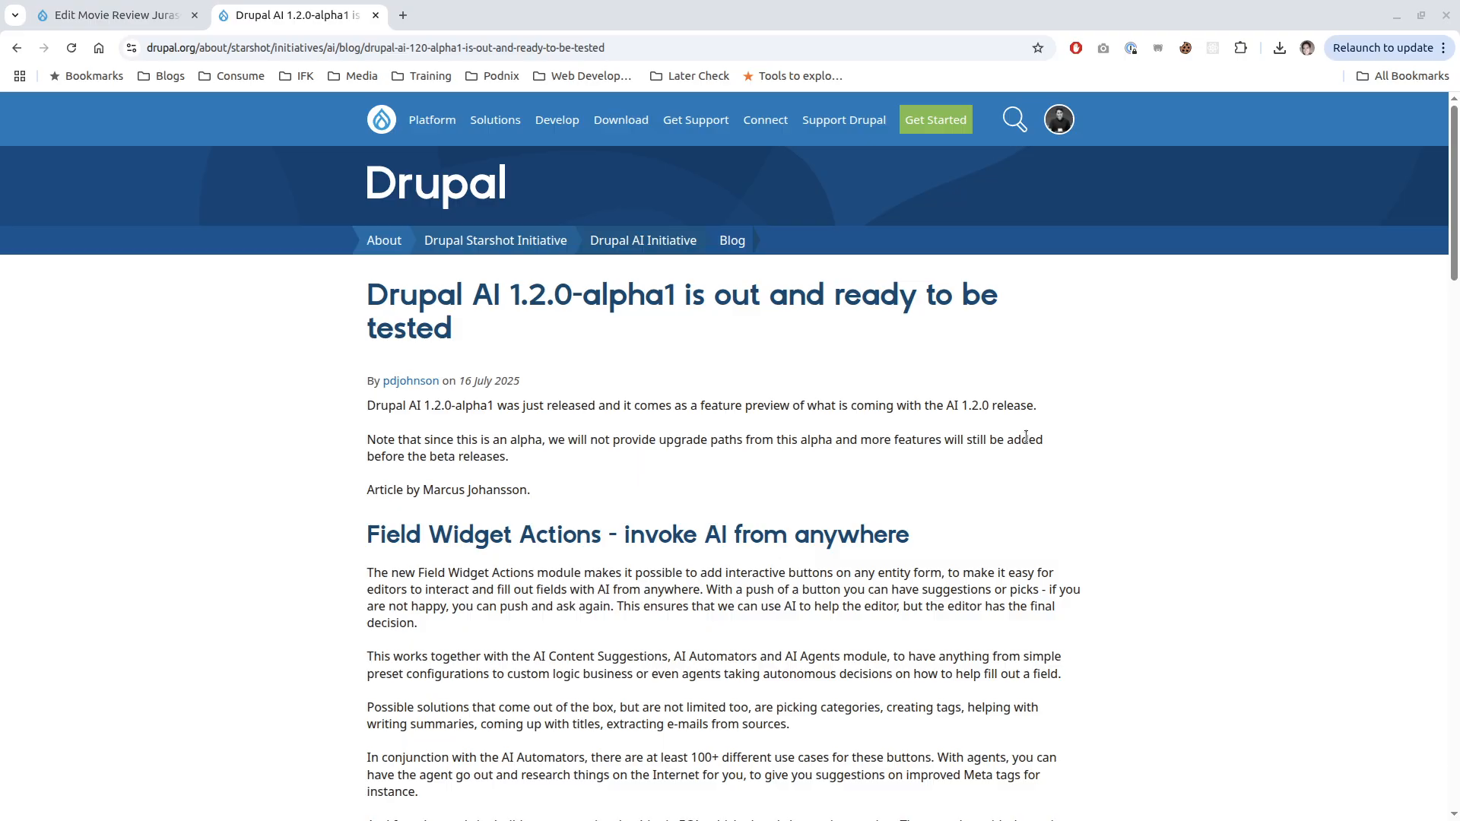
# - Read through the Drupal AI 1.2.0-alpha1 release article and look over the Jurassic World Rebirth review's edit form
pyautogui.scroll(-15, 1115, 523)
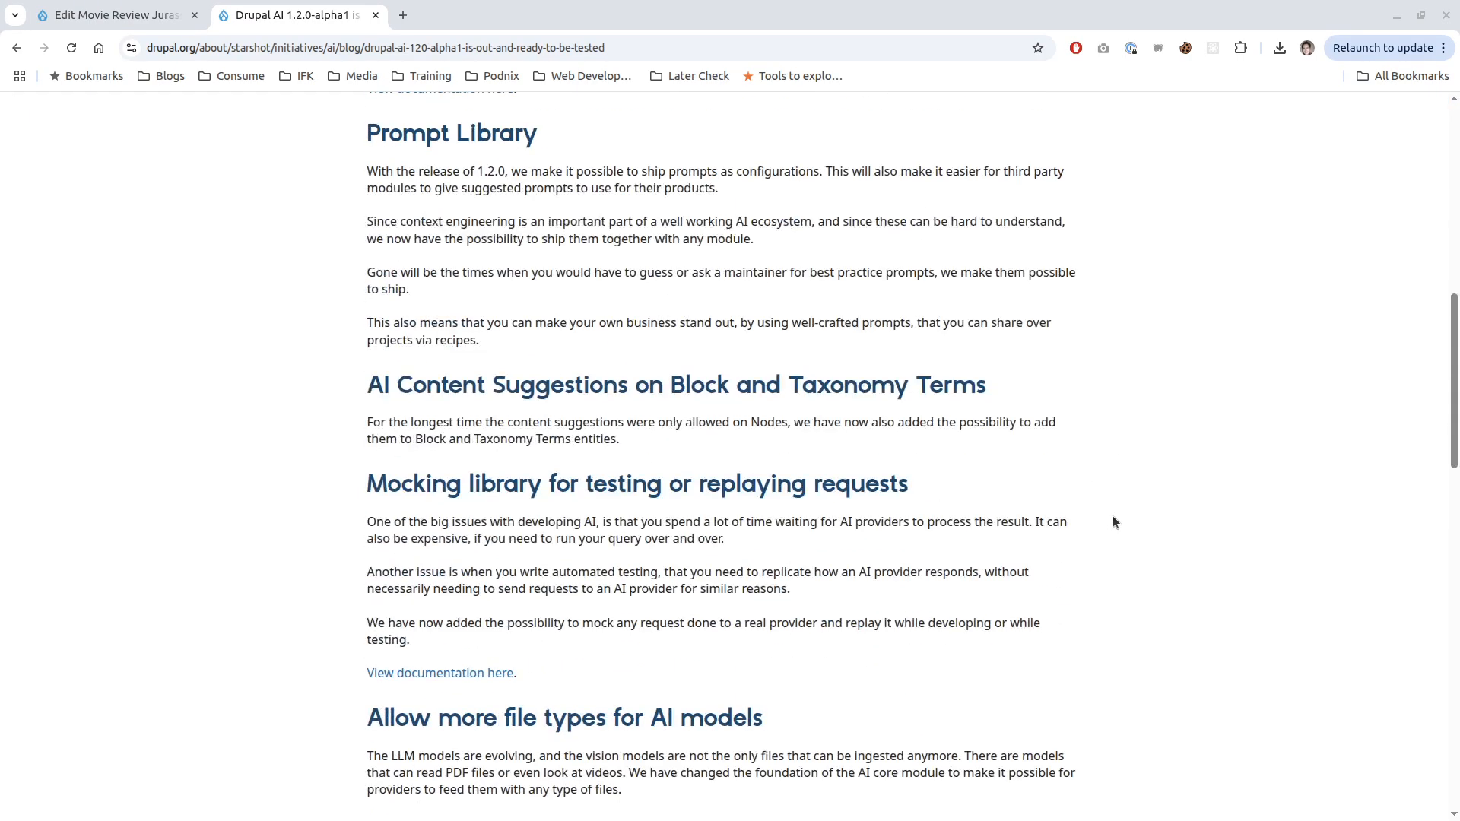
pyautogui.scroll(-8, 1114, 523)
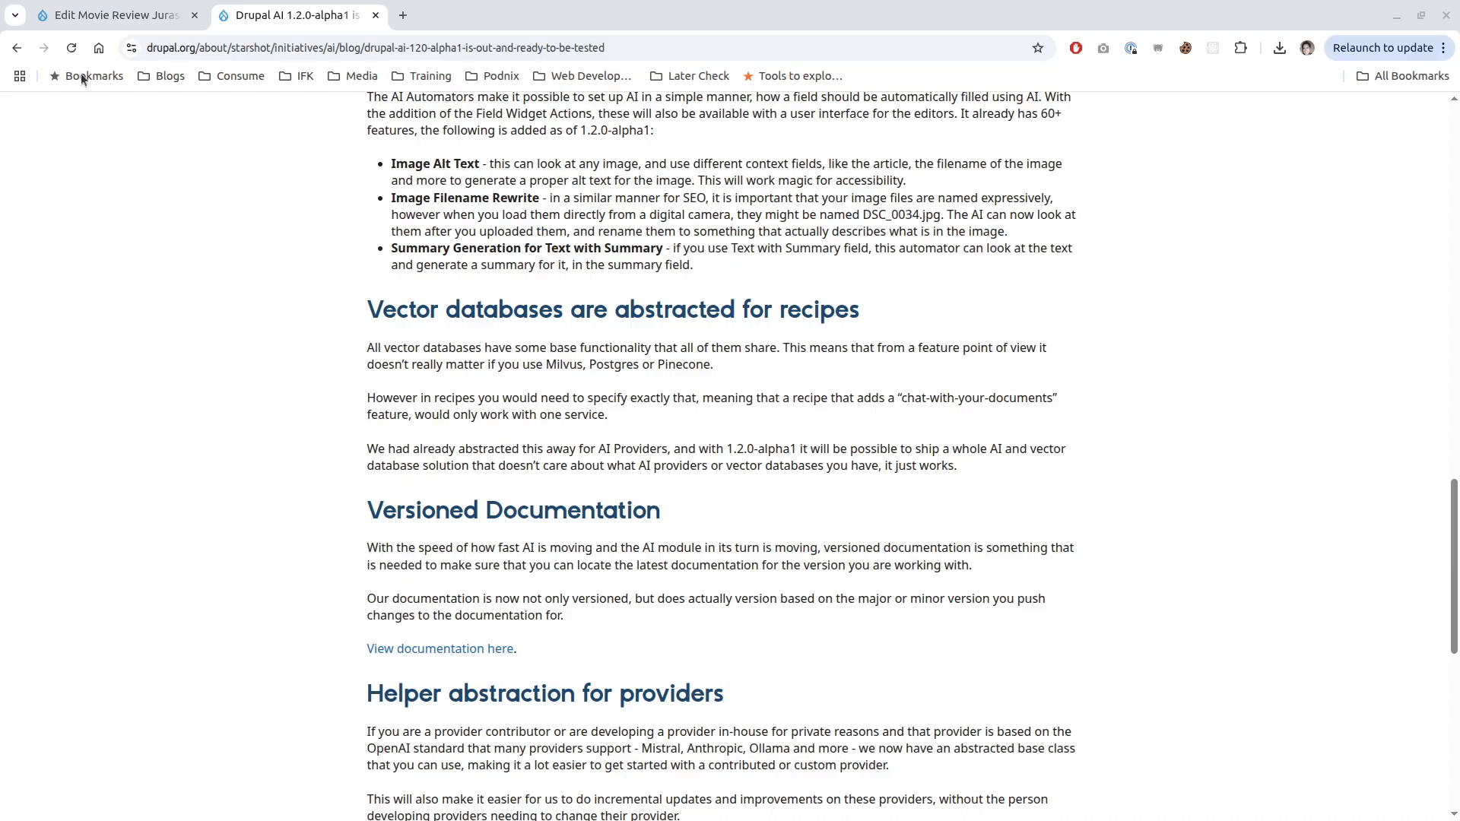
pyautogui.click(114, 15)
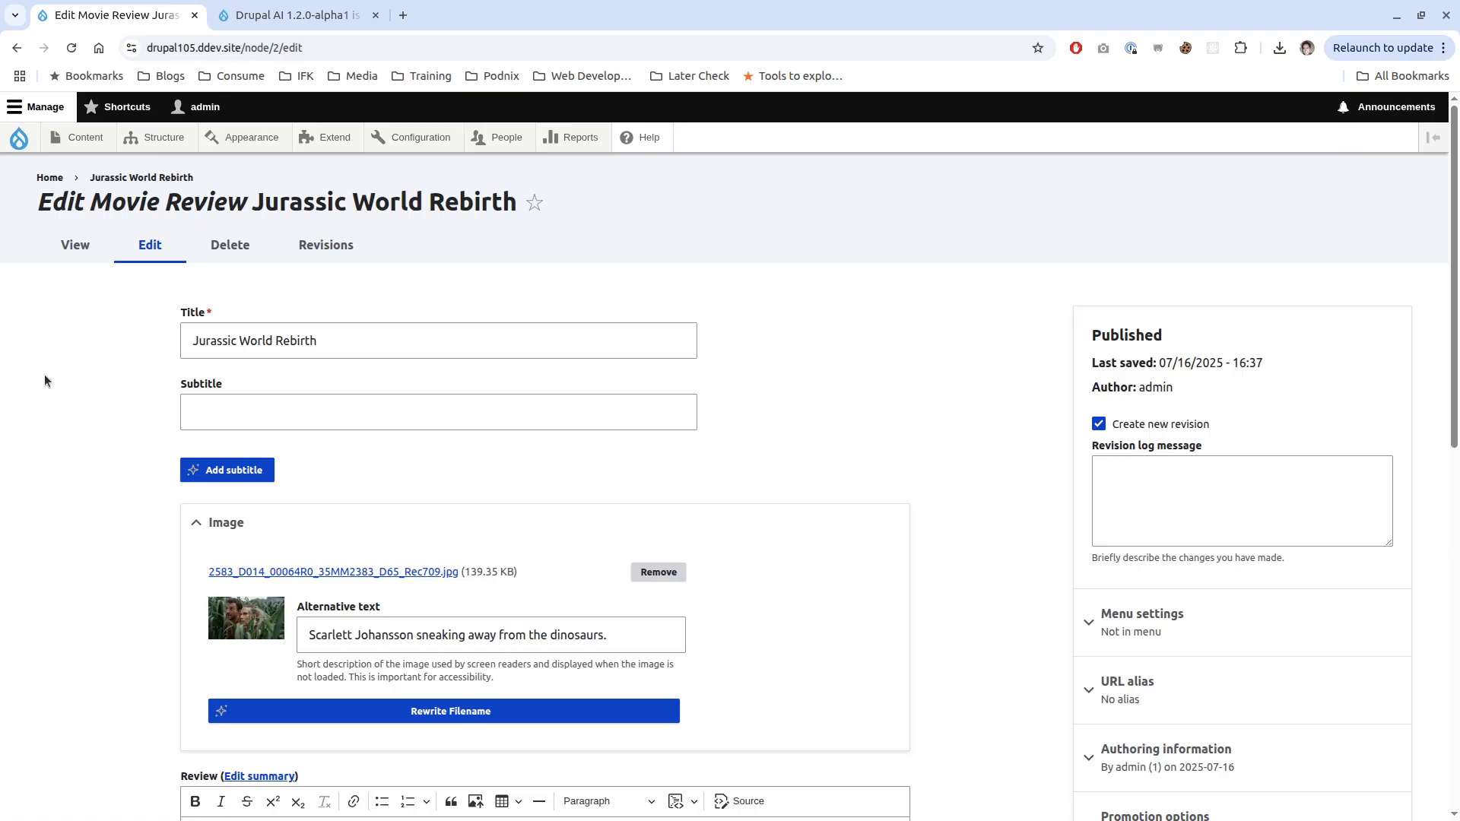
pyautogui.scroll(-4, 45, 374)
pyautogui.scroll(4, 45, 374)
pyautogui.scroll(-12, 58, 362)
pyautogui.scroll(5, 327, 359)
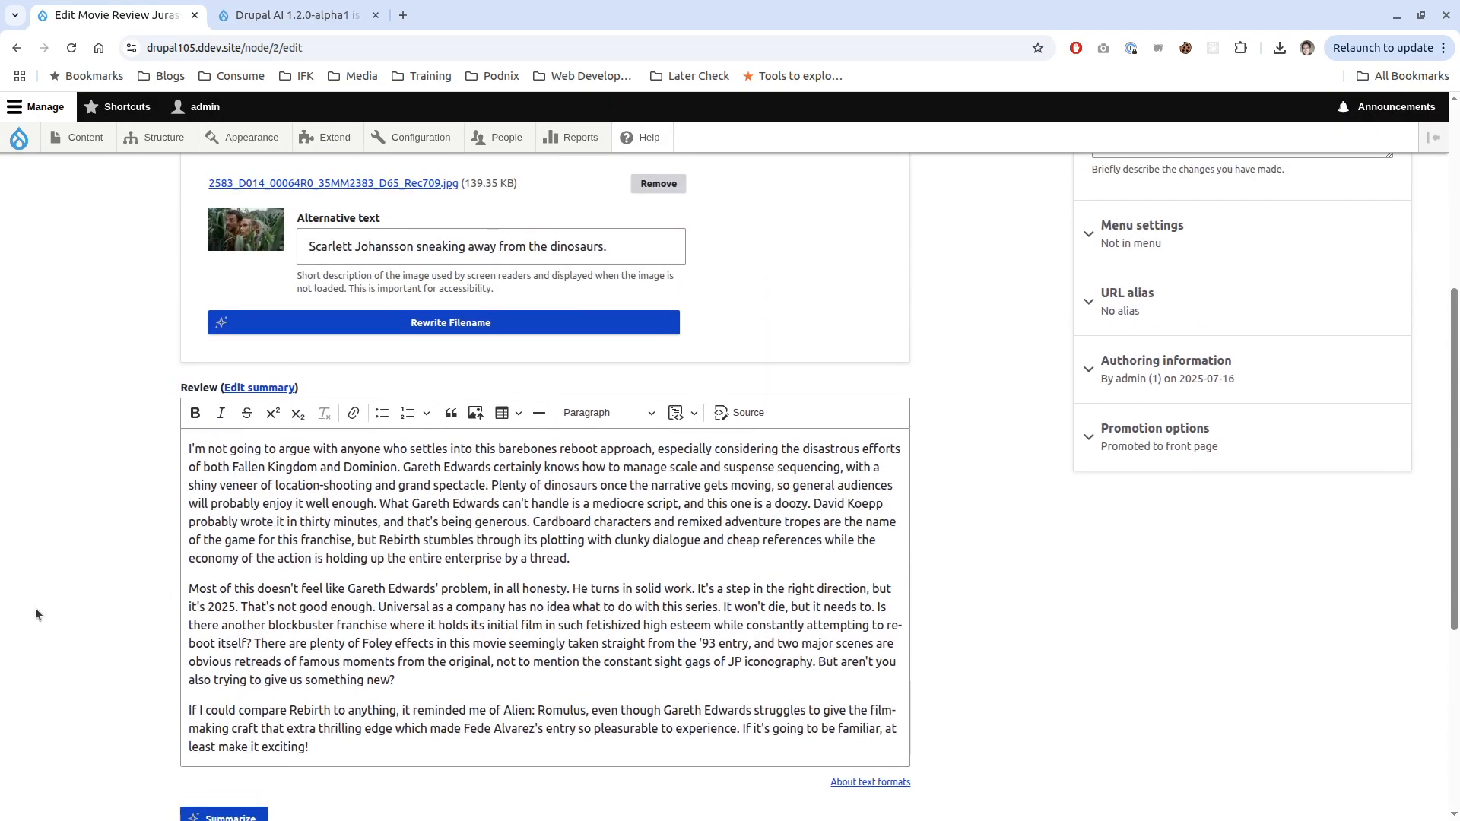
pyautogui.scroll(5, 35, 615)
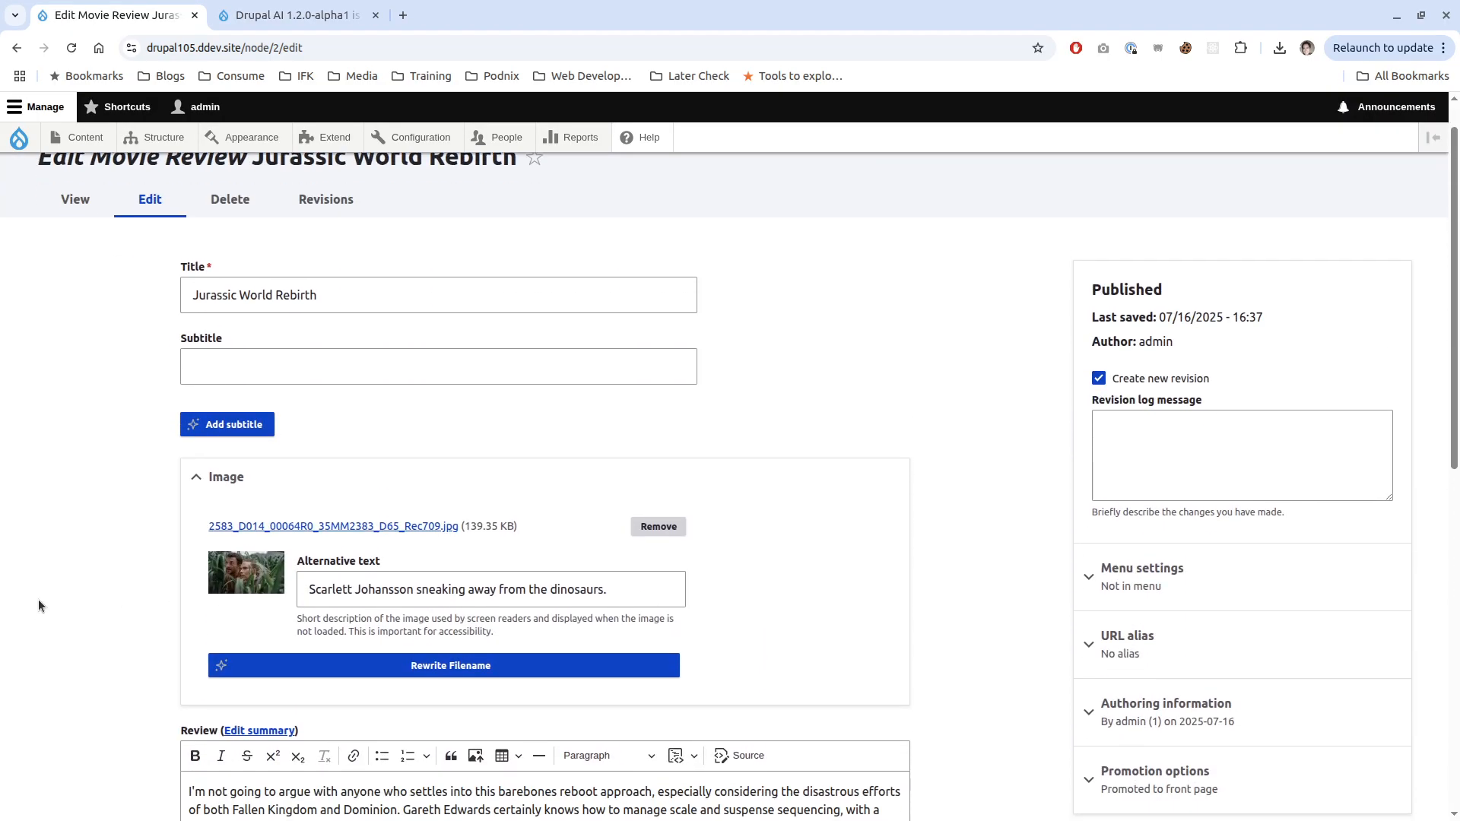
# - Generate an AI subtitle for the Jurassic World Rebirth movie review and read through the suggested text
pyautogui.click(251, 357)
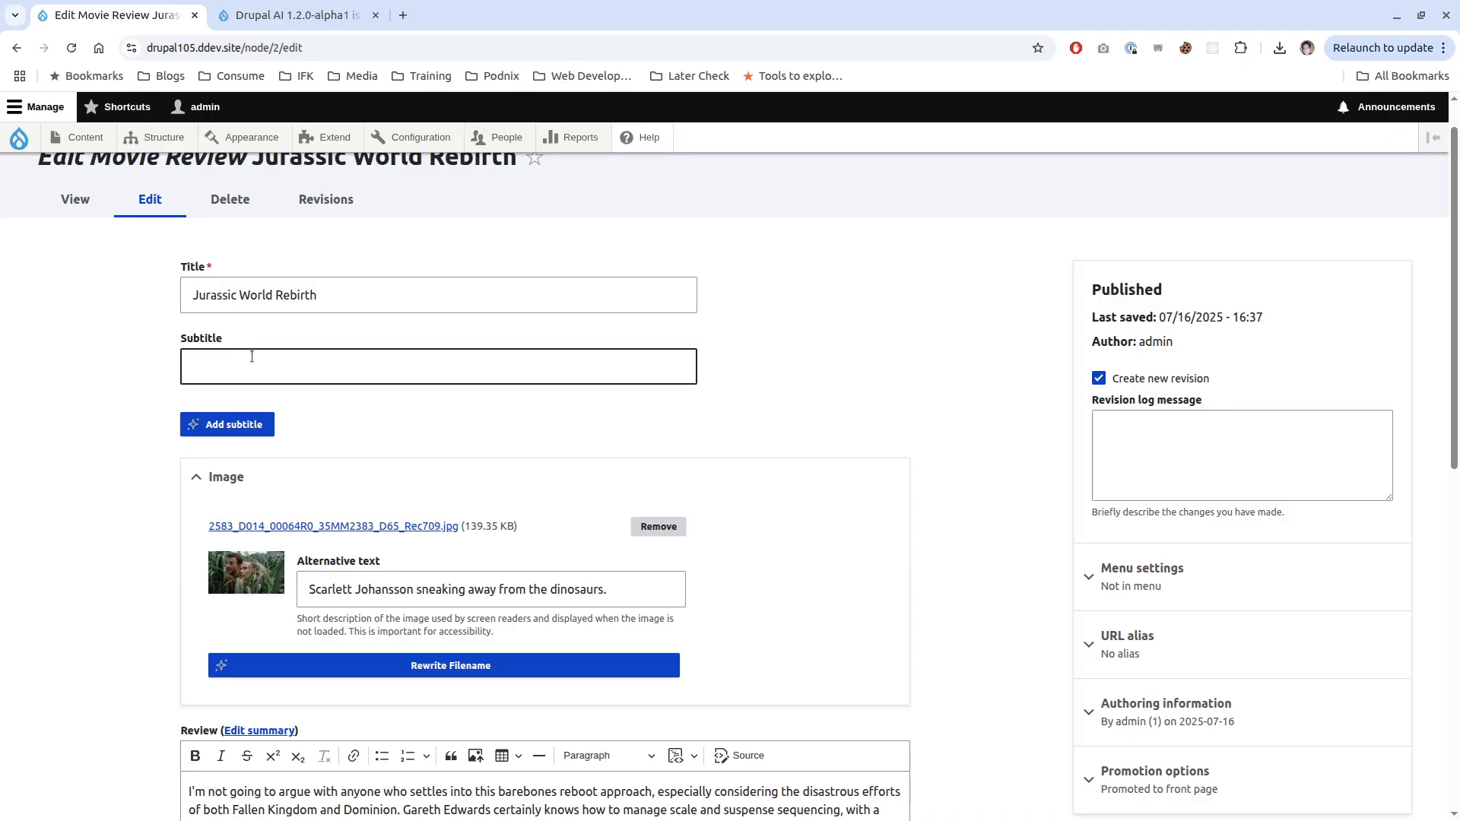
pyautogui.click(207, 426)
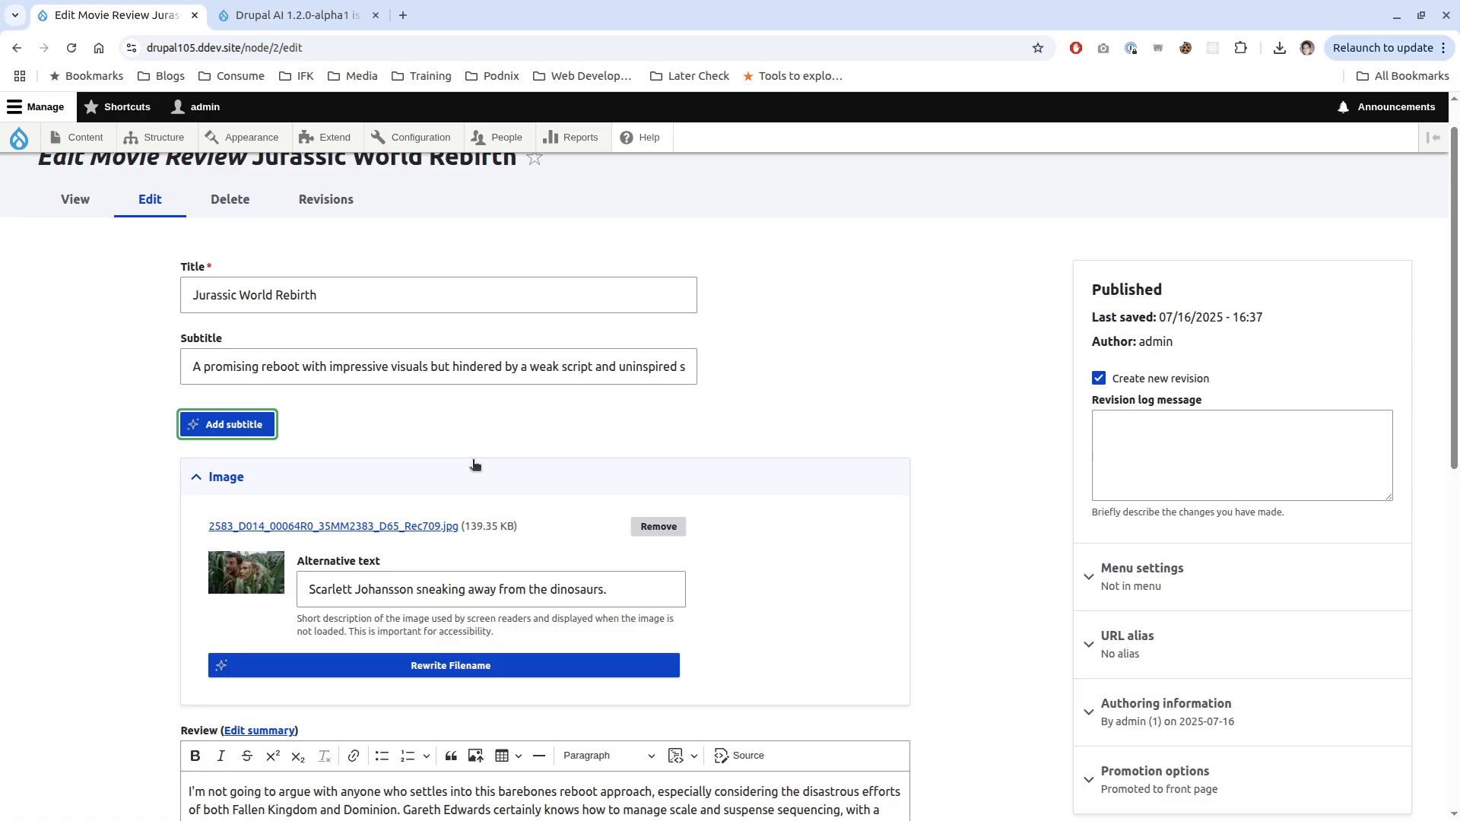
pyautogui.moveTo(495, 368); pyautogui.dragTo(195, 368)
pyautogui.click(791, 414)
# - Have AI rewrite the filename of the movie review's image
pyautogui.scroll(-2, 119, 370)
pyautogui.scroll(-3, 76, 431)
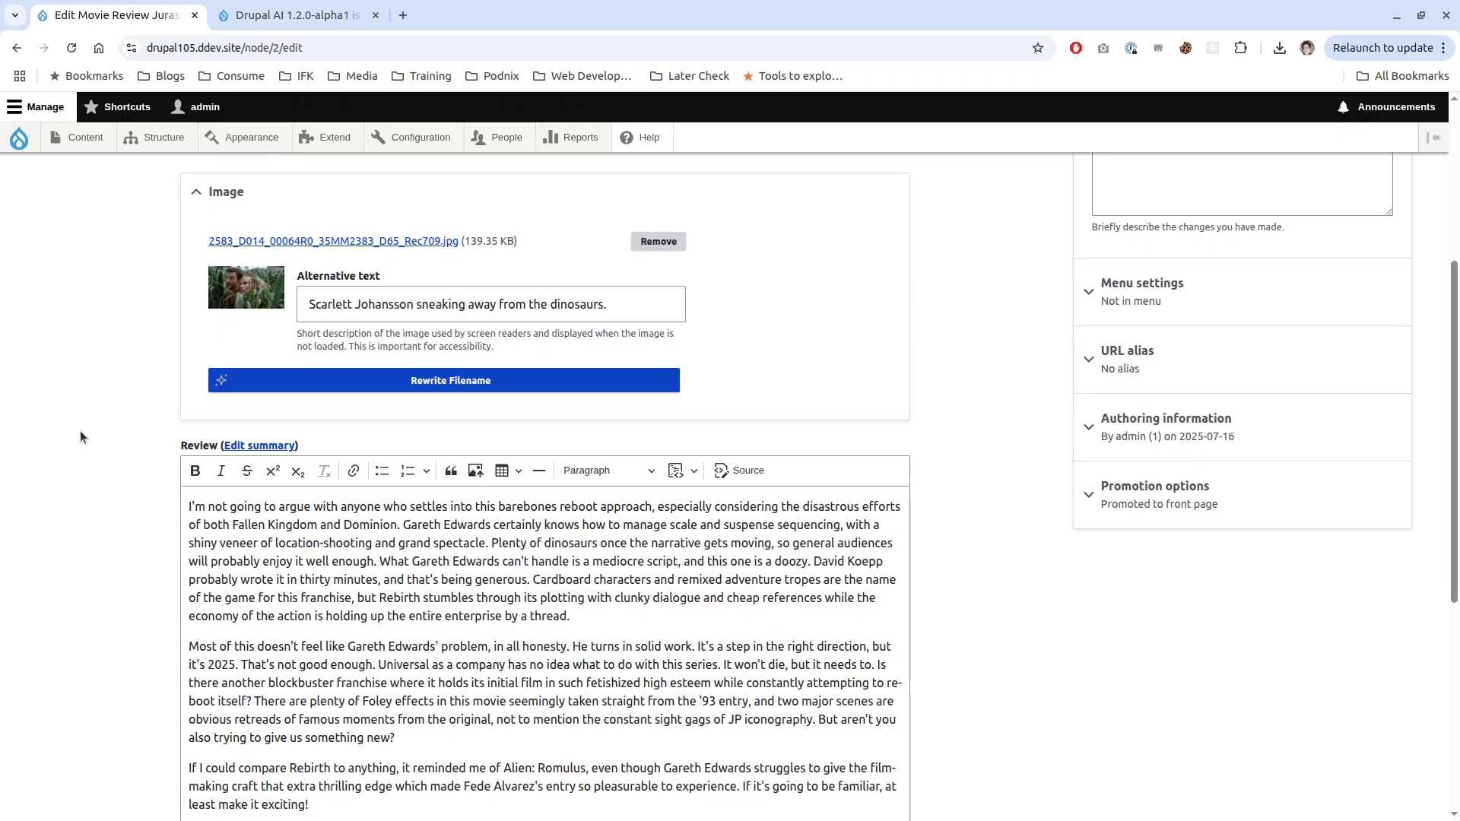
pyautogui.scroll(1, 80, 430)
pyautogui.scroll(-2, 94, 445)
pyautogui.scroll(2, 93, 445)
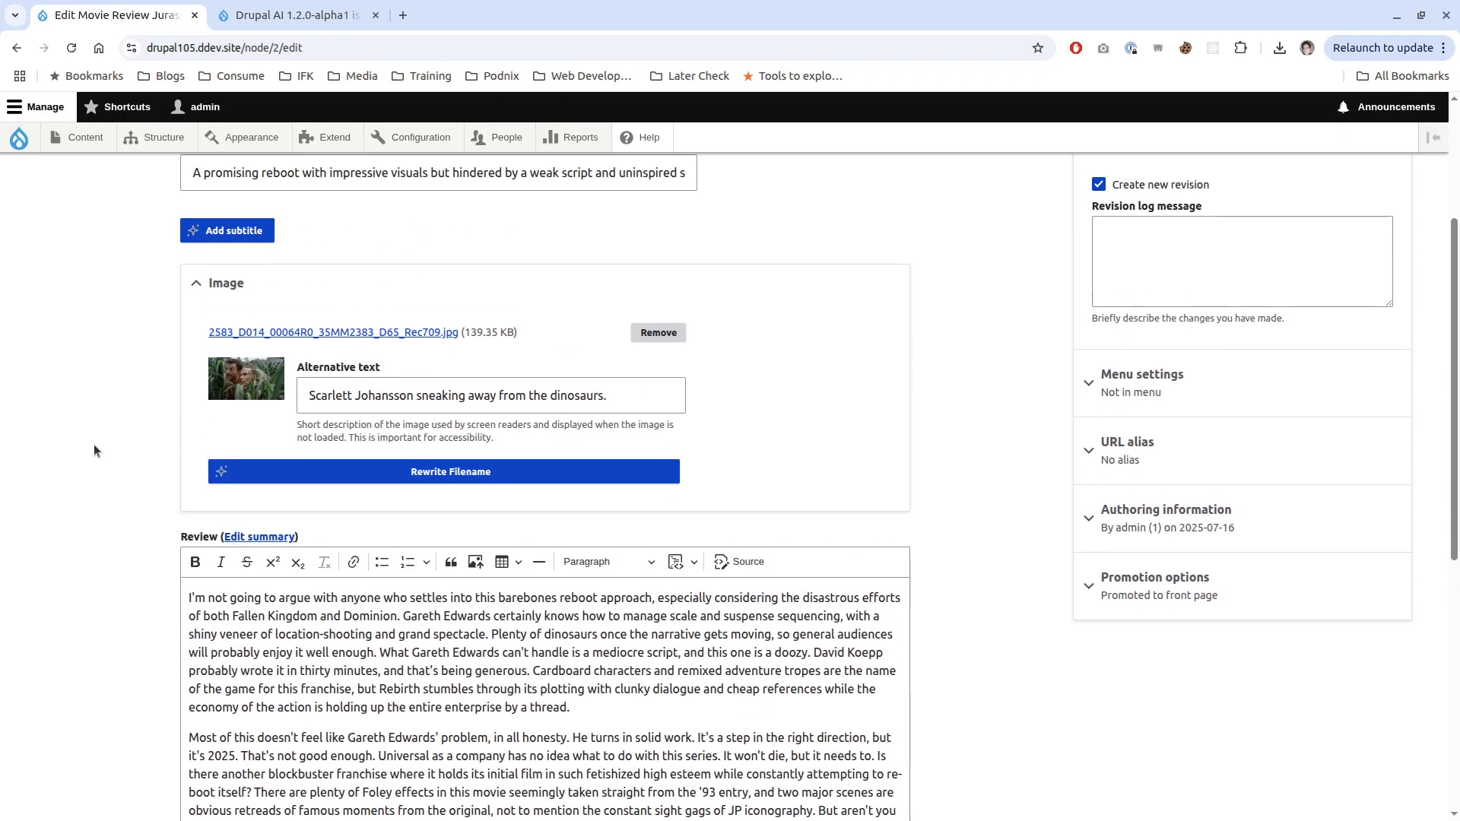
pyautogui.scroll(-1, 93, 444)
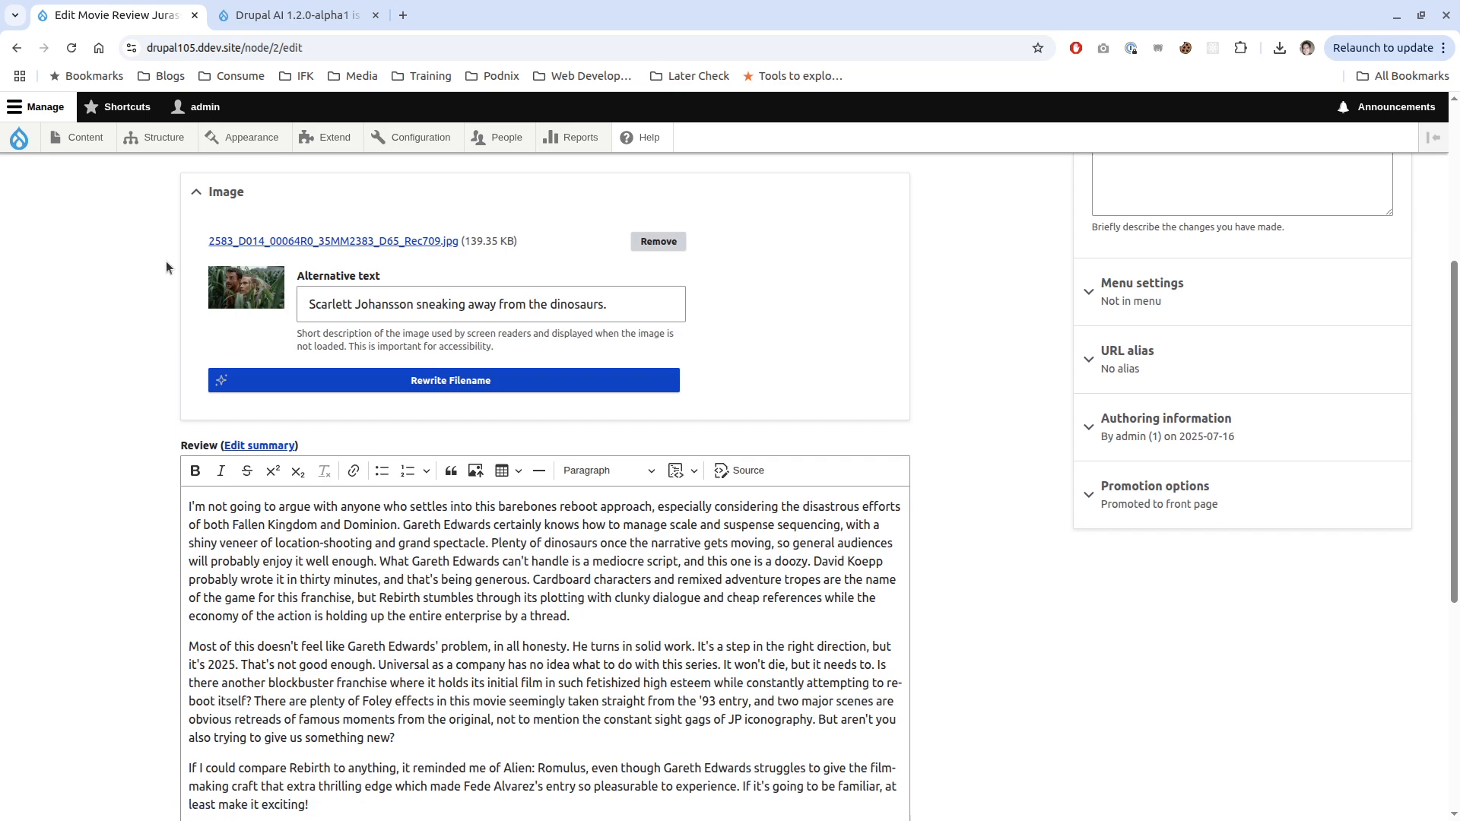
pyautogui.click(420, 384)
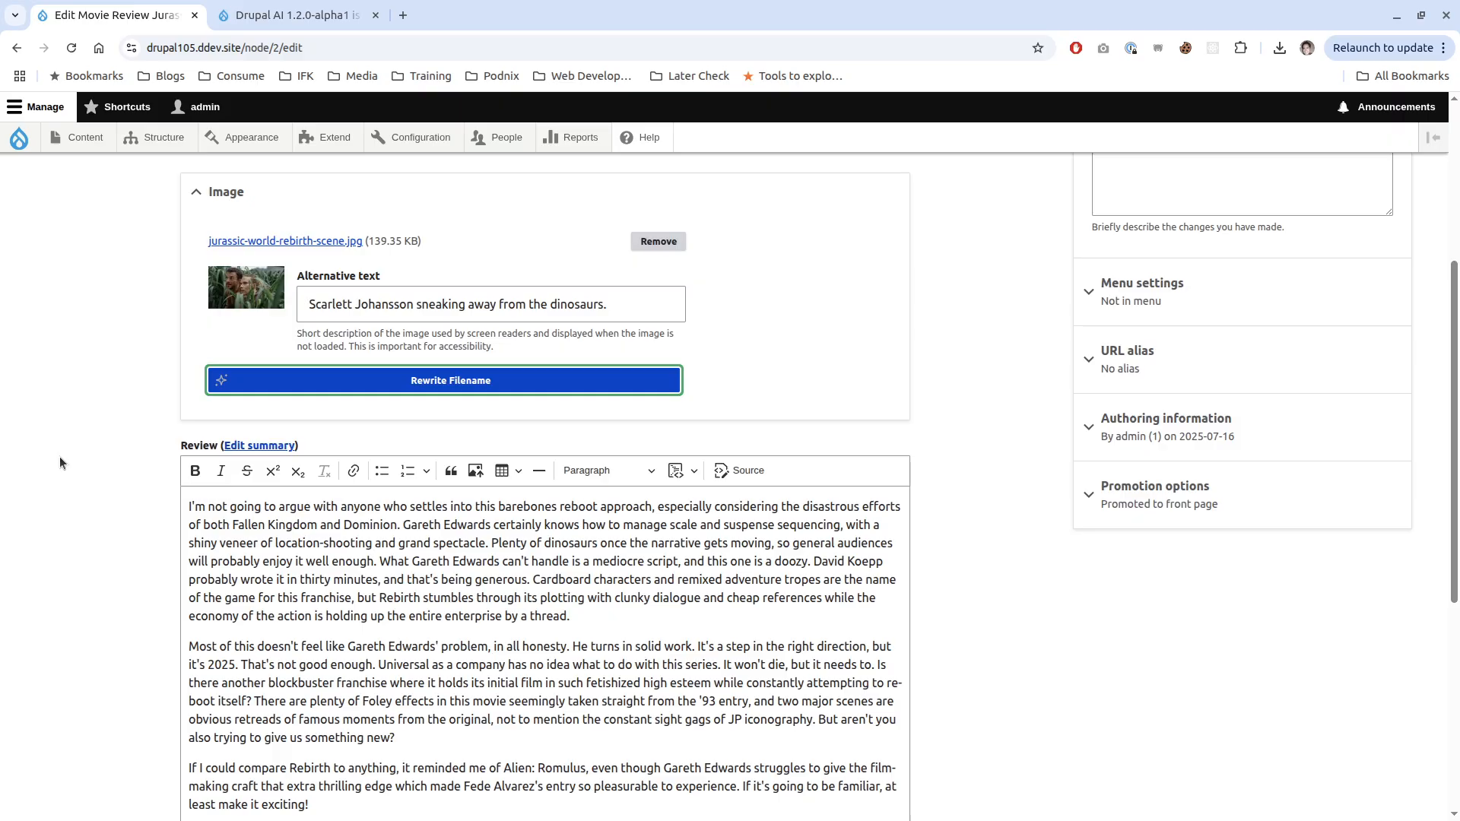
# - Check the review's summary field and generate an AI summary from the review text
pyautogui.scroll(-2, 59, 456)
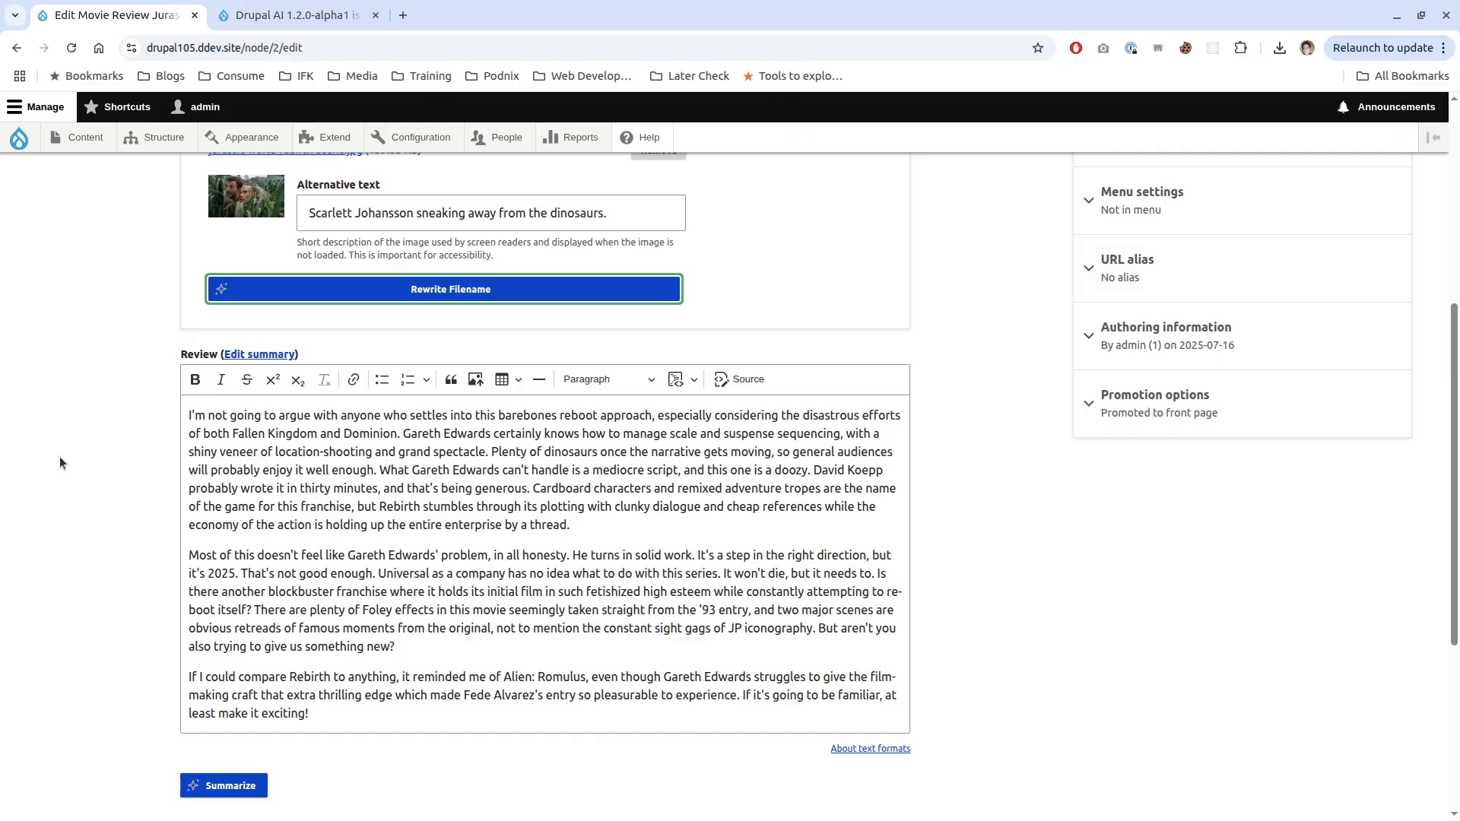
pyautogui.scroll(2, 59, 464)
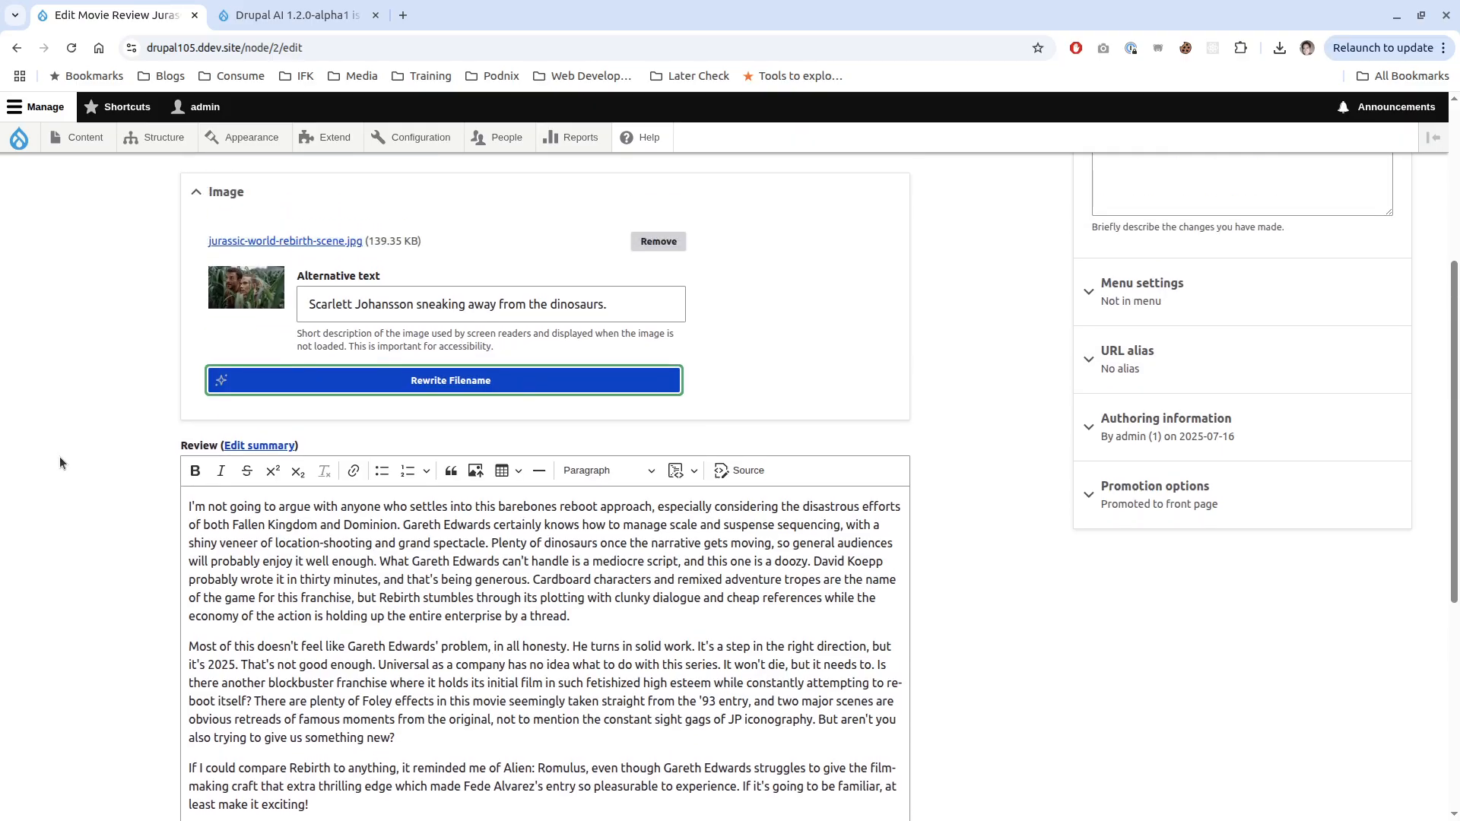
pyautogui.scroll(-3, 60, 458)
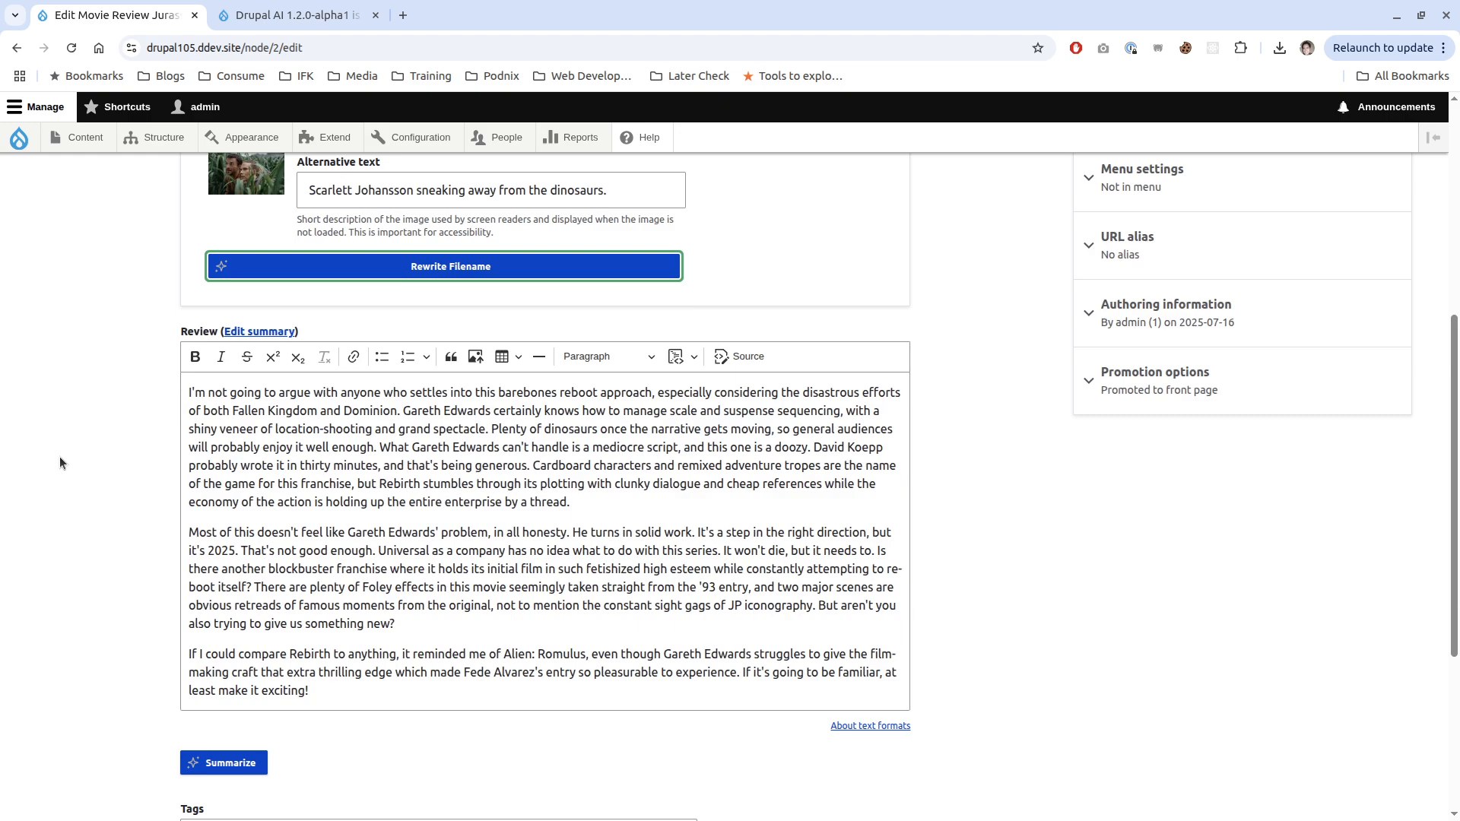
pyautogui.scroll(-2, 60, 463)
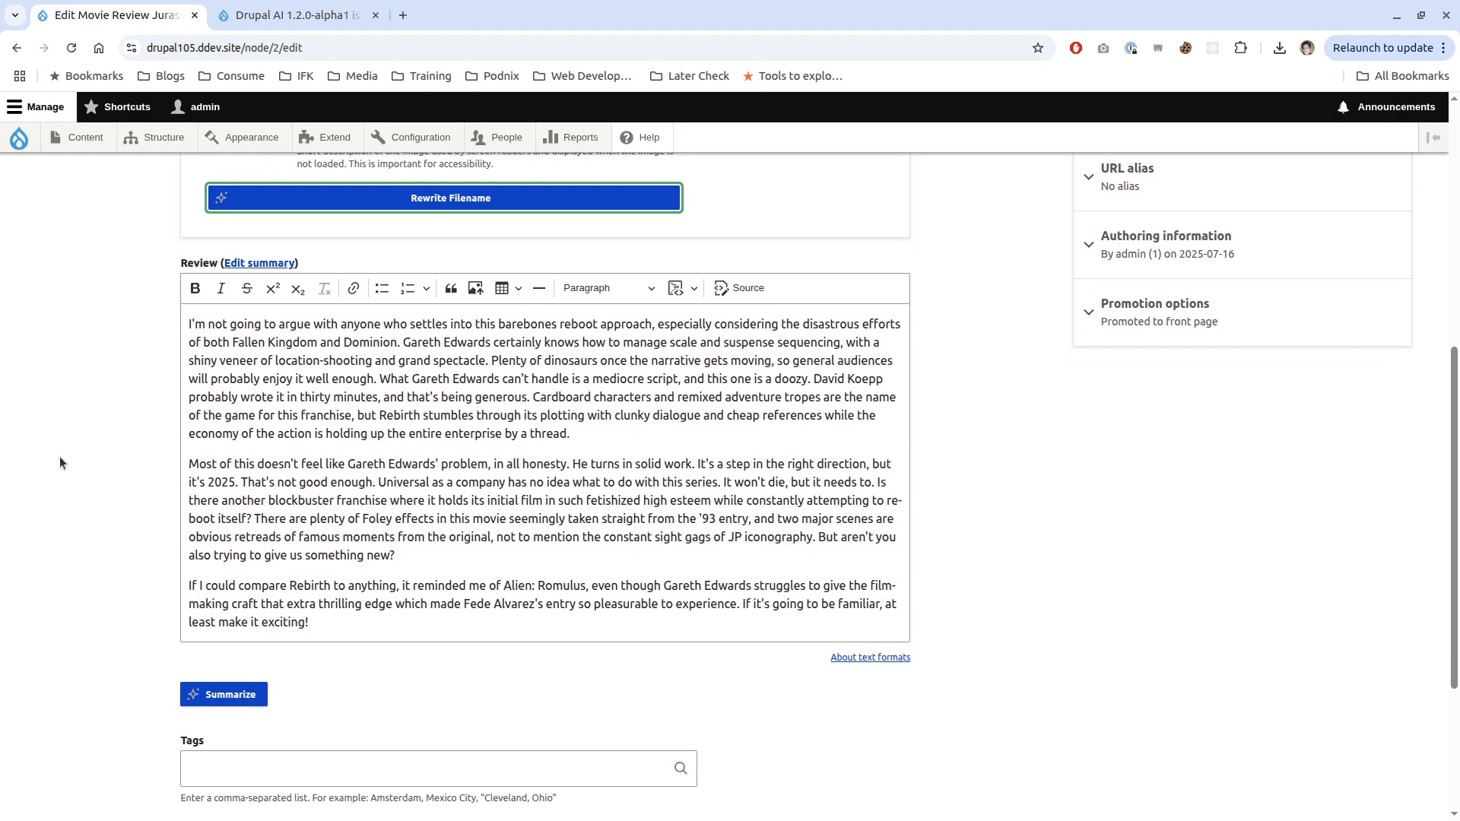
pyautogui.scroll(-3, 59, 457)
pyautogui.scroll(3, 59, 457)
pyautogui.click(279, 264)
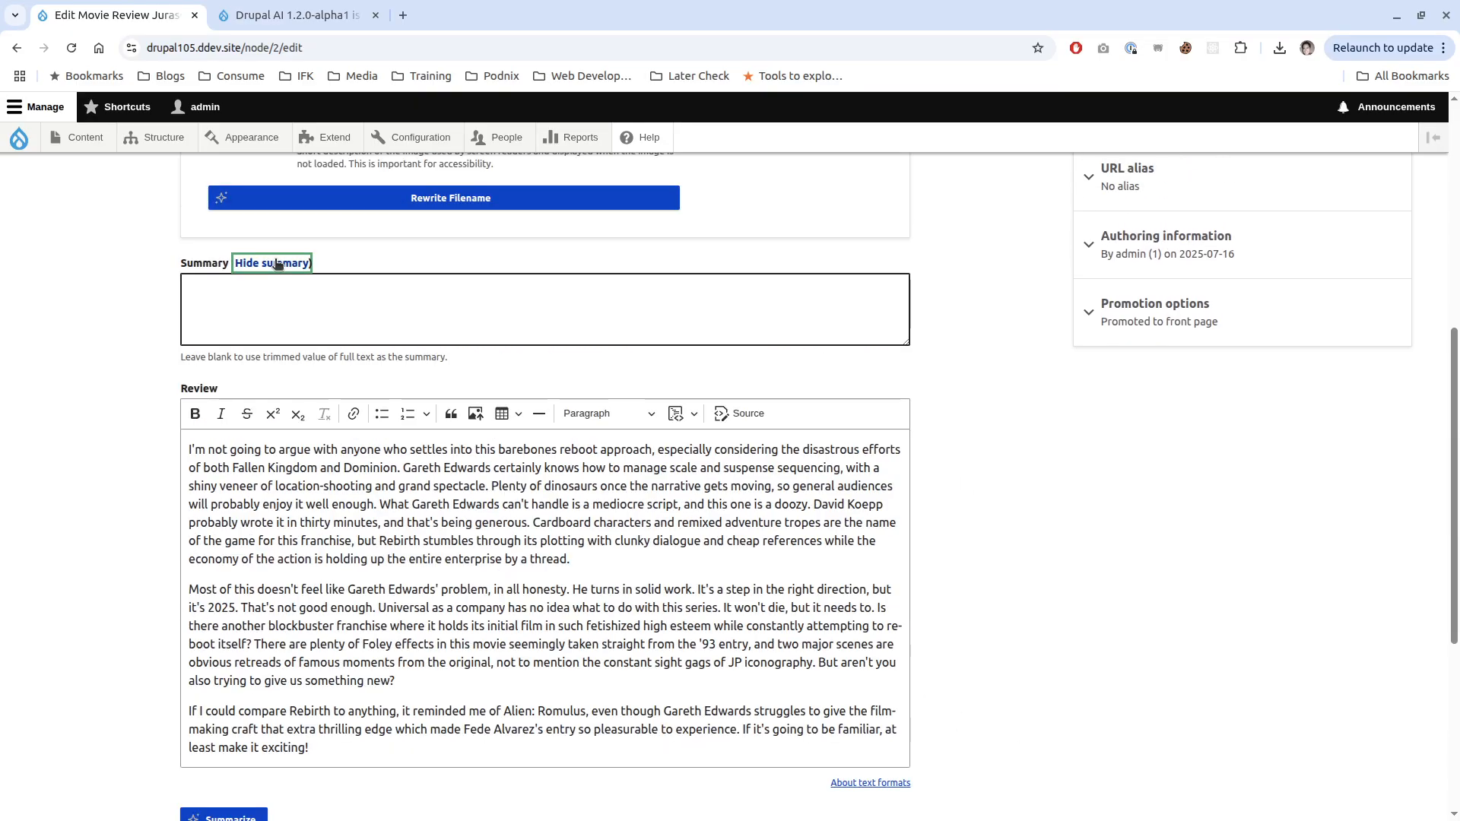
pyautogui.click(278, 264)
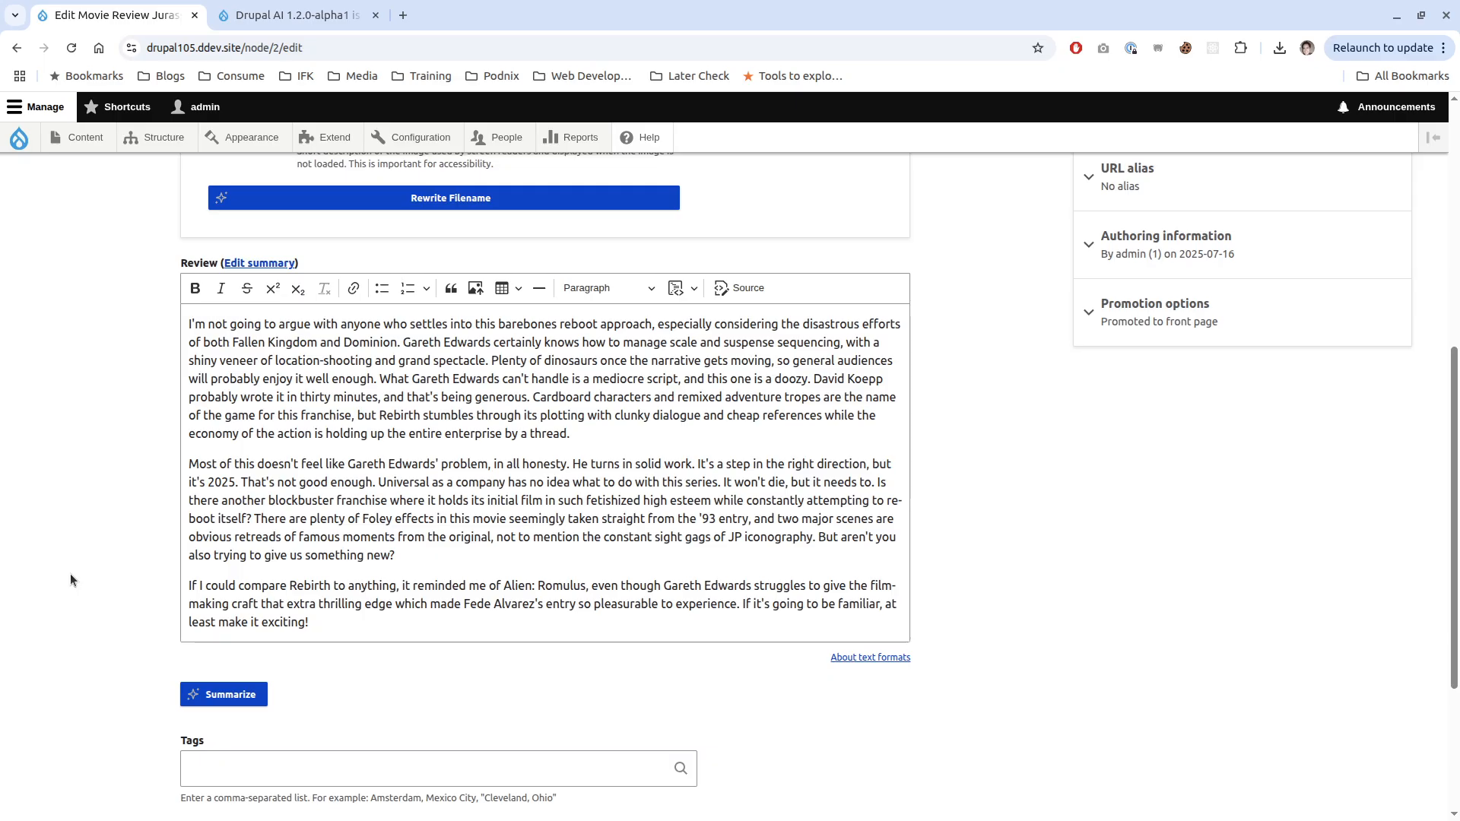
pyautogui.click(196, 702)
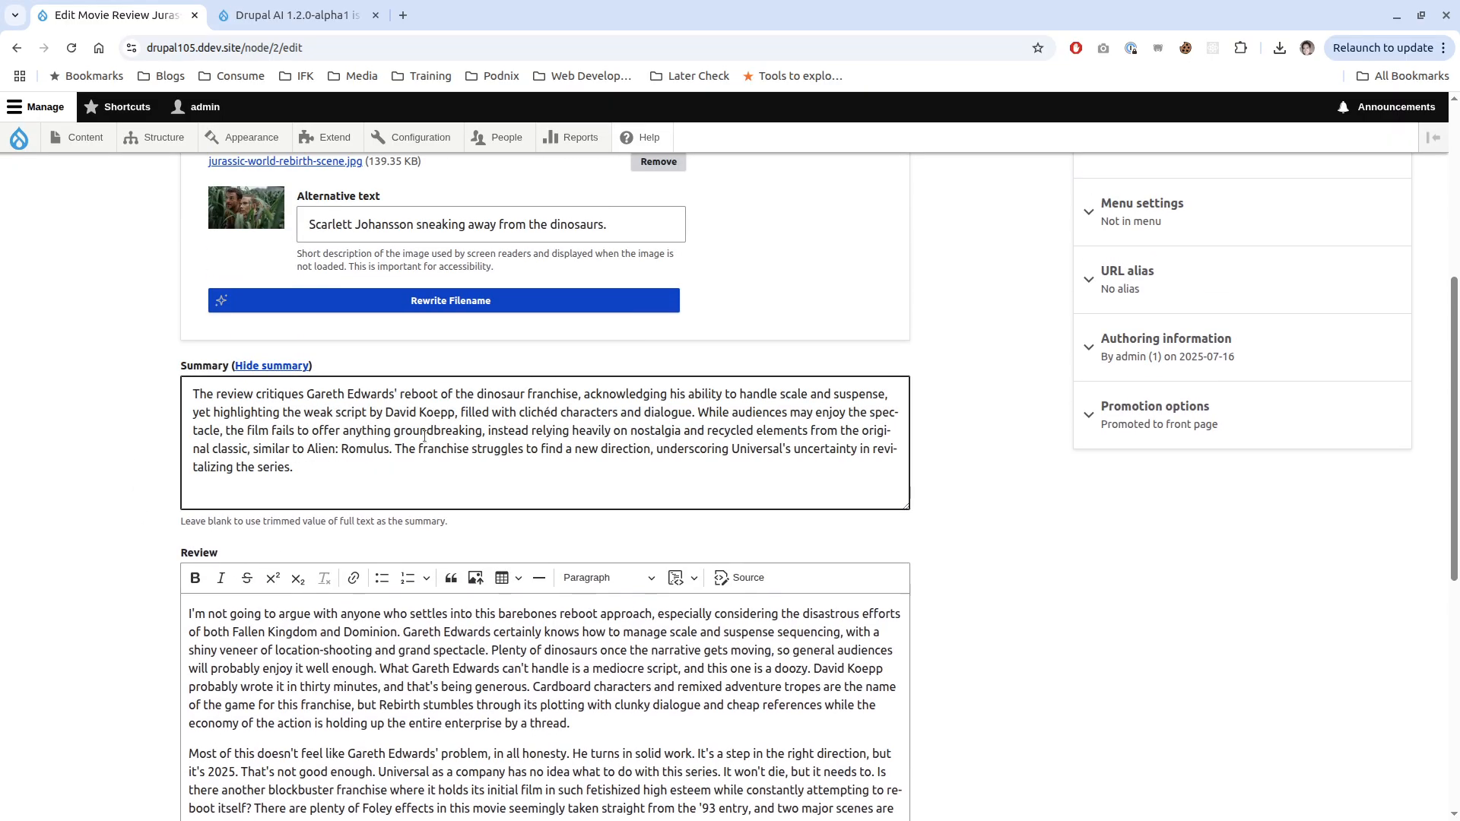
# - Run the AI summarization again to replace the generated summary with another version
pyautogui.scroll(-2, 156, 467)
pyautogui.scroll(-1, 156, 461)
pyautogui.press('Return')
pyautogui.scroll(2, 106, 627)
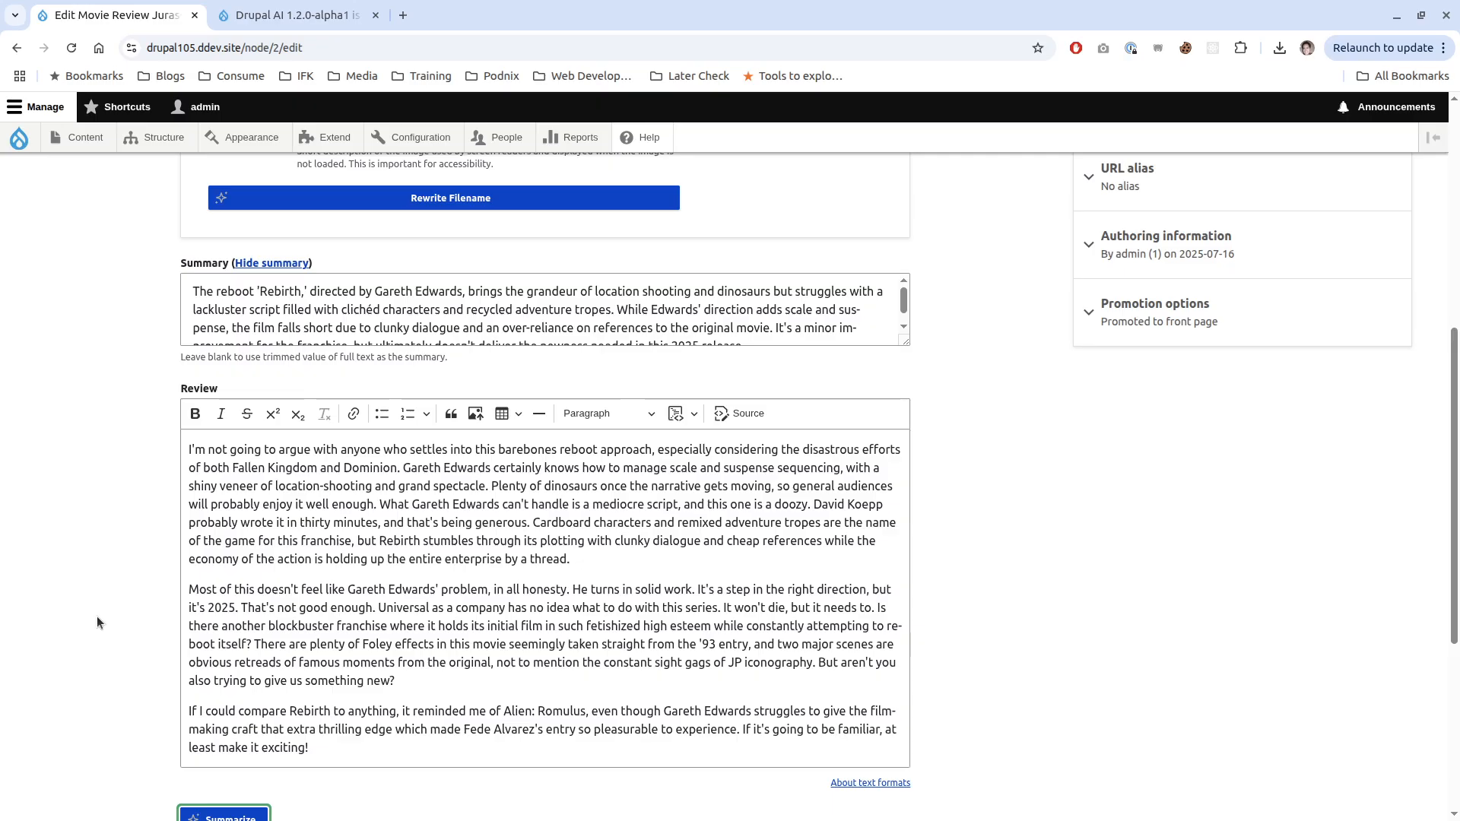
# - Generate AI tags for the movie review and check the suggested tags
pyautogui.scroll(-3, 97, 616)
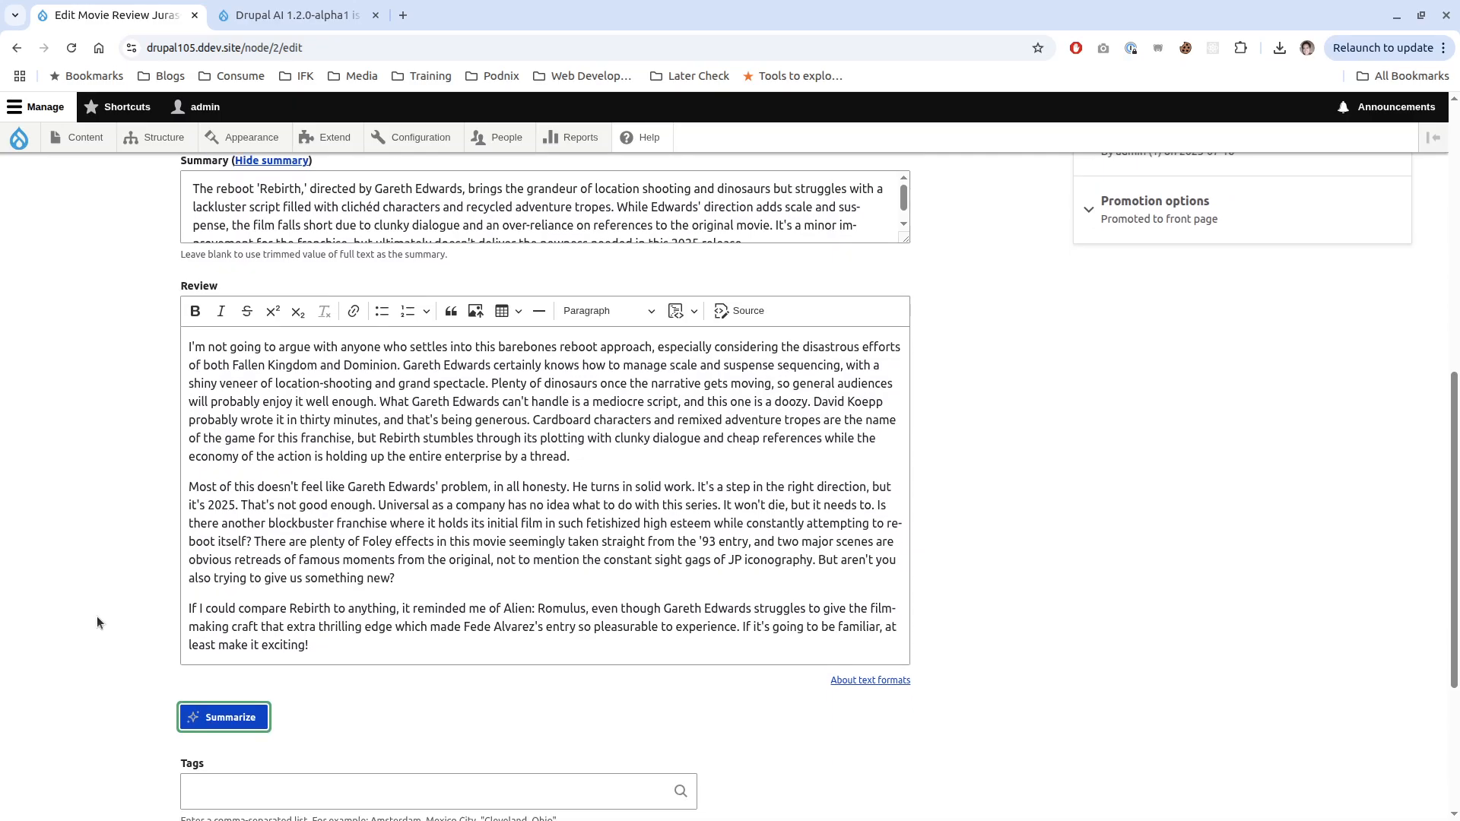
pyautogui.scroll(-3, 176, 614)
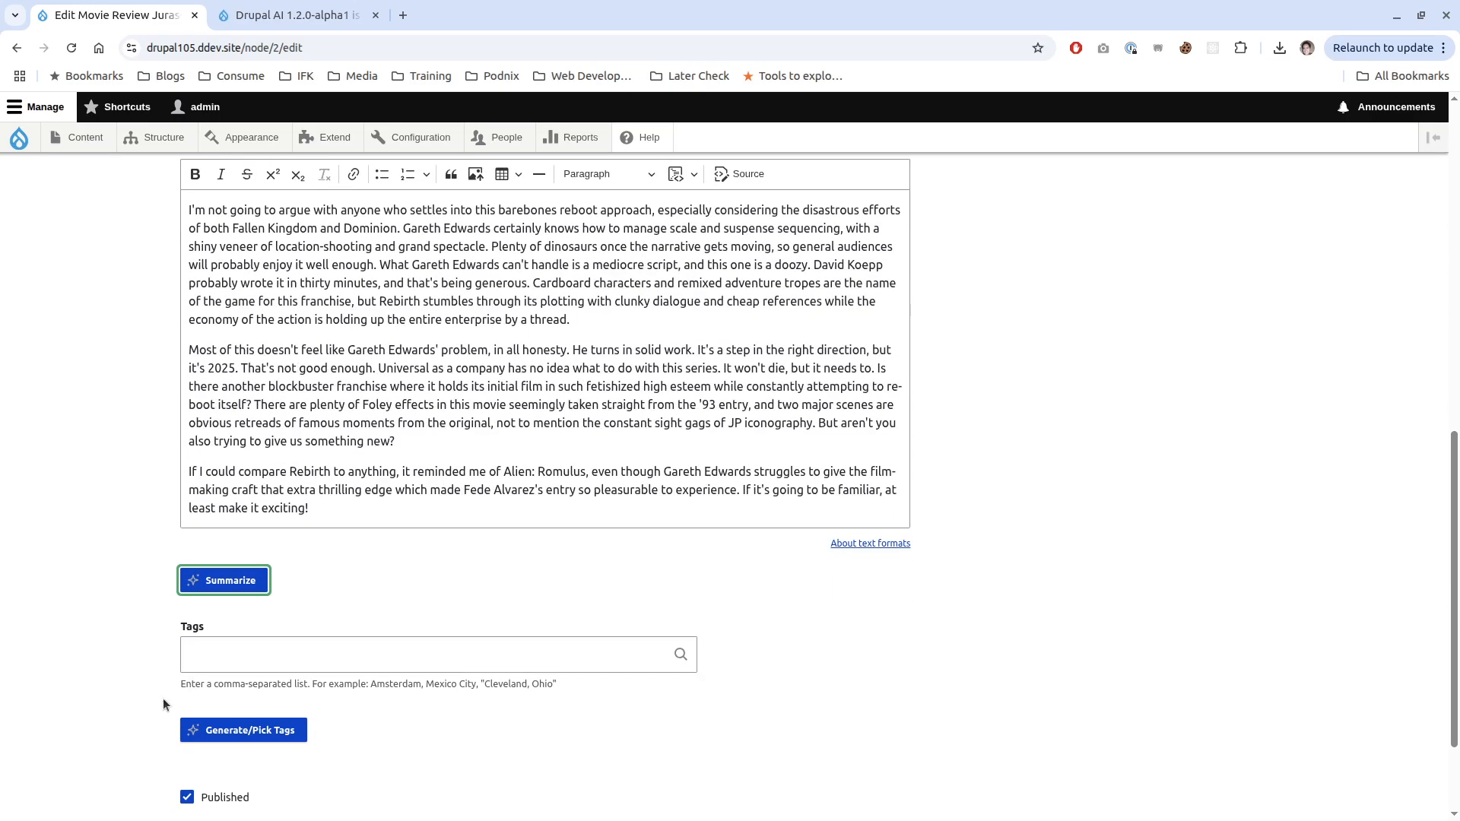
pyautogui.click(262, 732)
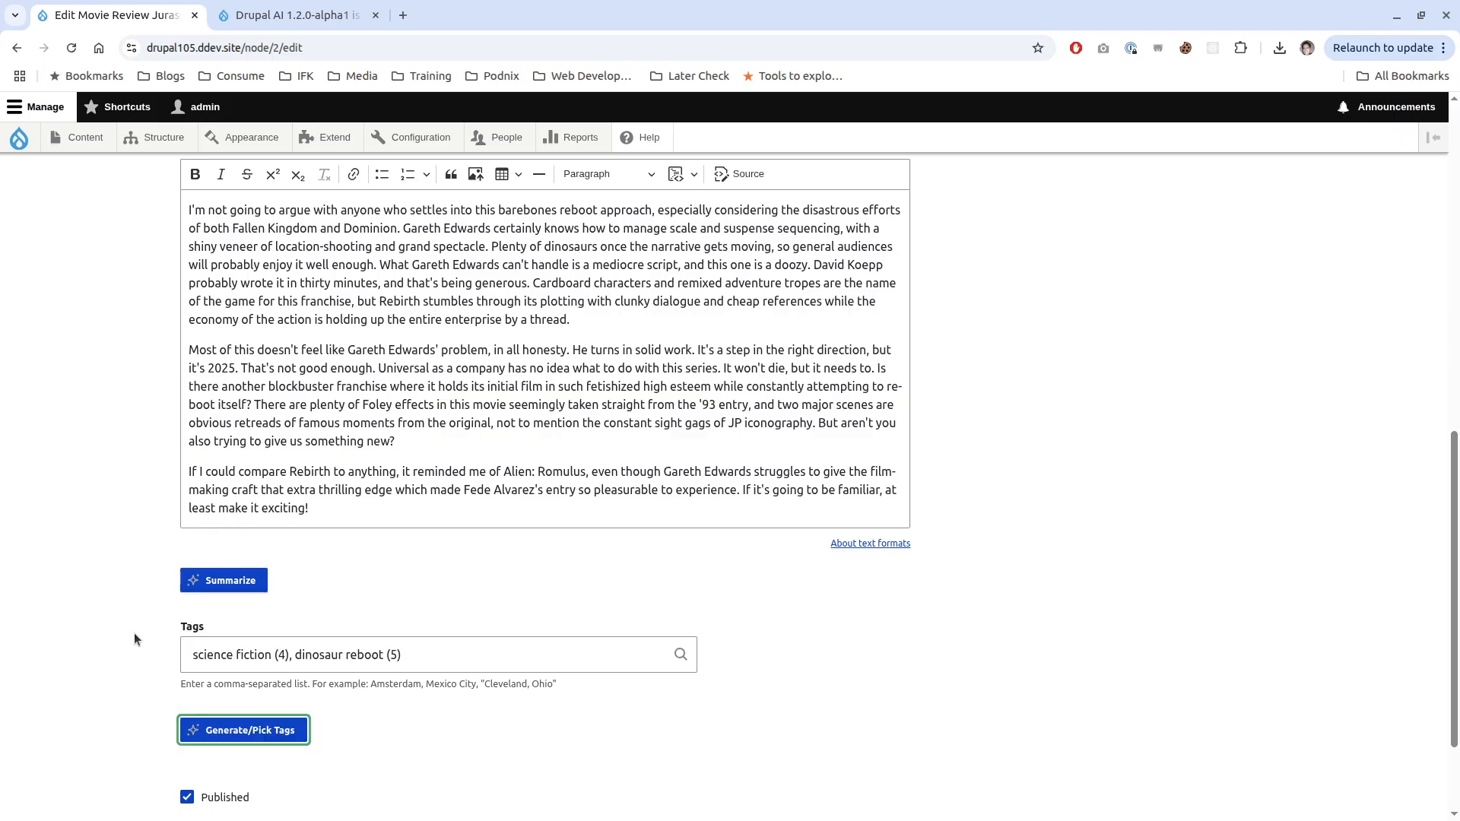
pyautogui.moveTo(187, 654); pyautogui.dragTo(387, 655)
pyautogui.scroll(3, 646, 495)
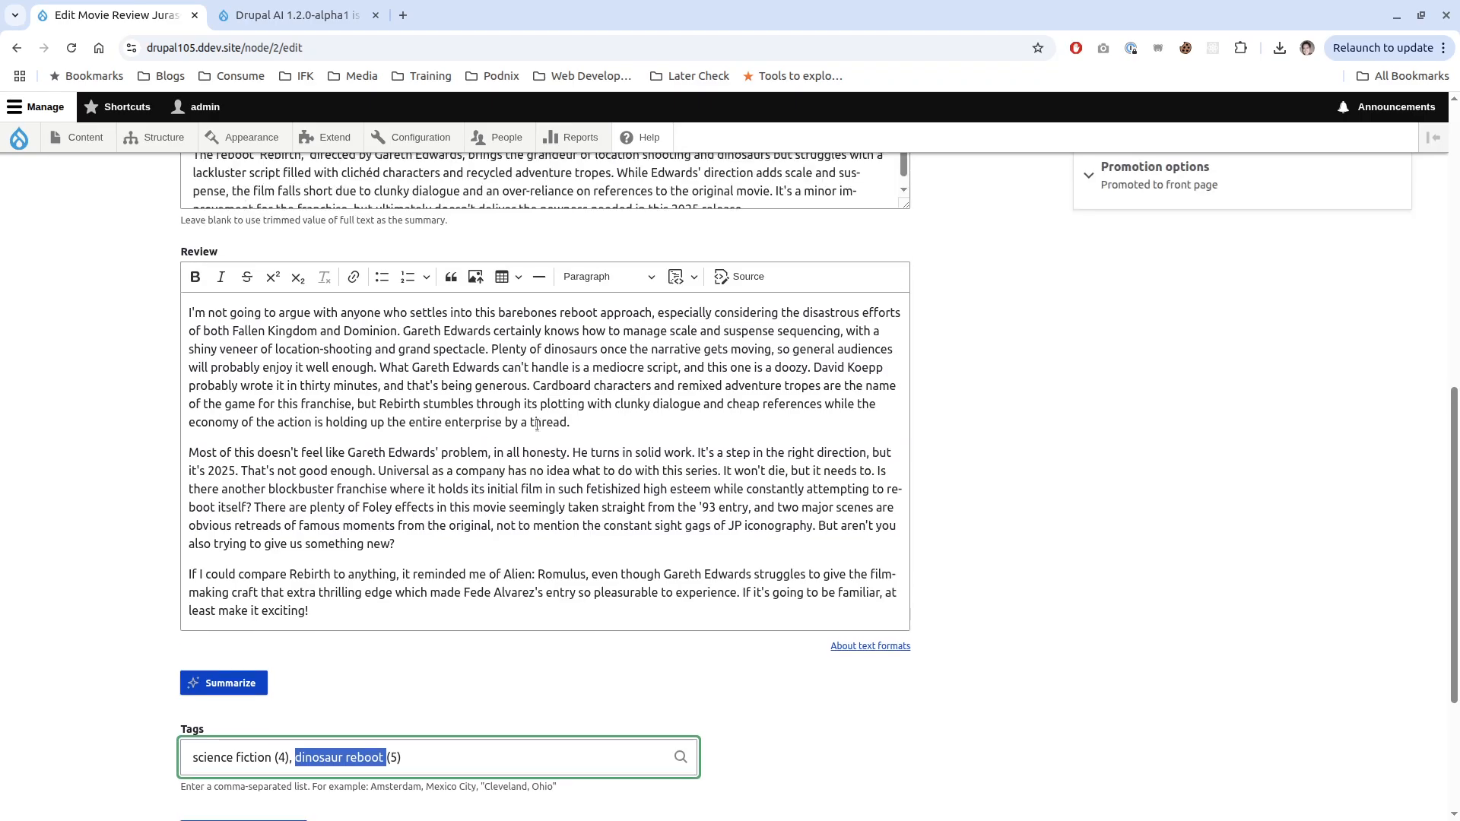
pyautogui.scroll(3, 73, 420)
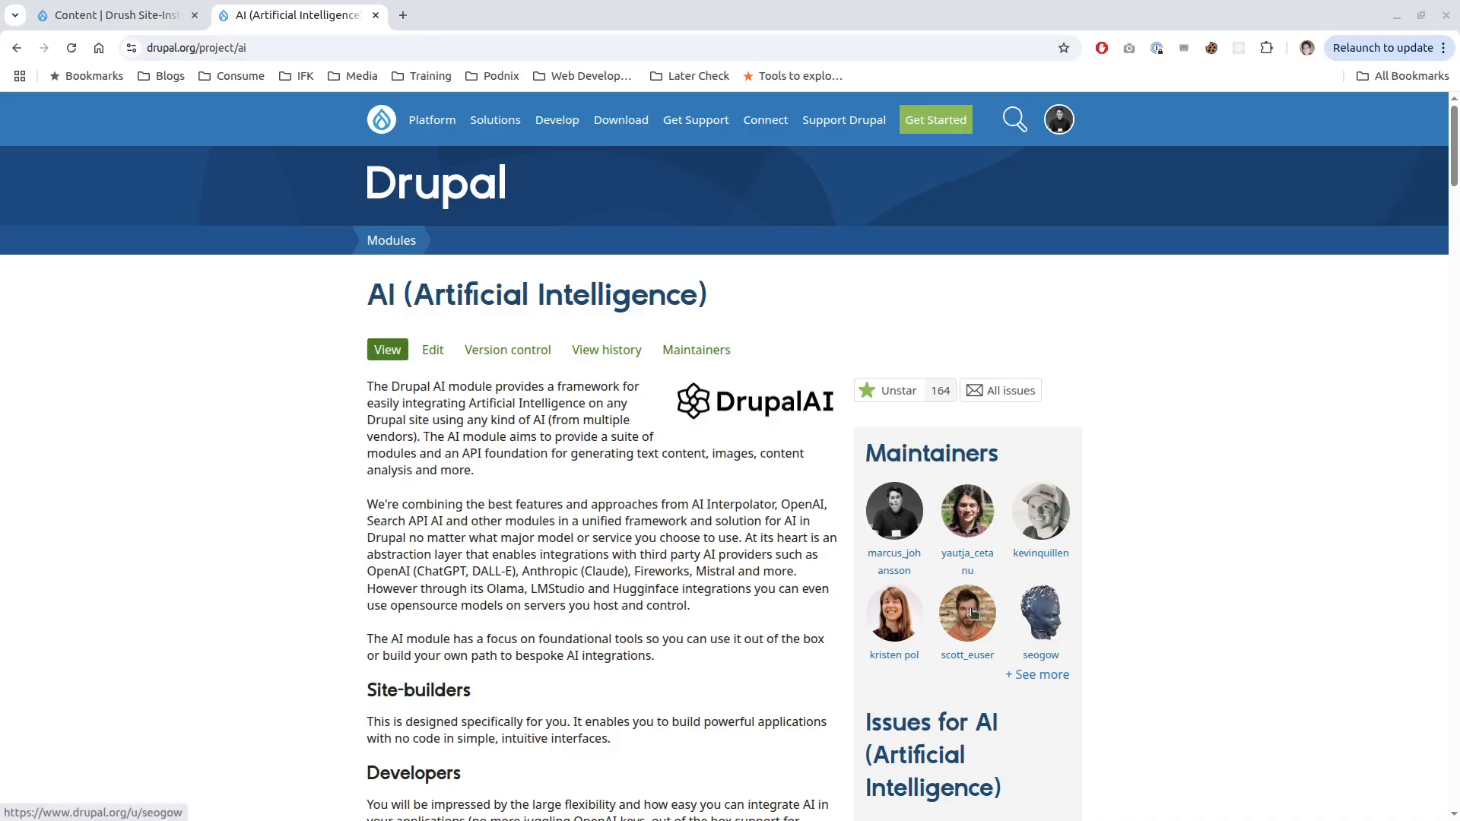
# - Find the 1.2.0-alpha1 release and its Composer install command on the AI module's project page
pyautogui.scroll(-10, 555, 589)
pyautogui.scroll(-15, 557, 592)
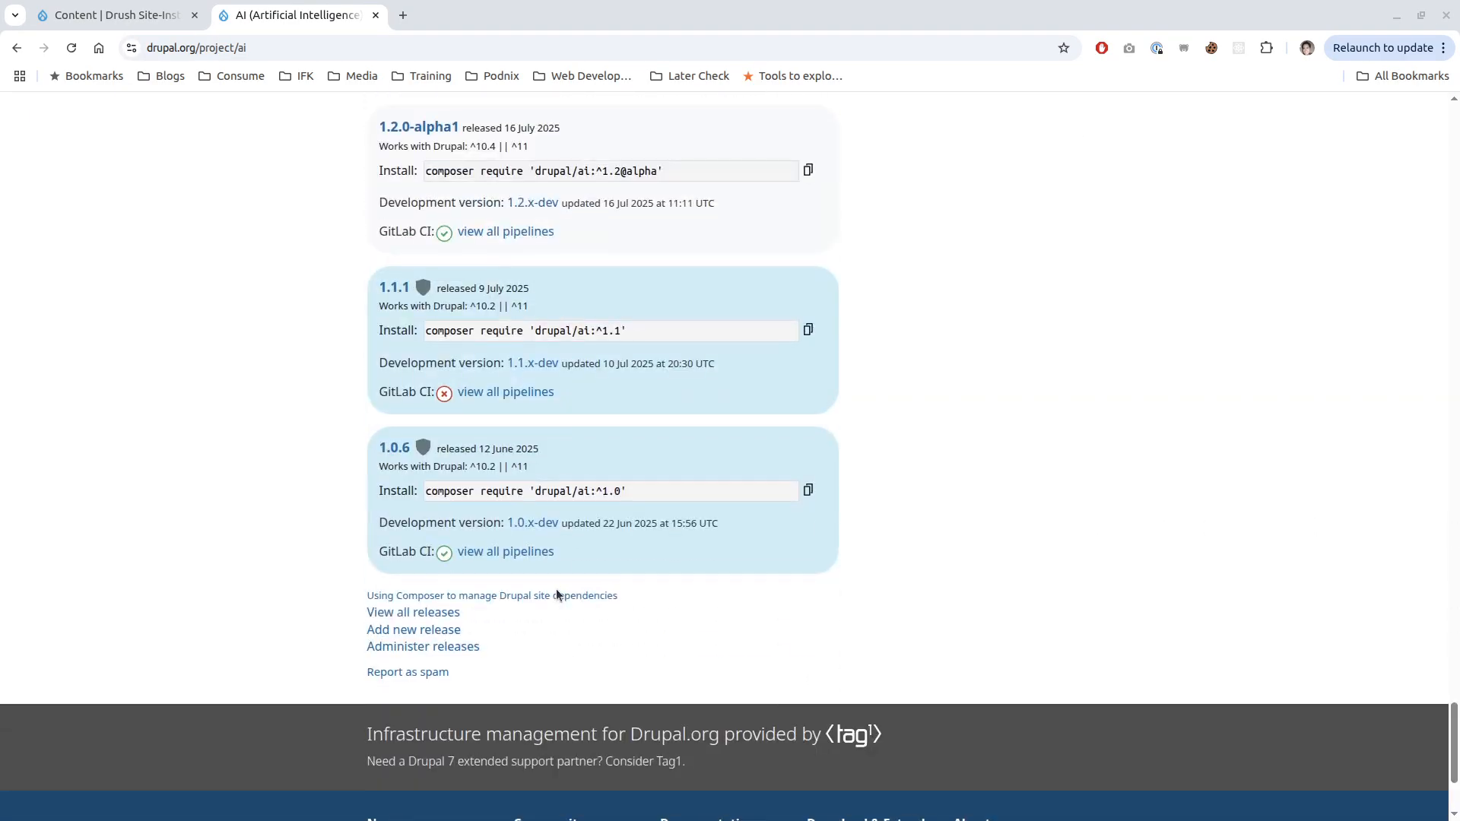
pyautogui.scroll(5, 557, 594)
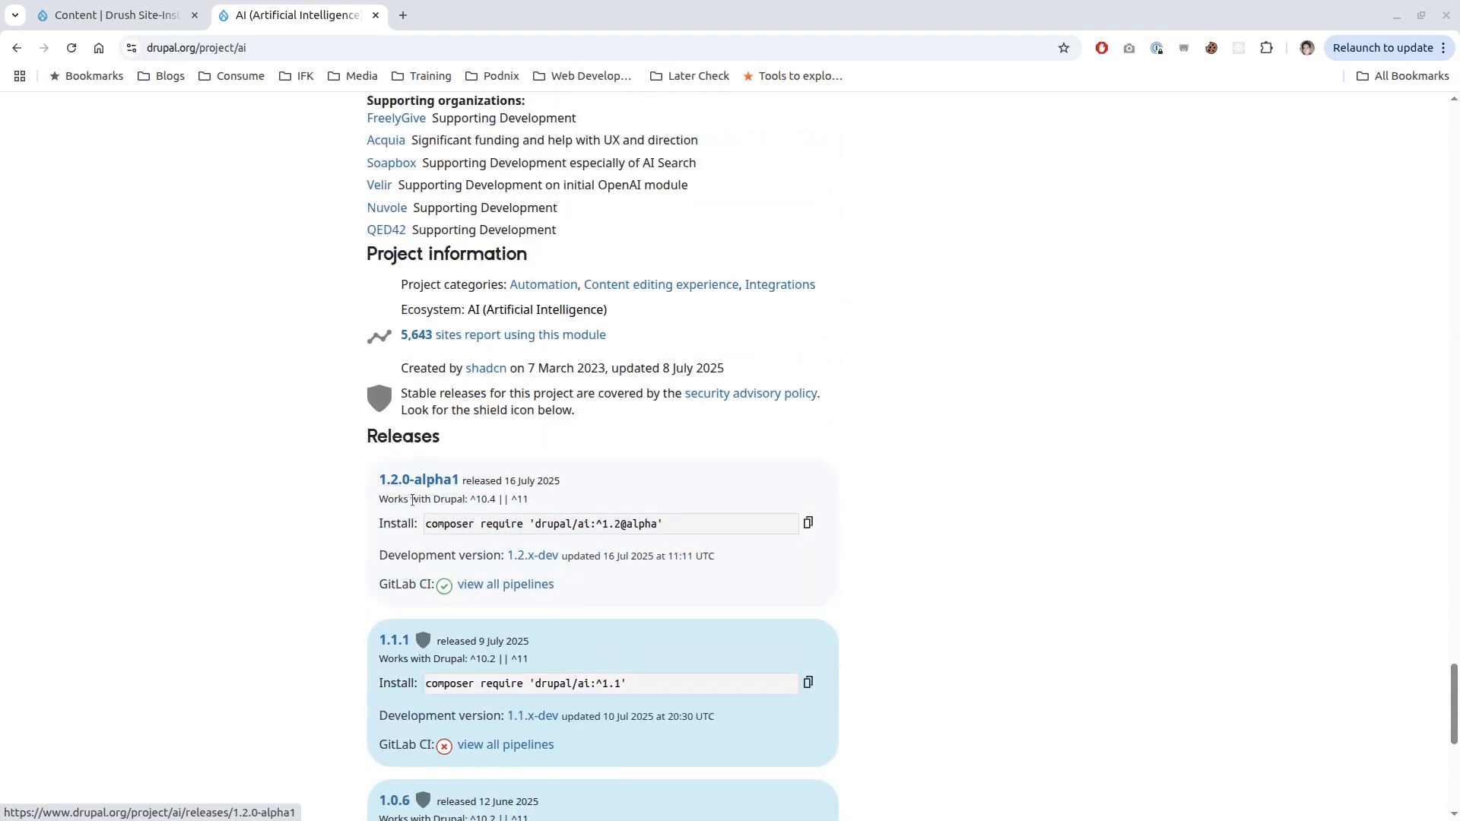
pyautogui.scroll(1, 411, 498)
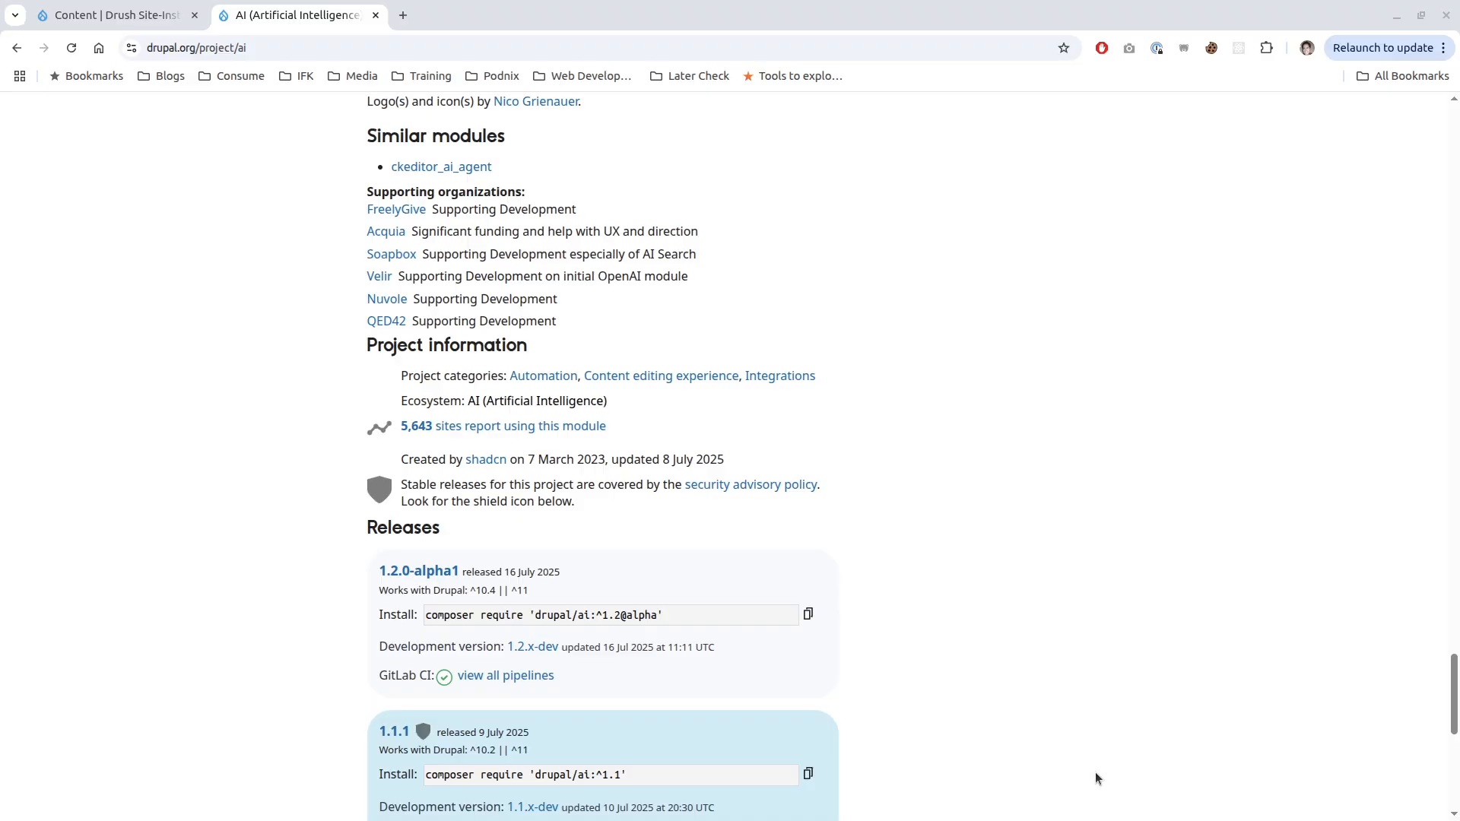
# - Switch to Visual Studio Code and review the ai, key, token and admin_toolbar packages required in composer.json
pyautogui.hotkey('alt', 'Tab')
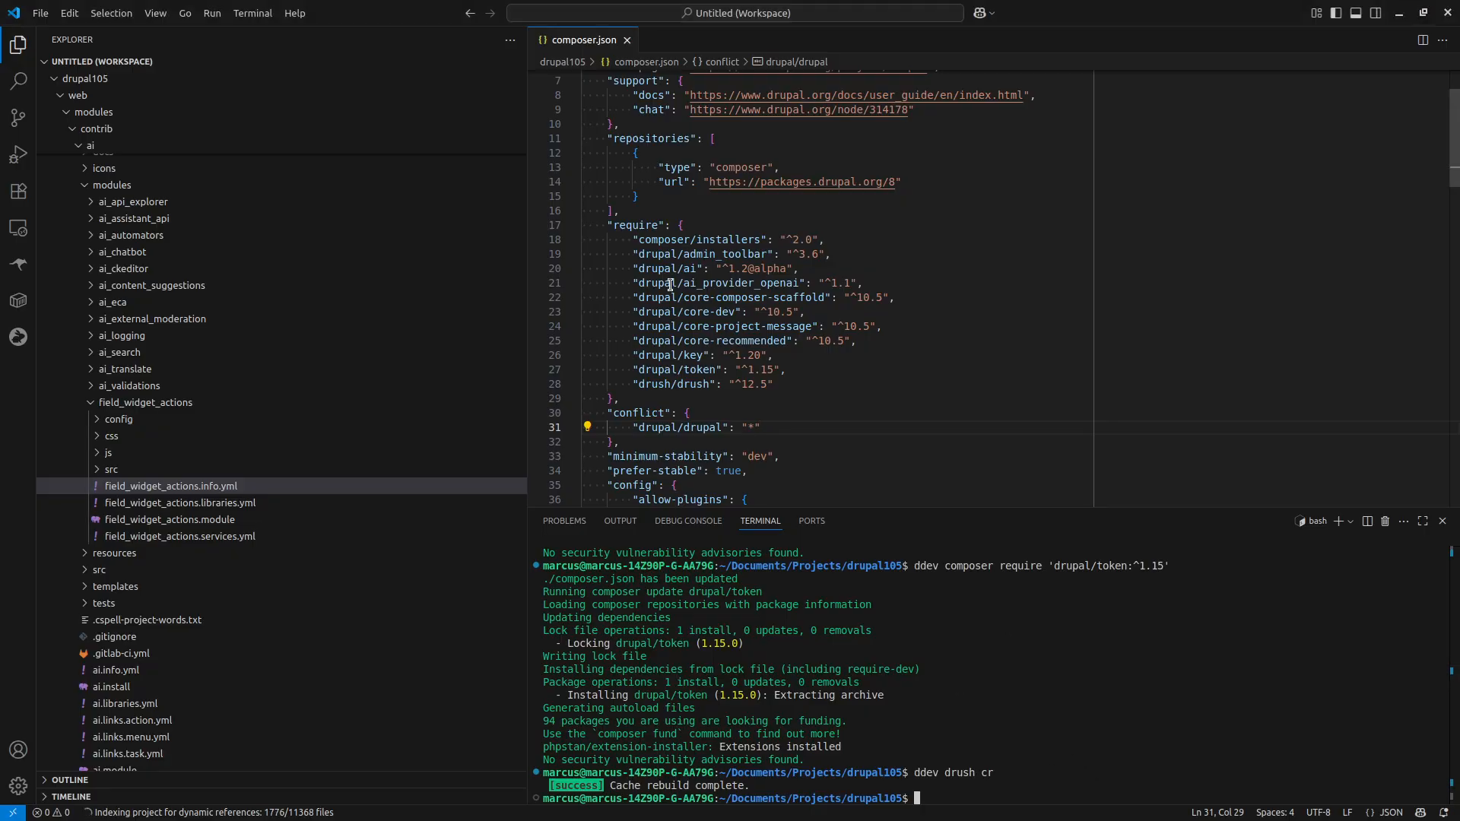
pyautogui.click(781, 269)
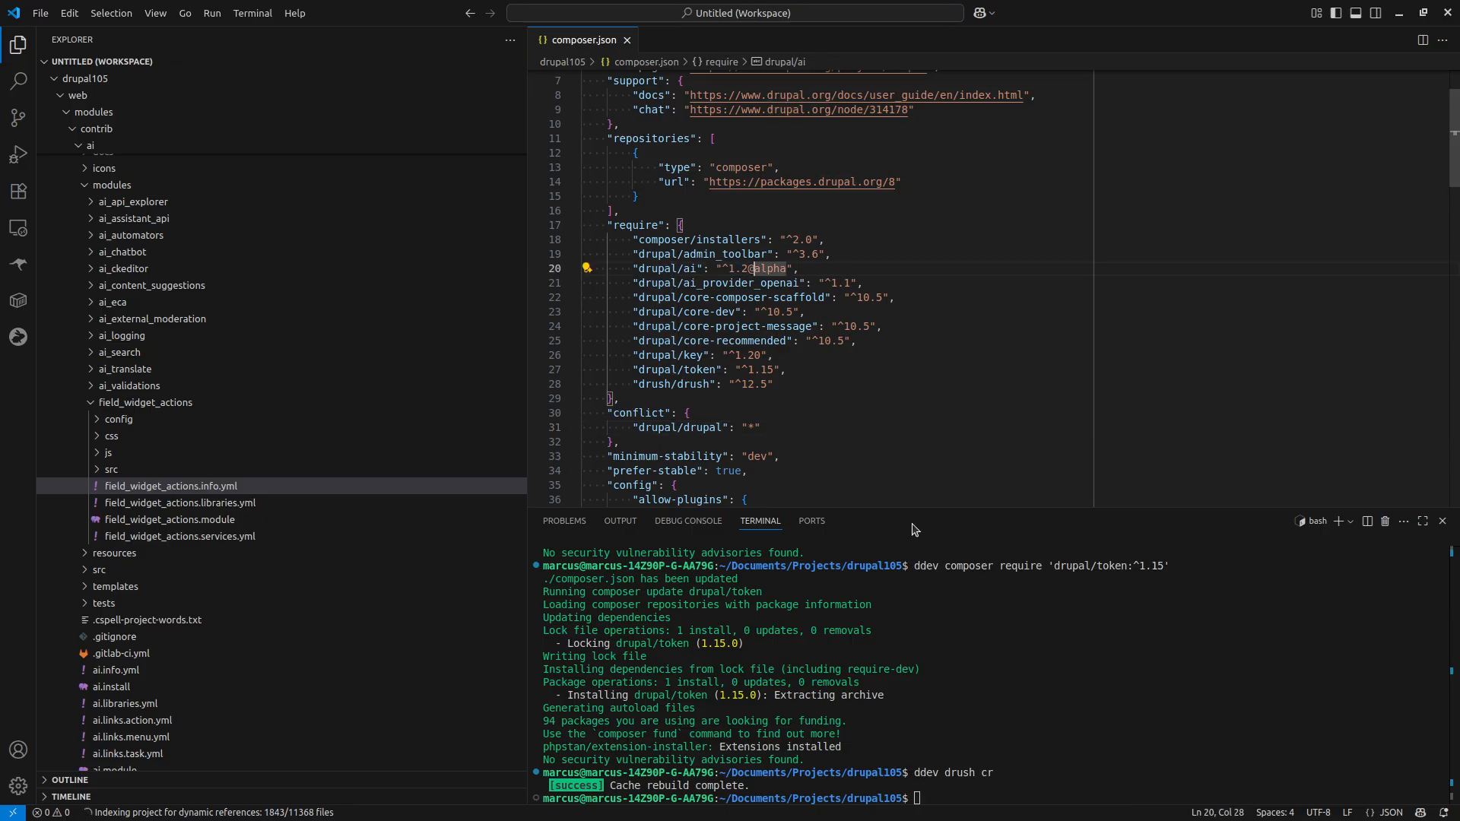
pyautogui.doubleClick(700, 370)
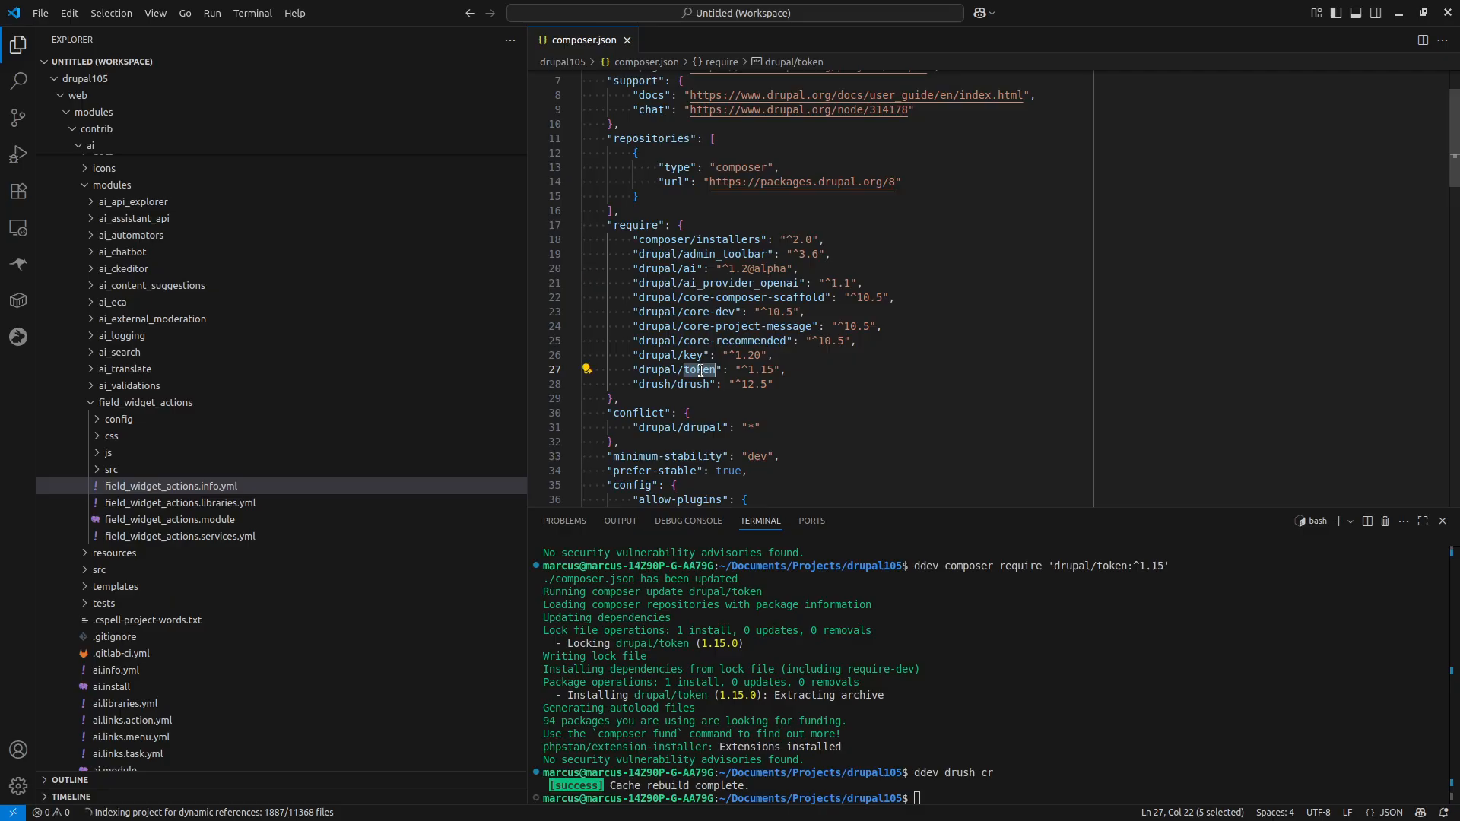
pyautogui.click(736, 351)
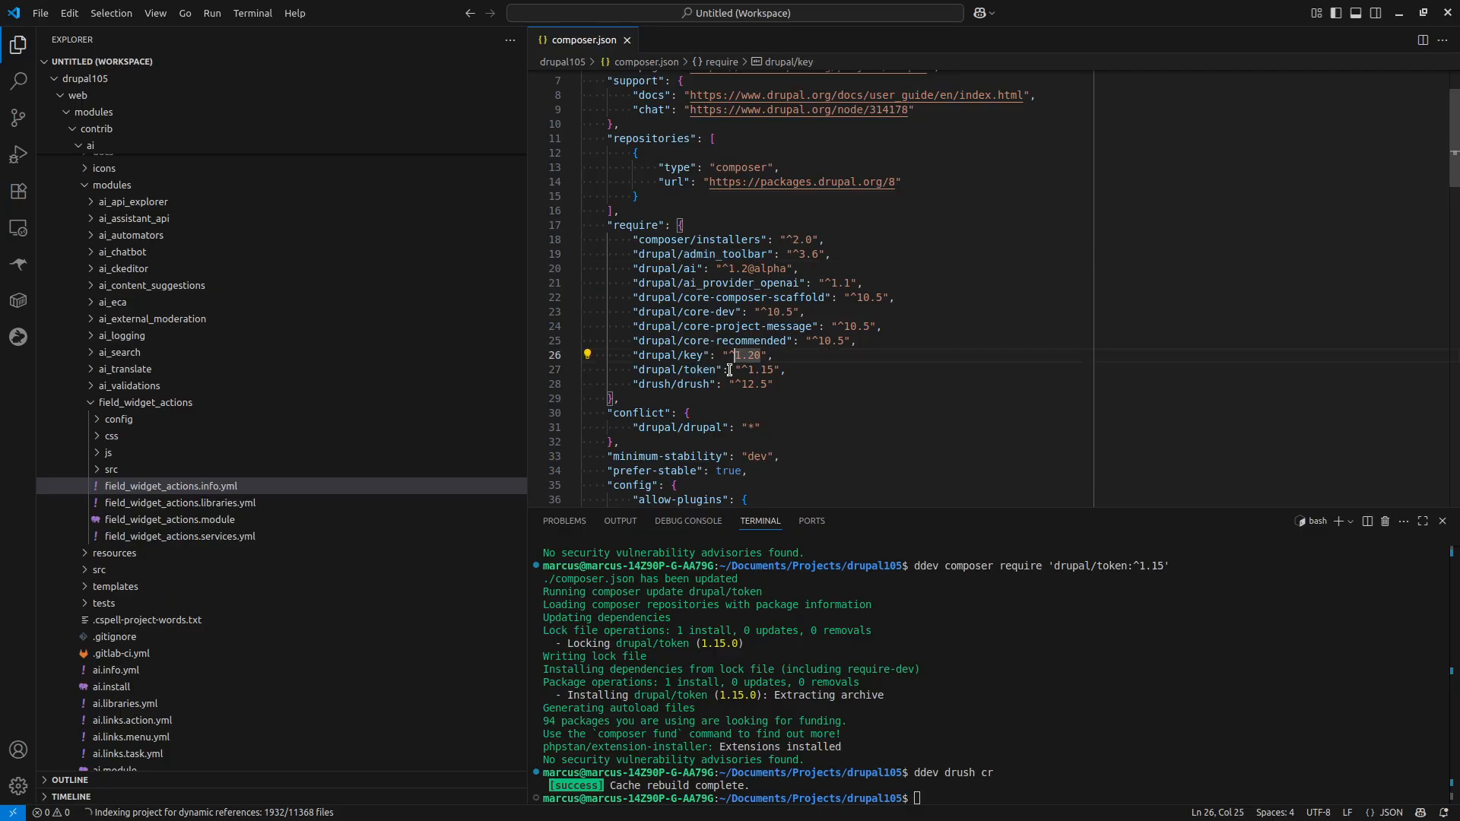
pyautogui.doubleClick(700, 369)
pyautogui.doubleClick(722, 254)
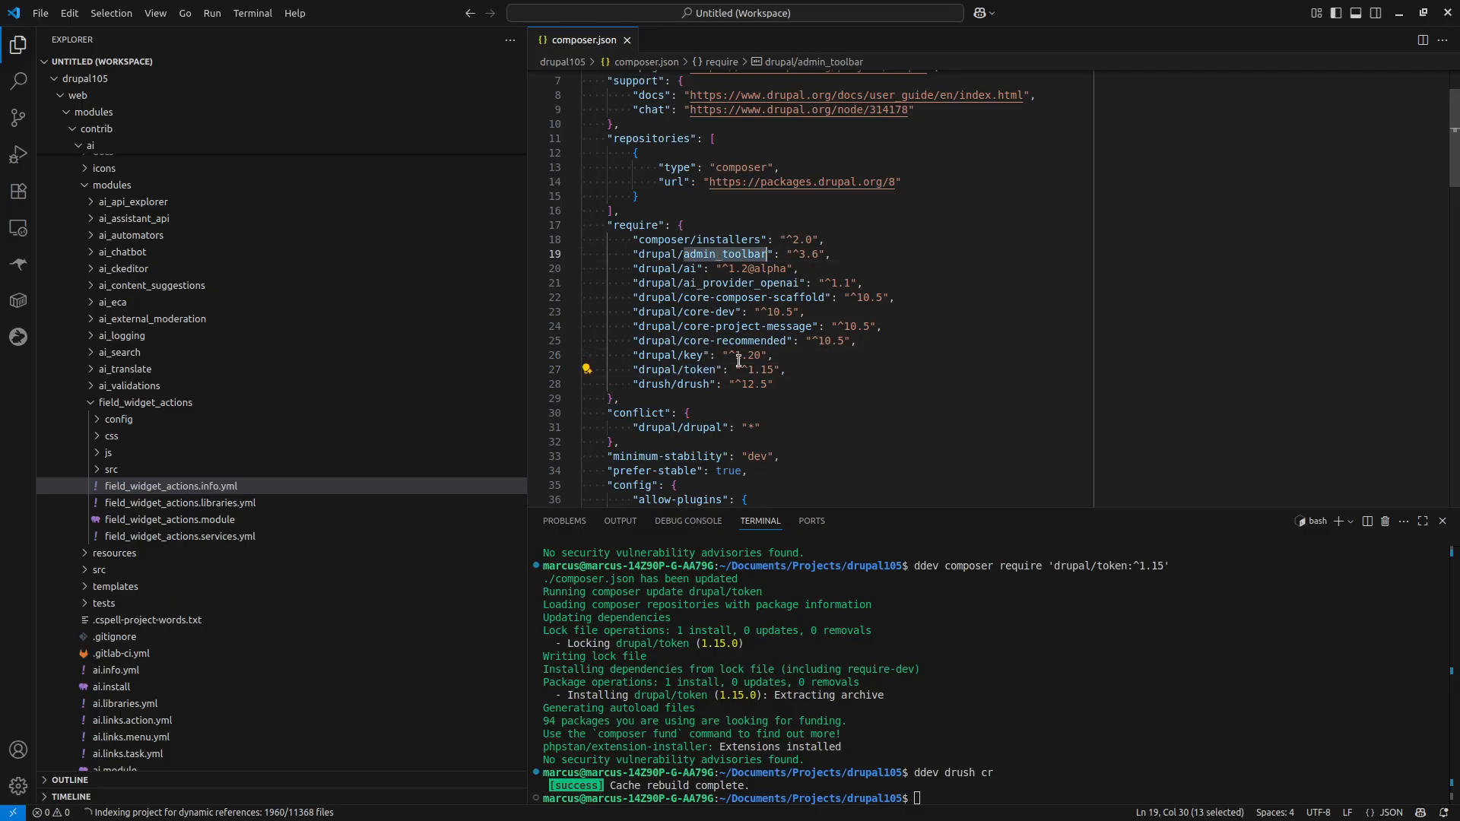
# - Switch to the Drupal site in Chrome, find the OpenAI Provider module on the Extend page and select it for installation
pyautogui.hotkey('alt', 'Tab')
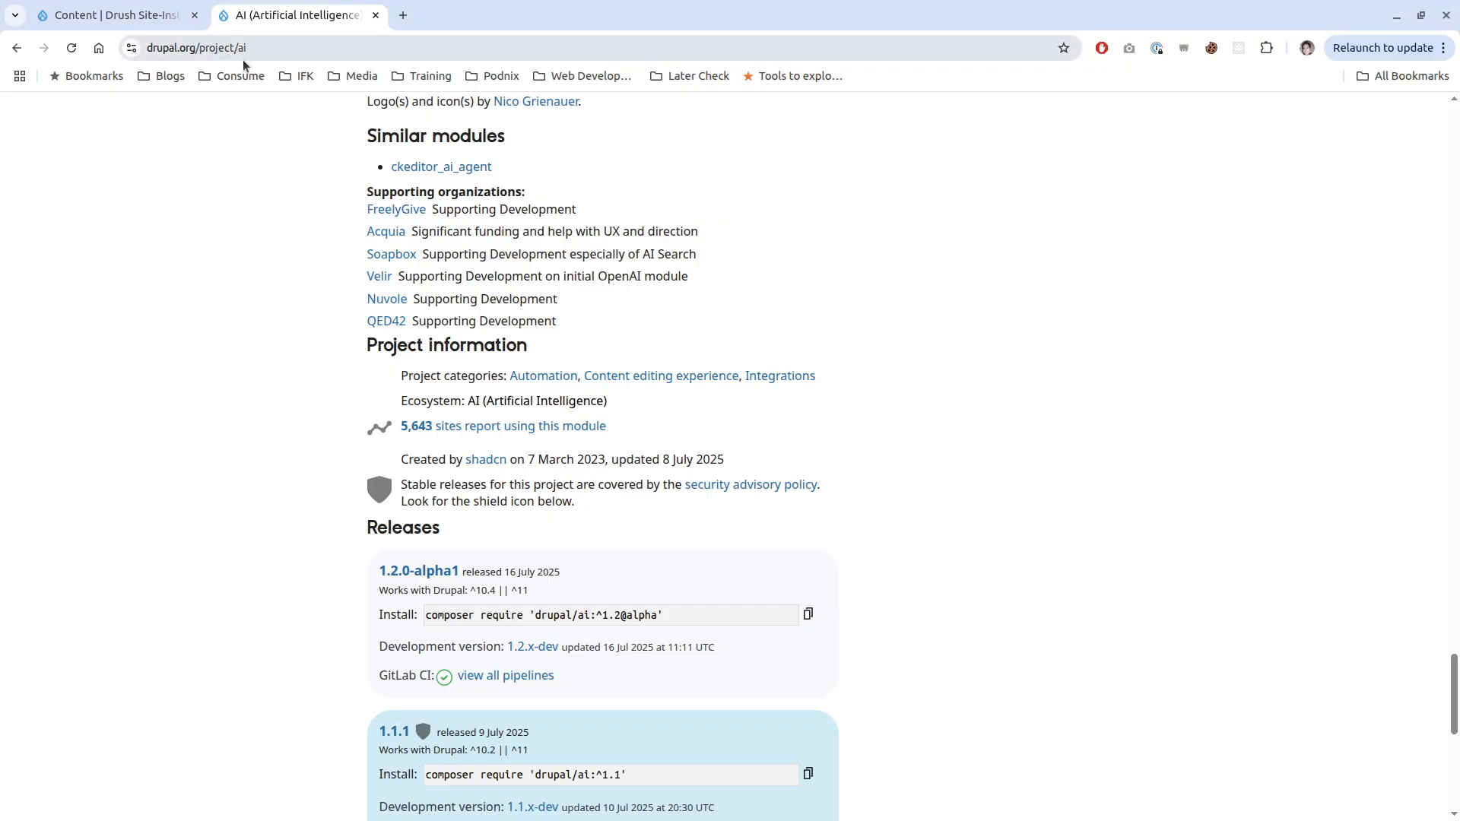
pyautogui.middleClick(237, 15)
pyautogui.click(298, 137)
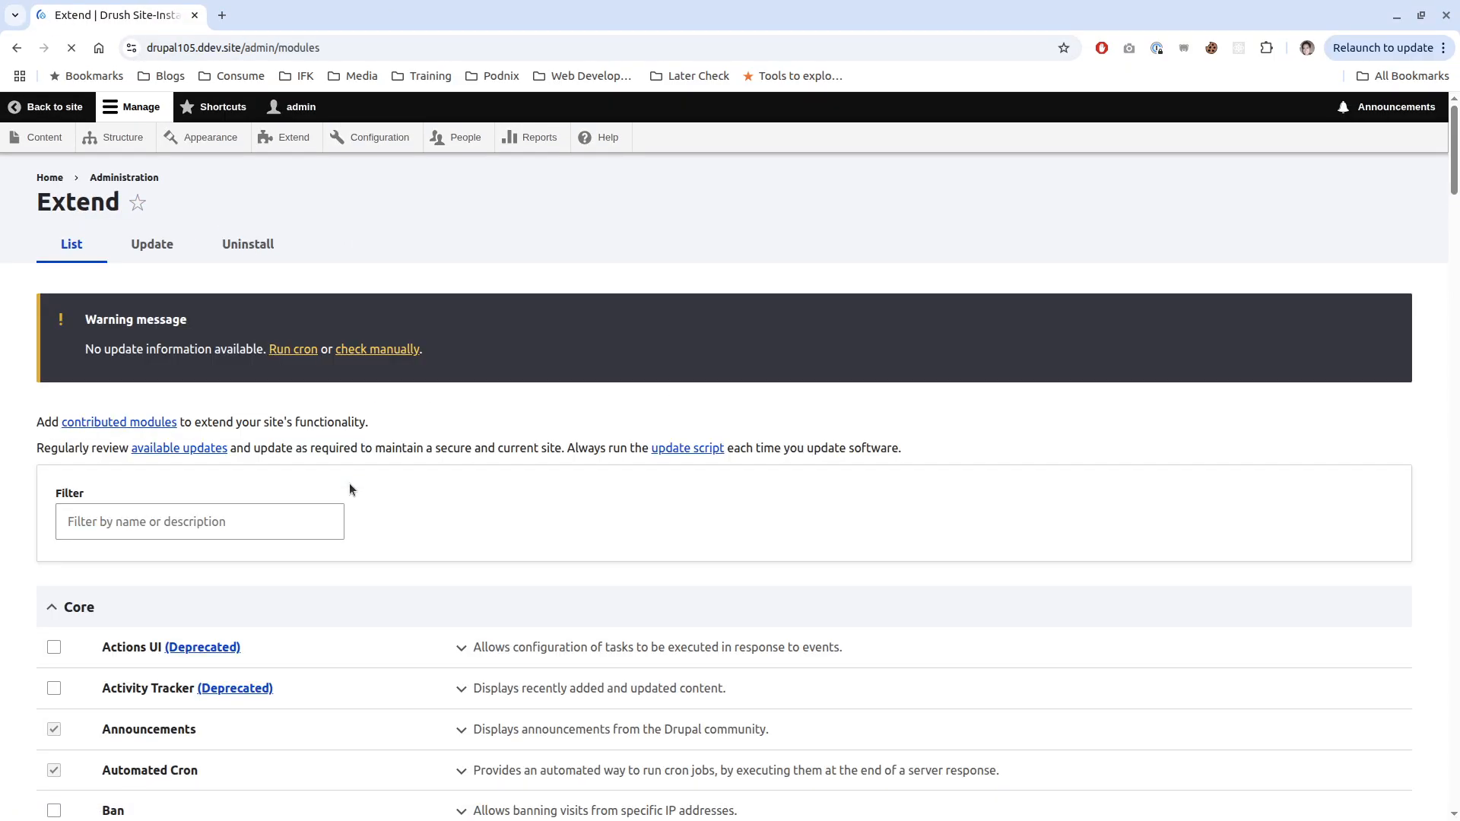
pyautogui.click(242, 520)
pyautogui.write('openai')
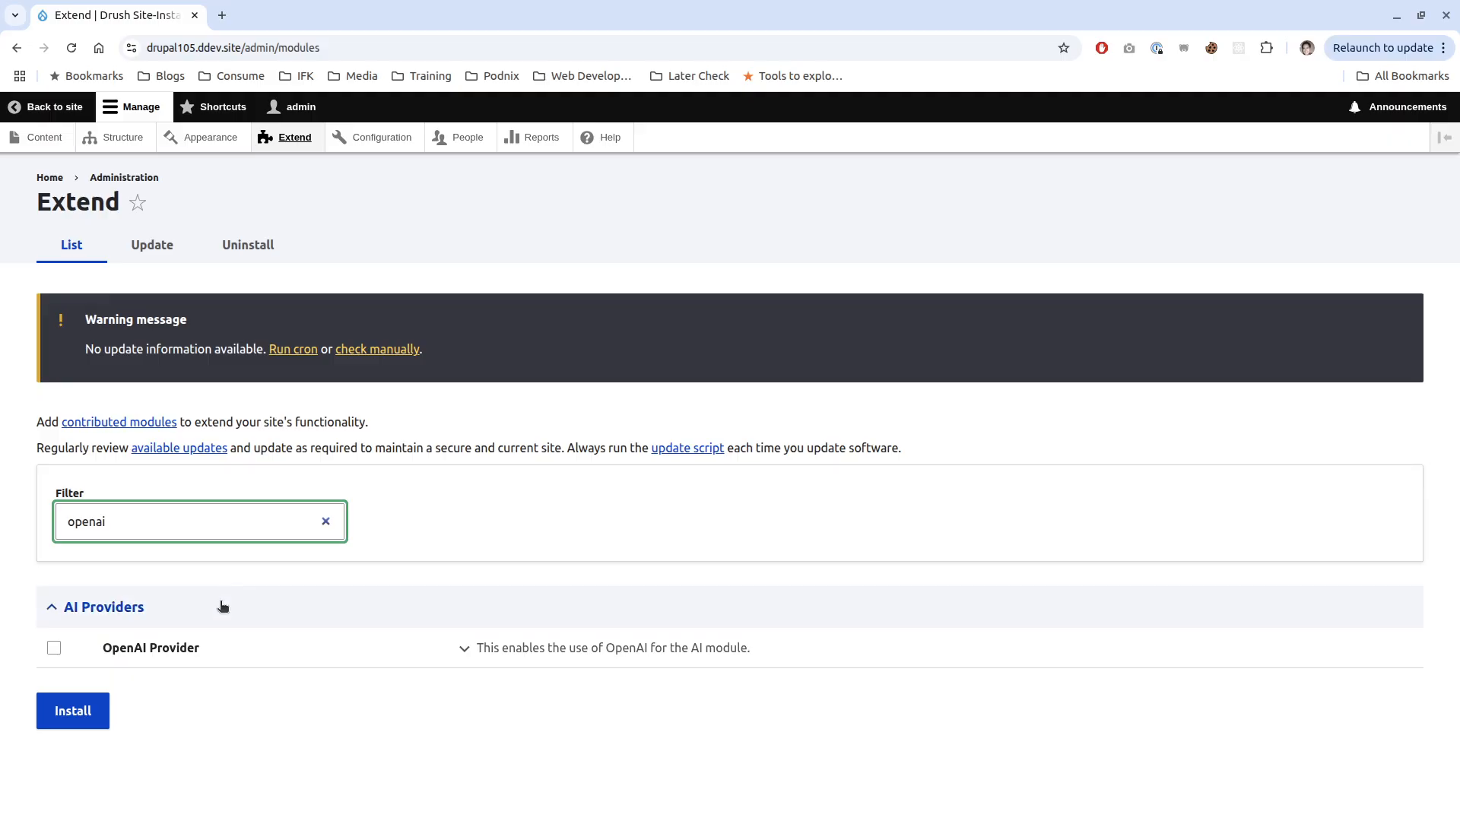
pyautogui.click(189, 648)
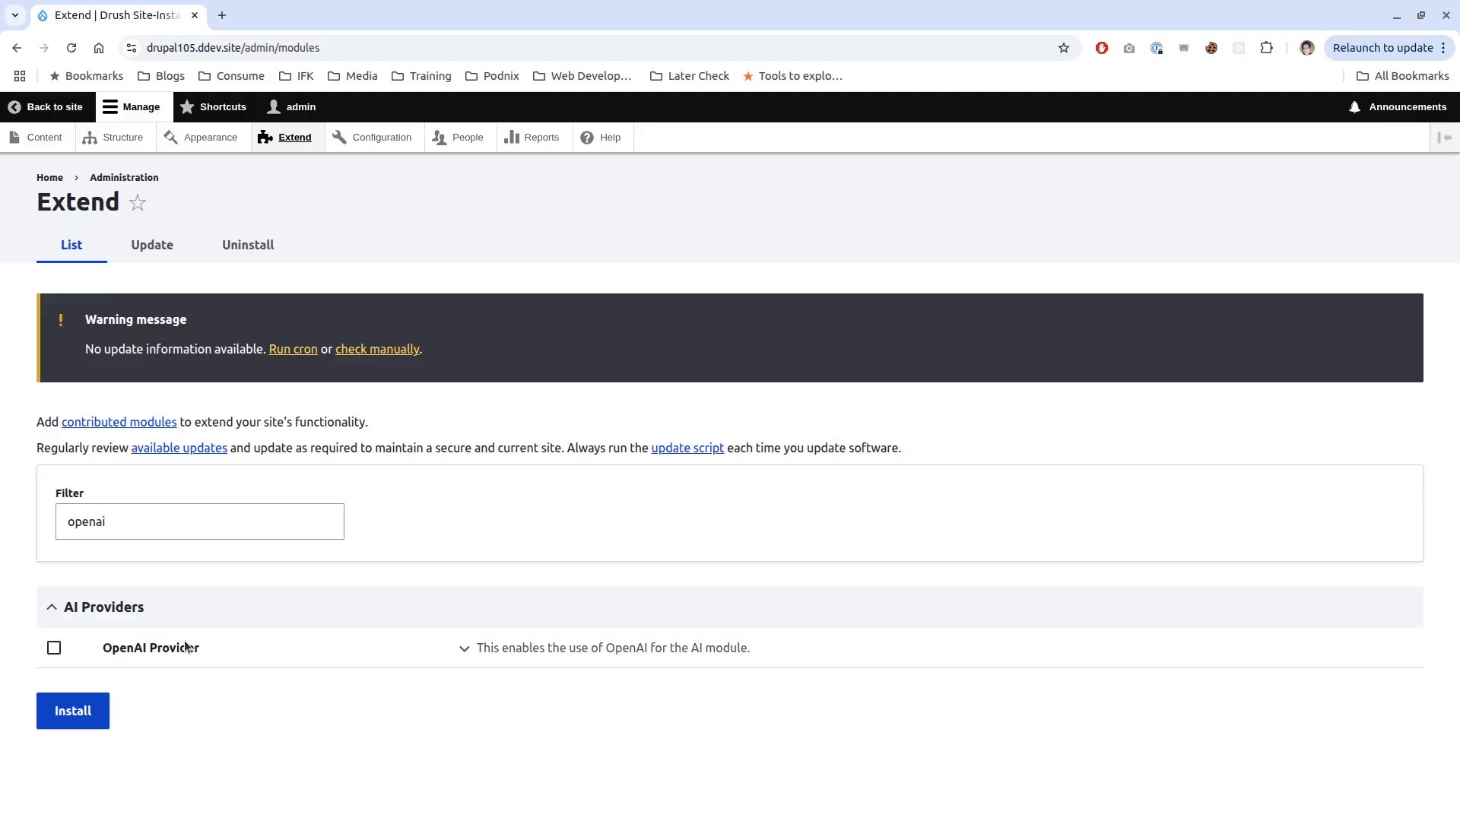
# - Filter the modules for "automator" and select AI Automators for installation
pyautogui.doubleClick(226, 524)
pyautogui.write('au')
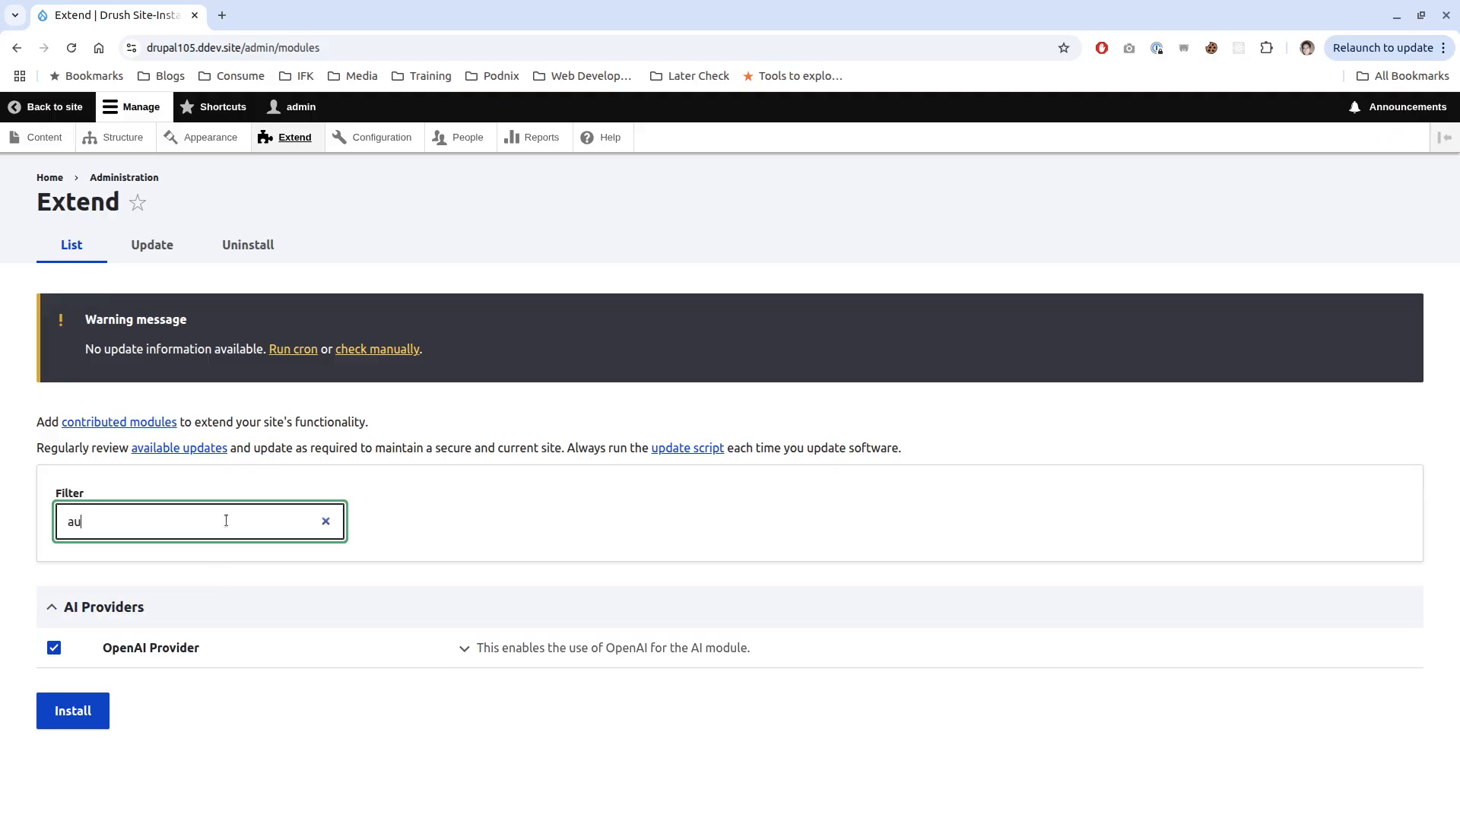
pyautogui.write('tomator')
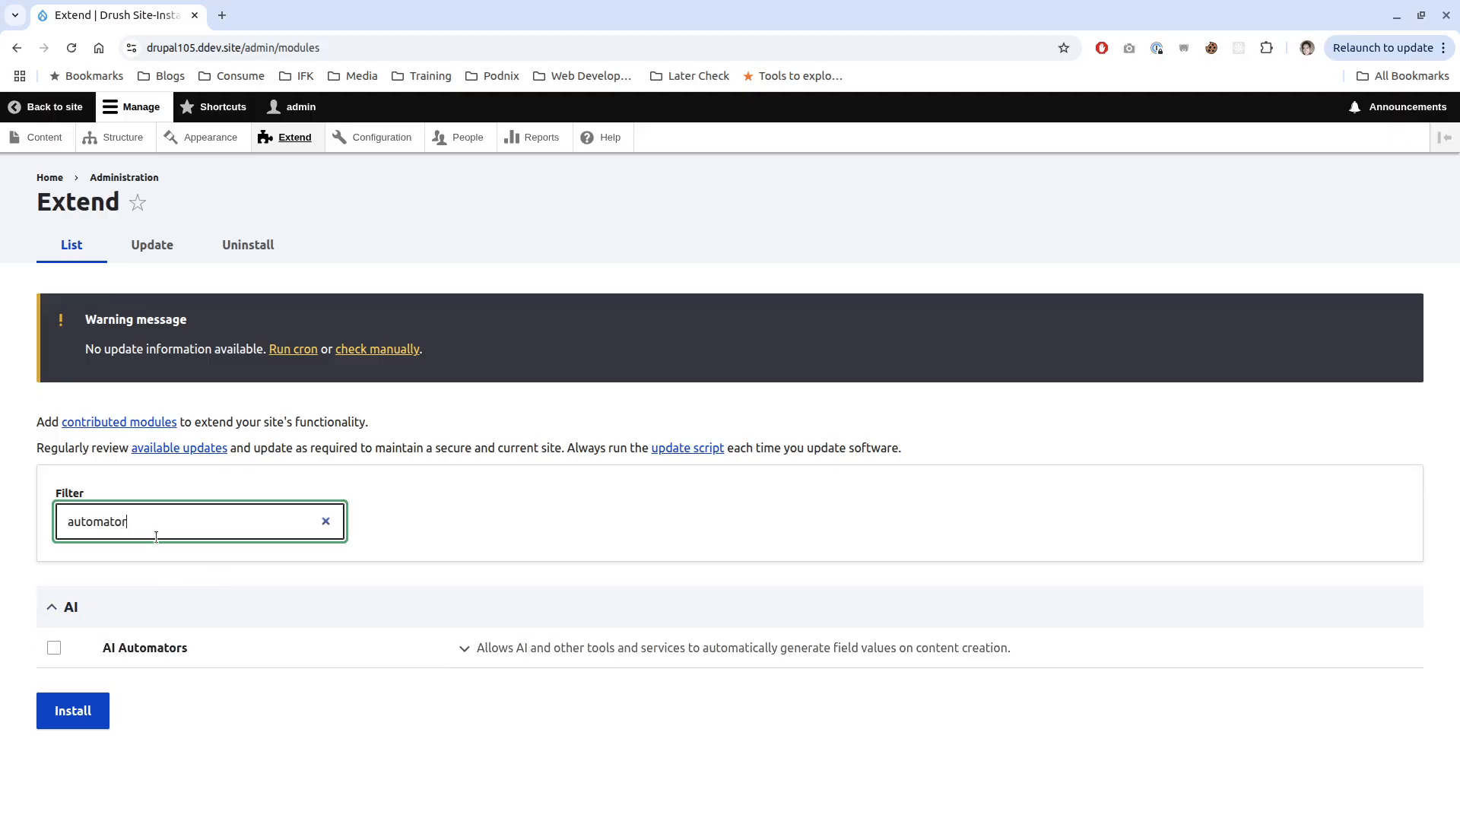
pyautogui.click(54, 648)
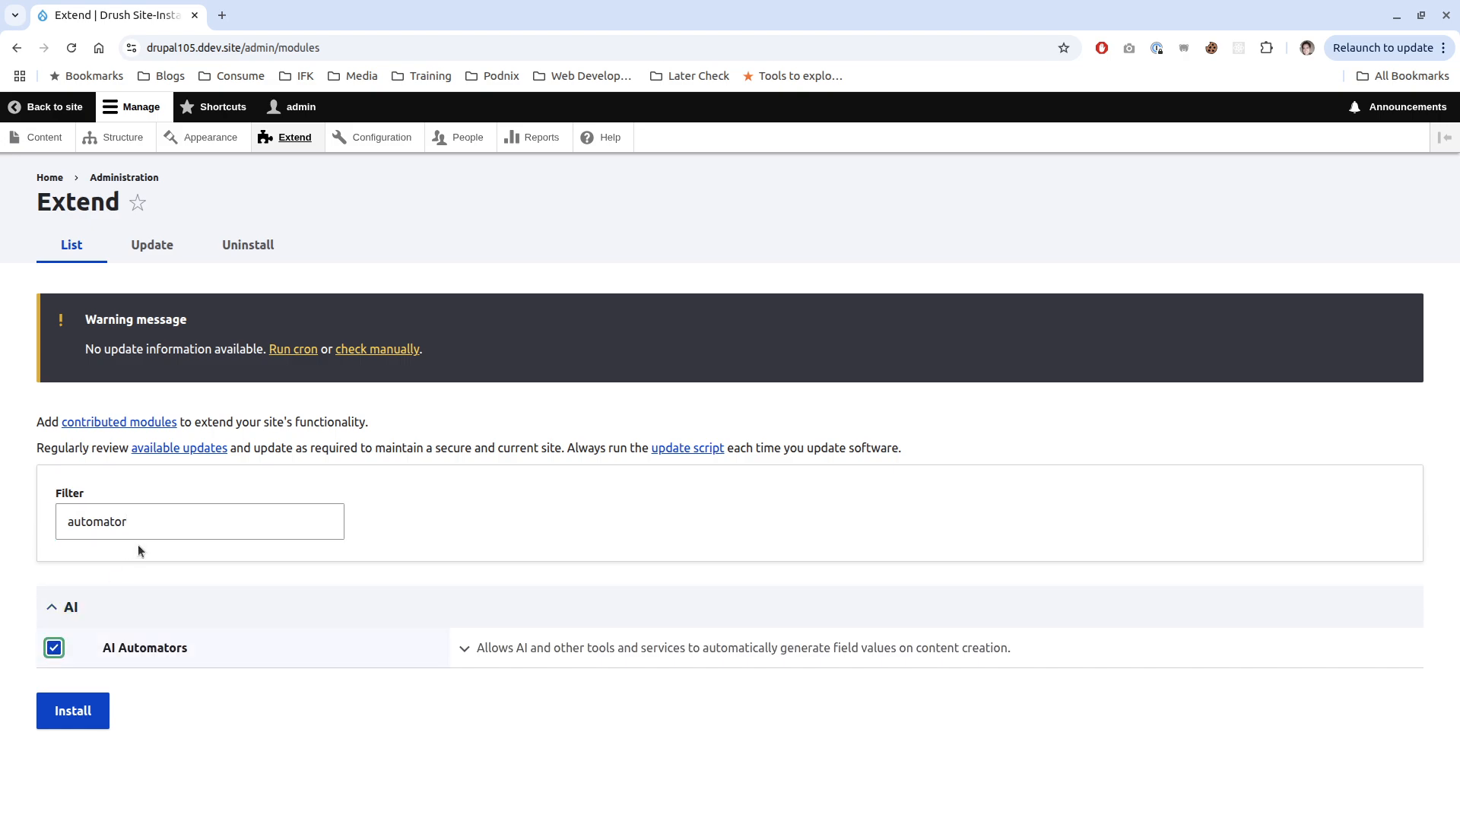
# - Filter the modules for "admin" and select Admin Toolbar and Admin Toolbar Extra Tools for installation
pyautogui.doubleClick(152, 524)
pyautogui.write('admin')
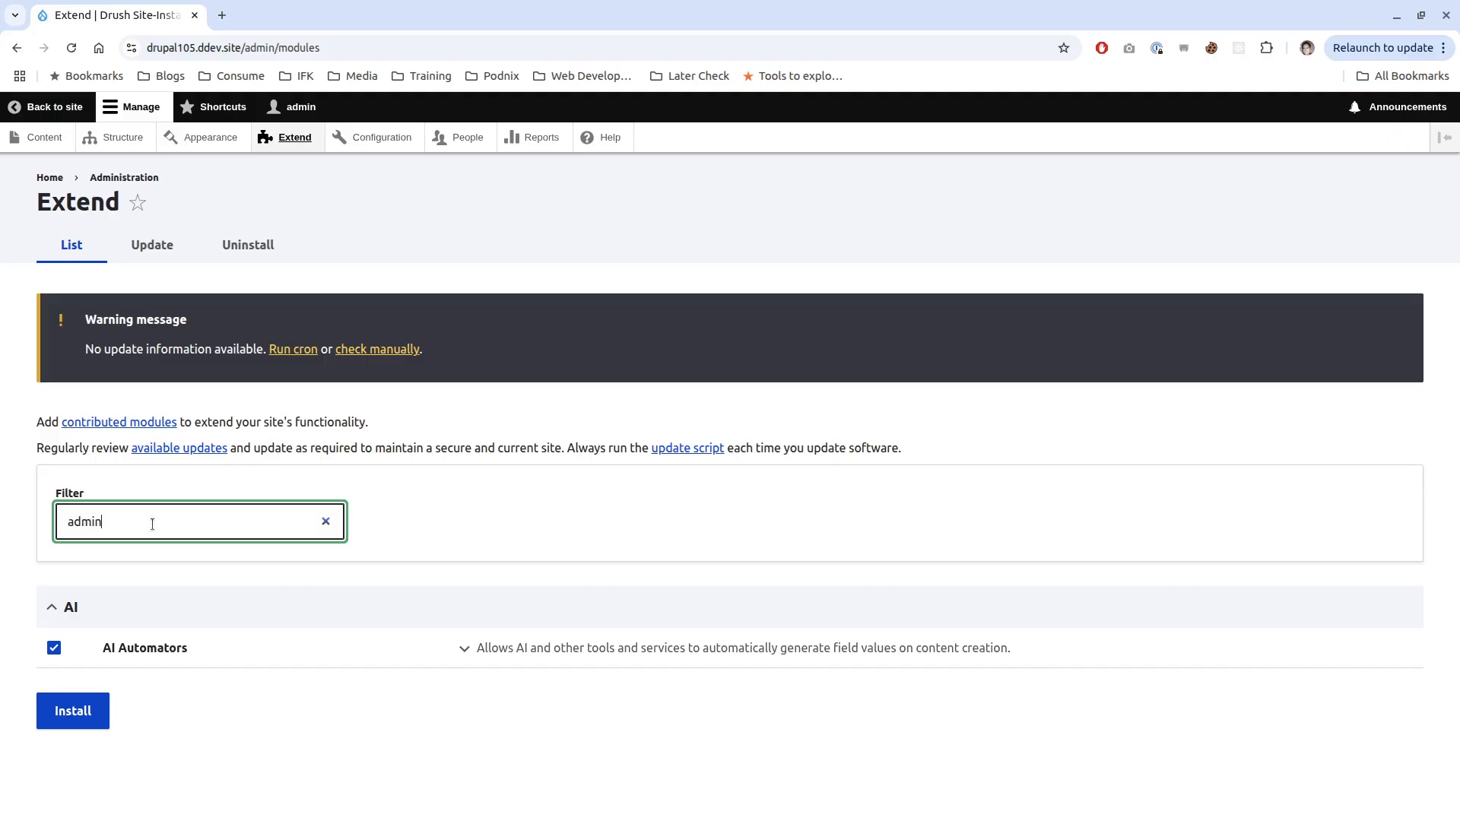
pyautogui.click(144, 754)
pyautogui.click(152, 796)
# - Find and select the Form Widget Actions module, and install all selected modules together with their dependencies
pyautogui.doubleClick(185, 511)
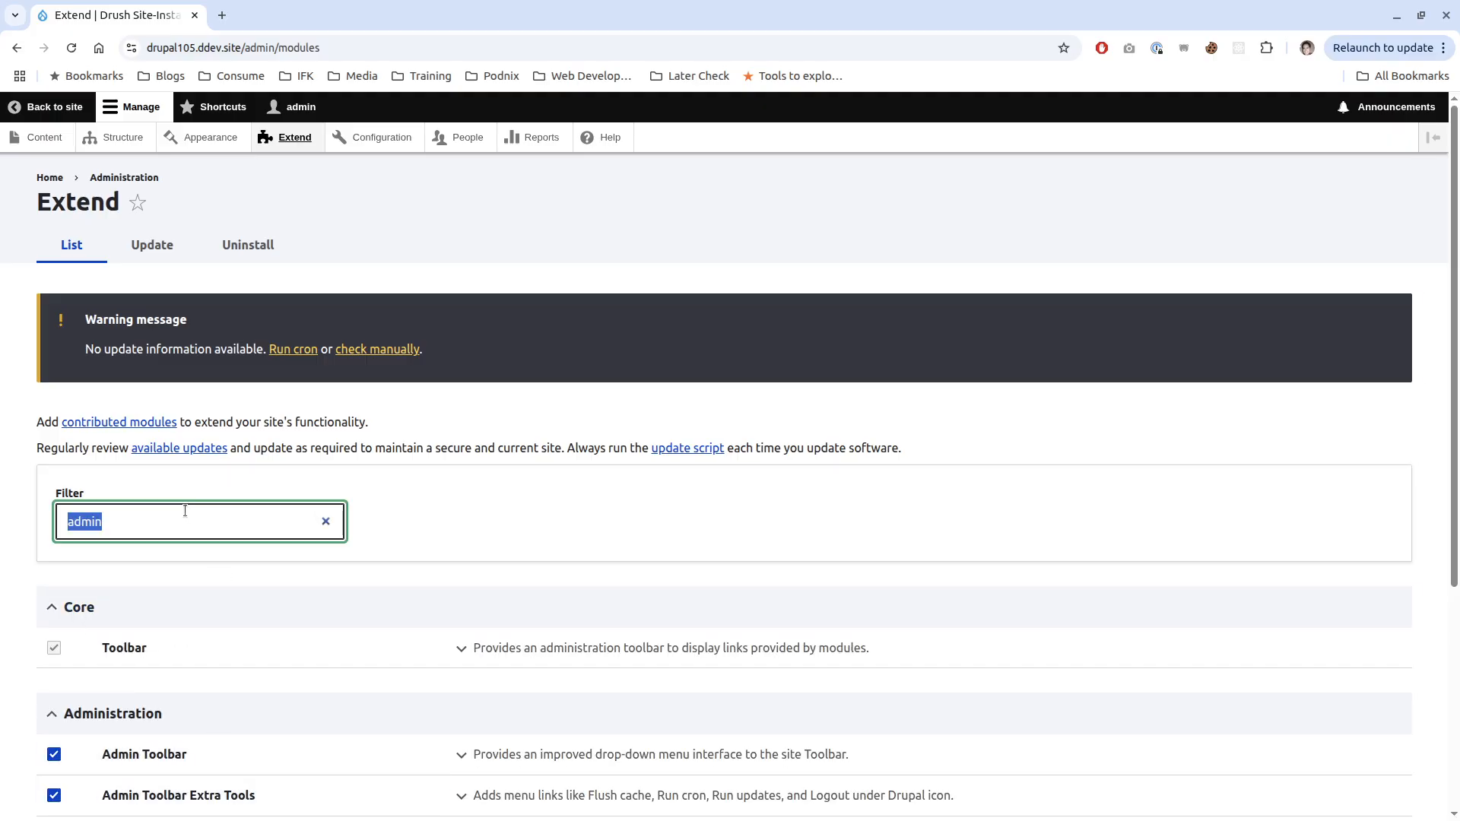
pyautogui.write('form widget')
pyautogui.scroll(-3, 186, 504)
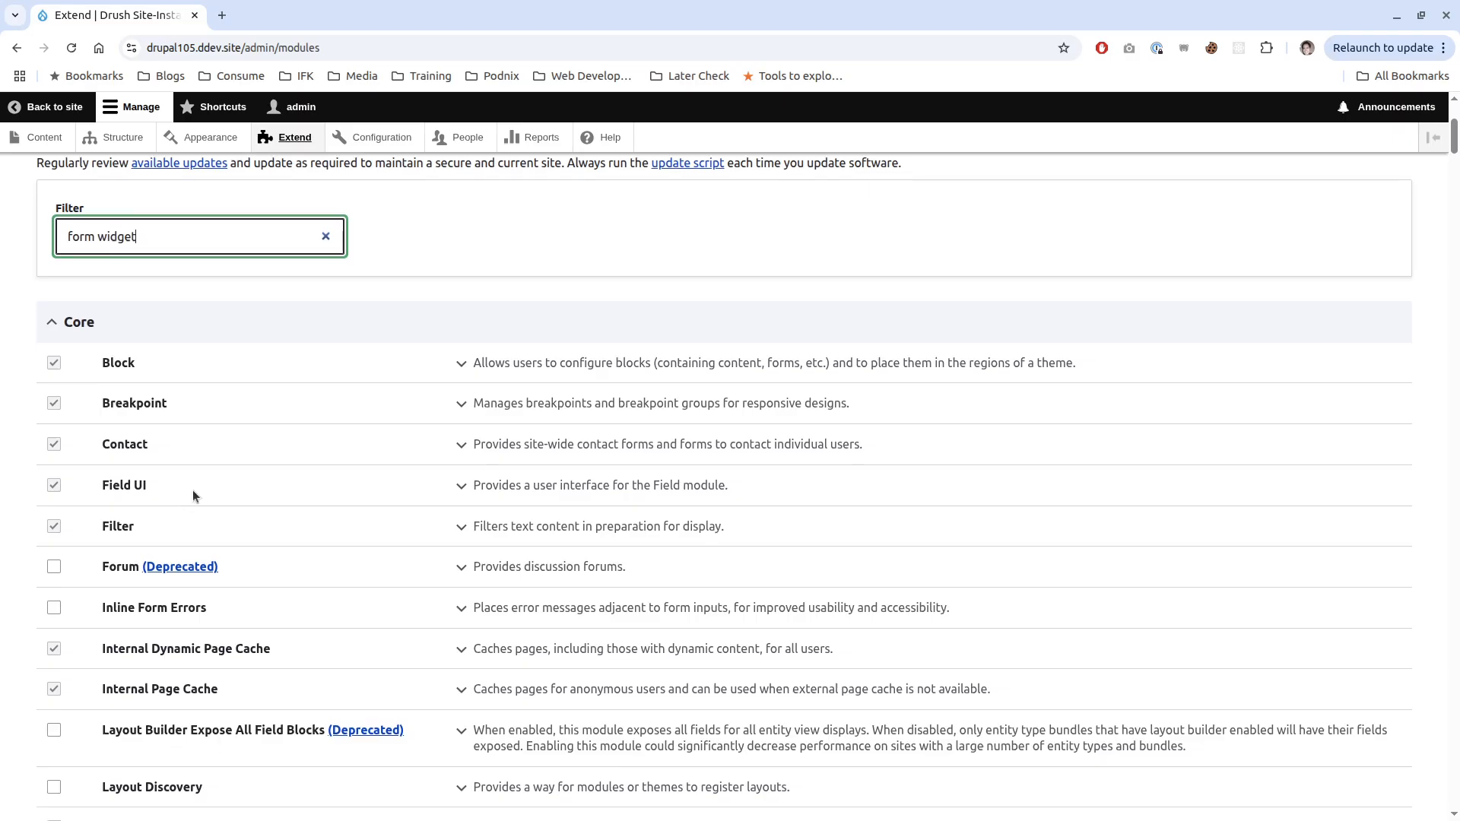
pyautogui.click(199, 653)
pyautogui.click(101, 719)
pyautogui.click(88, 335)
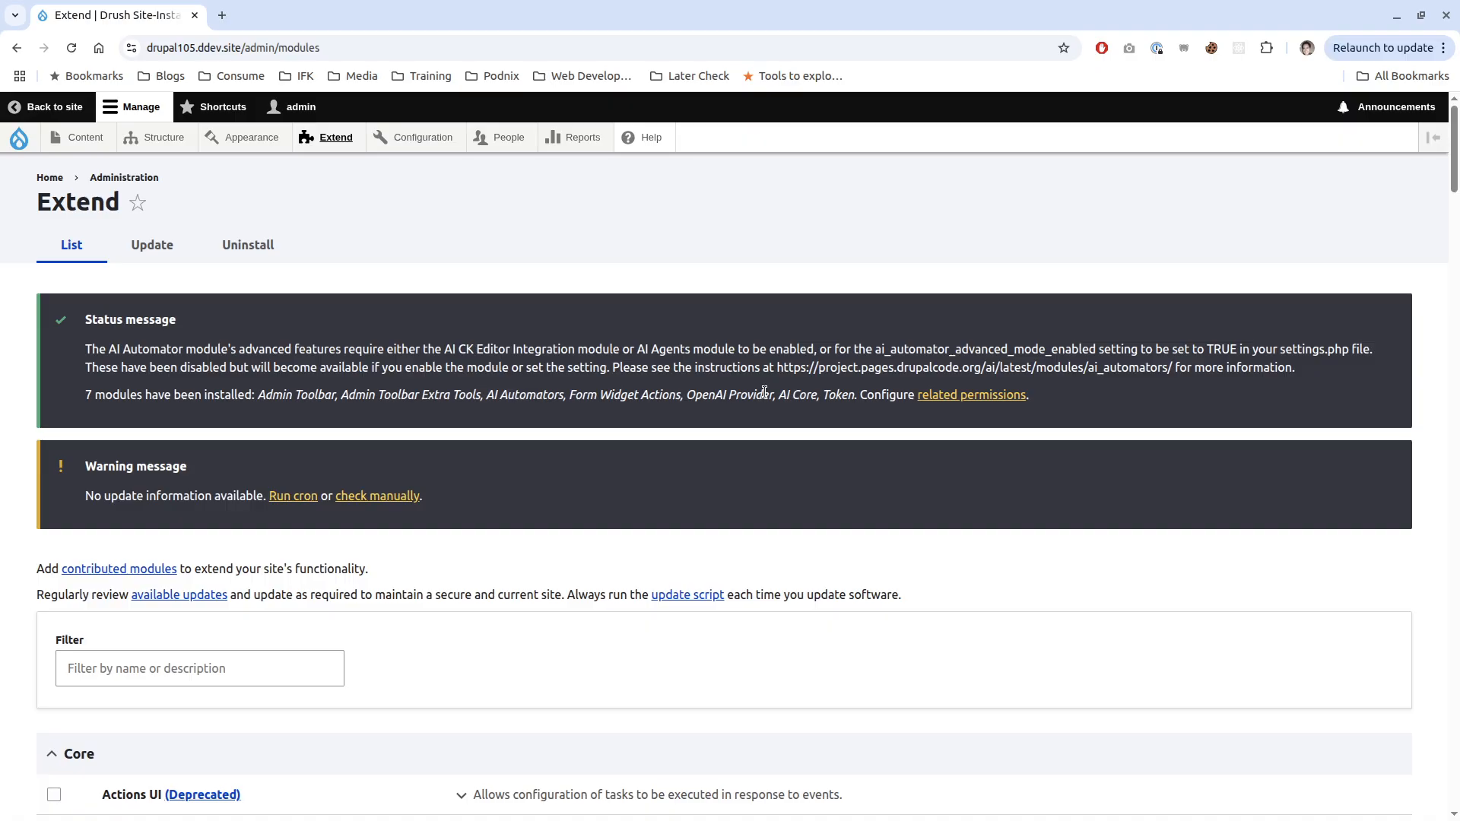
# - Set the AI provider's OpenAI authentication to use the stored OpenAI Key and save the configuration
pyautogui.scroll(-10, 764, 391)
pyautogui.scroll(4, 704, 414)
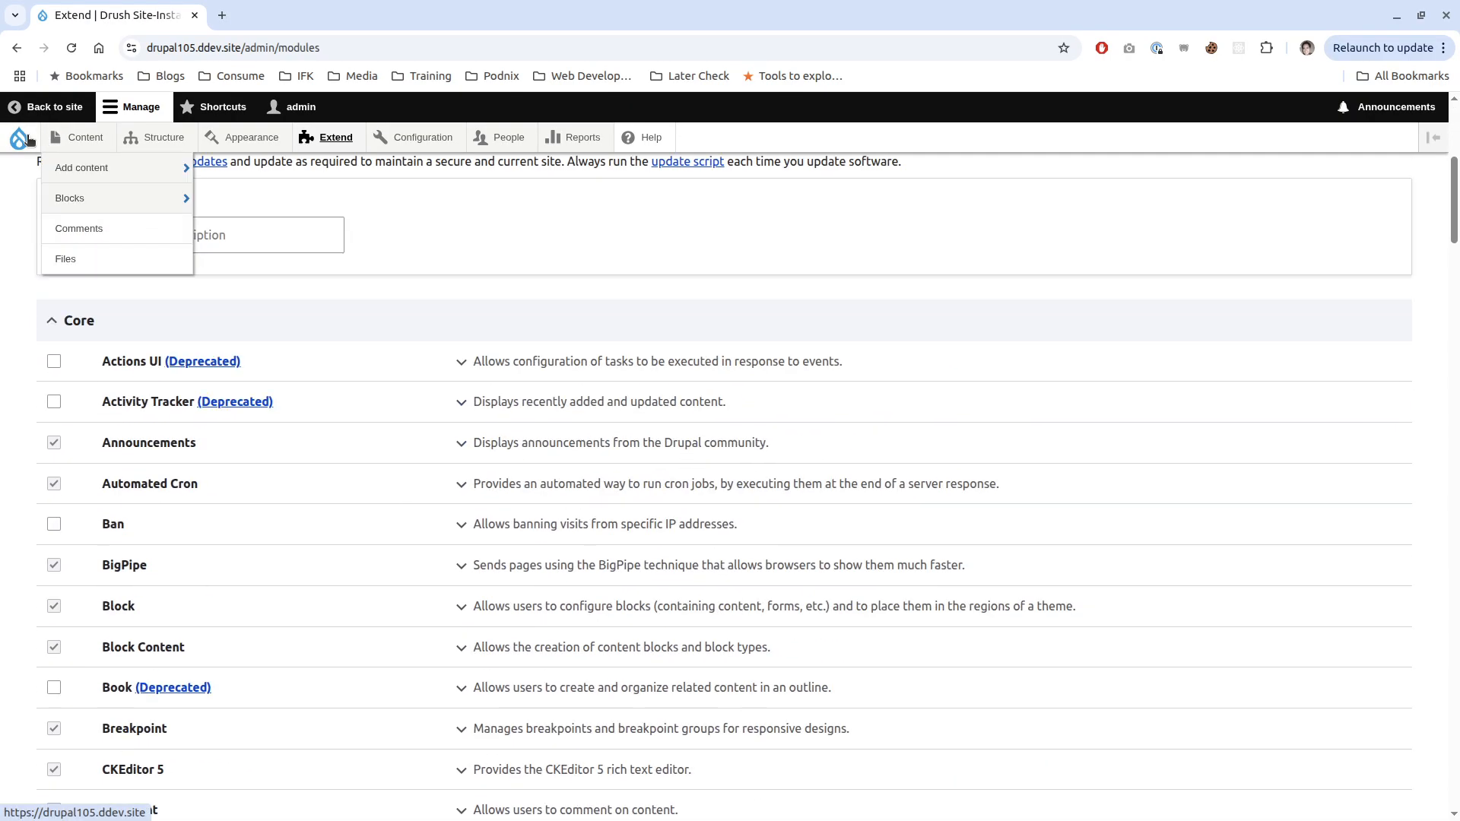
pyautogui.moveTo(417, 150)
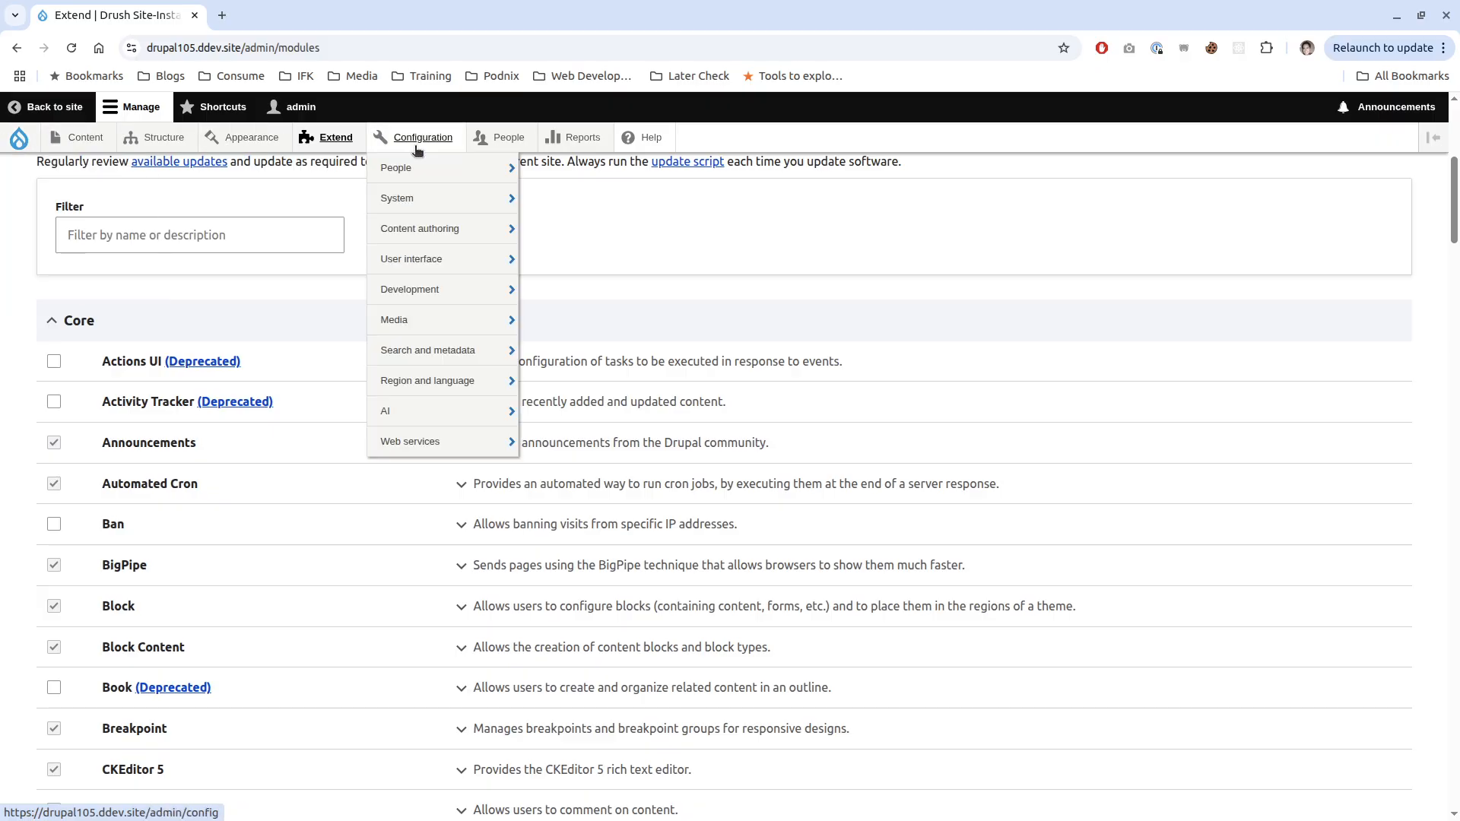
pyautogui.moveTo(426, 413)
pyautogui.moveTo(574, 499)
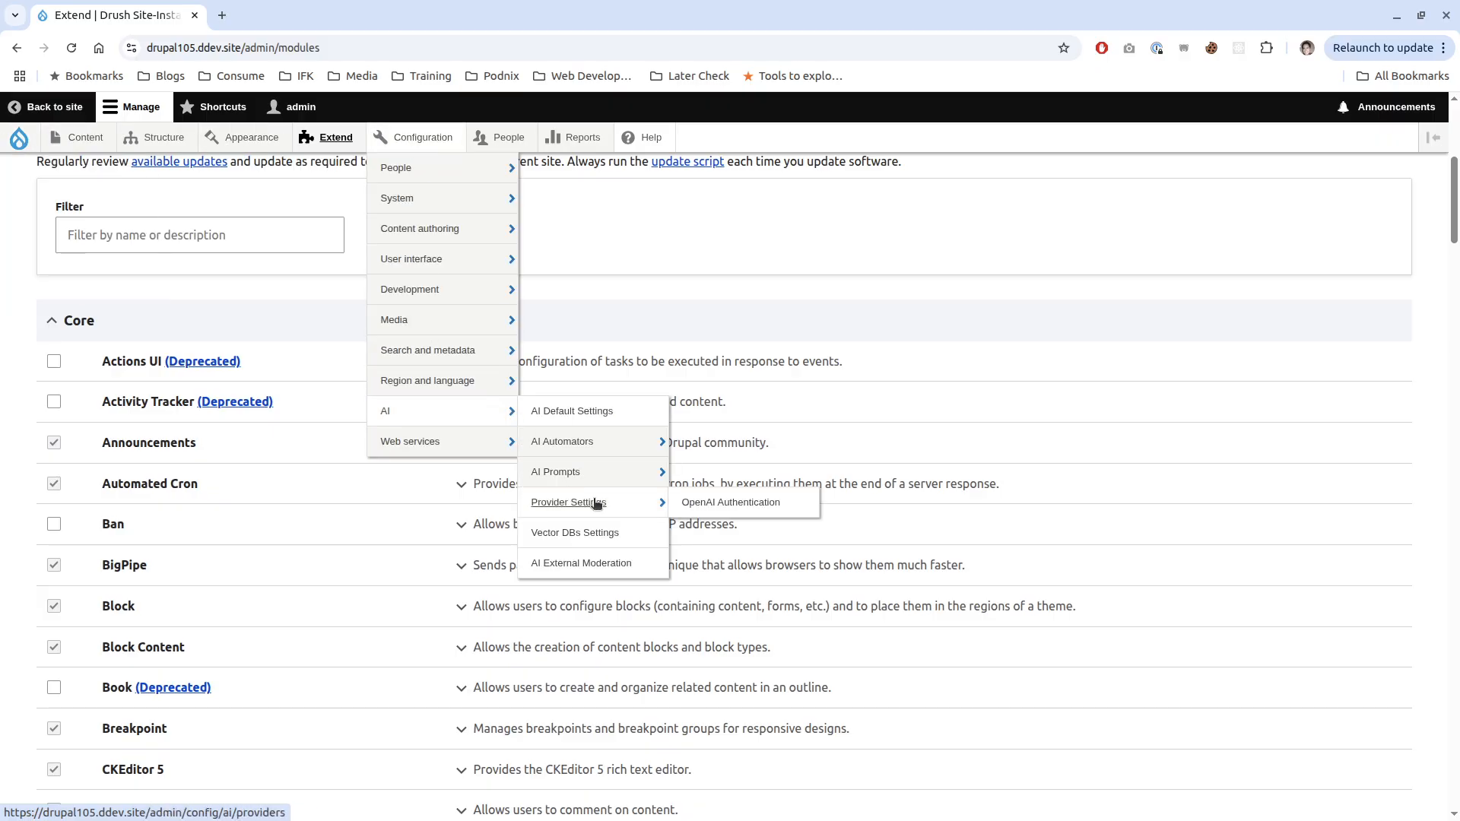
pyautogui.click(723, 503)
pyautogui.click(71, 300)
pyautogui.click(76, 339)
pyautogui.click(87, 444)
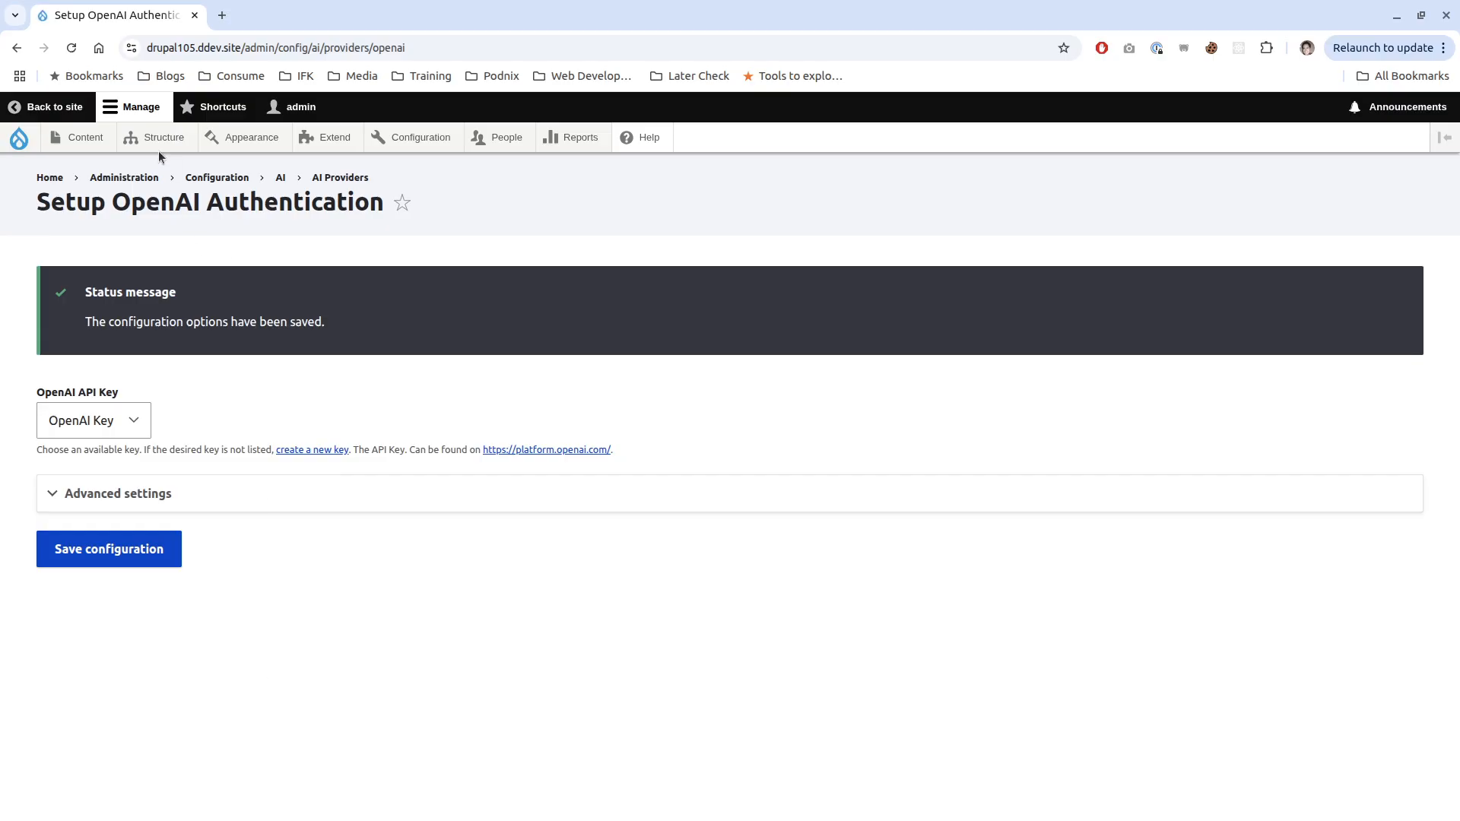
# - Create a content type named Movie Review with preview before submitting disabled, and continue to managing its fields
pyautogui.moveTo(154, 143)
pyautogui.moveTo(190, 253)
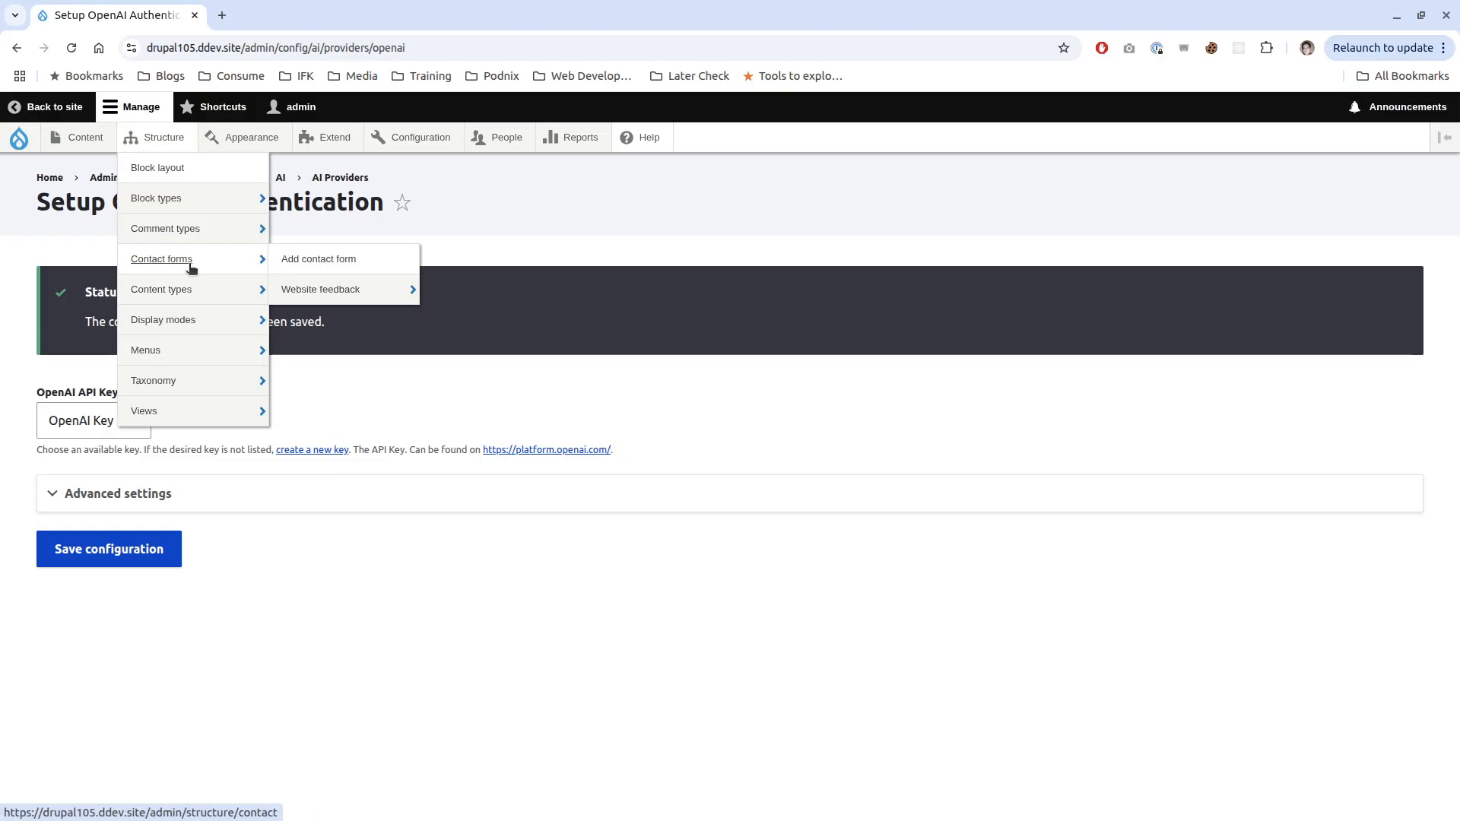
pyautogui.click(300, 289)
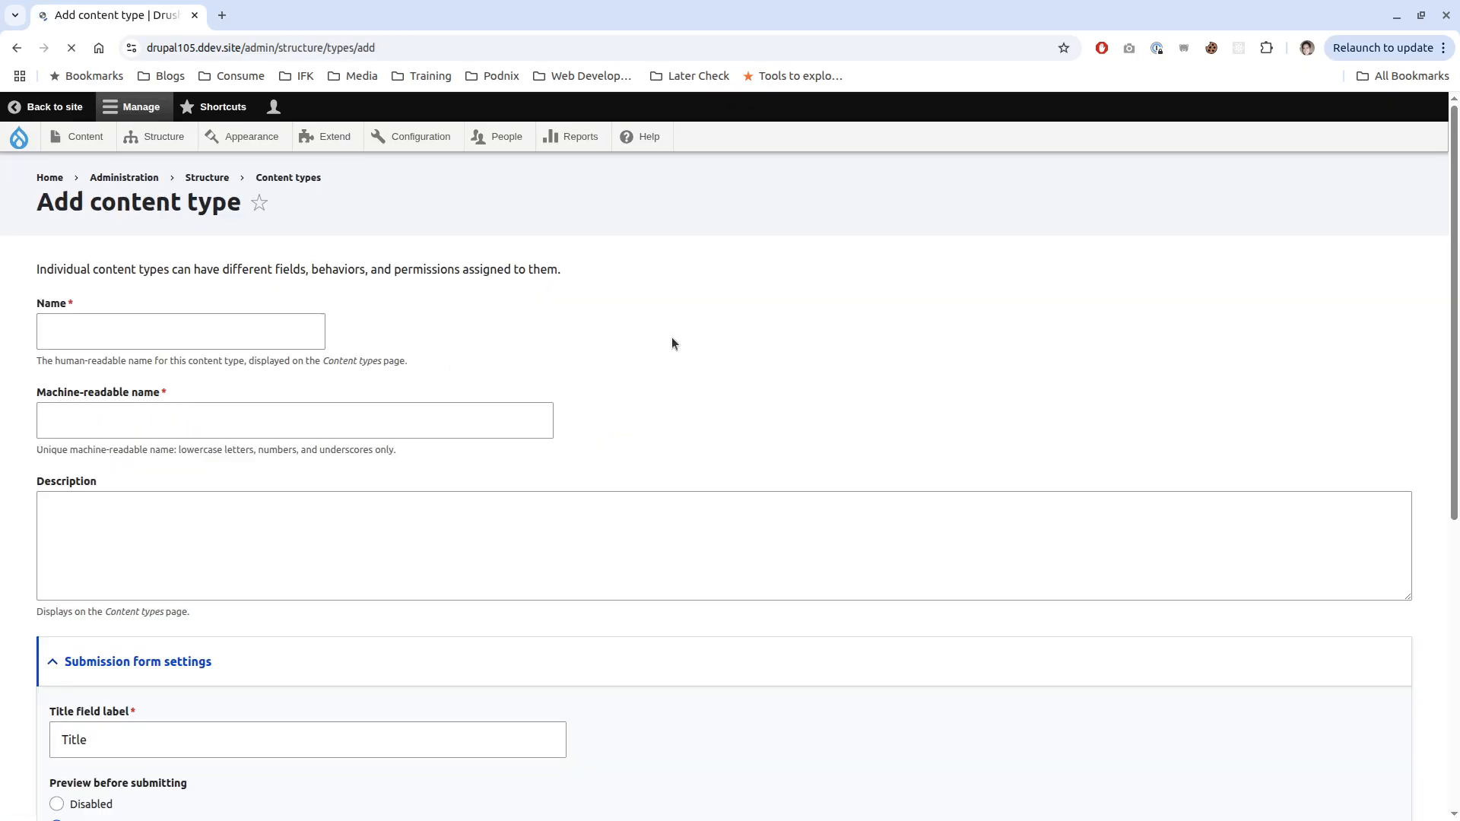
pyautogui.click(204, 337)
pyautogui.write('Movie Review')
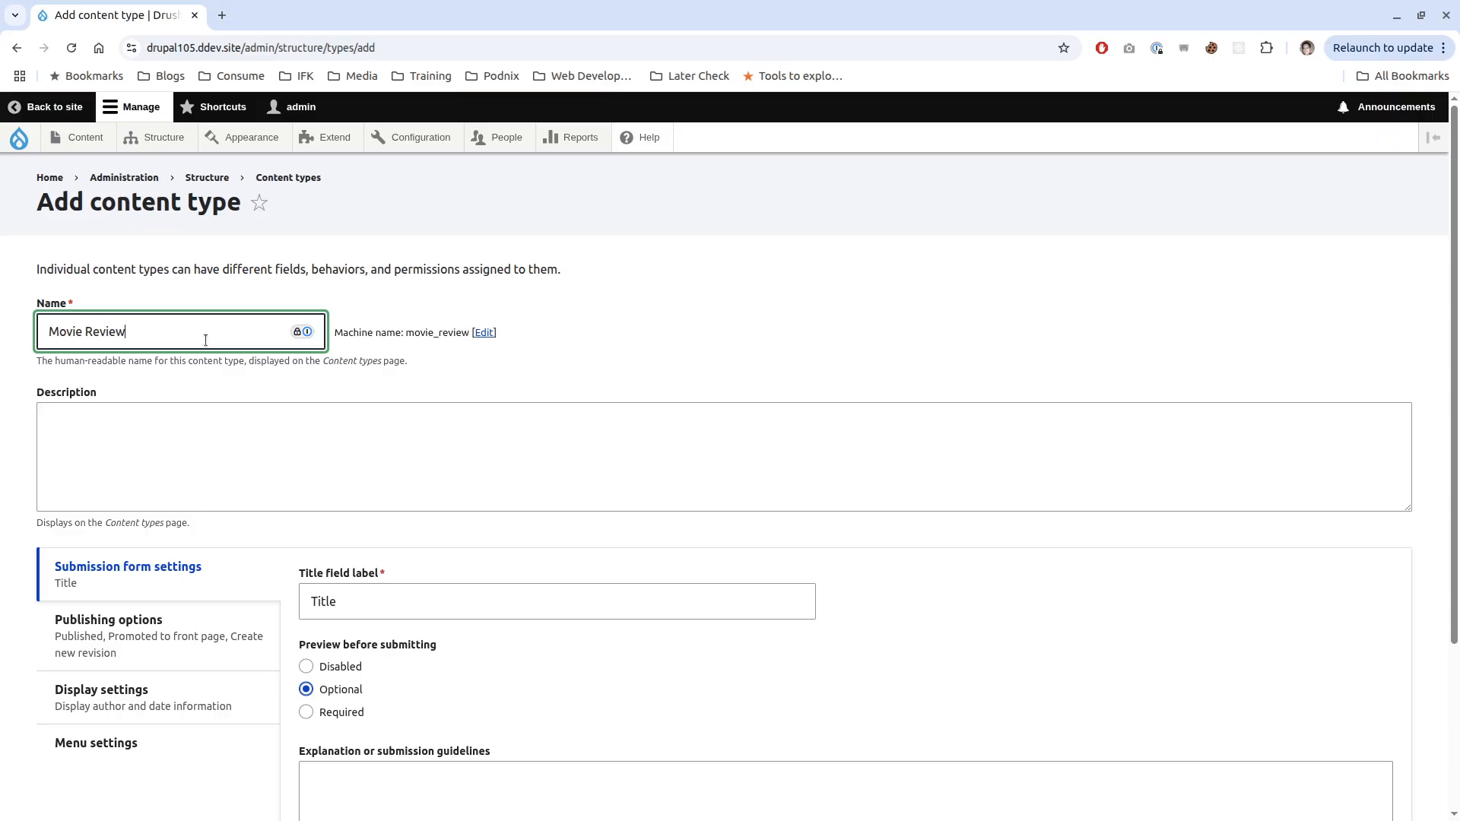
pyautogui.scroll(-3, 372, 230)
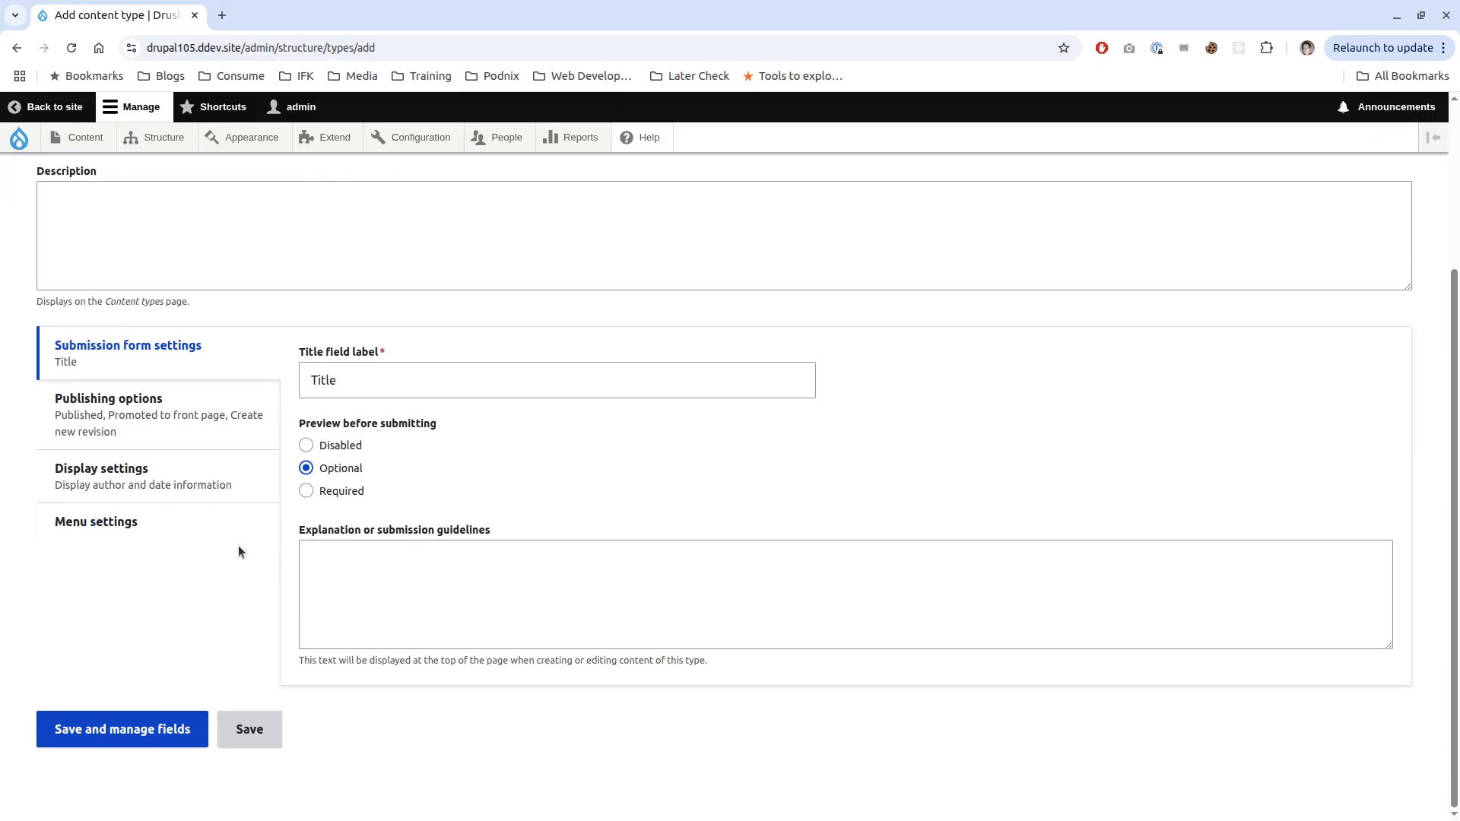
pyautogui.click(347, 452)
pyautogui.click(169, 728)
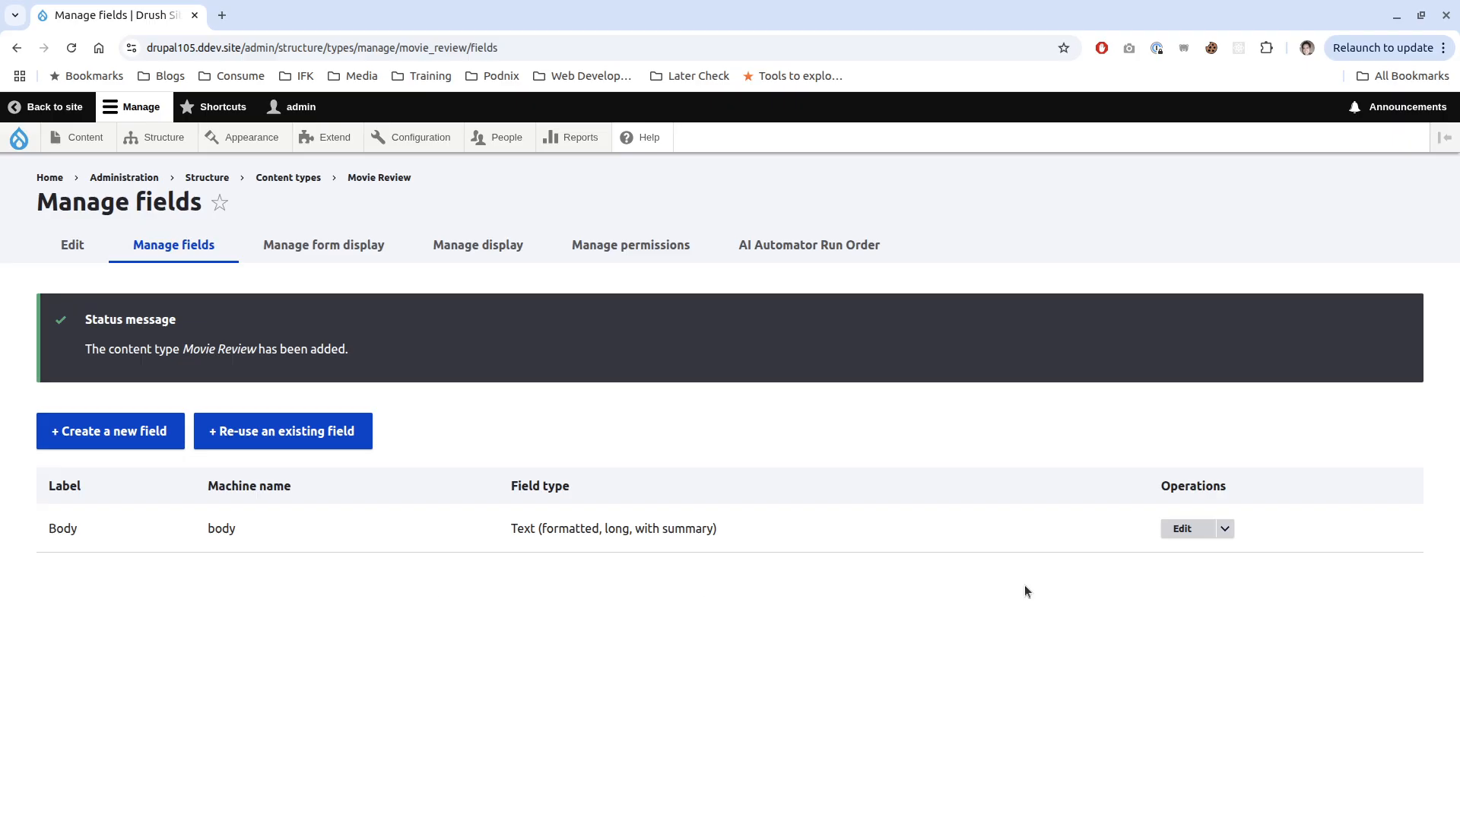
# - Change the label of the Movie Review content type's Body field to Review and save the field settings
pyautogui.click(1186, 528)
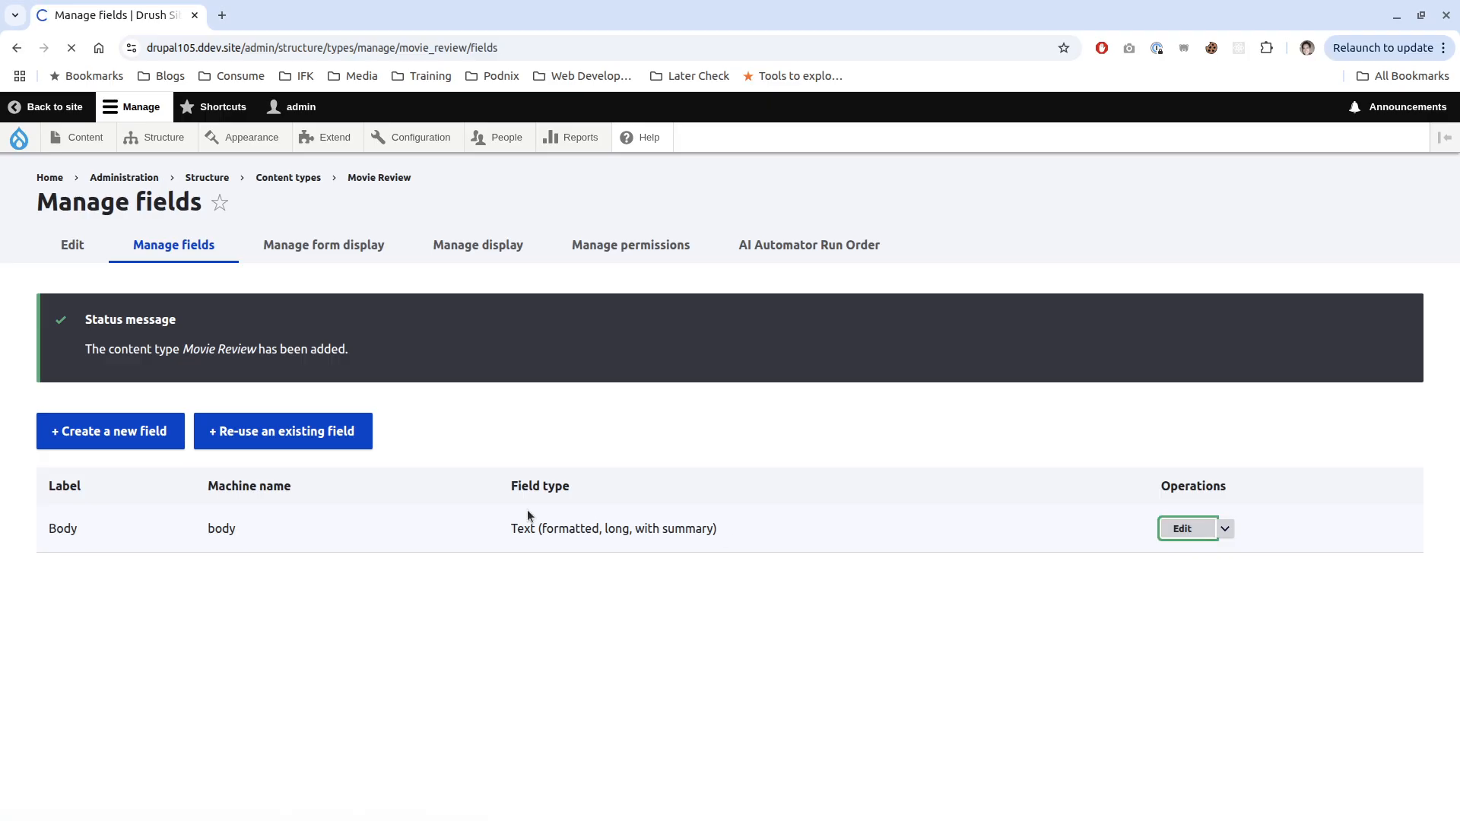
pyautogui.doubleClick(147, 295)
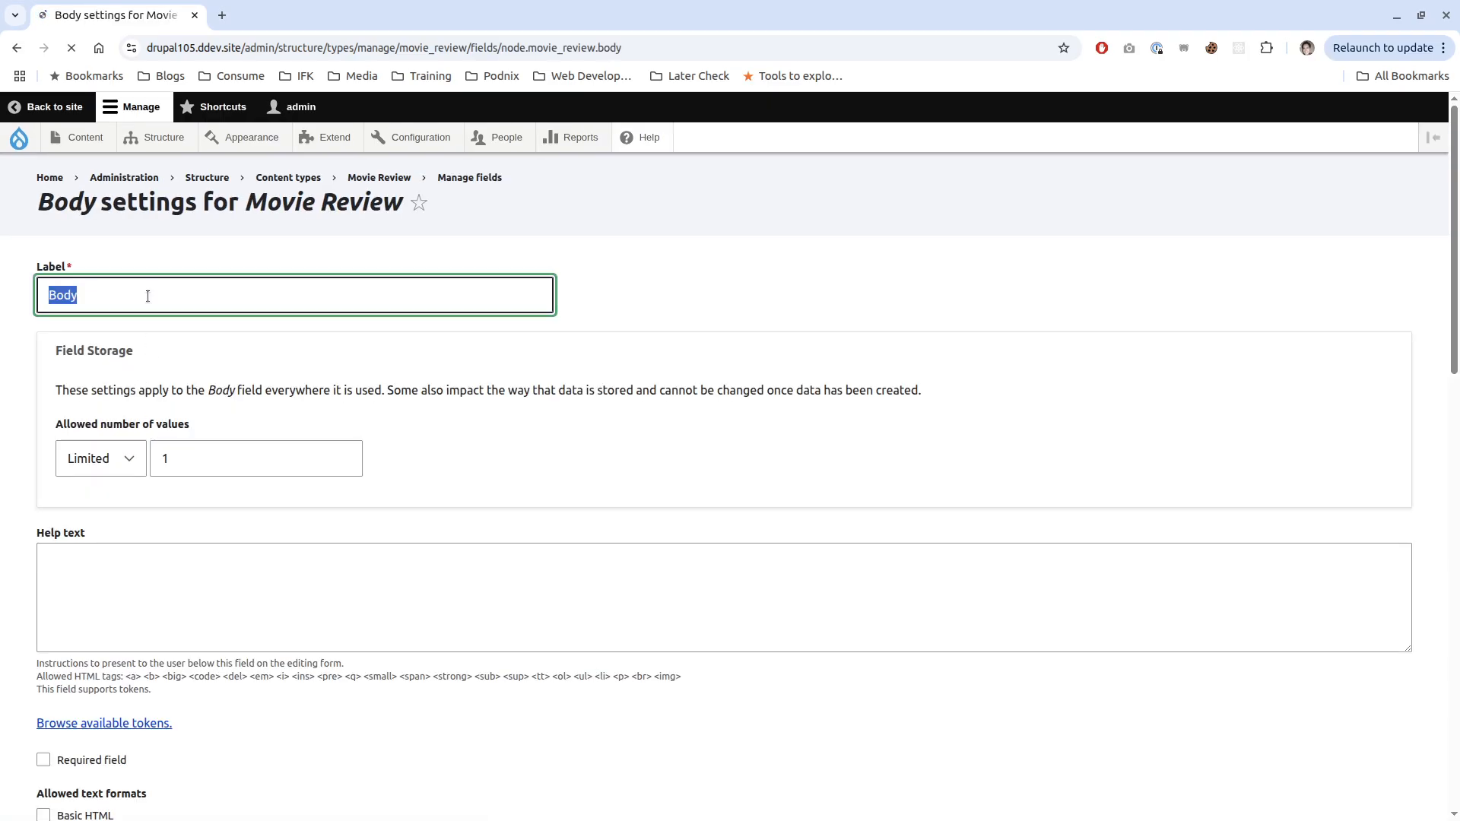
pyautogui.write('Review')
pyautogui.scroll(-6, 155, 353)
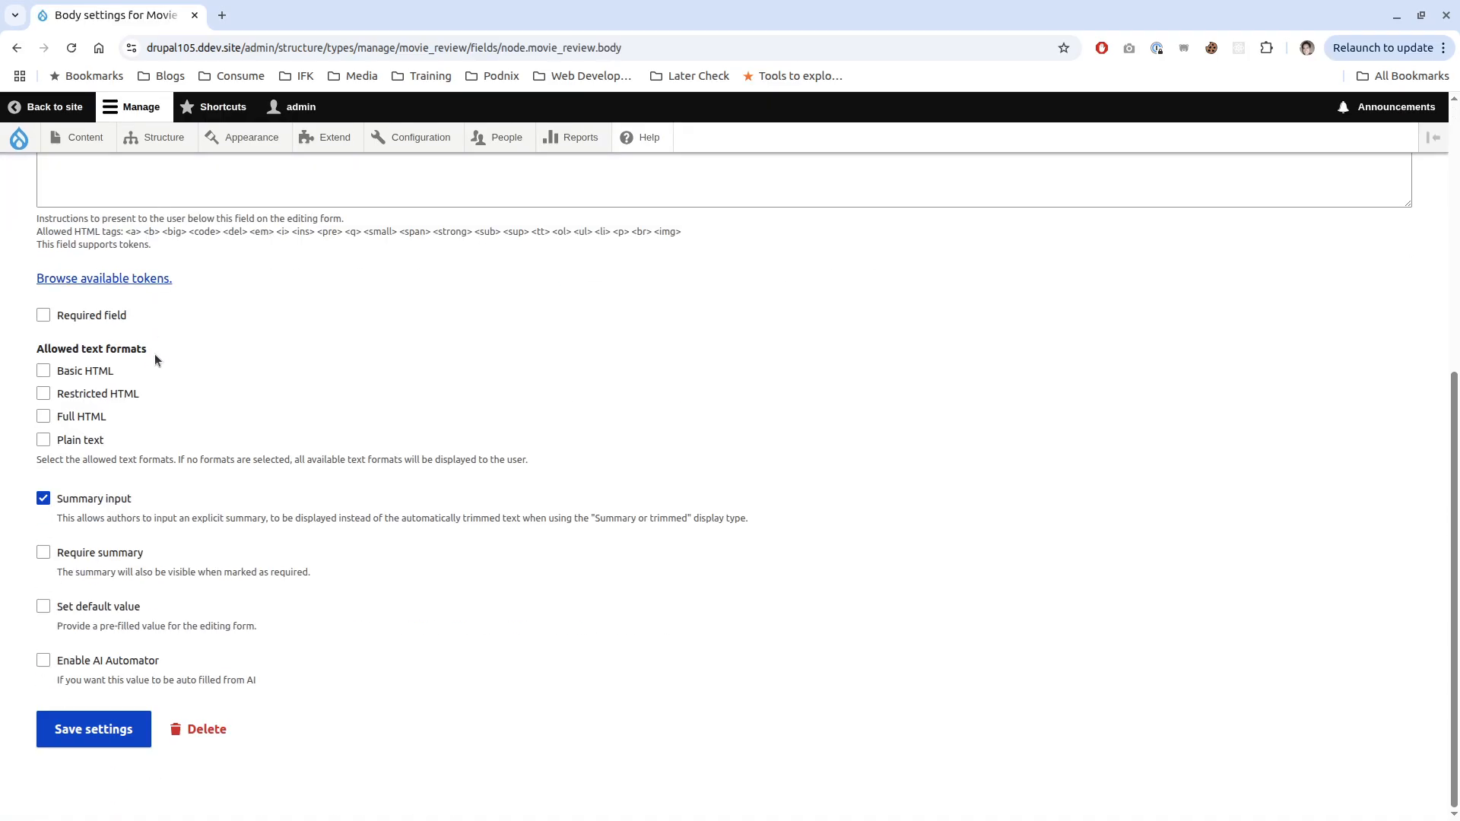
pyautogui.click(94, 729)
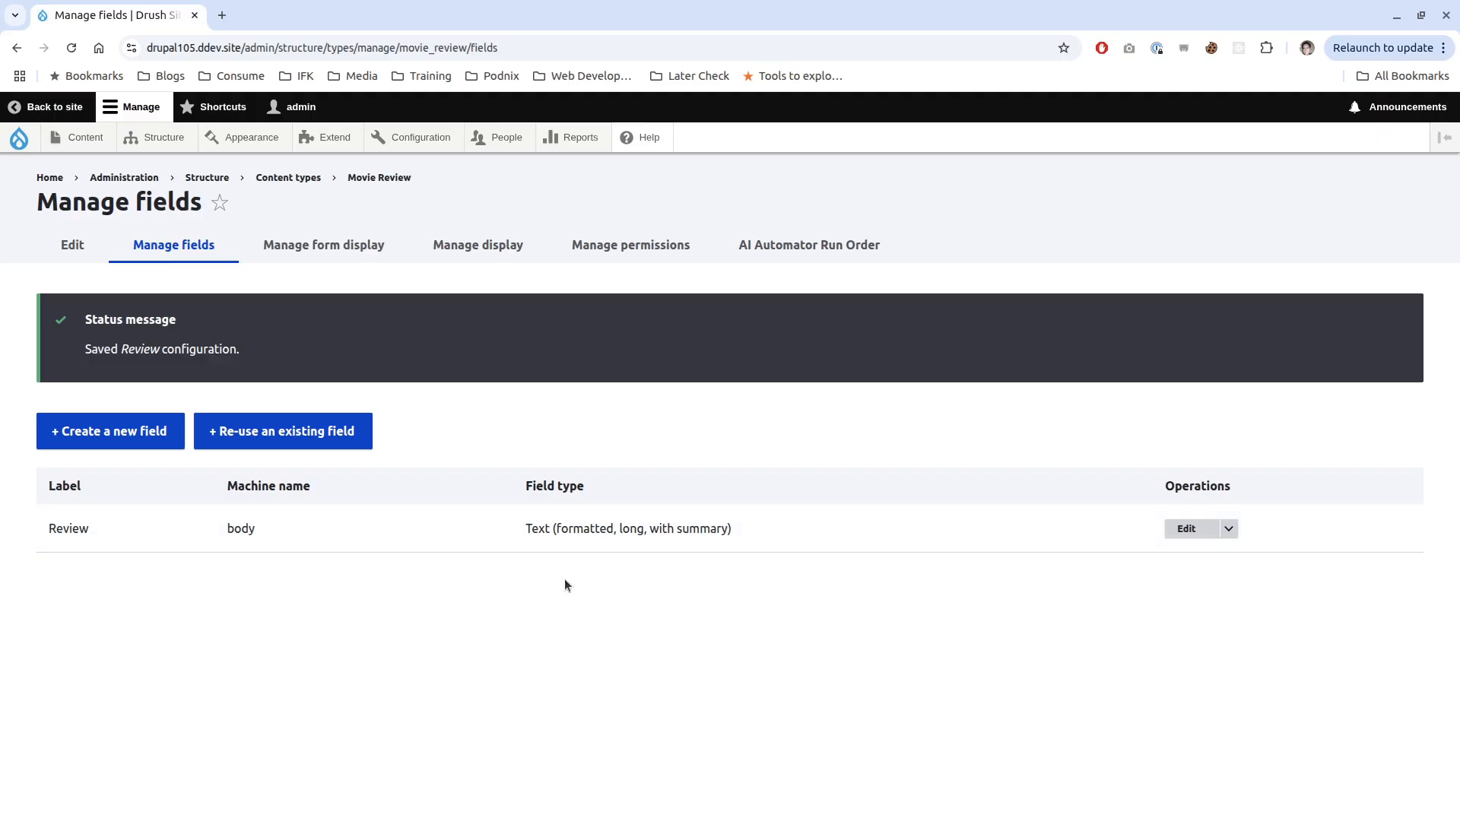
# - Try to create a new taxonomy term reference field labelled Tags for Movie Review
pyautogui.click(100, 431)
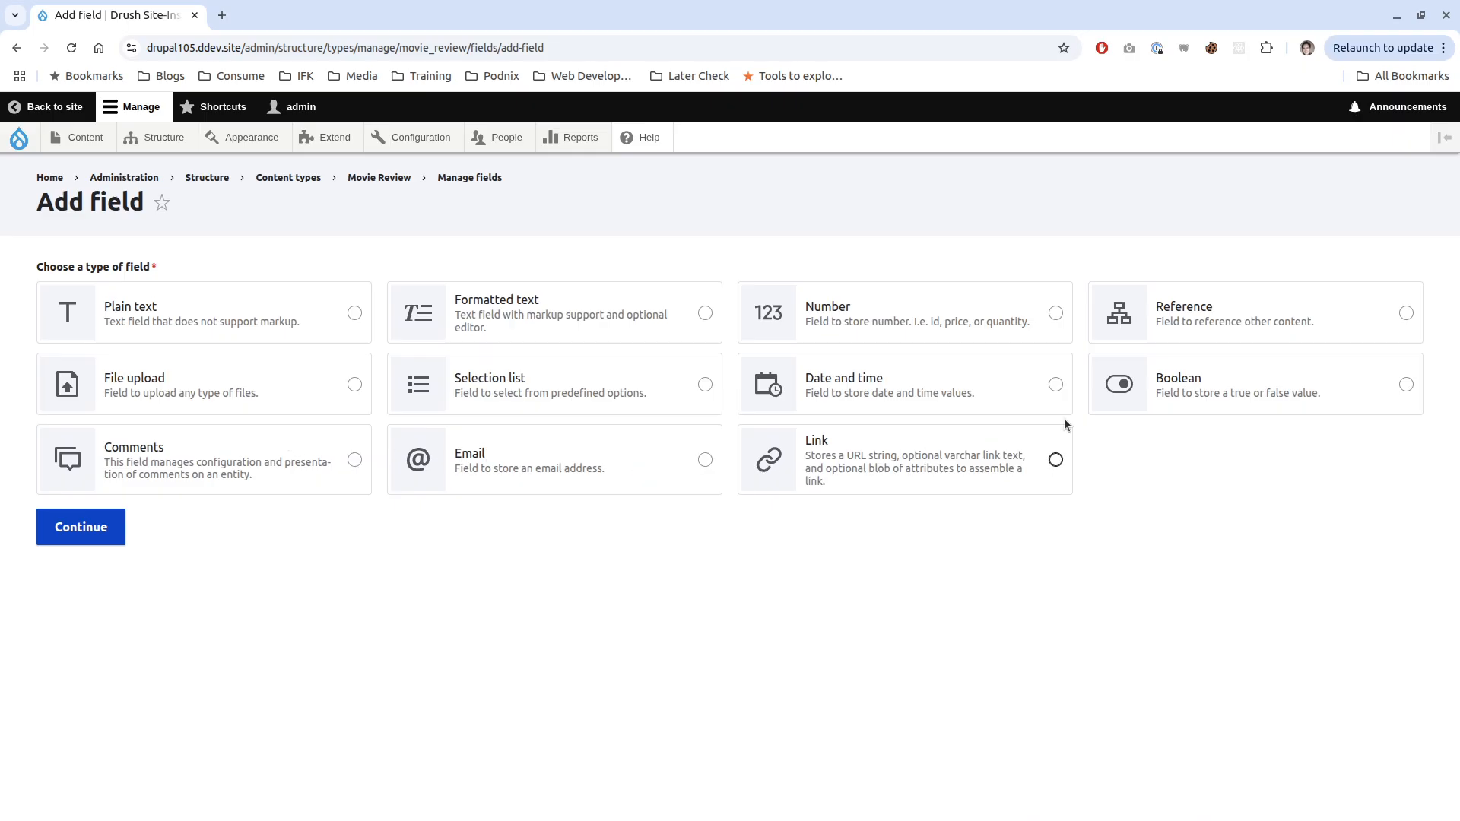
pyautogui.click(1201, 297)
pyautogui.click(64, 543)
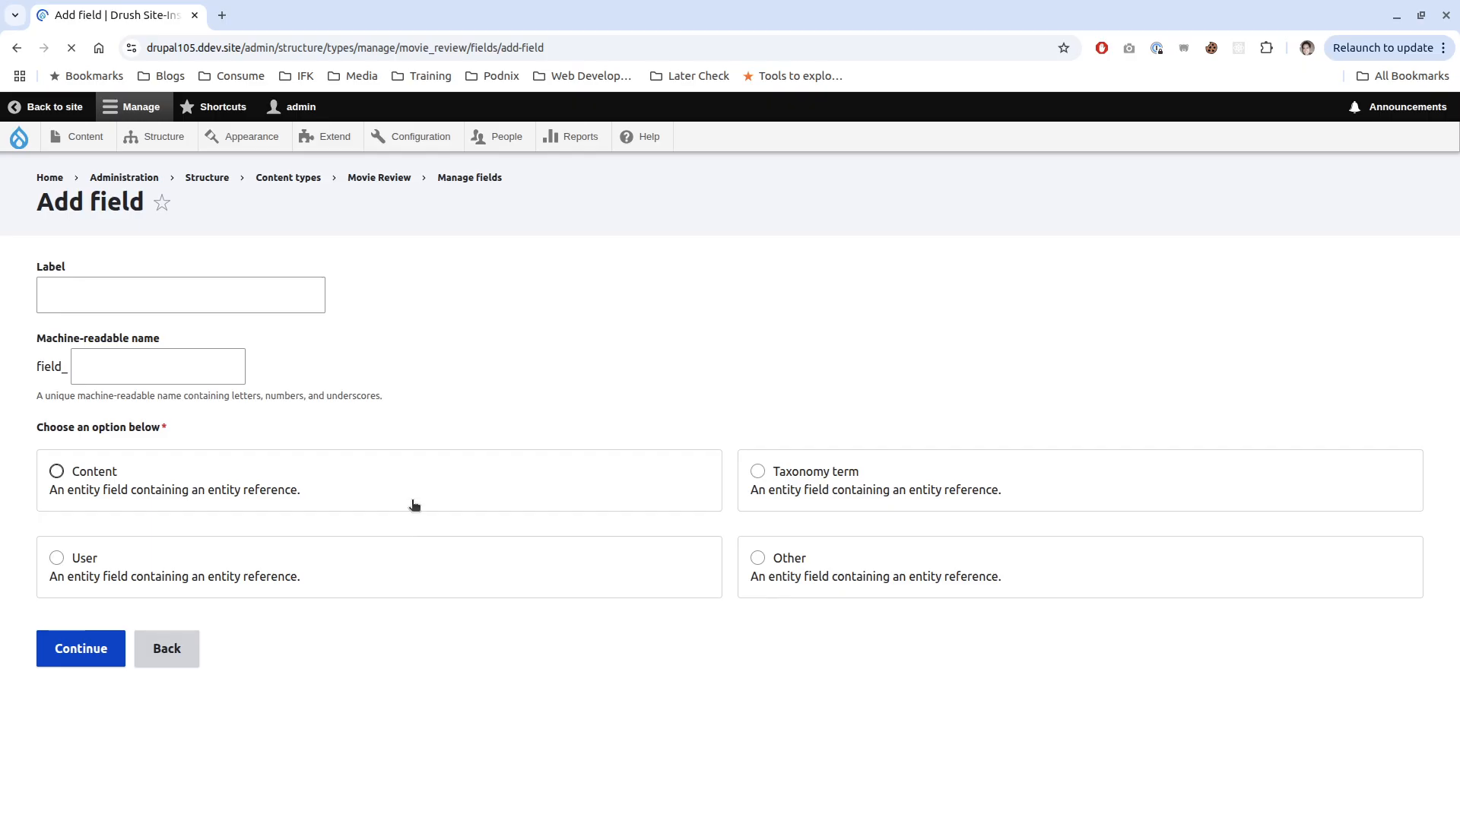
pyautogui.click(870, 483)
pyautogui.click(837, 392)
pyautogui.click(186, 295)
pyautogui.write('Tags')
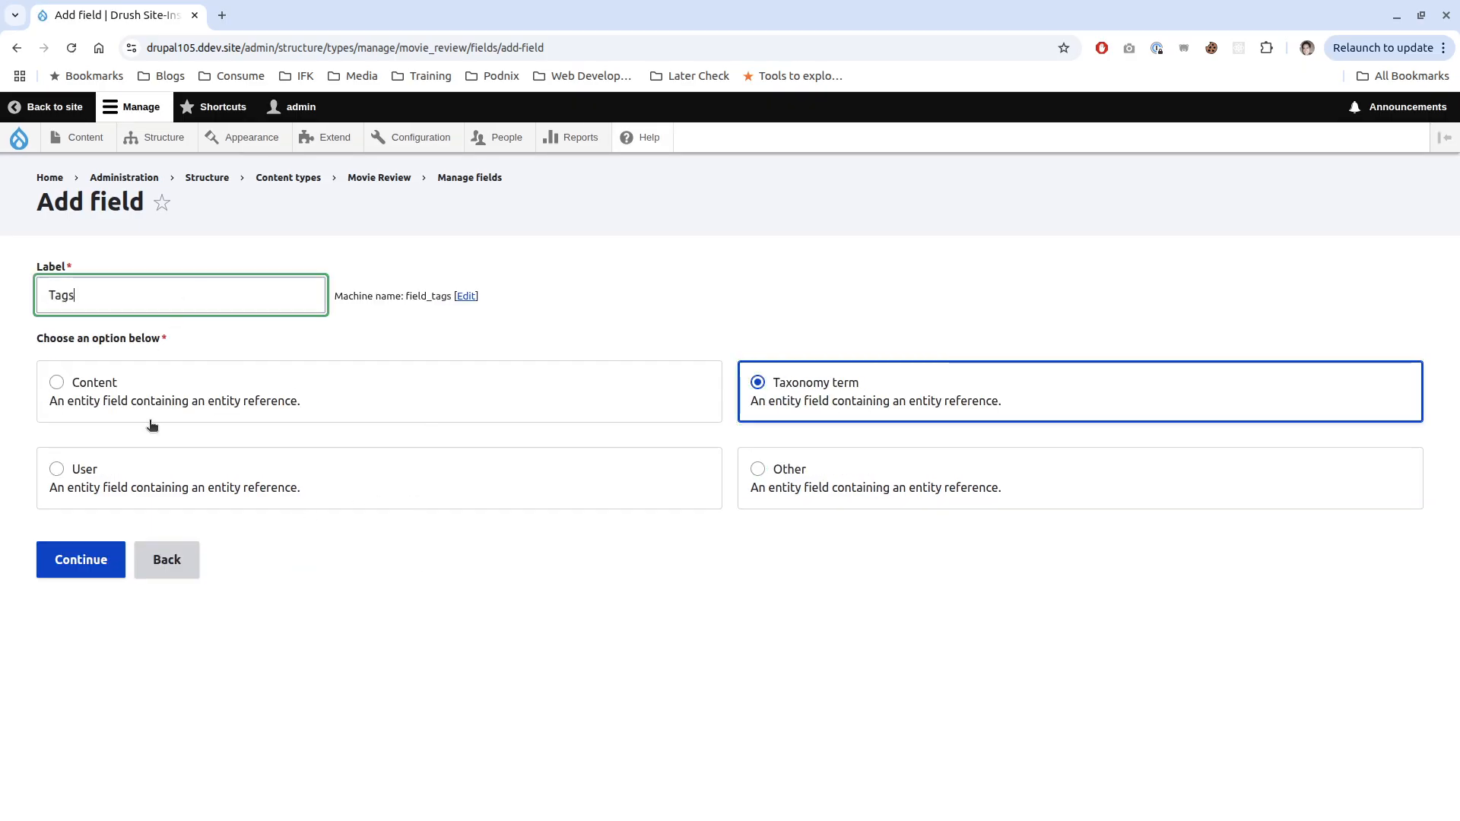
pyautogui.click(40, 546)
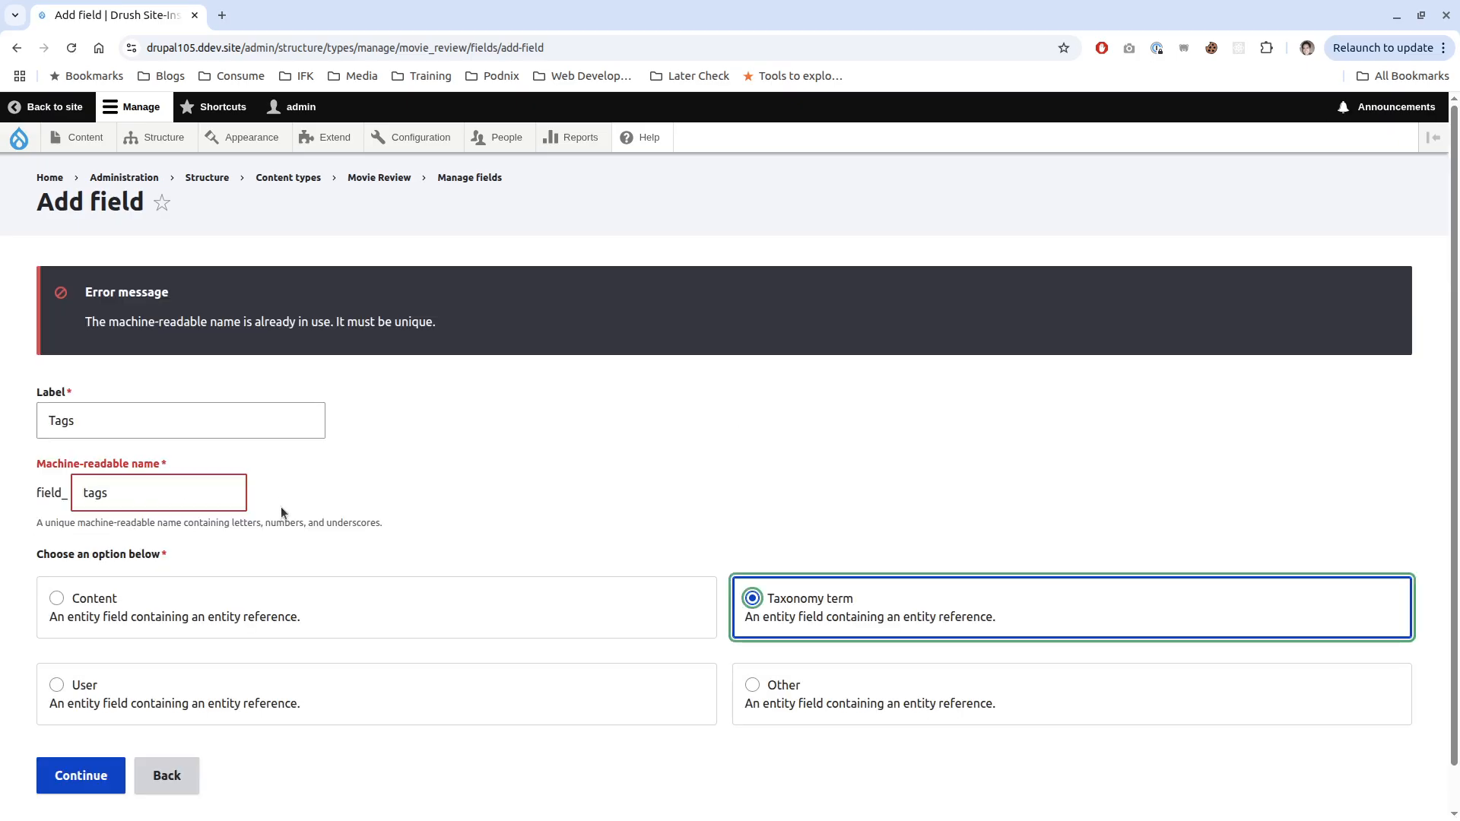
pyautogui.hotkey('alt', 'Left')
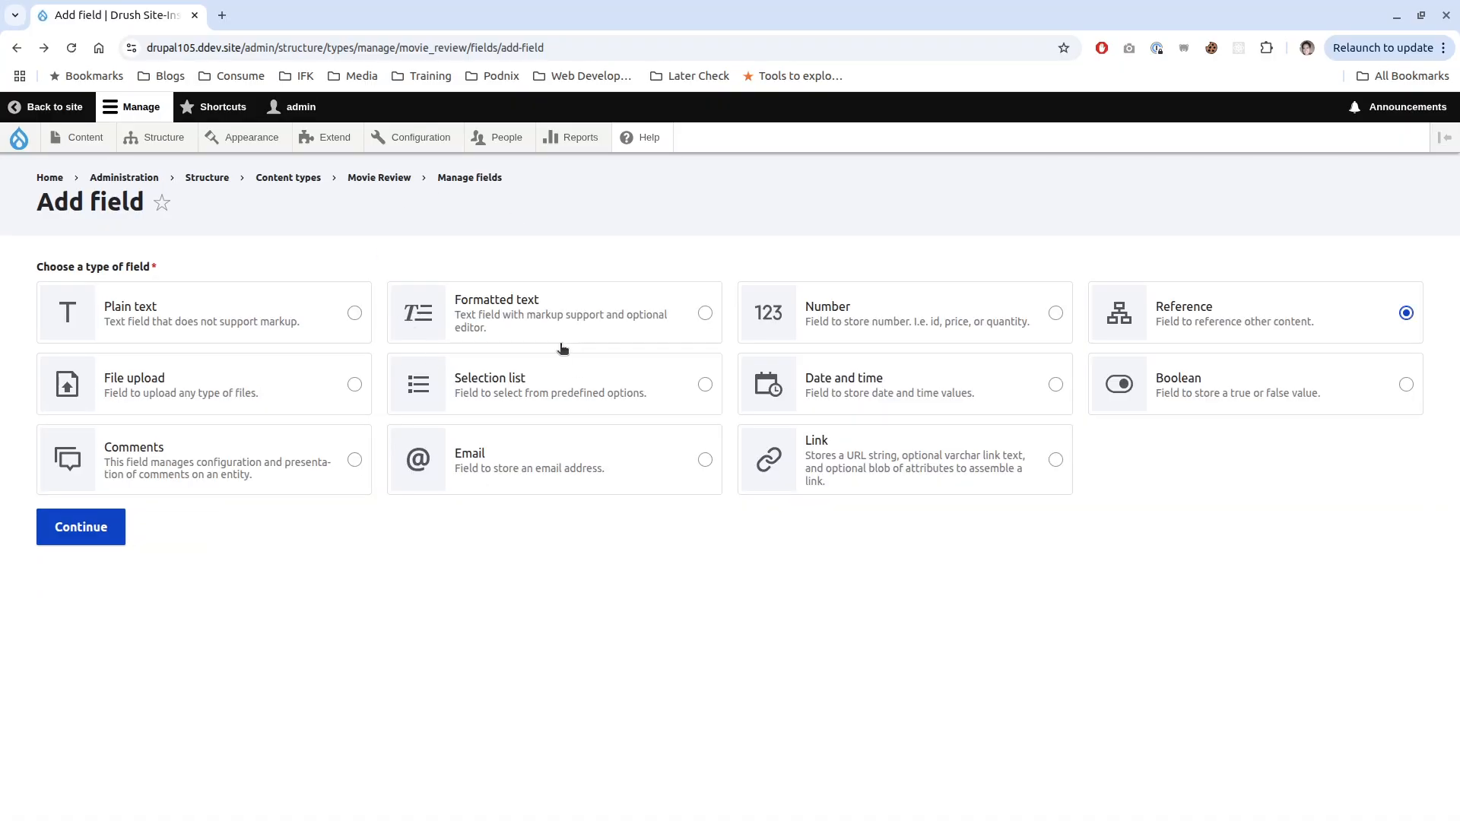
pyautogui.hotkey('alt', 'Left')
# - Re-use the existing field_tags and field_image fields on the Movie Review content type and save their settings
pyautogui.click(283, 431)
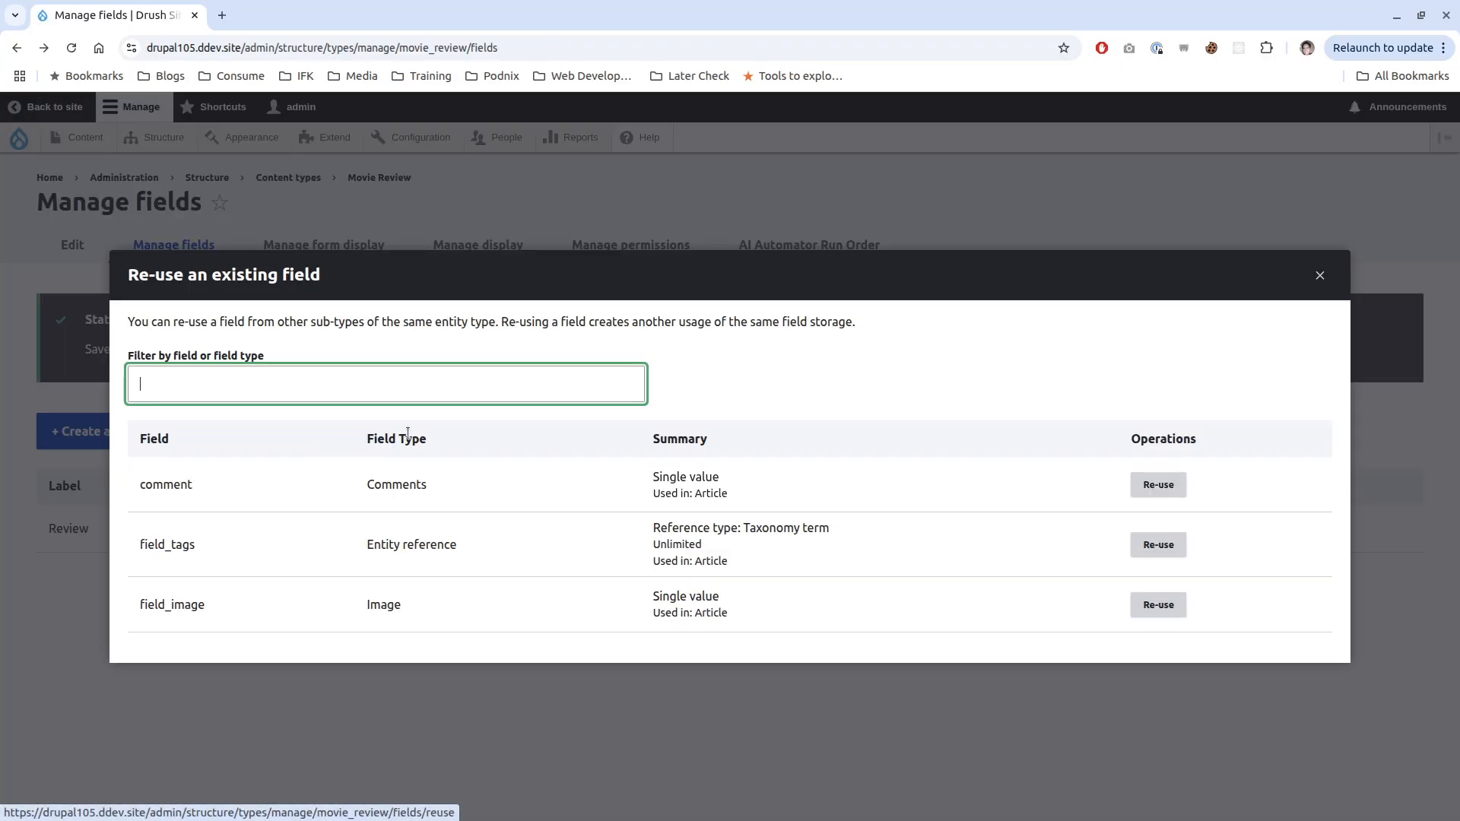
pyautogui.click(1137, 554)
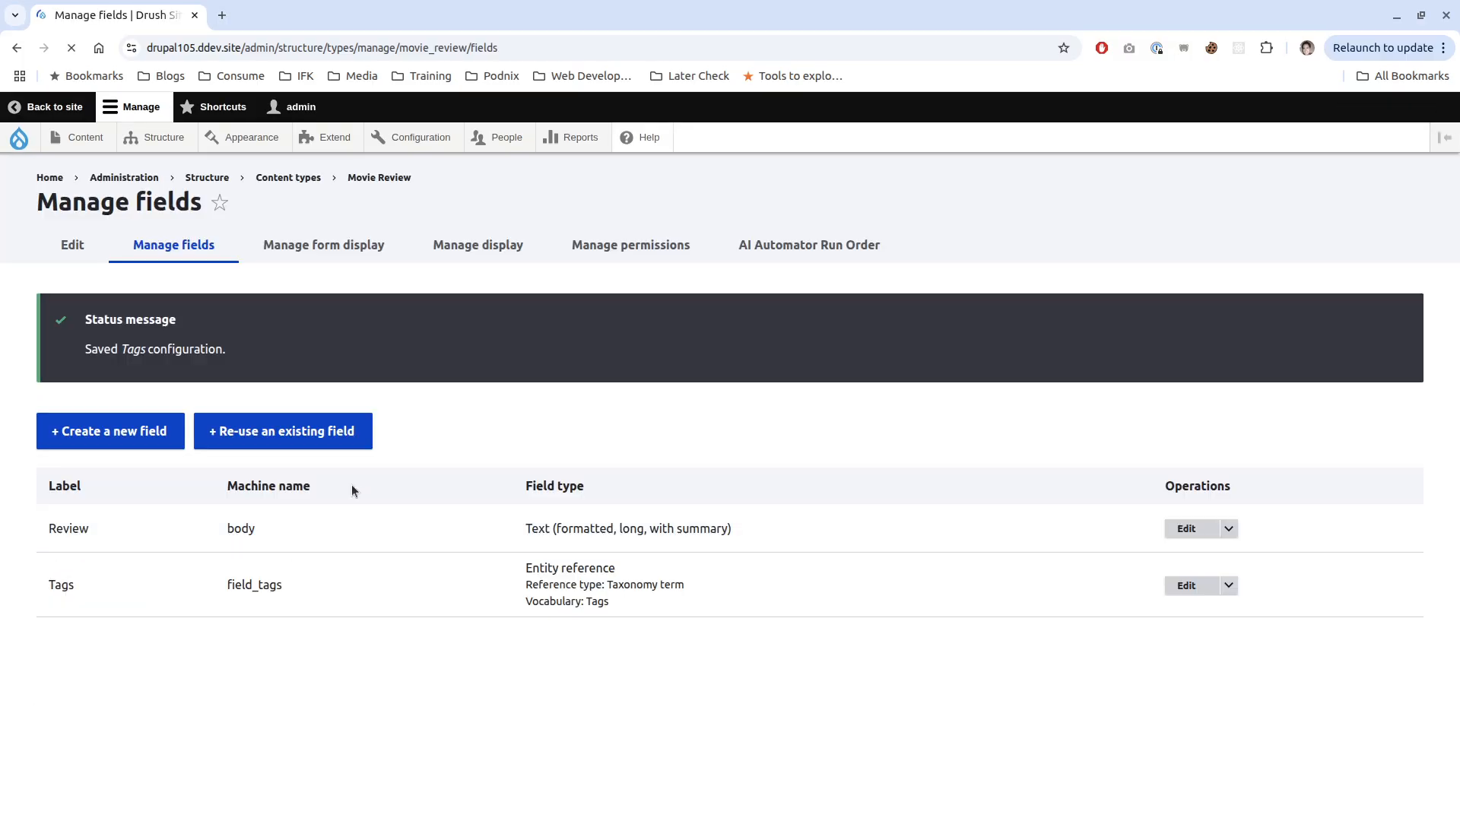
pyautogui.click(346, 439)
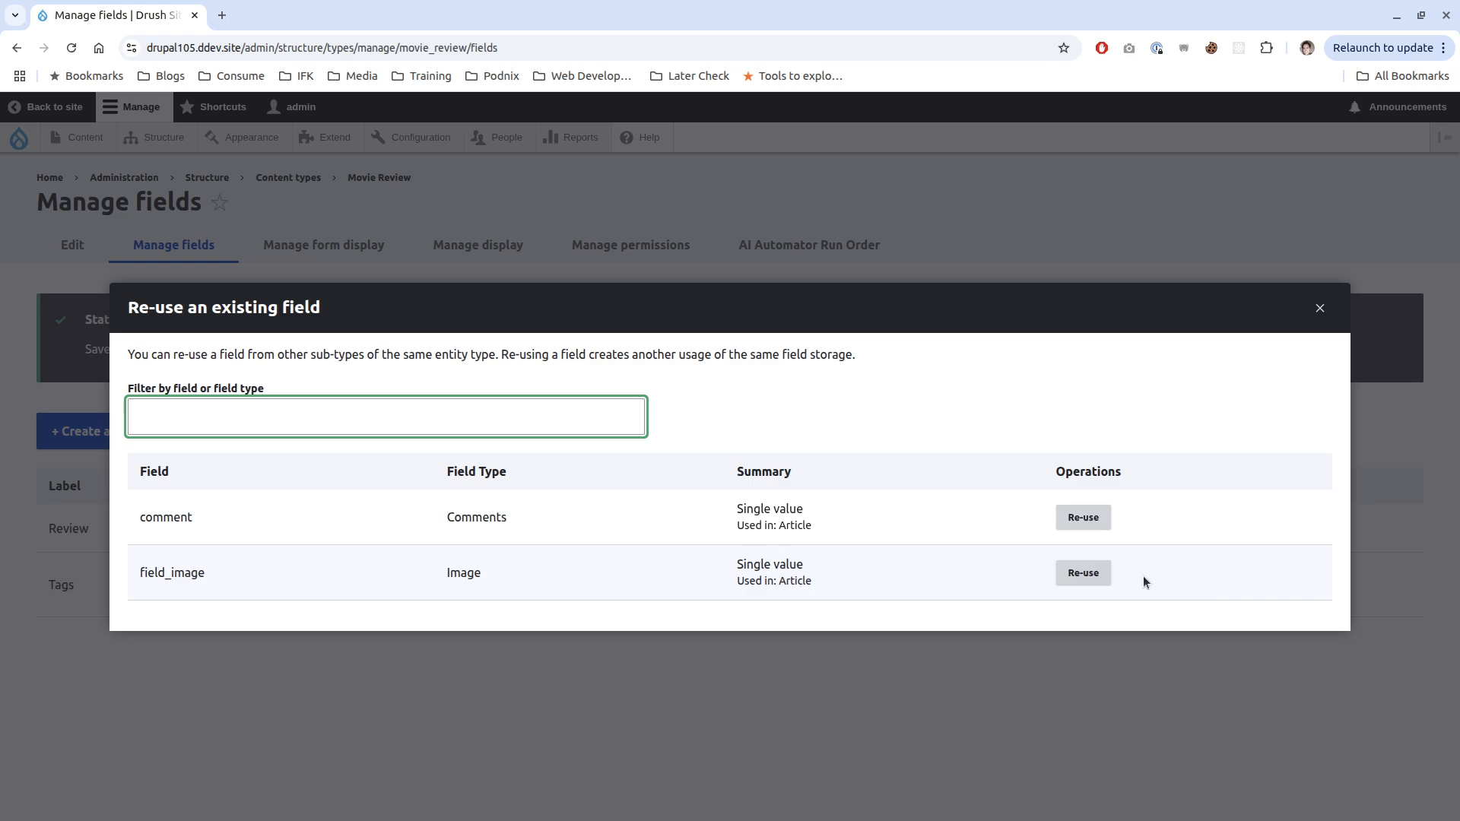
pyautogui.click(1083, 573)
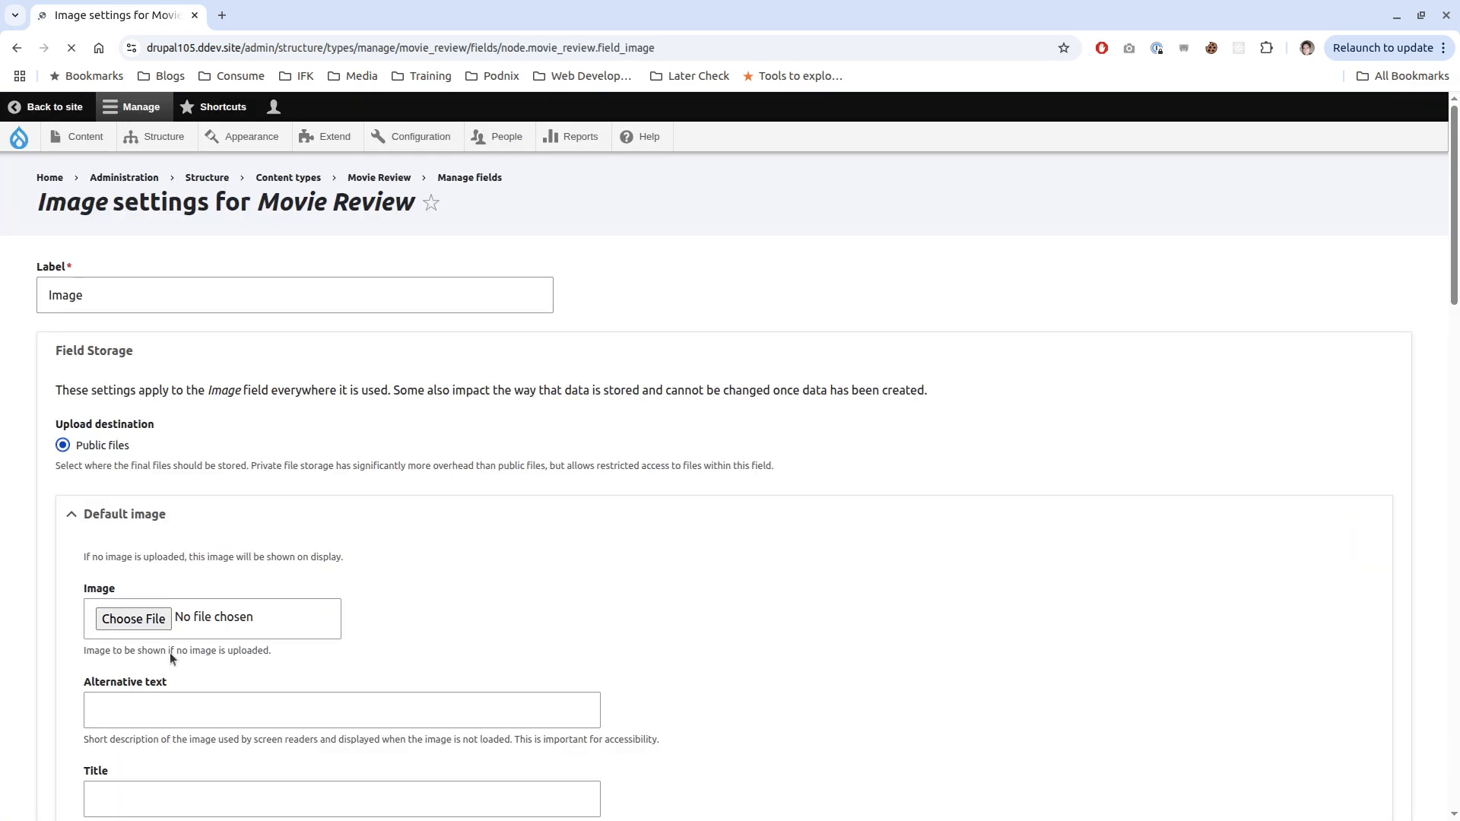
pyautogui.scroll(-20, 170, 659)
pyautogui.click(110, 729)
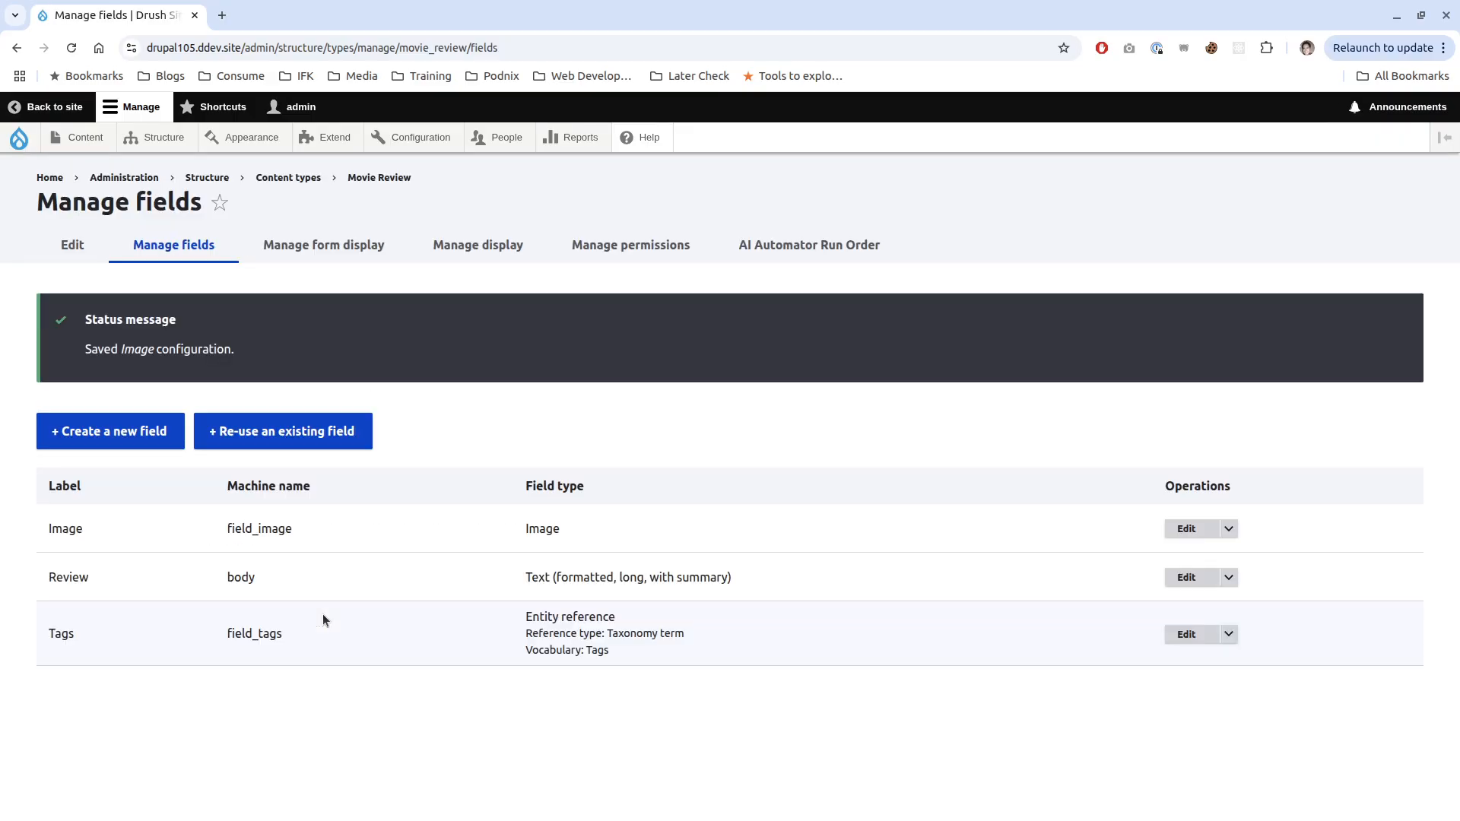
# - Add a List (integer) selection list field labelled Rating to the Movie Review content type
pyautogui.click(134, 432)
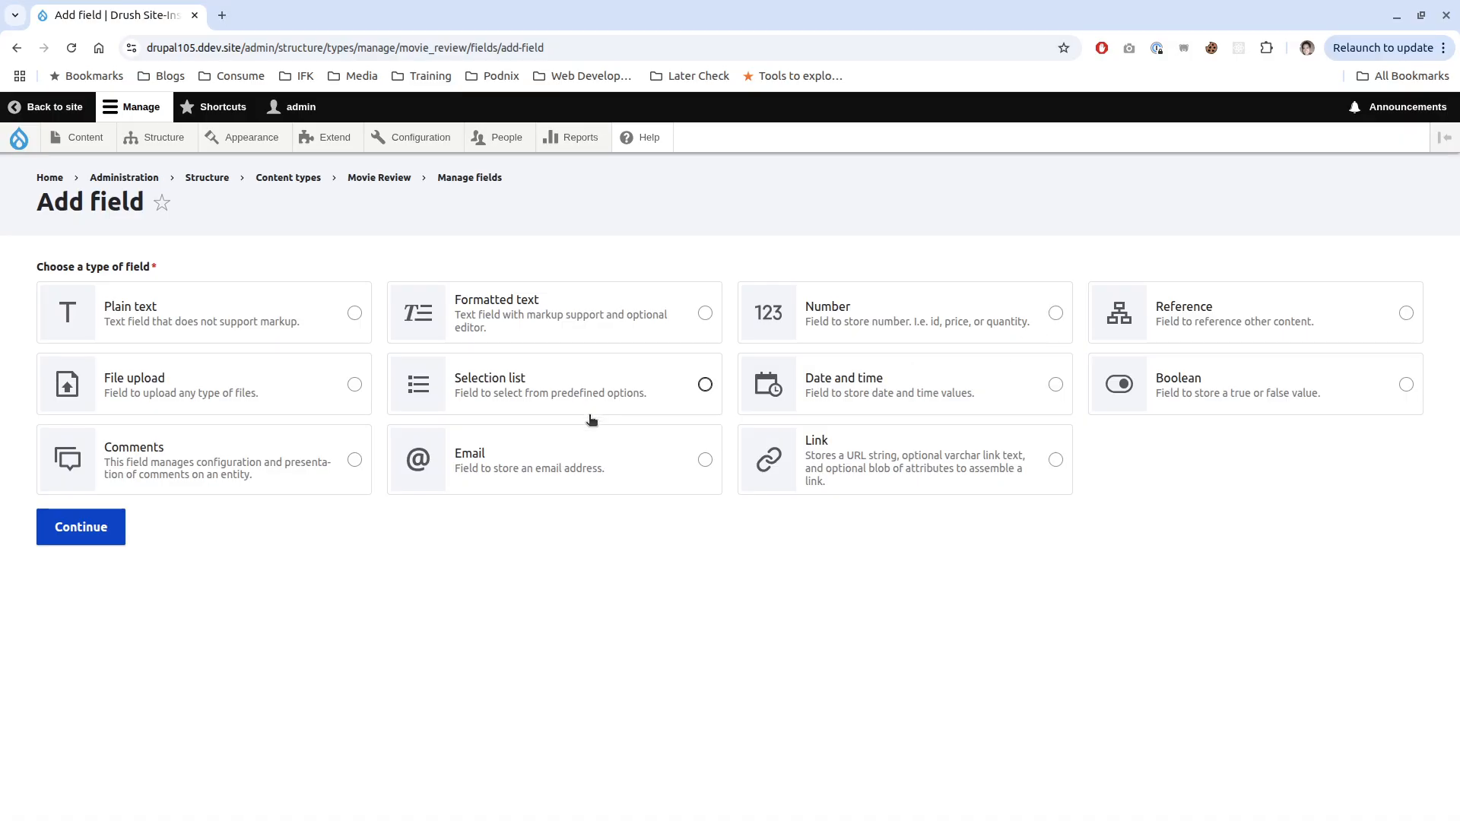
pyautogui.click(836, 319)
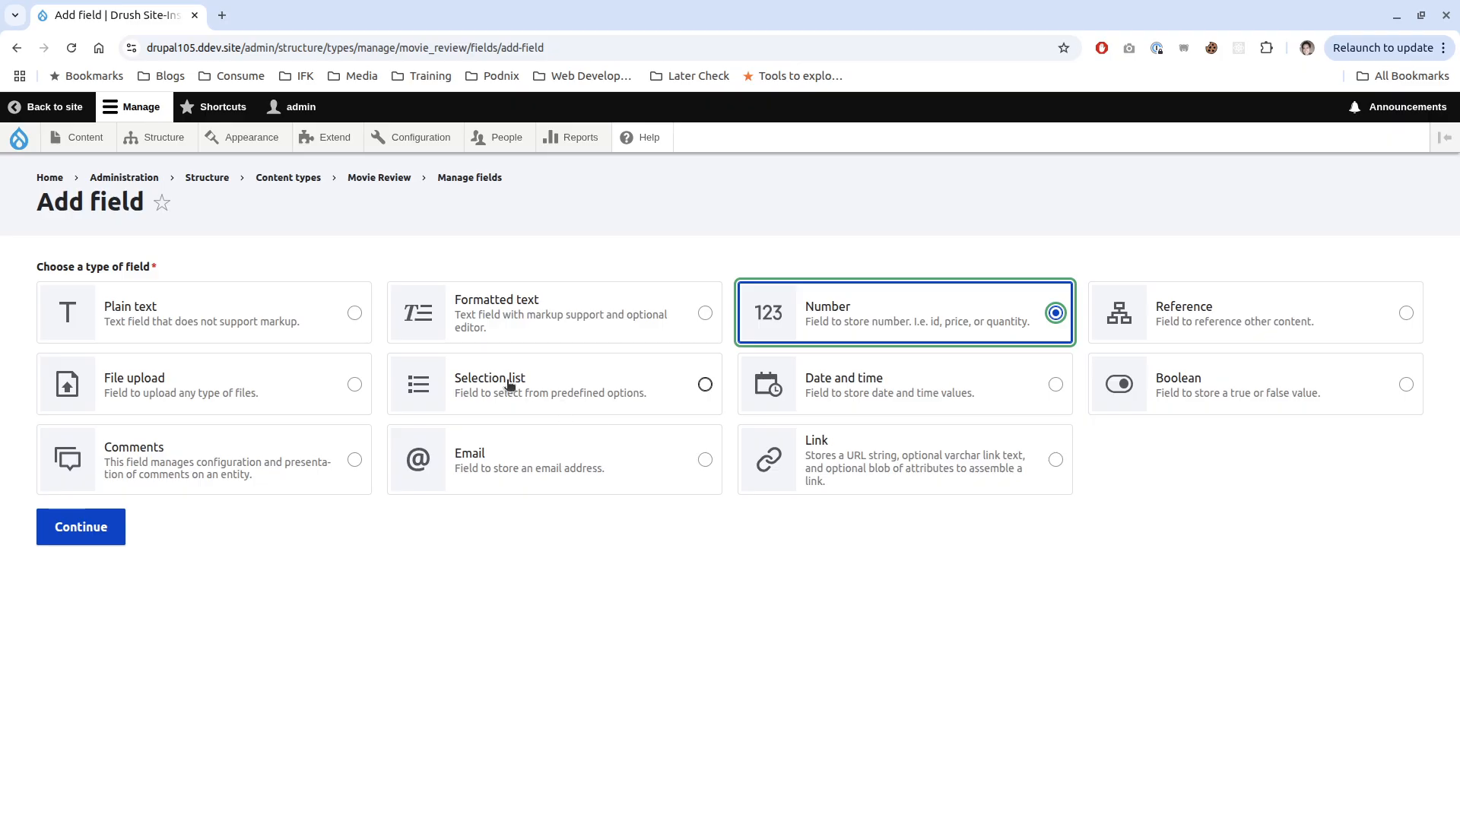
pyautogui.click(484, 388)
pyautogui.click(79, 538)
pyautogui.click(822, 411)
pyautogui.click(111, 296)
pyautogui.write('Rating')
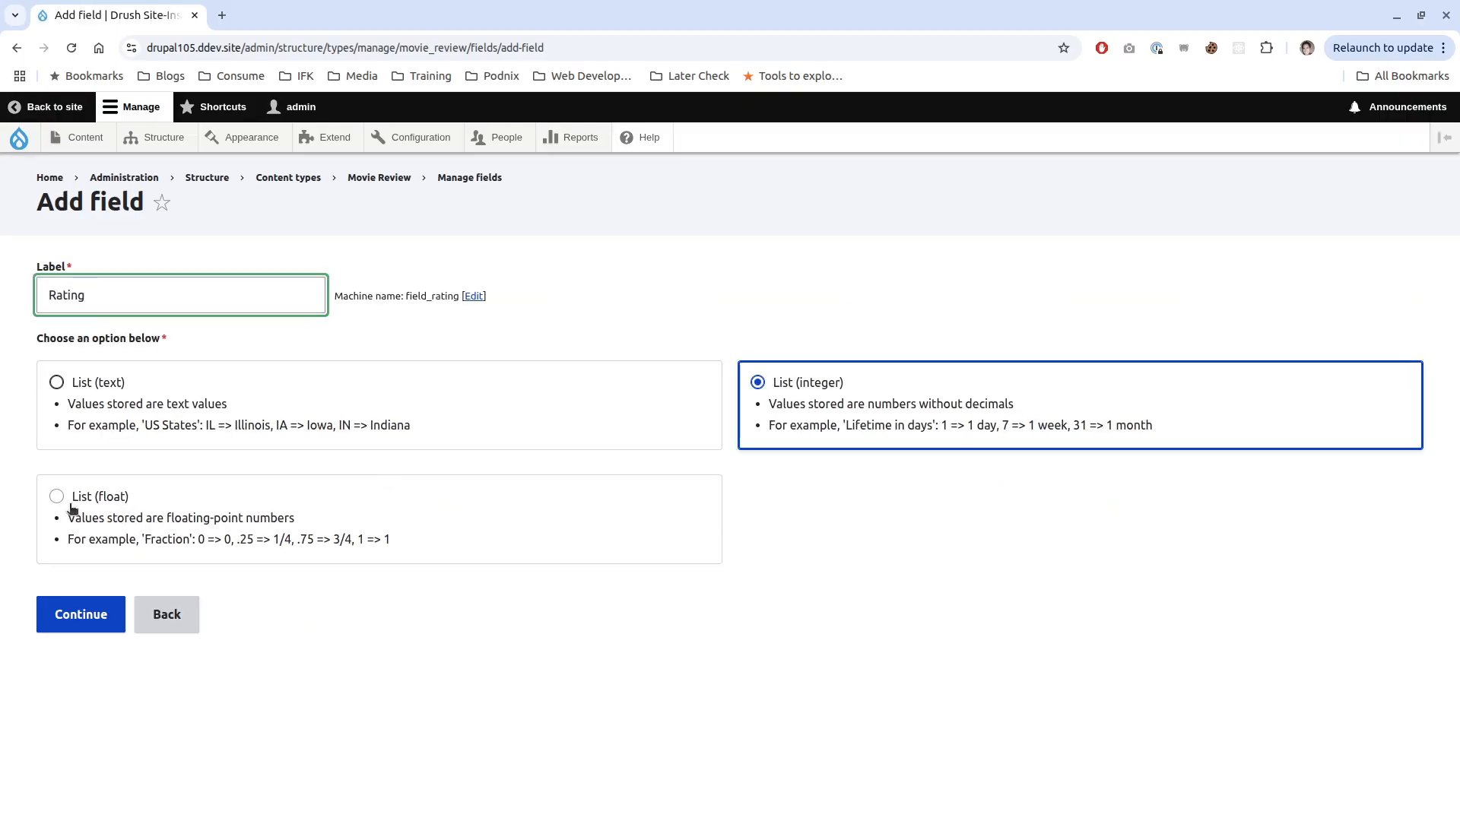
pyautogui.click(81, 617)
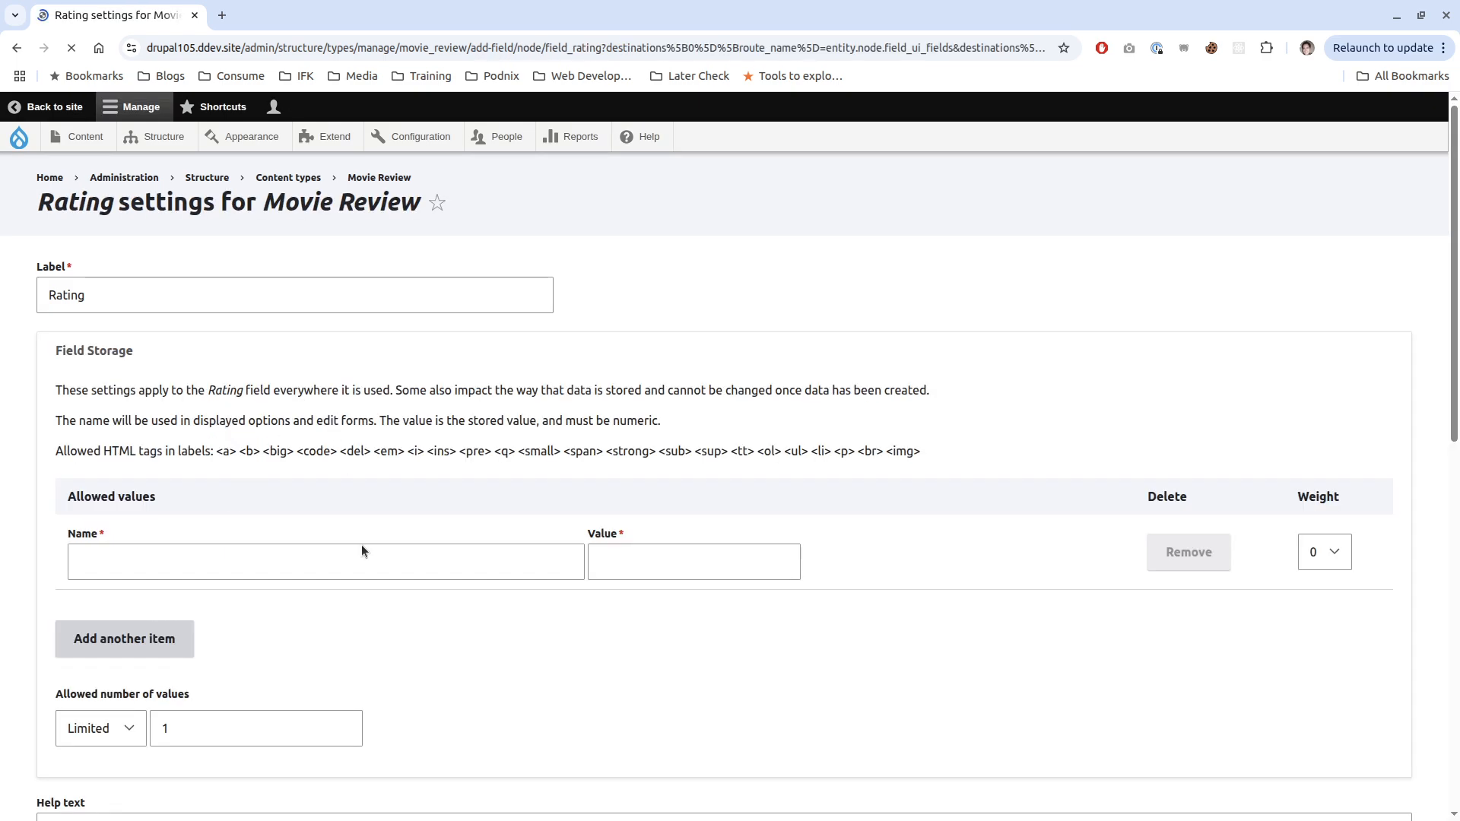
# - Enter 1 and 2 as the first two allowed values of the Rating list, using the same number for name and value
pyautogui.scroll(-2, 454, 496)
pyautogui.click(392, 498)
pyautogui.write('1')
pyautogui.click(642, 504)
pyautogui.write('1')
pyautogui.click(145, 578)
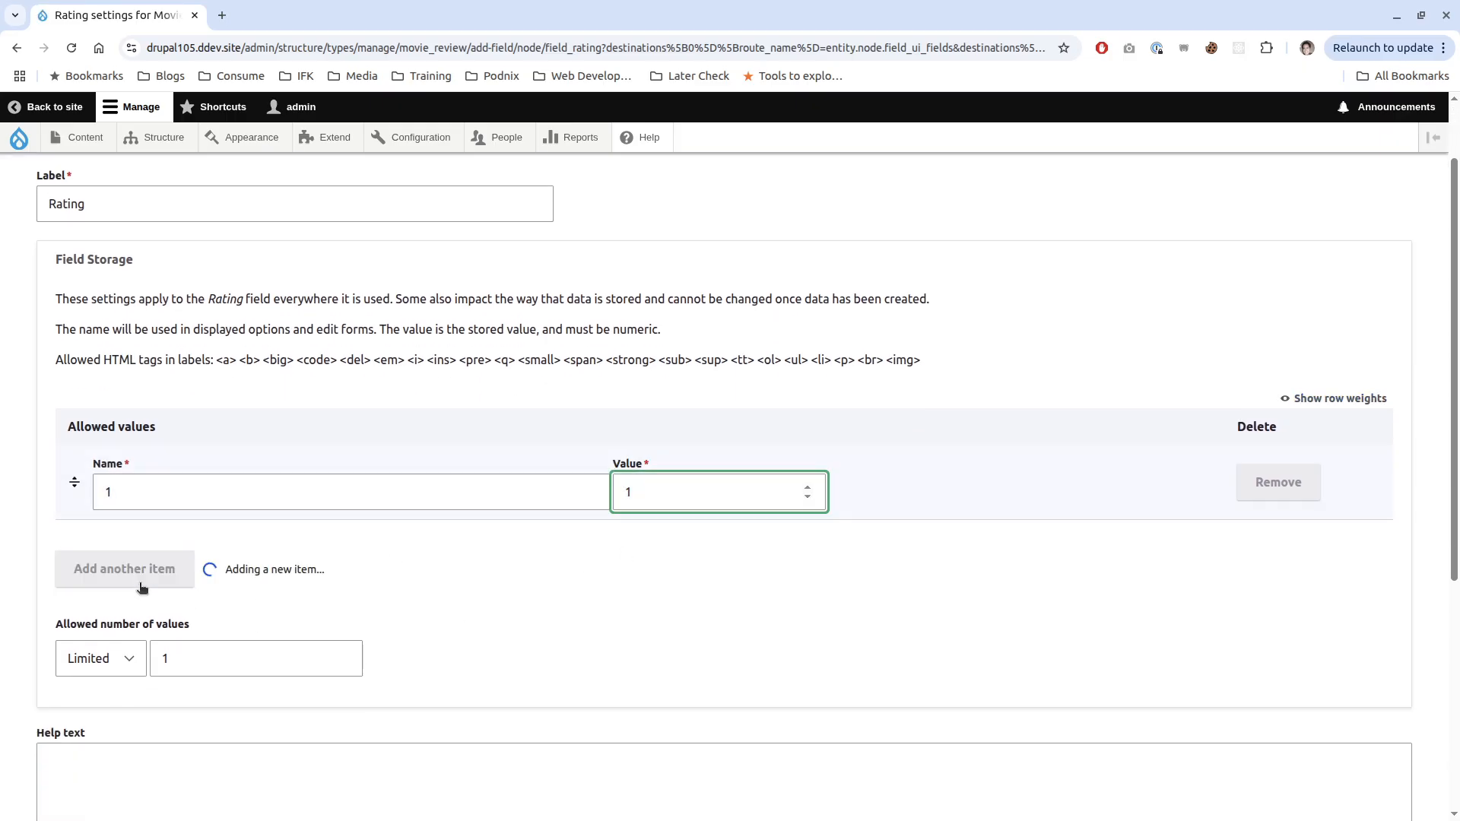
pyautogui.scroll(-3, 263, 380)
pyautogui.write('2')
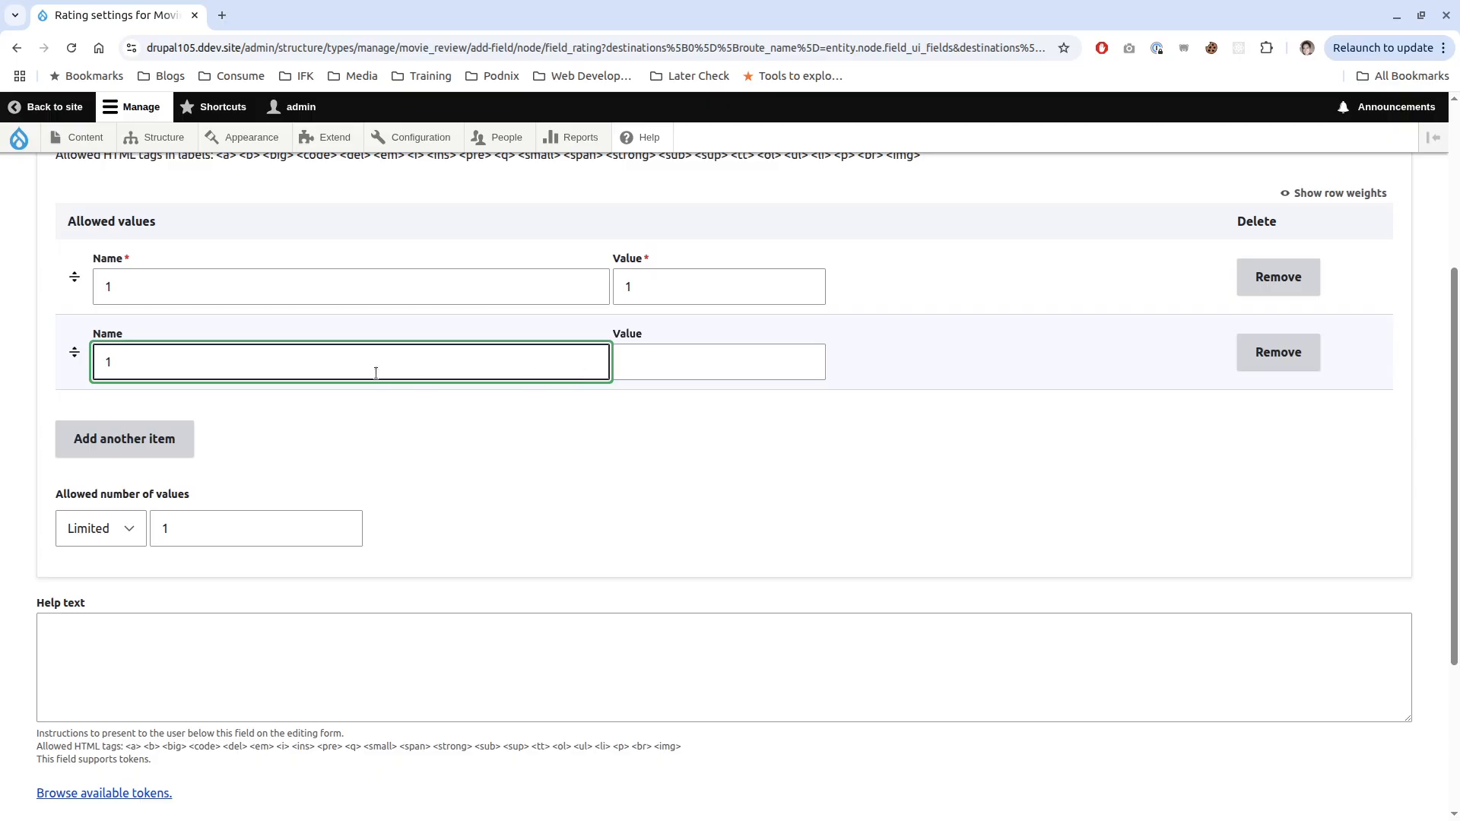
pyautogui.click(681, 353)
pyautogui.write('2')
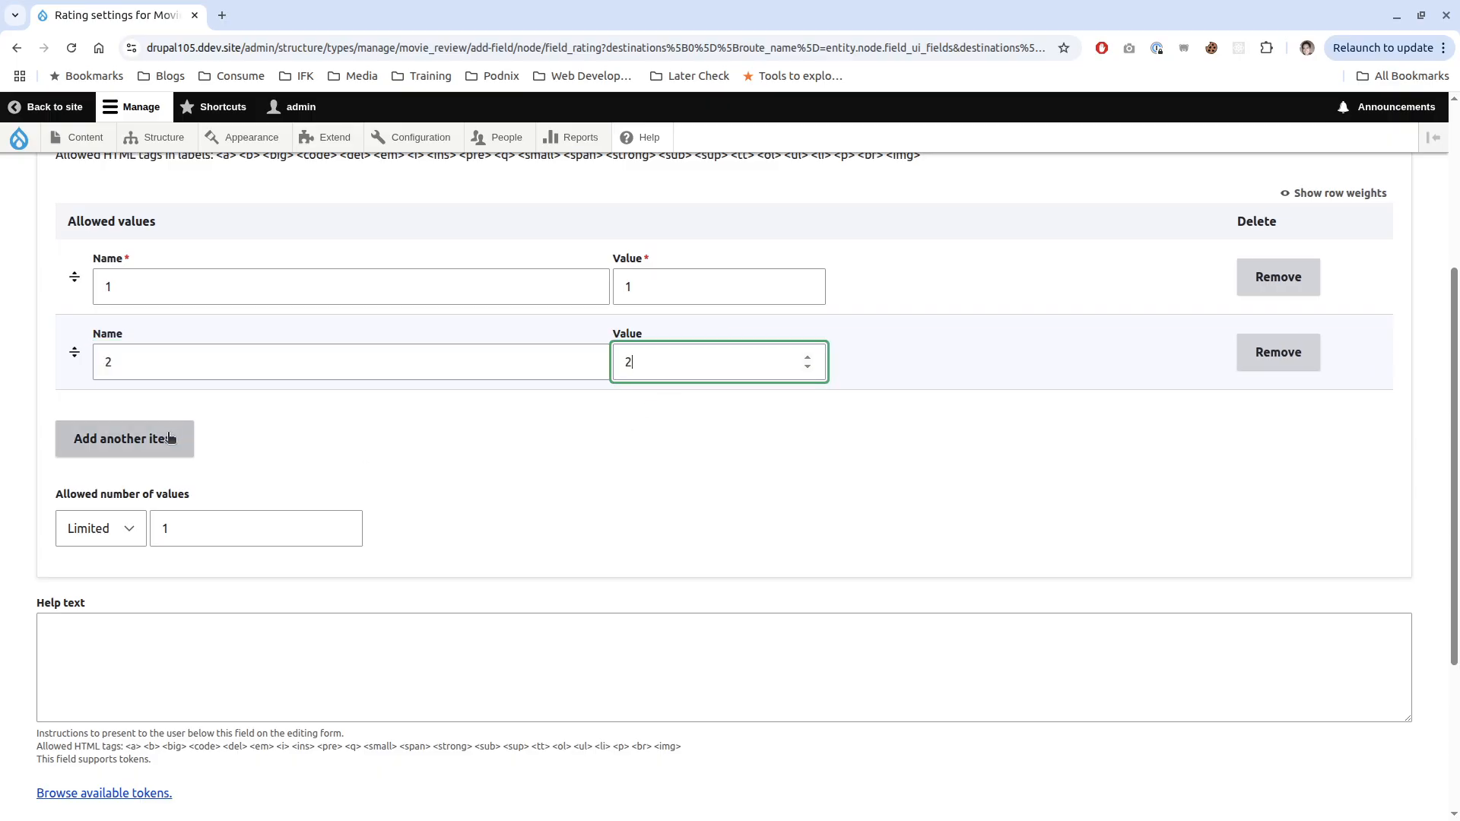
# - Add 3 and 4 to the Rating field's allowed values, using the same number for name and value
pyautogui.click(124, 439)
pyautogui.write('3')
pyautogui.press('Tab')
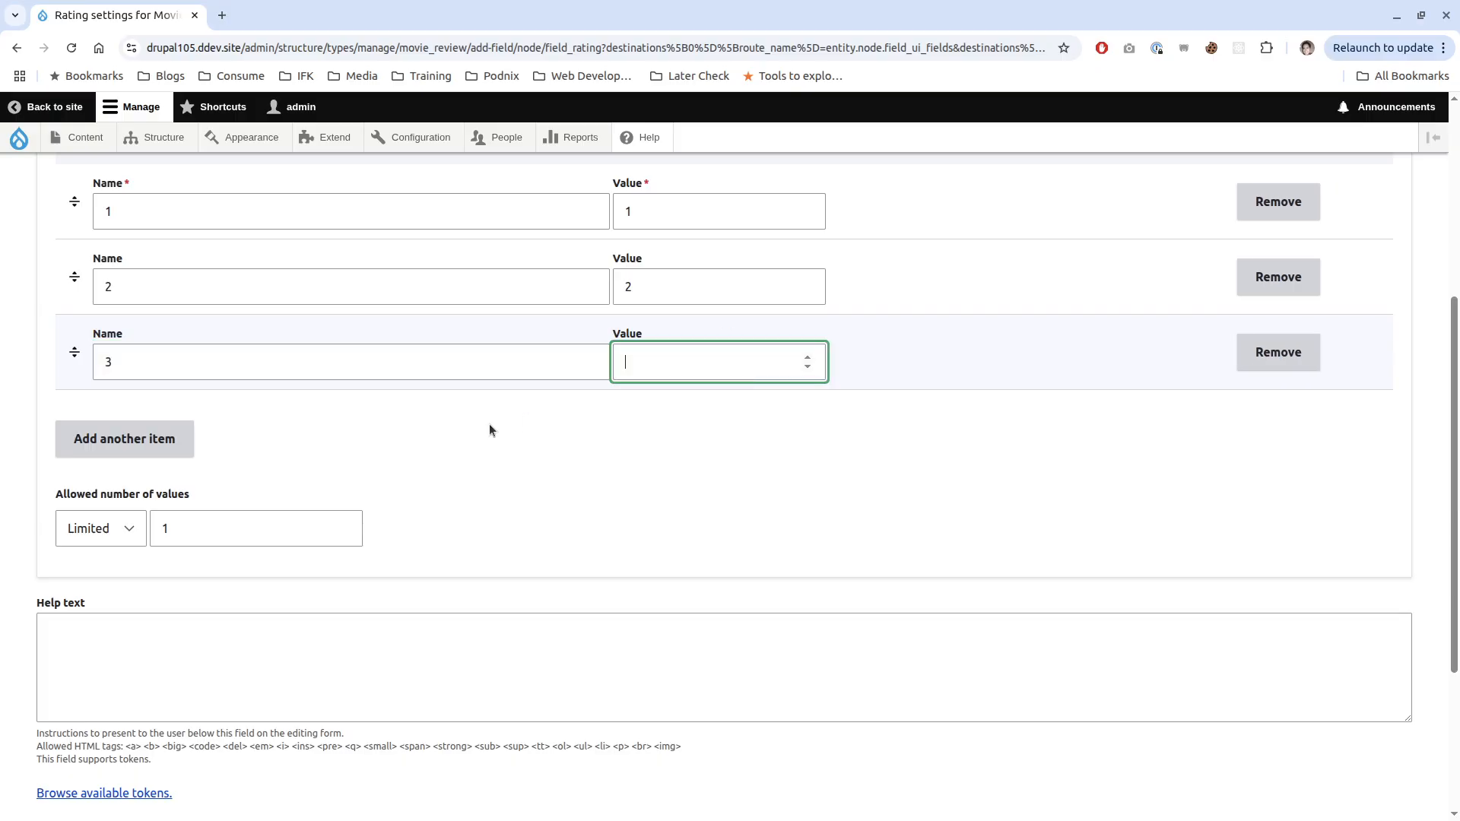
pyautogui.write('3')
pyautogui.click(182, 439)
pyautogui.write('4')
pyautogui.click(628, 362)
pyautogui.write('4')
# - Add 5 as the last allowed value of the Rating field, and save the field settings
pyautogui.click(169, 445)
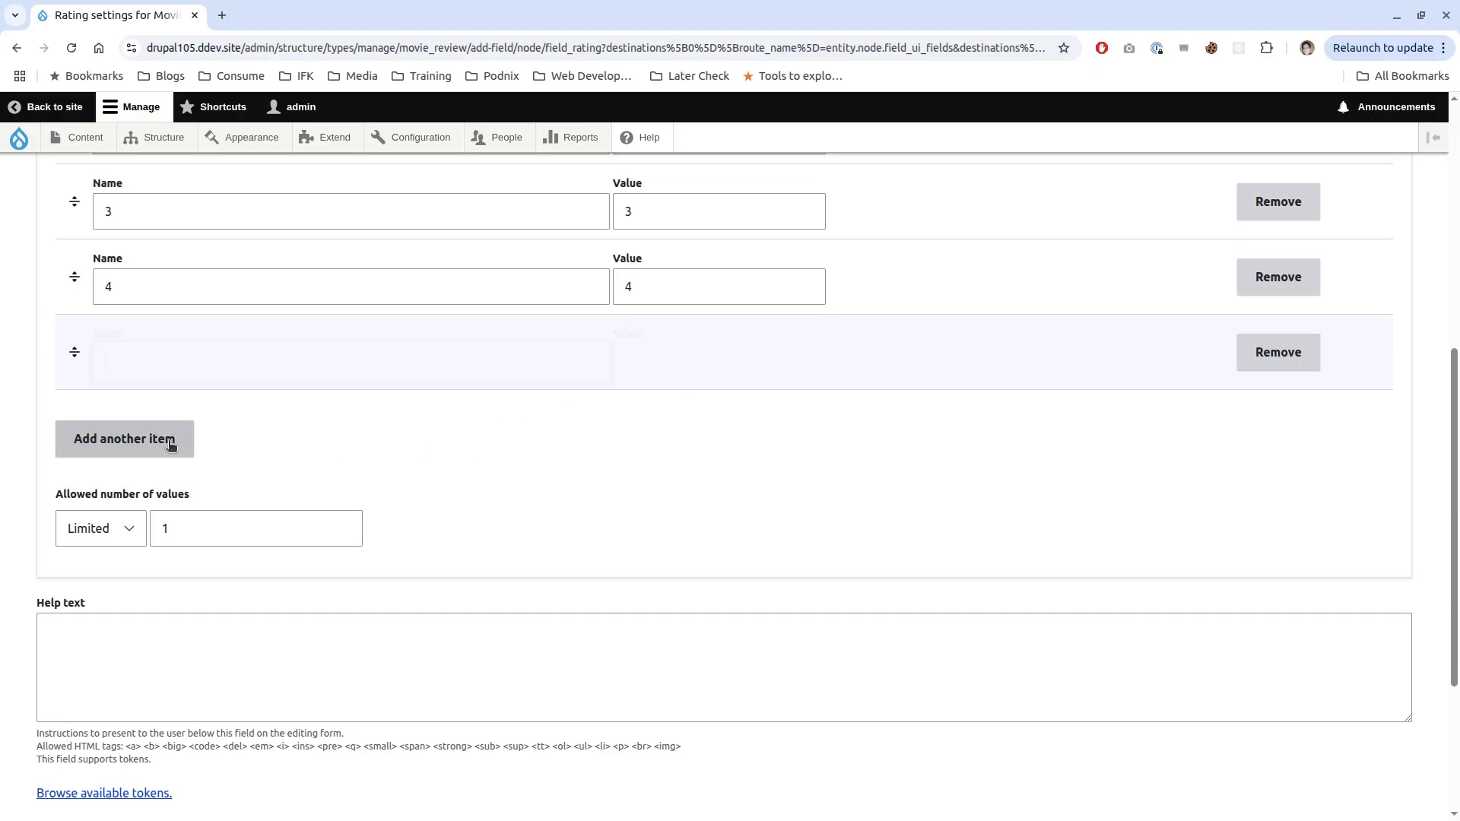
pyautogui.write('5')
pyautogui.press('Tab')
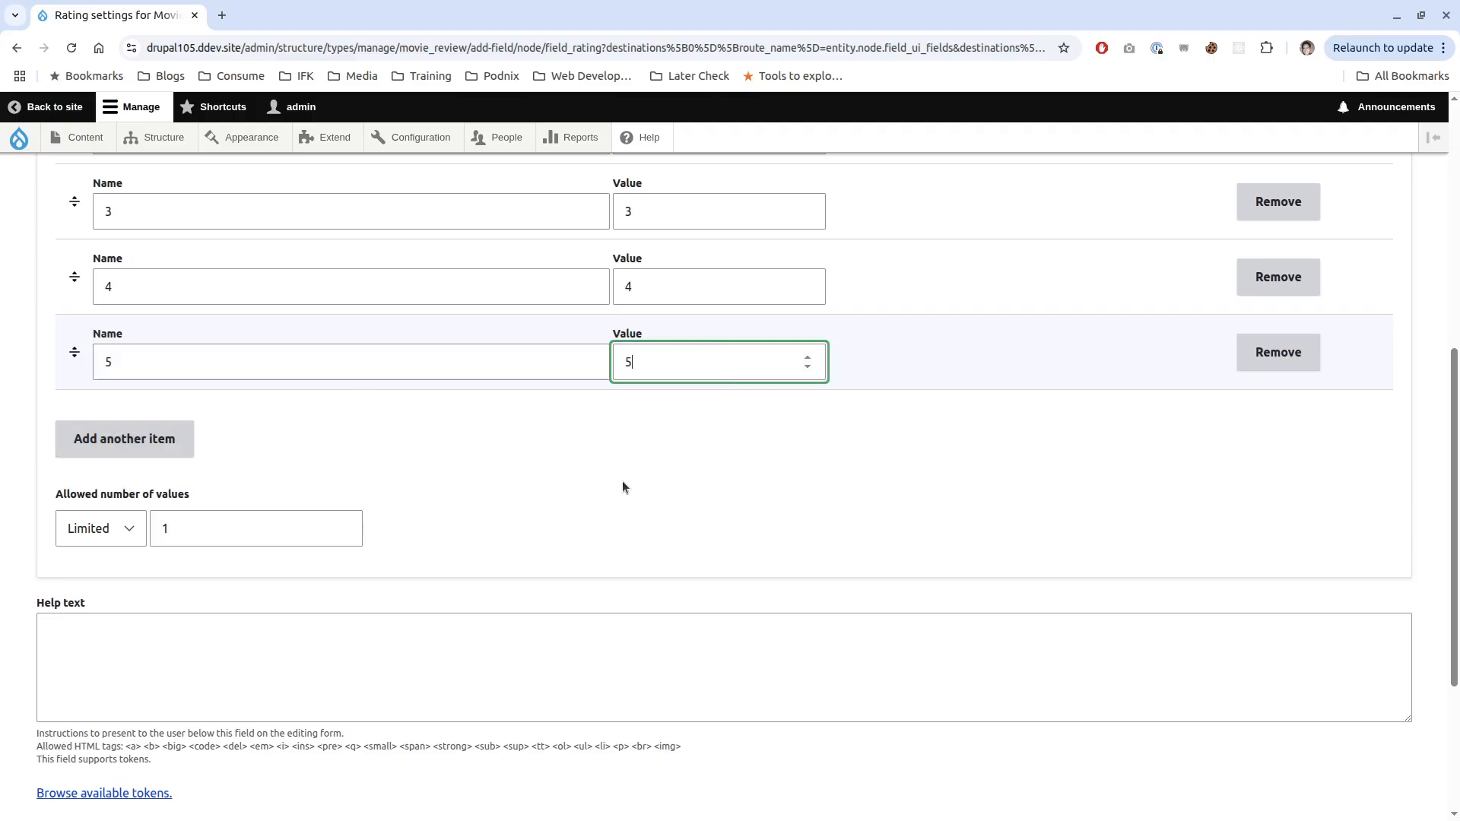
pyautogui.scroll(-5, 473, 431)
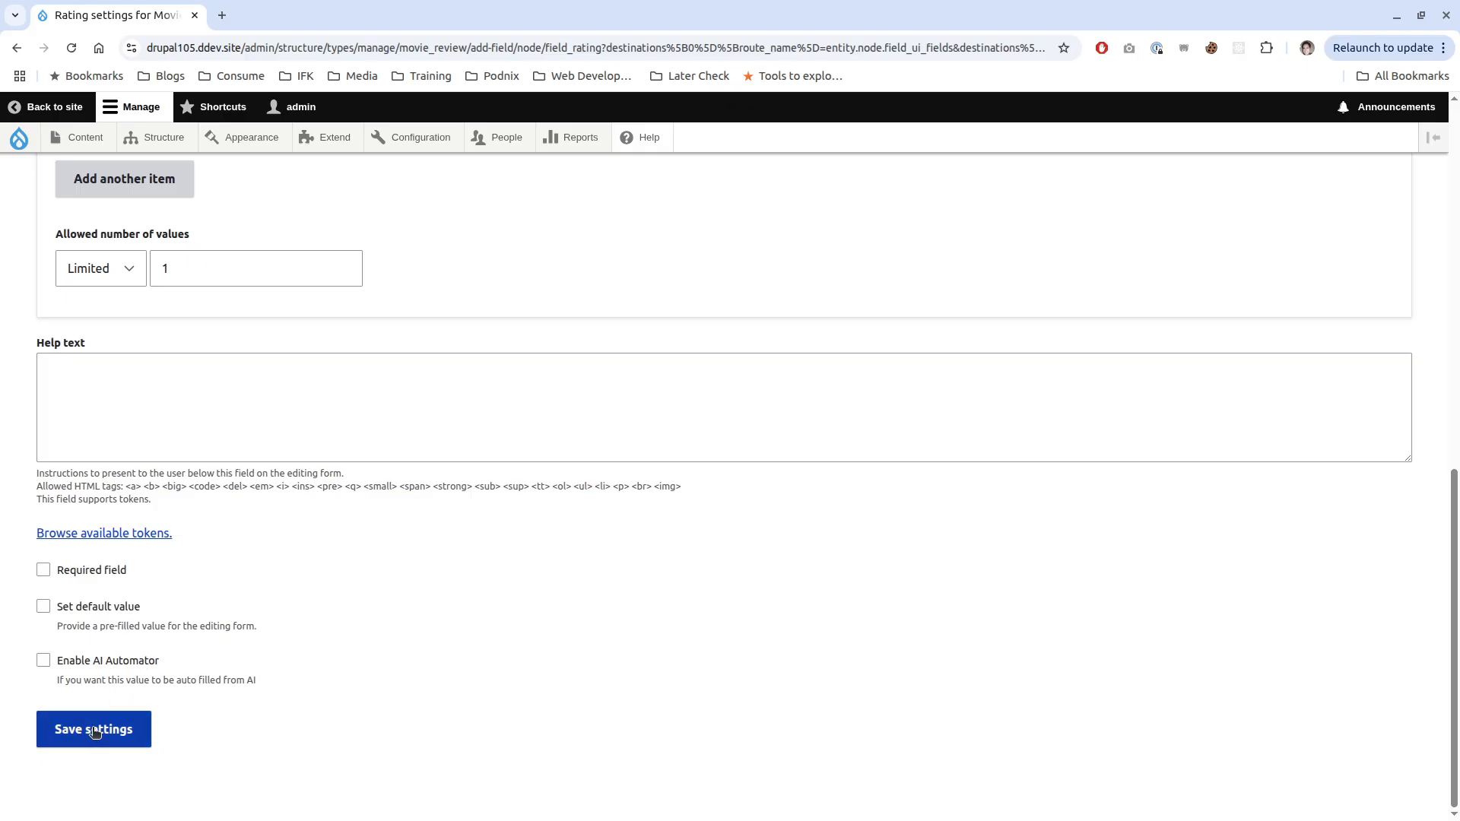
pyautogui.write('5')
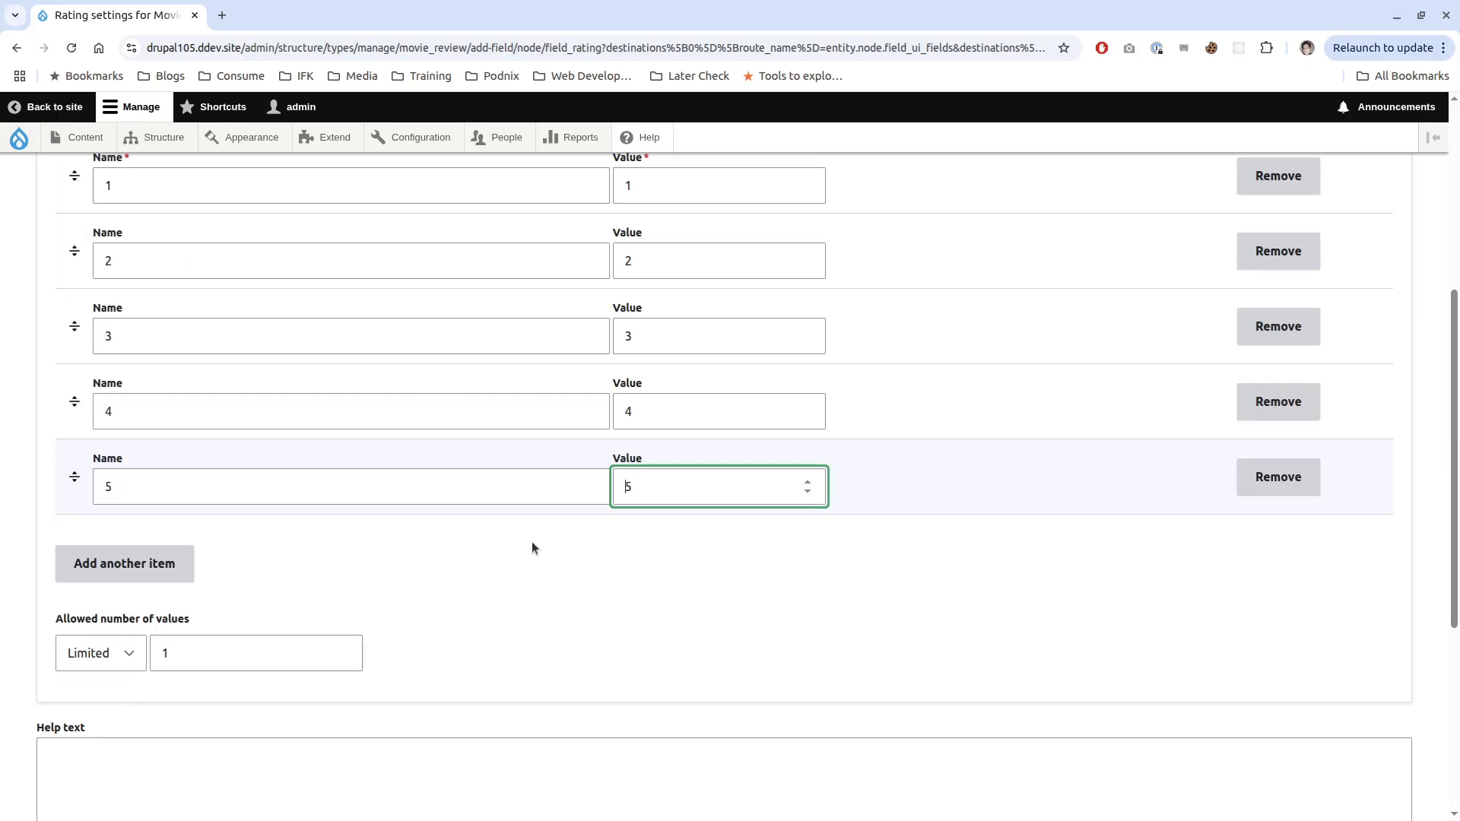
pyautogui.scroll(-5, 531, 541)
pyautogui.click(130, 726)
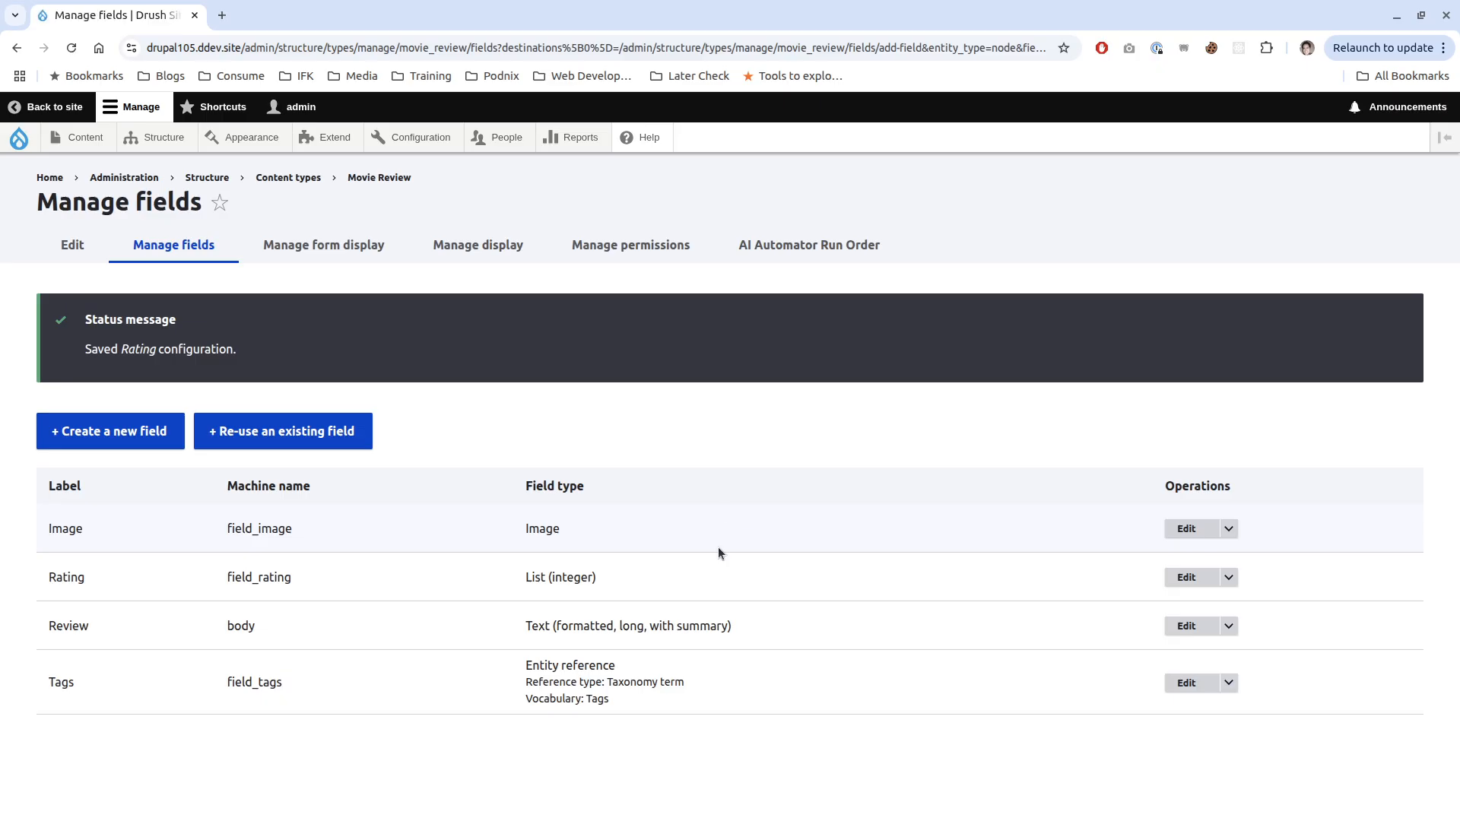
# - Delete the Rating list field from the Movie Review content type
pyautogui.press('F5')
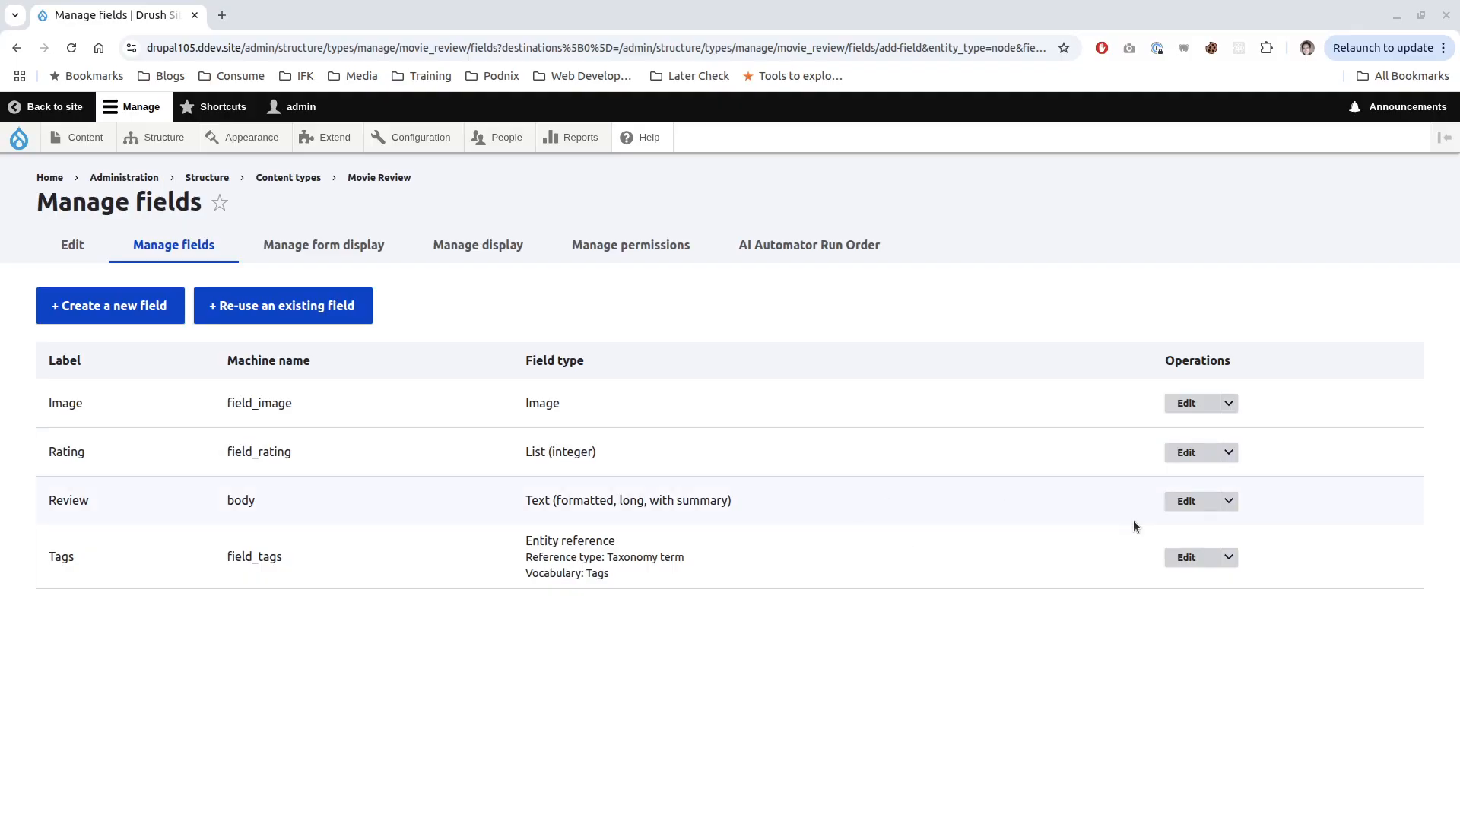
pyautogui.click(1228, 453)
pyautogui.click(1216, 476)
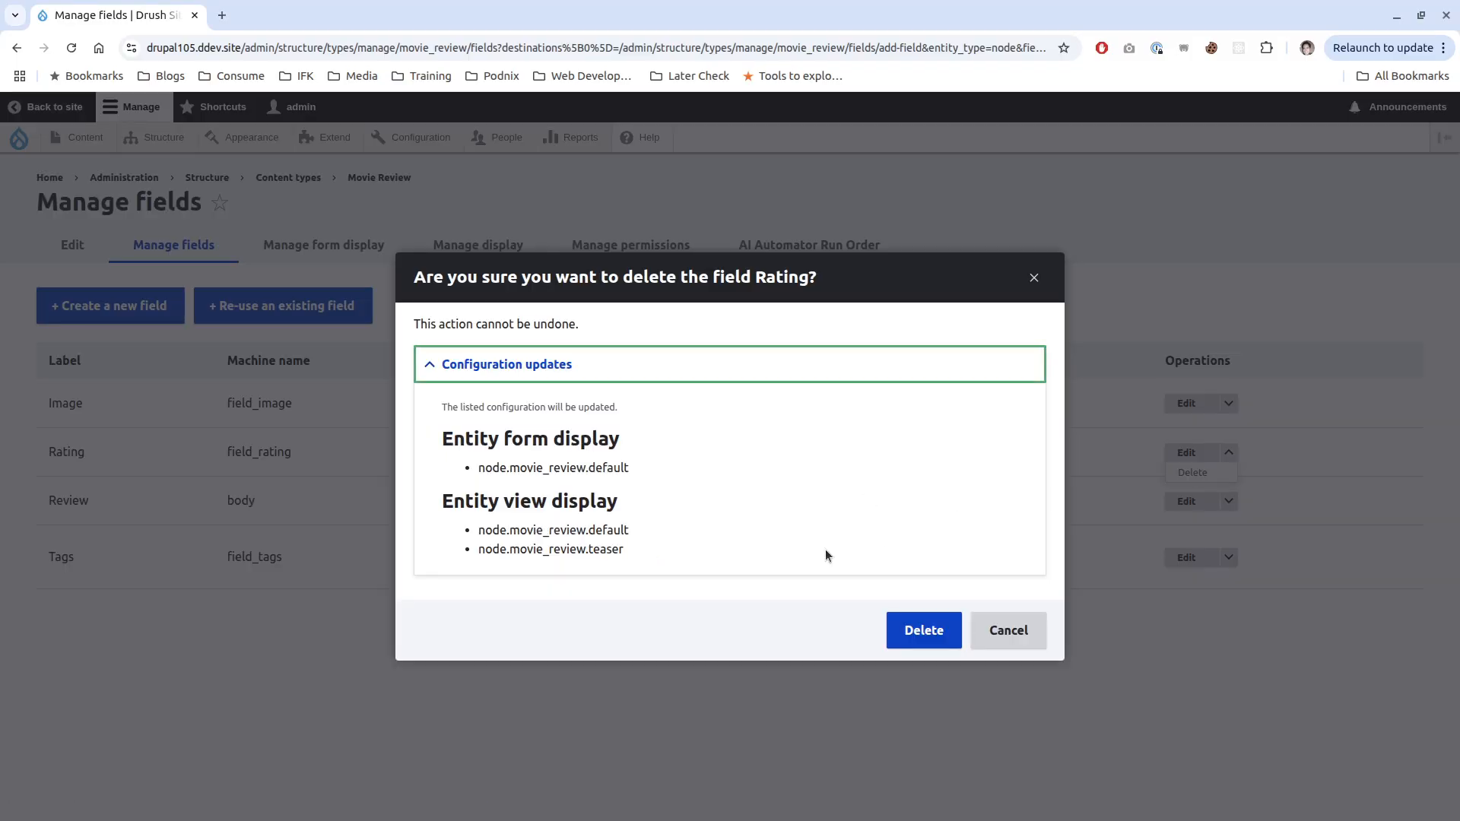
pyautogui.click(921, 623)
# - Add a Number (integer) field labelled Rating to the Movie Review content type, and continue to its settings
pyautogui.click(73, 438)
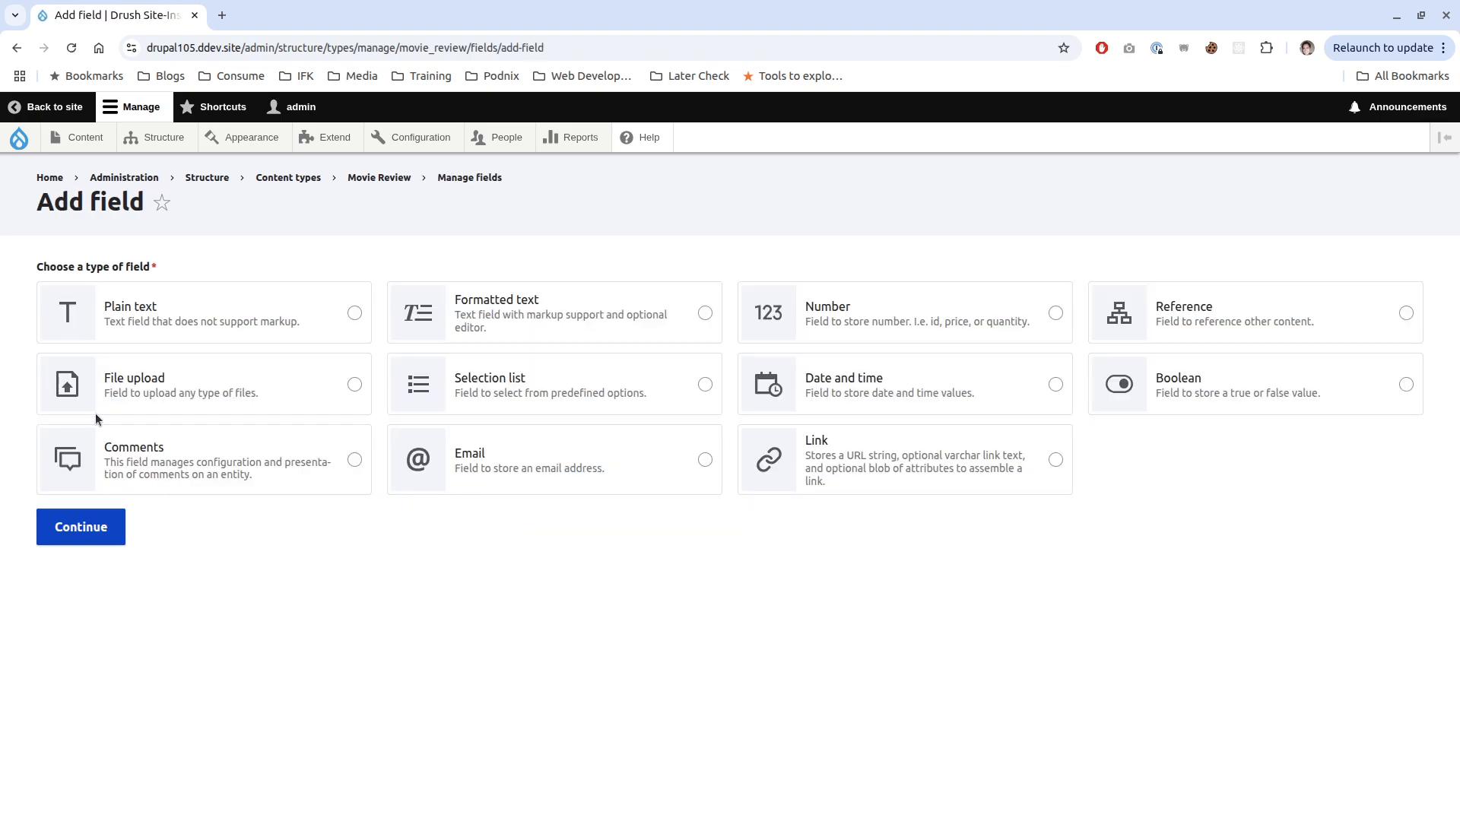
pyautogui.click(825, 319)
pyautogui.click(76, 526)
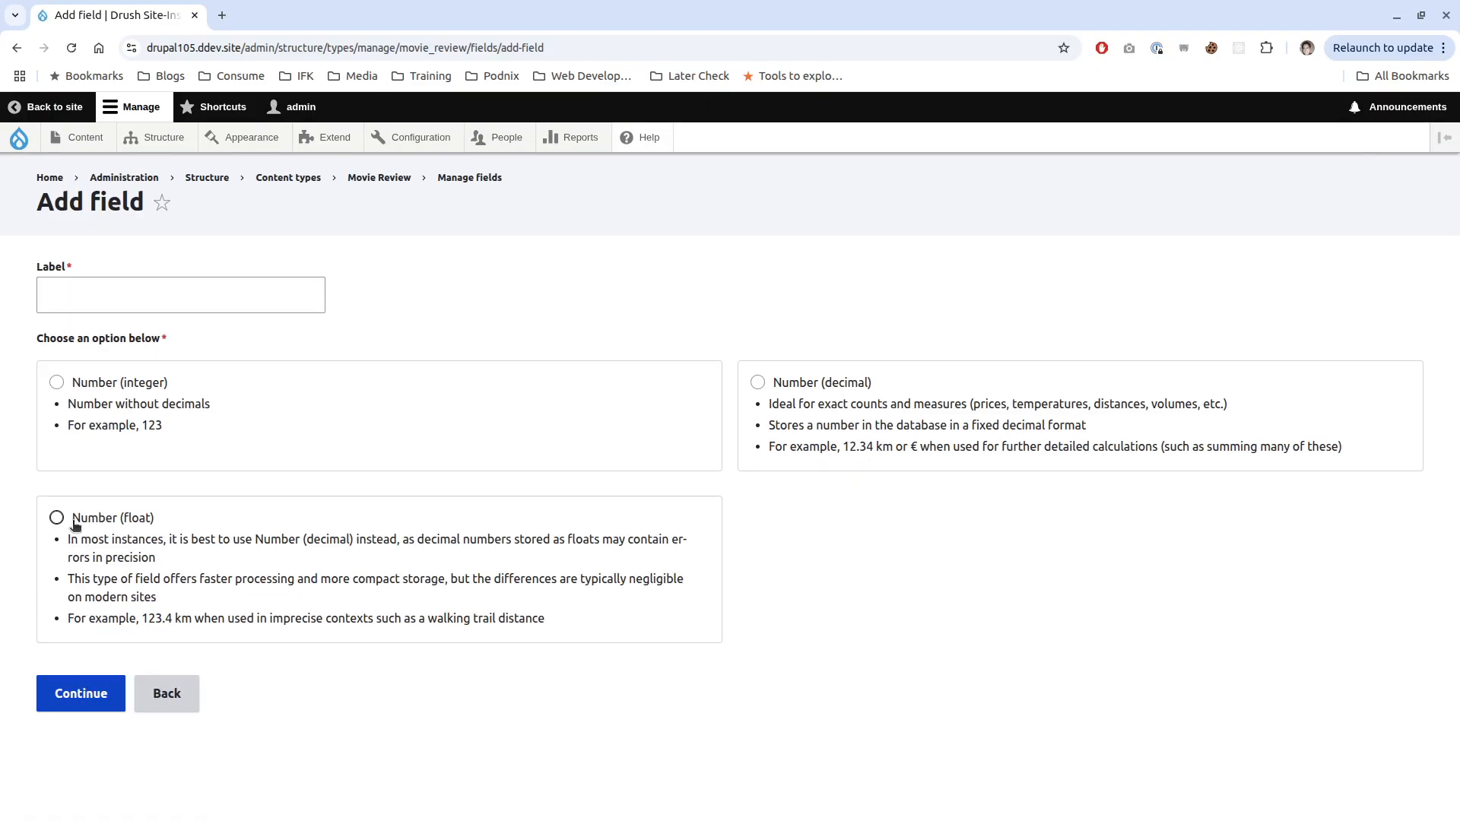
pyautogui.click(384, 394)
pyautogui.click(187, 305)
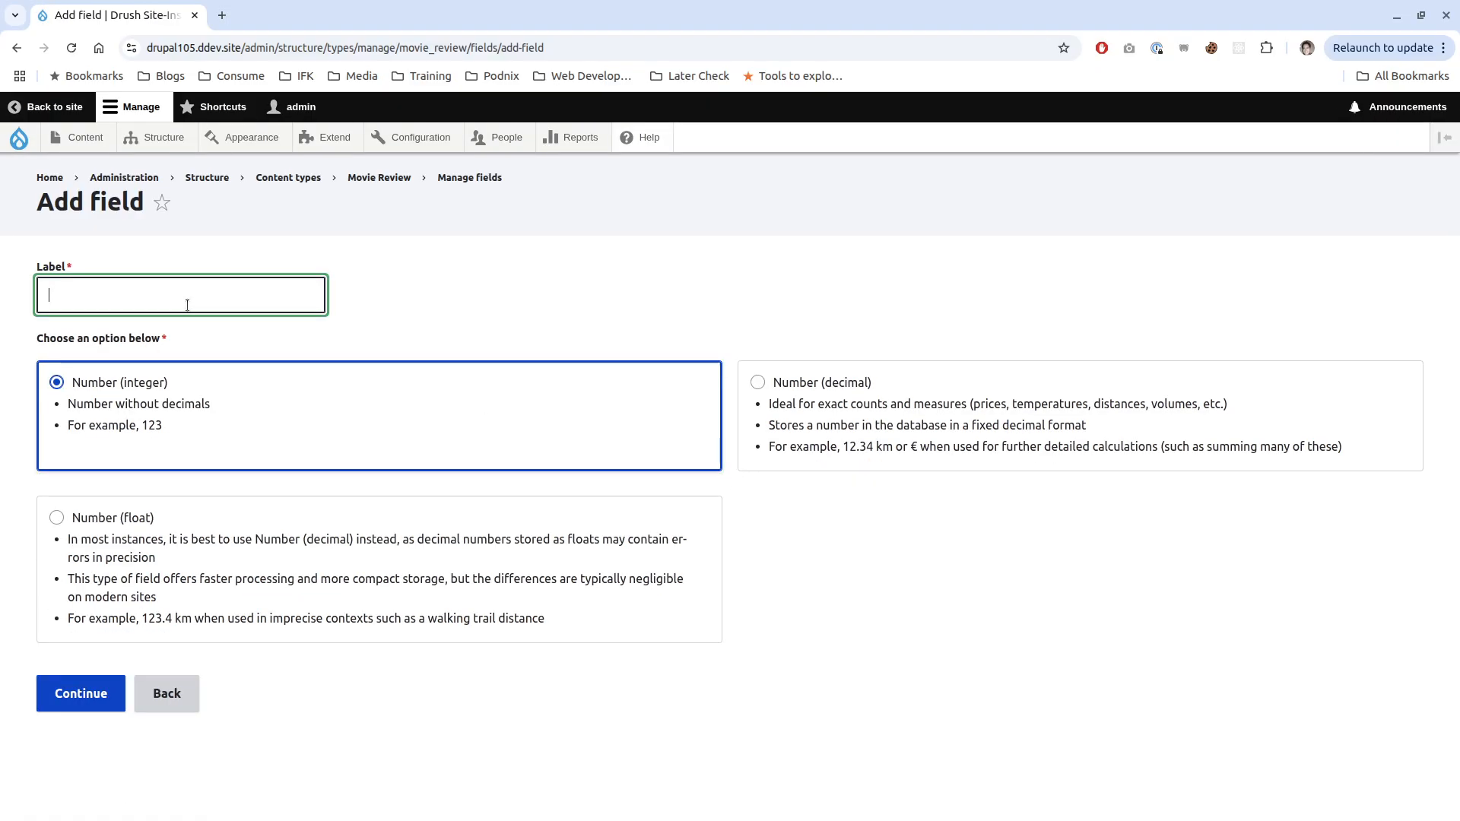
pyautogui.write('Rating')
pyautogui.click(53, 700)
# - Set the Rating field's minimum to 1 and maximum to 5, and save the field settings
pyautogui.scroll(-7, 343, 568)
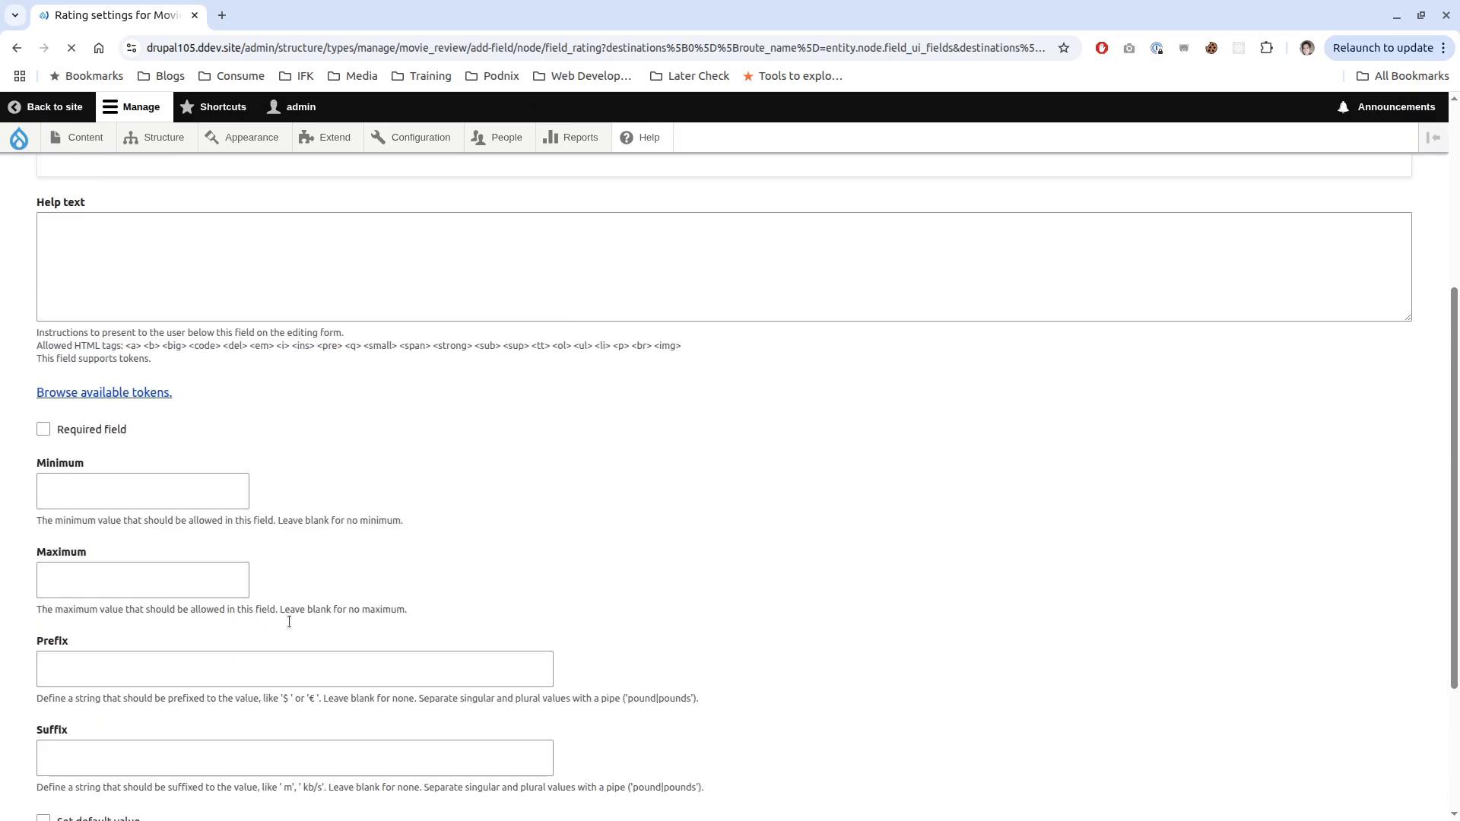
pyautogui.click(144, 289)
pyautogui.write('1')
pyautogui.click(114, 377)
pyautogui.write('5')
pyautogui.click(107, 739)
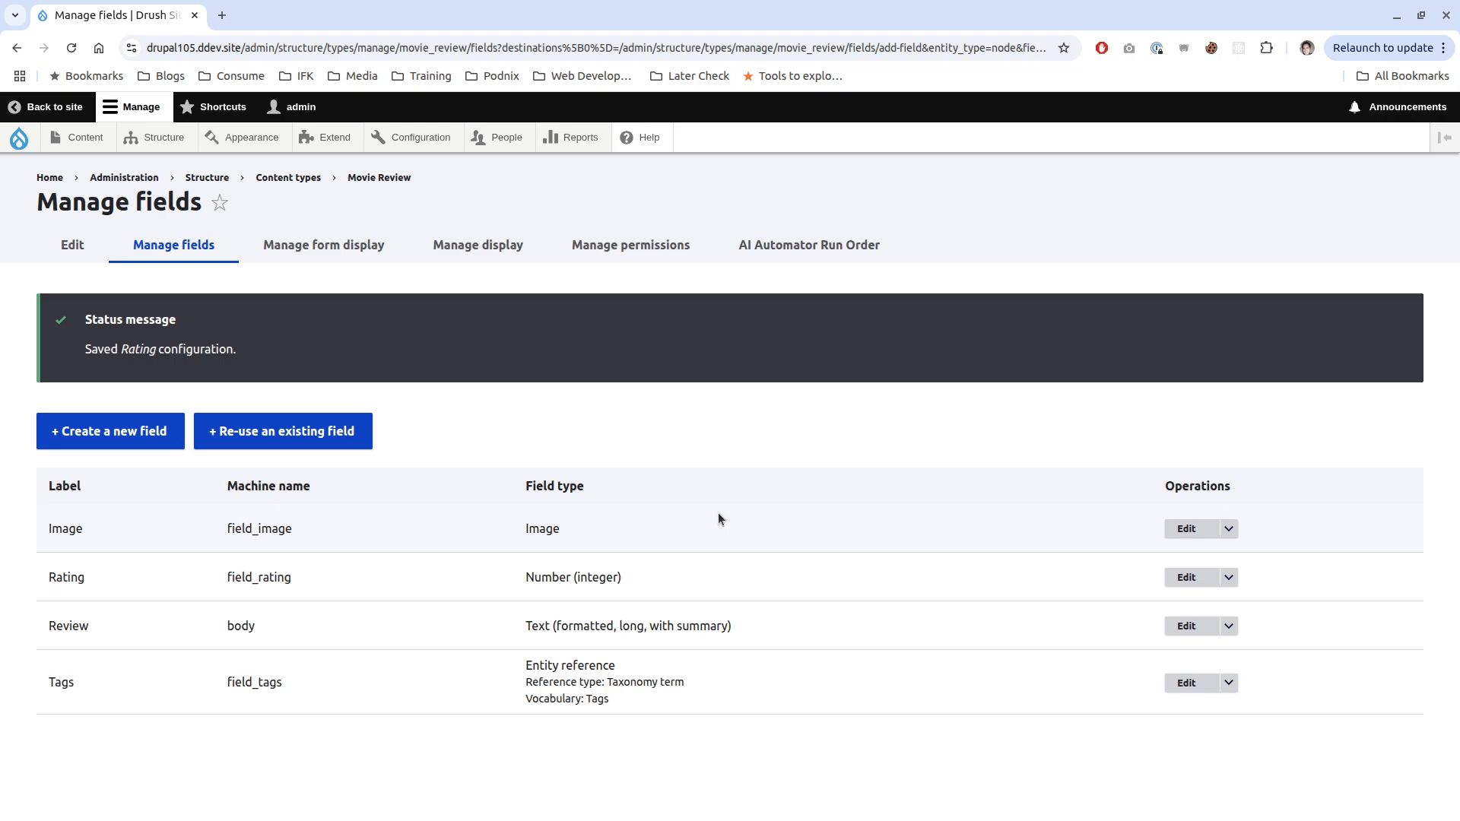
# - Switch to VS Code and examine the widget_types and field_types declared in SummaryTextareaWithSummary.php, closing the file when done
pyautogui.hotkey('alt', 'Tab')
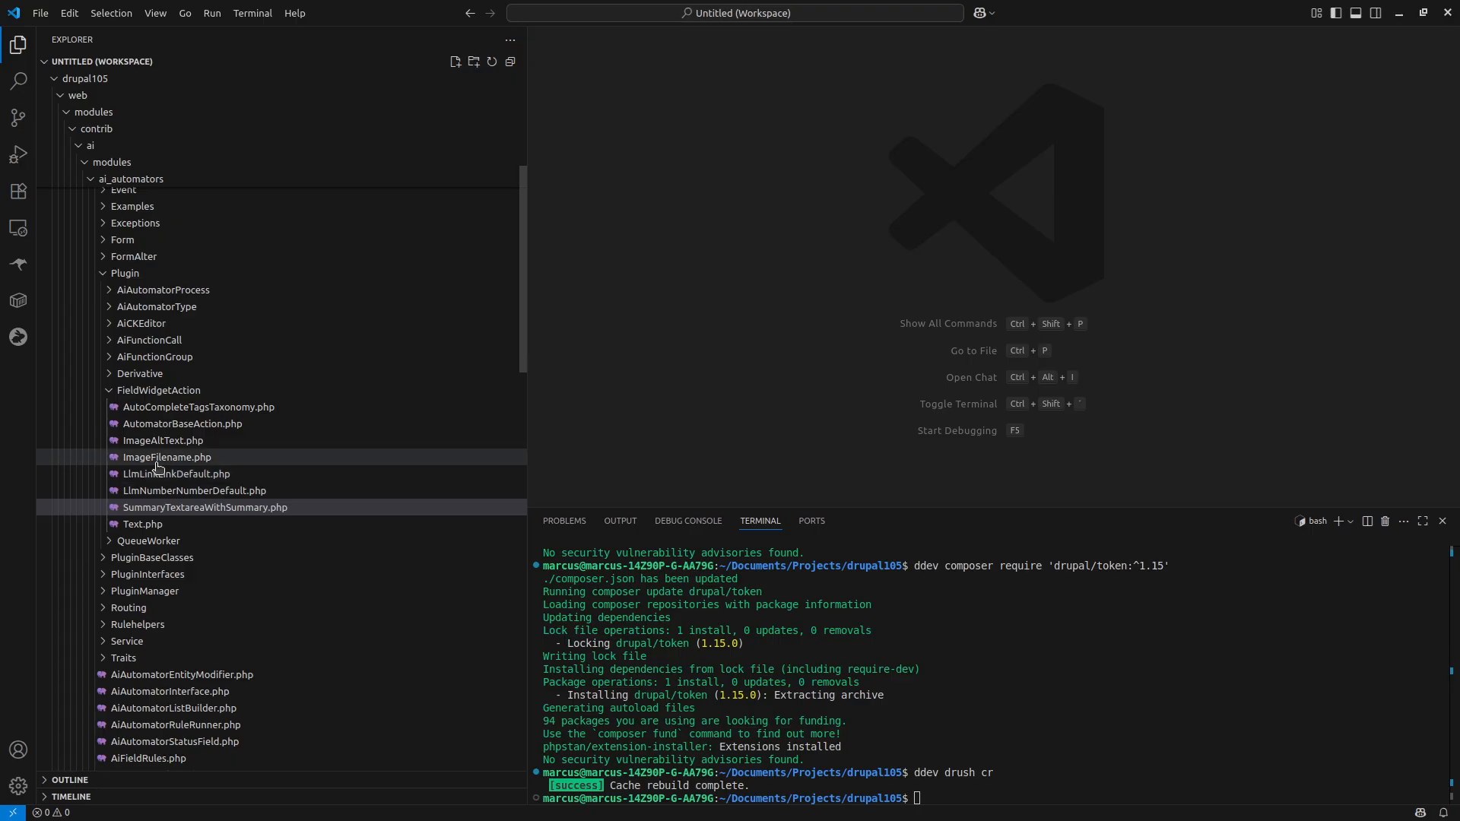
pyautogui.click(174, 508)
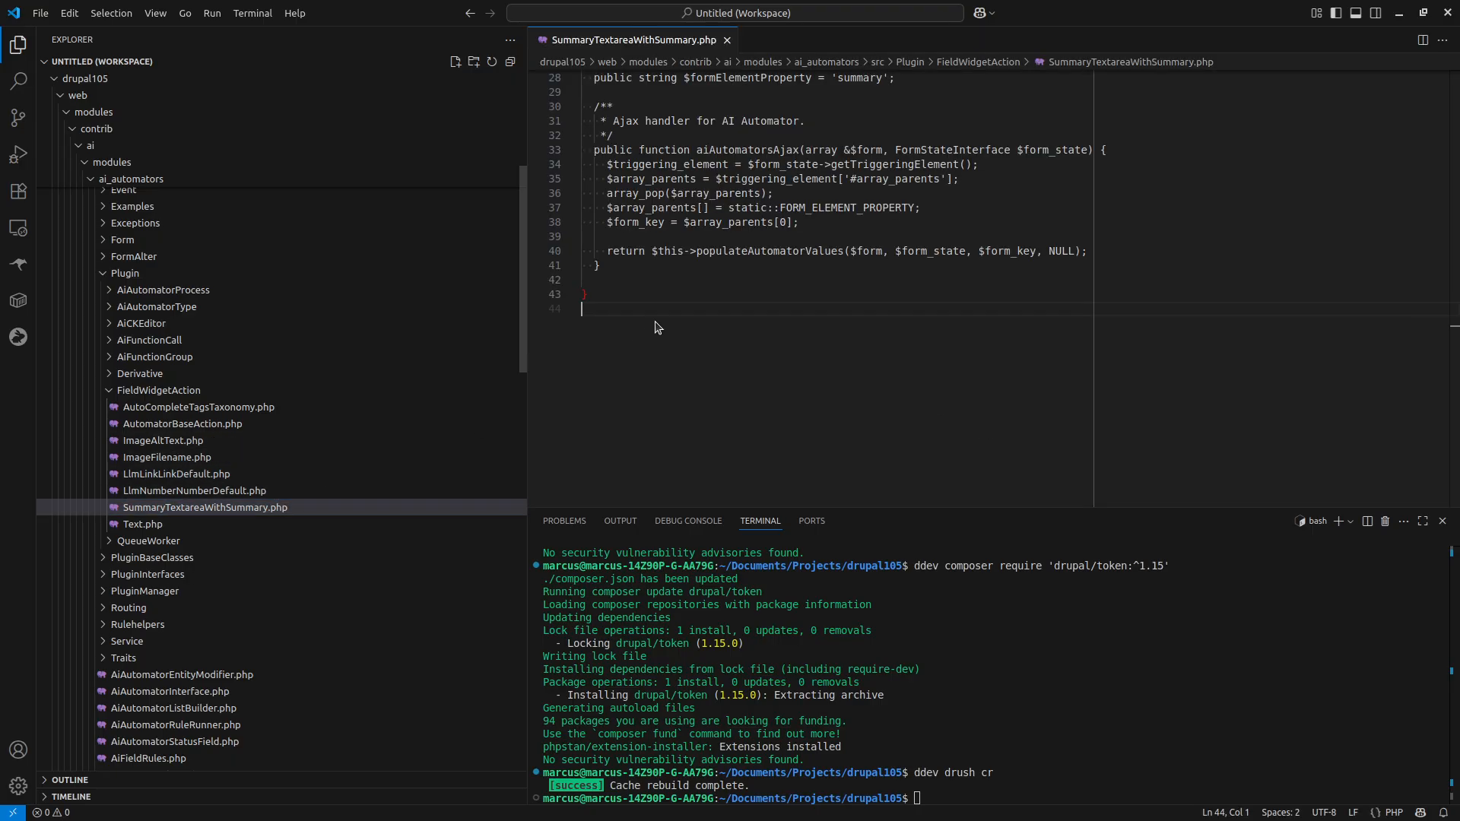
pyautogui.scroll(12, 680, 321)
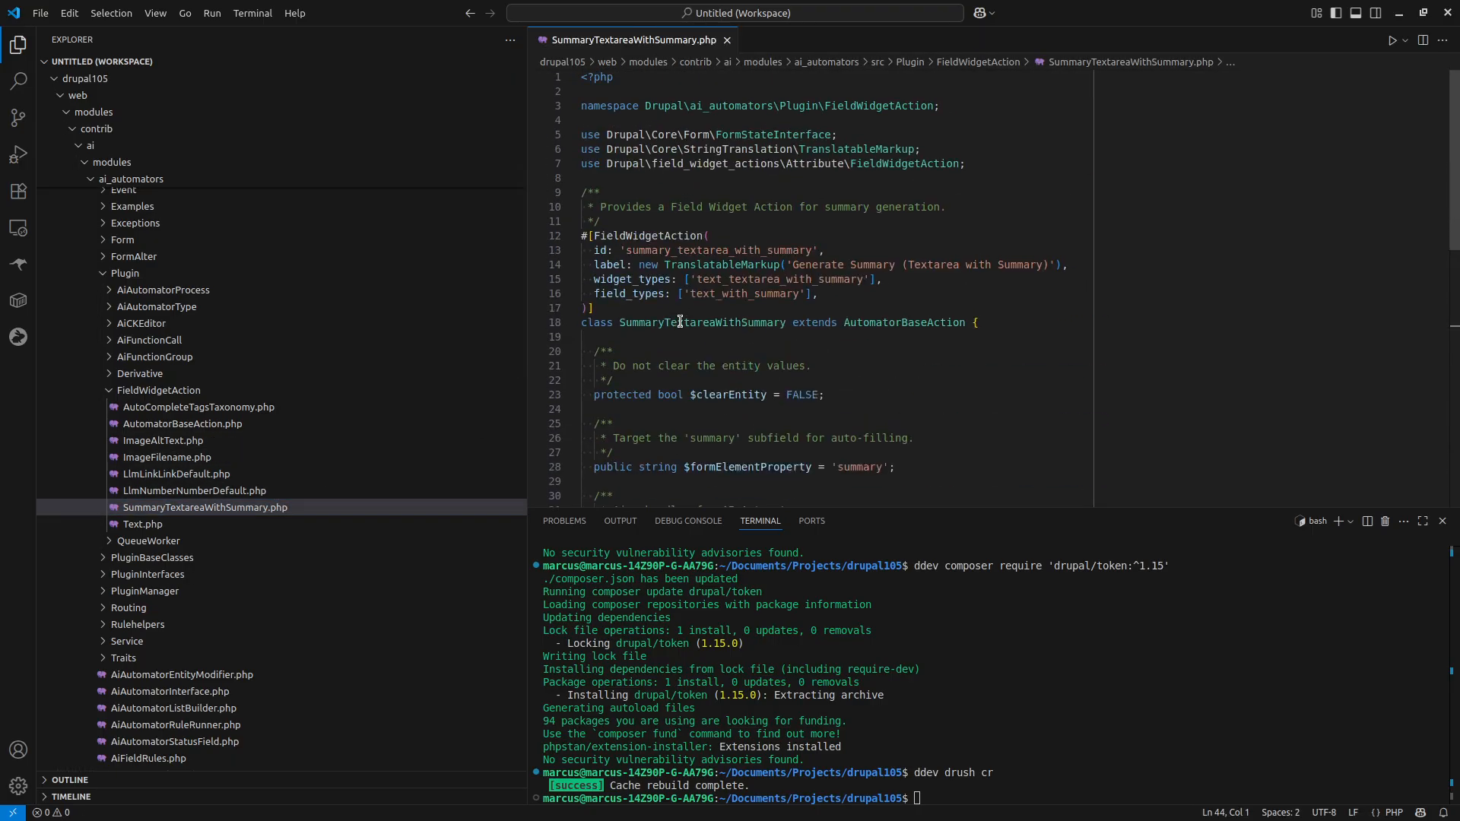
pyautogui.doubleClick(723, 279)
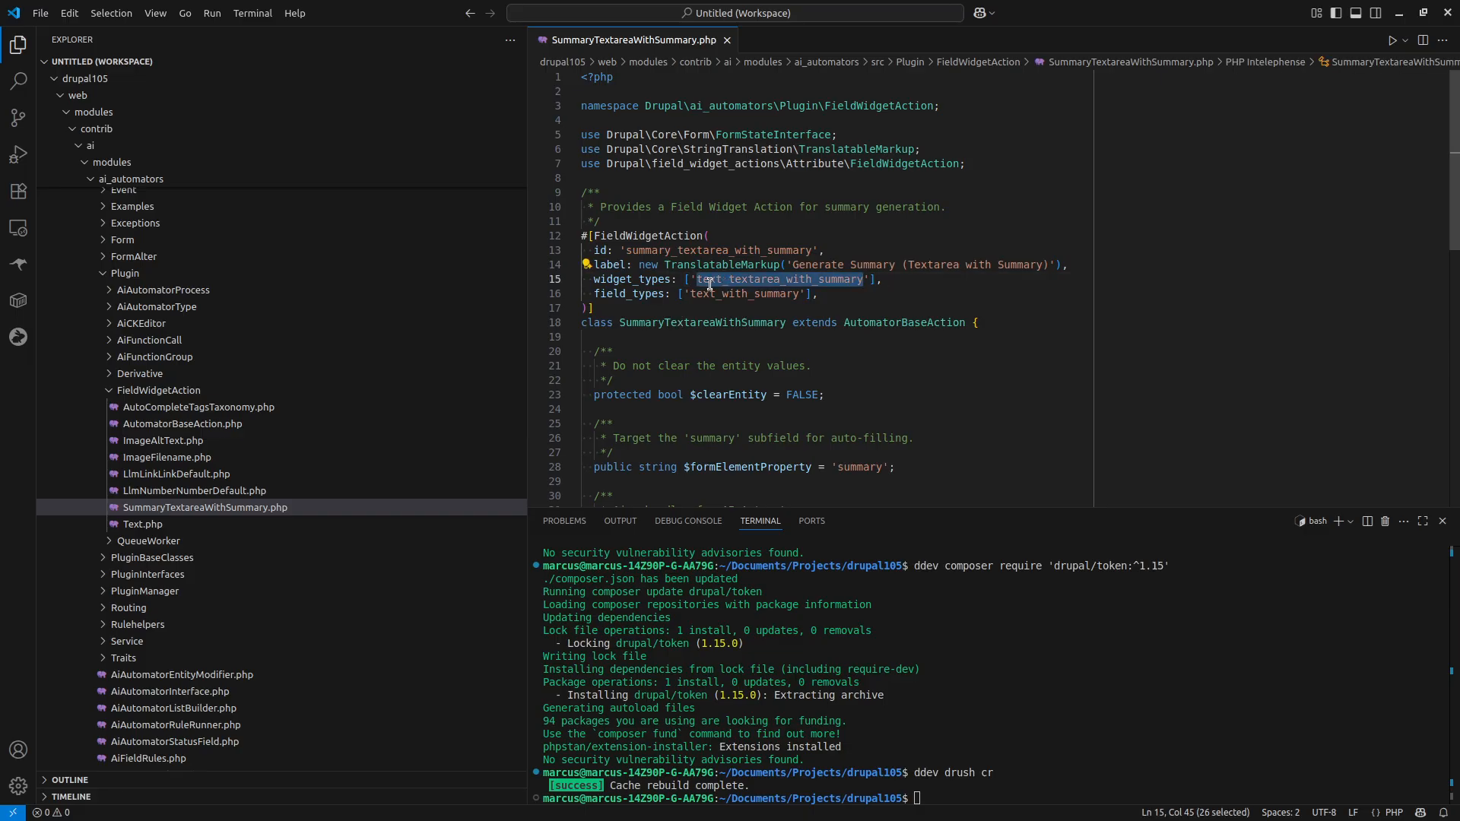
pyautogui.doubleClick(755, 294)
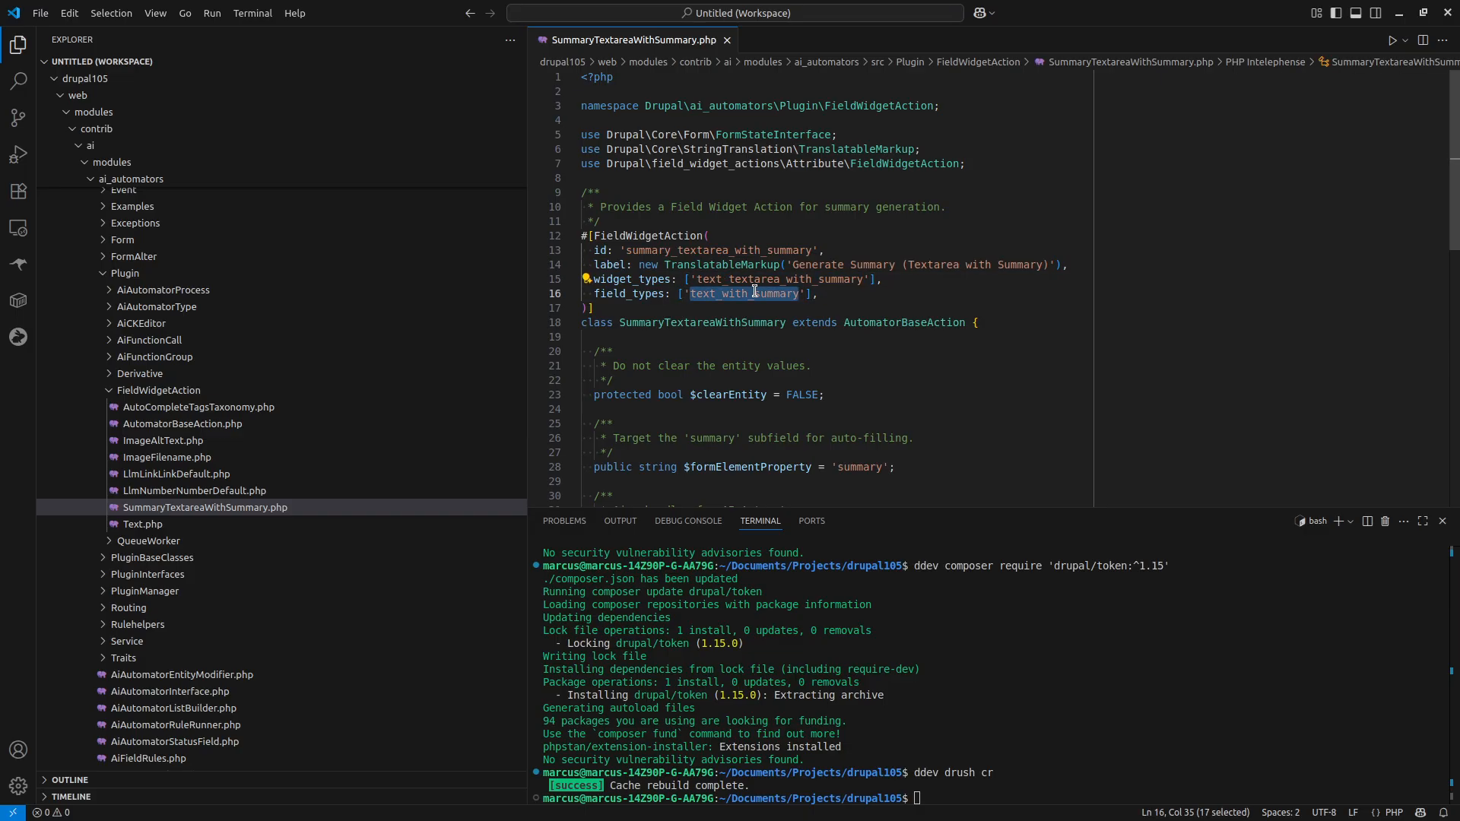
pyautogui.click(808, 308)
pyautogui.hotkey('ctrl', 'w')
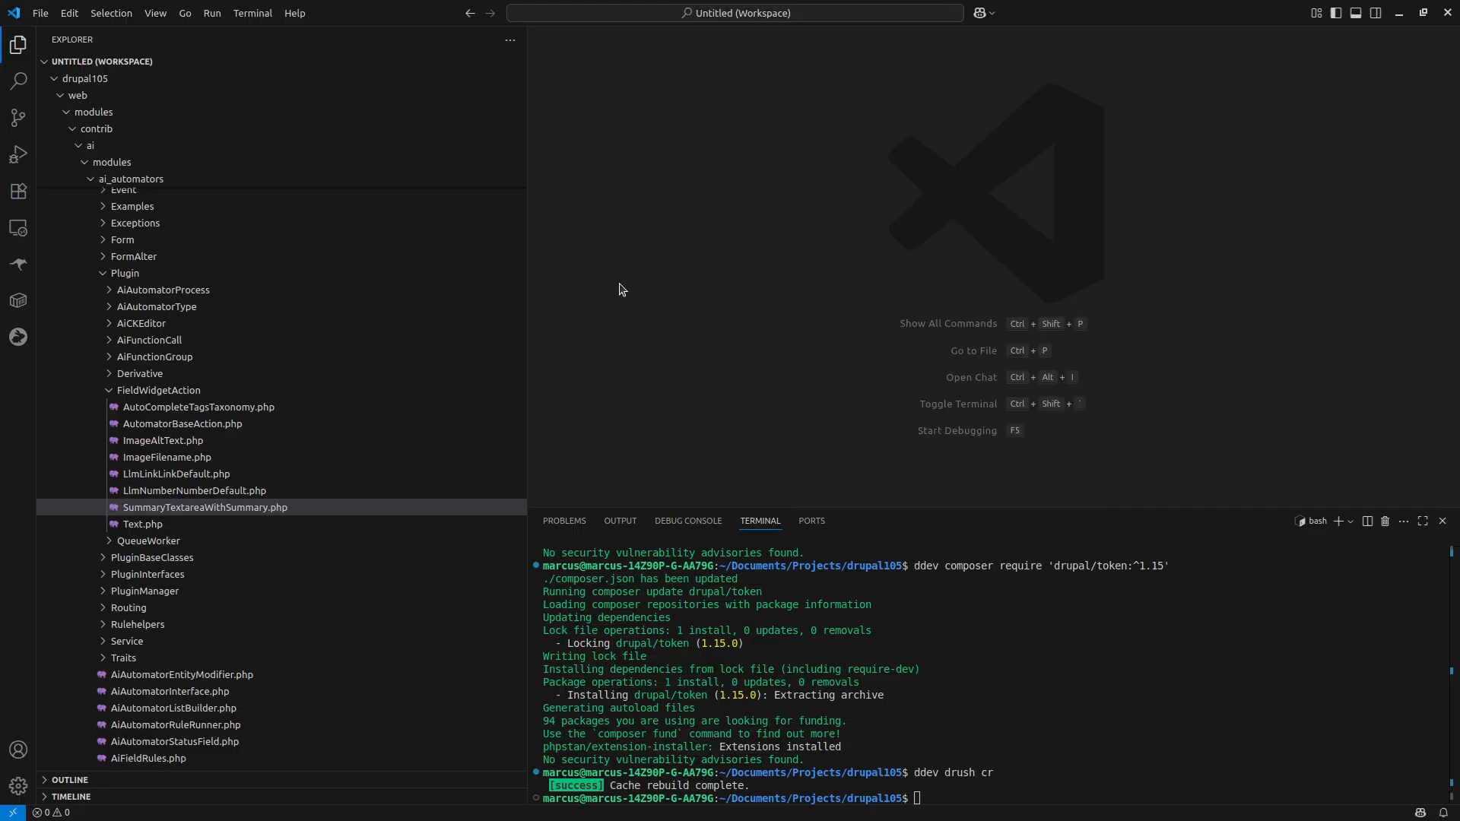
# - Switch back to the browser, add a Text (plain) field labelled Subtitle to Movie Review, and save it with its default settings
pyautogui.hotkey('alt', 'Tab')
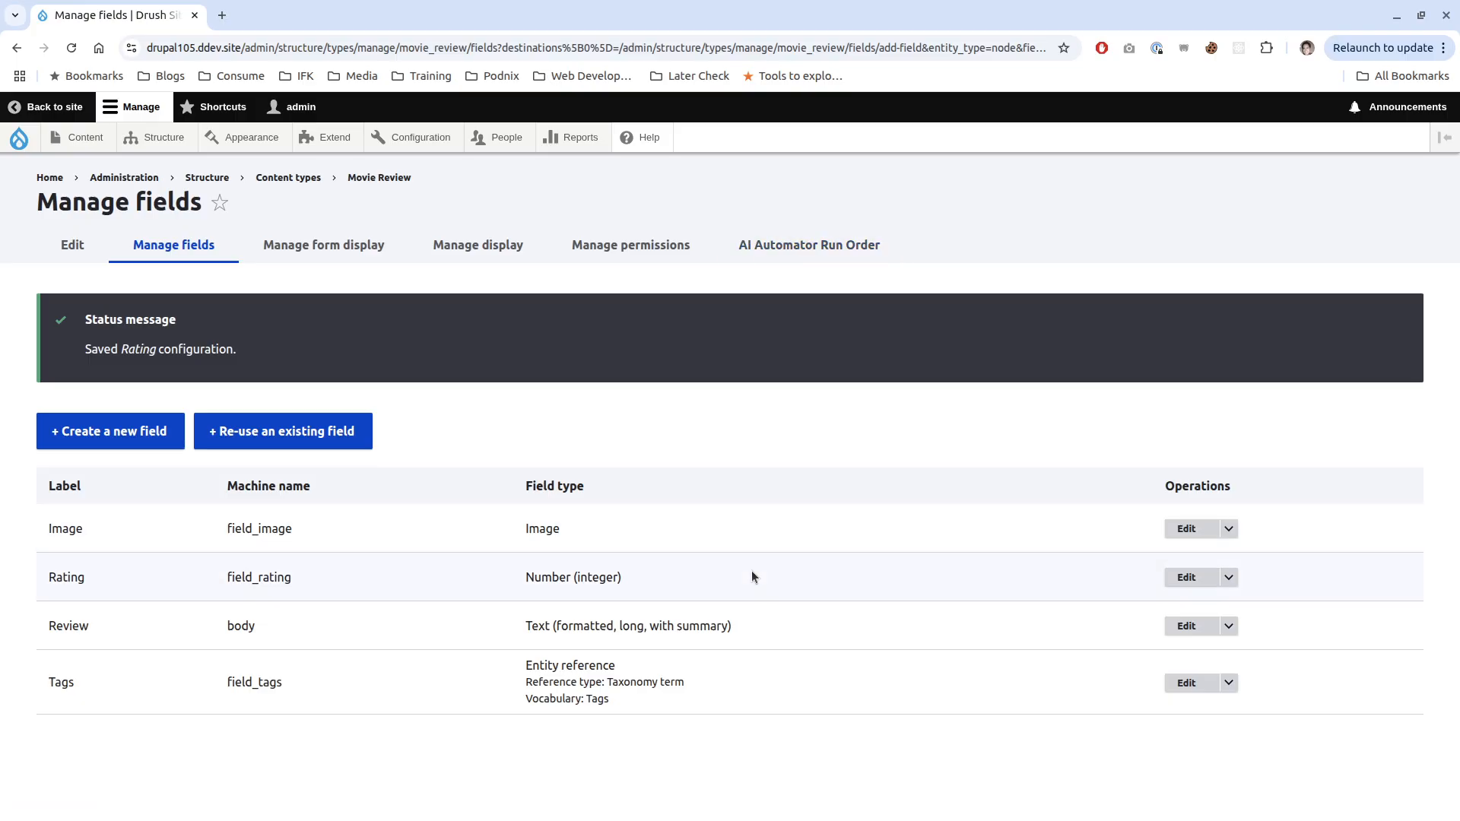
pyautogui.click(157, 439)
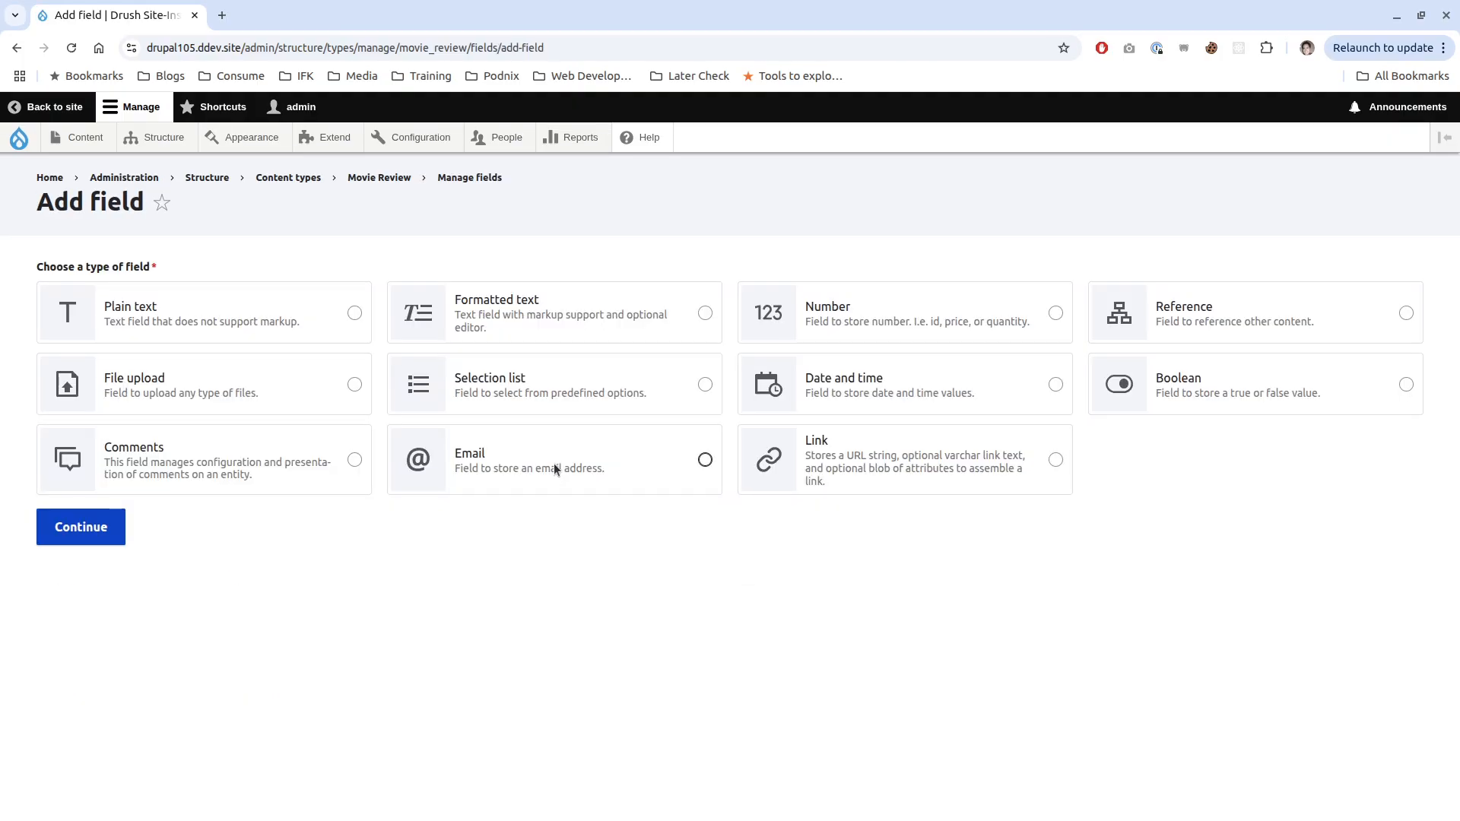
pyautogui.click(335, 333)
pyautogui.click(56, 528)
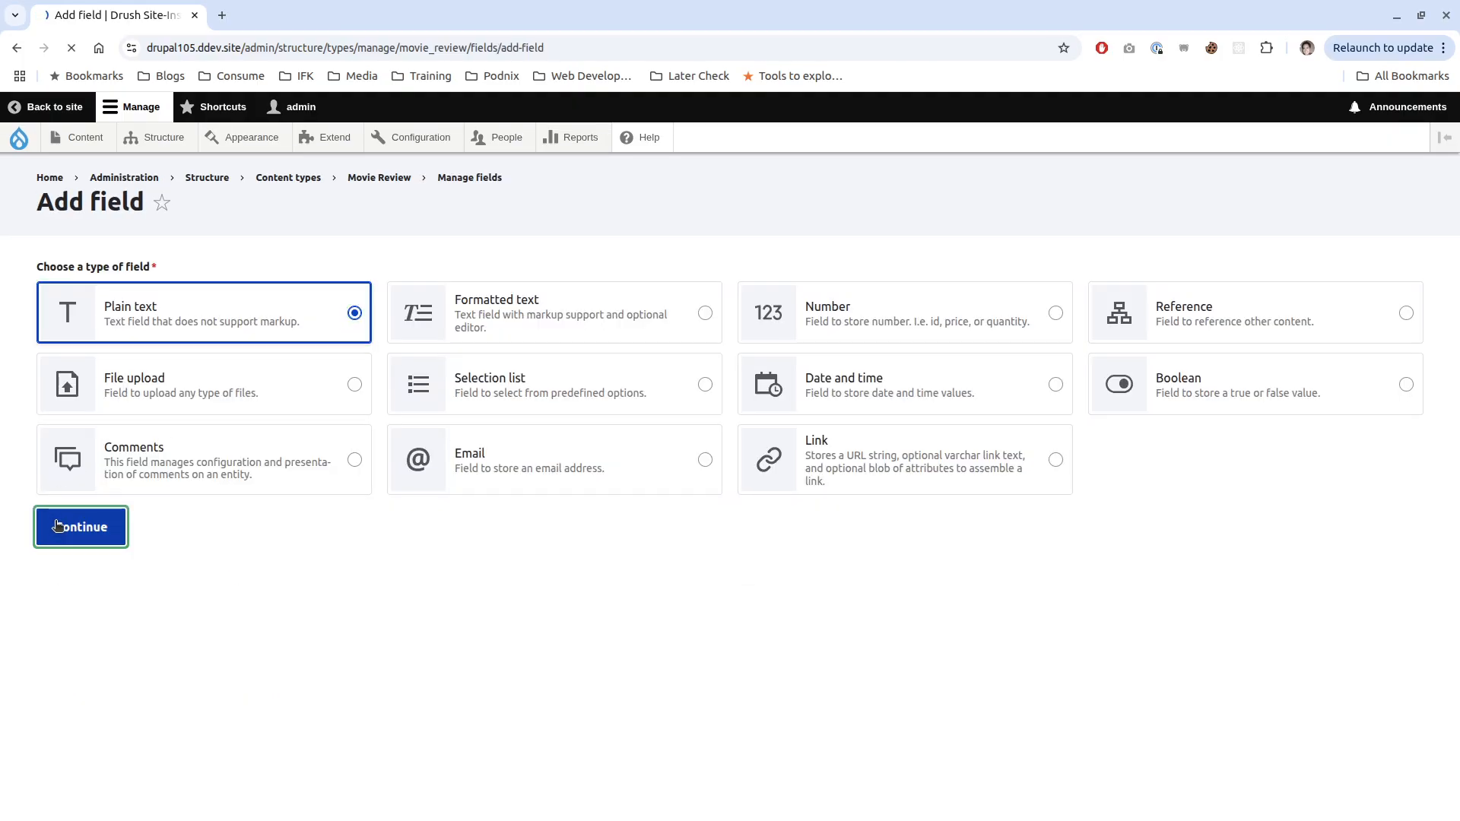
pyautogui.click(332, 456)
pyautogui.click(210, 283)
pyautogui.write('Subtitle')
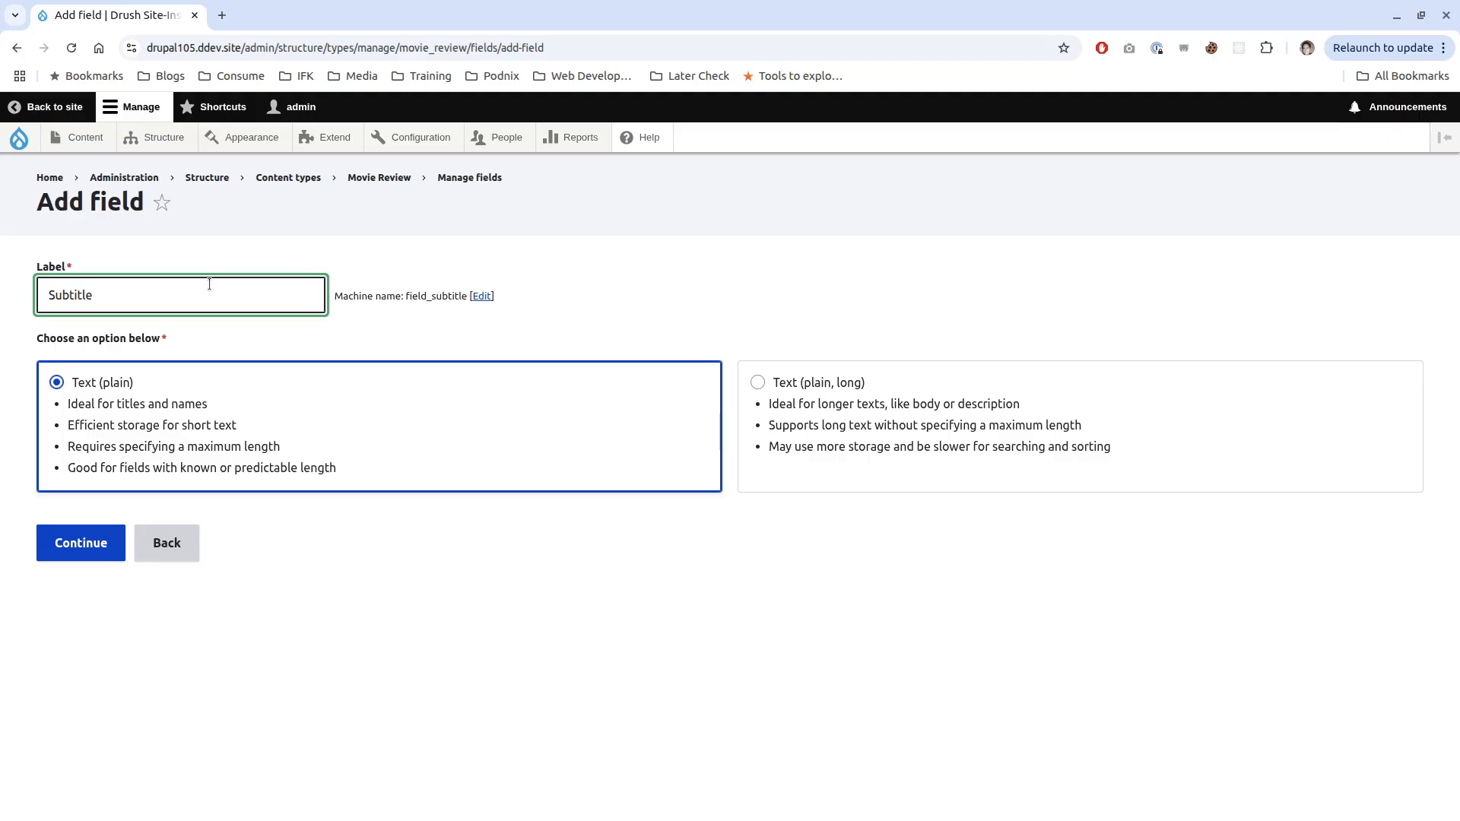
pyautogui.click(88, 555)
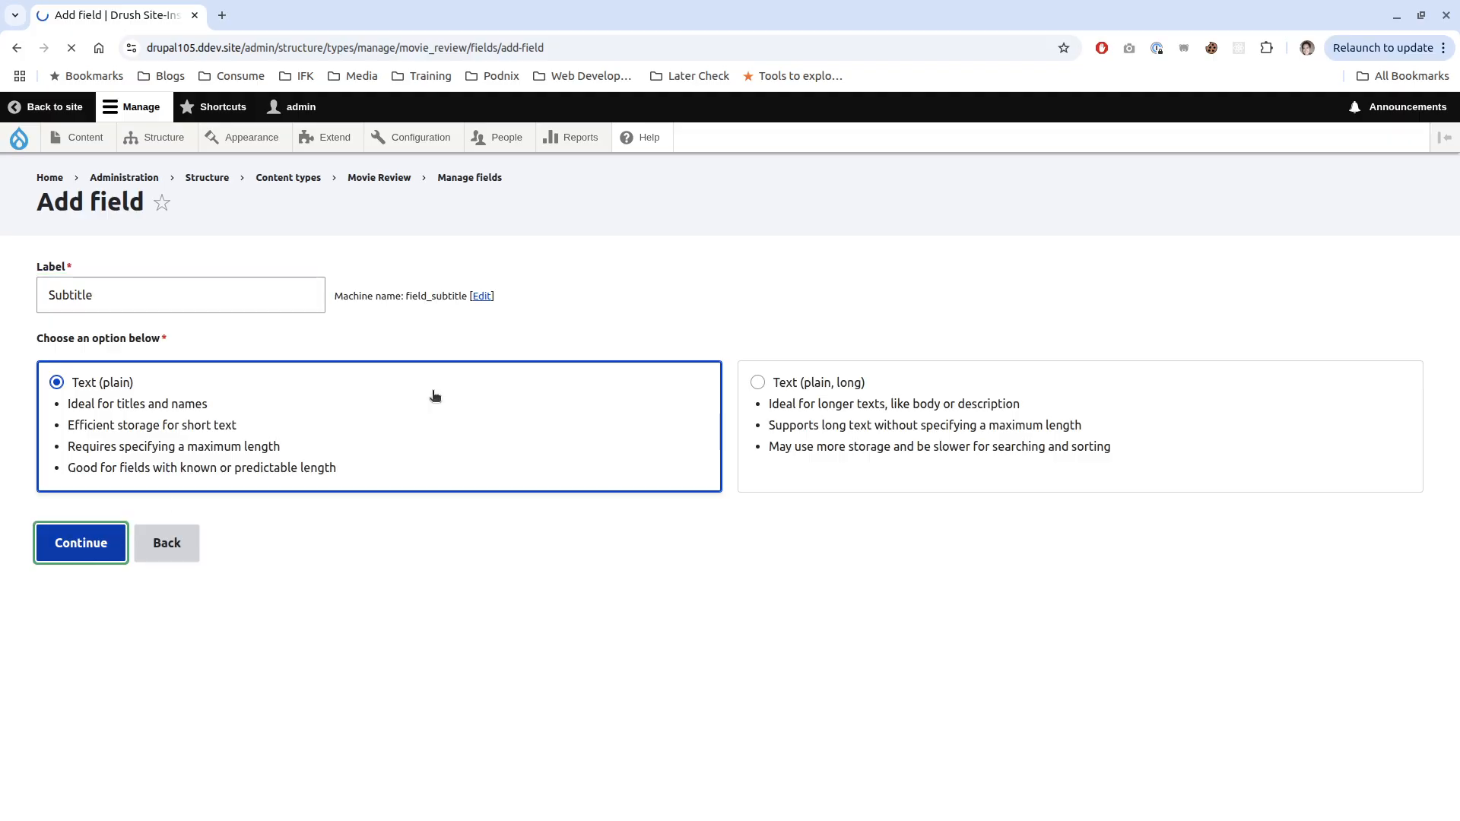
pyautogui.scroll(-4, 373, 551)
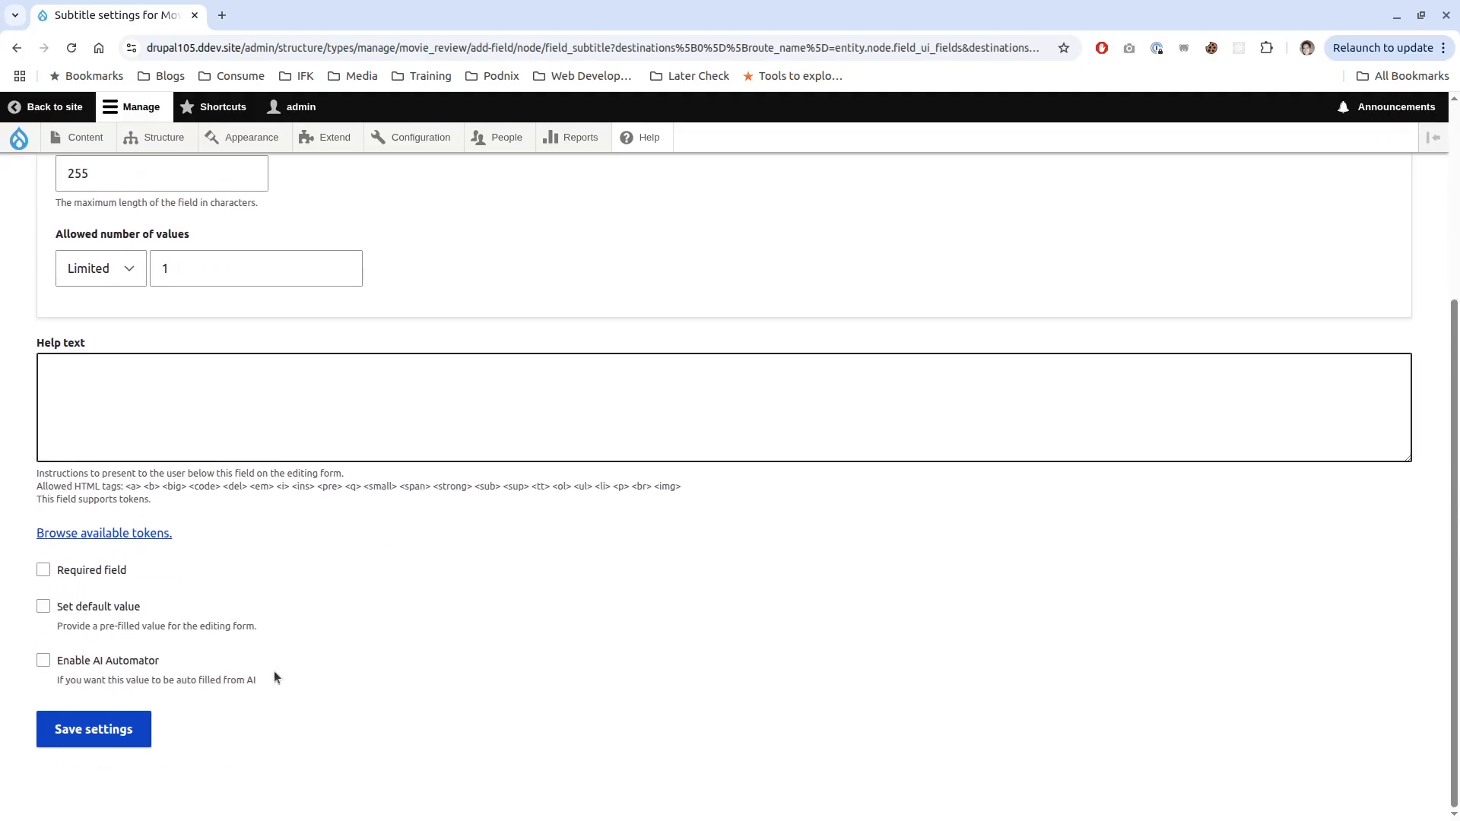
pyautogui.click(76, 729)
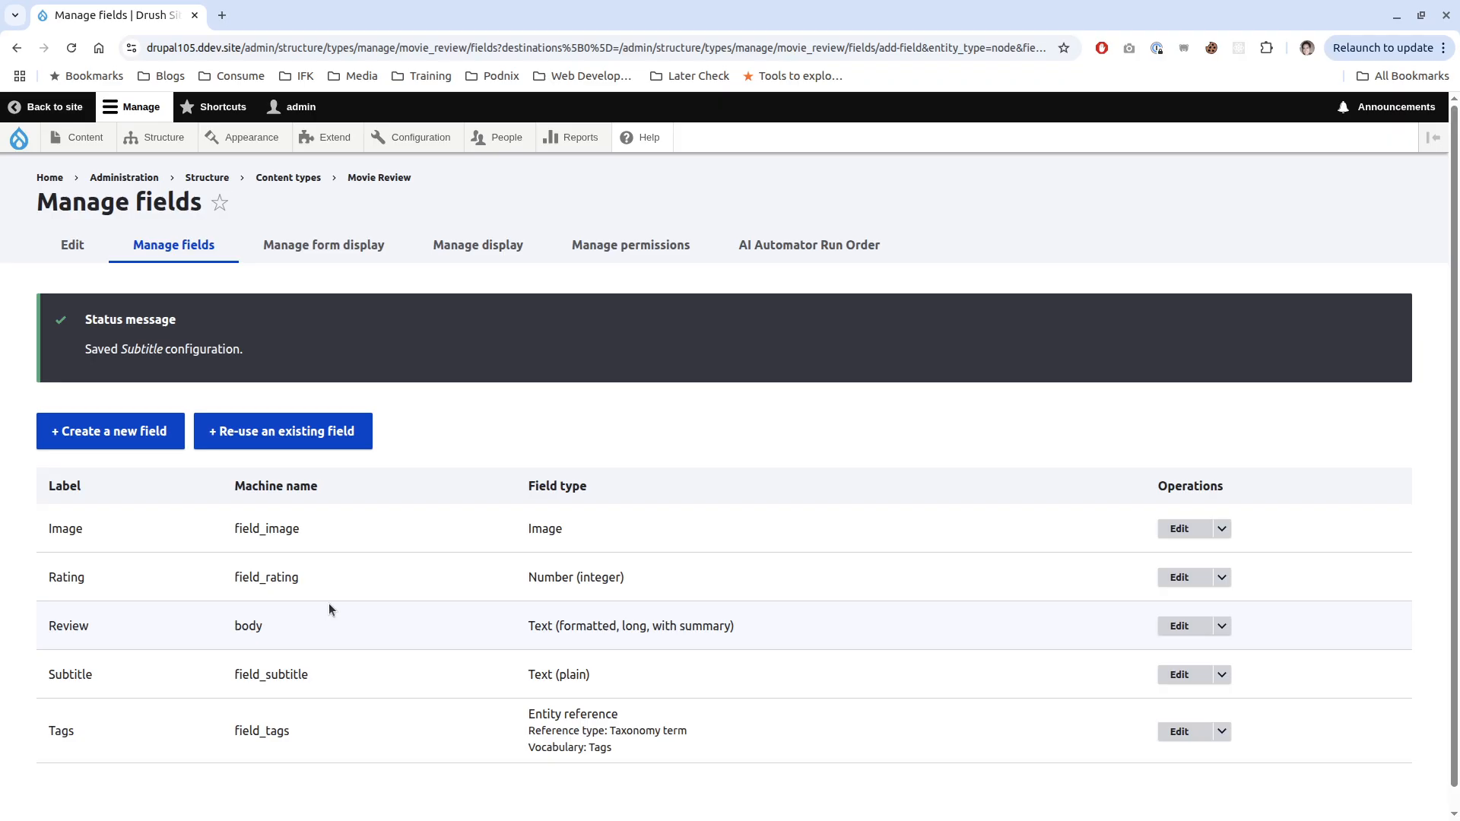
pyautogui.scroll(-1, 328, 609)
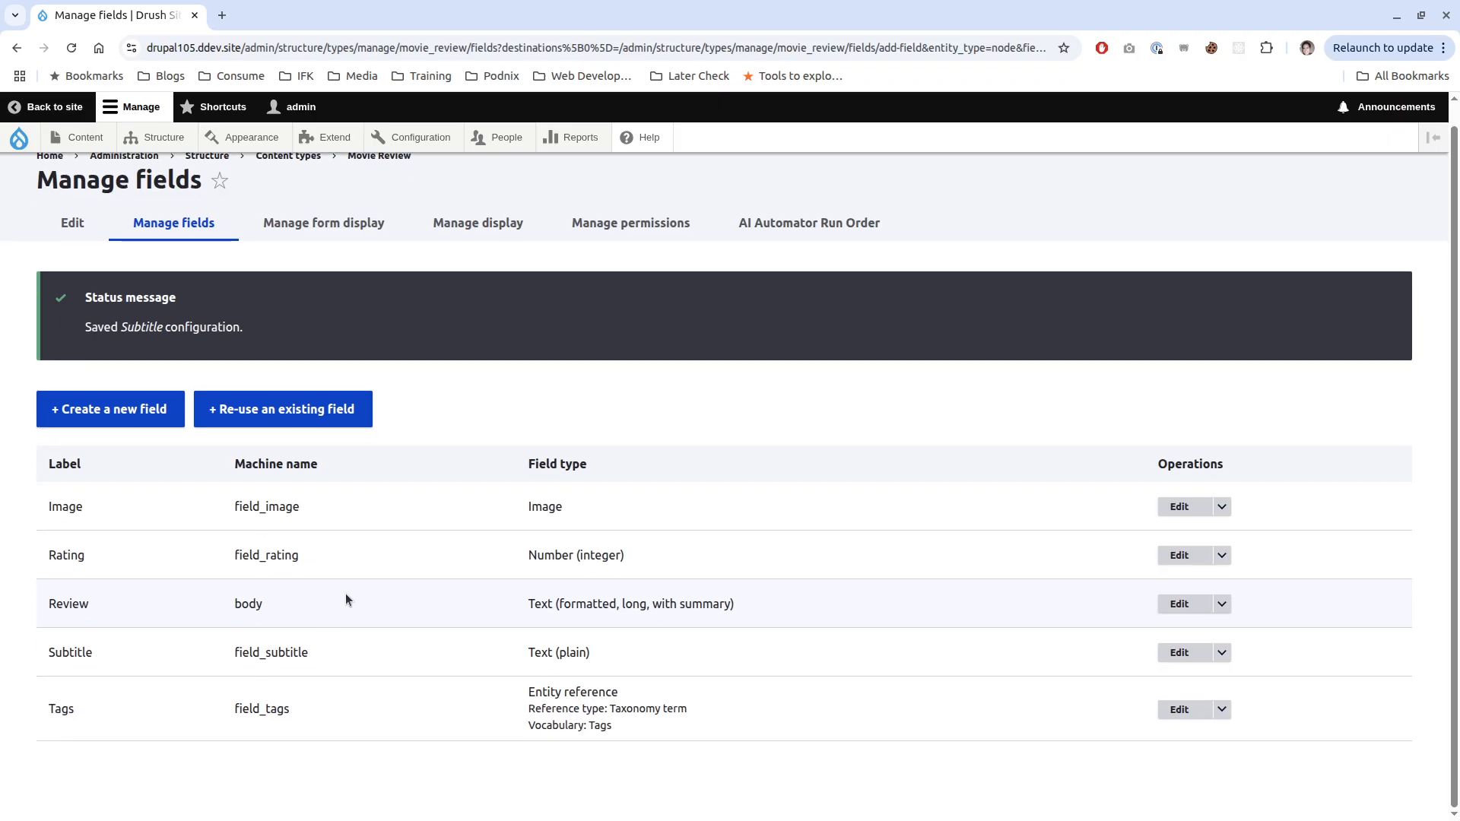
pyautogui.scroll(1, 631, 601)
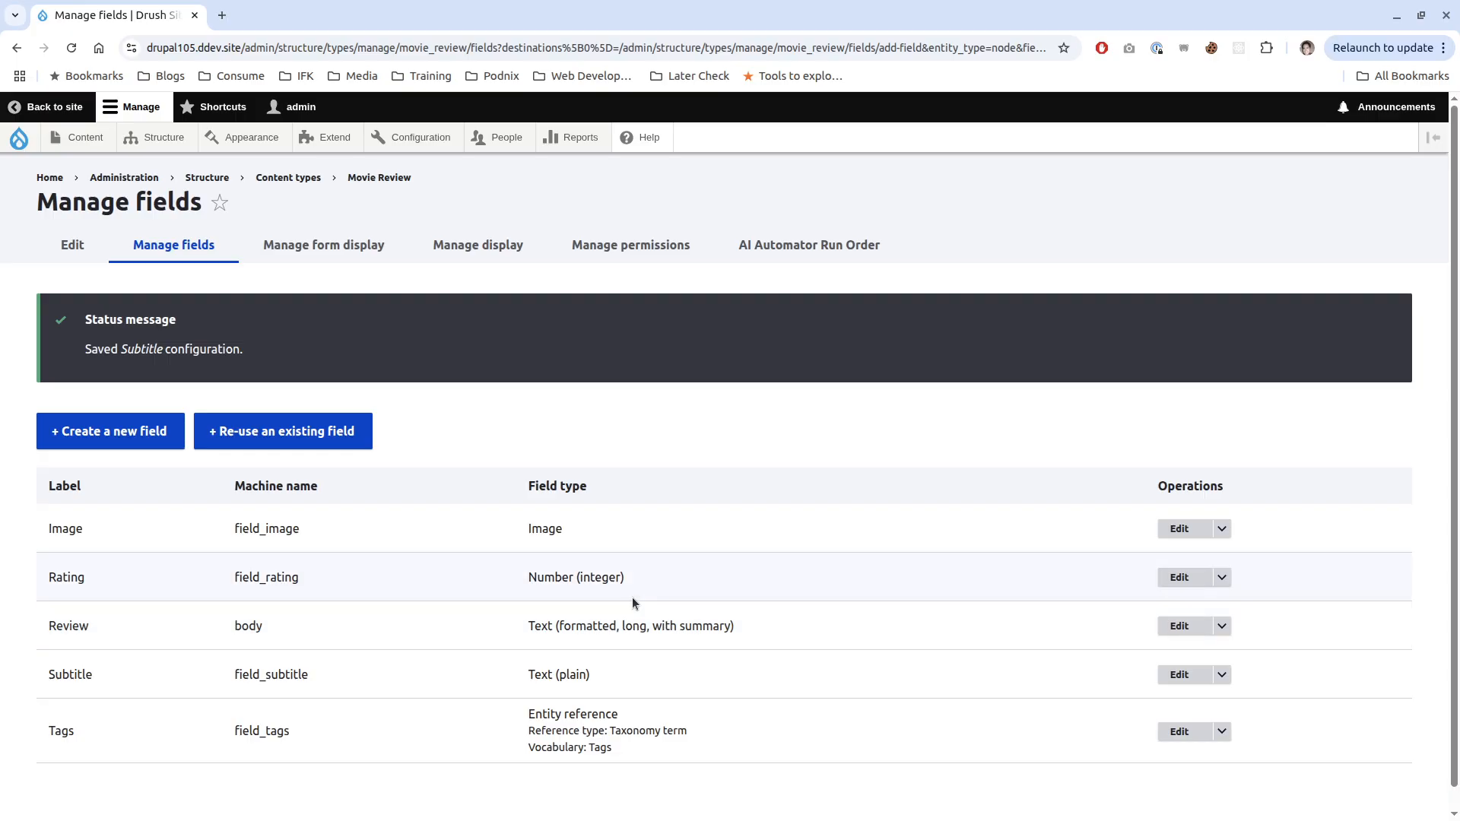
pyautogui.scroll(-1, 632, 596)
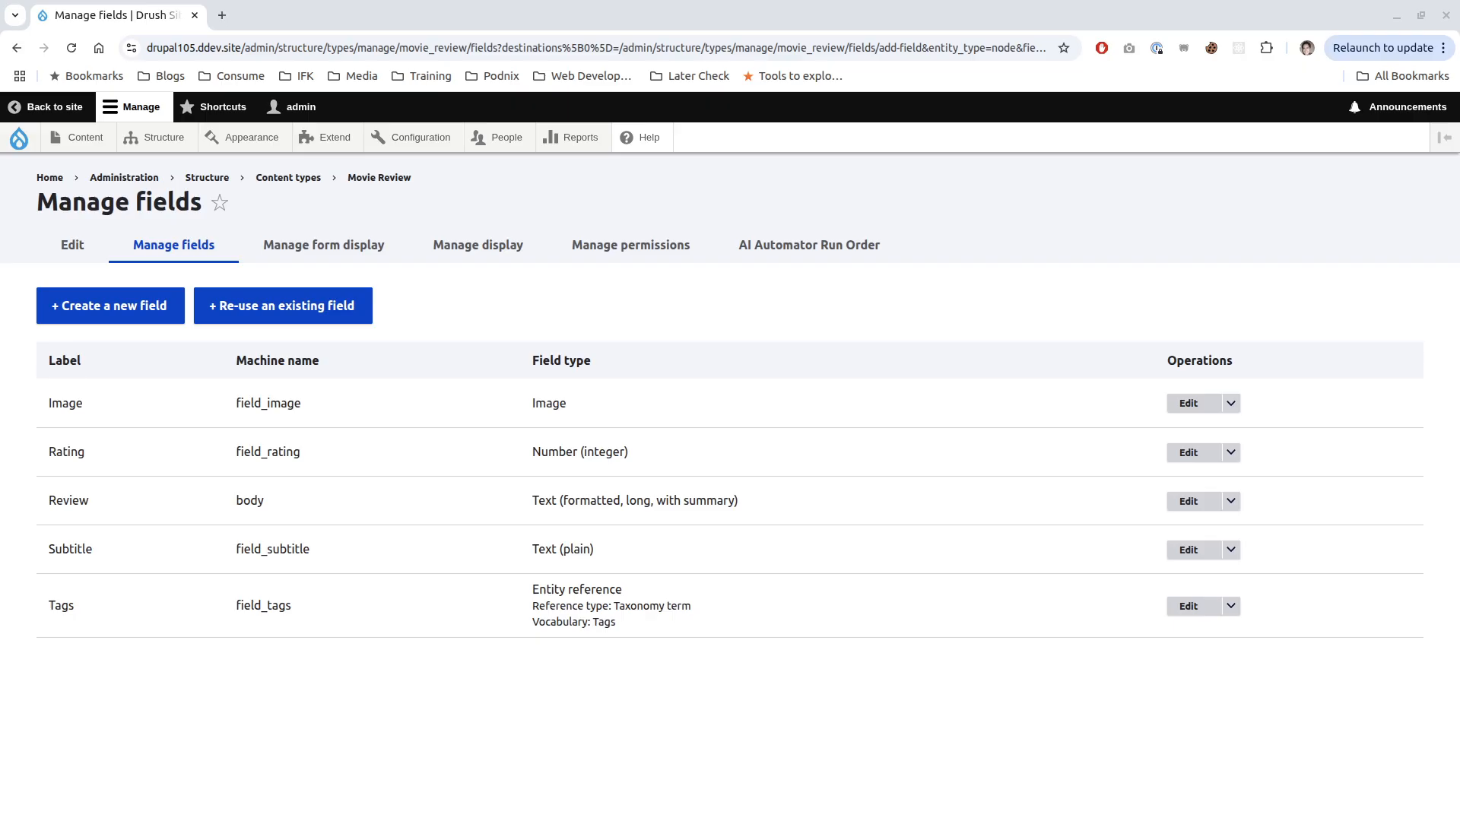
pyautogui.moveTo(79, 137)
pyautogui.moveTo(121, 167)
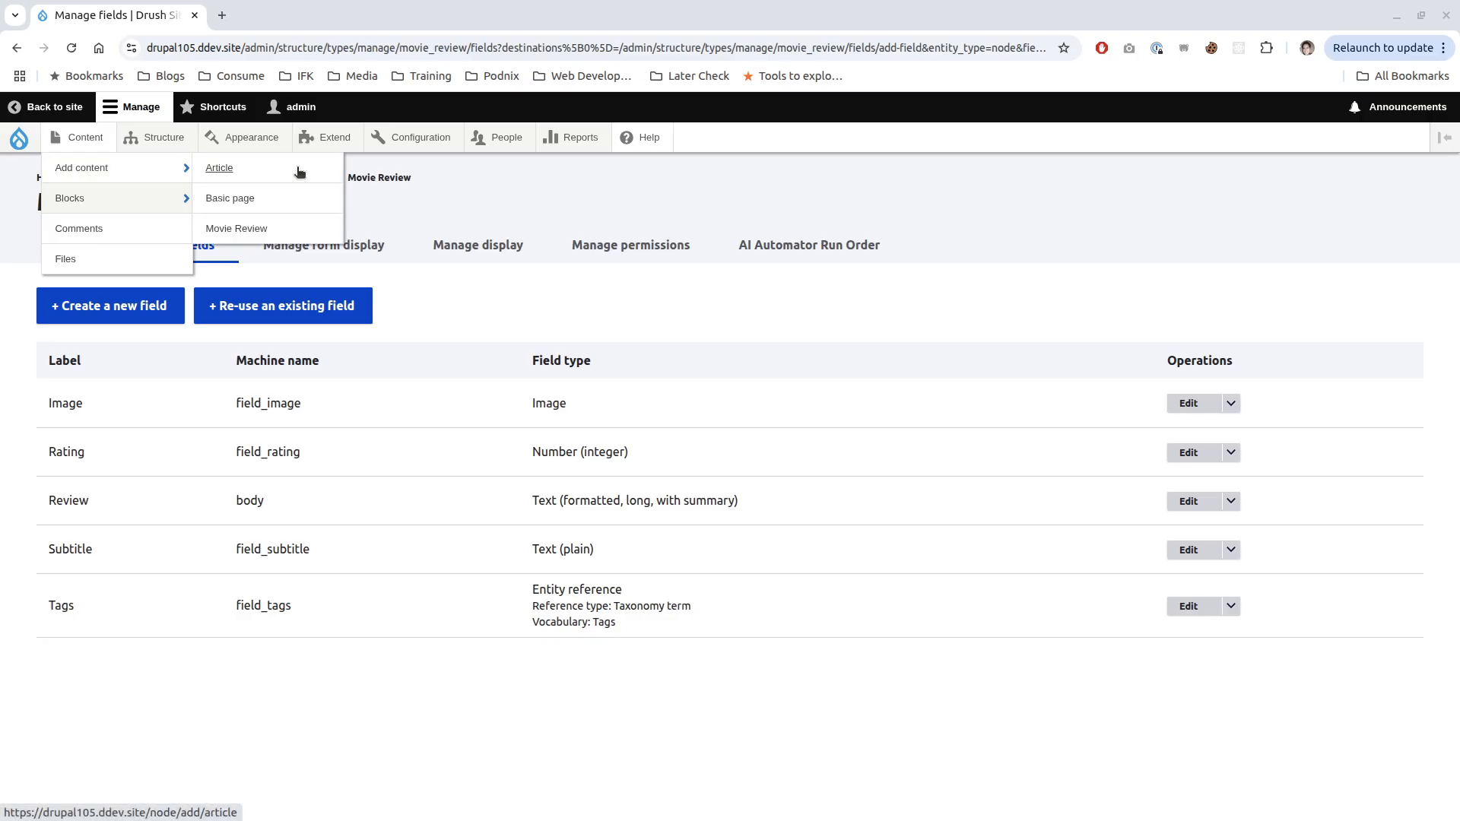
pyautogui.click(251, 228)
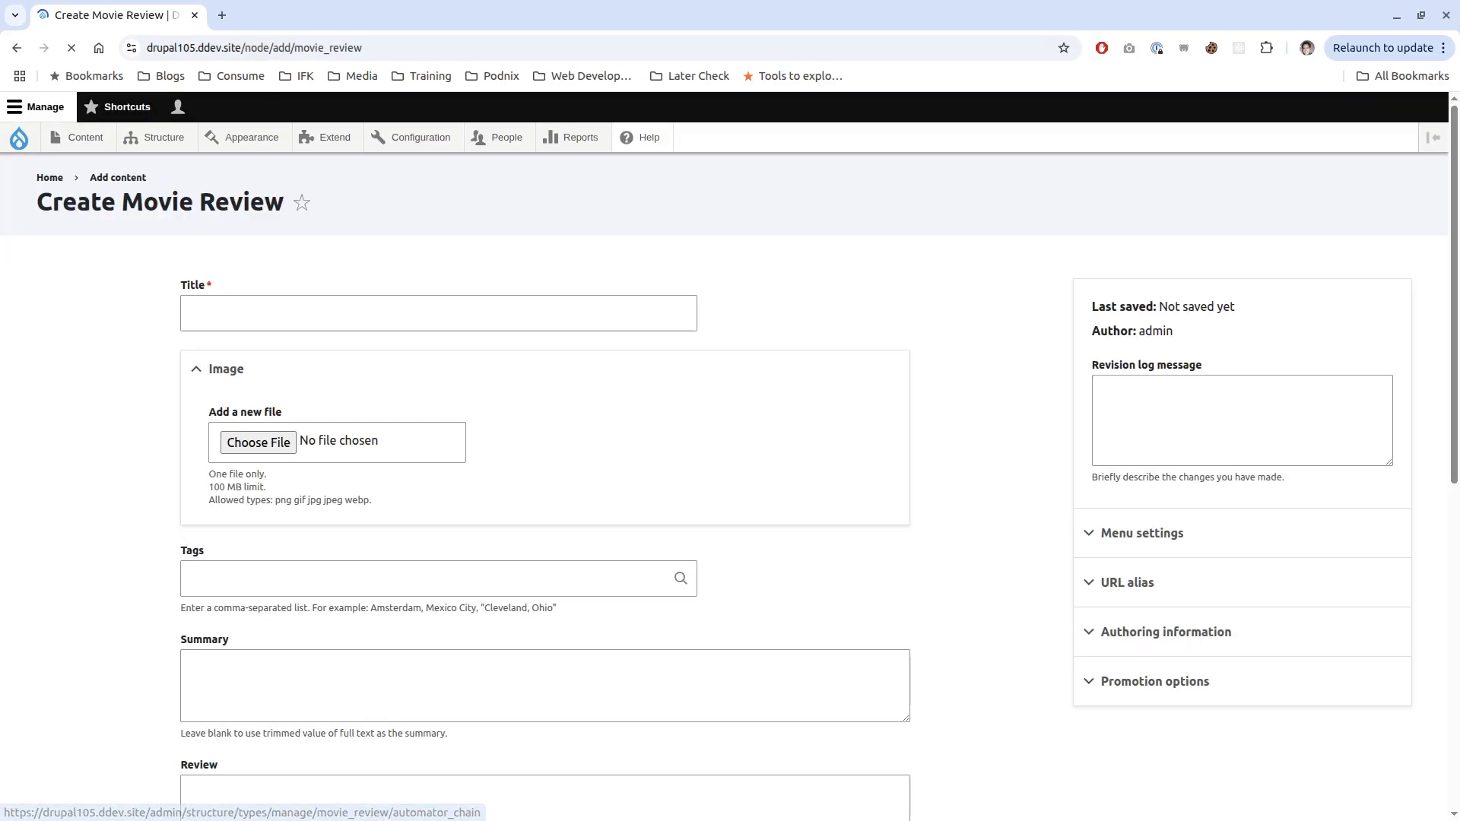
pyautogui.click(511, 326)
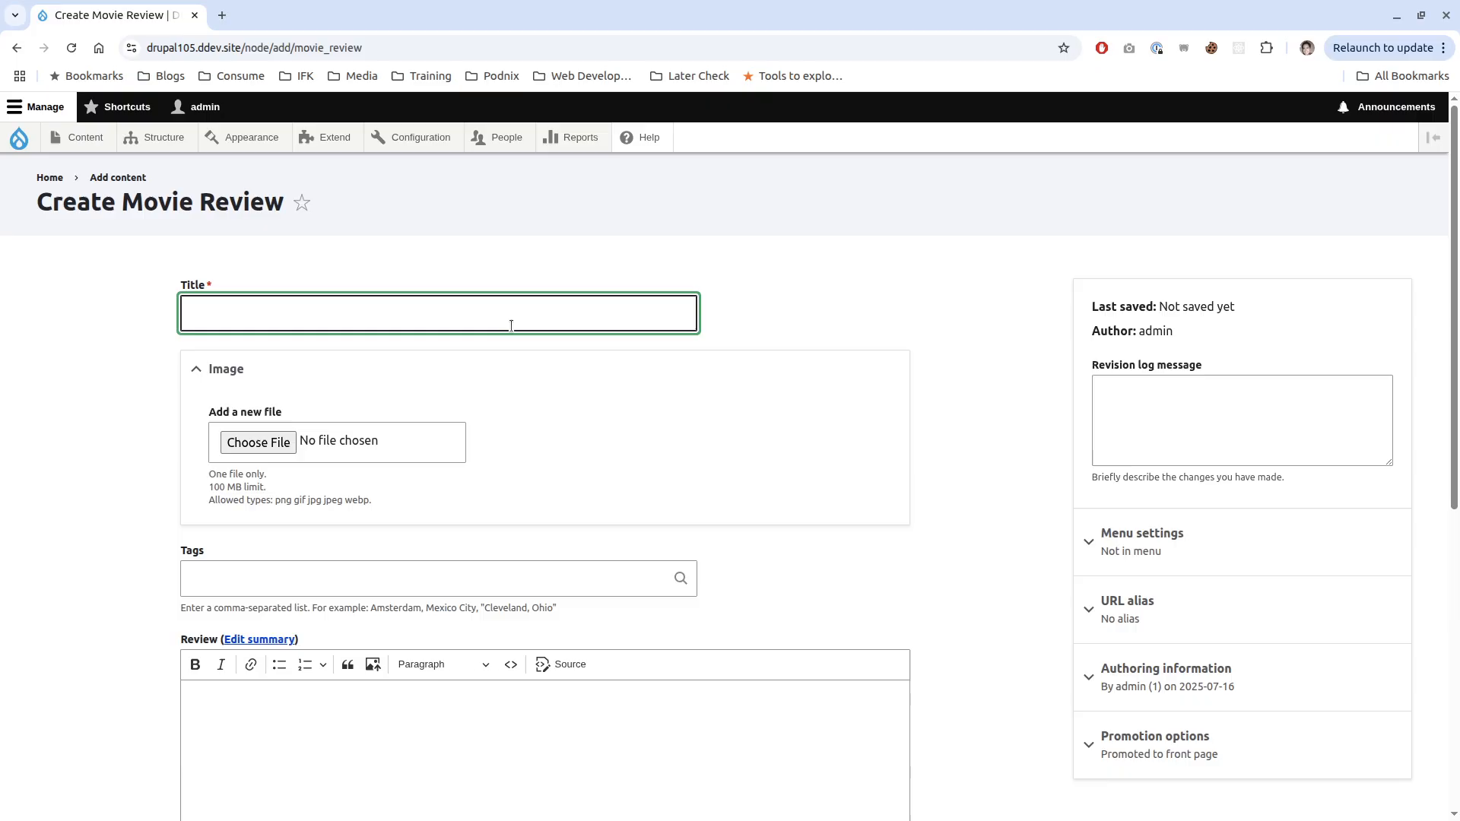
pyautogui.hotkey('alt', 'Left')
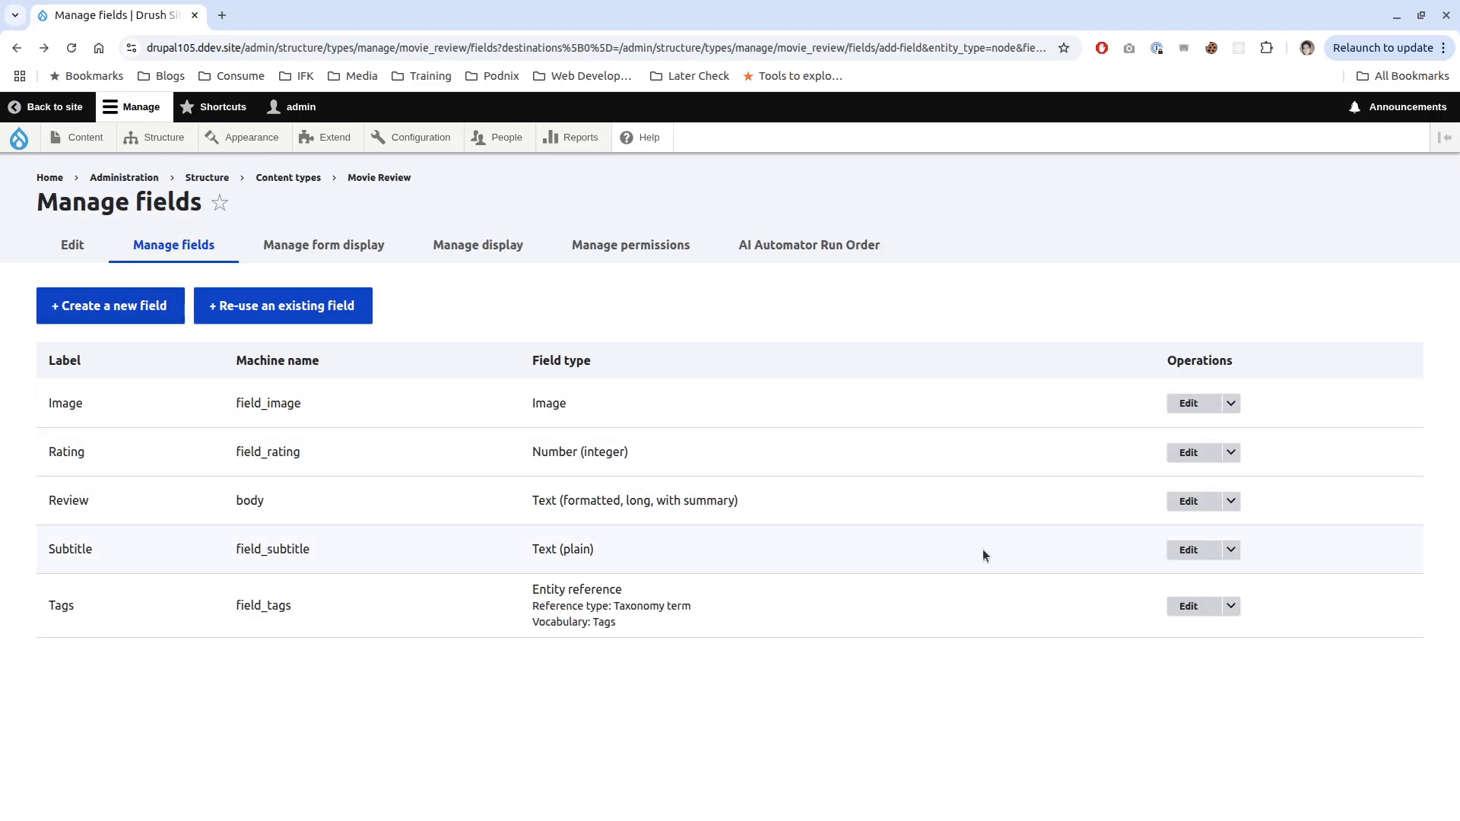
# - Edit the Image field of Movie Review, change one of its options, and save the settings
pyautogui.click(1190, 405)
pyautogui.scroll(-15, 372, 586)
pyautogui.click(114, 554)
pyautogui.click(54, 730)
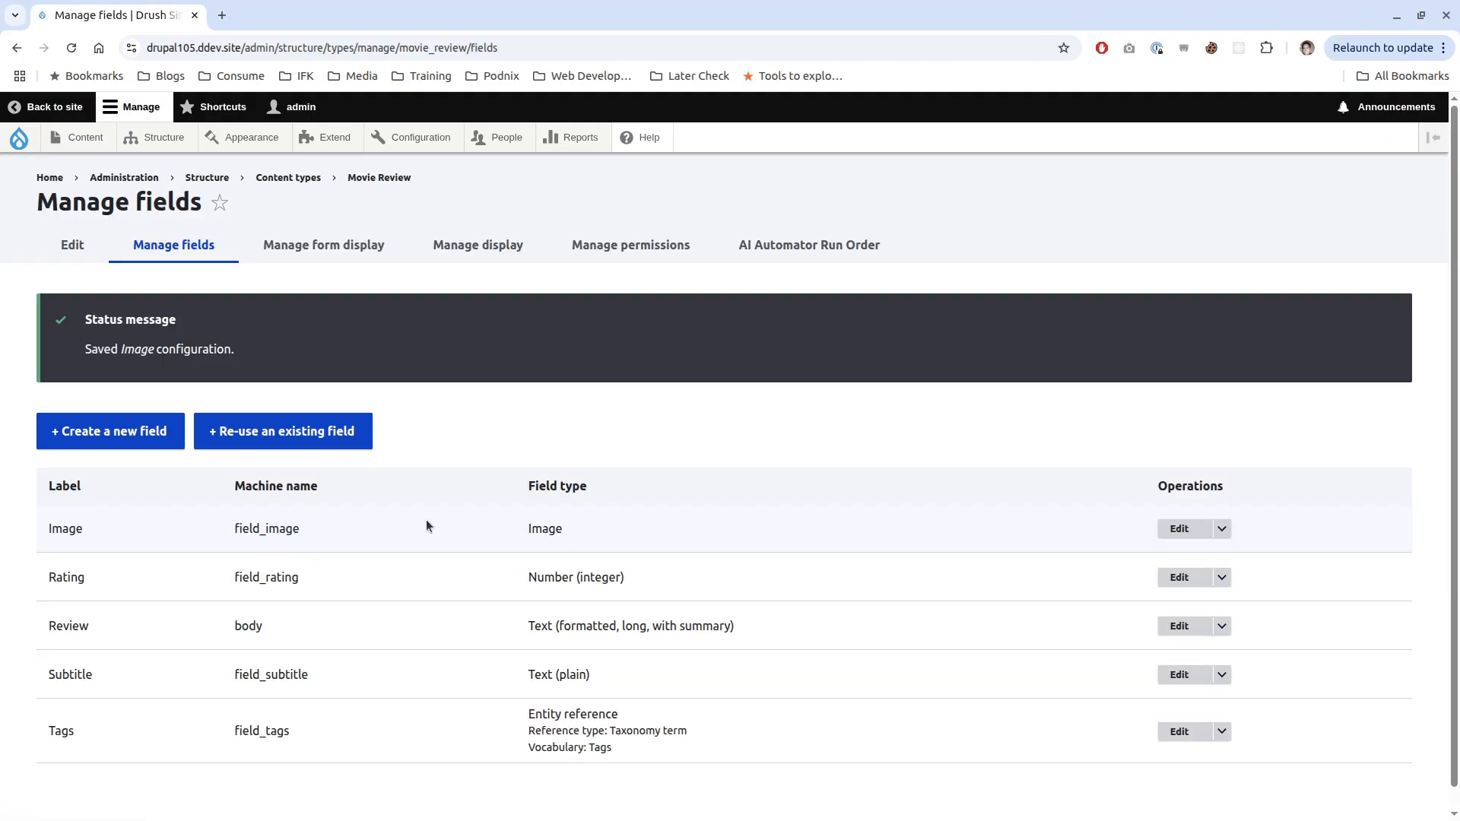
pyautogui.moveTo(423, 143)
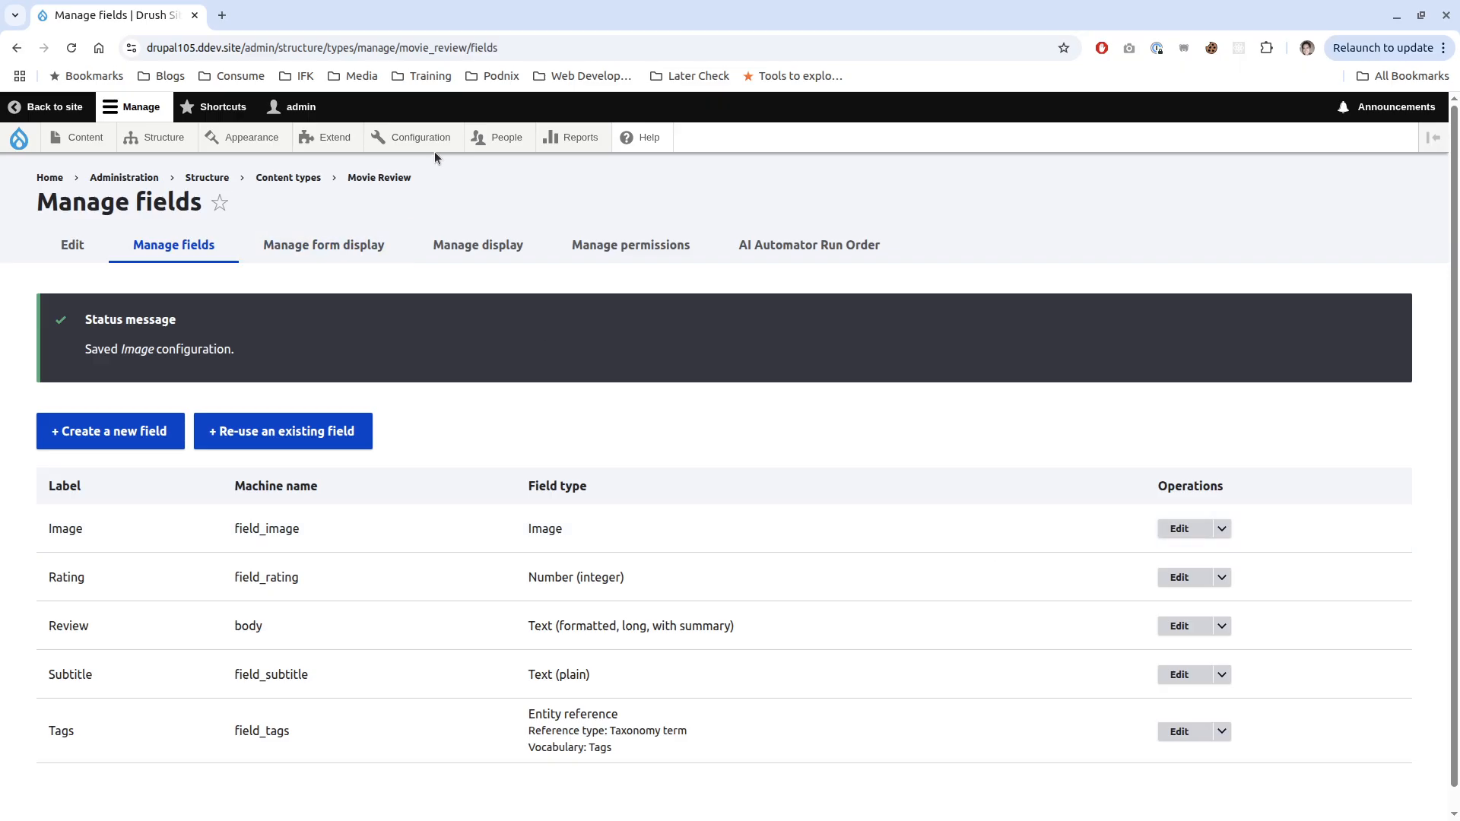
pyautogui.moveTo(447, 421)
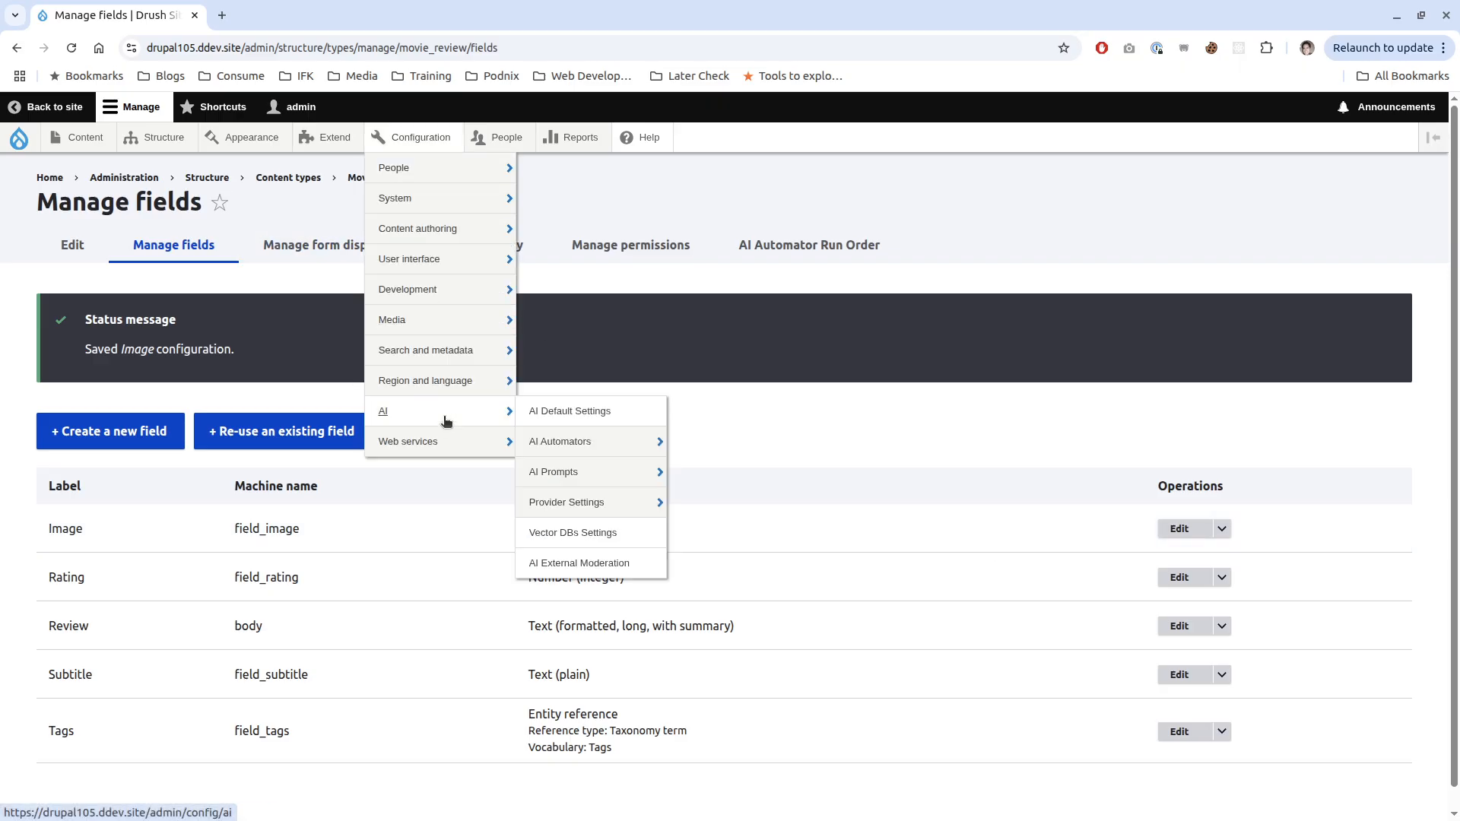
pyautogui.moveTo(86, 138)
pyautogui.moveTo(152, 169)
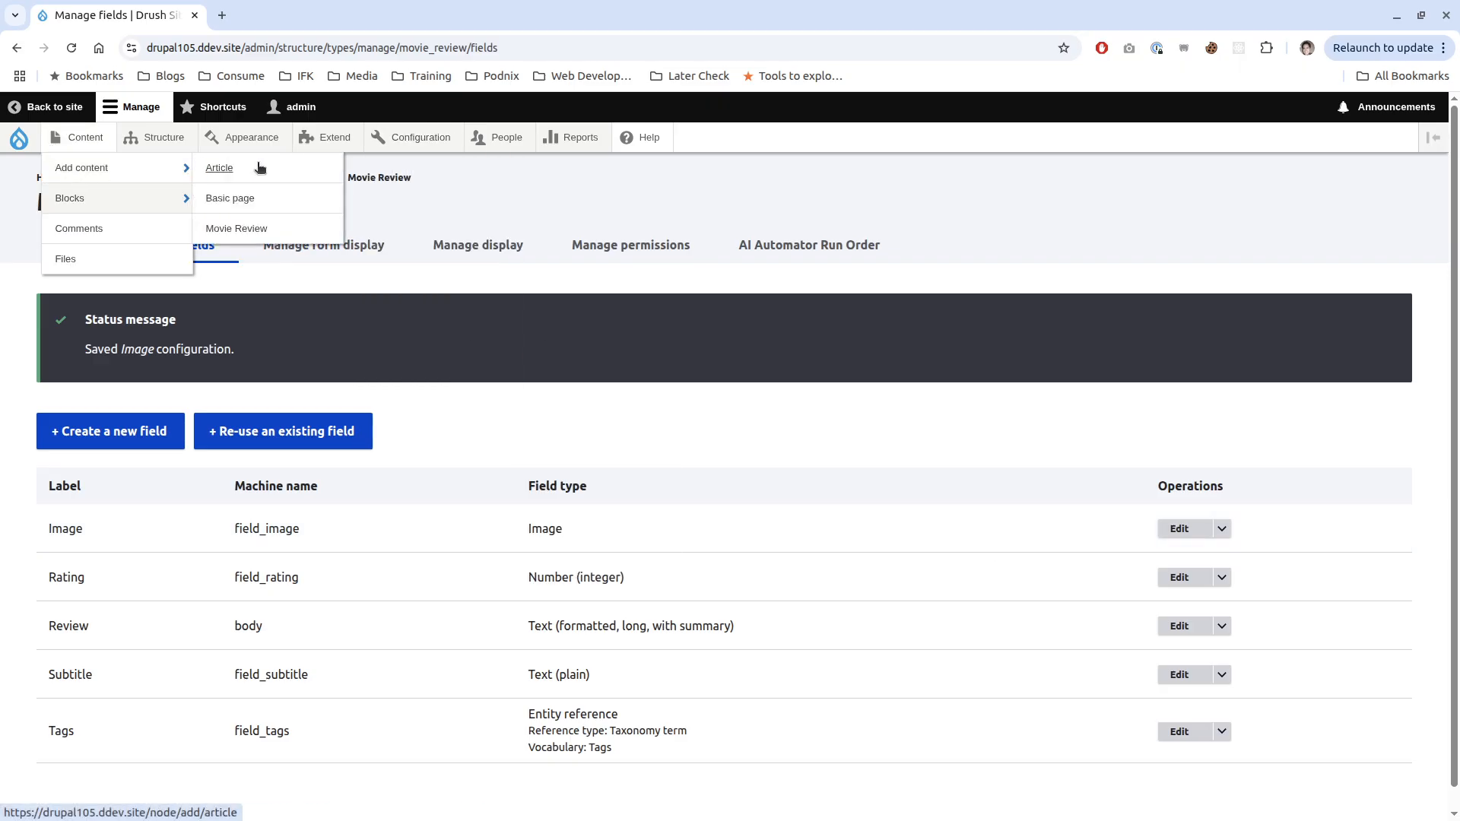
pyautogui.click(263, 227)
pyautogui.click(288, 305)
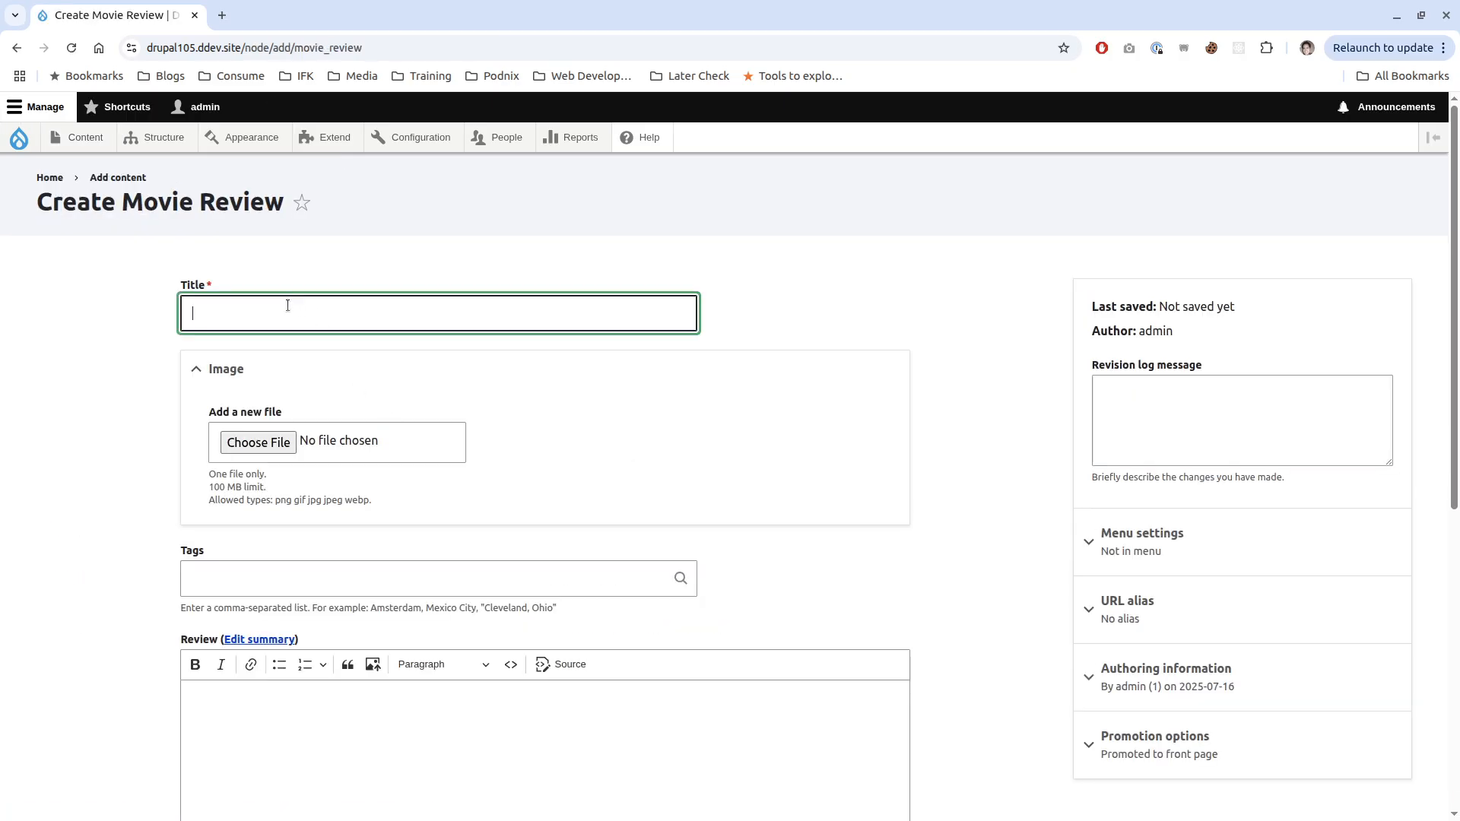
pyautogui.write('Superman 202')
pyautogui.hotkey('alt', 'Left')
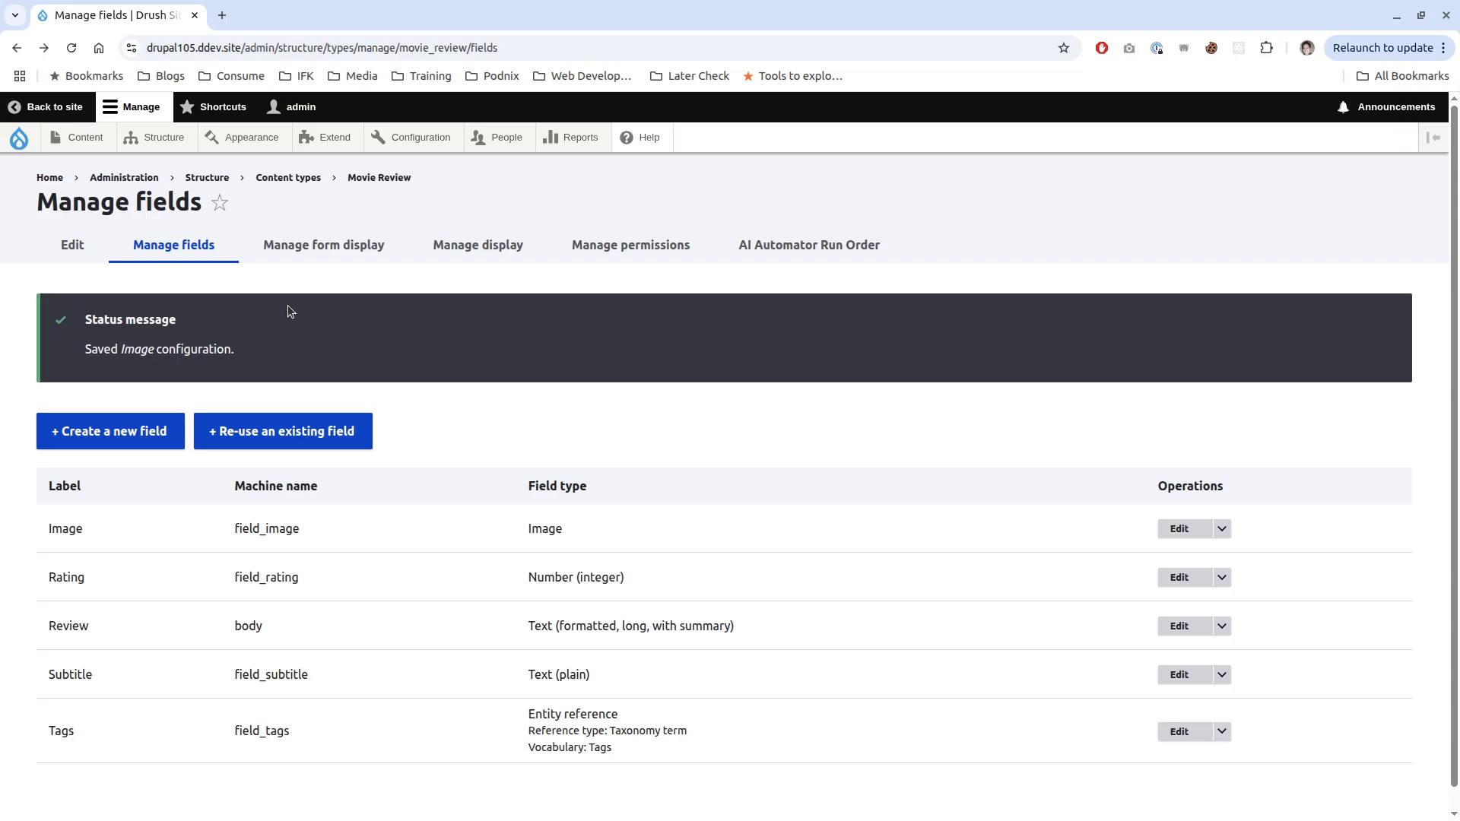
# - Reorder the Movie Review form display to Title, Subtitle, Image, Review, Rating, Tags, and save it
pyautogui.click(324, 245)
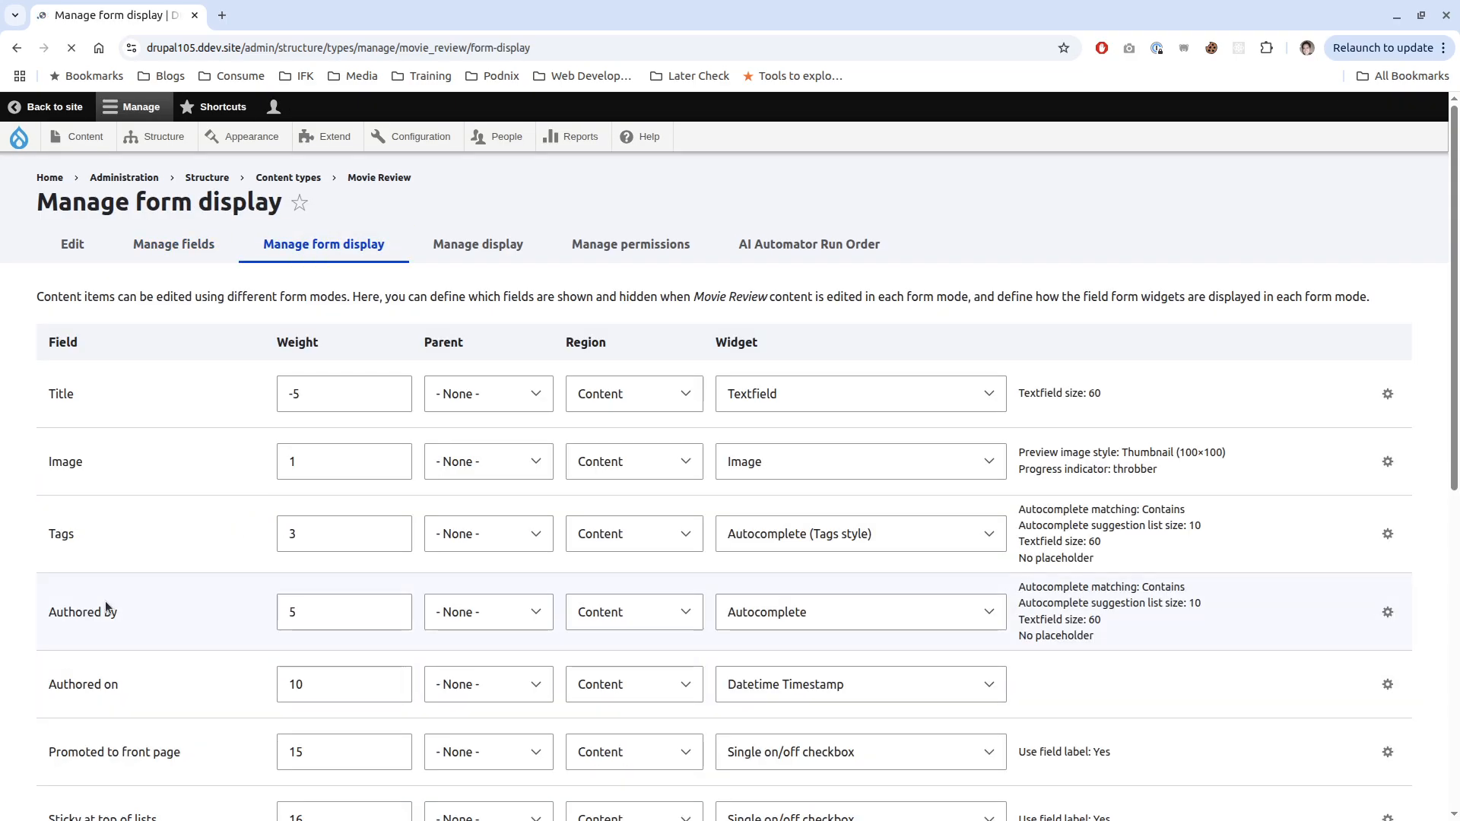
pyautogui.scroll(-4, 70, 674)
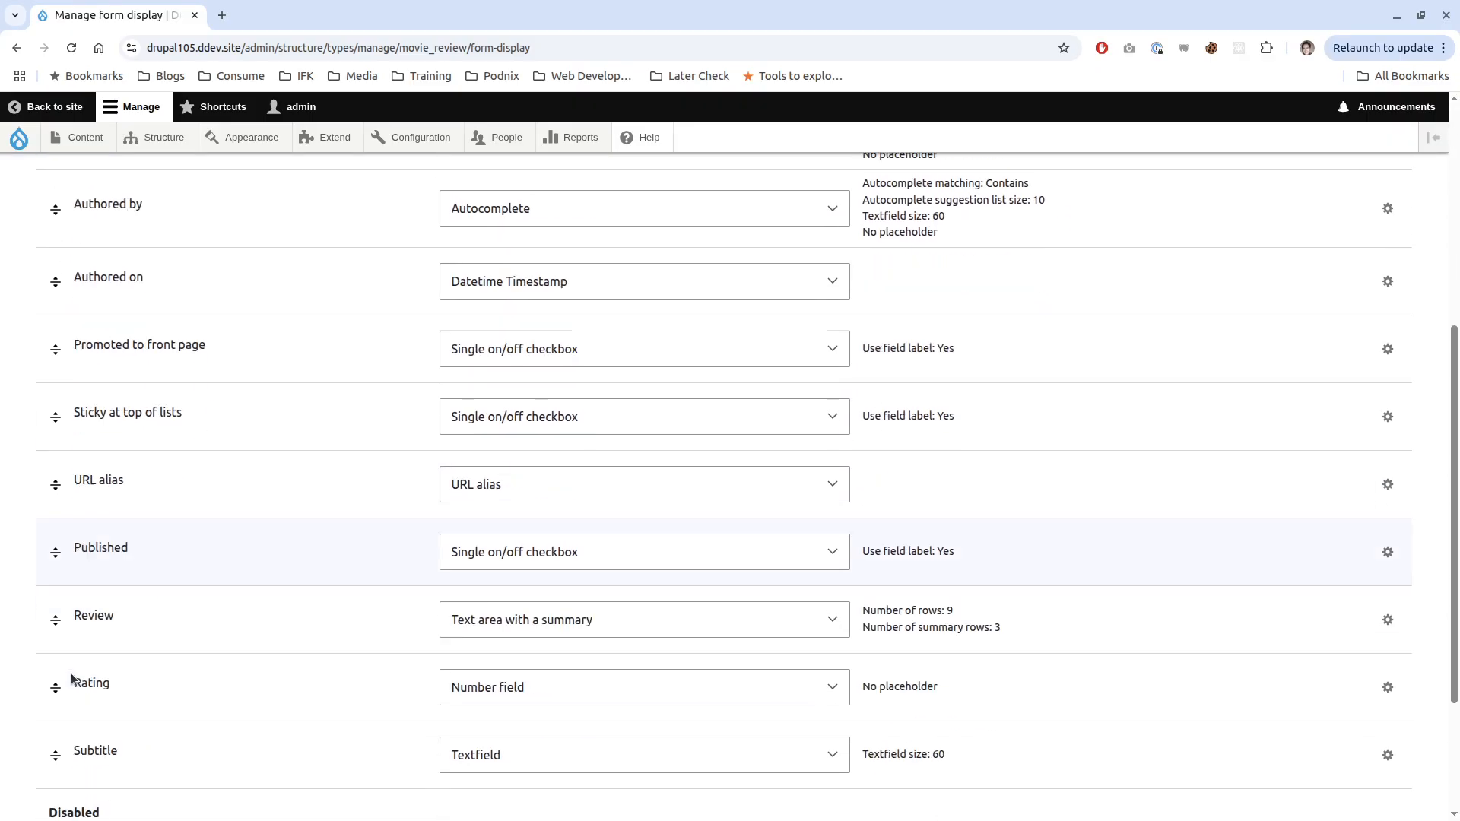
pyautogui.moveTo(55, 713); pyautogui.dragTo(76, 358)
pyautogui.scroll(-7, 53, 456)
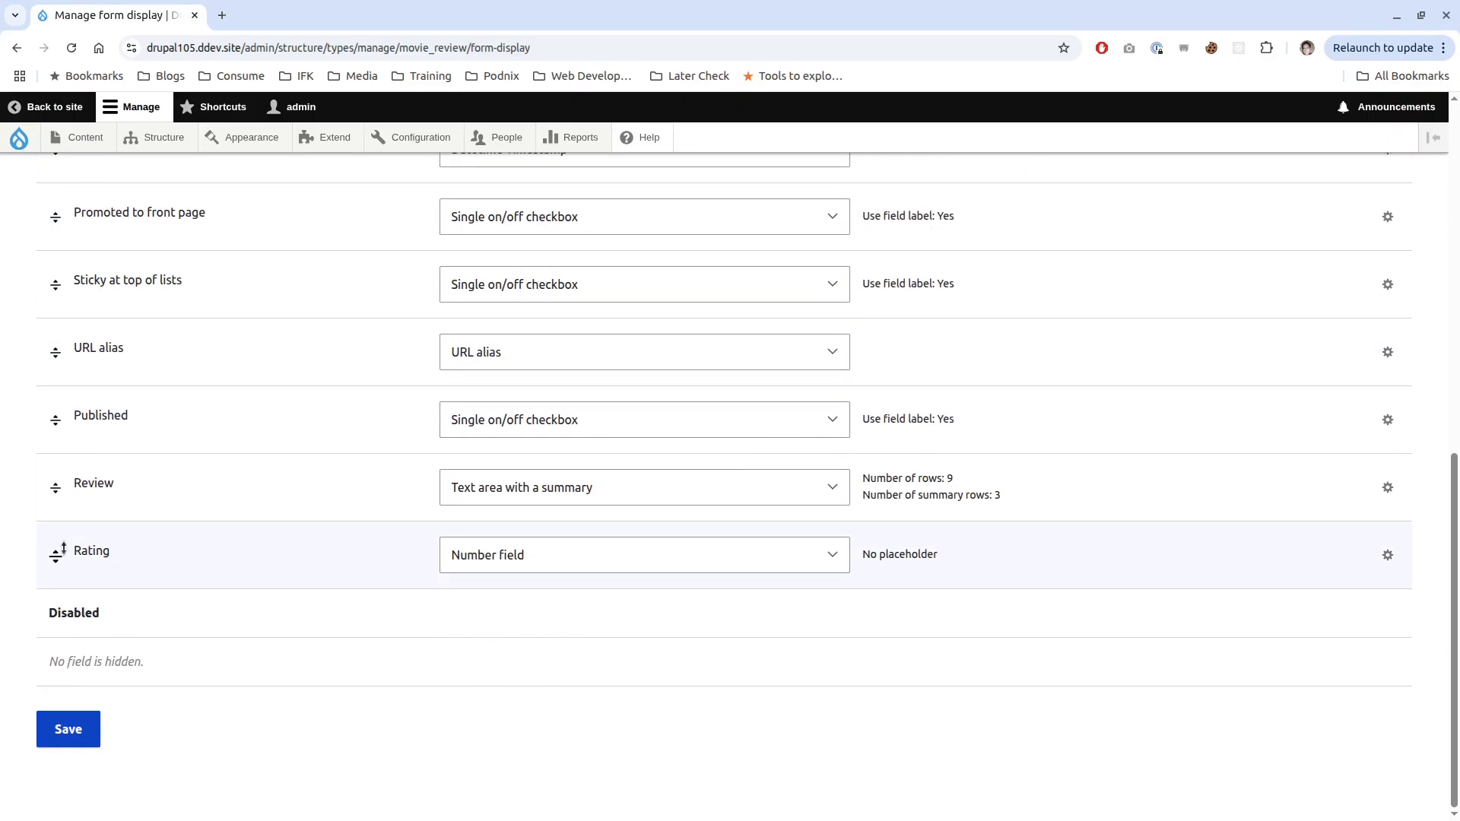
pyautogui.moveTo(58, 494); pyautogui.dragTo(51, 383)
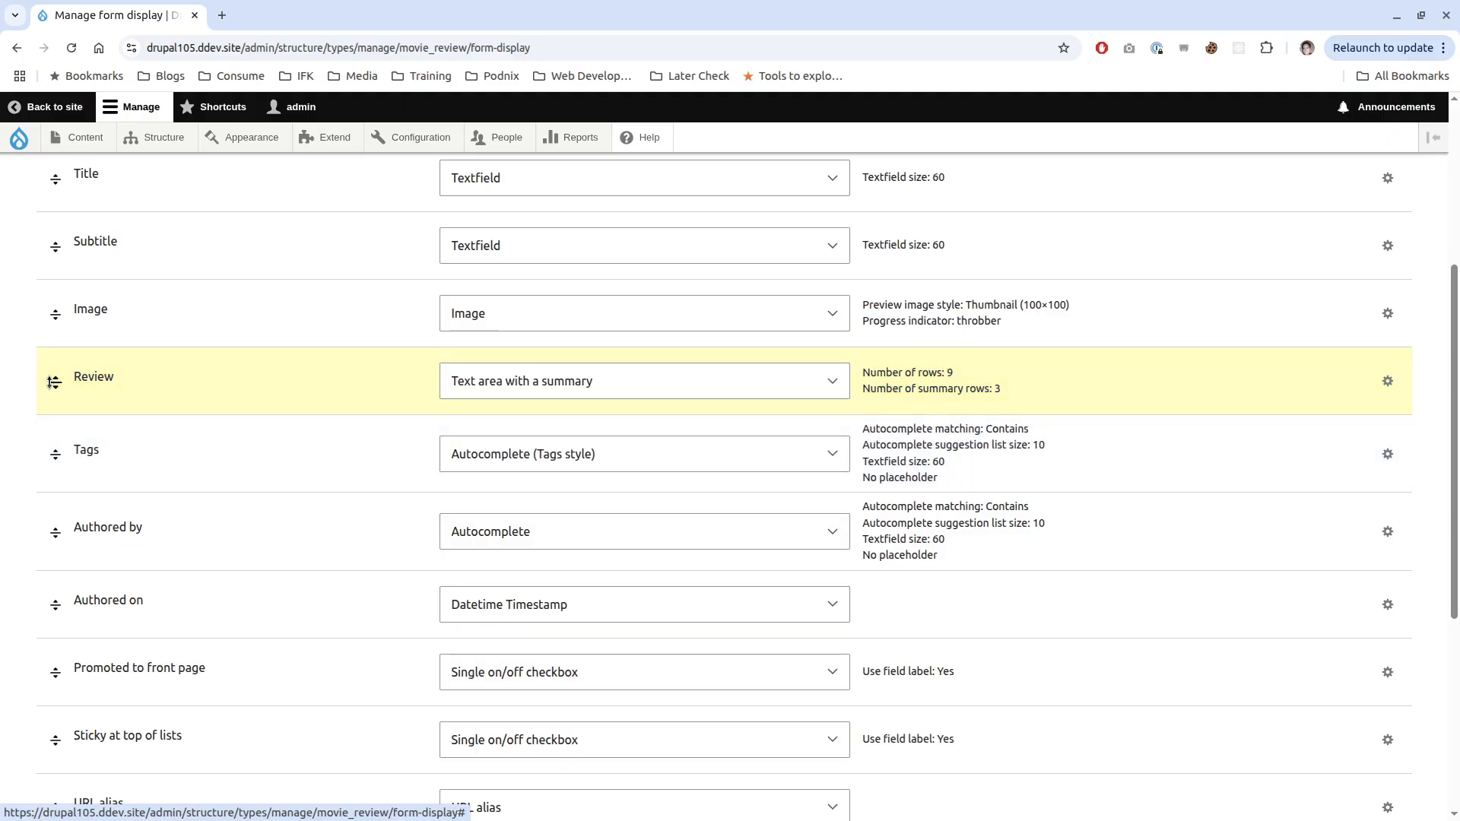
pyautogui.scroll(-4, 51, 383)
pyautogui.moveTo(55, 666); pyautogui.dragTo(70, 481)
pyautogui.scroll(-5, 76, 532)
pyautogui.click(68, 728)
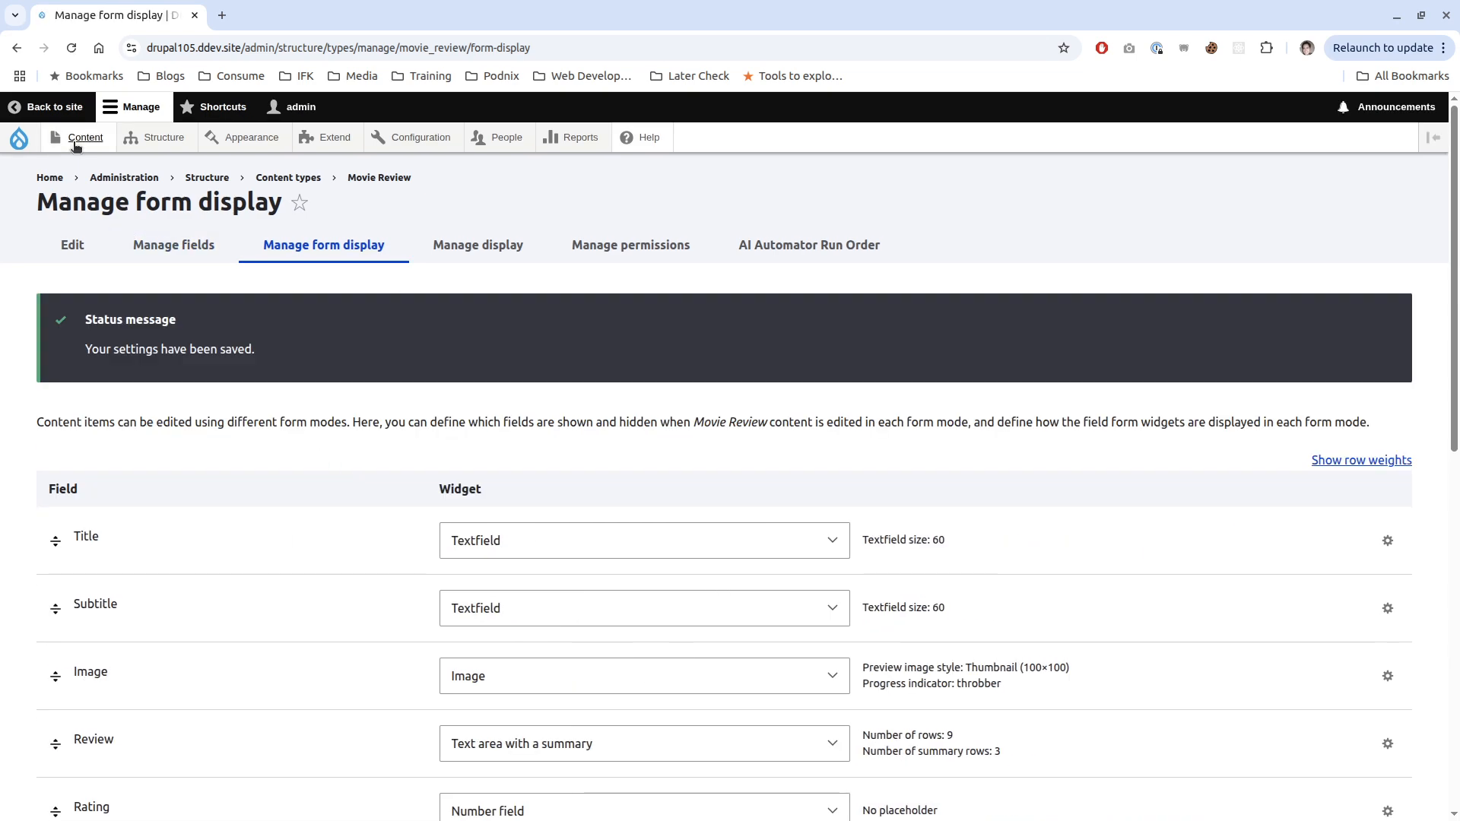
# - Start a new Movie Review content item and title it Superman
pyautogui.moveTo(80, 137)
pyautogui.moveTo(114, 167)
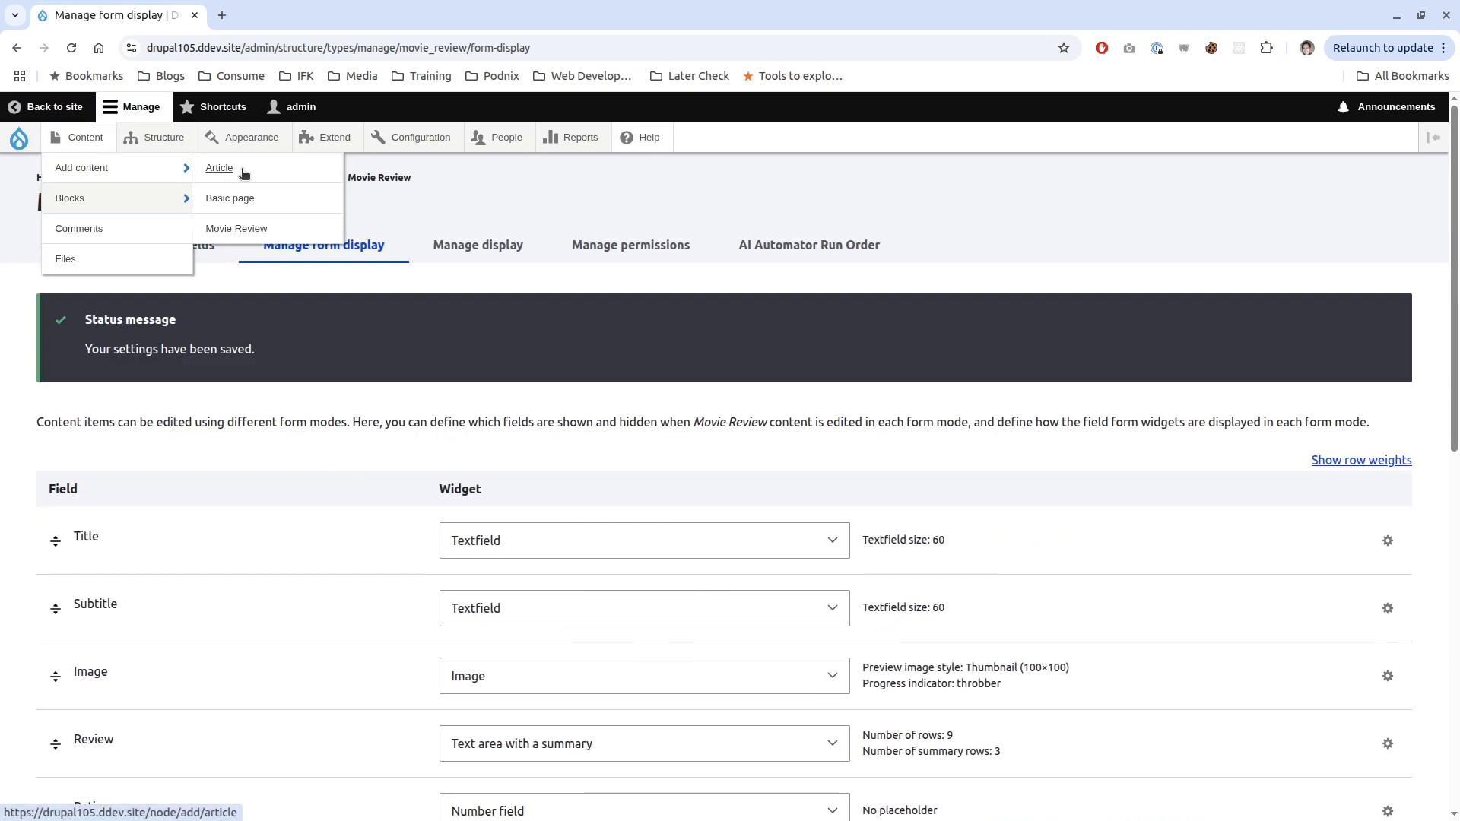
pyautogui.click(240, 228)
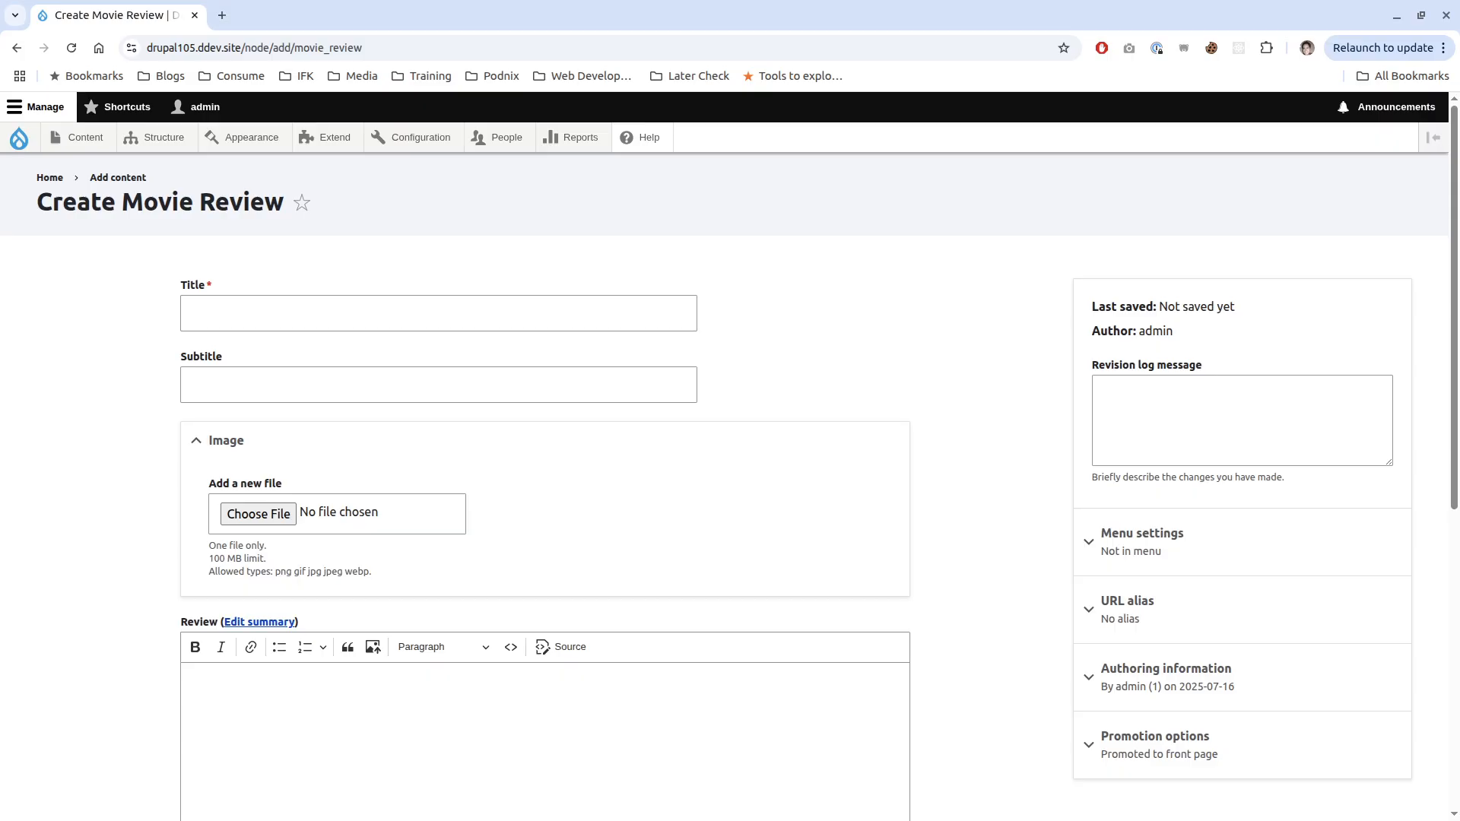
pyautogui.click(238, 313)
pyautogui.write('Superman')
# - Fill the Review body with the first four paragraphs of the Superman review, copied from the source text in another window
pyautogui.scroll(-1, 76, 523)
pyautogui.scroll(-4, 76, 524)
pyautogui.click(439, 600)
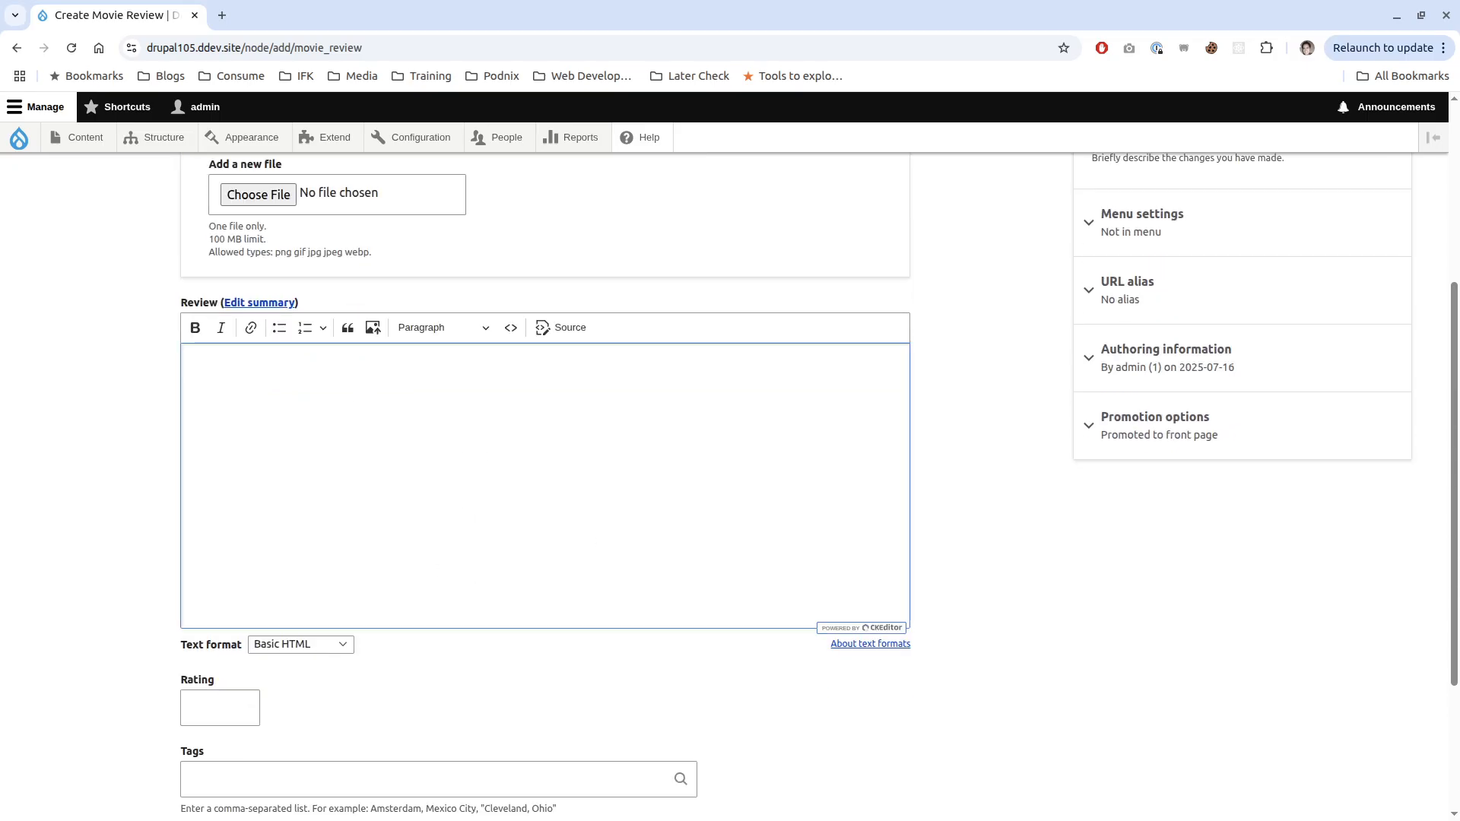
pyautogui.hotkey('alt', 'Tab')
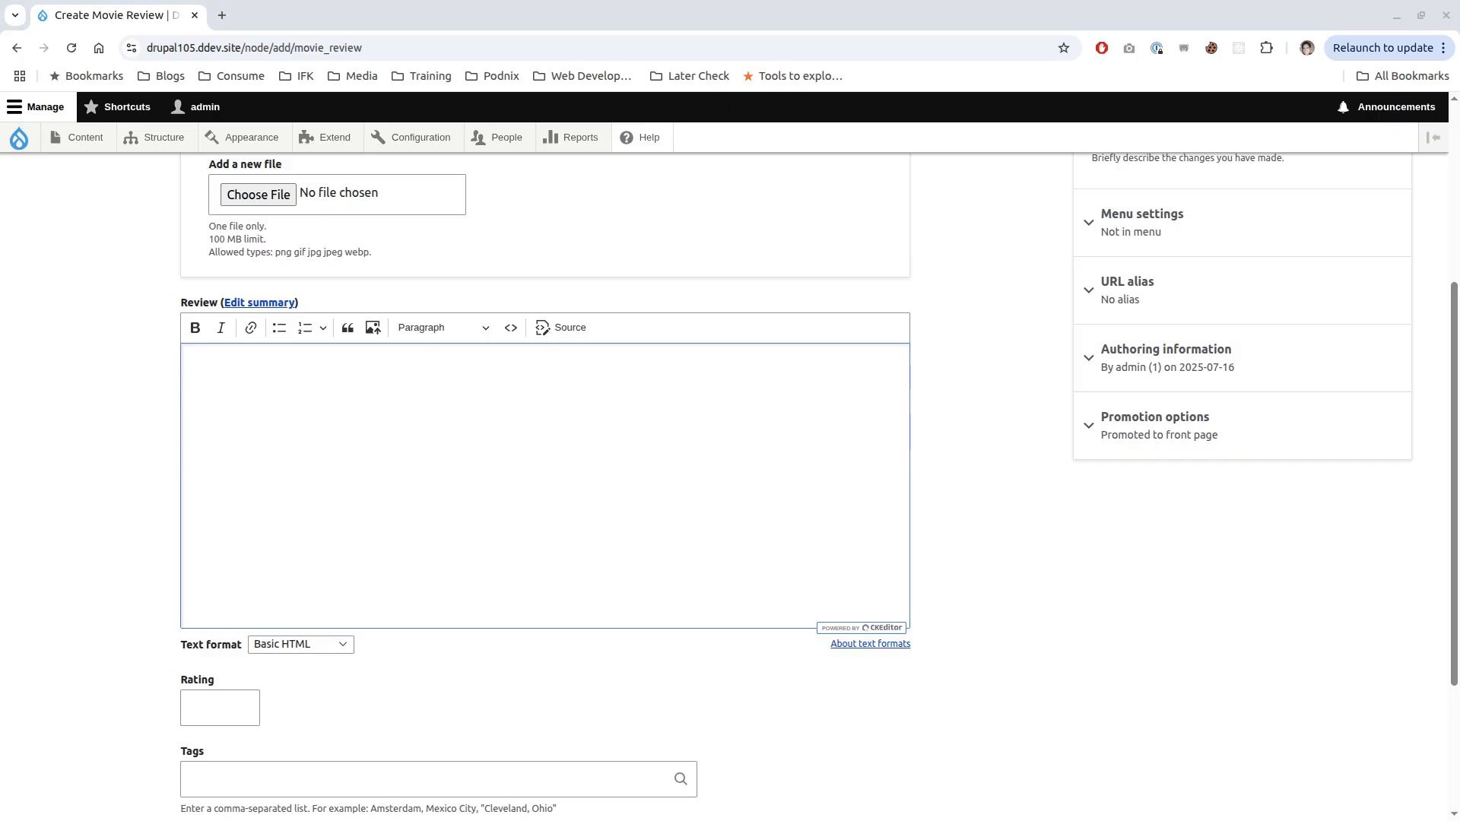
pyautogui.scroll(2, 989, 436)
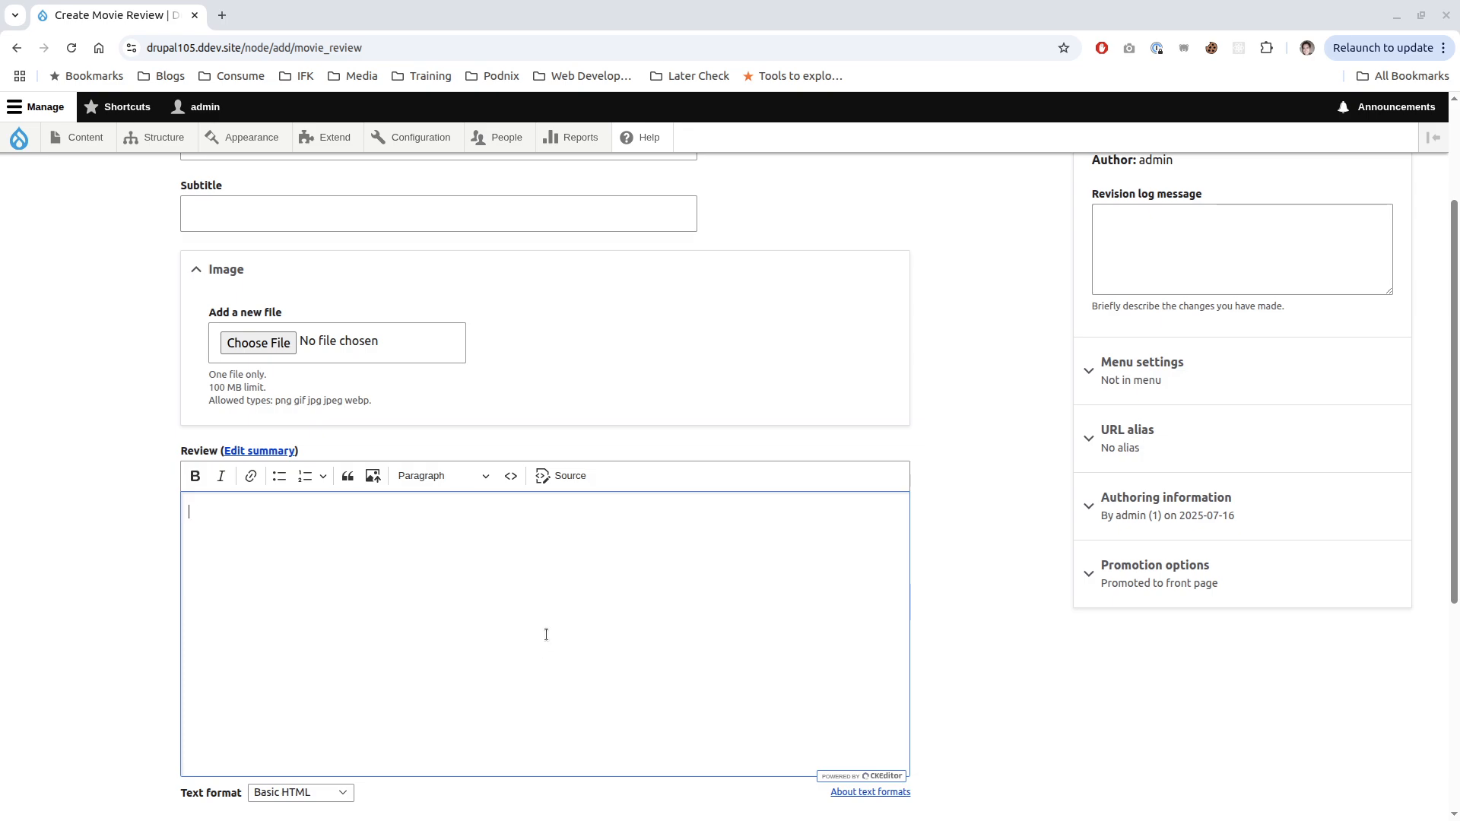
pyautogui.scroll(-2, 546, 635)
pyautogui.scroll(3, 532, 380)
pyautogui.hotkey('ctrl', 'v')
pyautogui.scroll(-3, 509, 477)
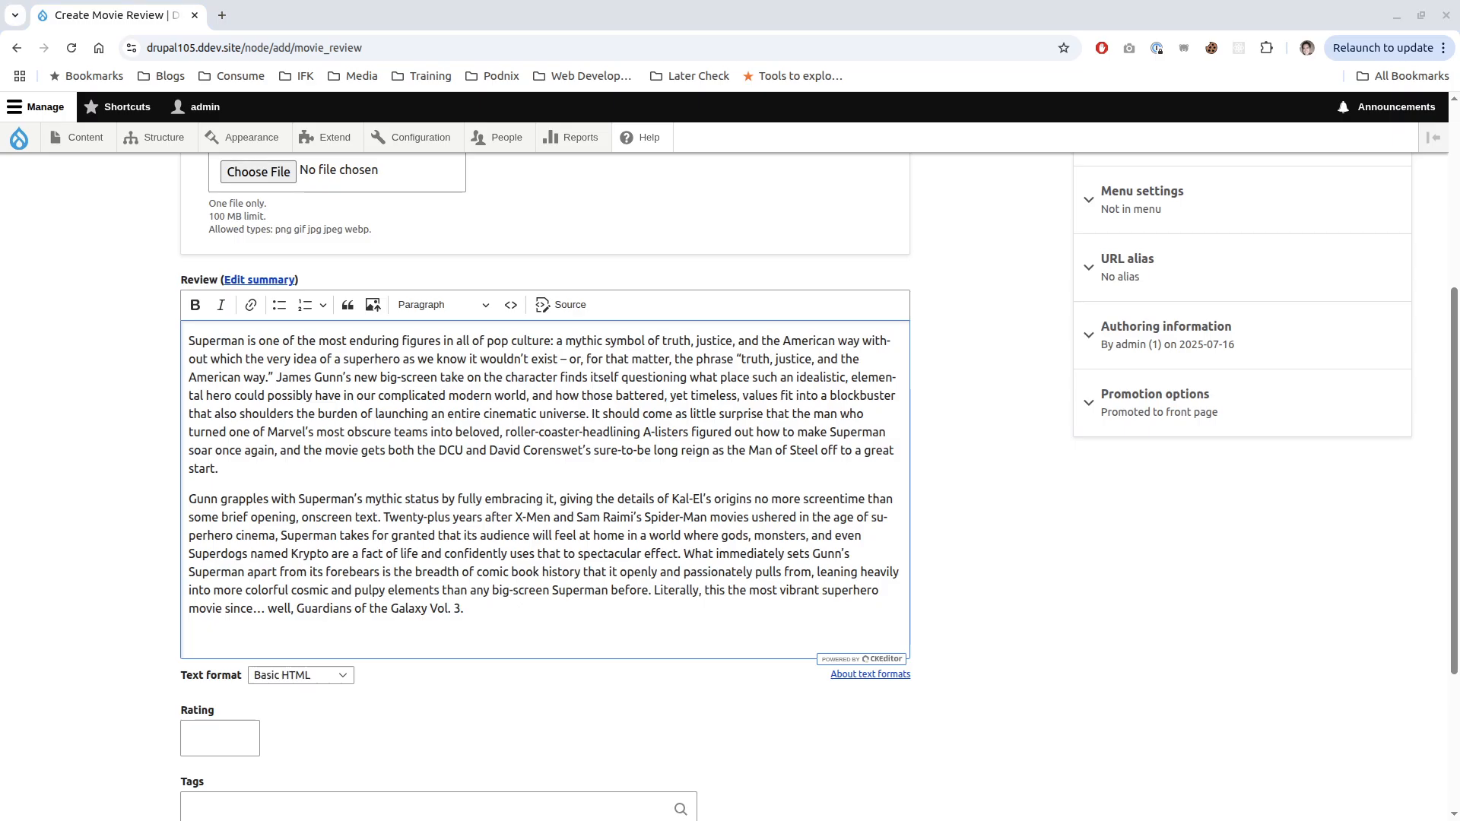
pyautogui.hotkey('ctrl', 'v')
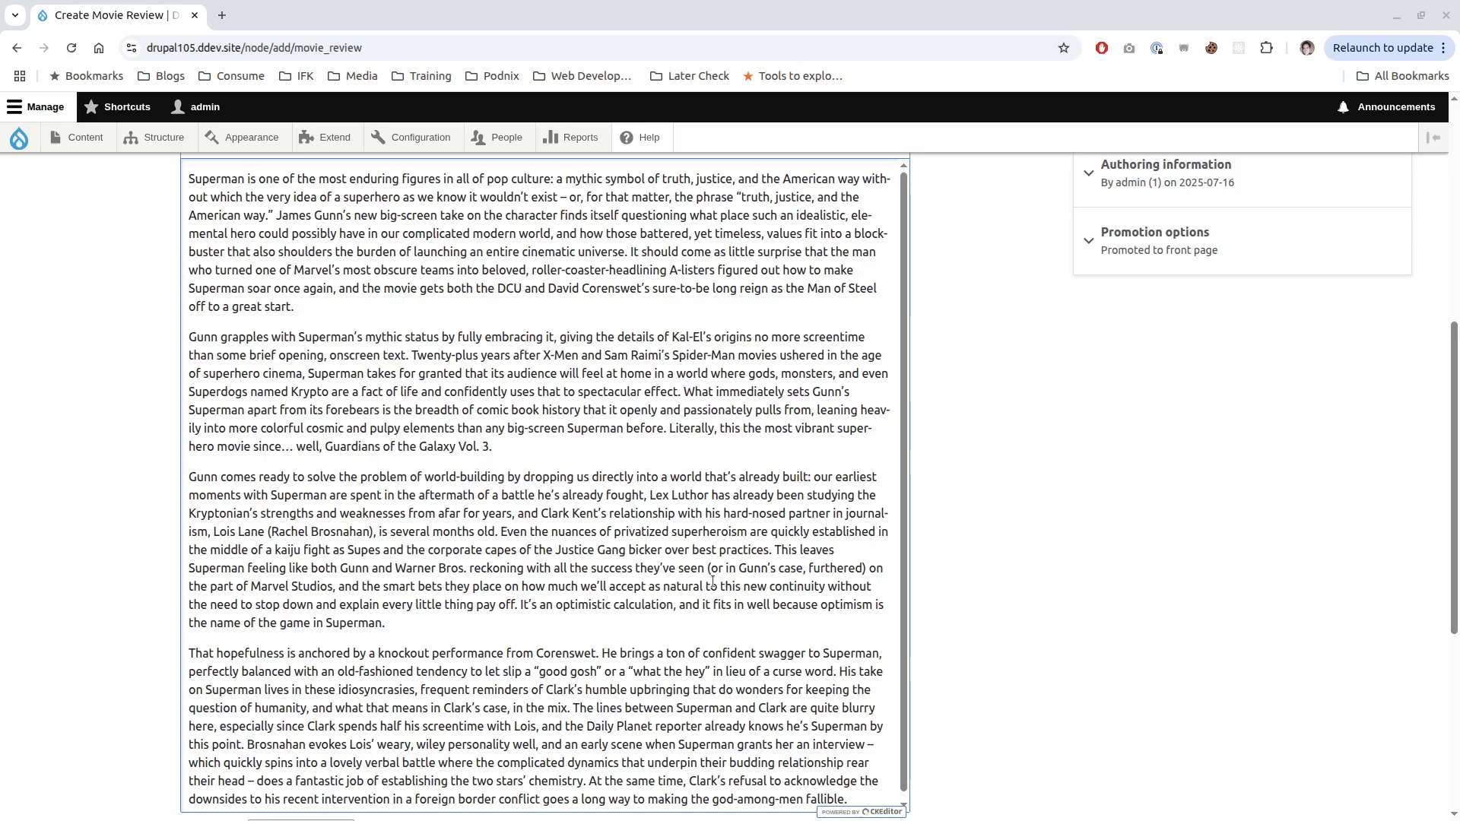
# - Add the Verdict section, starting "Superman is a wonderfully entertaining, heartfelt cinematic reset for the Man of Steel", after the last review paragraph
pyautogui.scroll(-3, 860, 599)
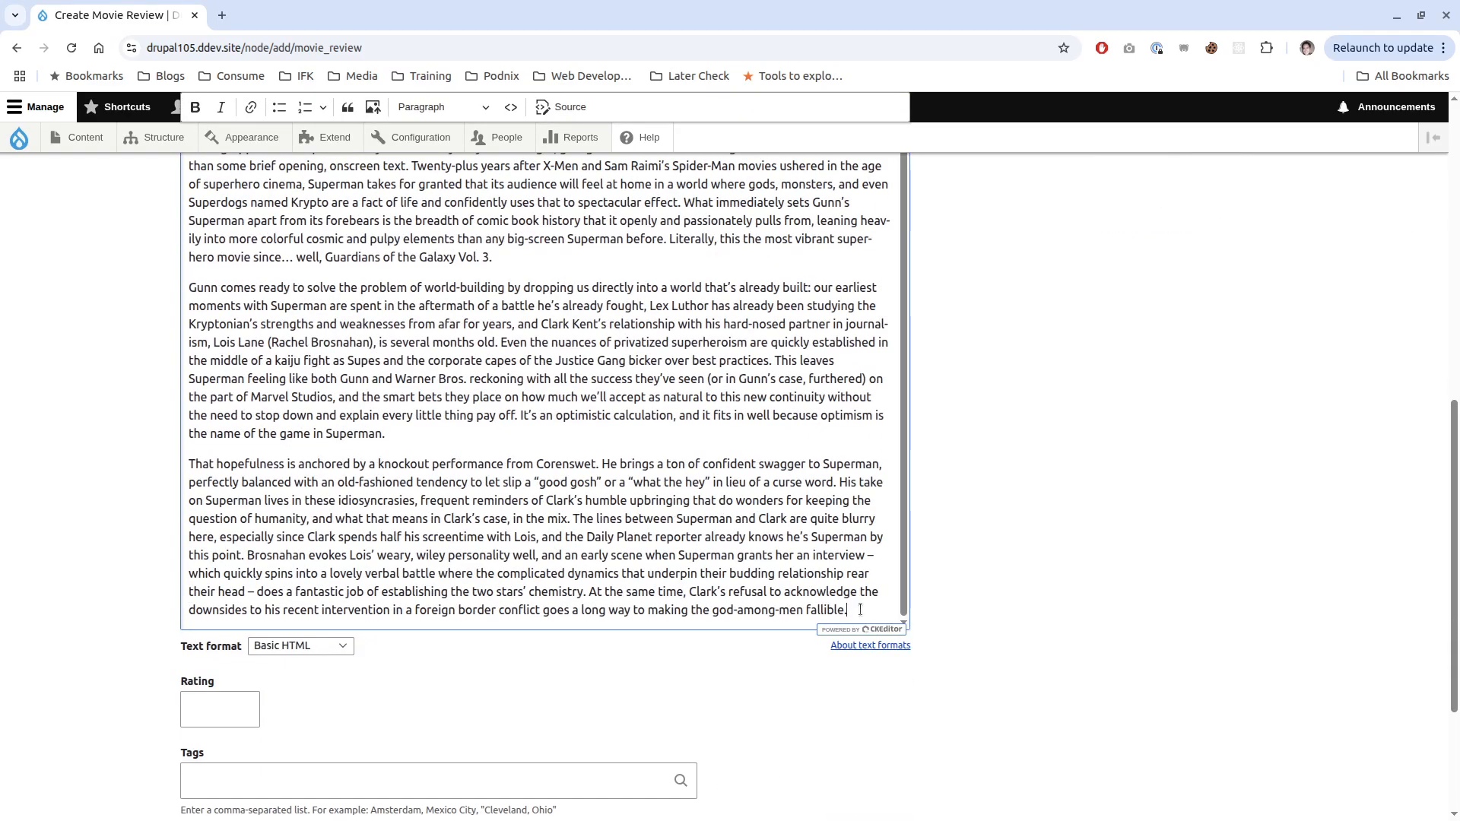
pyautogui.press('Return')
pyautogui.press('Return')
pyautogui.write('Verdict Superman is a wonderfully entertaining, heartfelt cinematic reset for the Man of Steel, and a great new start for the DC universe on the big screen. David Corenswet is a natural, benevolent Superman, Nicholas Hoult’s egomaniacal Lex Luthor gives him the perfect foil, and by minute two, you’ll be willing to burn a thousand Kryptons if it means saving Supes’ chaotic, good-boy companion Krypto the Superdog. Director and DCU maestro James Gunn throws a lot at us here and trusts that decades of practice watching superhero movies will carry us through any storytelling corners he’s cutting in favor of keeping the pace brisk and the fun abundant. It’s a dense and at times overwhelming adventure, but it feels like the right one for the moment.')
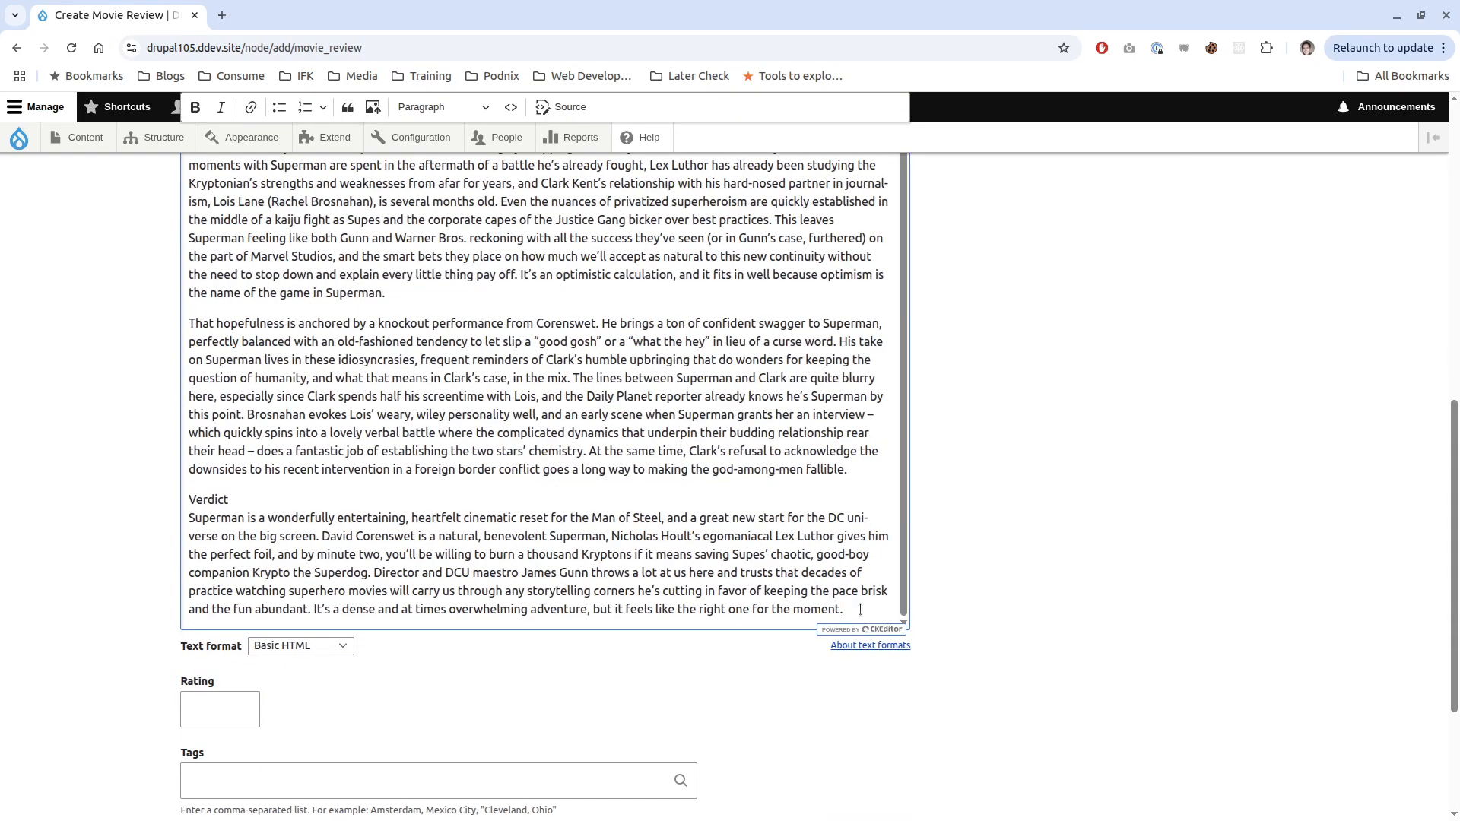
# - Format the Verdict line as Heading 4, and save the movie review
pyautogui.moveTo(232, 499); pyautogui.dragTo(187, 500)
pyautogui.scroll(5, 326, 243)
pyautogui.scroll(5, 113, 462)
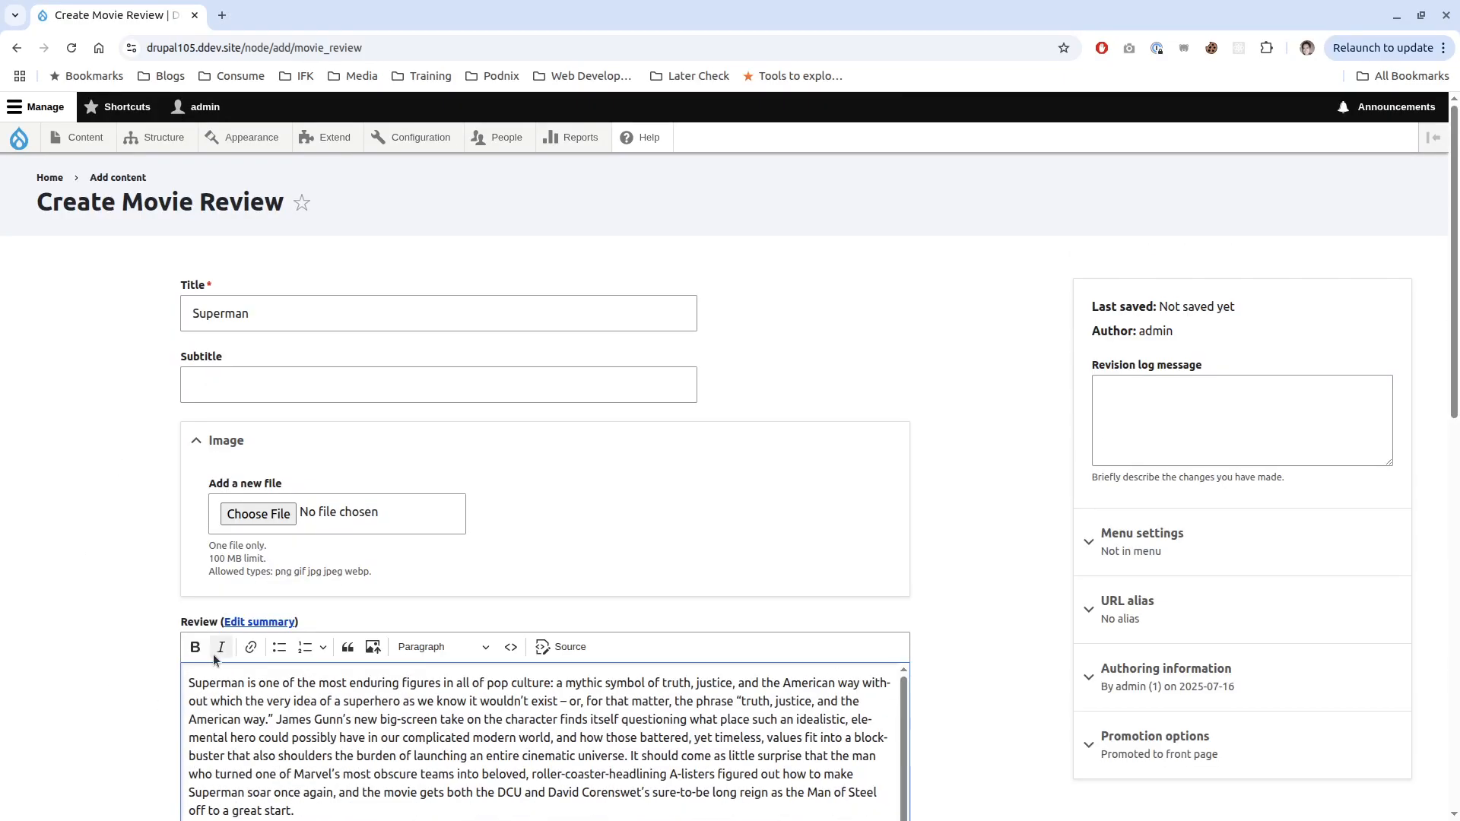
pyautogui.click(426, 648)
pyautogui.click(456, 746)
pyautogui.scroll(-10, 144, 646)
pyautogui.click(190, 724)
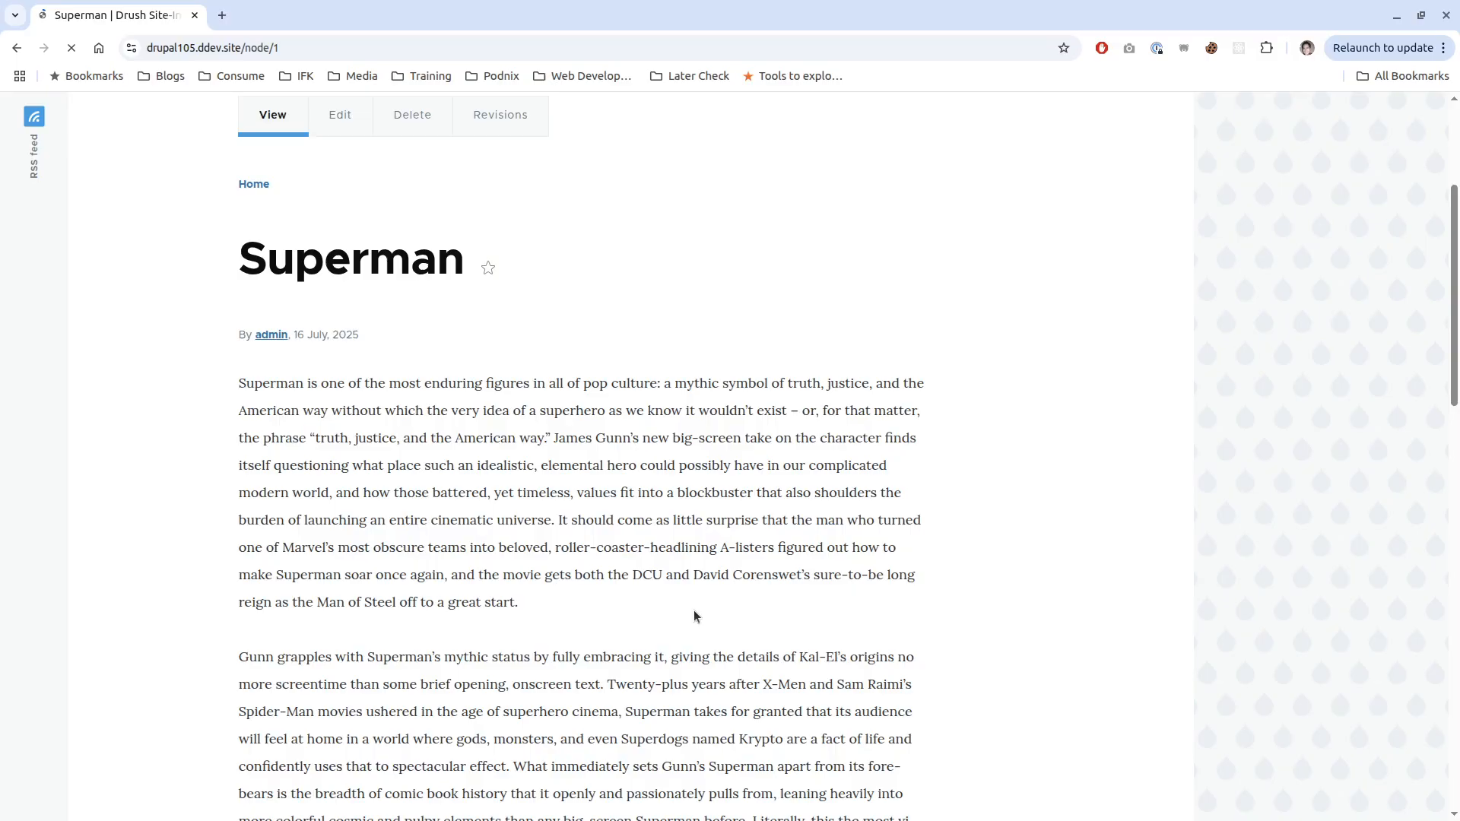
# - Check the Verdict section of the published Superman review, and reopen the review for editing at that section
pyautogui.scroll(-16, 694, 610)
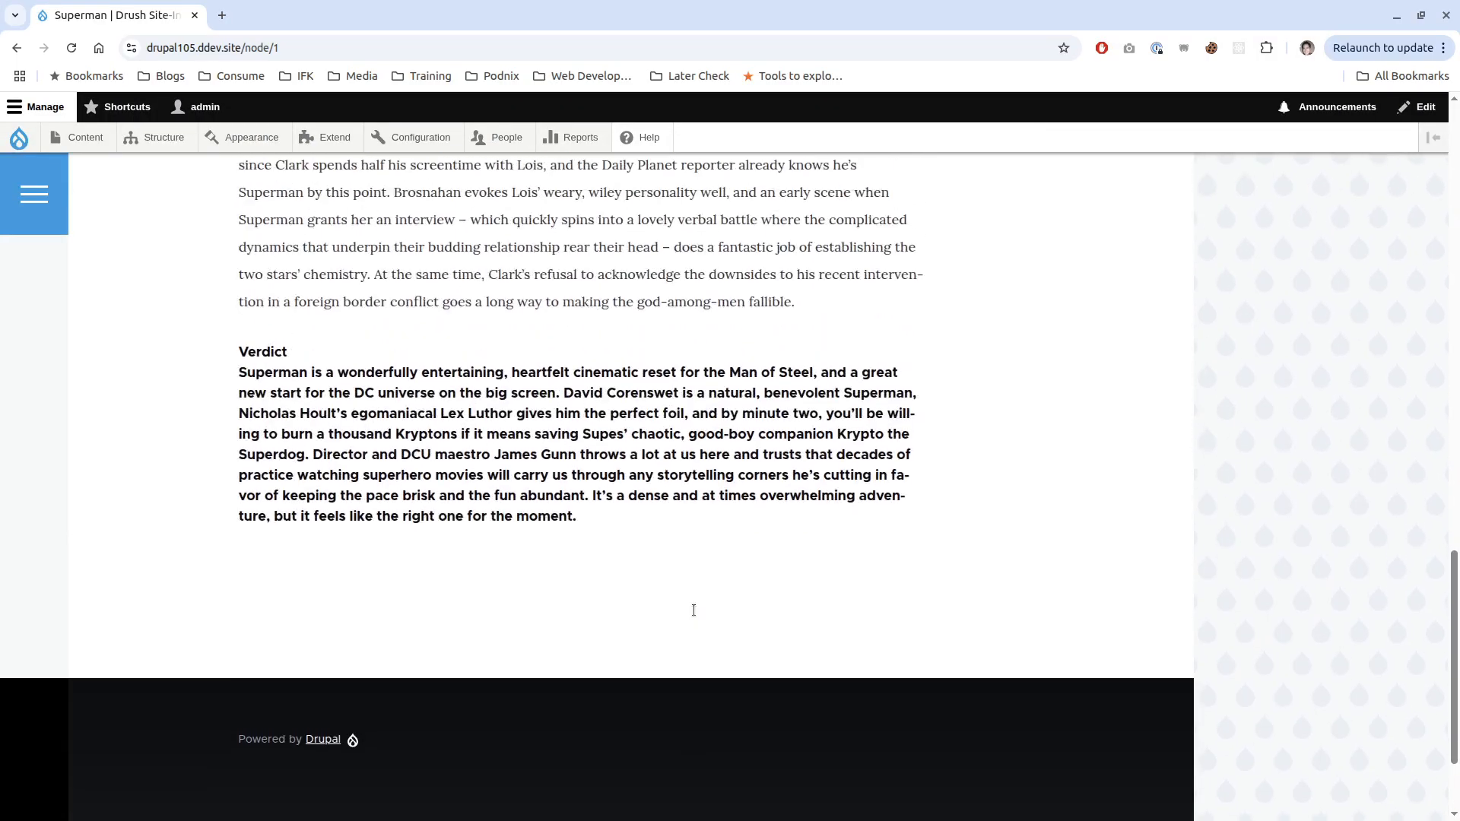
pyautogui.scroll(5, 694, 610)
pyautogui.scroll(10, 693, 610)
pyautogui.click(342, 457)
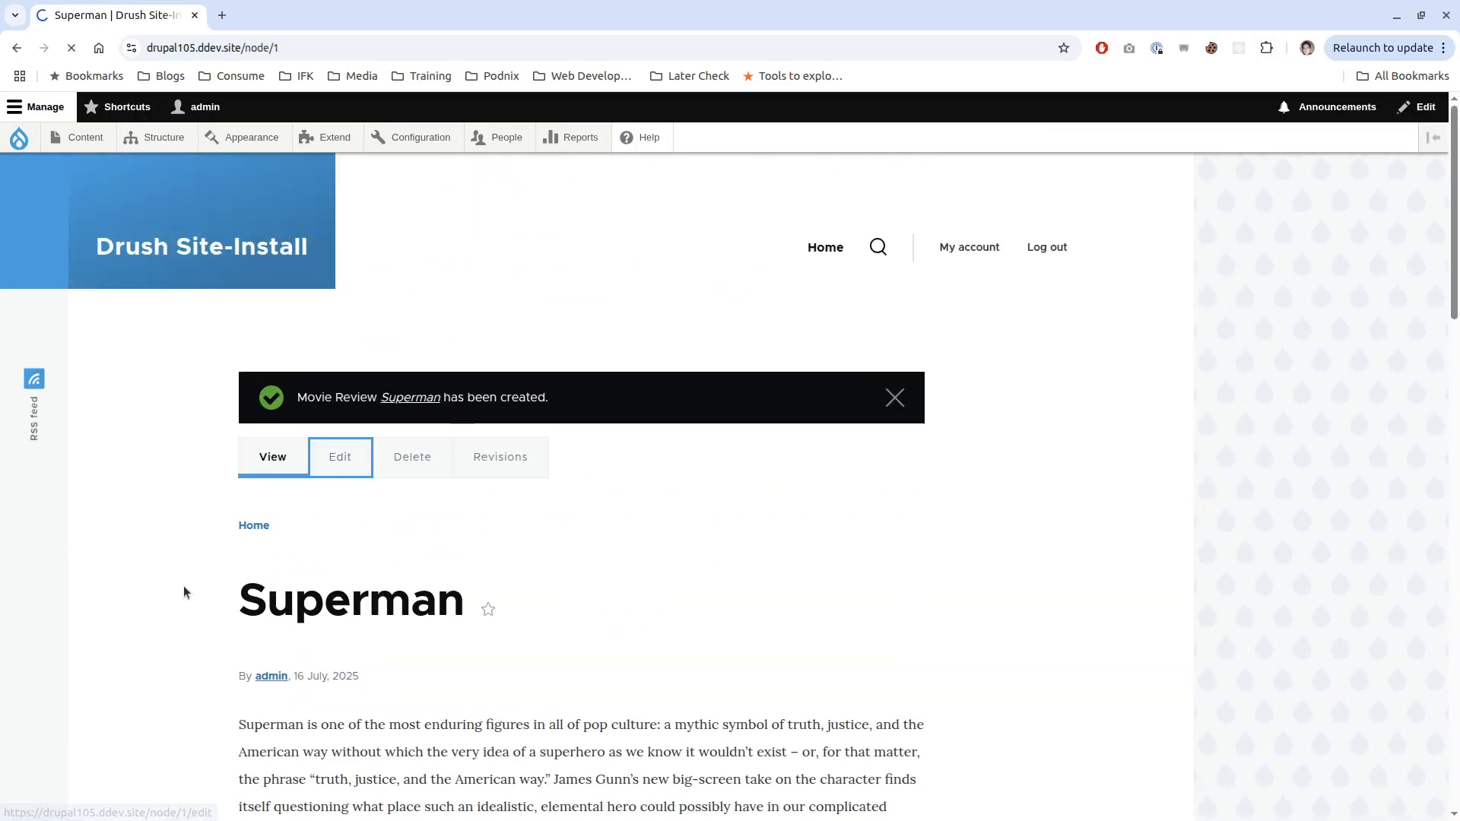
pyautogui.scroll(-8, 131, 587)
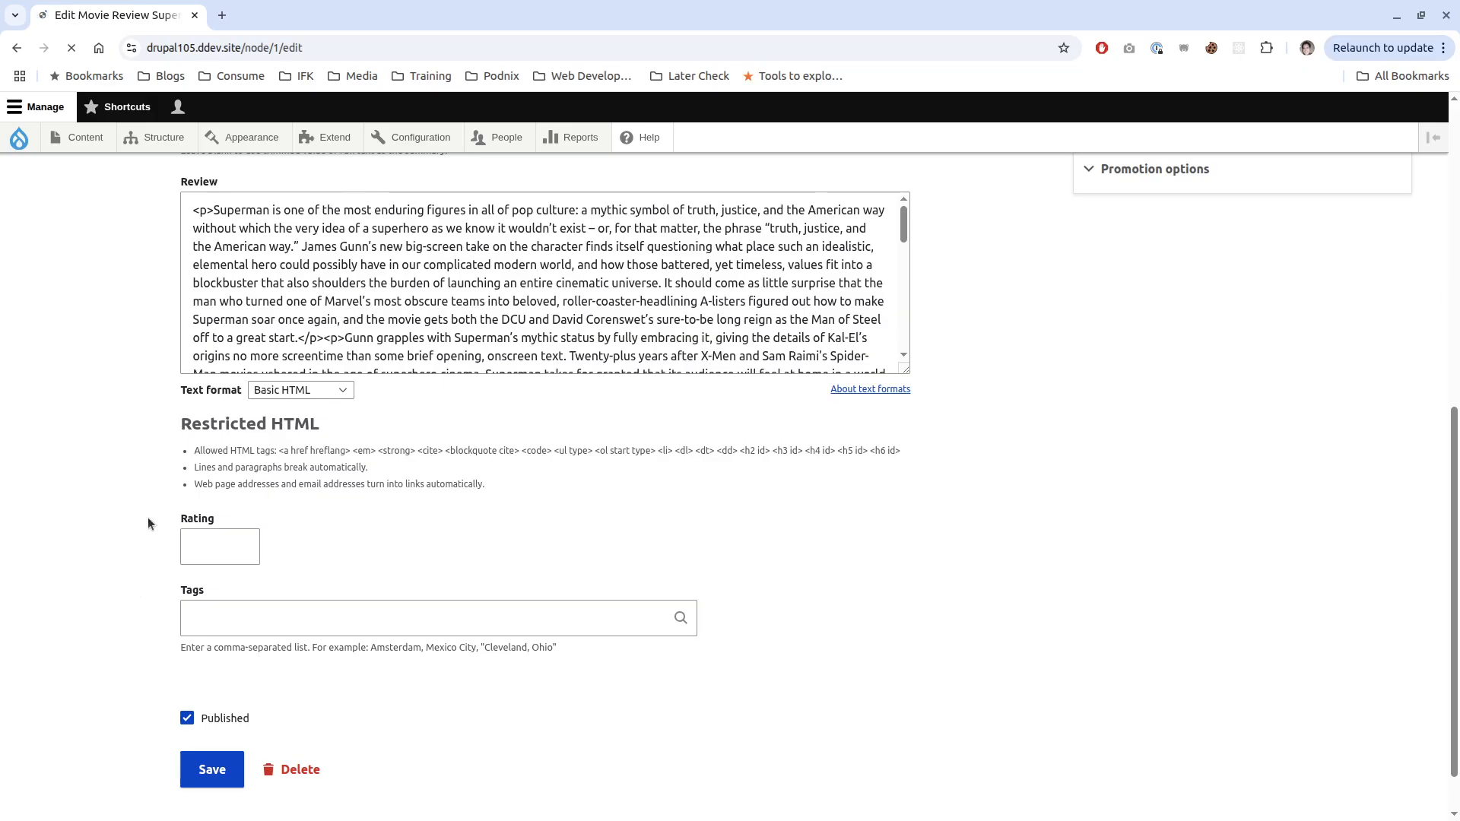
pyautogui.scroll(-6, 145, 633)
pyautogui.scroll(-3, 345, 417)
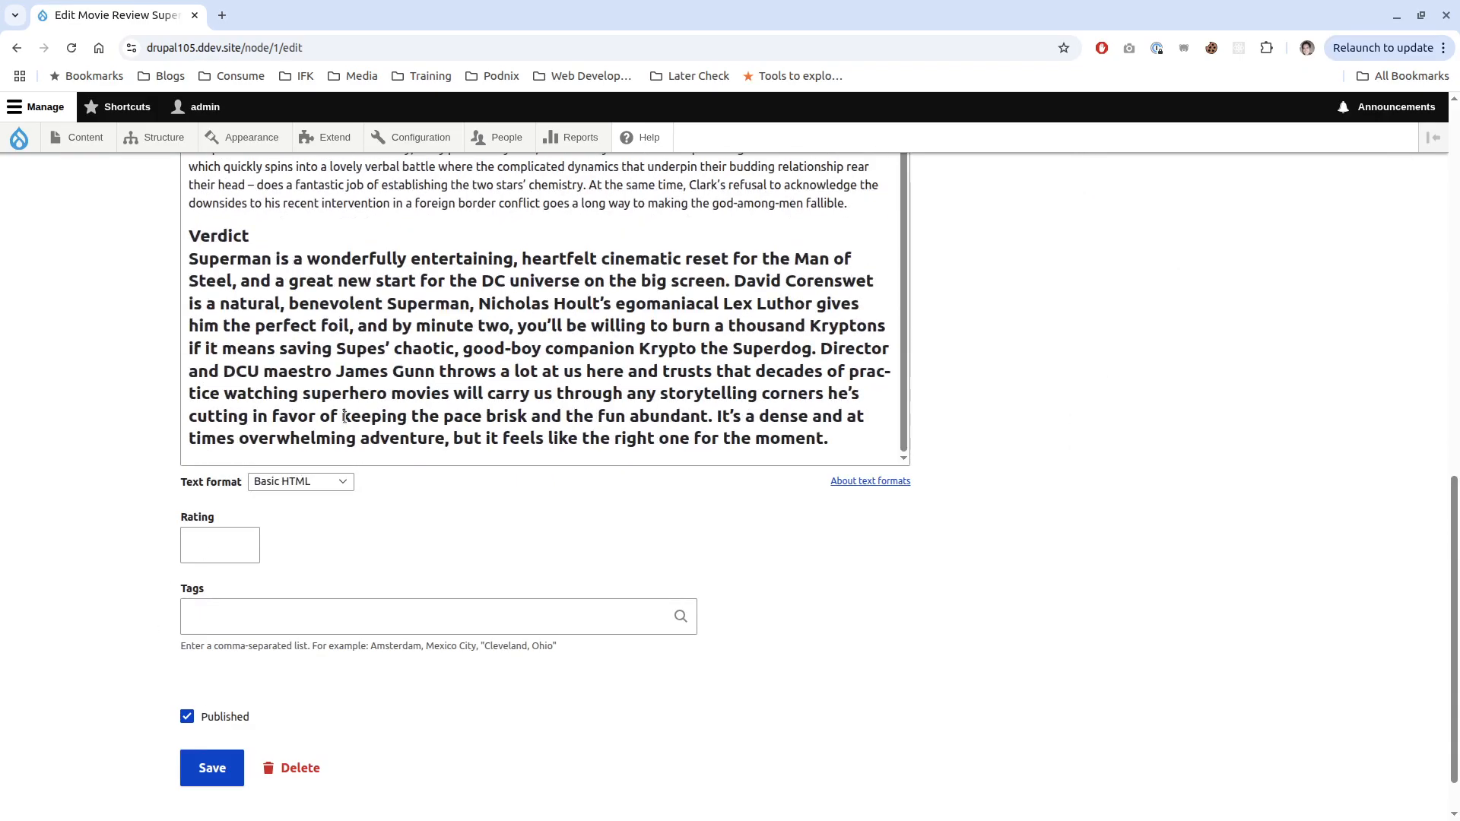
# - Separate the Verdict heading from the text below it, and change that text to the Paragraph format
pyautogui.moveTo(761, 452); pyautogui.dragTo(95, 274)
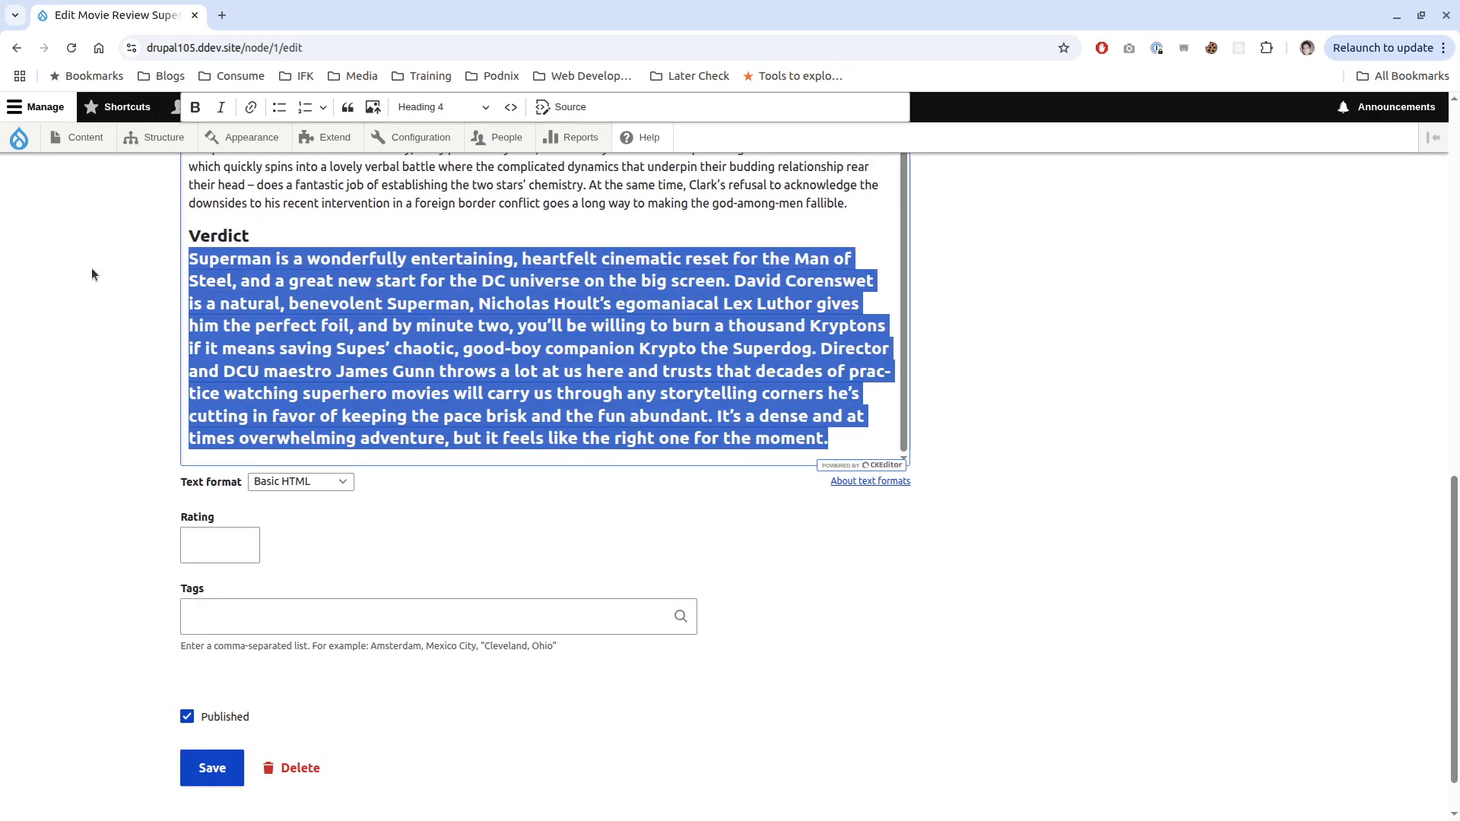
pyautogui.click(322, 237)
pyautogui.press('Return')
pyautogui.press('BackSpace')
pyautogui.press('Return')
pyautogui.scroll(-1, 866, 446)
pyautogui.moveTo(830, 440); pyautogui.dragTo(189, 260)
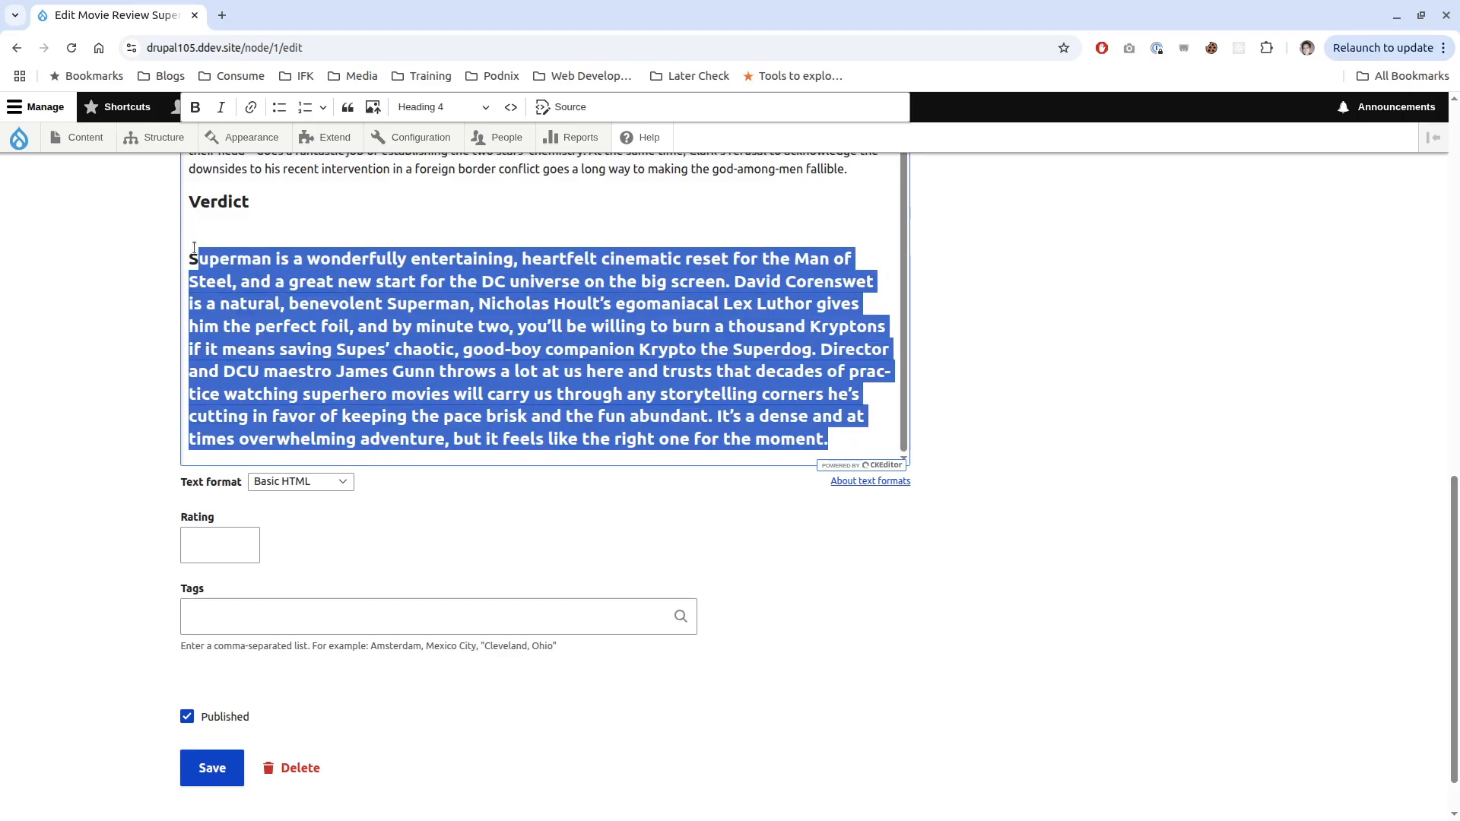
pyautogui.click(427, 100)
pyautogui.click(427, 120)
# - Try to remove the empty line below the Verdict heading, and undo the removal
pyautogui.click(273, 278)
pyautogui.press('BackSpace')
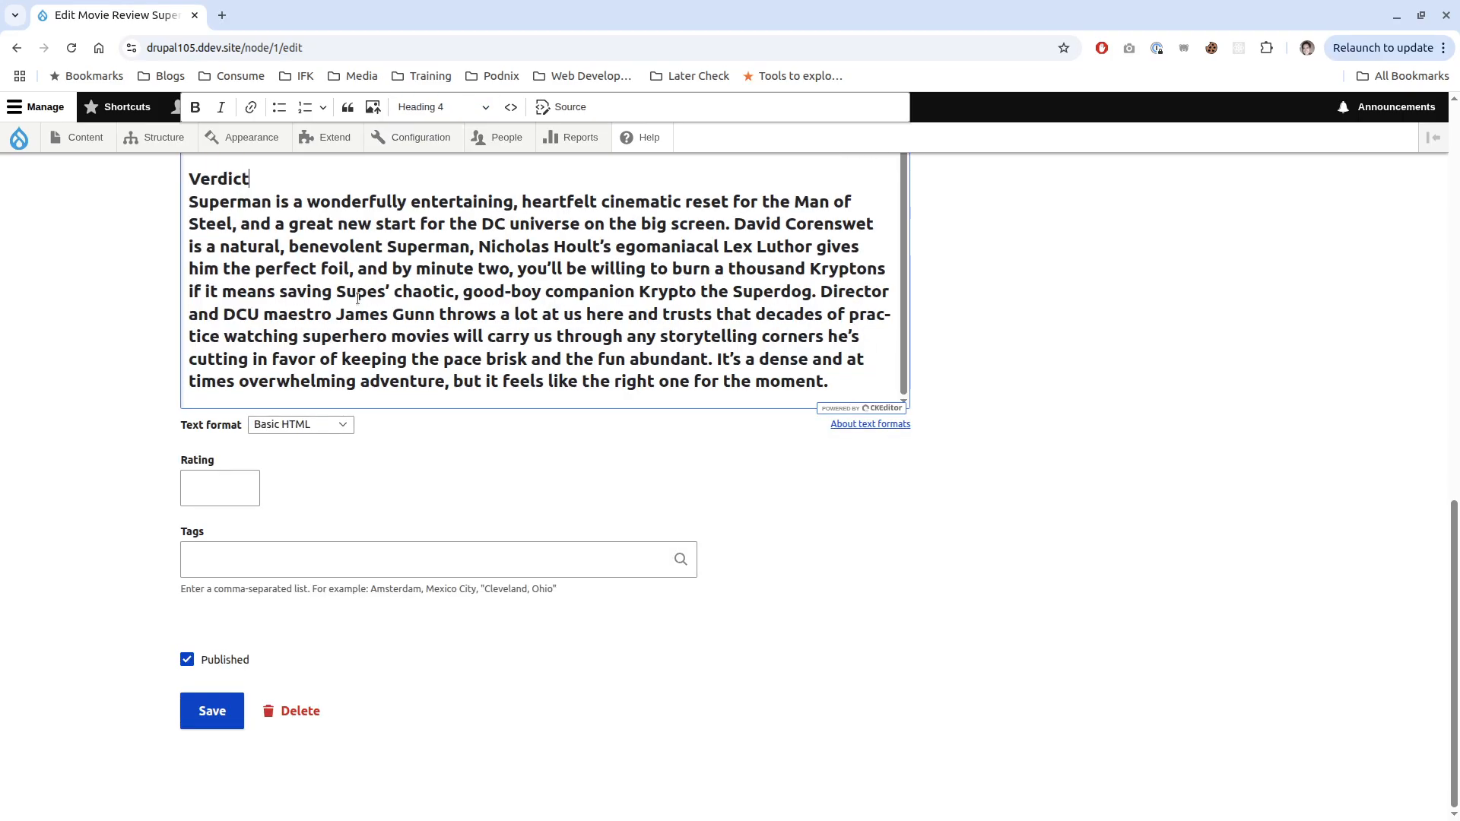
pyautogui.hotkey('ctrl', 'z')
pyautogui.press('Down')
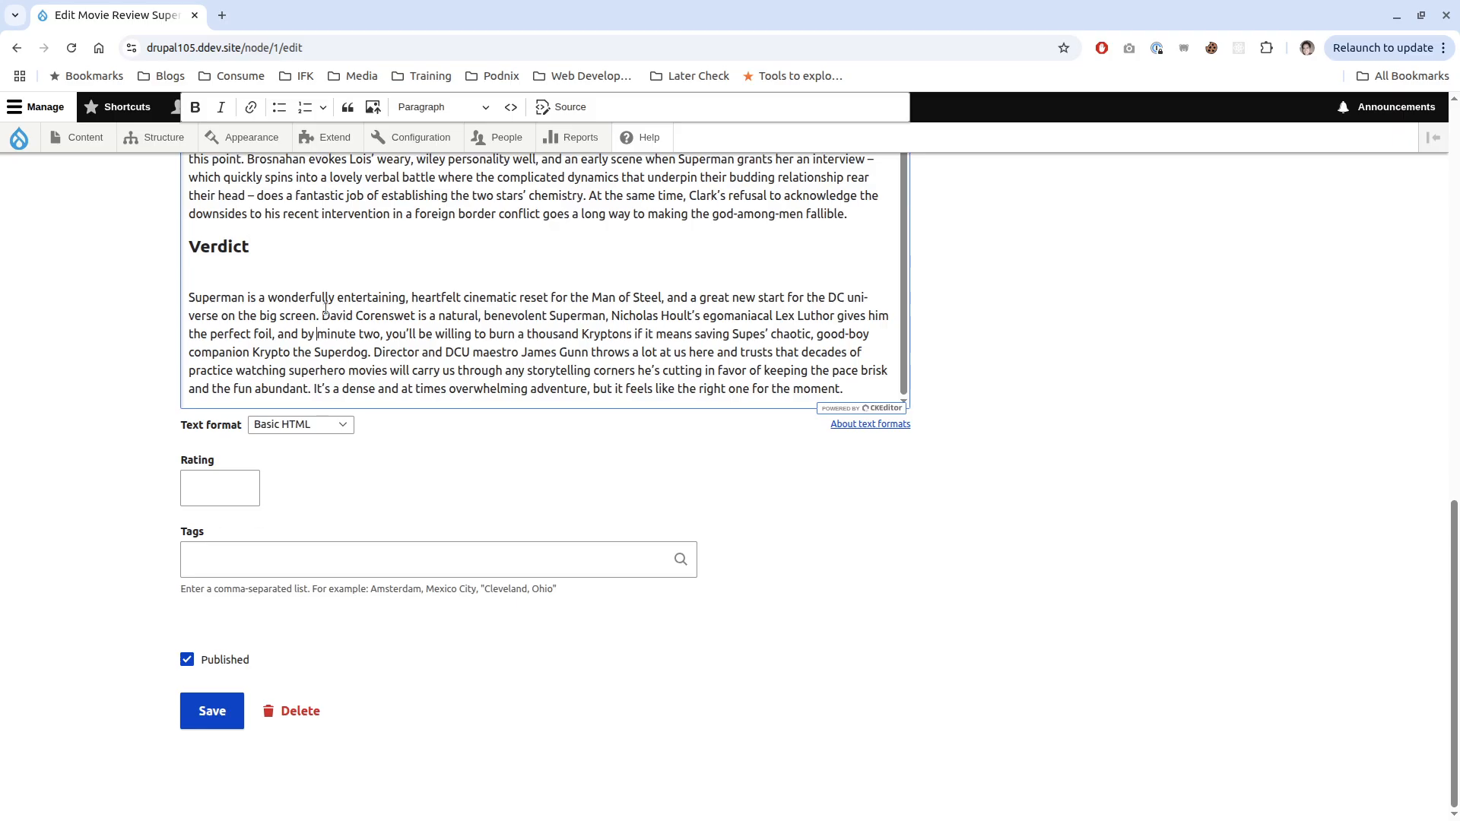
# - Remove the empty line below the Verdict heading, and save the Superman review
pyautogui.press('Delete')
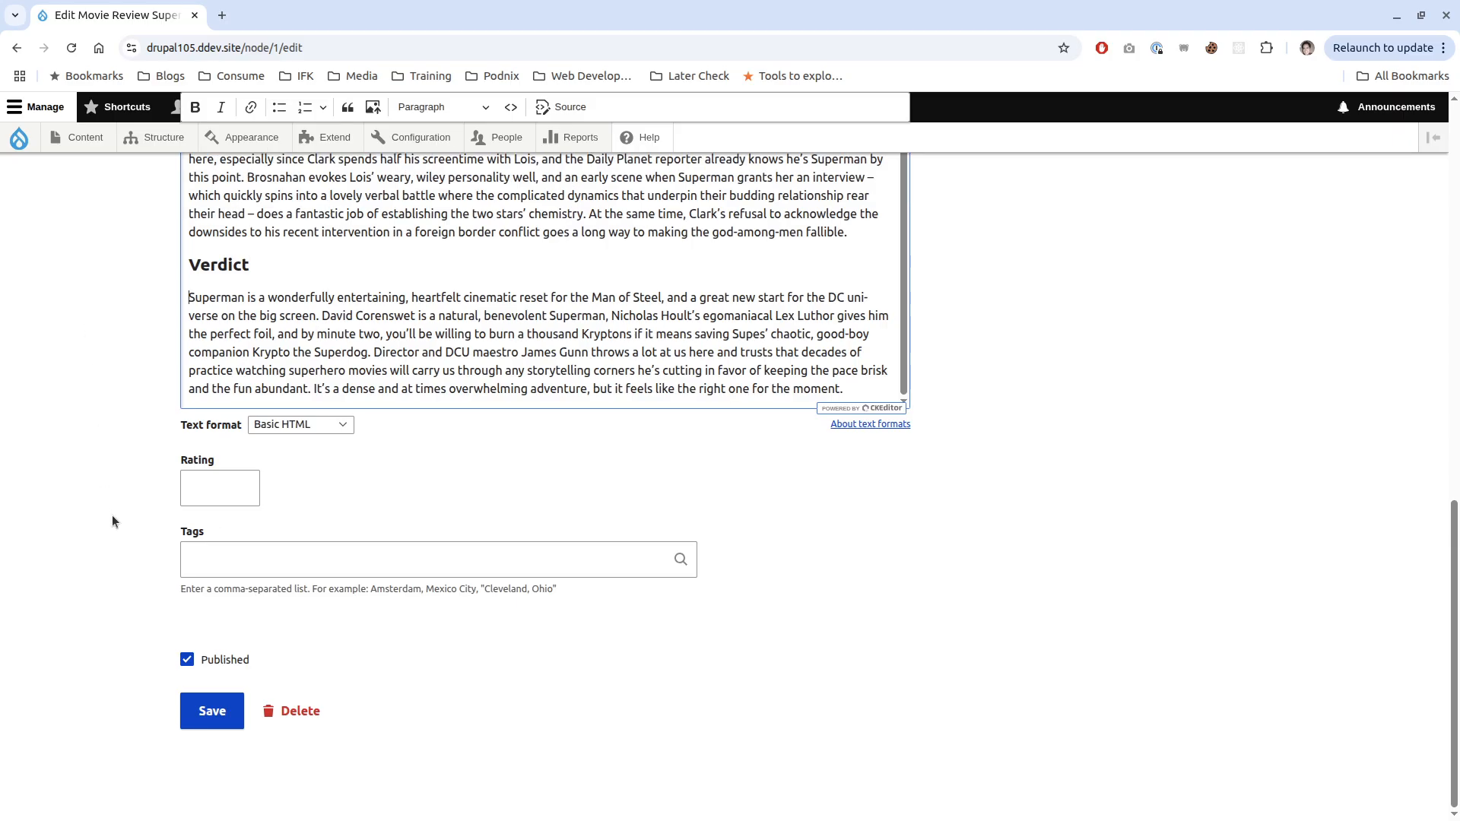
pyautogui.click(212, 711)
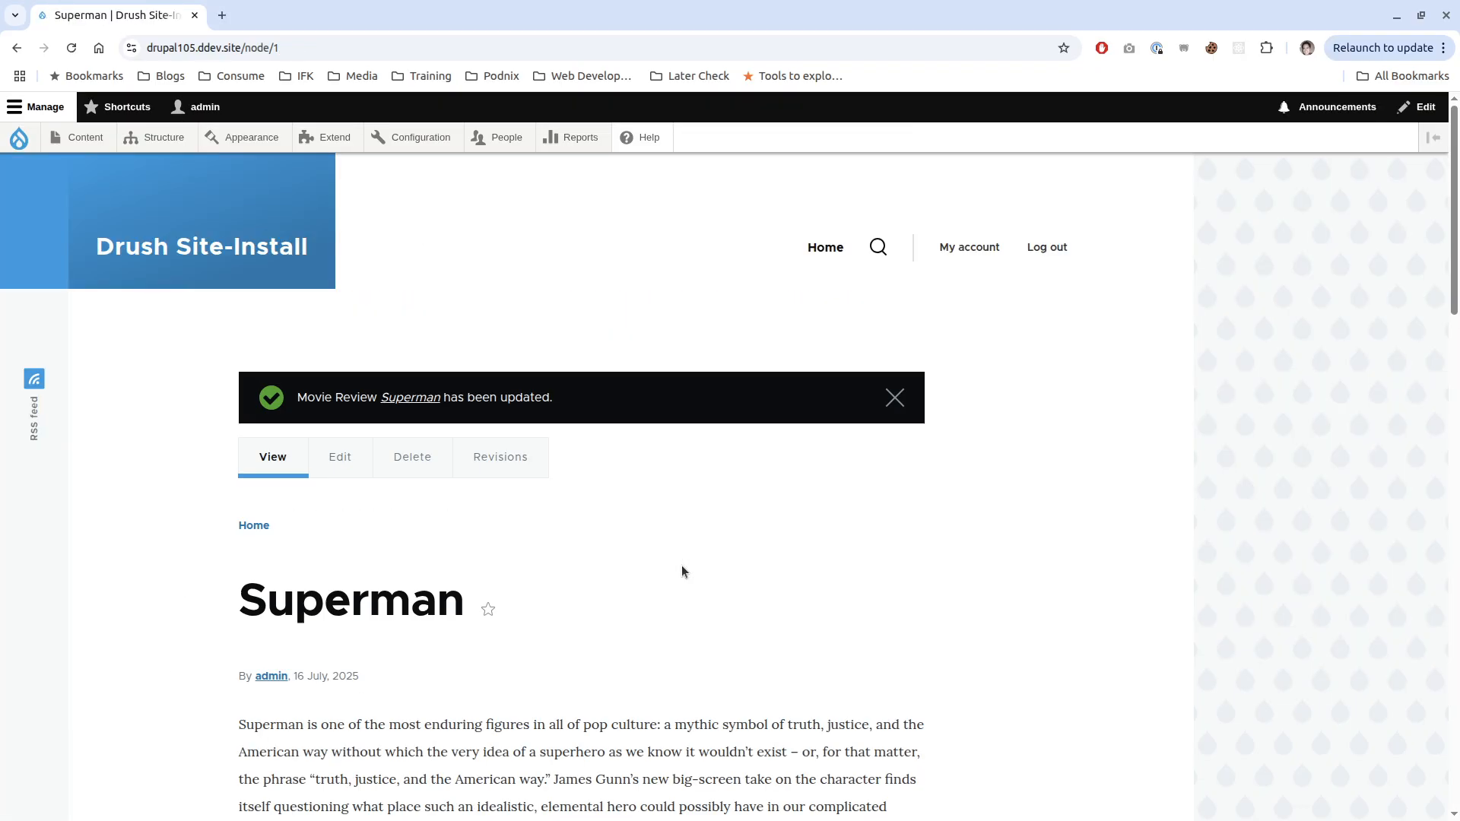
pyautogui.scroll(-20, 682, 572)
pyautogui.scroll(6, 682, 566)
pyautogui.moveTo(168, 152)
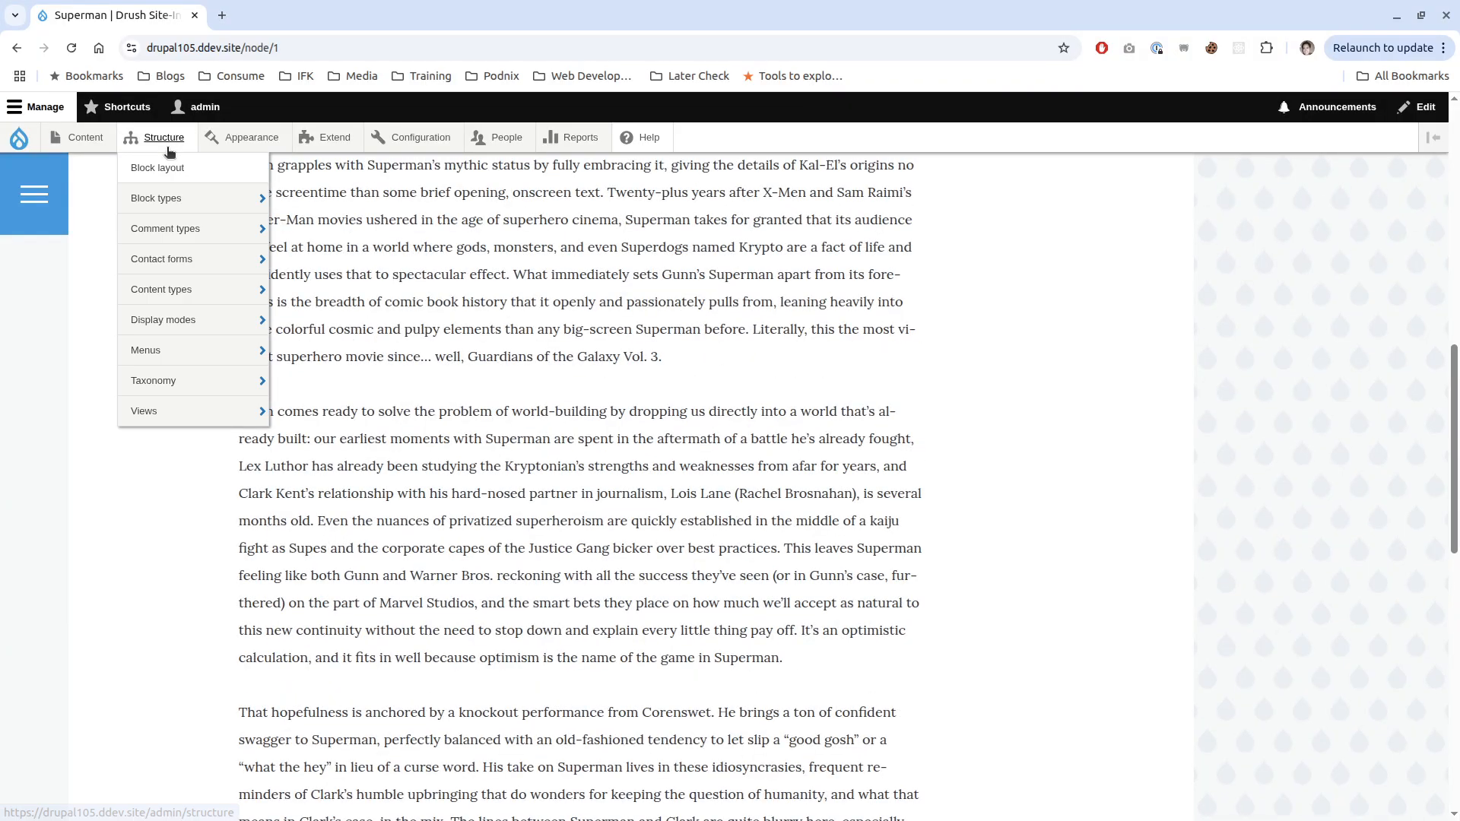
pyautogui.moveTo(190, 289)
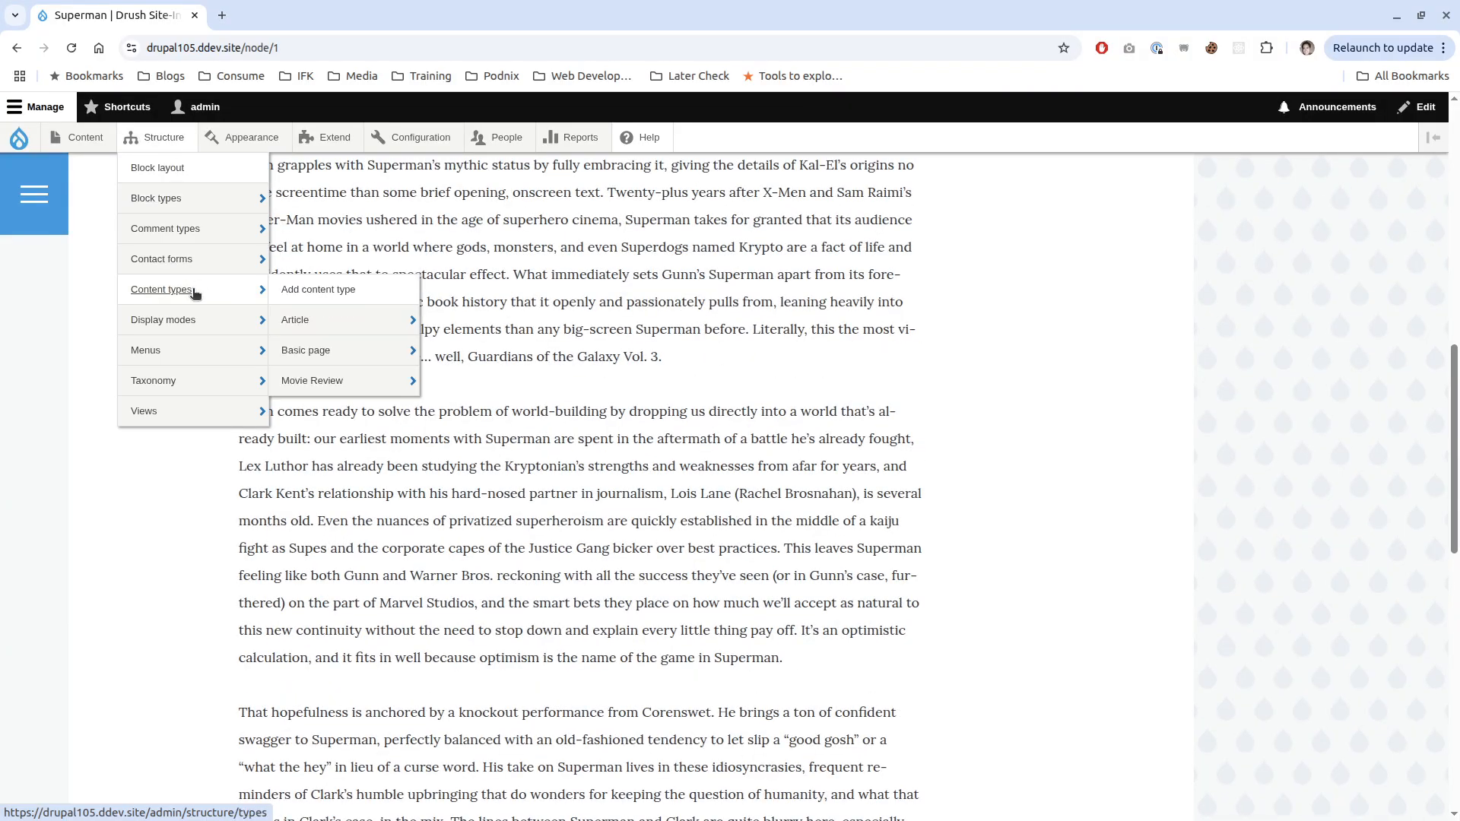
pyautogui.moveTo(342, 381)
pyautogui.click(519, 381)
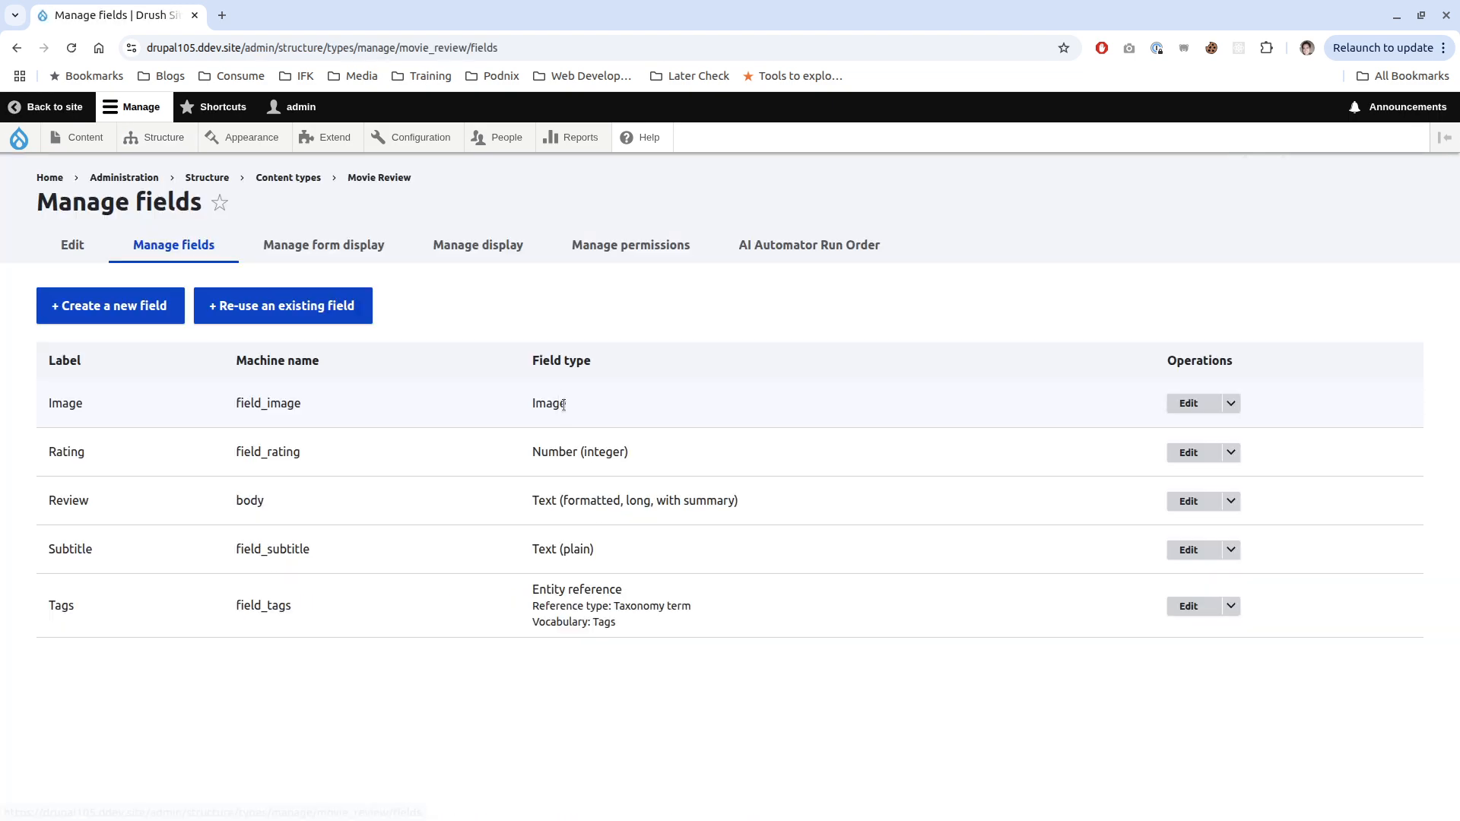
pyautogui.click(1172, 403)
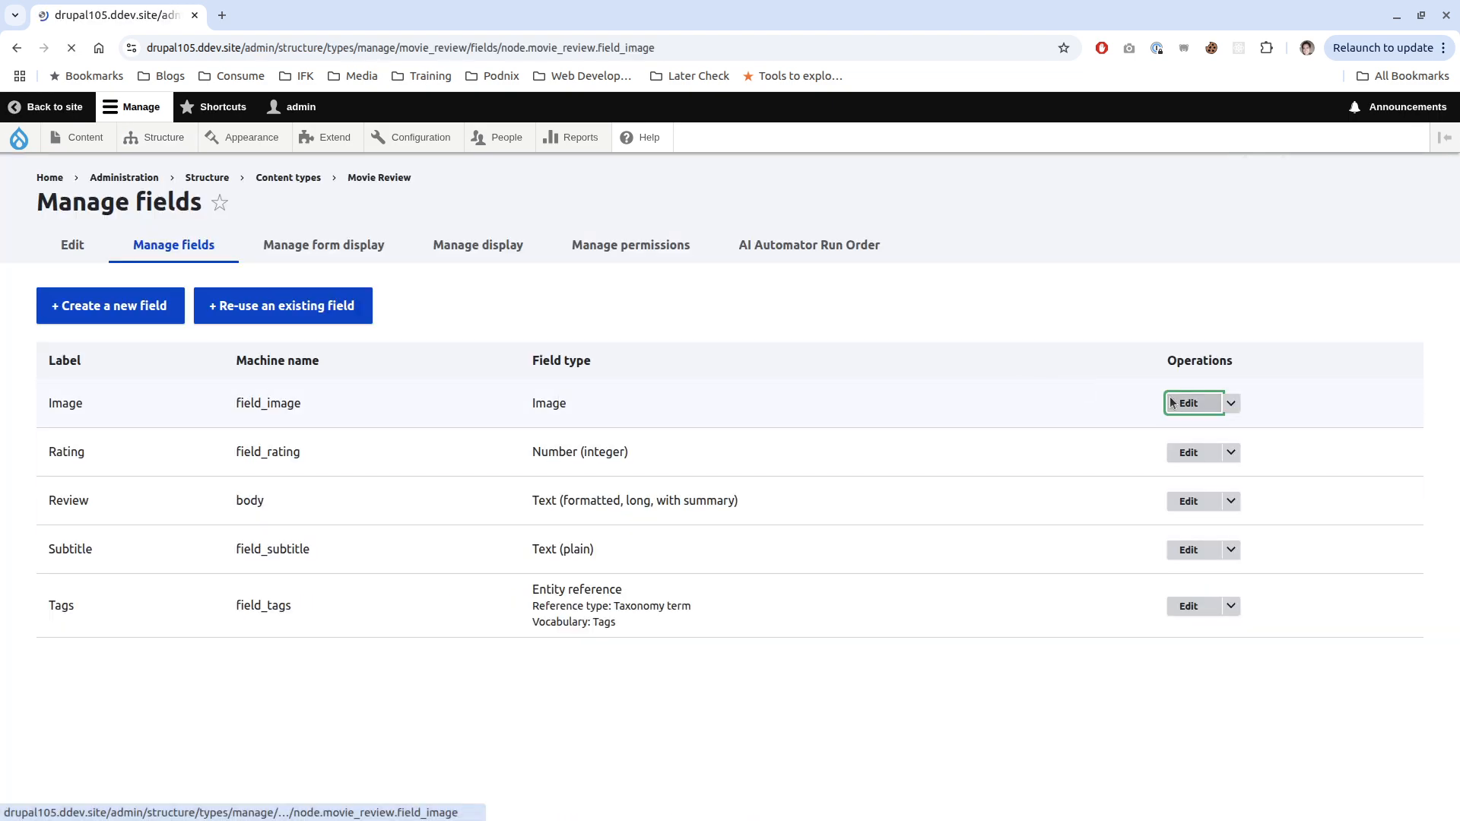
pyautogui.hotkey('alt', 'Left')
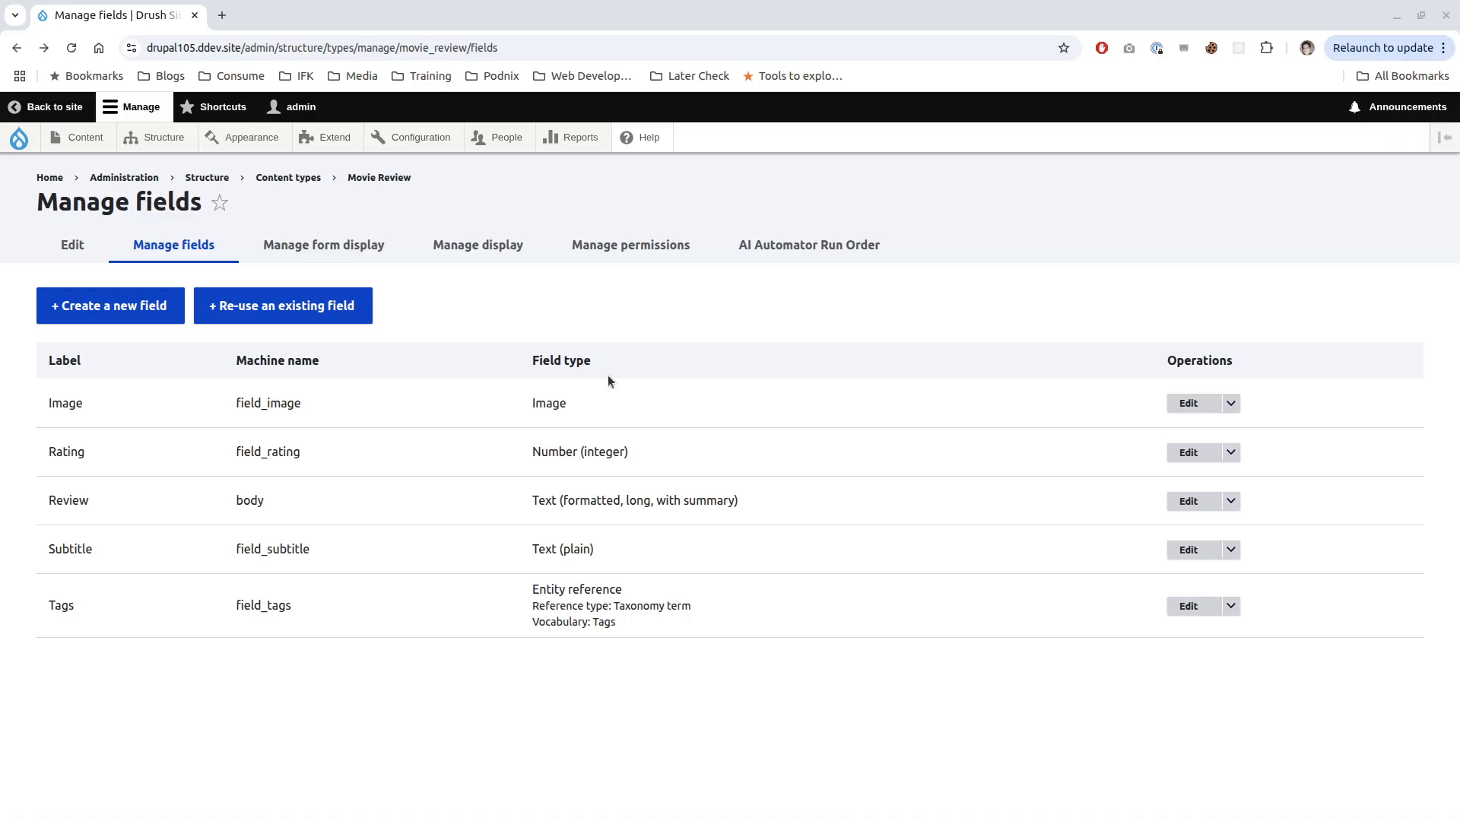
# - Upload Superman-2025.jpg to the Image field of the Superman review, and save the review
pyautogui.click(76, 139)
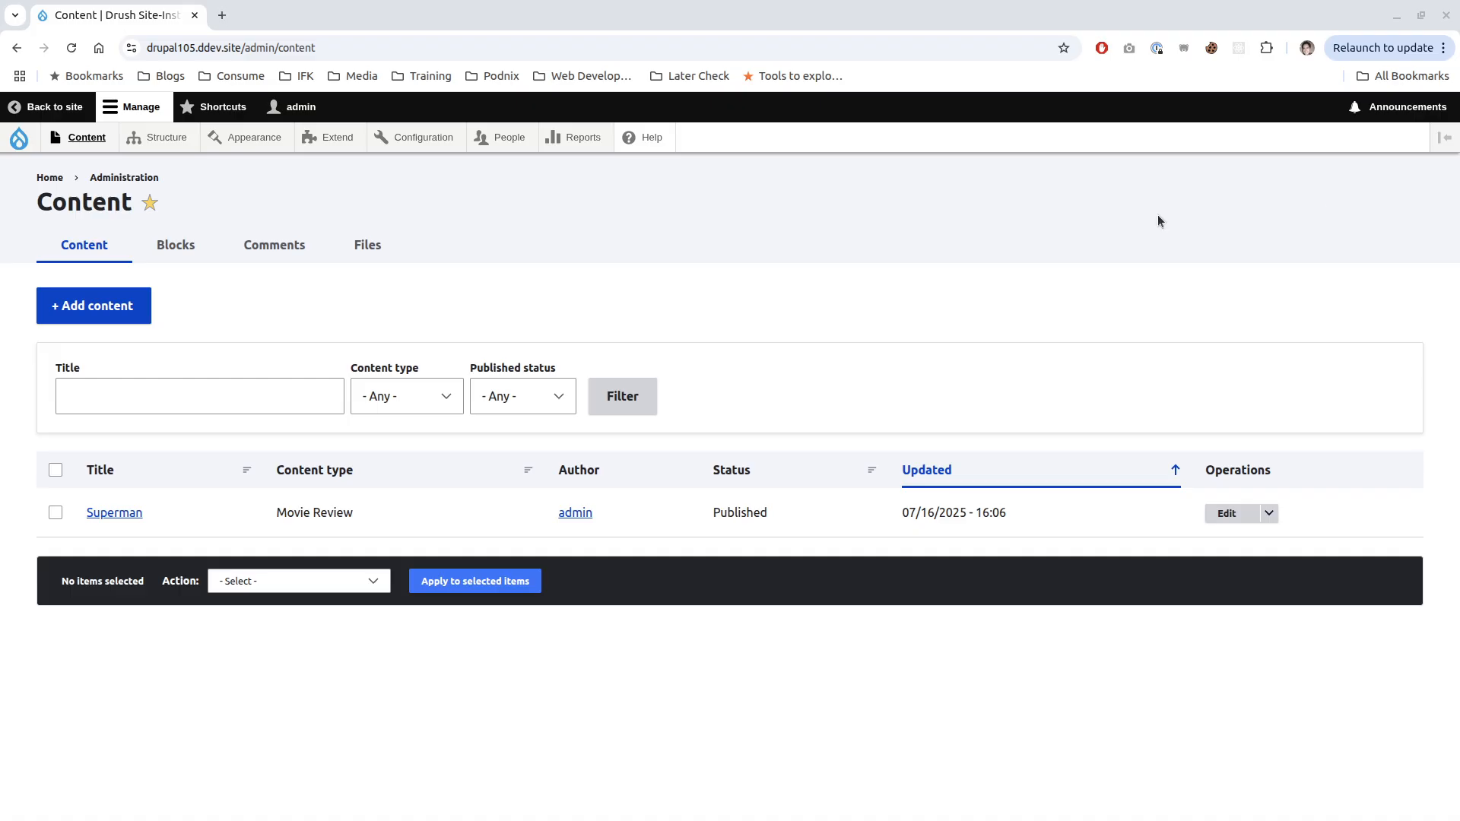
pyautogui.click(1222, 514)
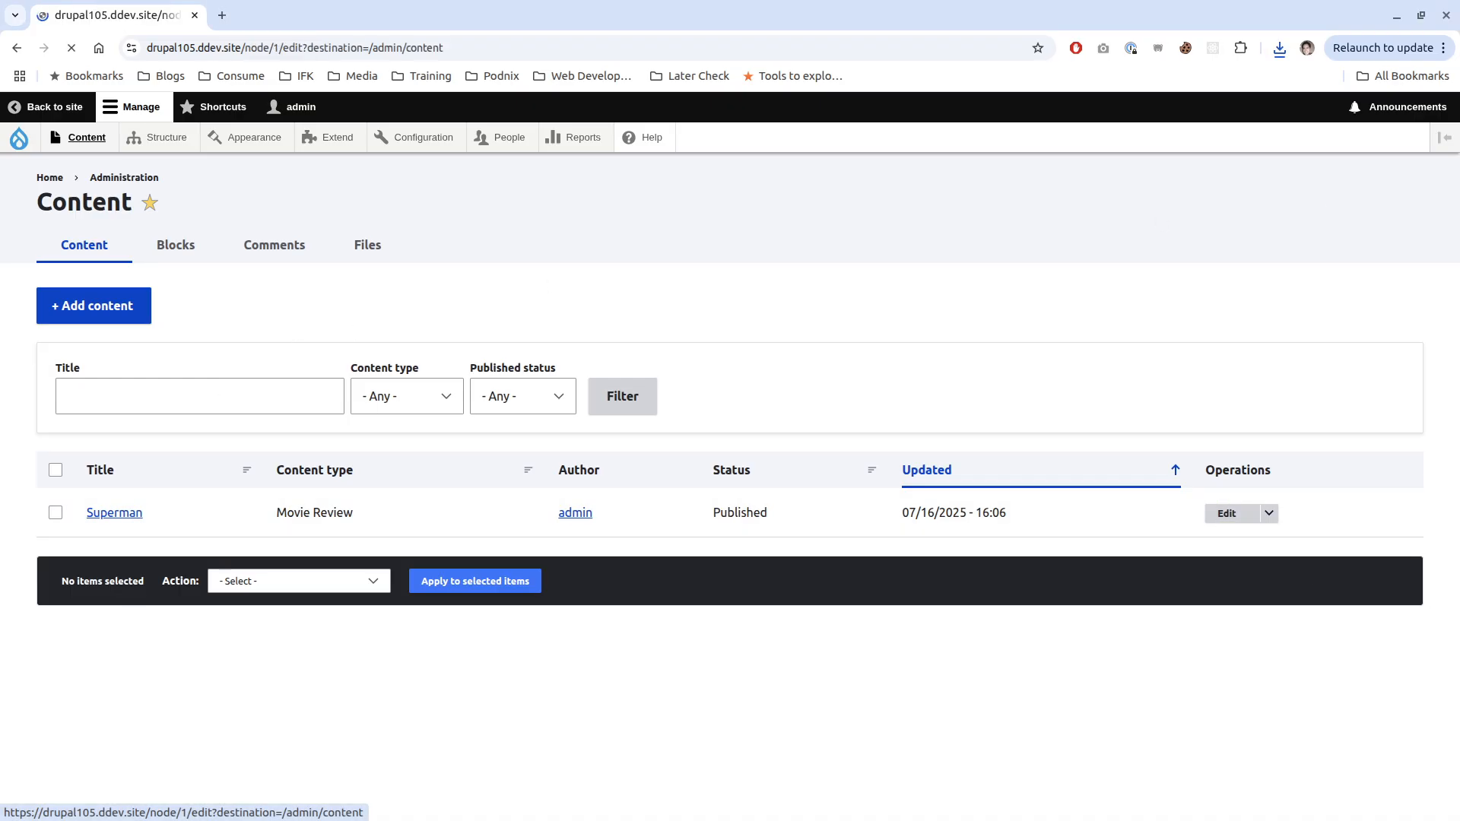
pyautogui.click(294, 552)
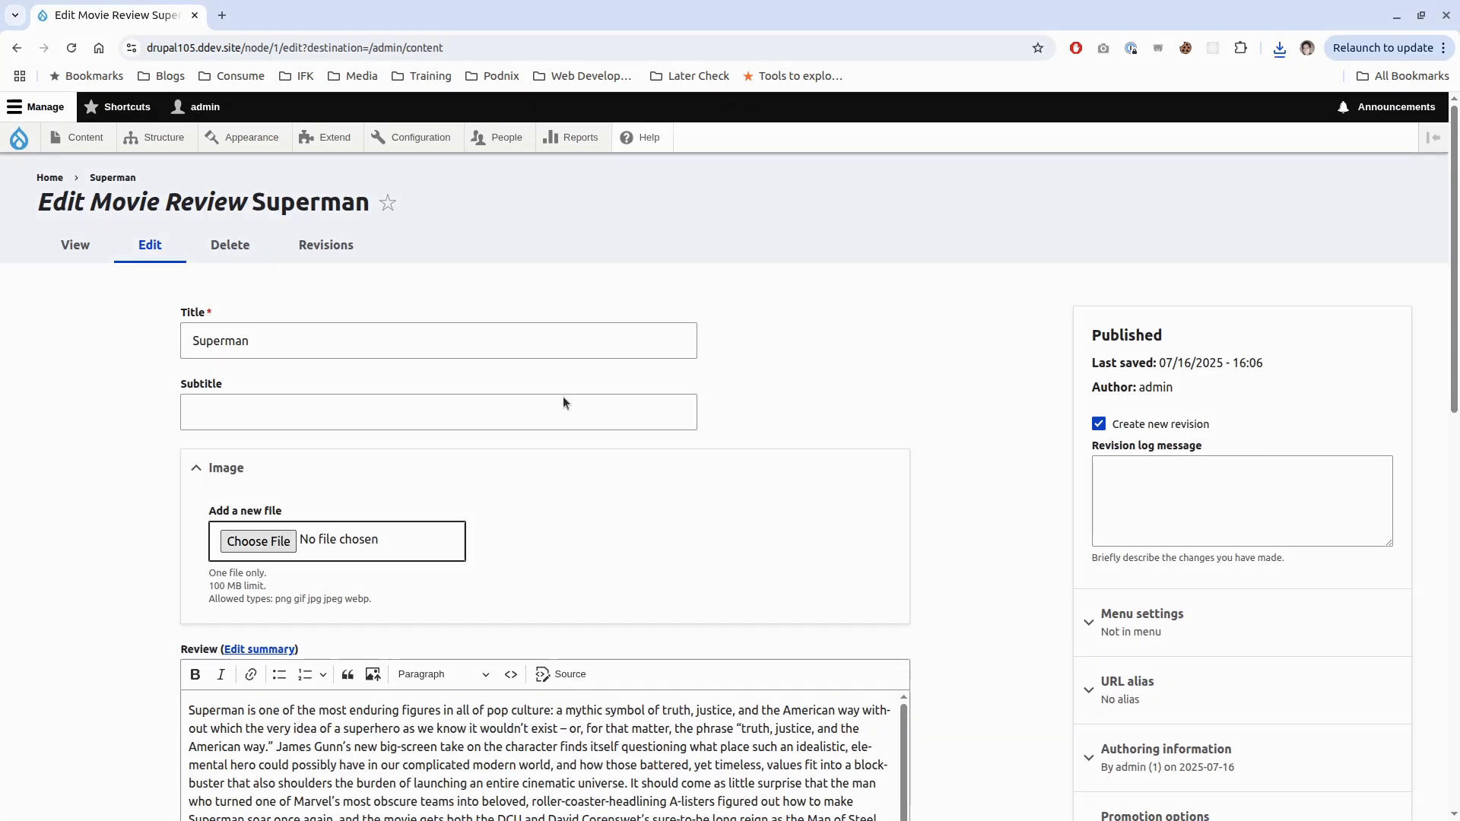
pyautogui.doubleClick(536, 169)
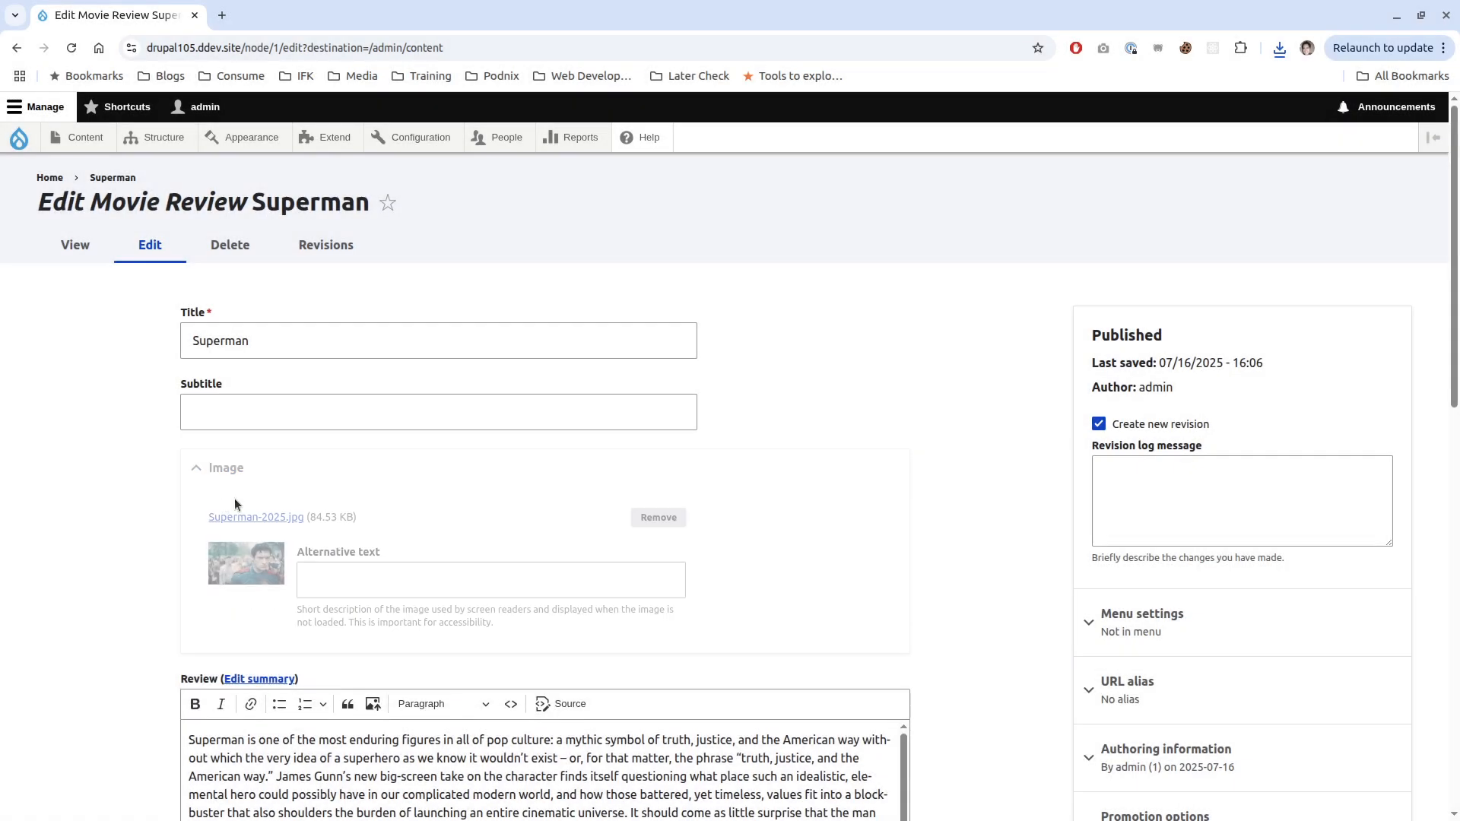
pyautogui.scroll(-8, 140, 593)
pyautogui.click(211, 723)
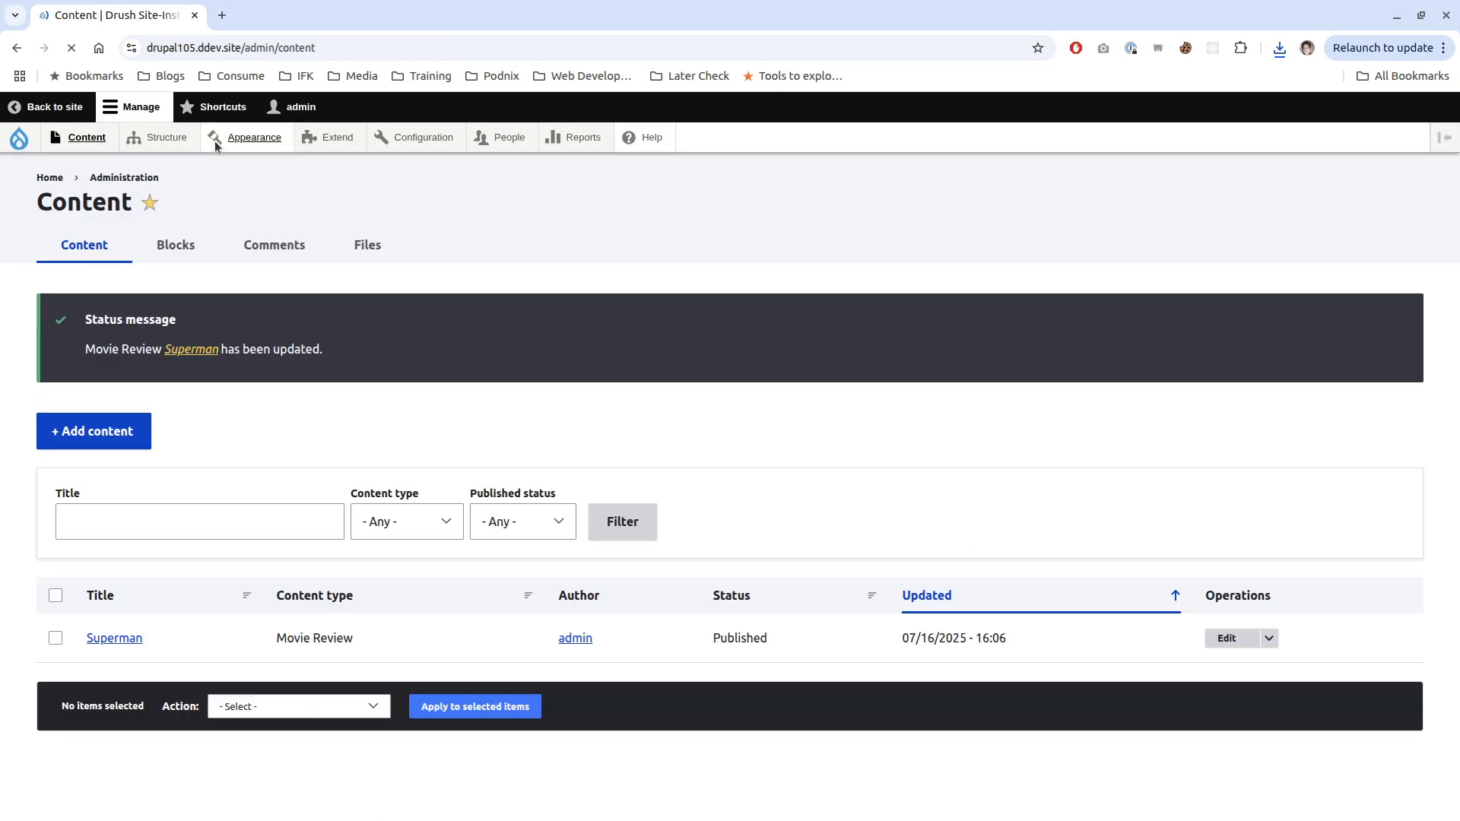
# - Open the settings of the Movie Review content type's Image field, and enable the AI Automator for it
pyautogui.moveTo(161, 137)
pyautogui.moveTo(225, 287)
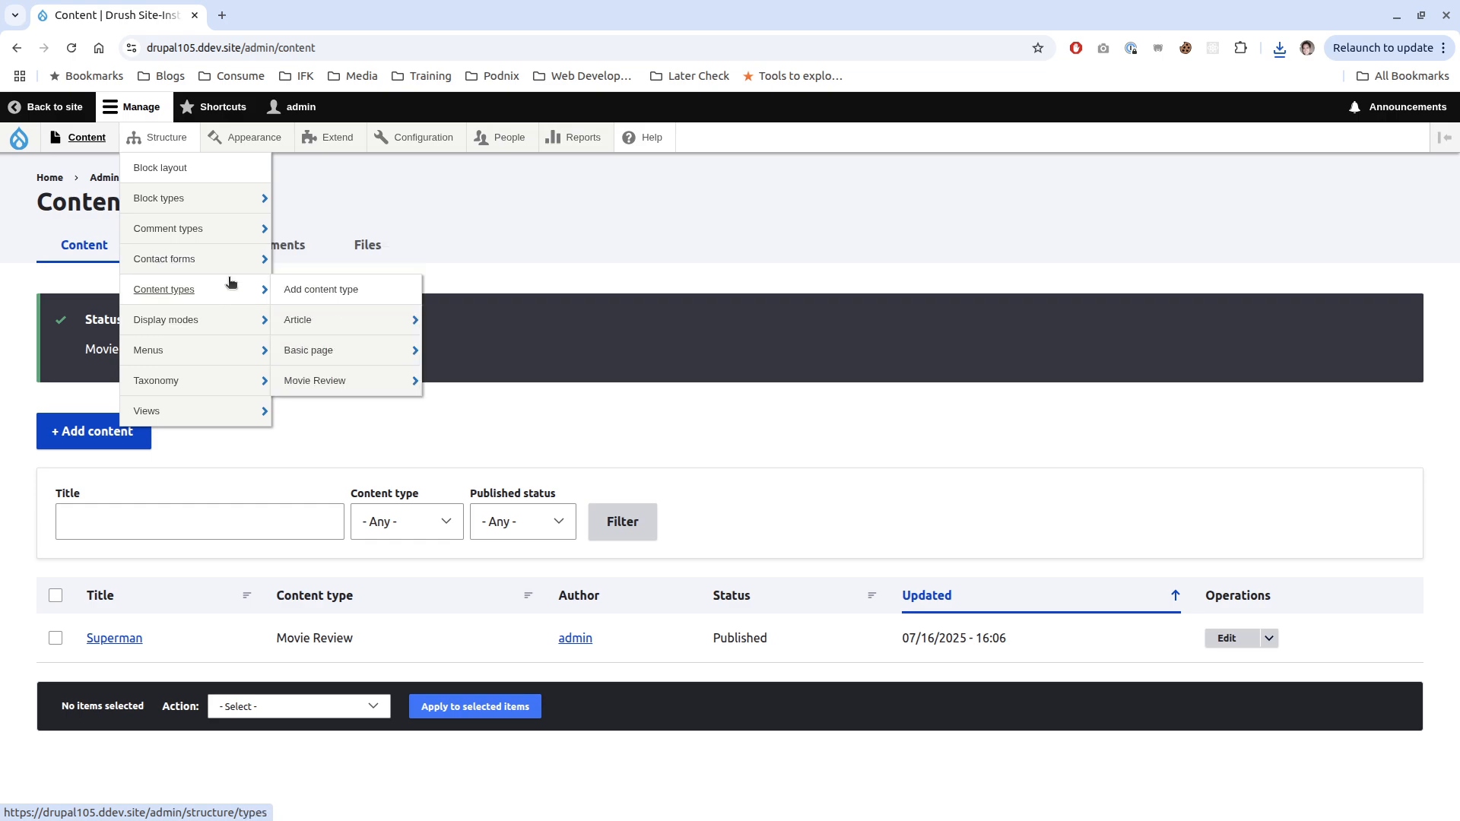
pyautogui.moveTo(388, 379)
pyautogui.click(475, 382)
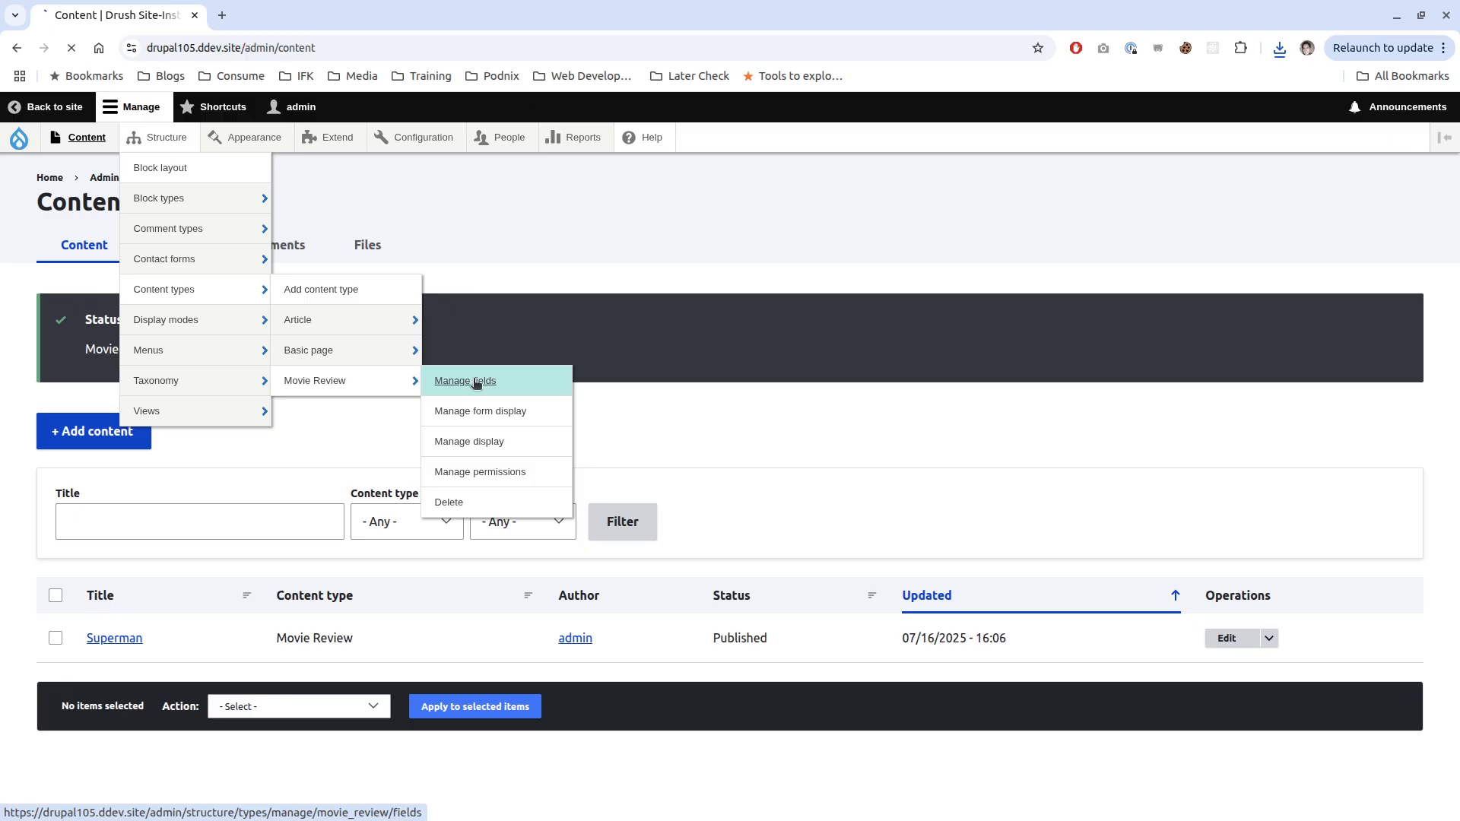
pyautogui.click(1188, 404)
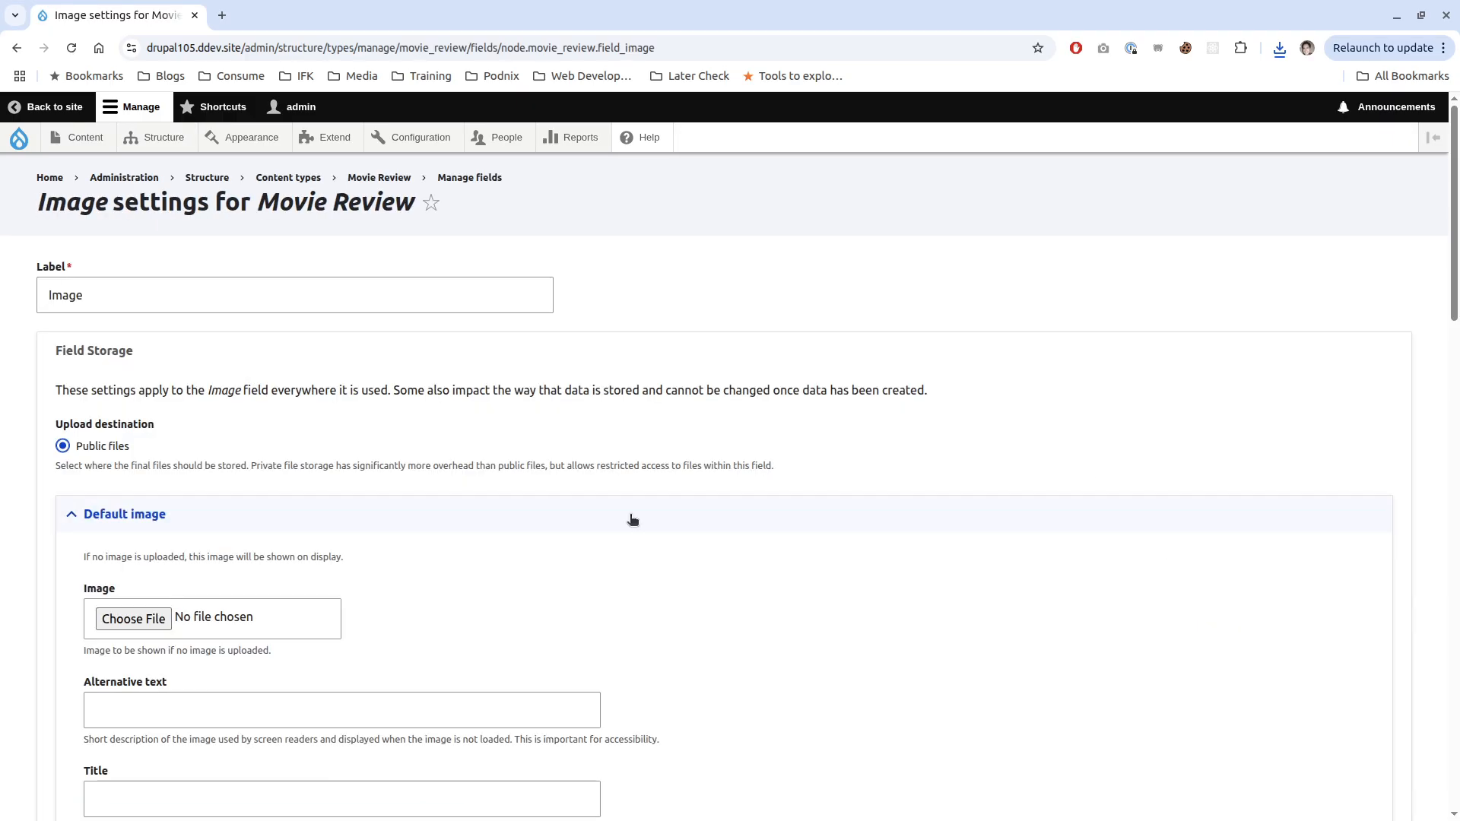
pyautogui.scroll(-15, 632, 520)
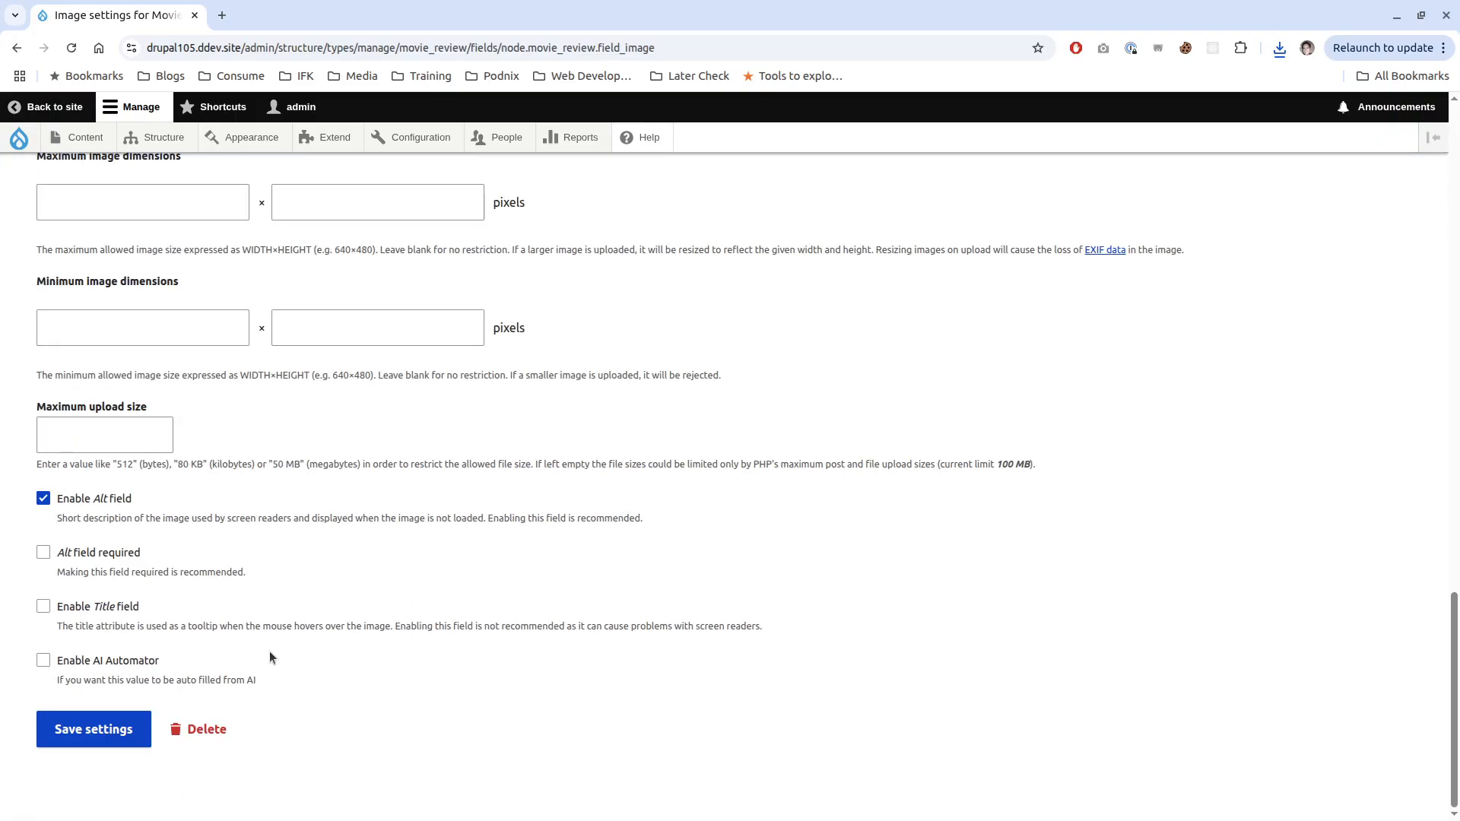
pyautogui.click(135, 664)
pyautogui.scroll(-2, 637, 457)
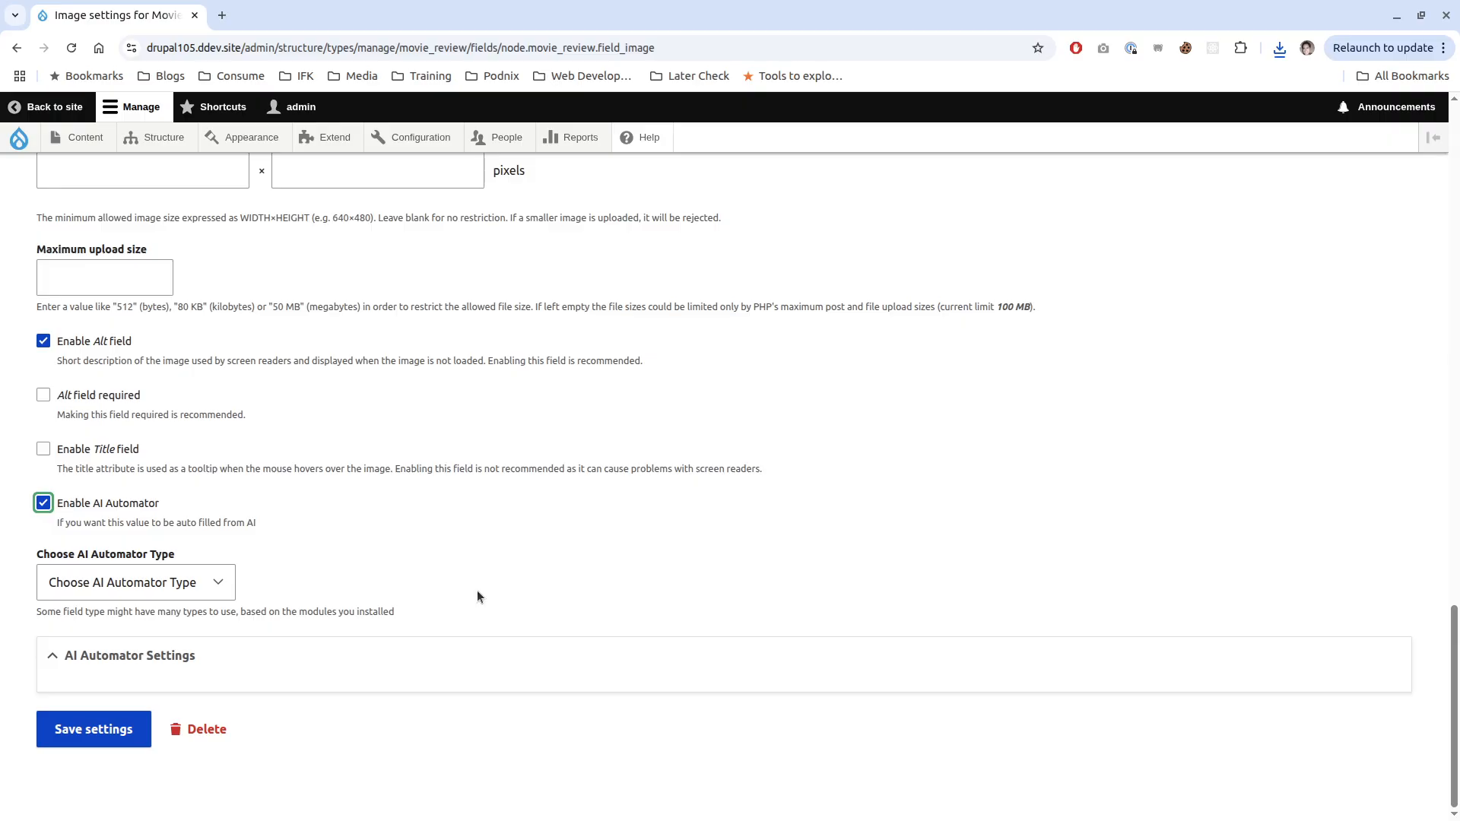
# - Set the automator type to LLM: Image Alt Text and its input mode to Advanced Mode (Token)
pyautogui.click(136, 587)
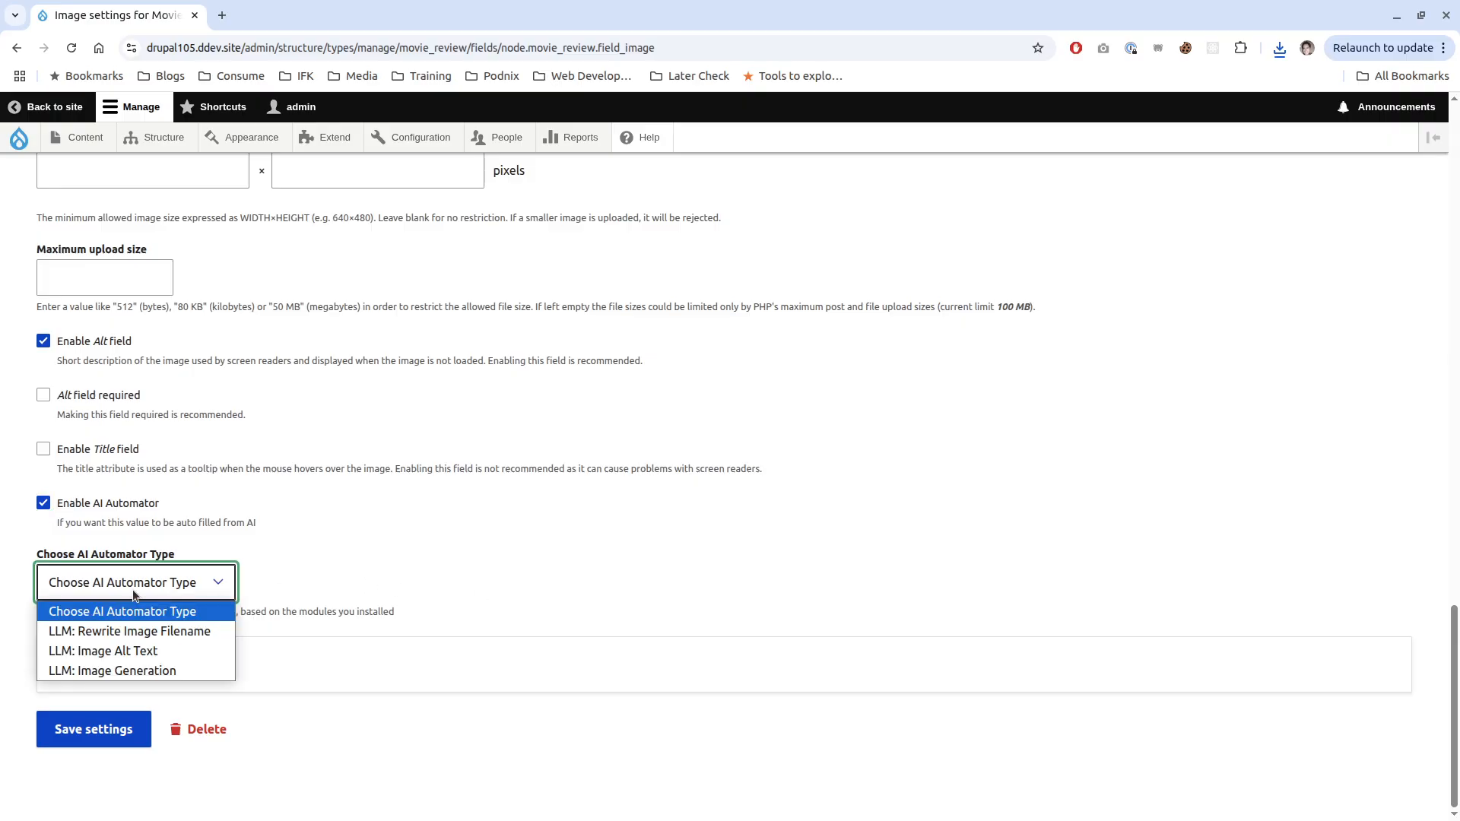
pyautogui.click(167, 657)
pyautogui.scroll(-3, 528, 522)
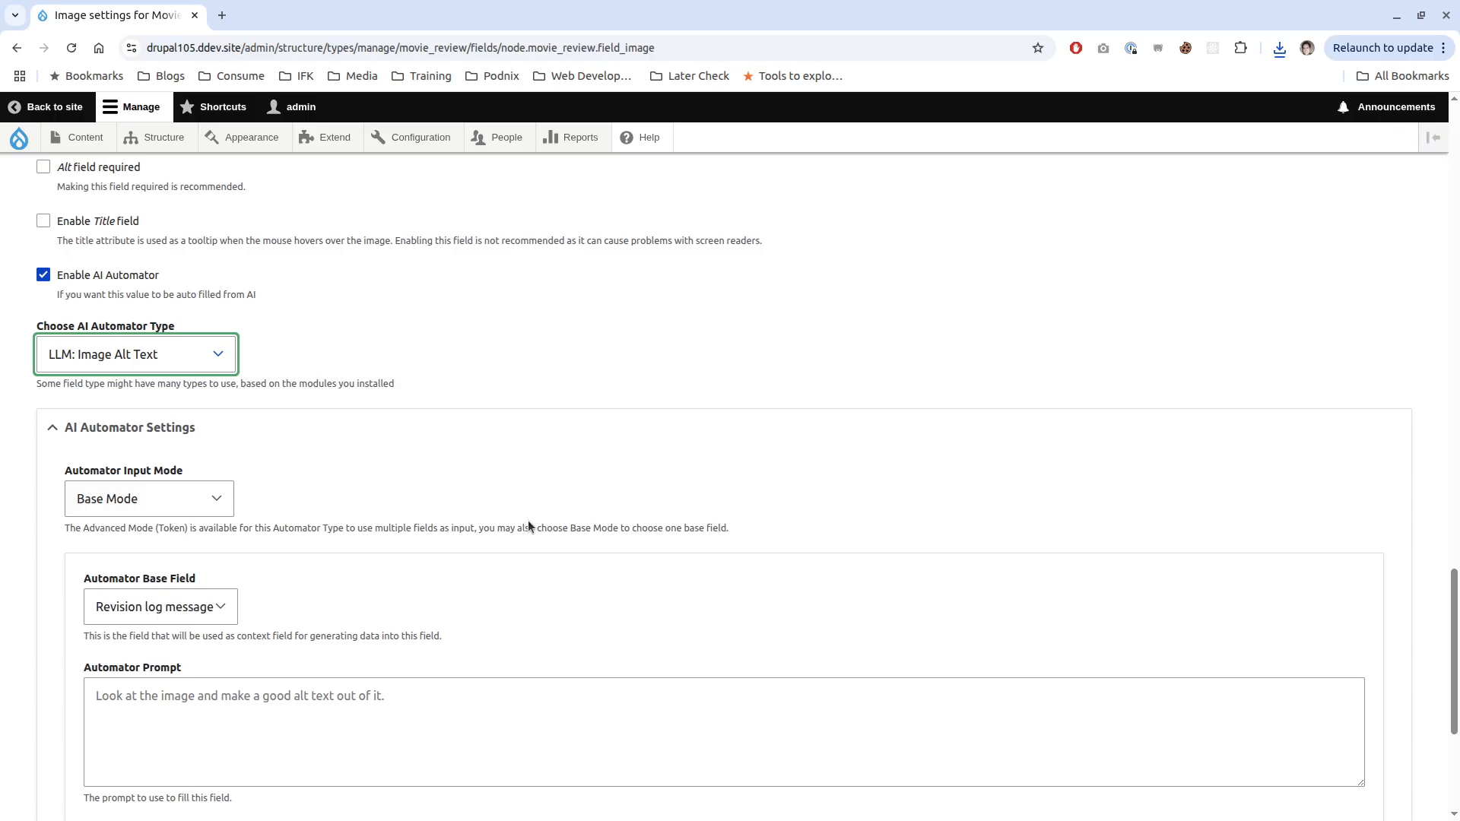
pyautogui.scroll(-3, 528, 521)
pyautogui.click(190, 272)
pyautogui.click(183, 320)
pyautogui.scroll(2, 271, 358)
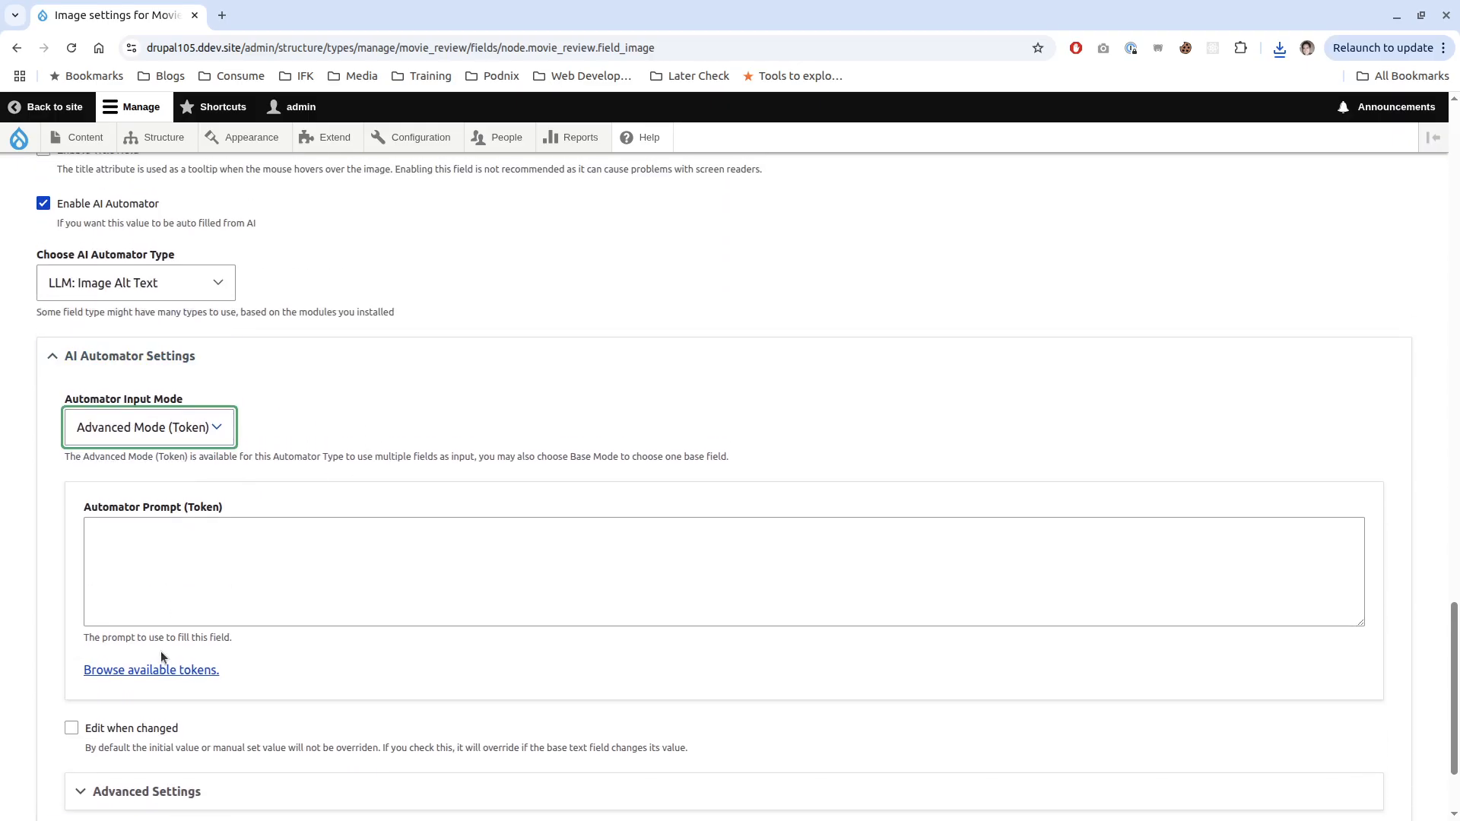
# - Open the list of available tokens, and expand the Nodes group to find the Title token
pyautogui.click(151, 670)
pyautogui.scroll(-3, 1102, 672)
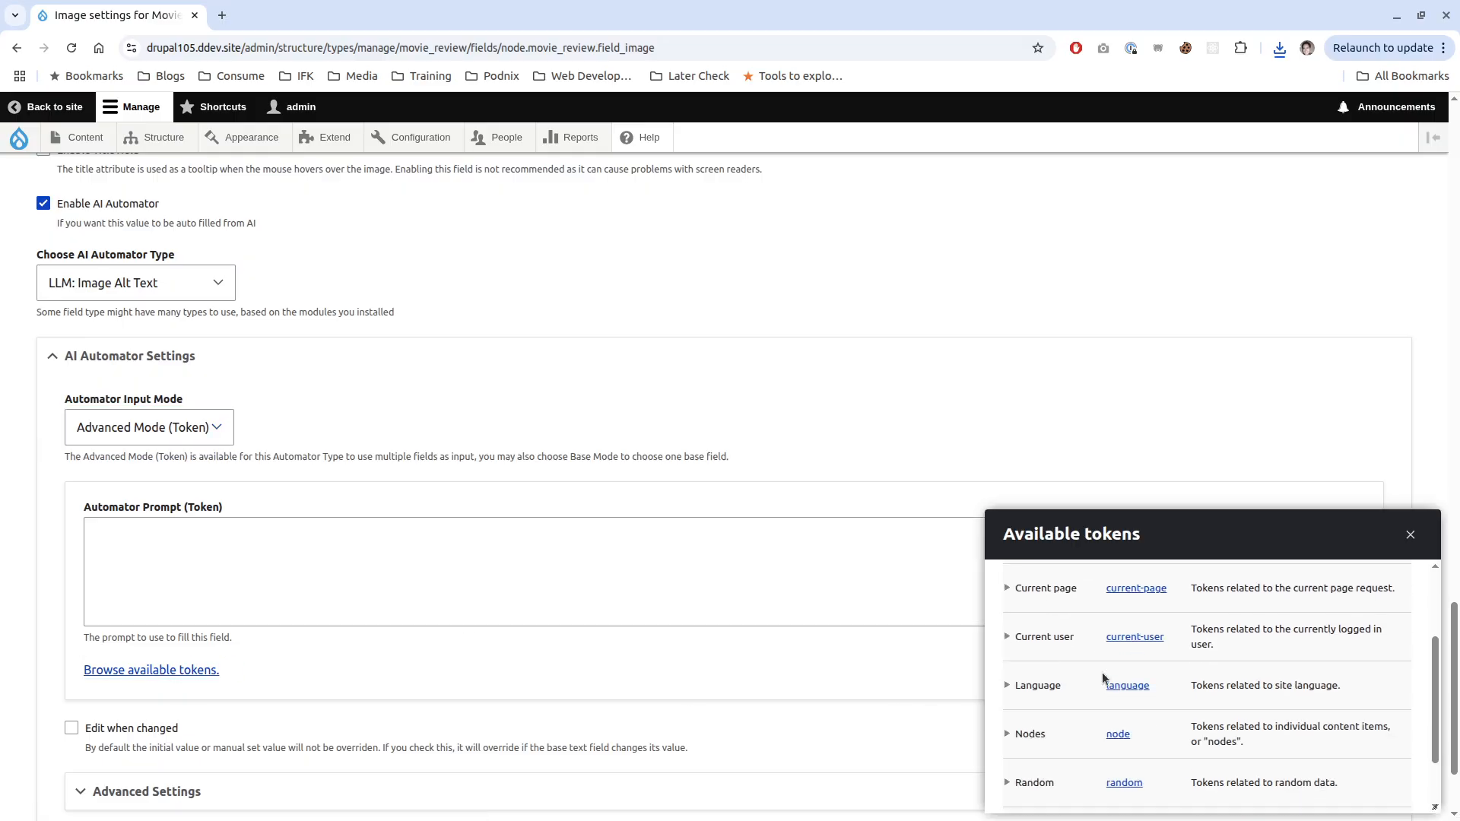
pyautogui.click(1025, 684)
pyautogui.scroll(-5, 1005, 695)
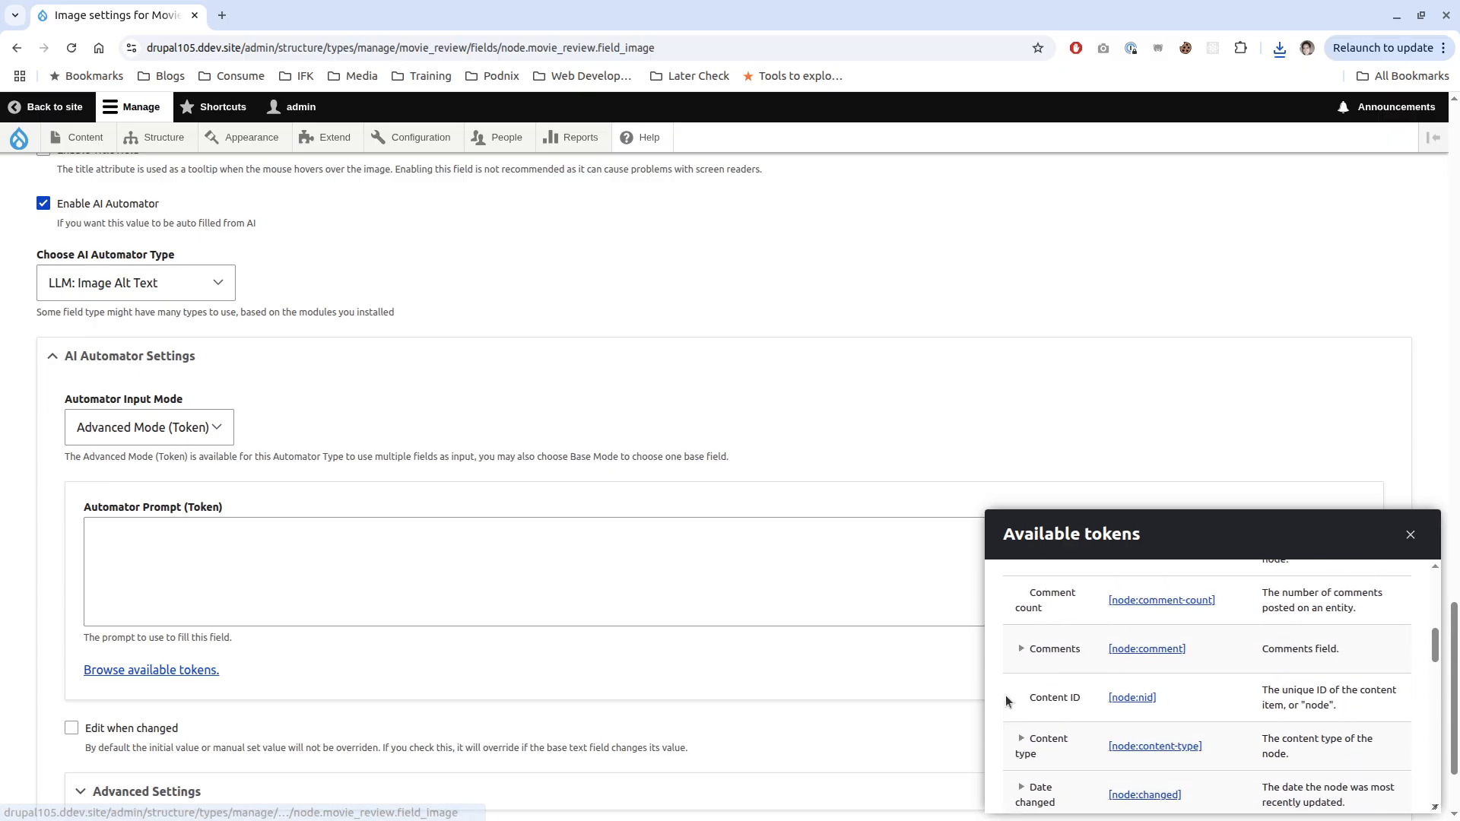
pyautogui.scroll(-8, 1006, 695)
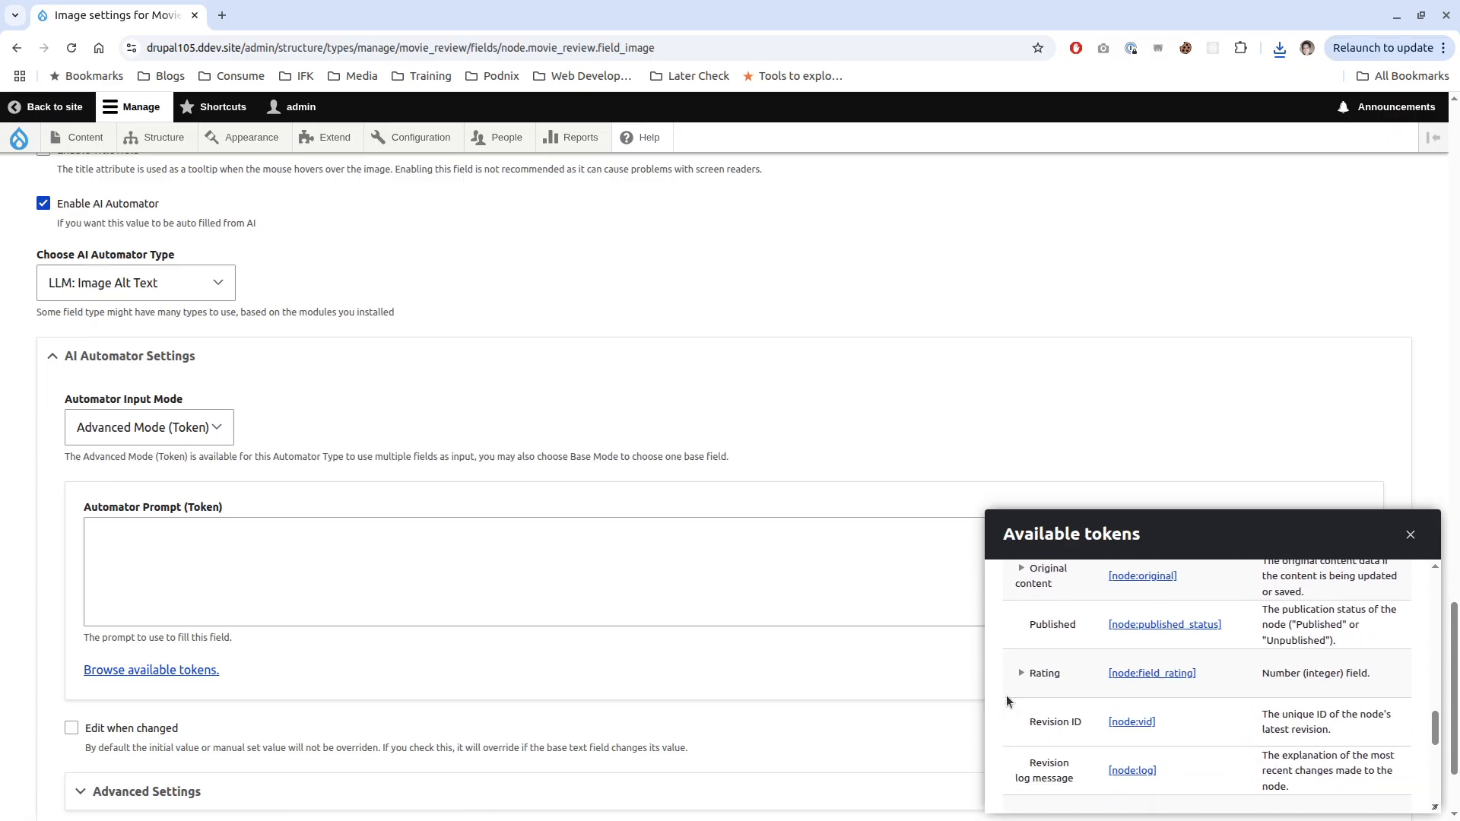
pyautogui.scroll(-2, 1089, 730)
pyautogui.click(199, 430)
pyautogui.click(200, 456)
pyautogui.click(194, 439)
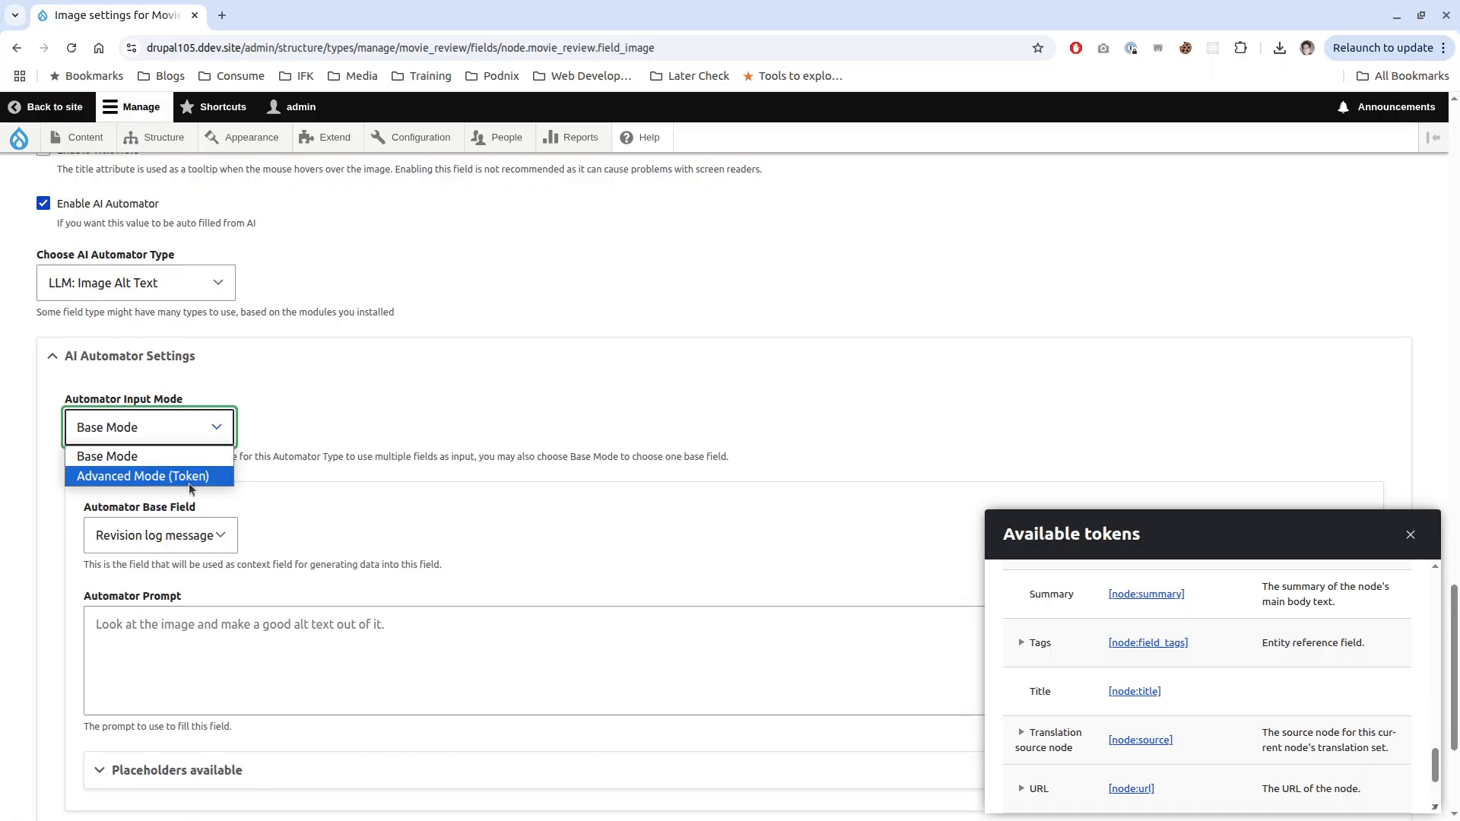
pyautogui.click(193, 477)
# - Copy the [node:title] token from the available node tokens
pyautogui.scroll(-1, 1103, 679)
pyautogui.moveTo(1179, 682); pyautogui.dragTo(1104, 678)
pyautogui.hotkey('ctrl', 'c')
# - Begin the automator prompt with "Look at this image and create an alt text that is under 100 characters"
pyautogui.click(267, 563)
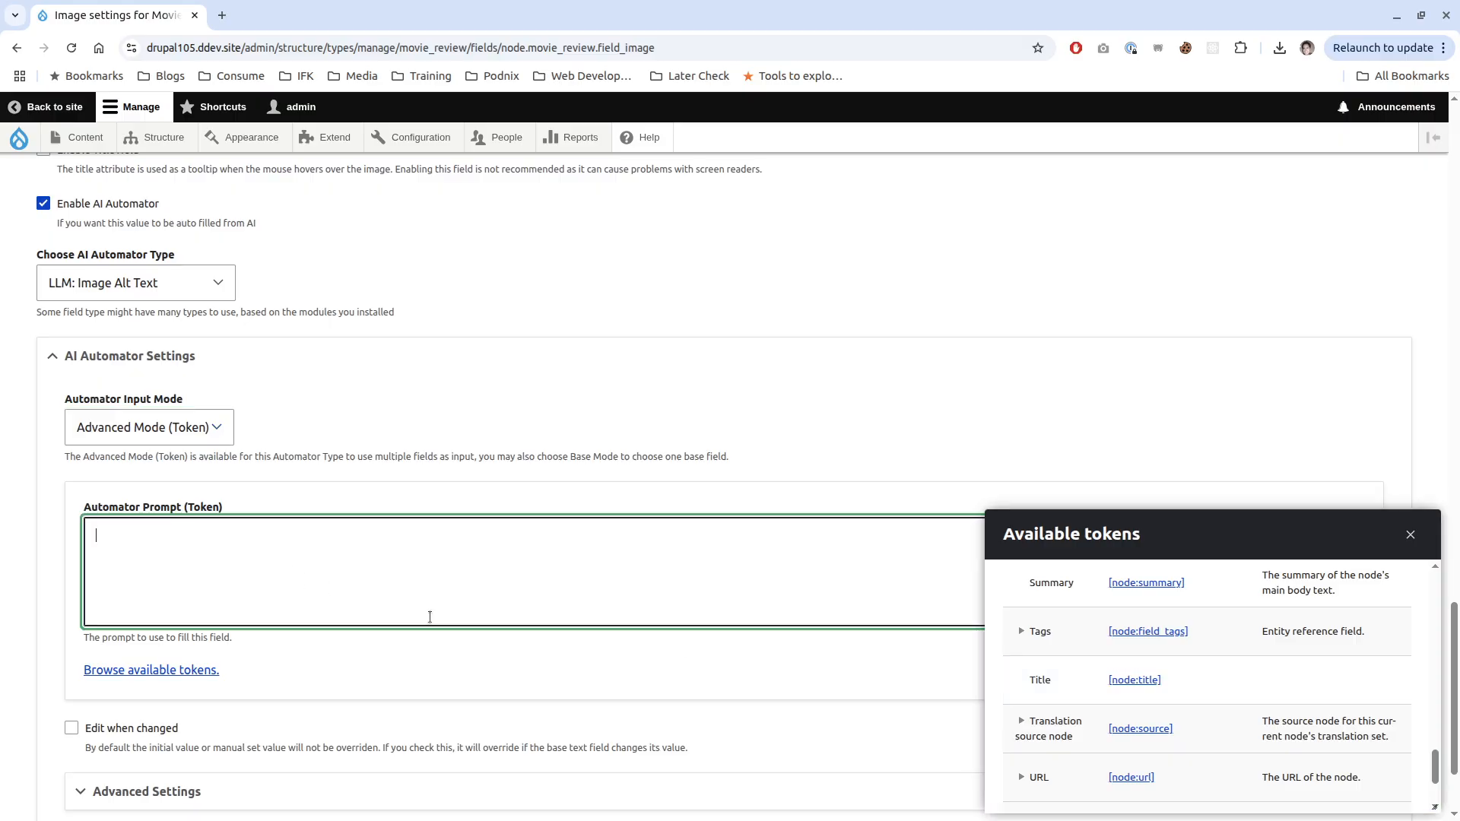
pyautogui.write('Lo')
pyautogui.press('BackSpace')
pyautogui.press('BackSpace')
pyautogui.write('Look at this image and create an alt ')
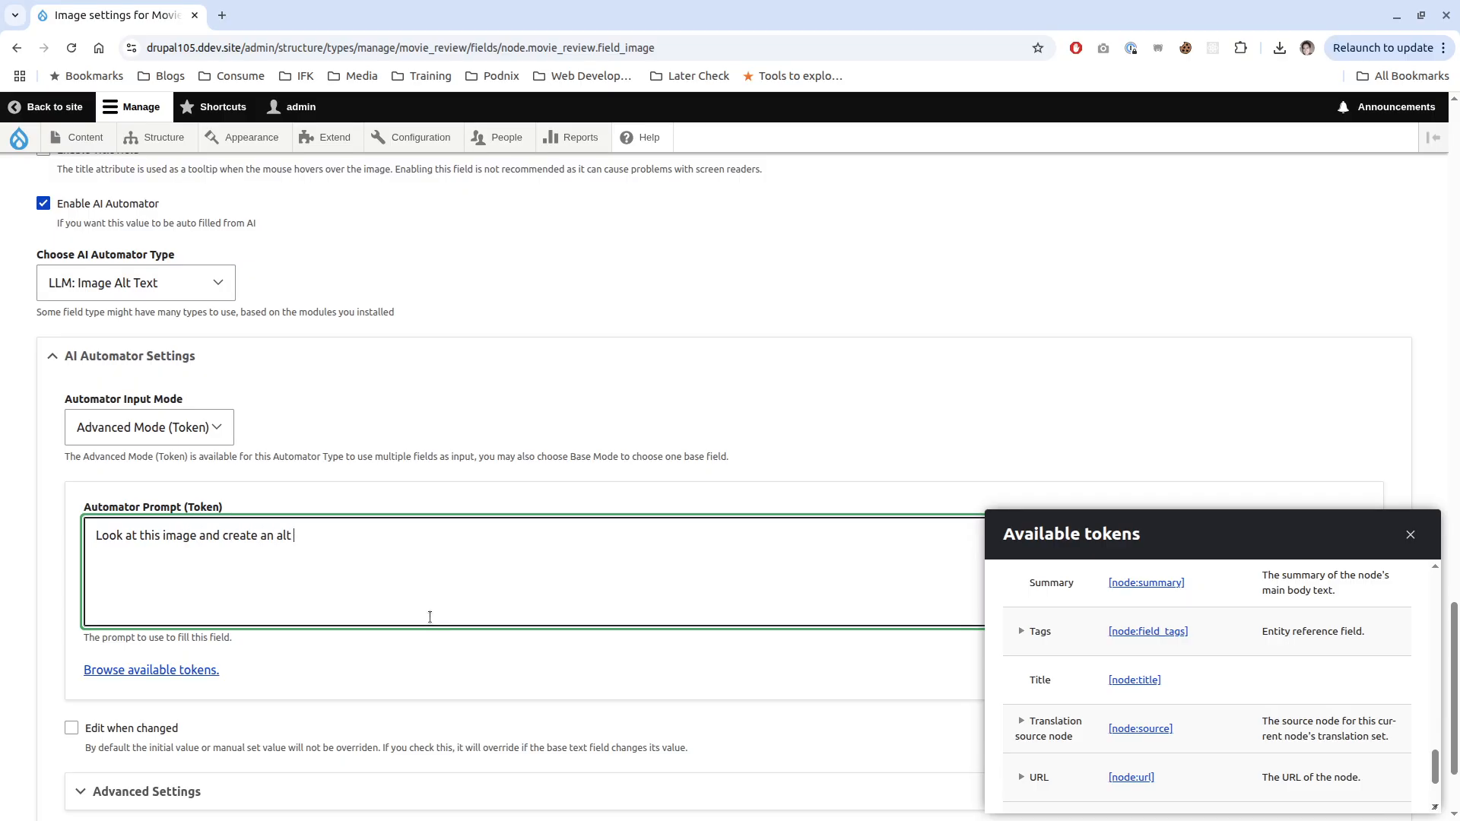
pyautogui.write('text that is under 100 characters ')
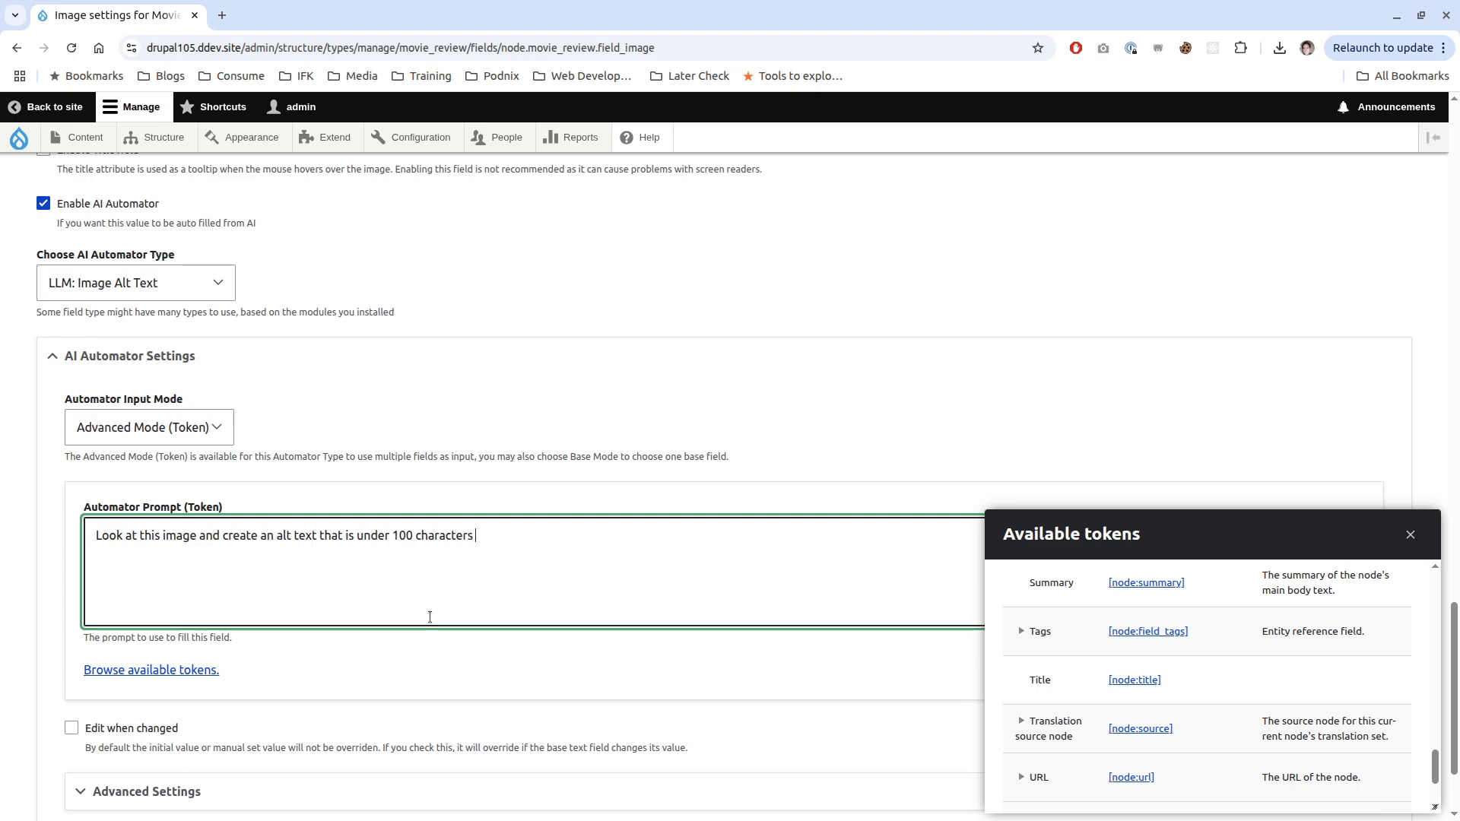
# - Continue the prompt with "long. You will be given a title and a movie review as context. This is for a movie review website"
pyautogui.write('long. You will be given a tit')
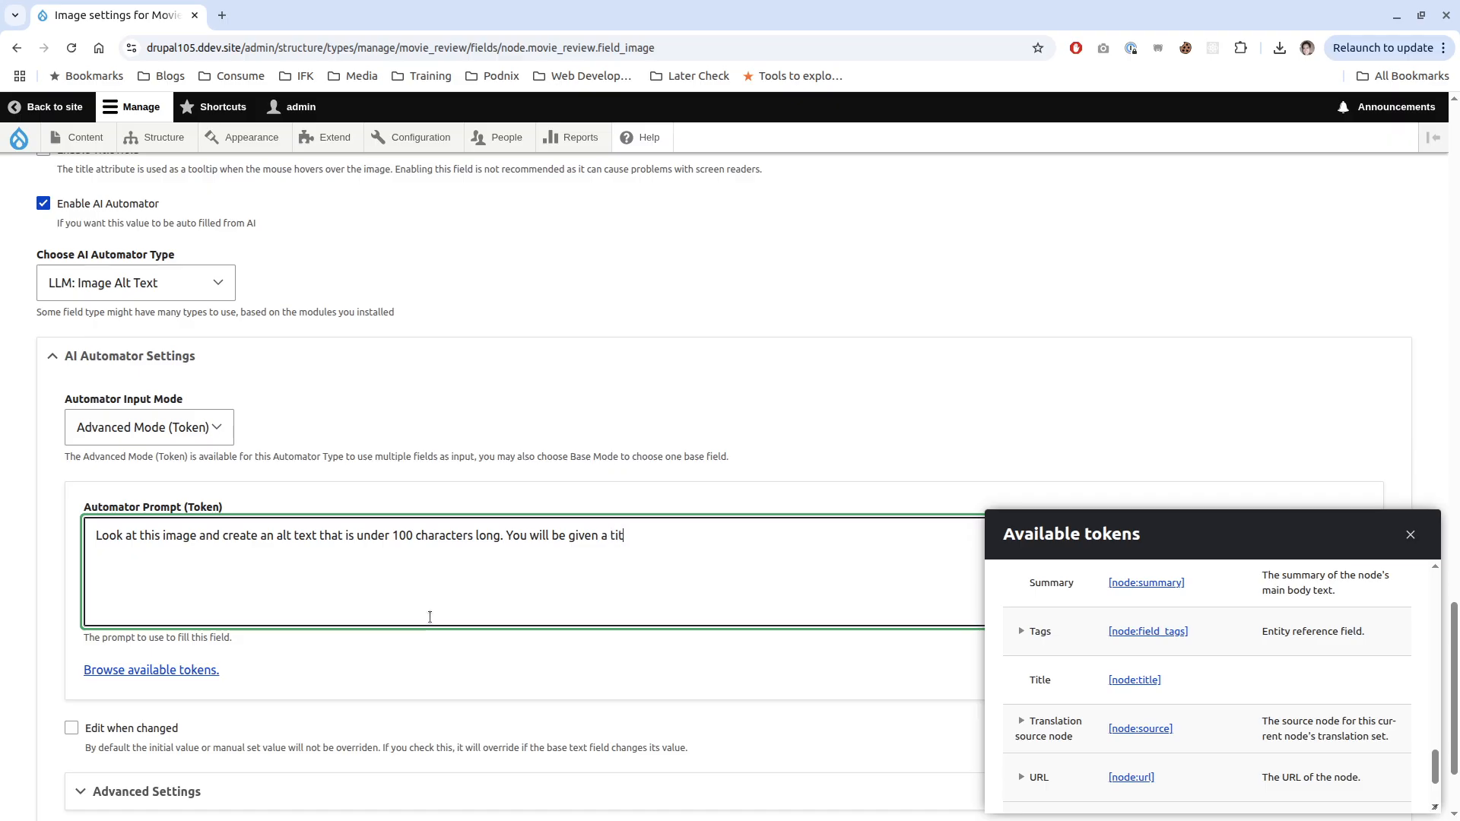
pyautogui.write('le and a movie review as cont')
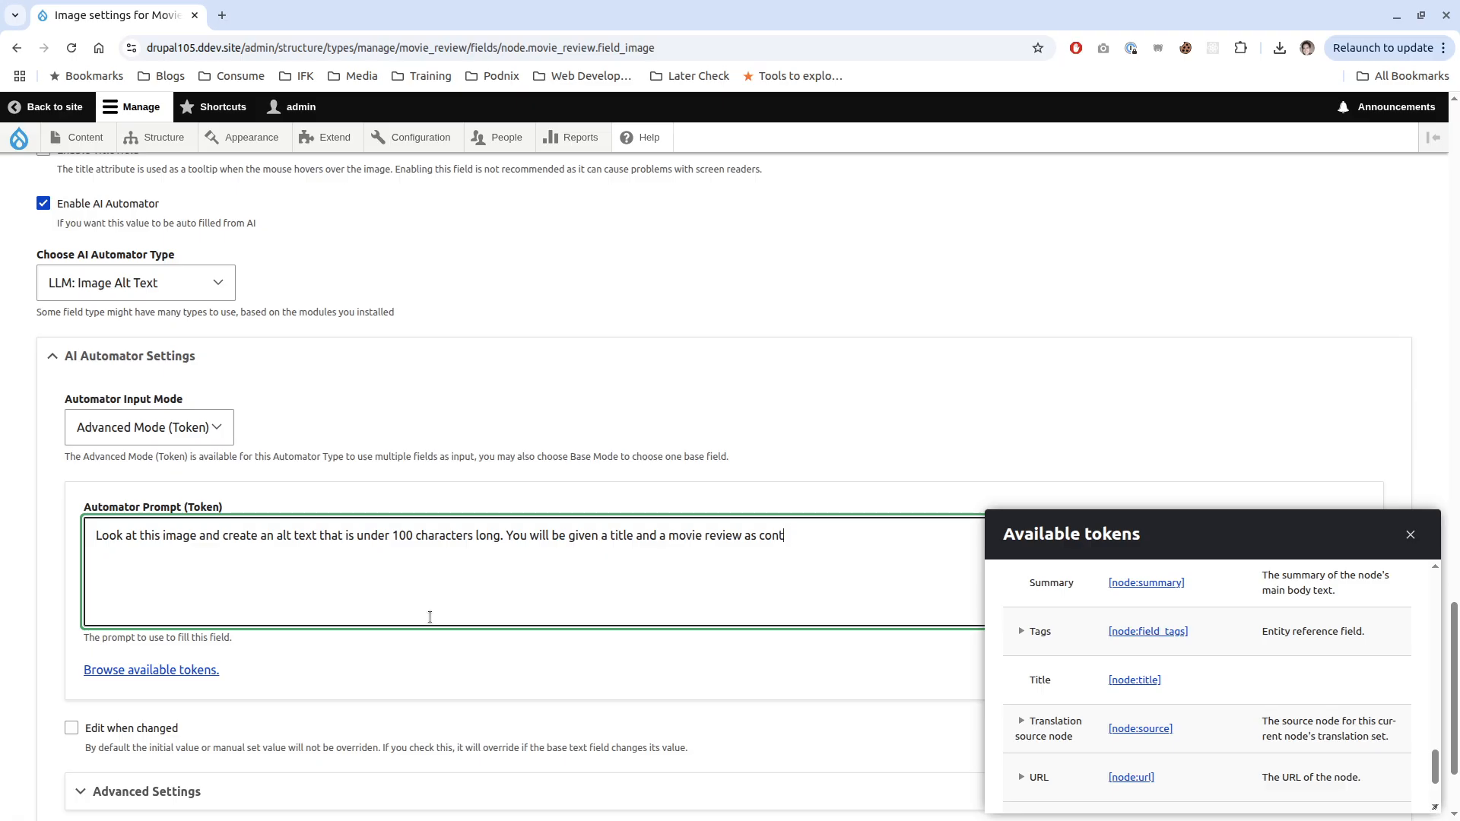
pyautogui.write('ext. This is for a movie review web')
pyautogui.write('sit')
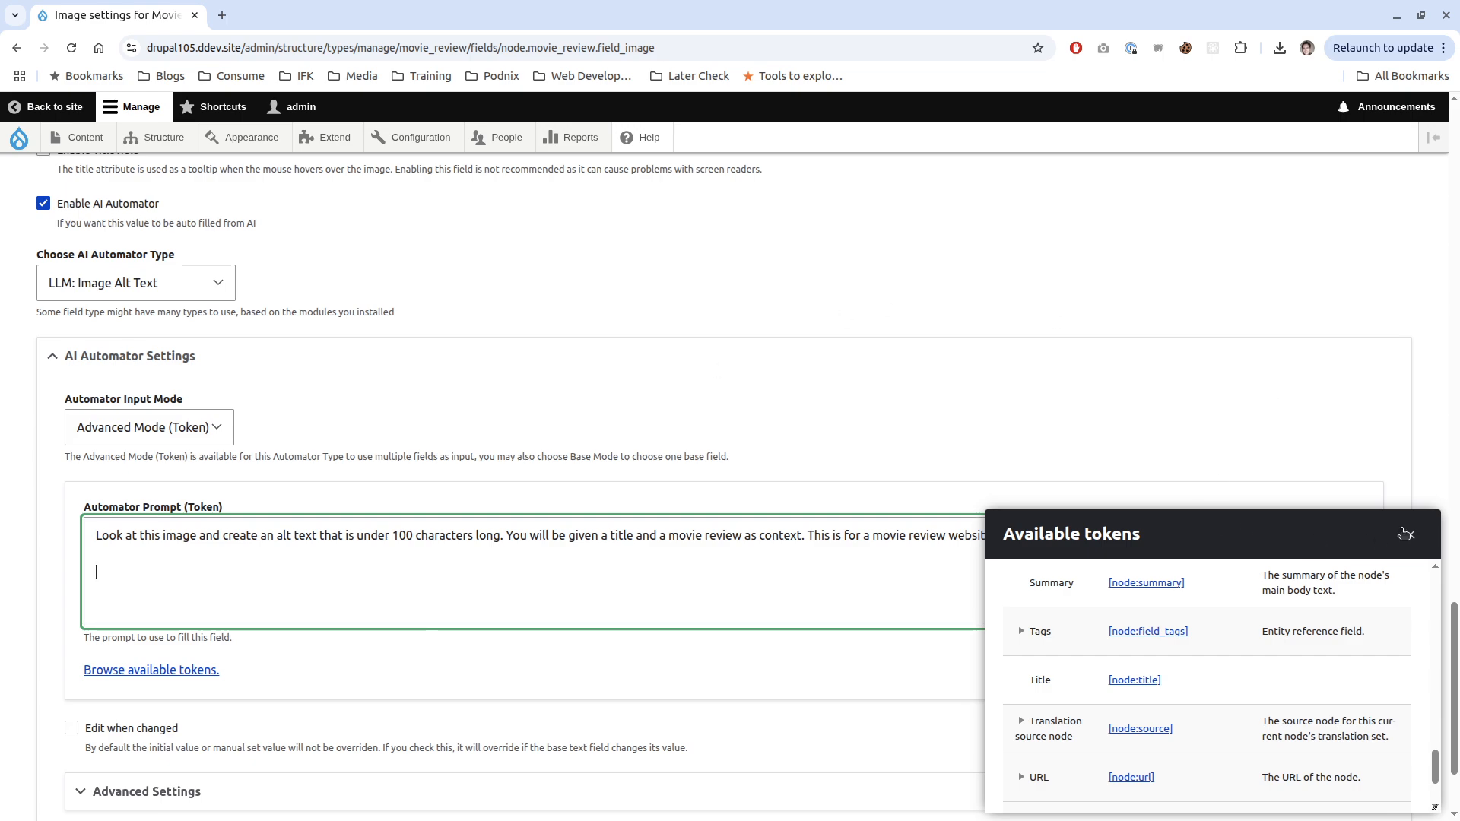
# - Add a "Title: [node:title]" line to the prompt, followed by a "Reviews:" label
pyautogui.click(335, 600)
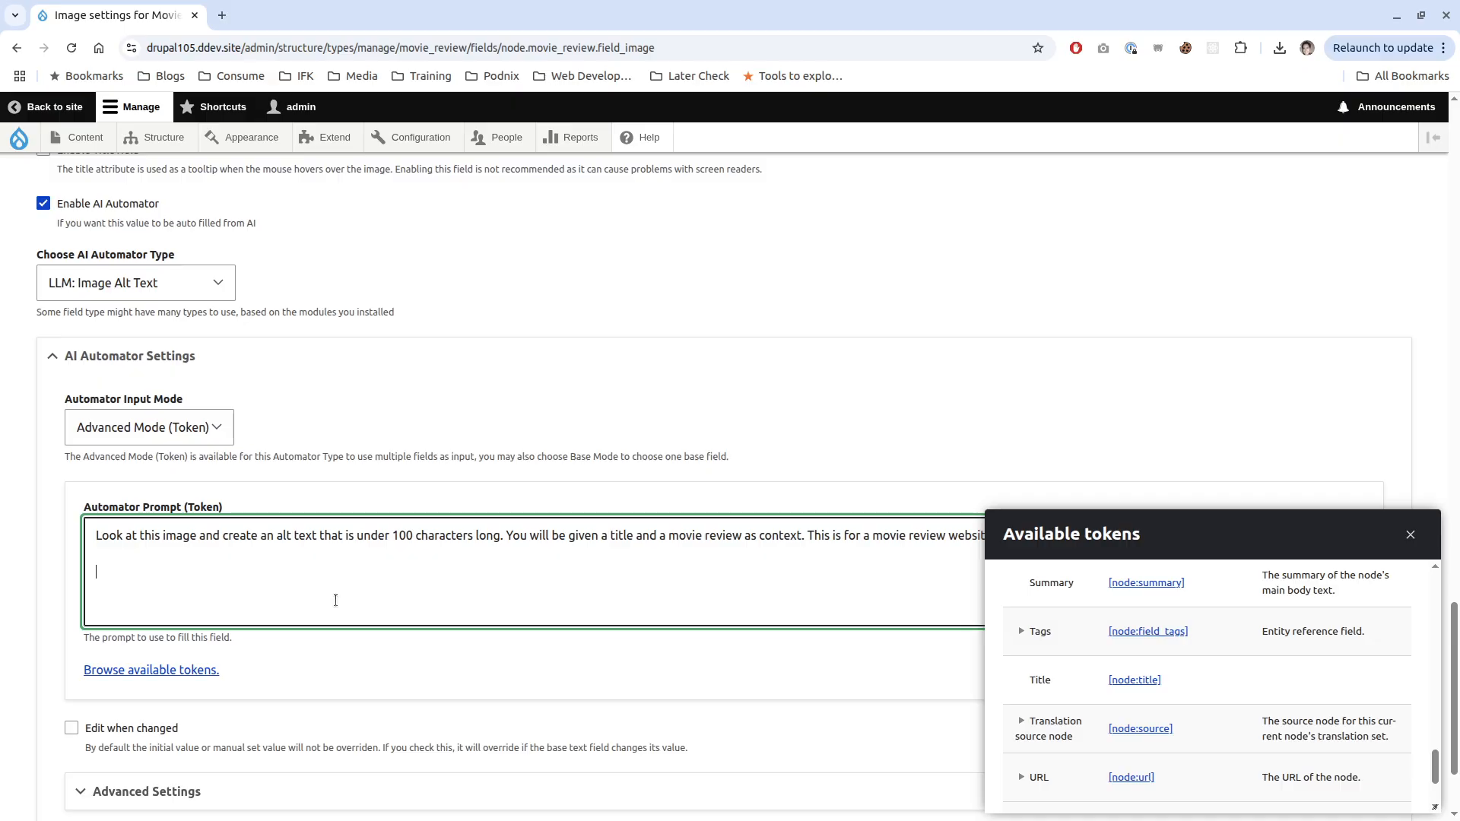
pyautogui.press('Return')
pyautogui.write('Title:')
pyautogui.hotkey('ctrl', 'v')
pyautogui.write('Reviews:')
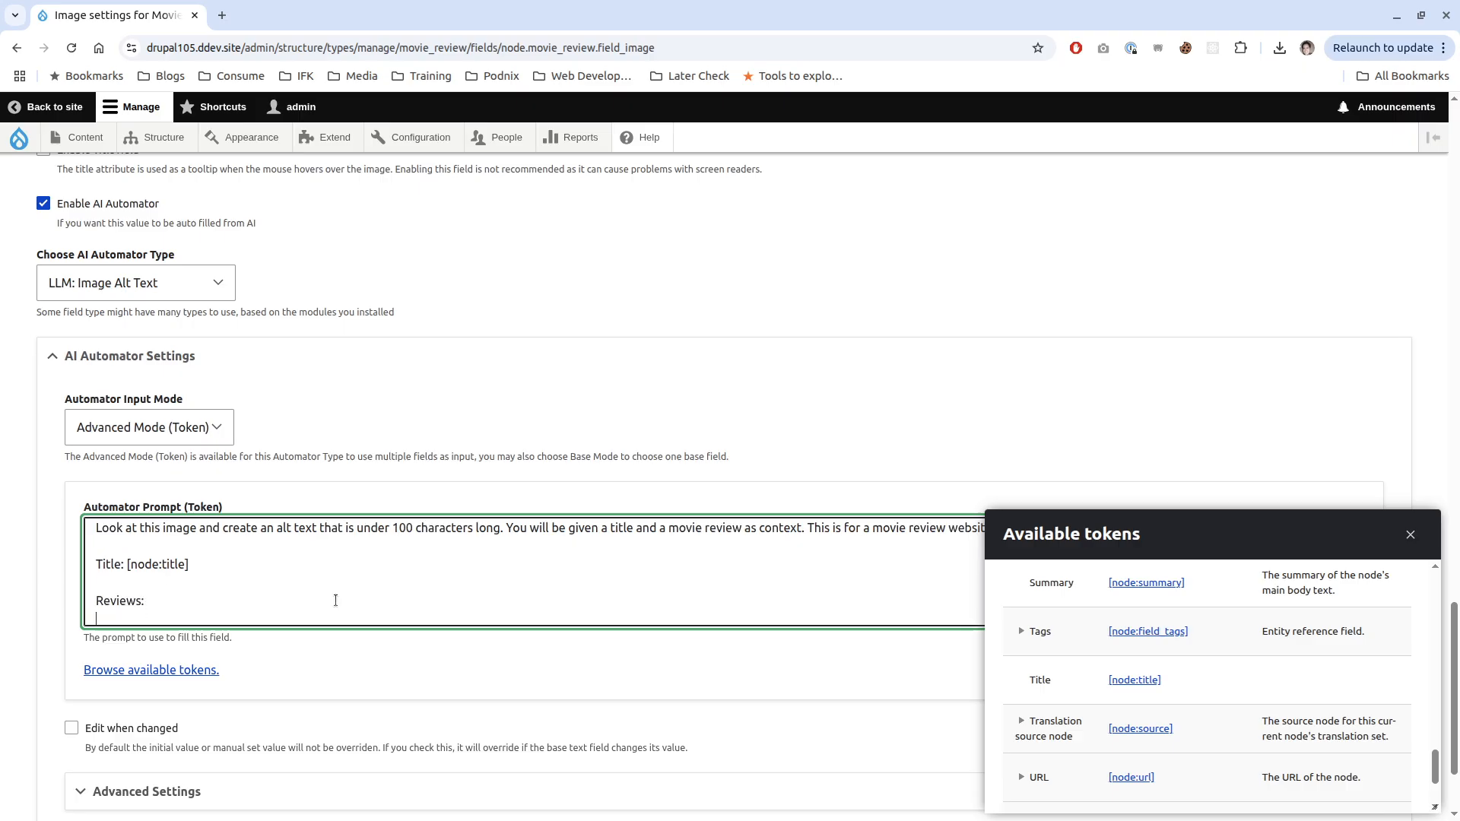
# - Add the [node:body] token below the "Reviews:" label in the automator prompt and close the available tokens list
pyautogui.scroll(5, 1131, 652)
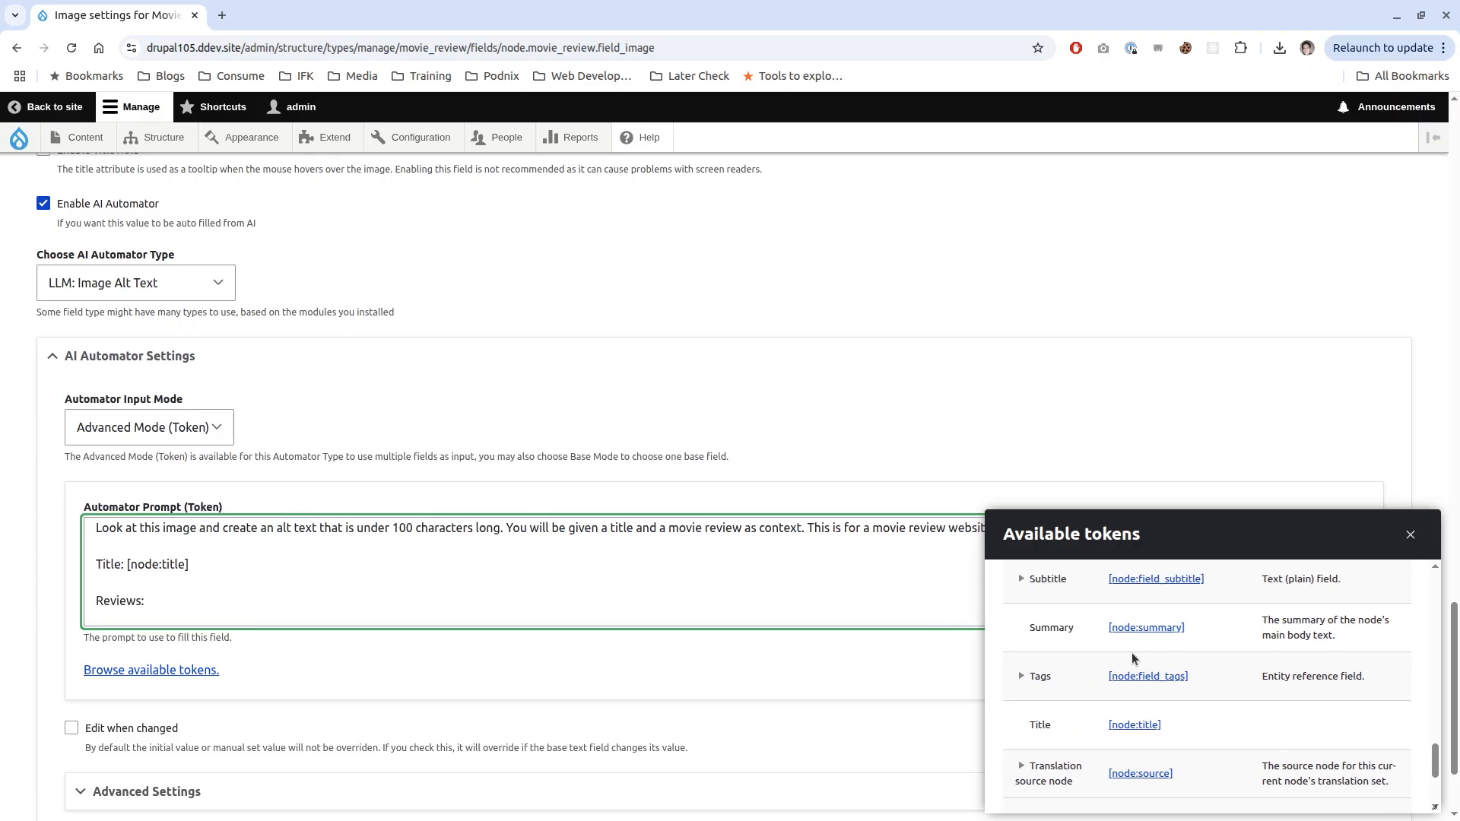
pyautogui.scroll(4, 1132, 654)
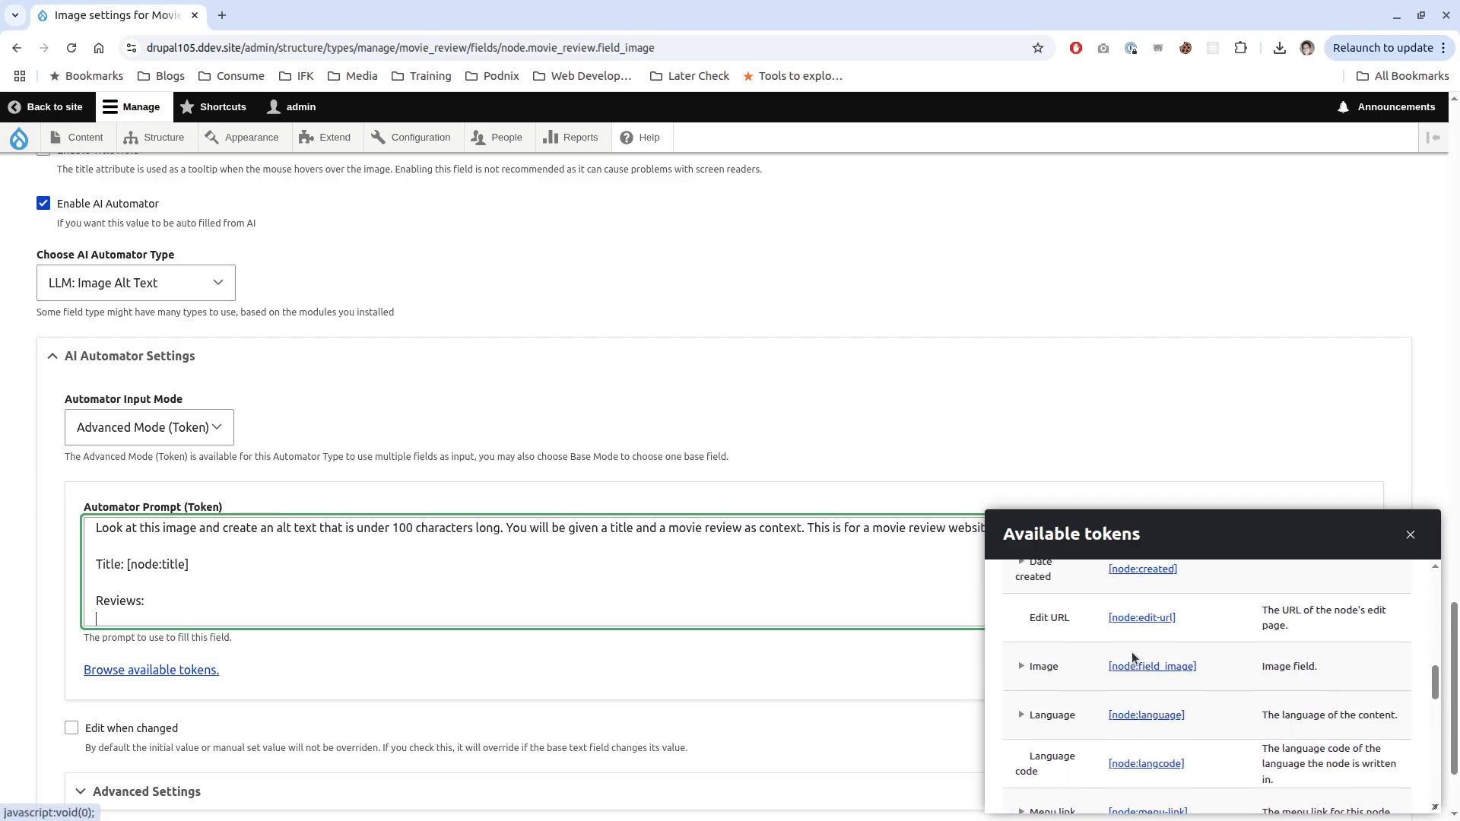
pyautogui.scroll(1, 1077, 726)
pyautogui.scroll(-2, 1076, 736)
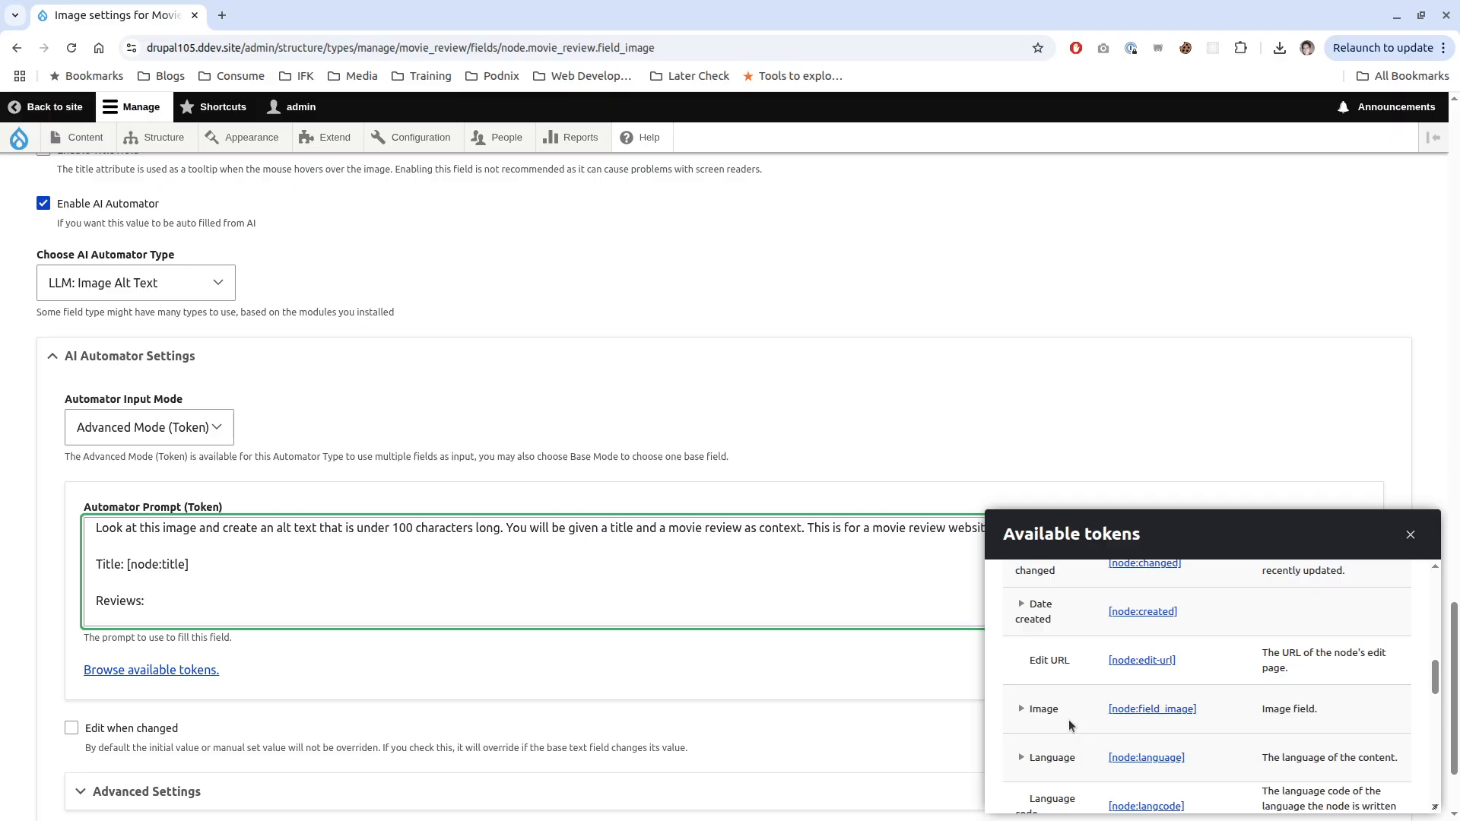
pyautogui.scroll(3, 1069, 721)
pyautogui.scroll(1, 1069, 726)
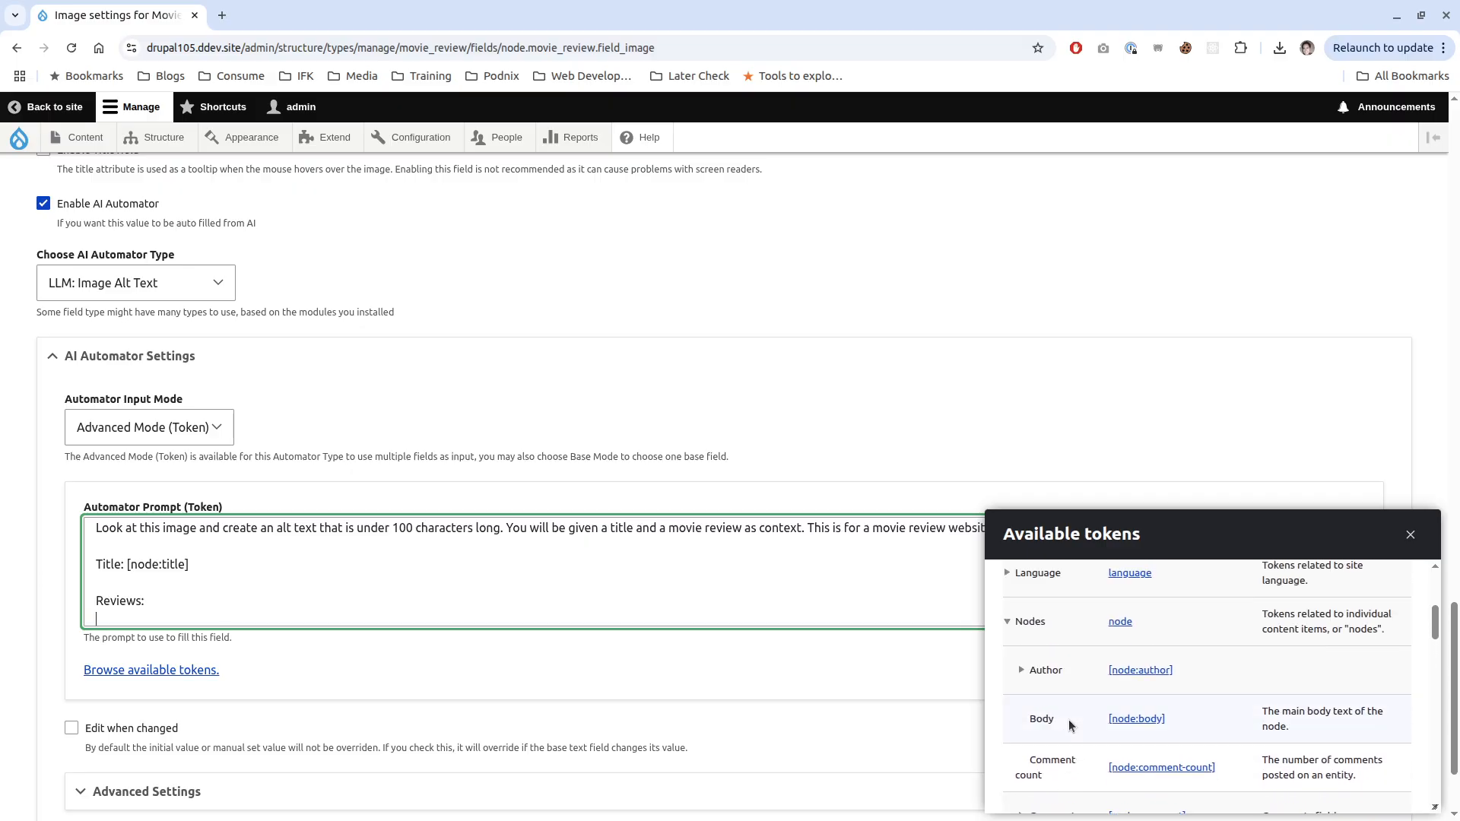
pyautogui.moveTo(1168, 719); pyautogui.dragTo(180, 622)
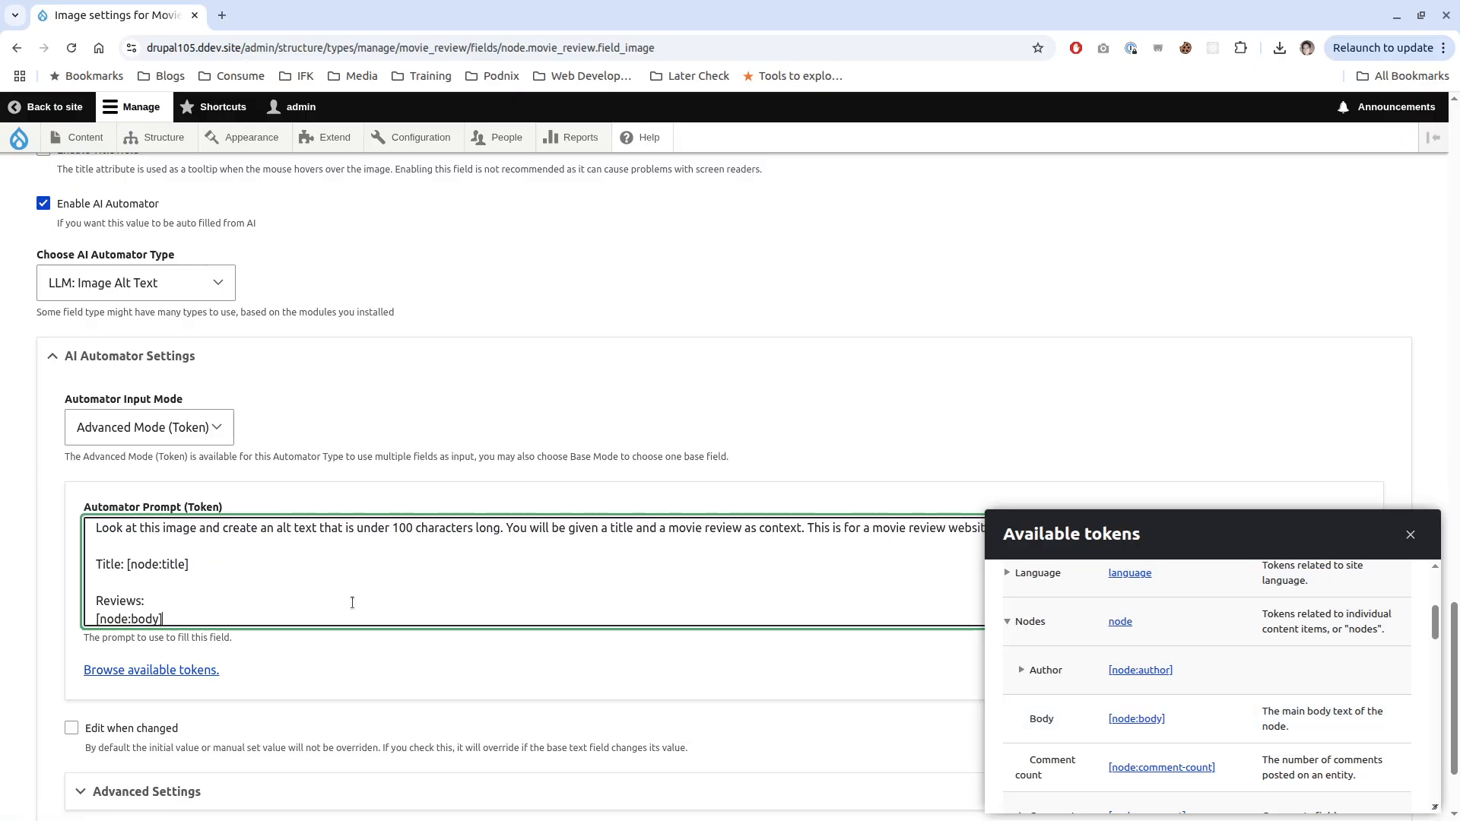
pyautogui.scroll(-2, 494, 686)
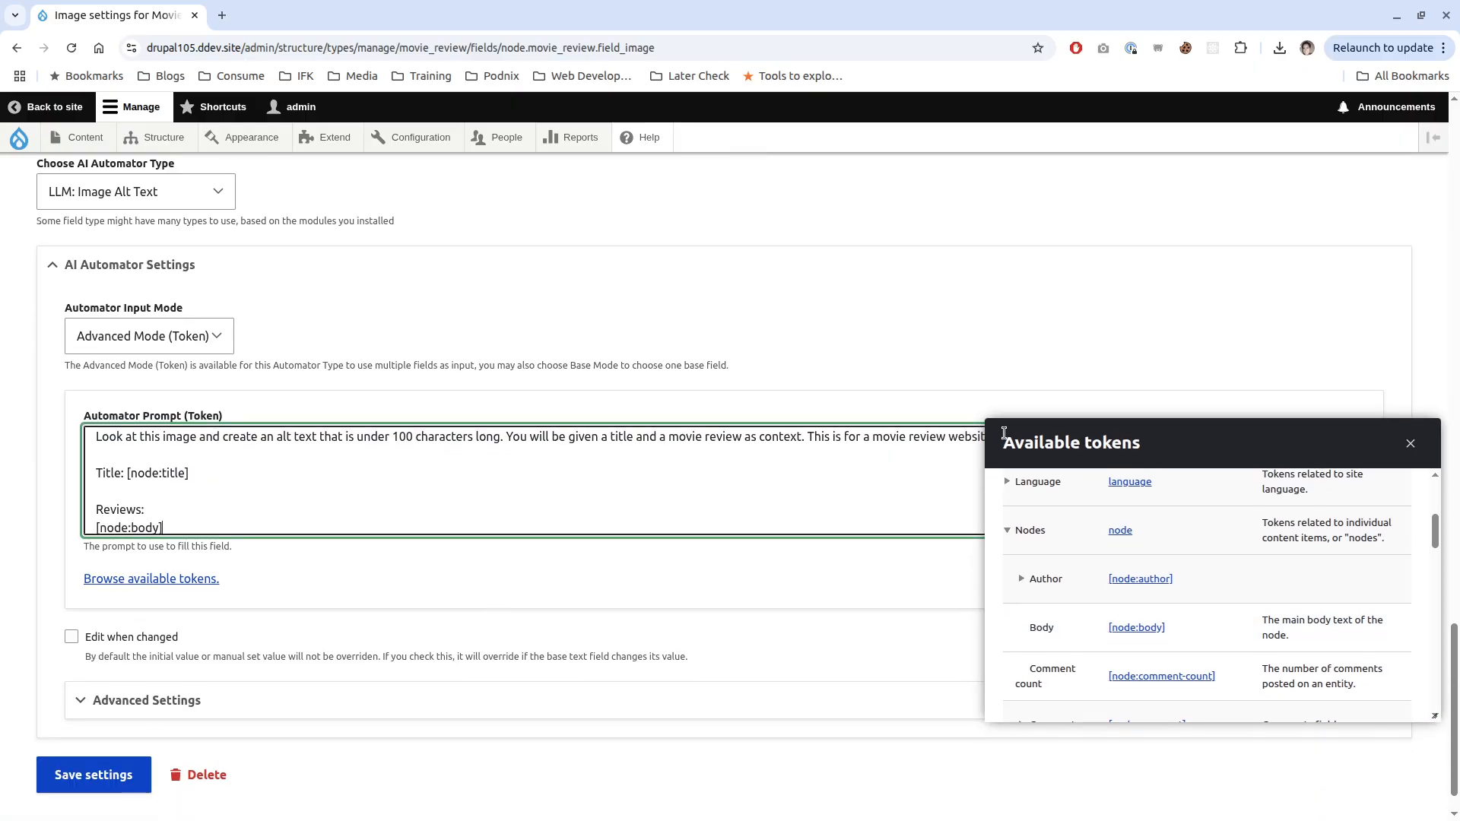
pyautogui.click(1411, 444)
# - Expand the automator's advanced settings and set the automator worker to Field Widget
pyautogui.scroll(1, 817, 491)
pyautogui.scroll(2, 595, 645)
pyautogui.scroll(-3, 403, 657)
pyautogui.click(137, 656)
pyautogui.scroll(-8, 238, 604)
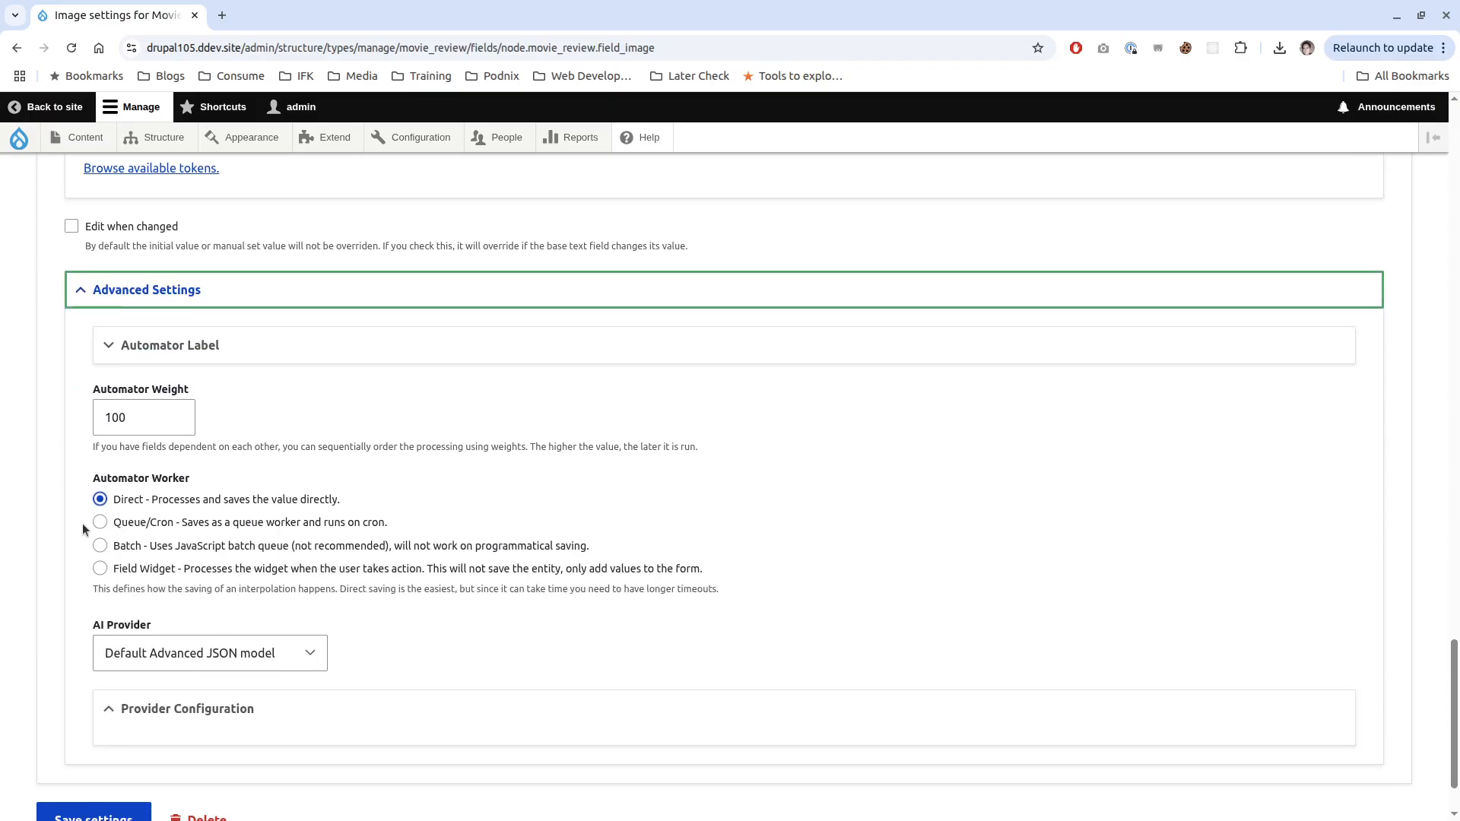
pyautogui.scroll(2, 70, 561)
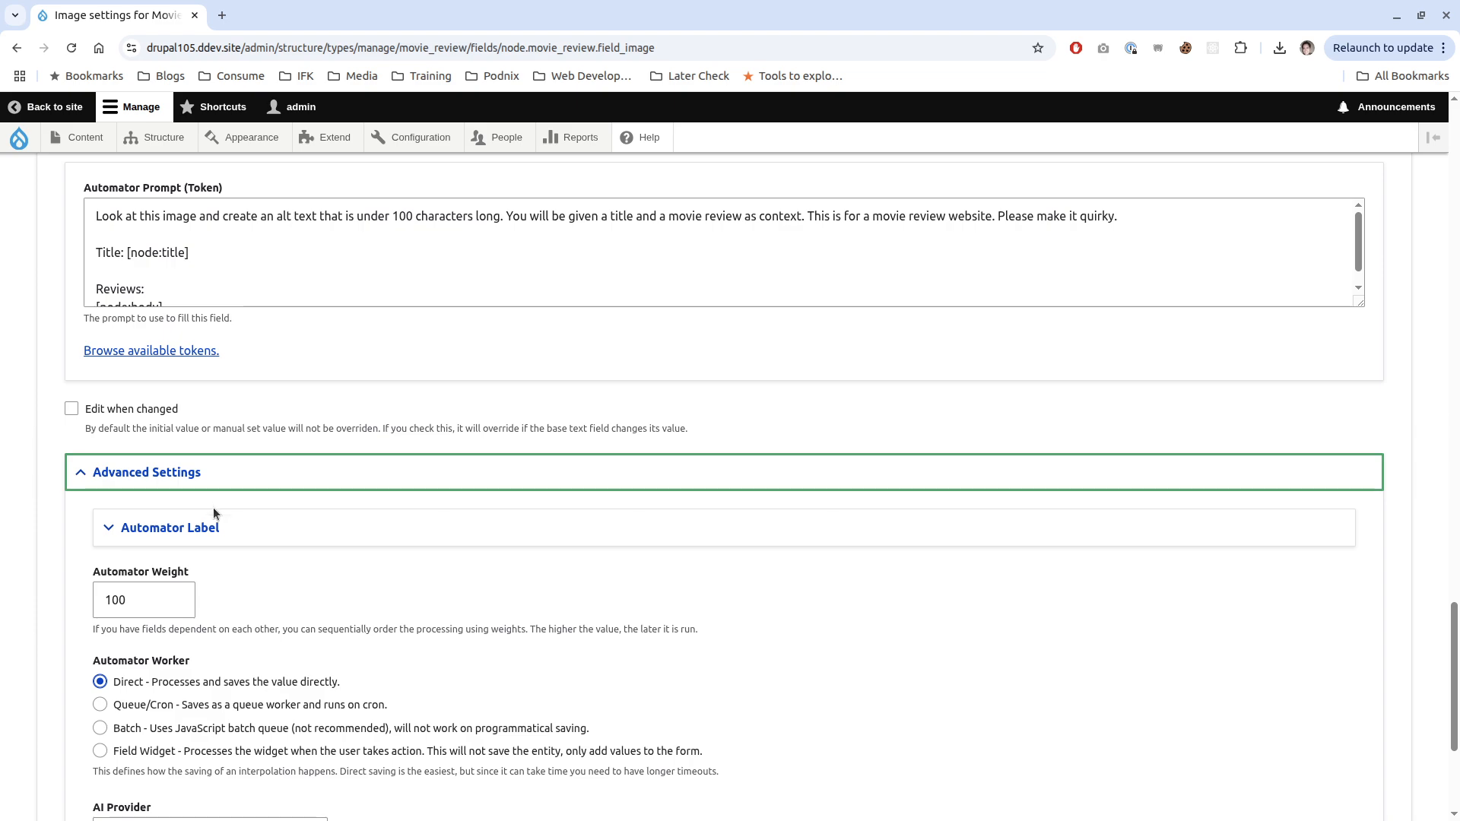
pyautogui.scroll(2, 221, 477)
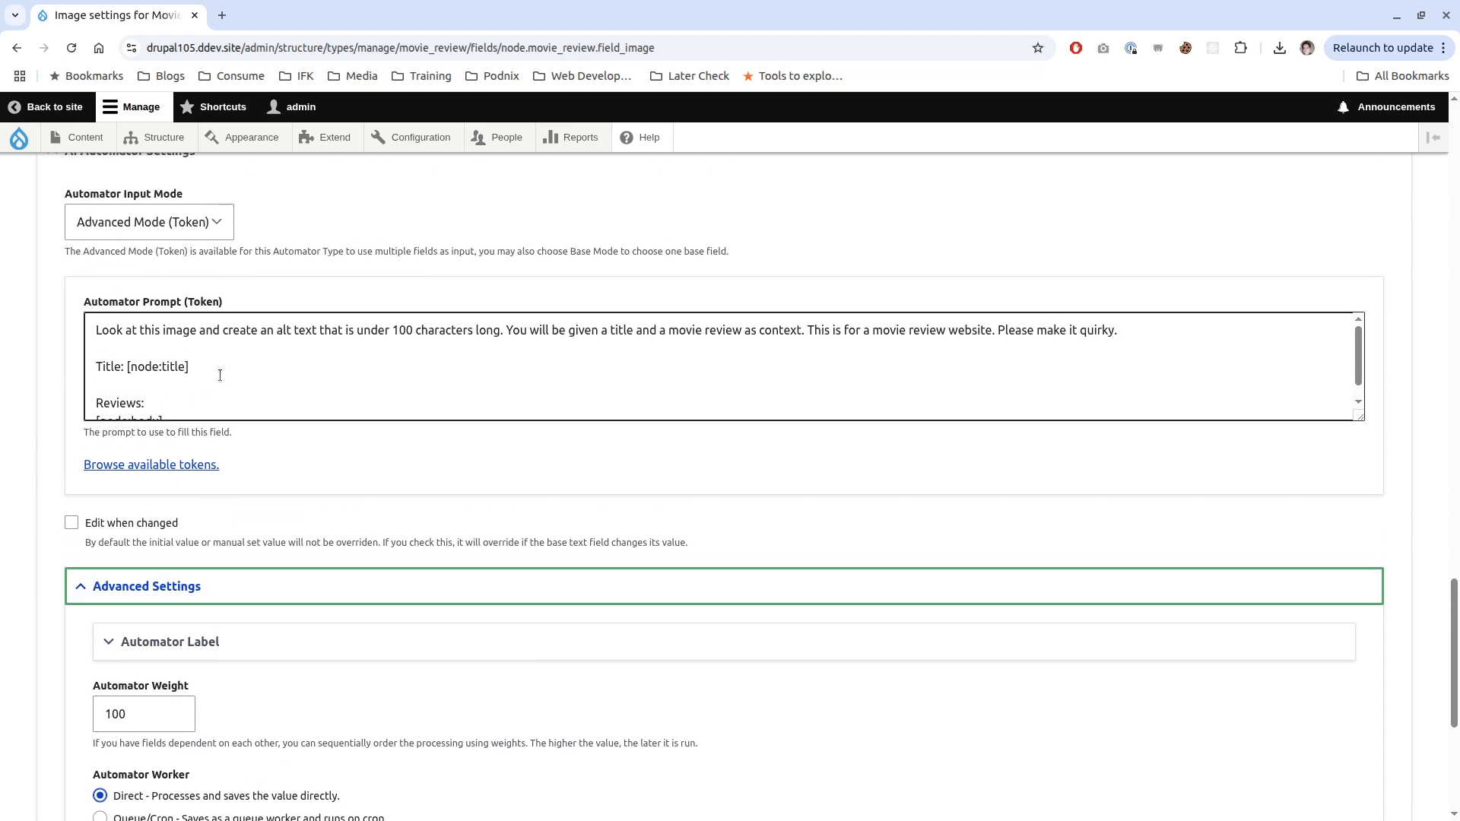
pyautogui.scroll(-1, 220, 376)
pyautogui.scroll(-2, 21, 610)
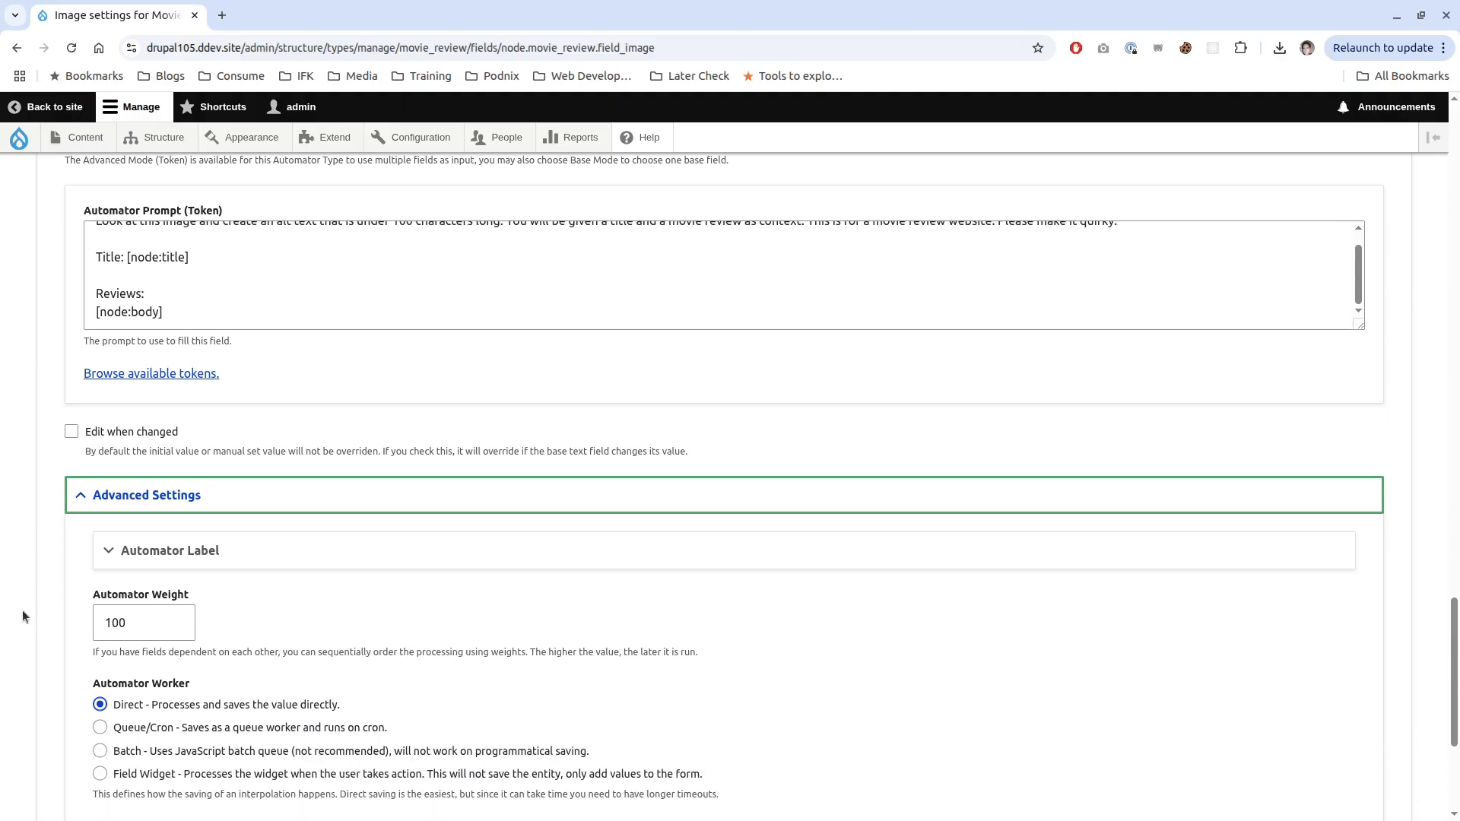
pyautogui.click(153, 683)
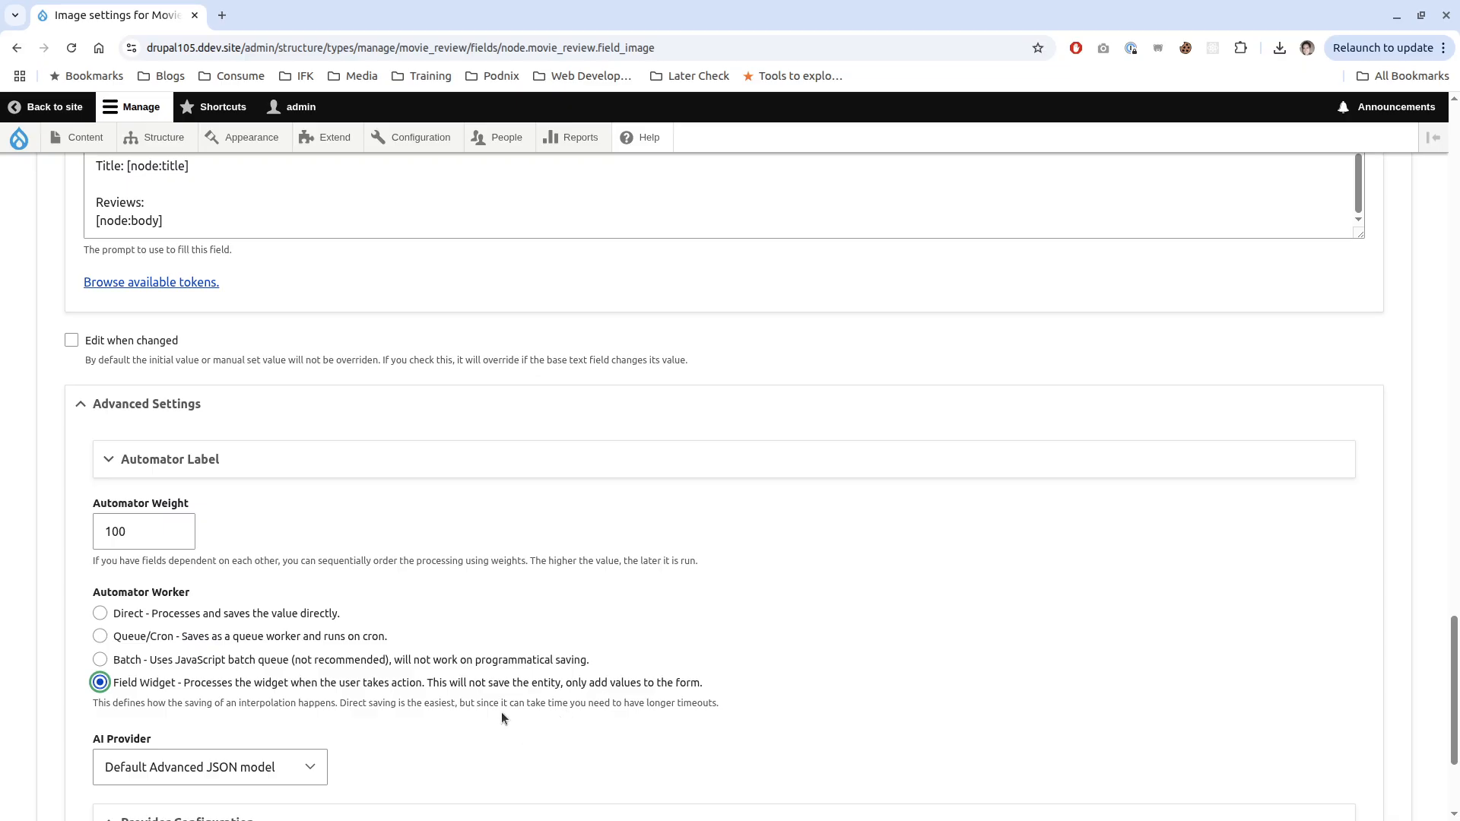
# - Set the AI provider of the image automator to Default Vision model
pyautogui.scroll(-3, 114, 685)
pyautogui.click(210, 585)
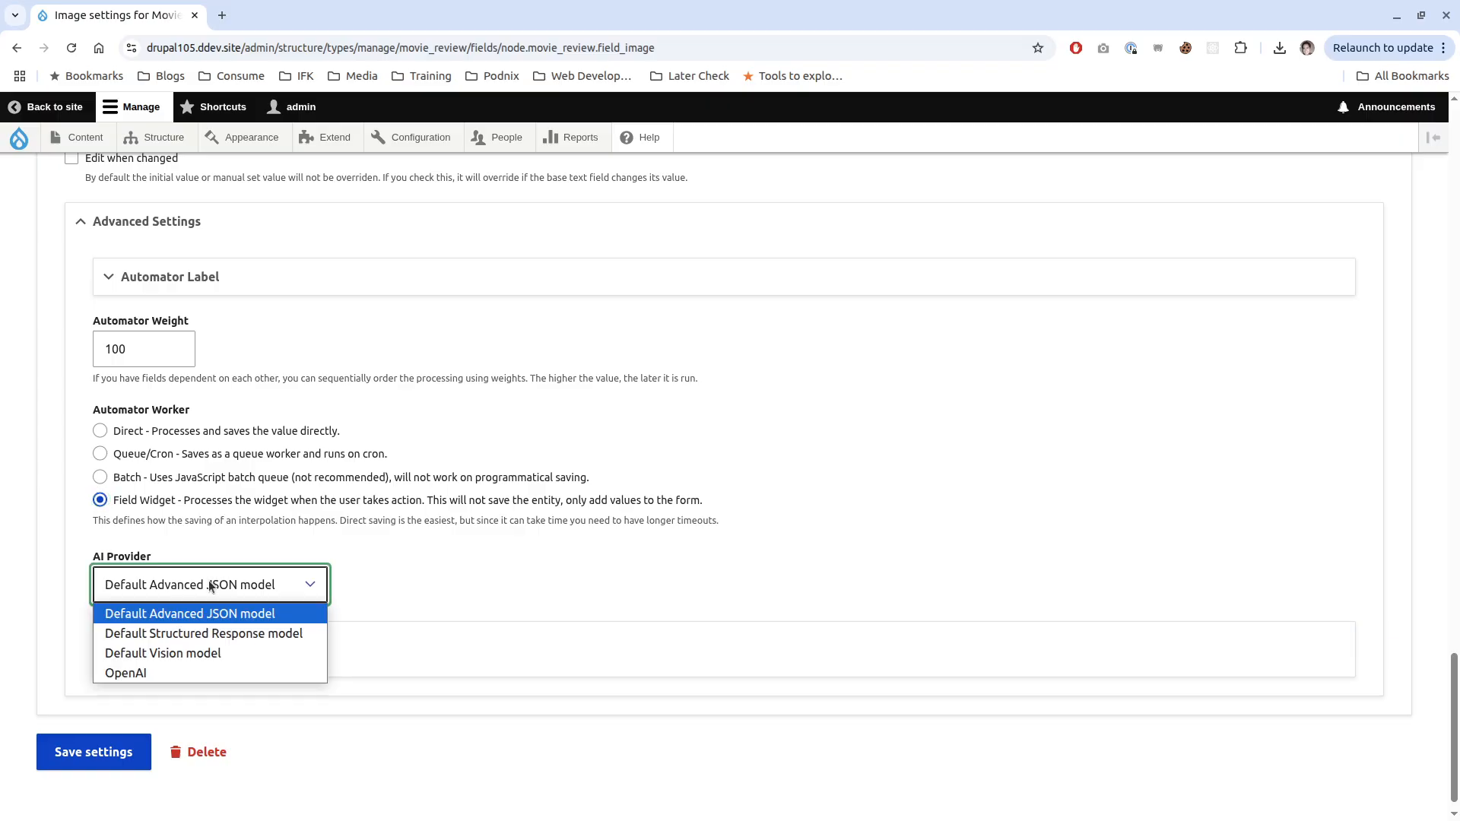
pyautogui.click(191, 654)
# - In the provider configuration, choose Image as the image field and Wide (1090) as the image style
pyautogui.click(169, 712)
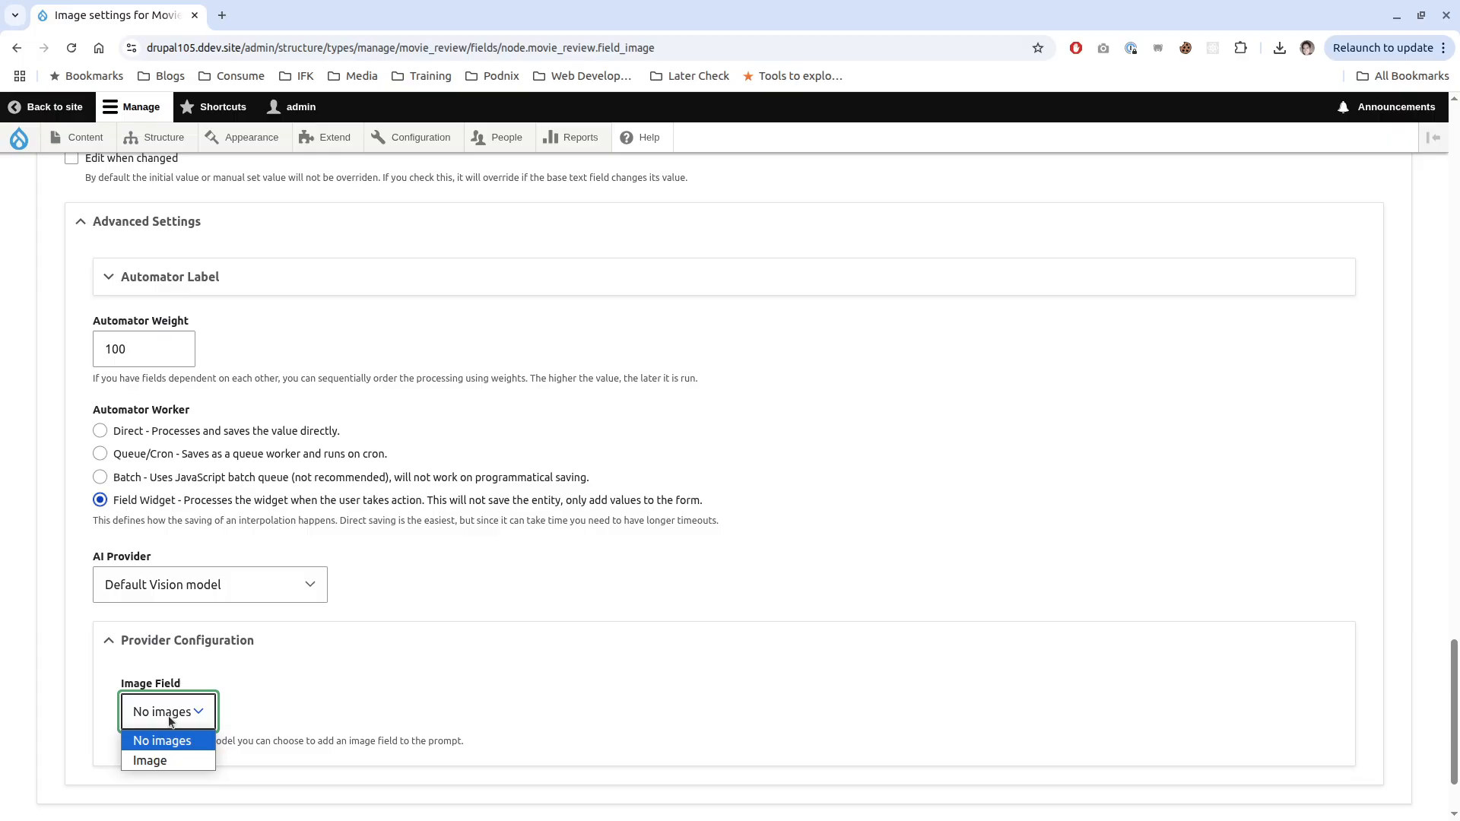
pyautogui.click(151, 759)
pyautogui.scroll(-2, 317, 693)
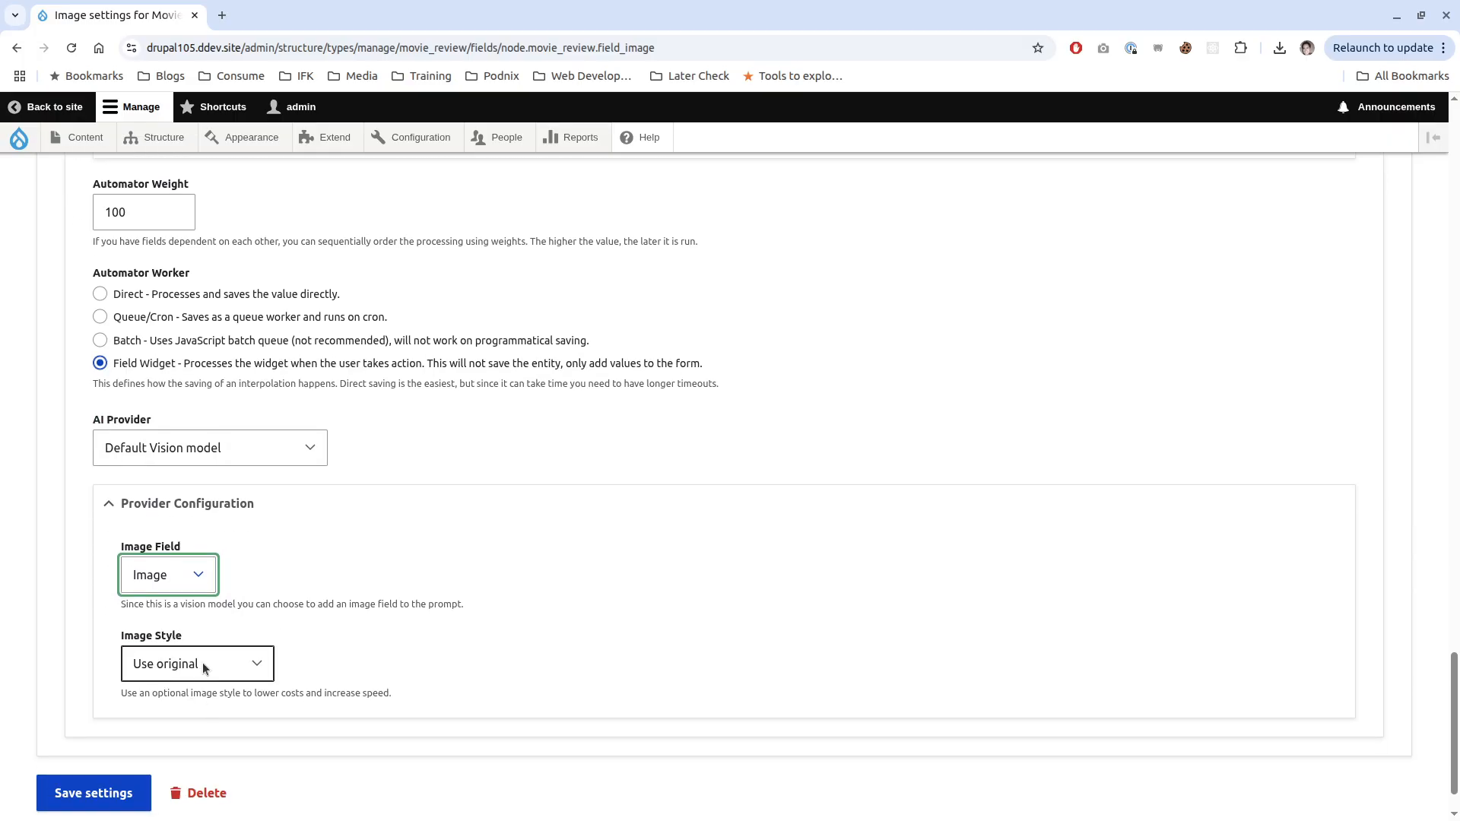
pyautogui.click(204, 666)
pyautogui.click(194, 770)
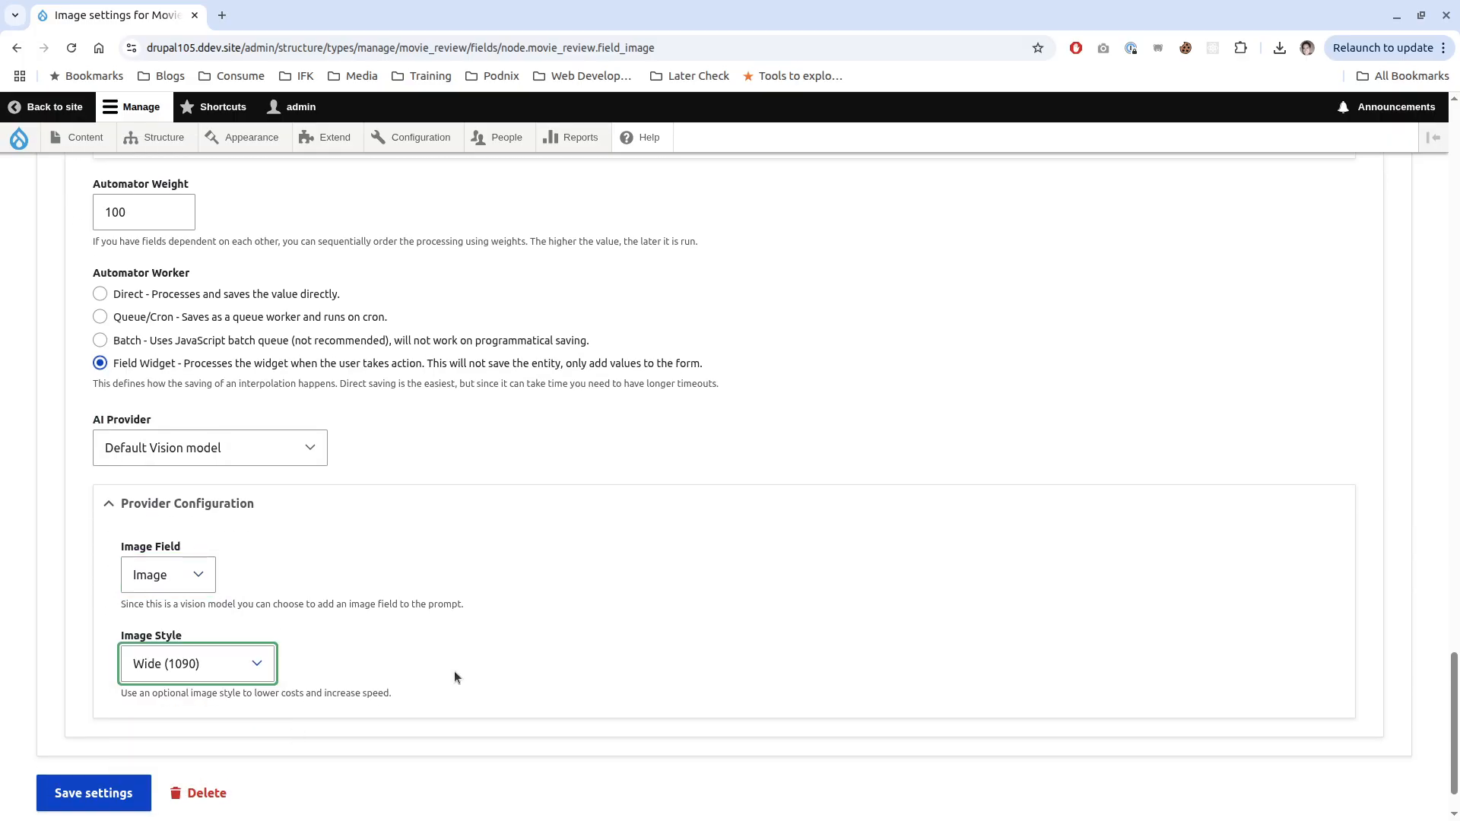
# - Review the alt text automator's settings, from the token prompt to the worker and provider configuration
pyautogui.scroll(1, 438, 696)
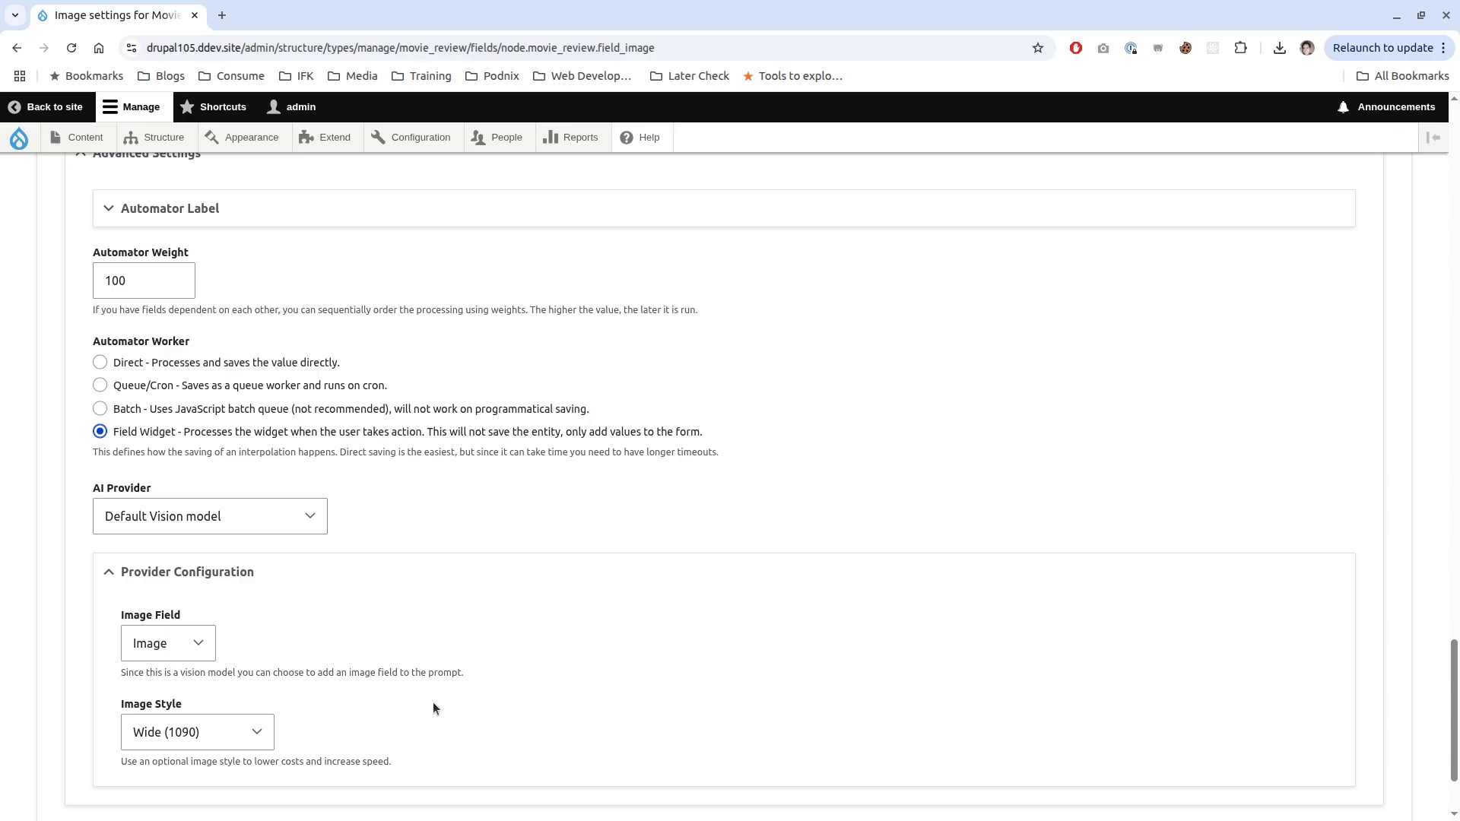
pyautogui.scroll(7, 434, 706)
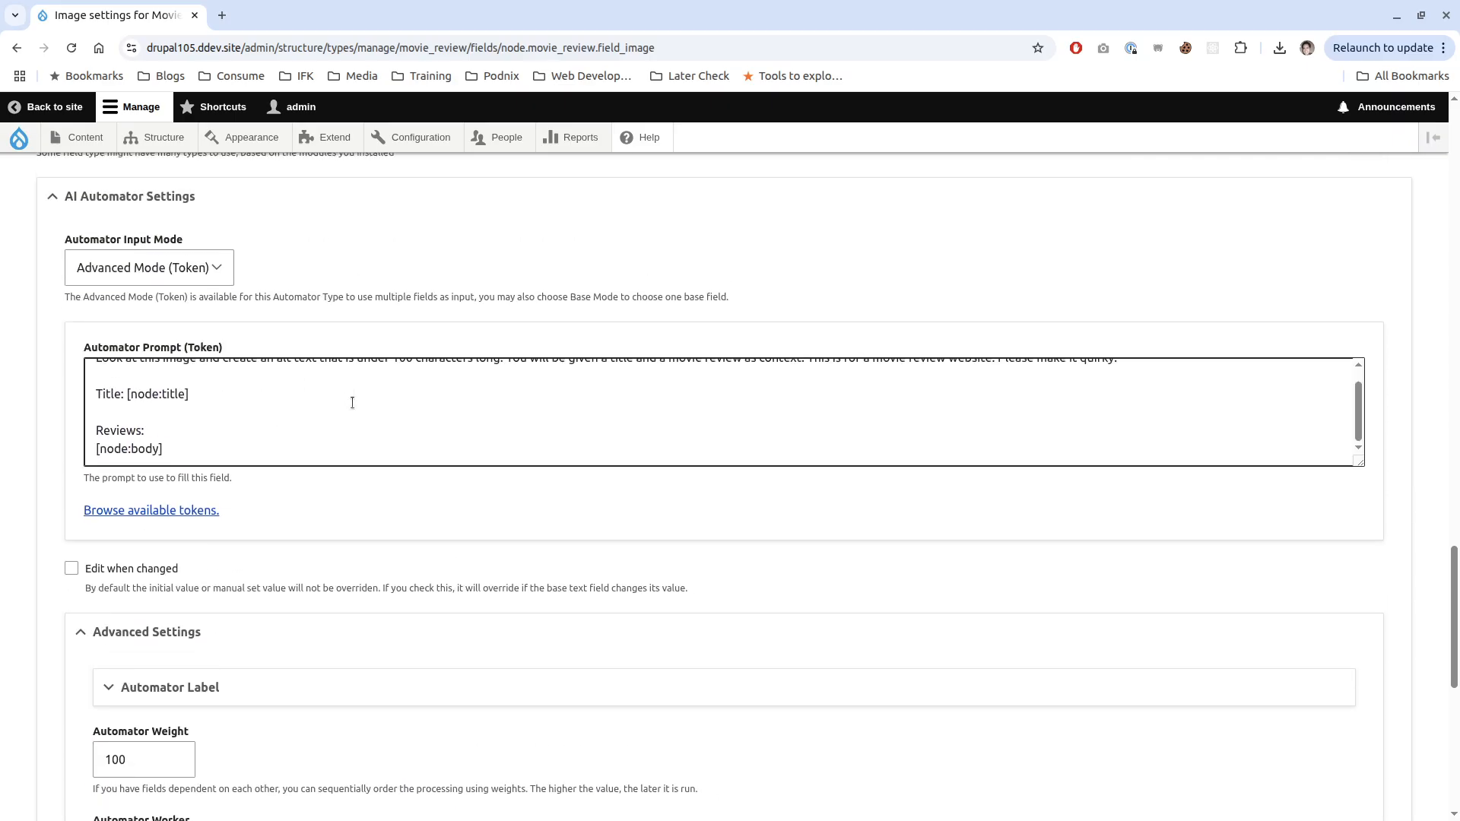
pyautogui.scroll(1, 352, 402)
pyautogui.scroll(-7, 352, 406)
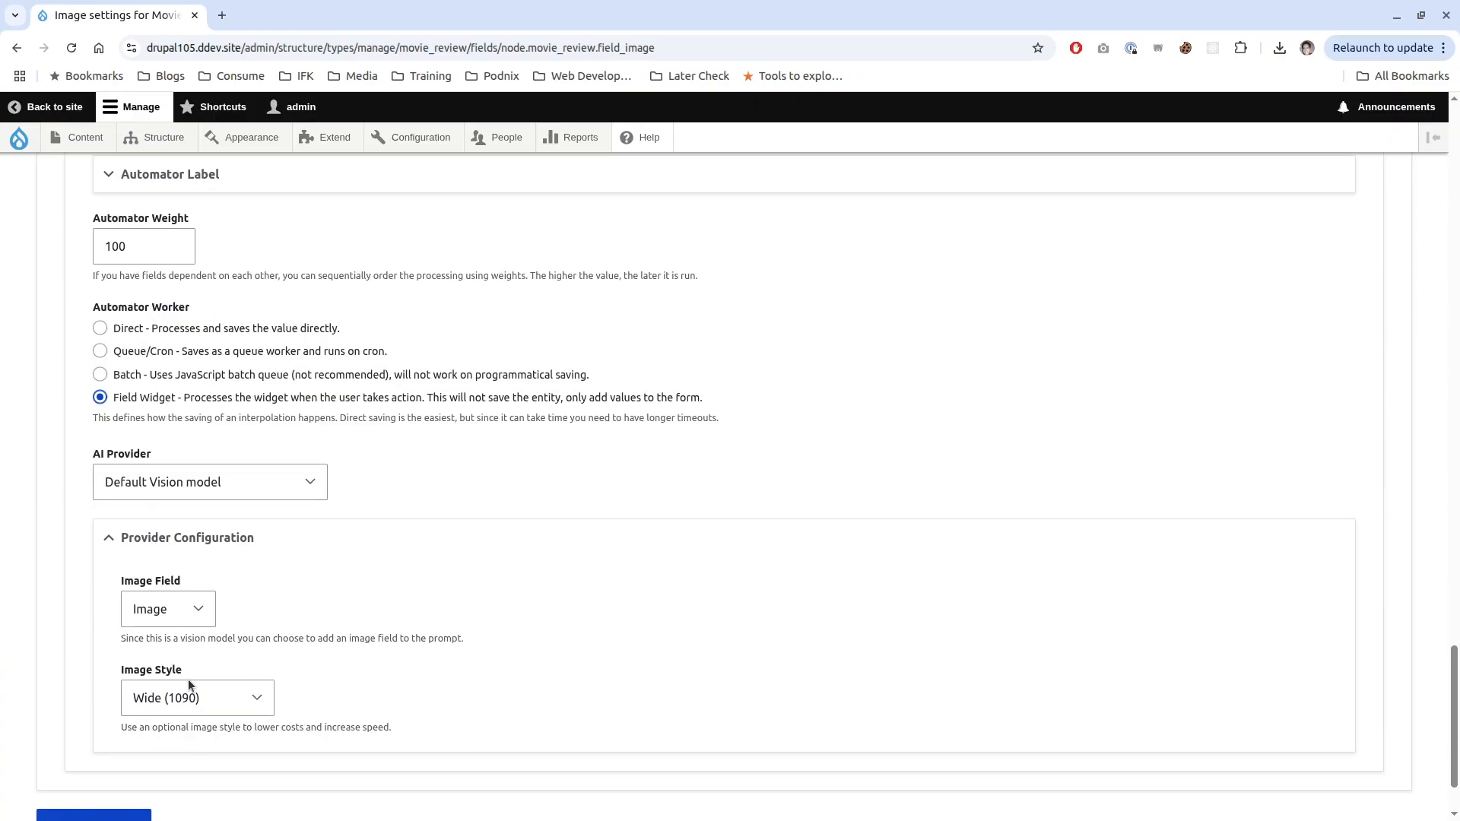
pyautogui.scroll(9, 622, 692)
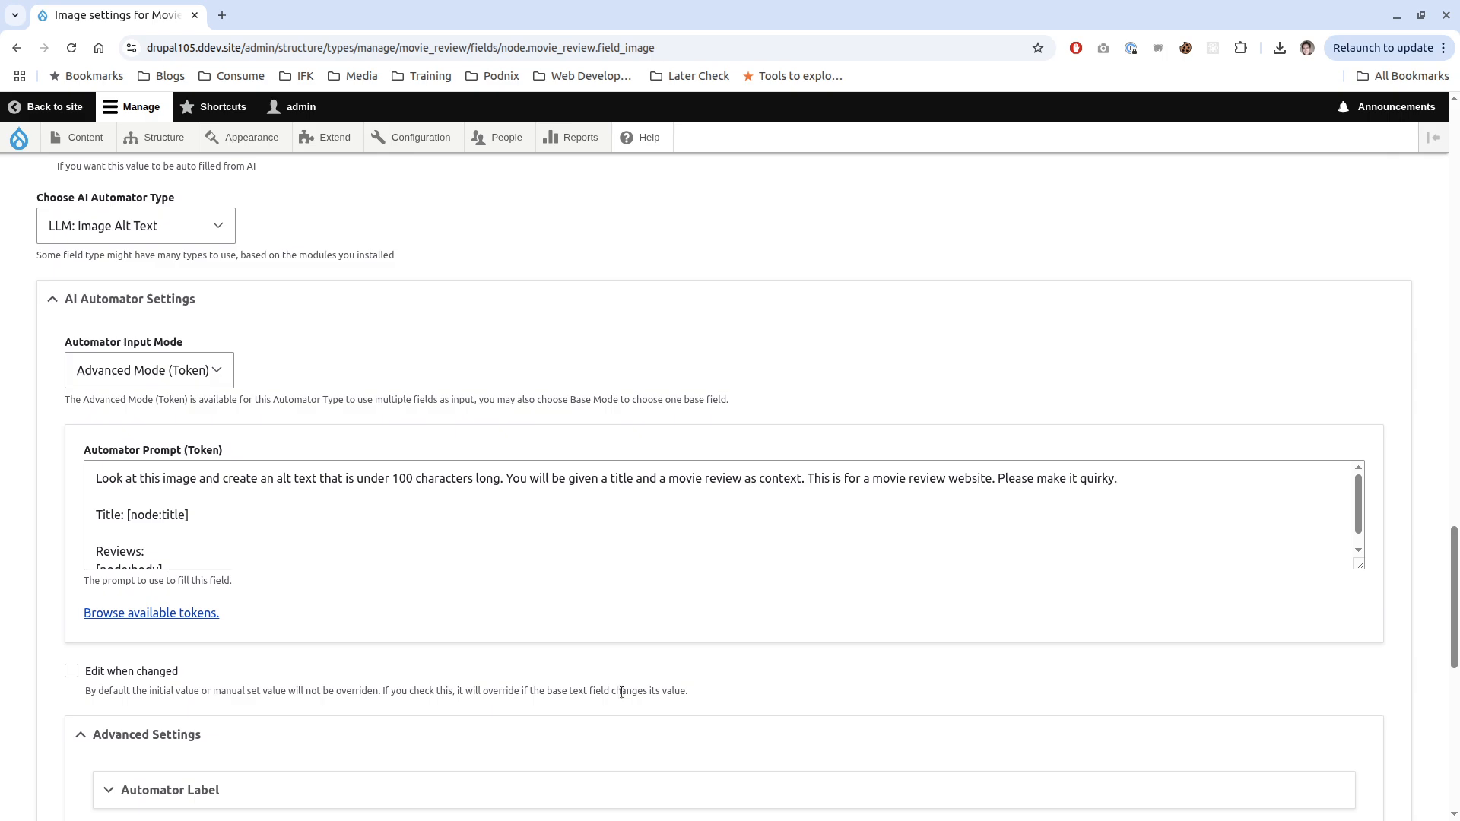
pyautogui.scroll(-3, 622, 692)
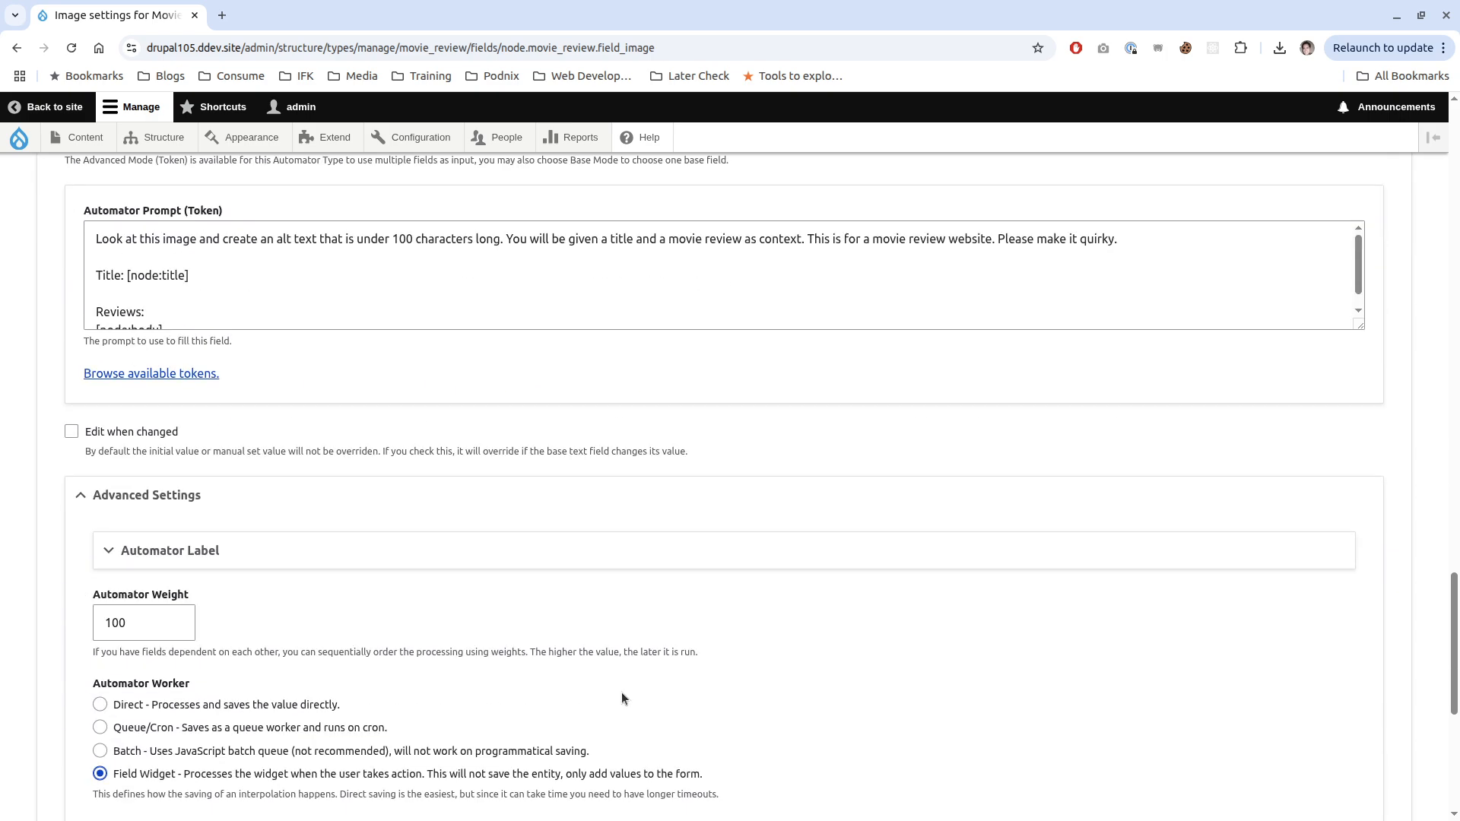
pyautogui.scroll(-1, 622, 698)
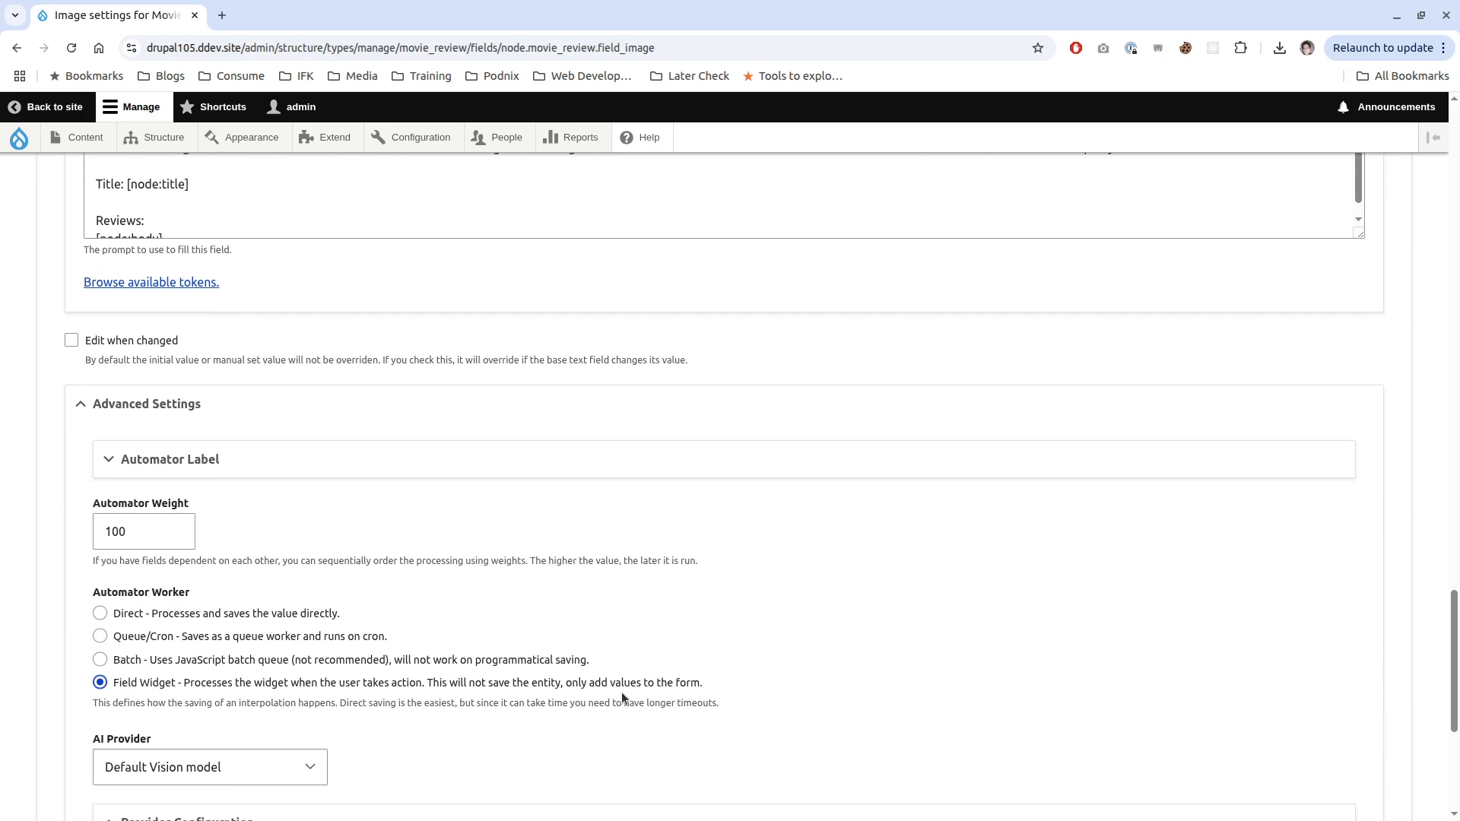
# - Save the Image field's settings with the configured automator
pyautogui.scroll(-3, 623, 694)
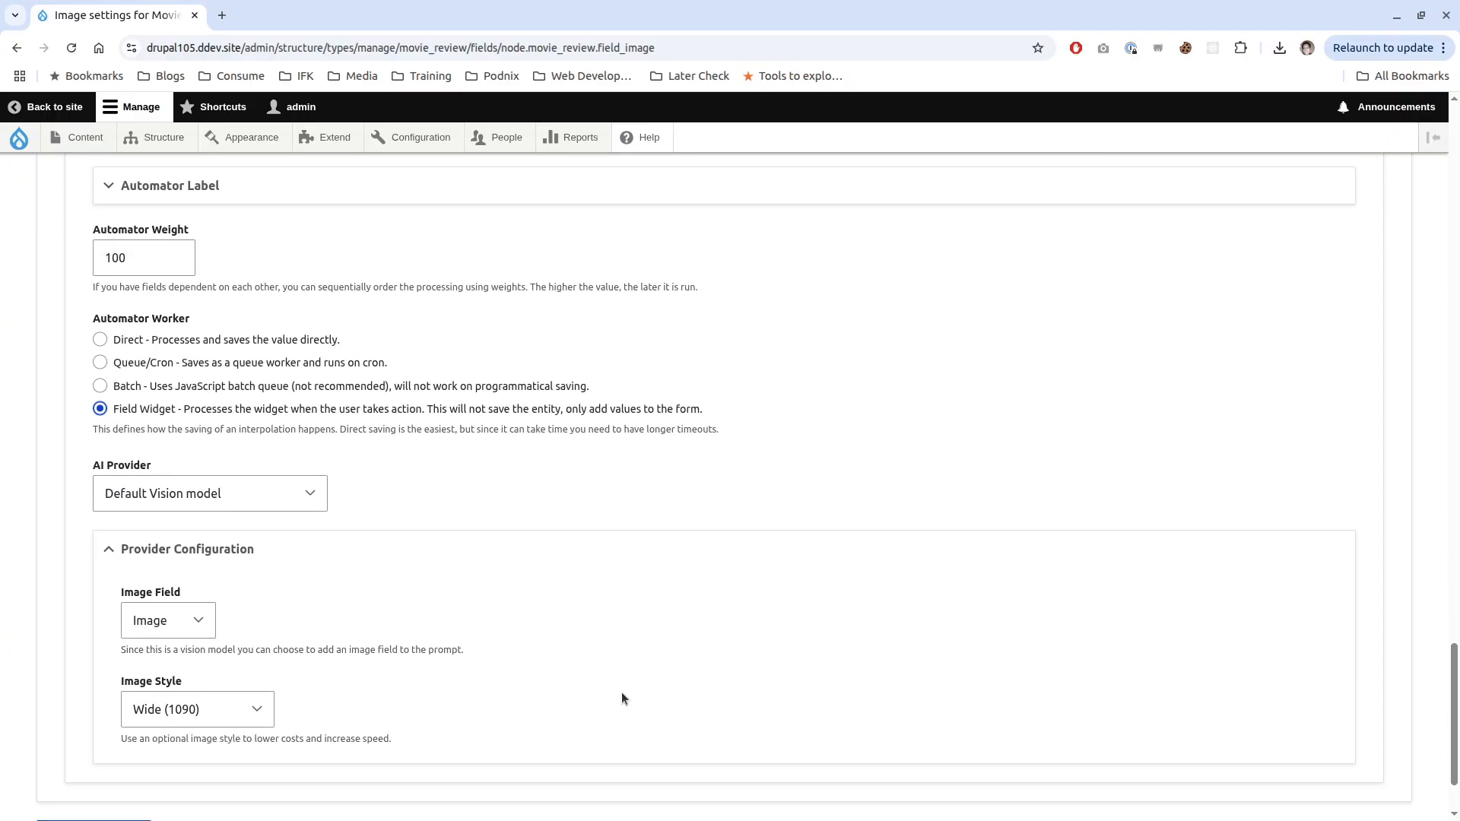
pyautogui.scroll(-2, 622, 698)
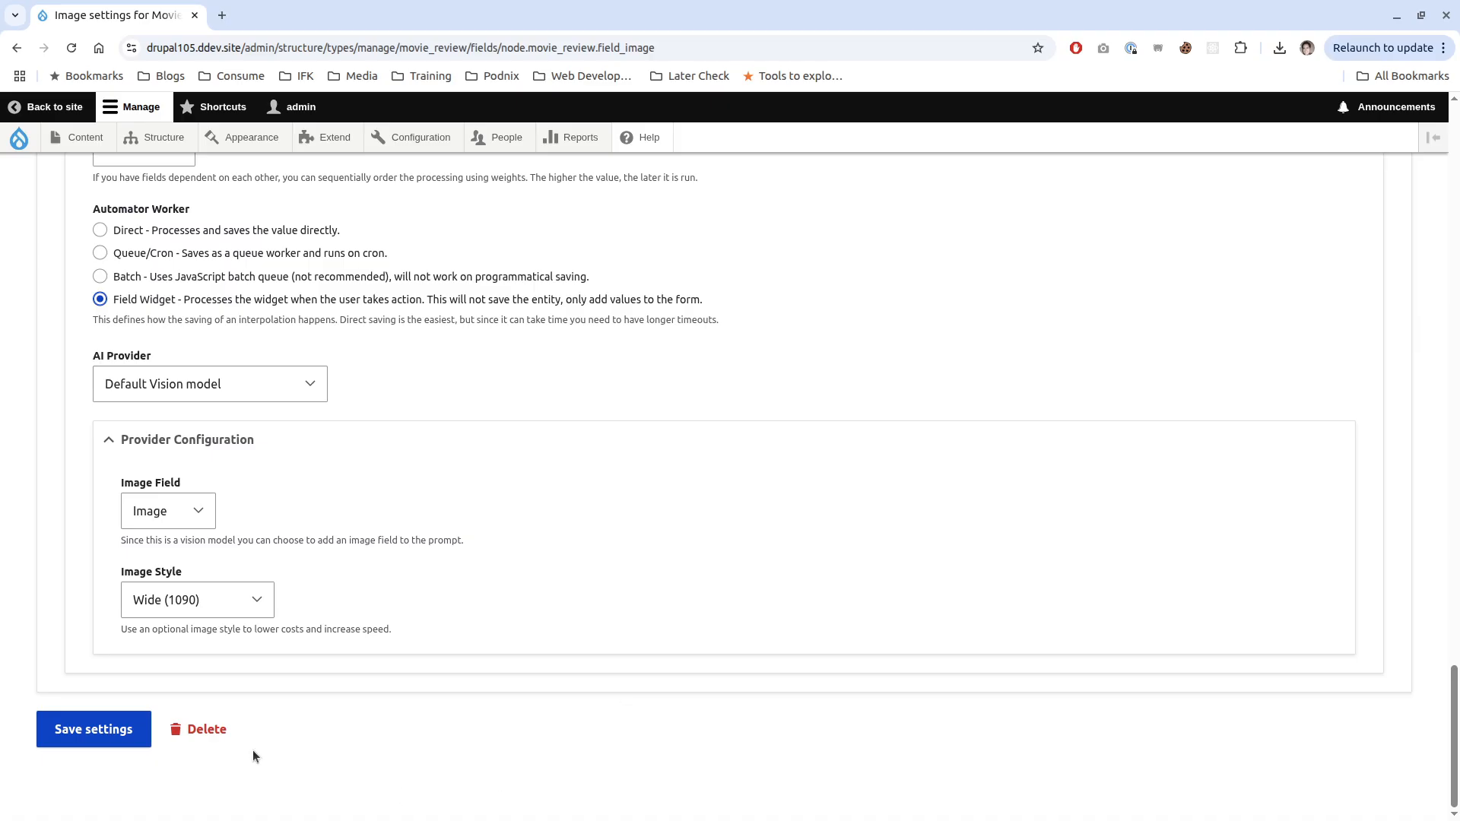
pyautogui.click(67, 736)
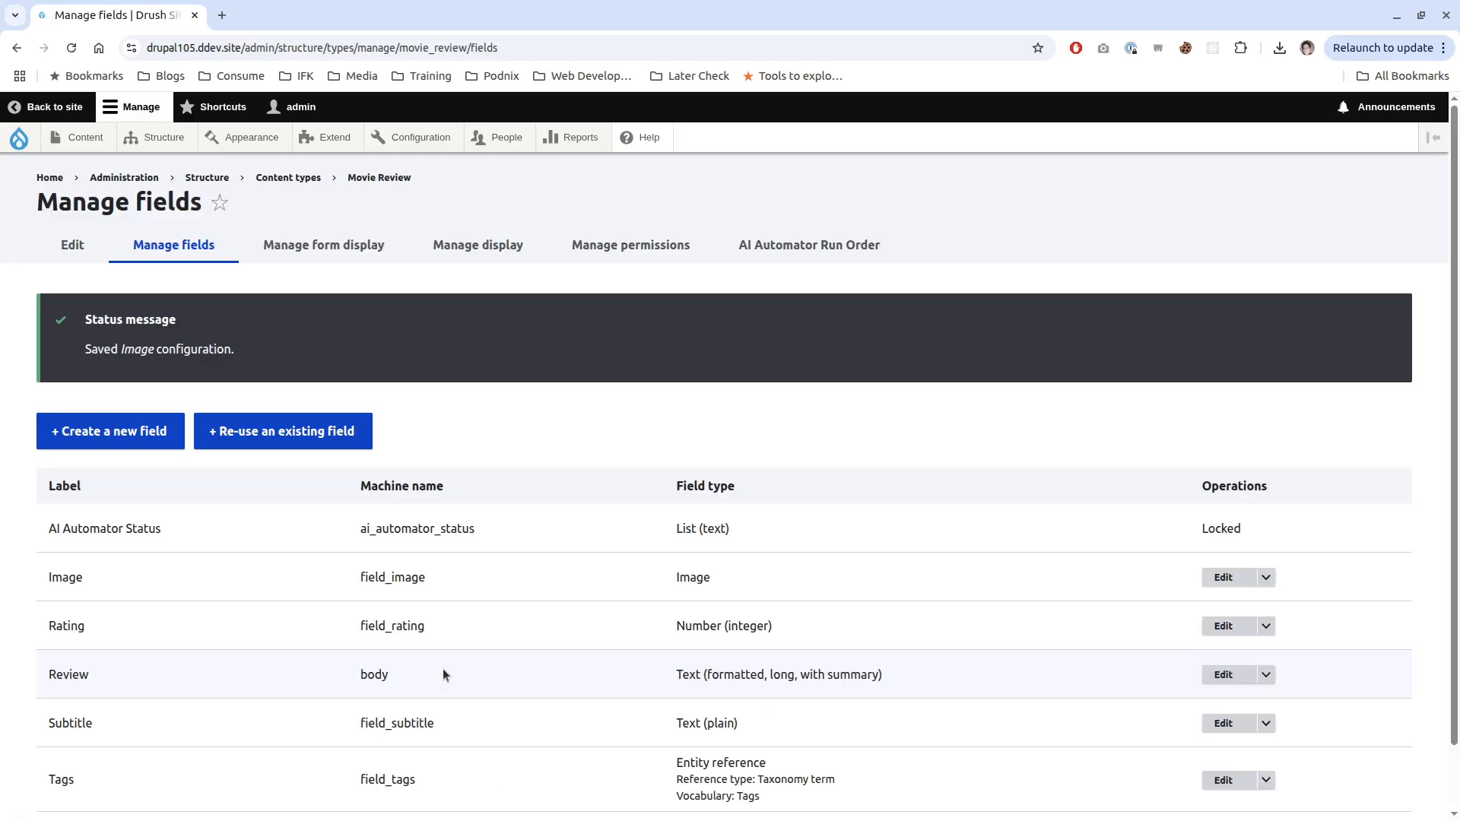
# - Reopen the Image field's settings to examine the available AI automator types, then return to the field list without changes
pyautogui.scroll(-2, 442, 668)
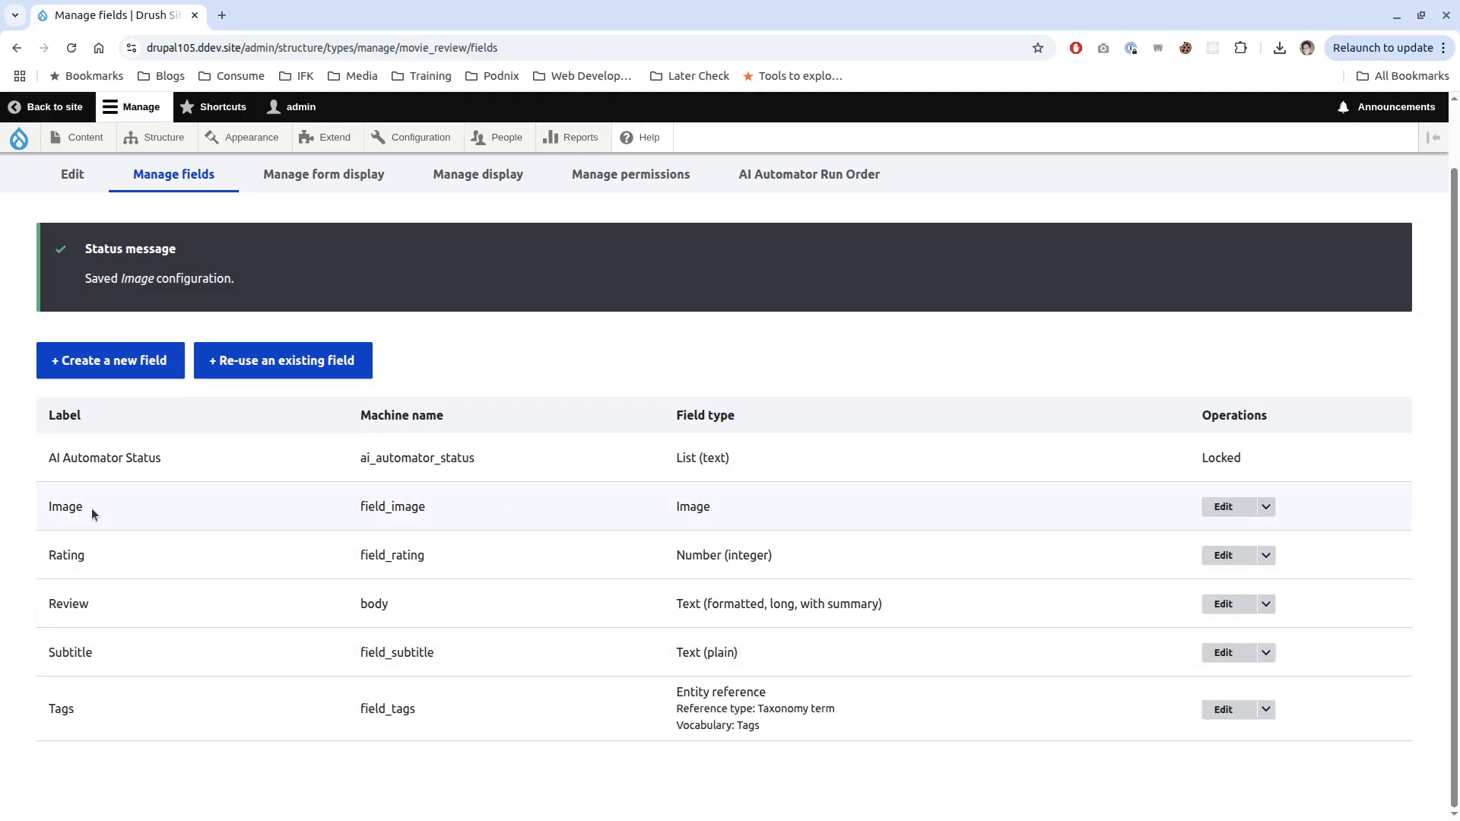
pyautogui.click(1223, 507)
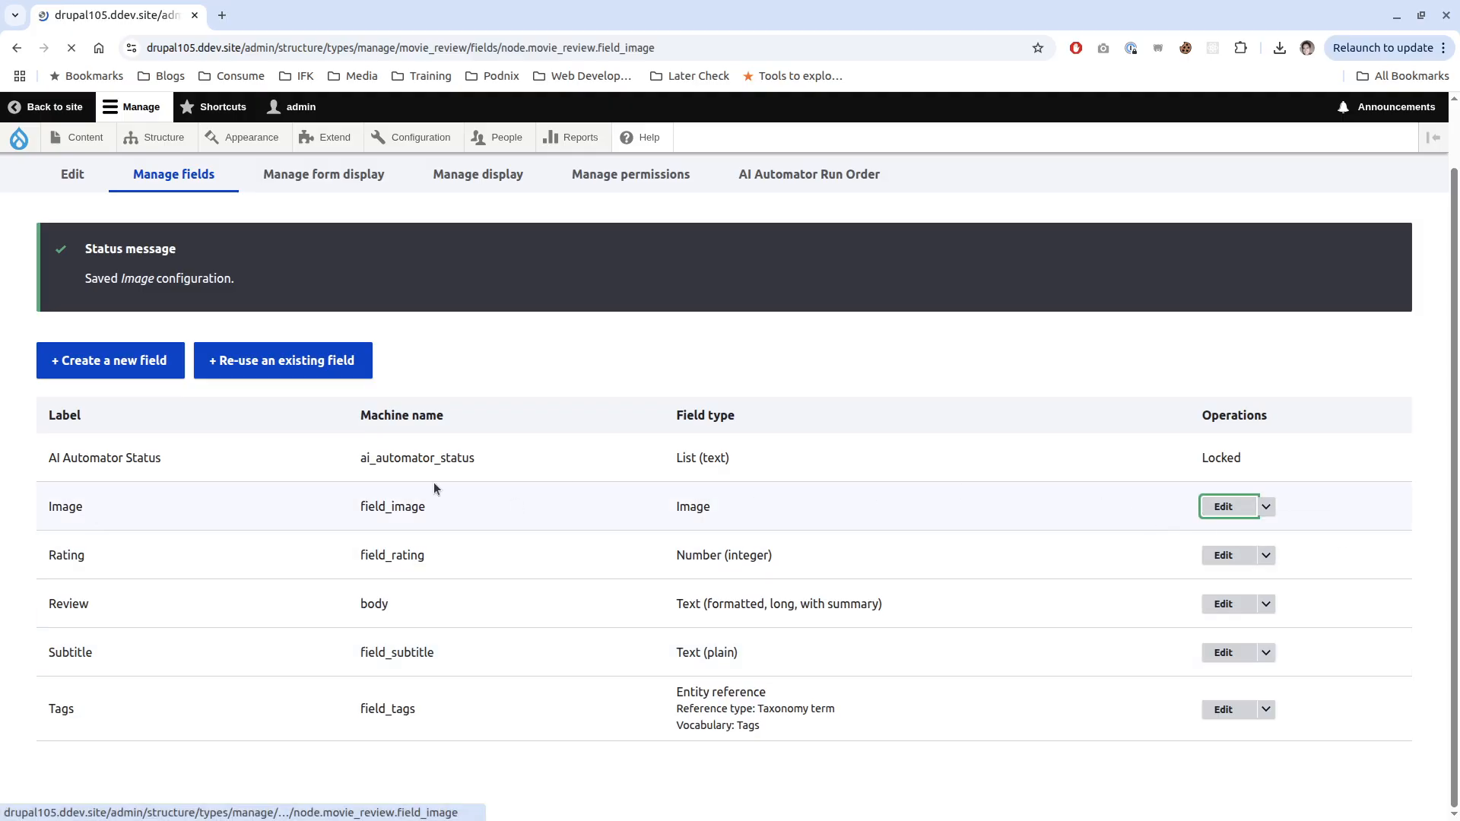
pyautogui.scroll(-19, 70, 605)
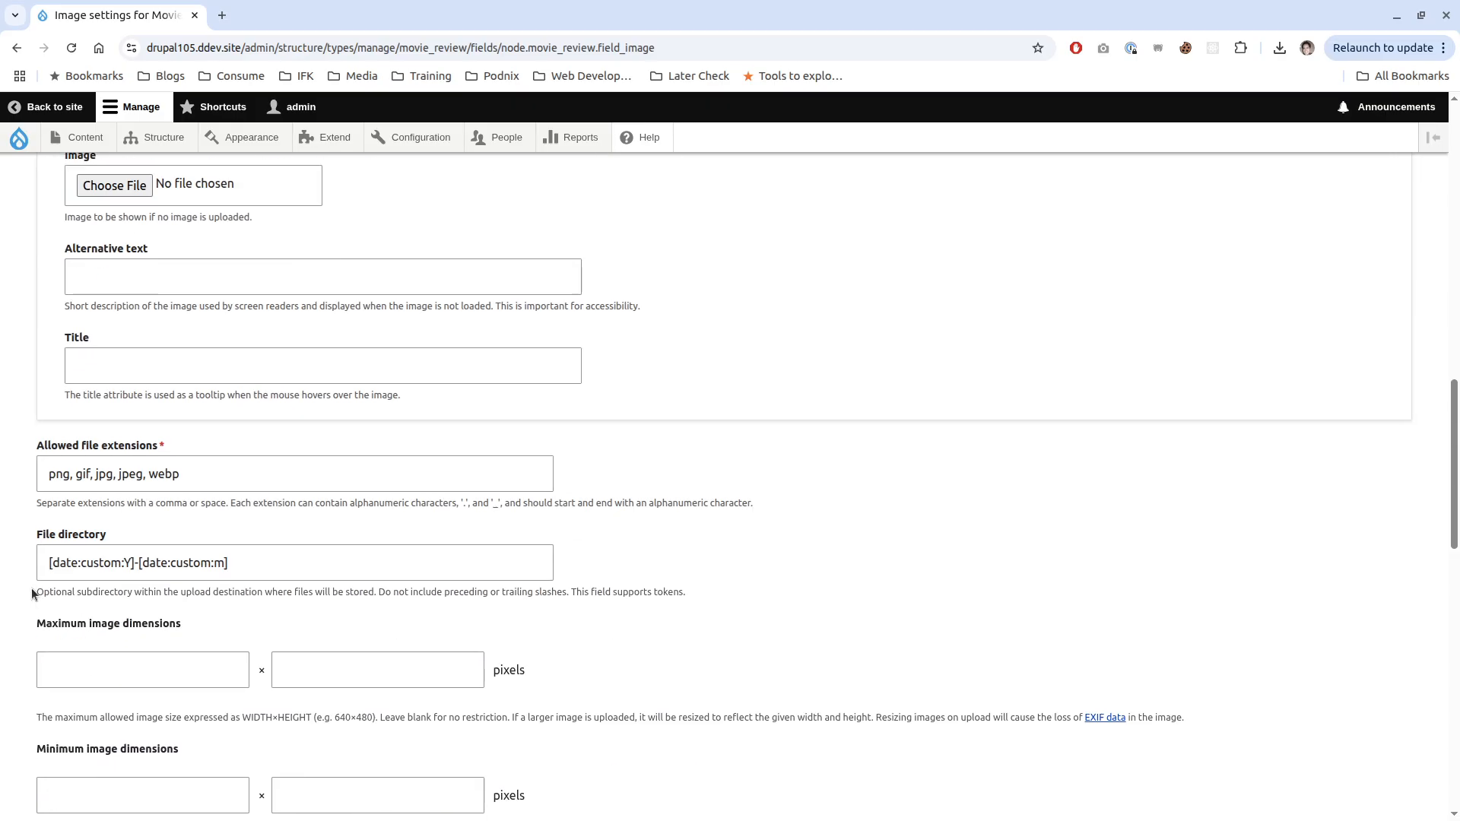
pyautogui.scroll(-7, 31, 593)
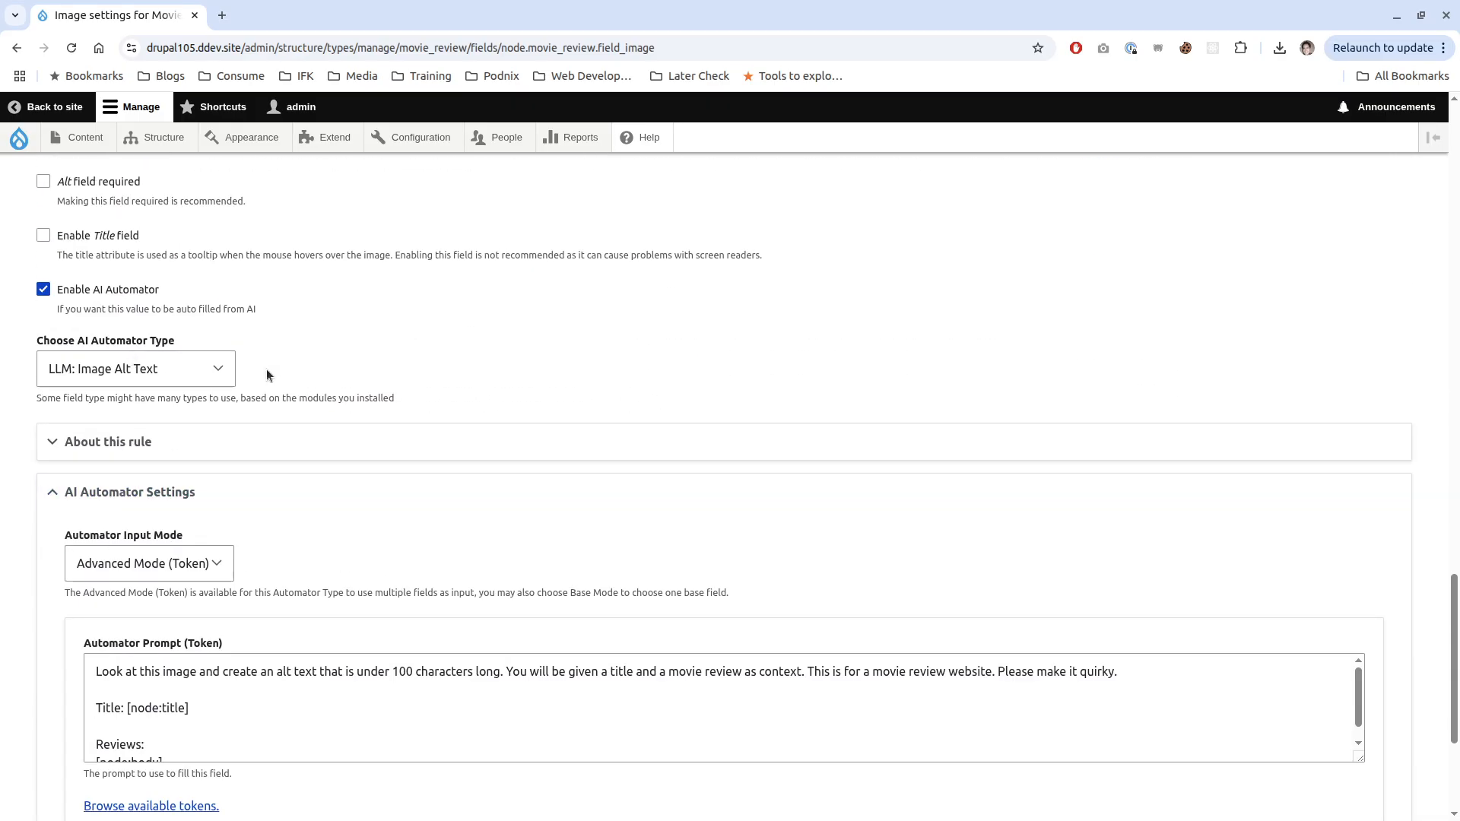
pyautogui.click(179, 375)
pyautogui.click(179, 376)
pyautogui.click(180, 377)
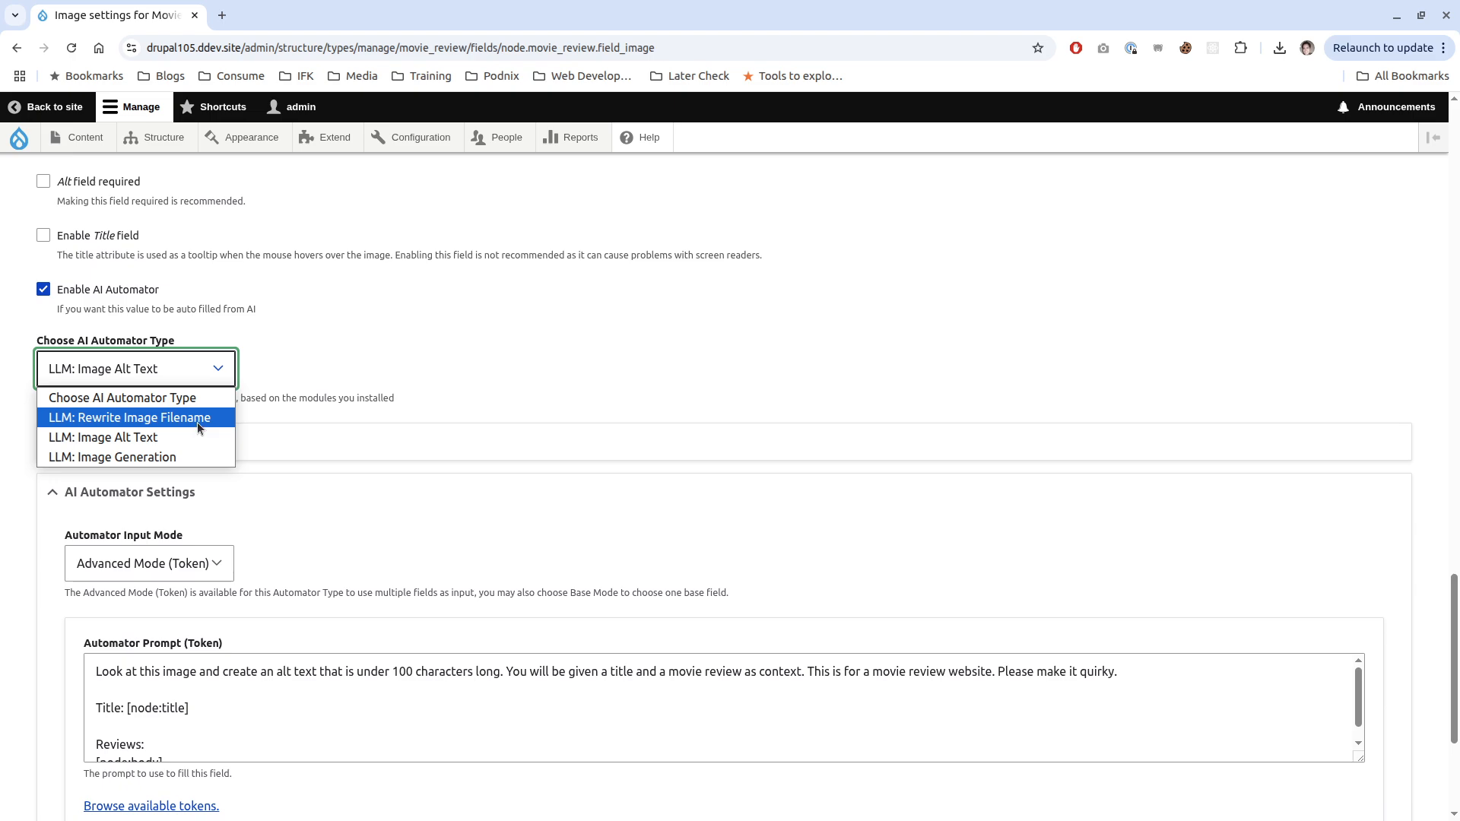
pyautogui.click(644, 390)
pyautogui.scroll(4, 543, 631)
pyautogui.hotkey('alt', 'Left')
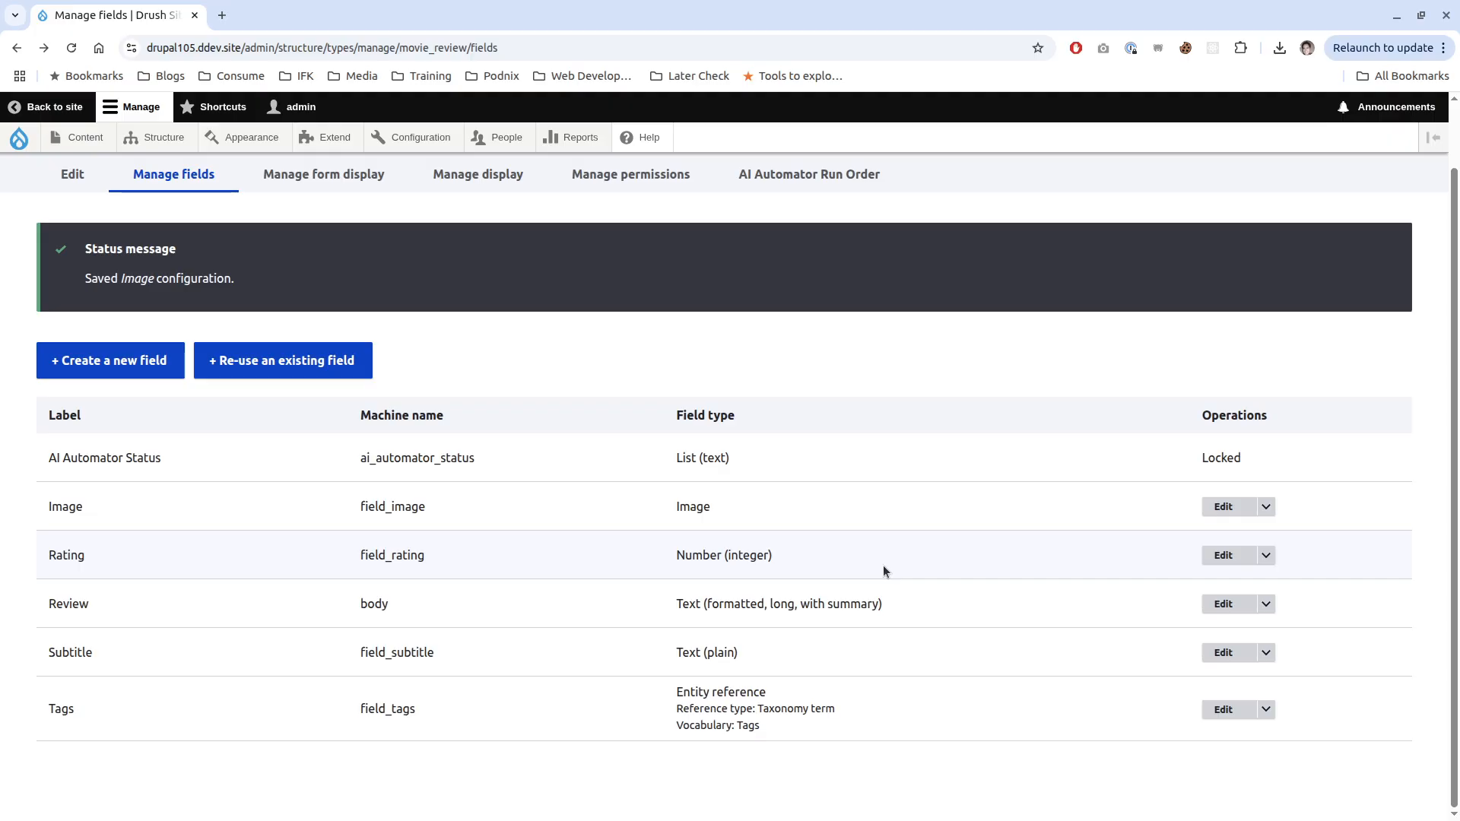
# - Enable the AI Automator on the Rating field and set its automator type to LLM: Integer
pyautogui.click(1219, 563)
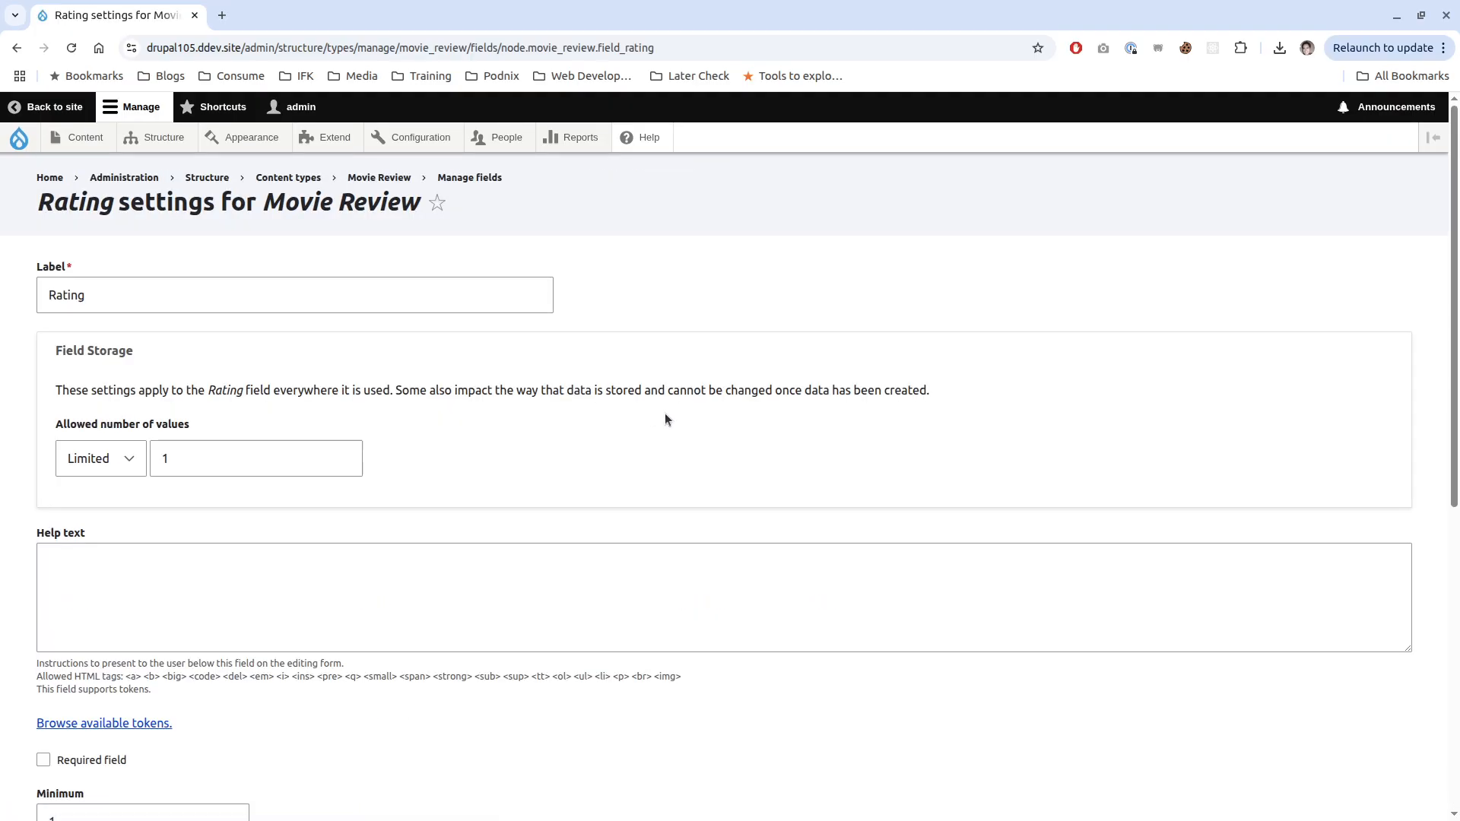
pyautogui.scroll(-7, 665, 414)
pyautogui.click(43, 661)
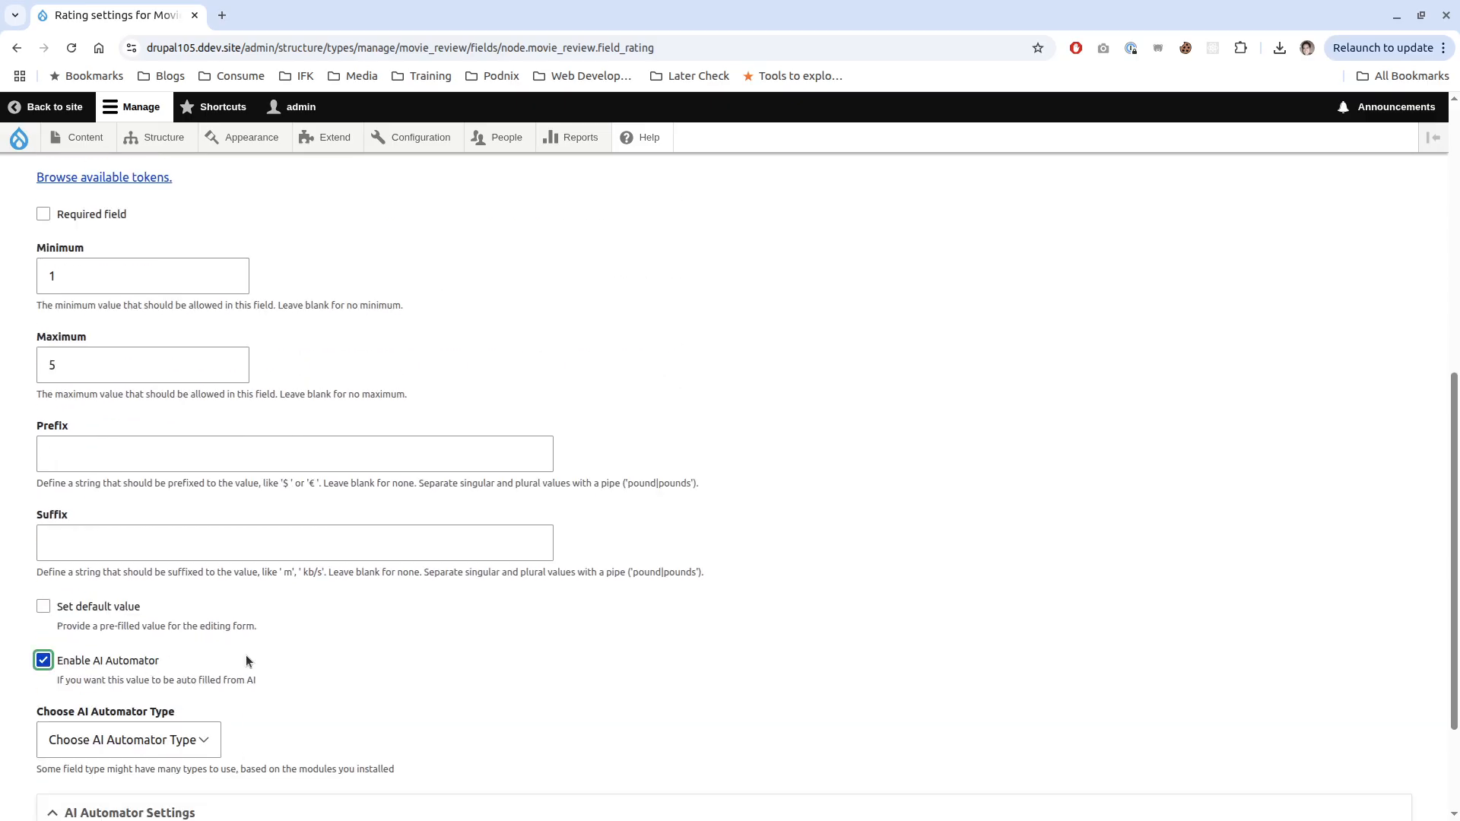
pyautogui.scroll(-2, 517, 636)
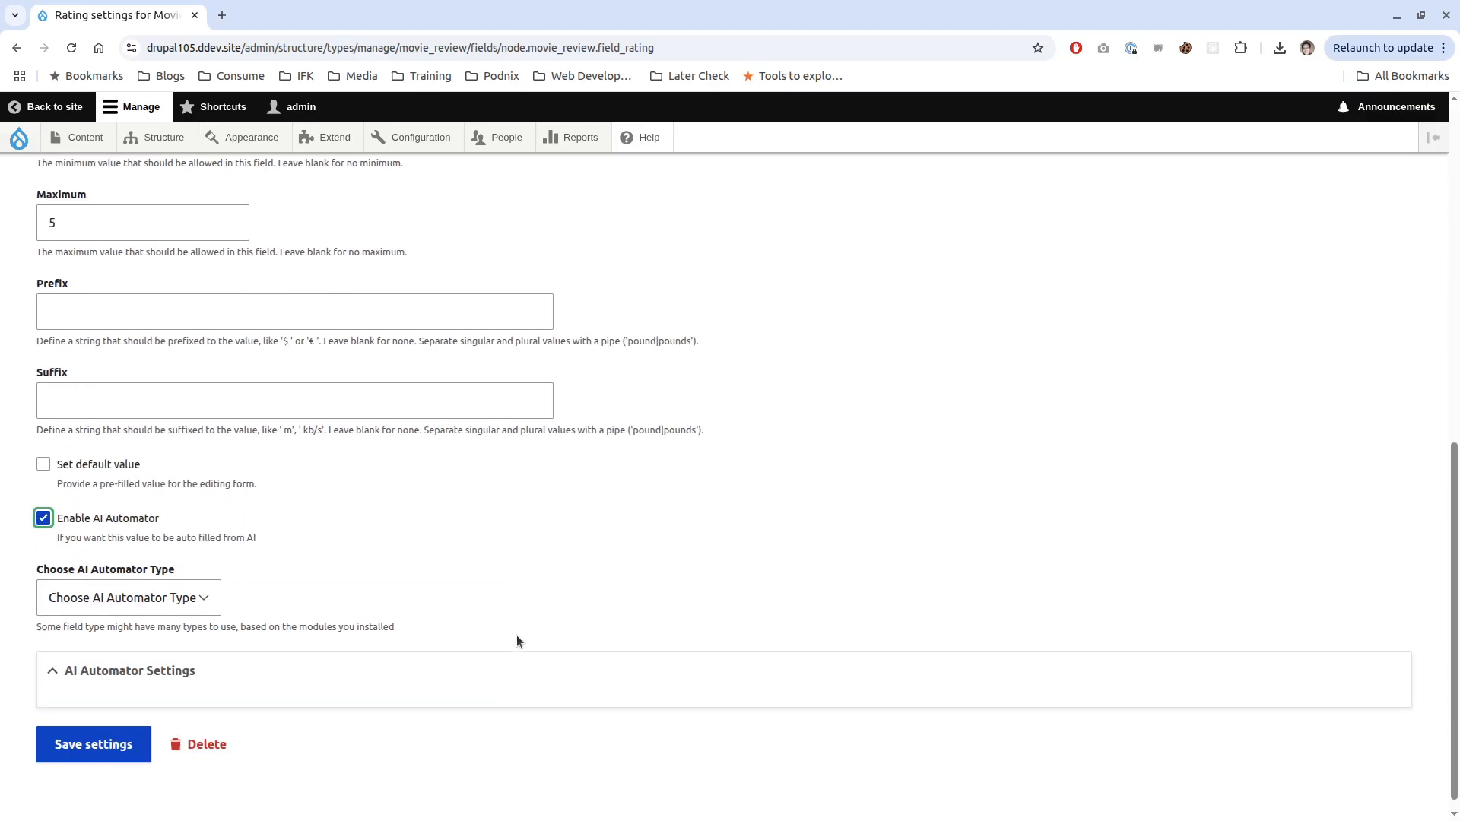
pyautogui.click(152, 593)
pyautogui.click(183, 631)
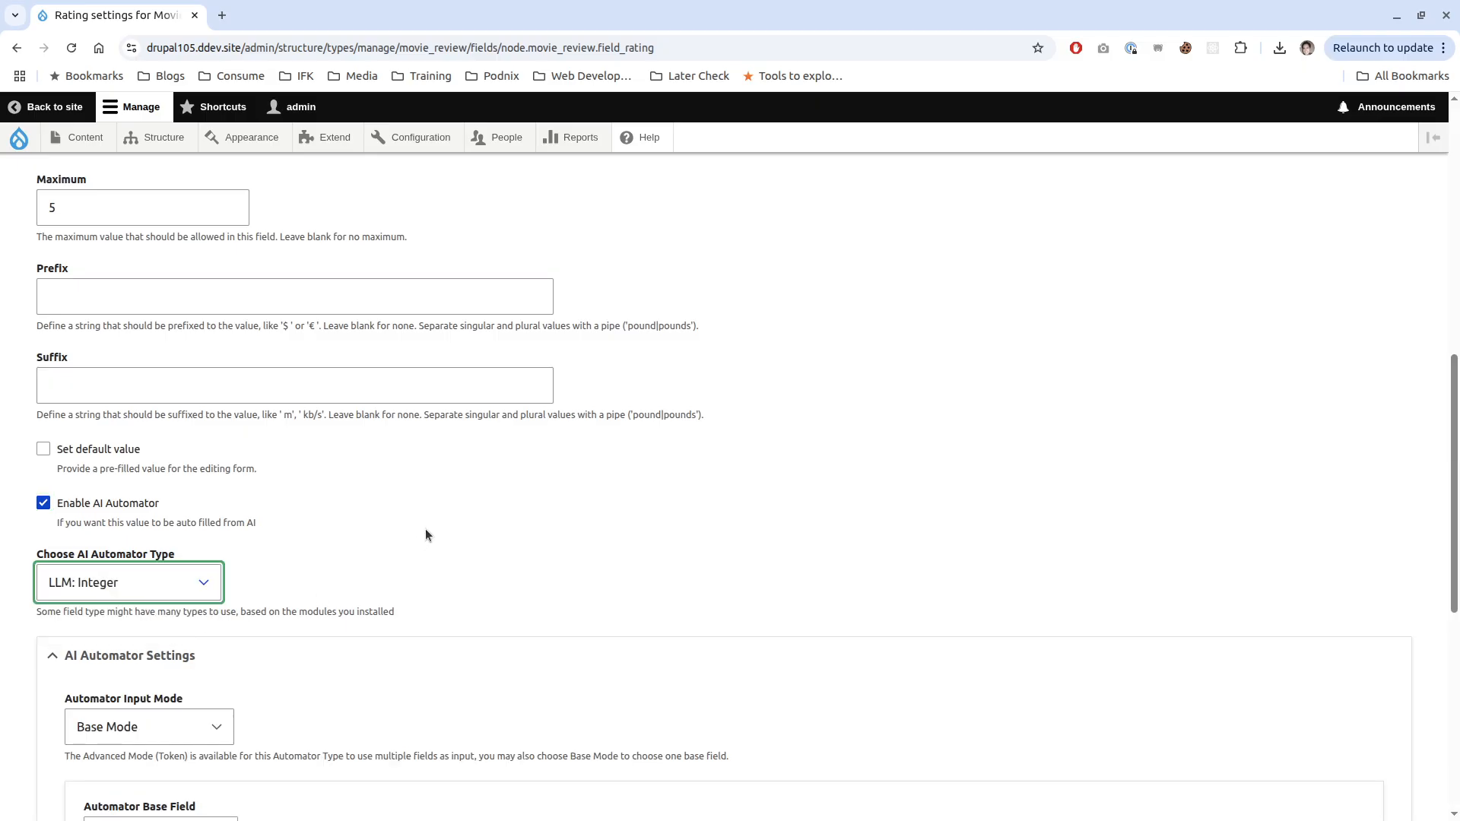
pyautogui.scroll(-6, 418, 533)
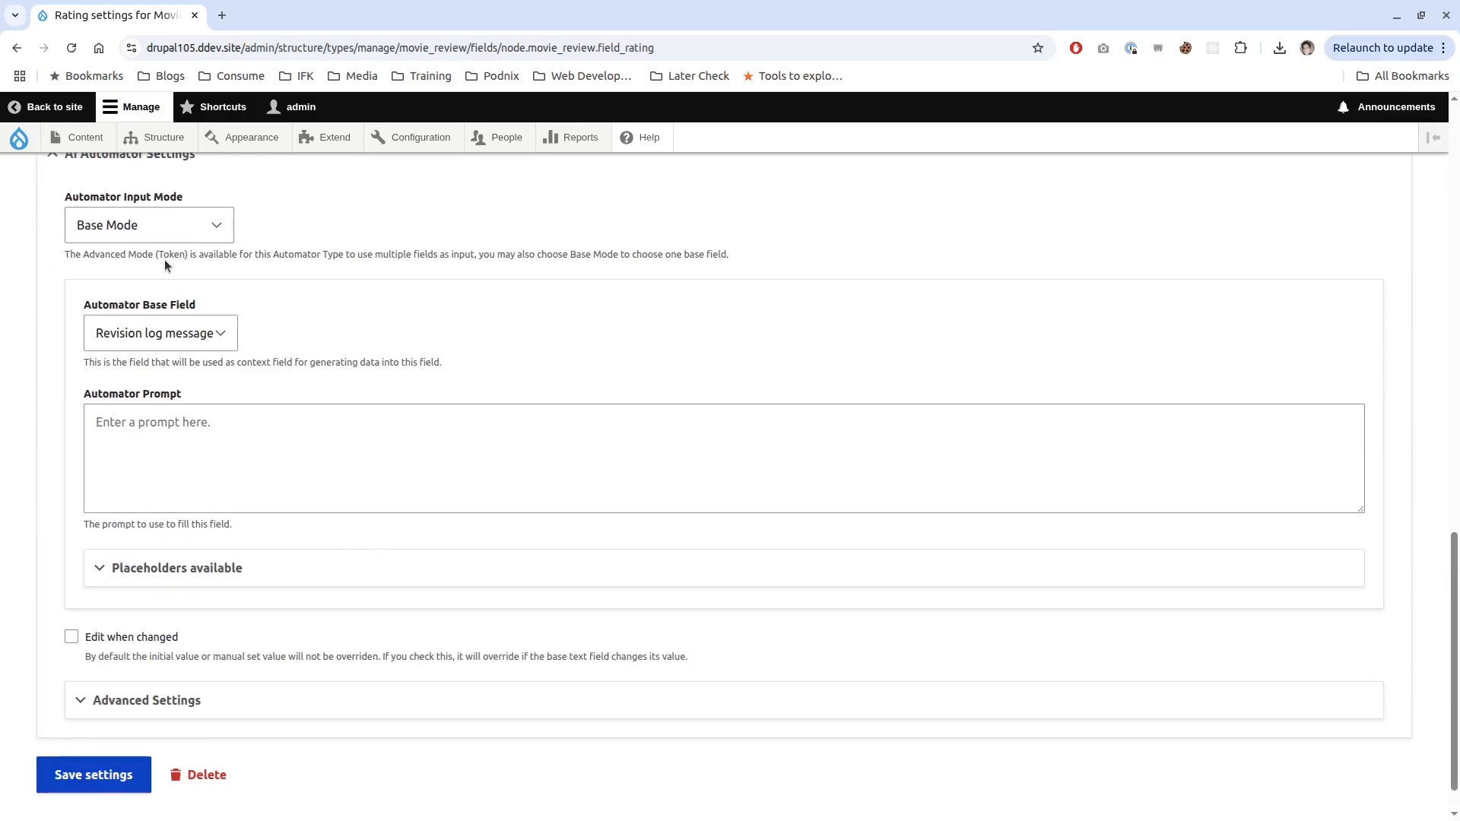
# - Set base field Review and prompt "On a scale of 1 to 5, where 1 is bad and 5 is good, please set a rating for this review."
pyautogui.click(169, 334)
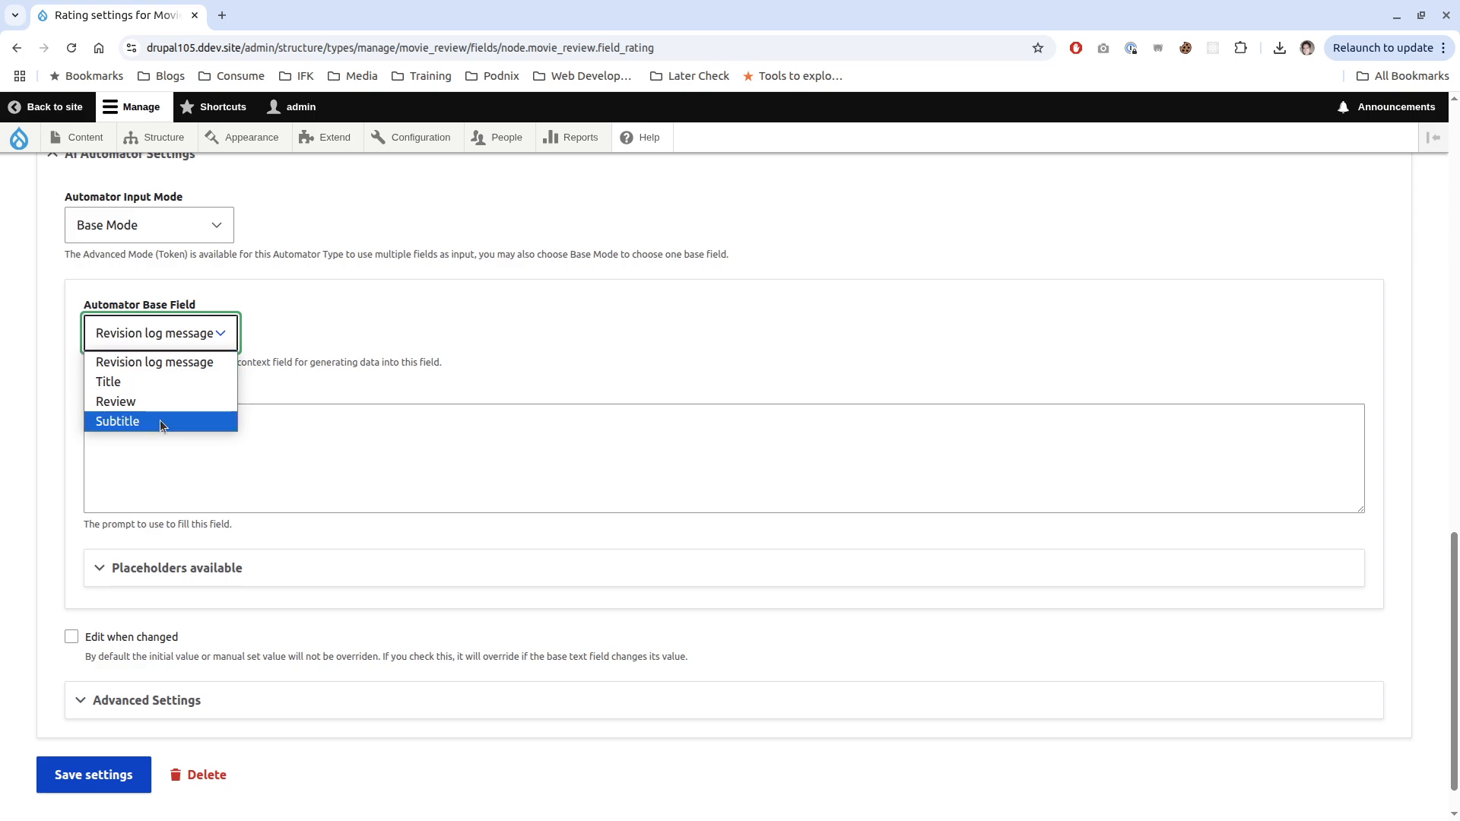
pyautogui.click(162, 400)
pyautogui.click(400, 455)
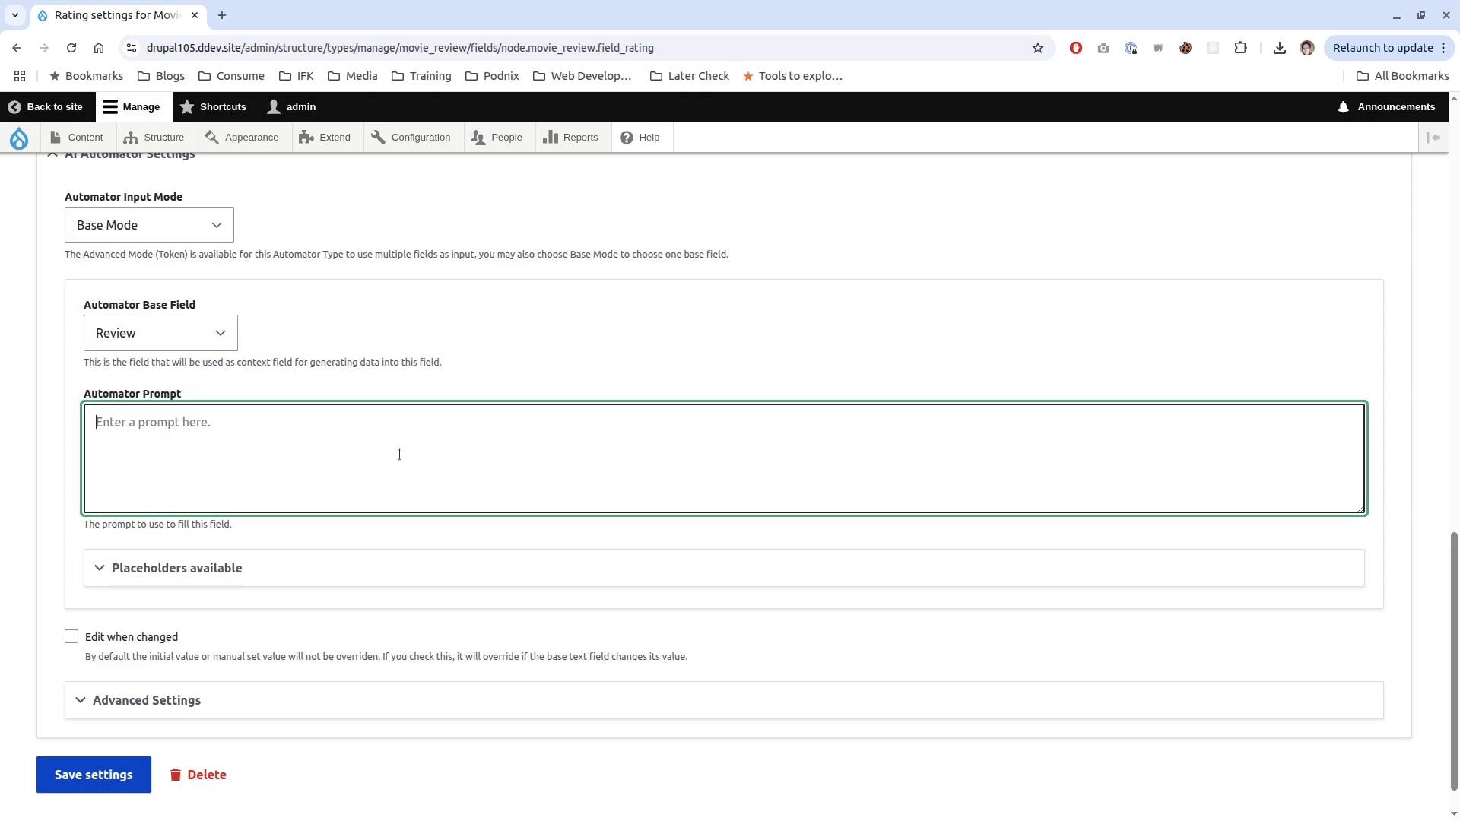
pyautogui.write('On a scale of 1 to 5, where 1 is bad and 5 ')
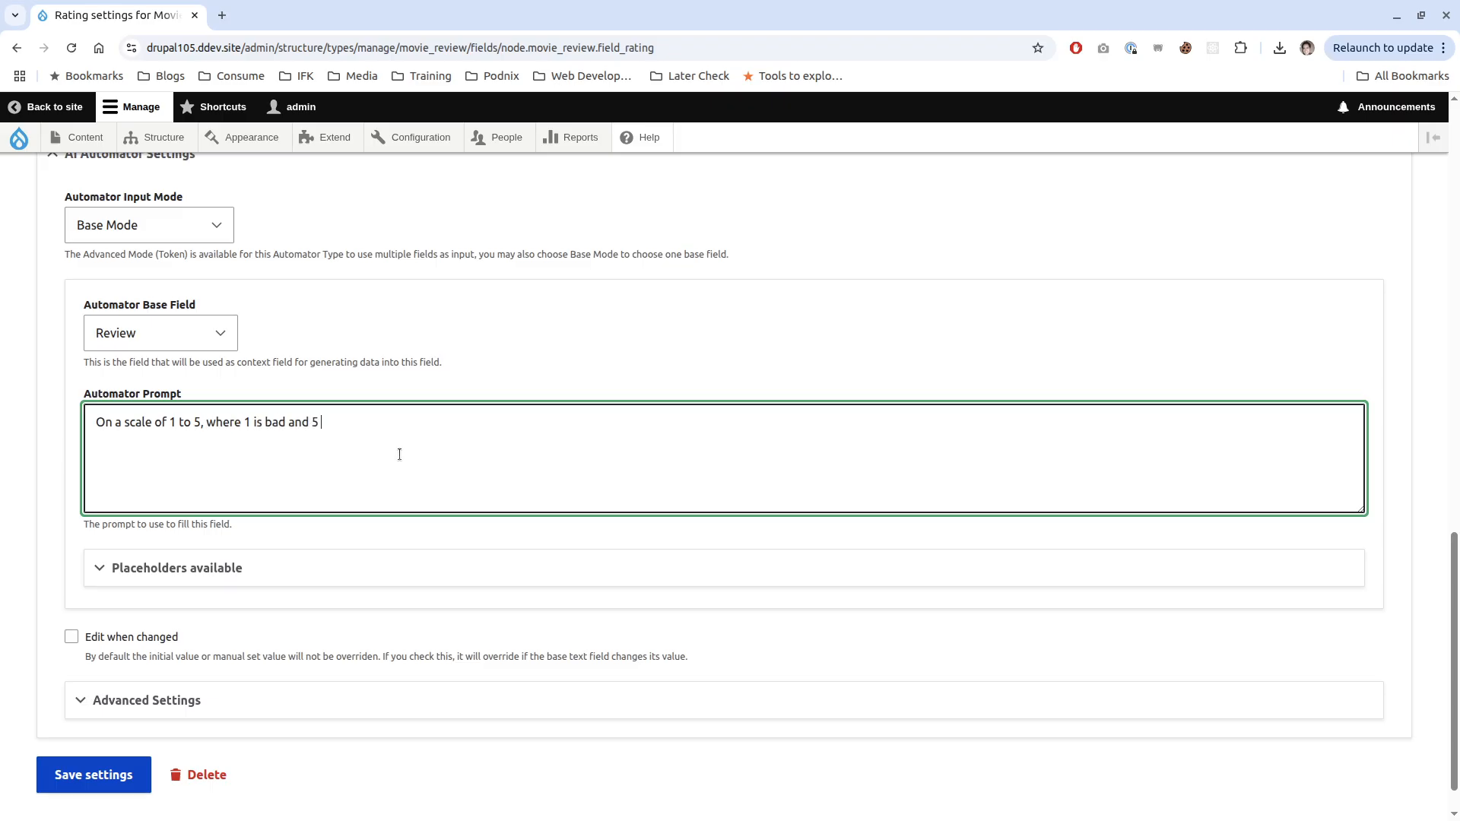
pyautogui.write('is good, please set a')
pyautogui.write(' r')
pyautogui.write('rating for th')
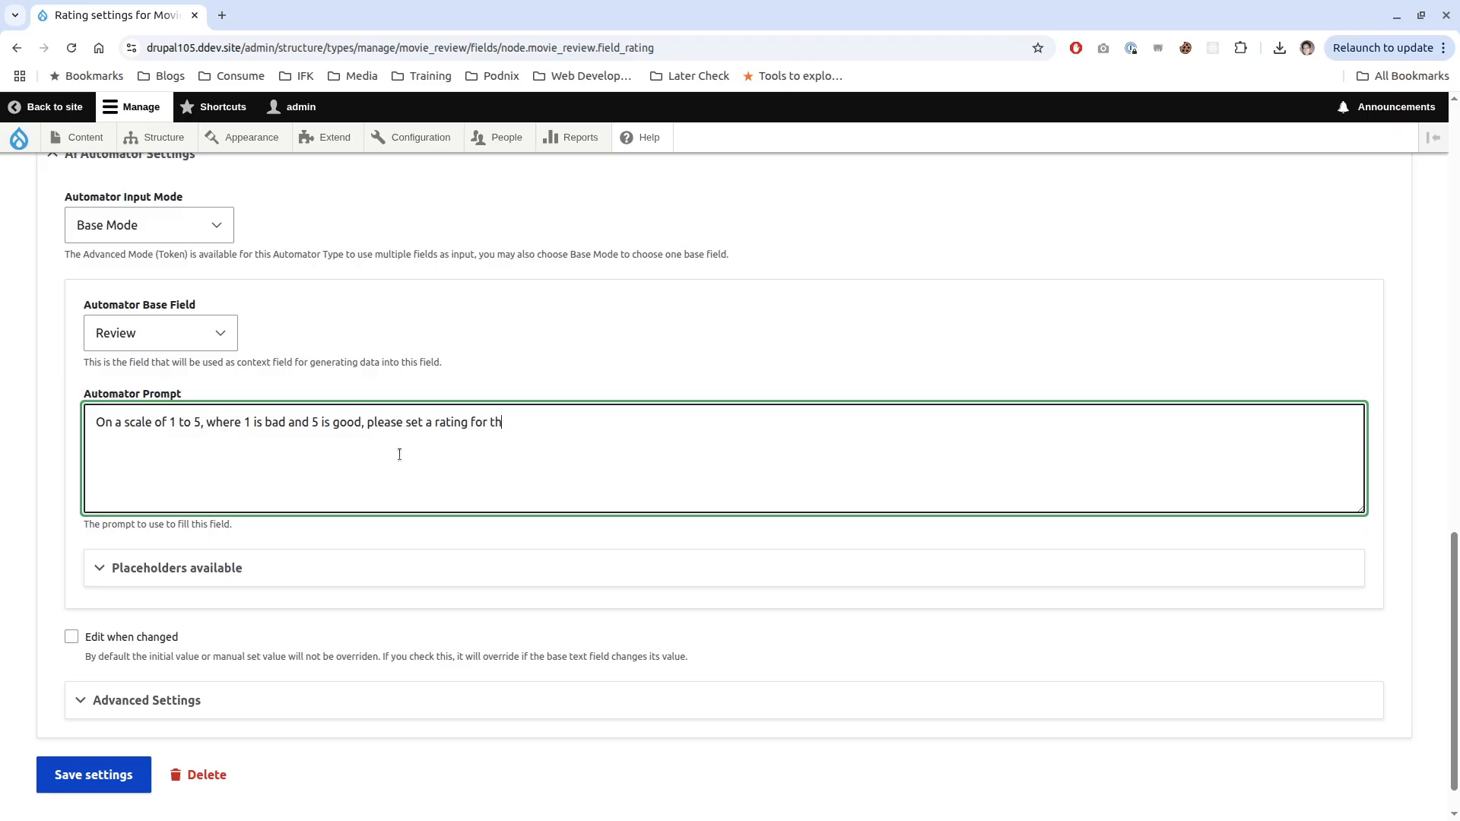
pyautogui.write('is review')
# - Add a "Review:" line below the rating prompt, followed by the {{ context }} placeholder copied from the available placeholders
pyautogui.write('Context:')
pyautogui.hotkey('shift', 'Home')
pyautogui.write('Review')
pyautogui.click(303, 572)
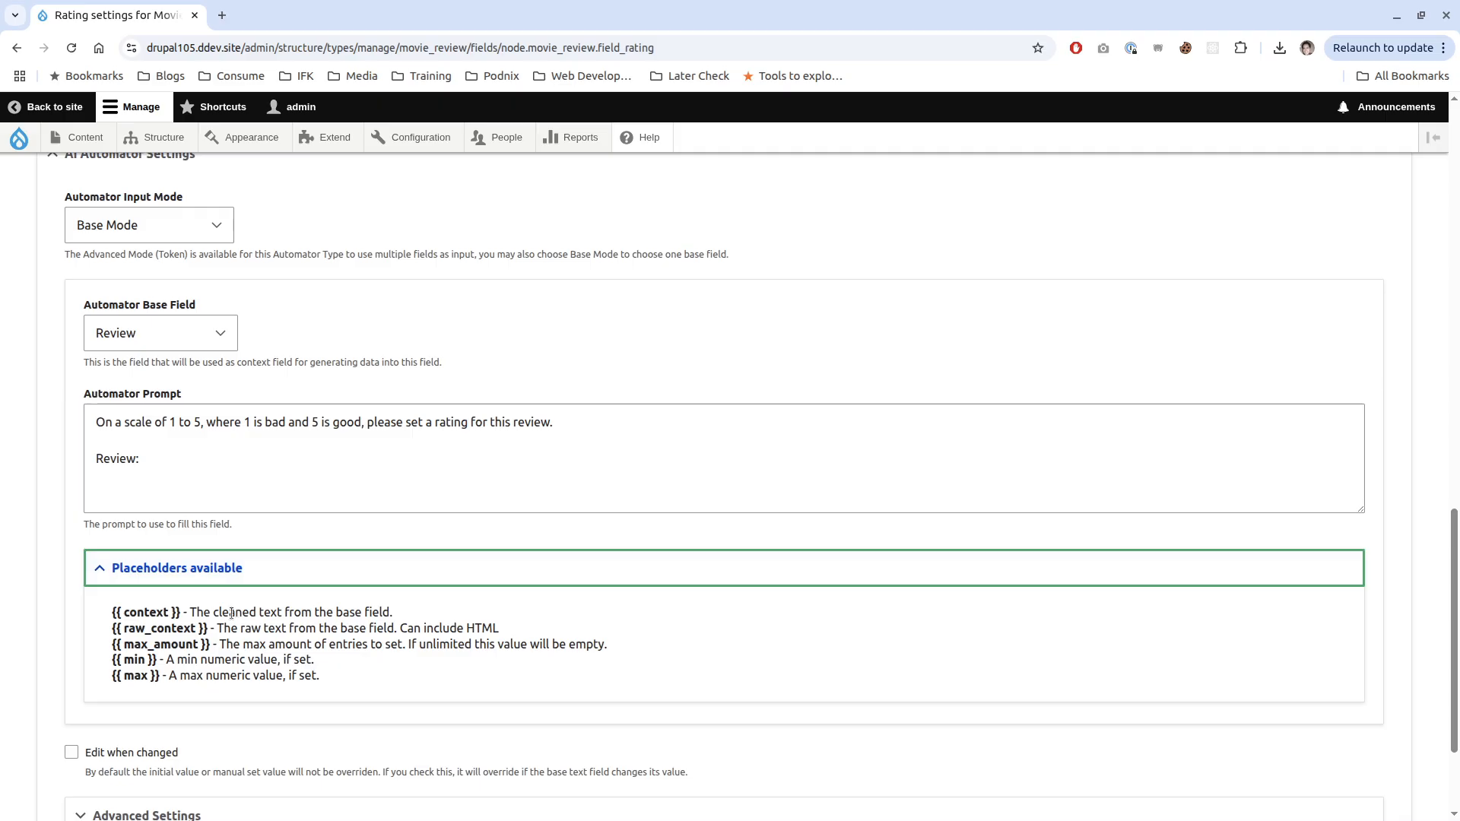
pyautogui.moveTo(181, 612); pyautogui.dragTo(113, 615)
pyautogui.hotkey('ctrl', 'c')
pyautogui.click(128, 479)
pyautogui.hotkey('ctrl', 'v')
# - Set the Rating automator's worker to Field Widget and save the field's settings
pyautogui.scroll(-4, 126, 575)
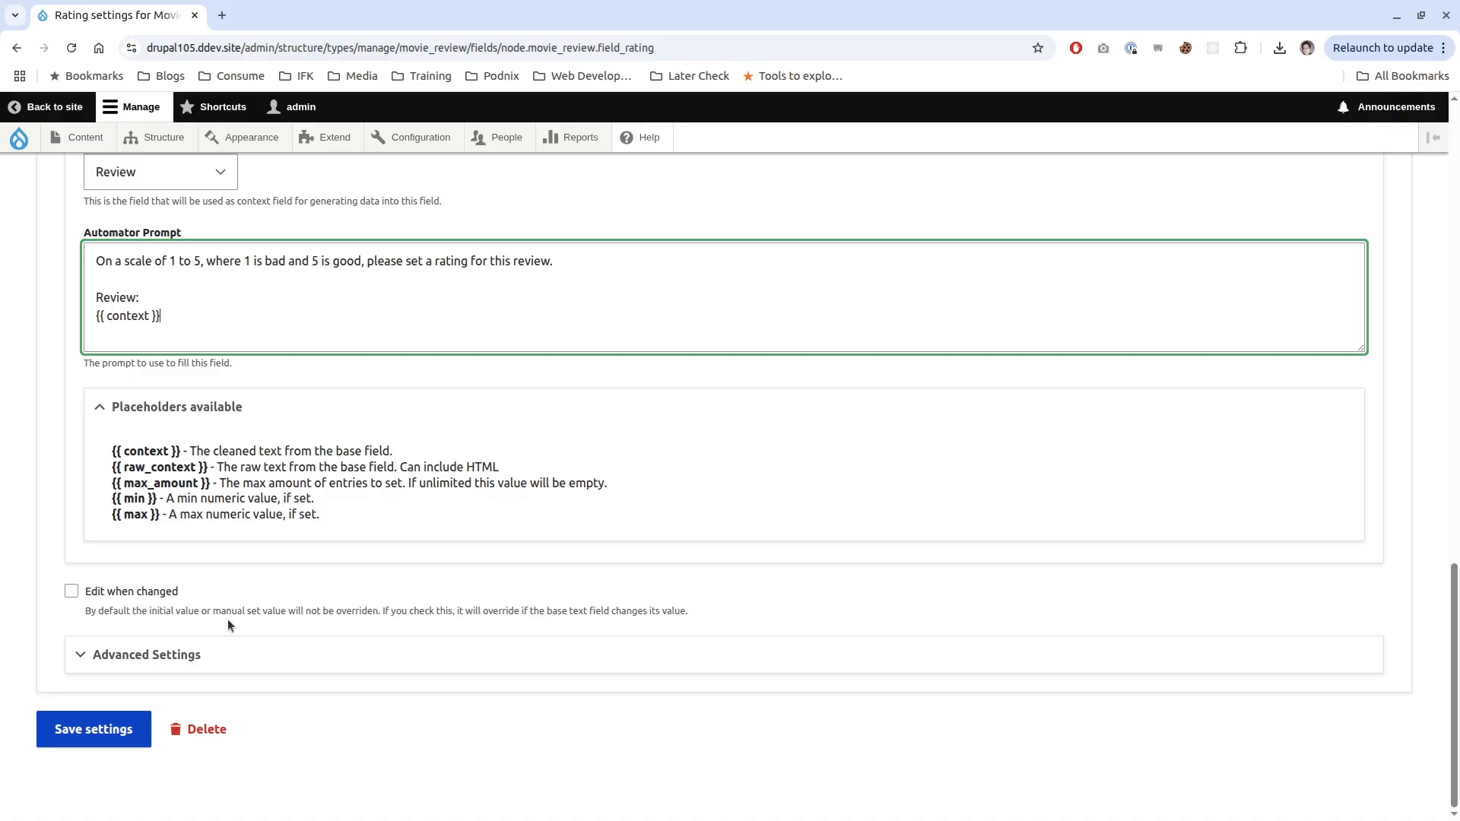
pyautogui.click(228, 655)
pyautogui.scroll(-6, 248, 572)
pyautogui.click(228, 481)
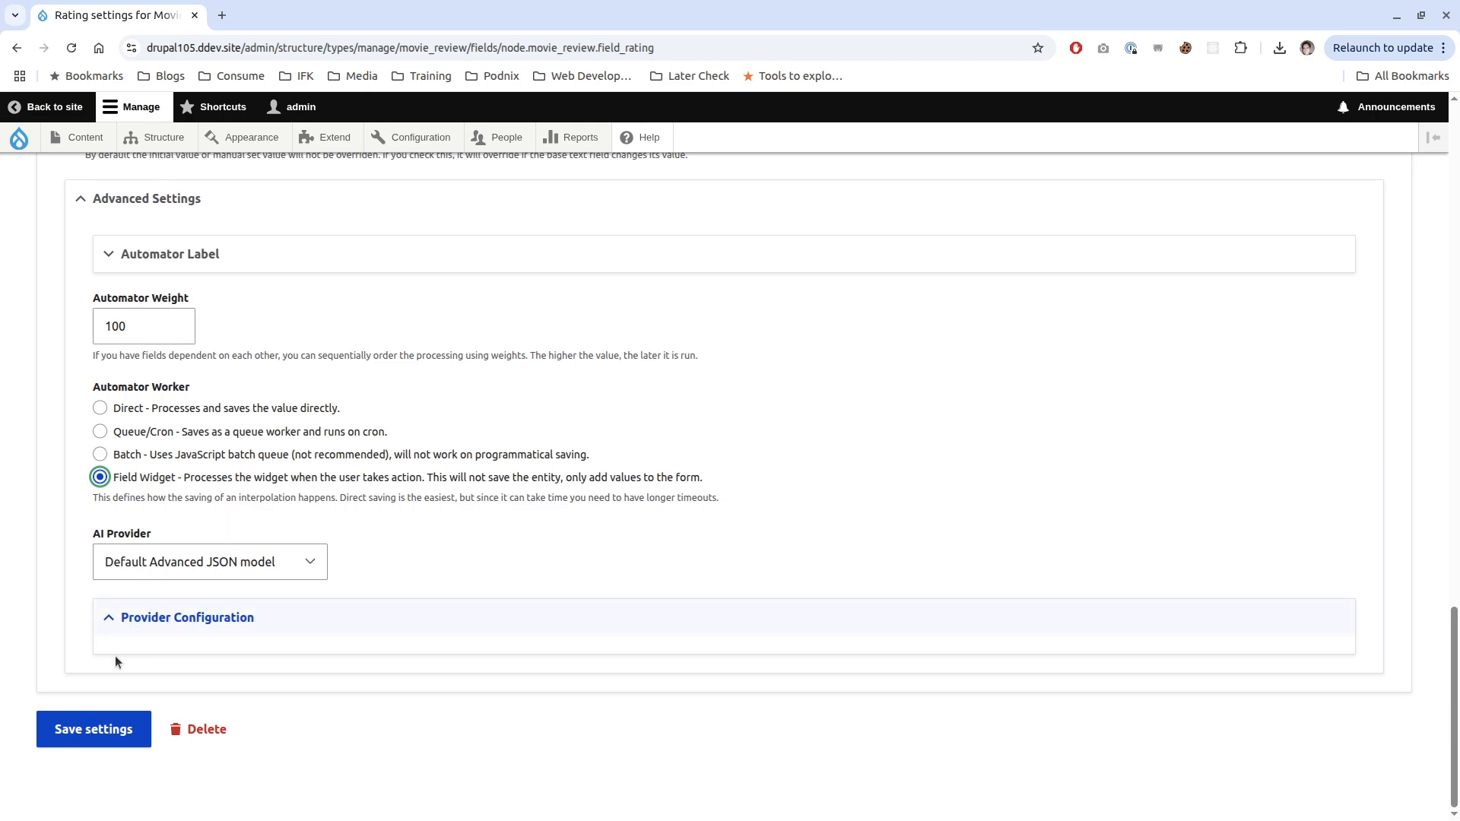
pyautogui.click(94, 727)
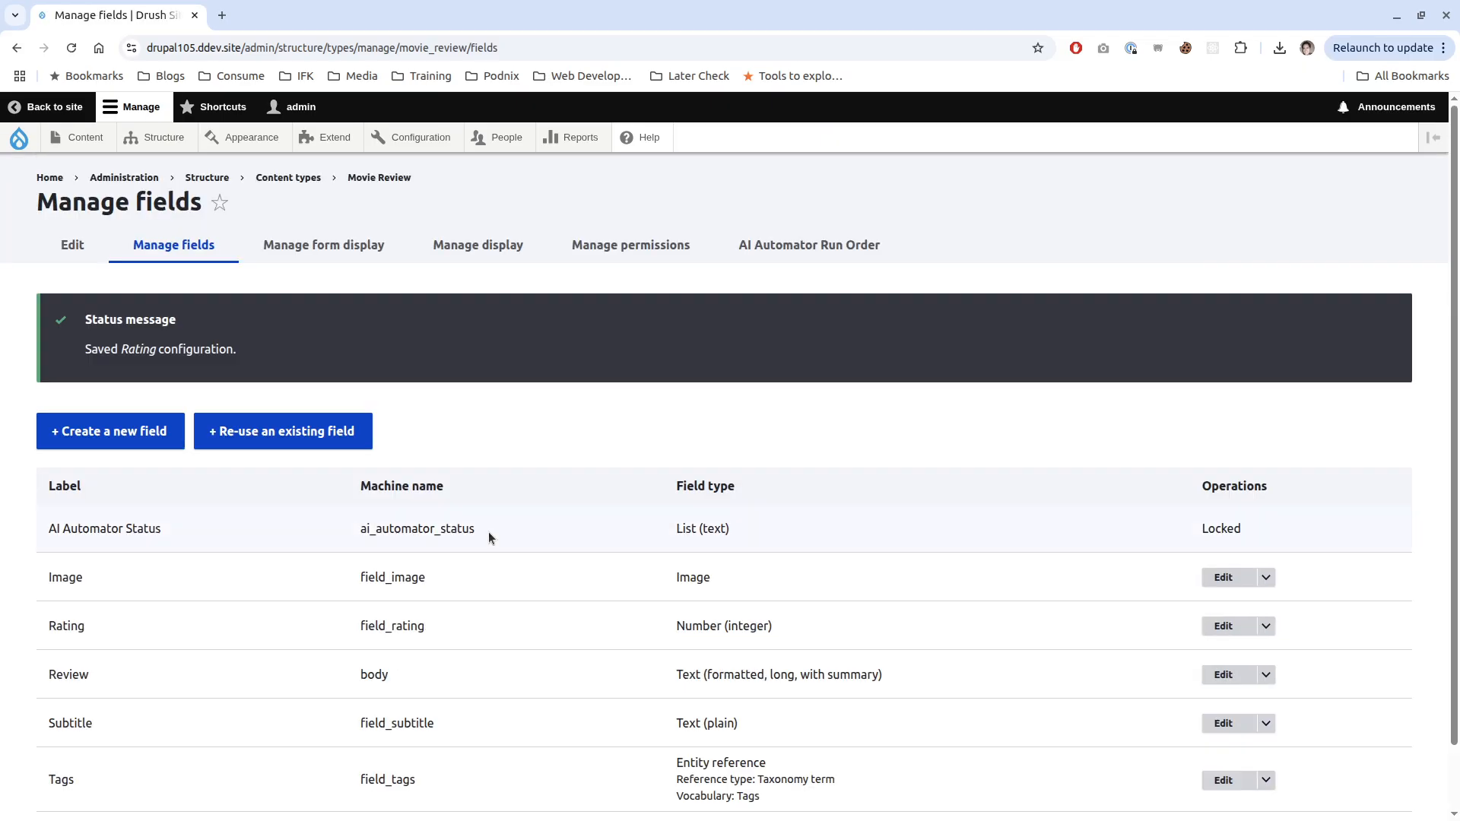
# - Open the Review field's settings and allow the Full HTML text format
pyautogui.scroll(-1, 489, 531)
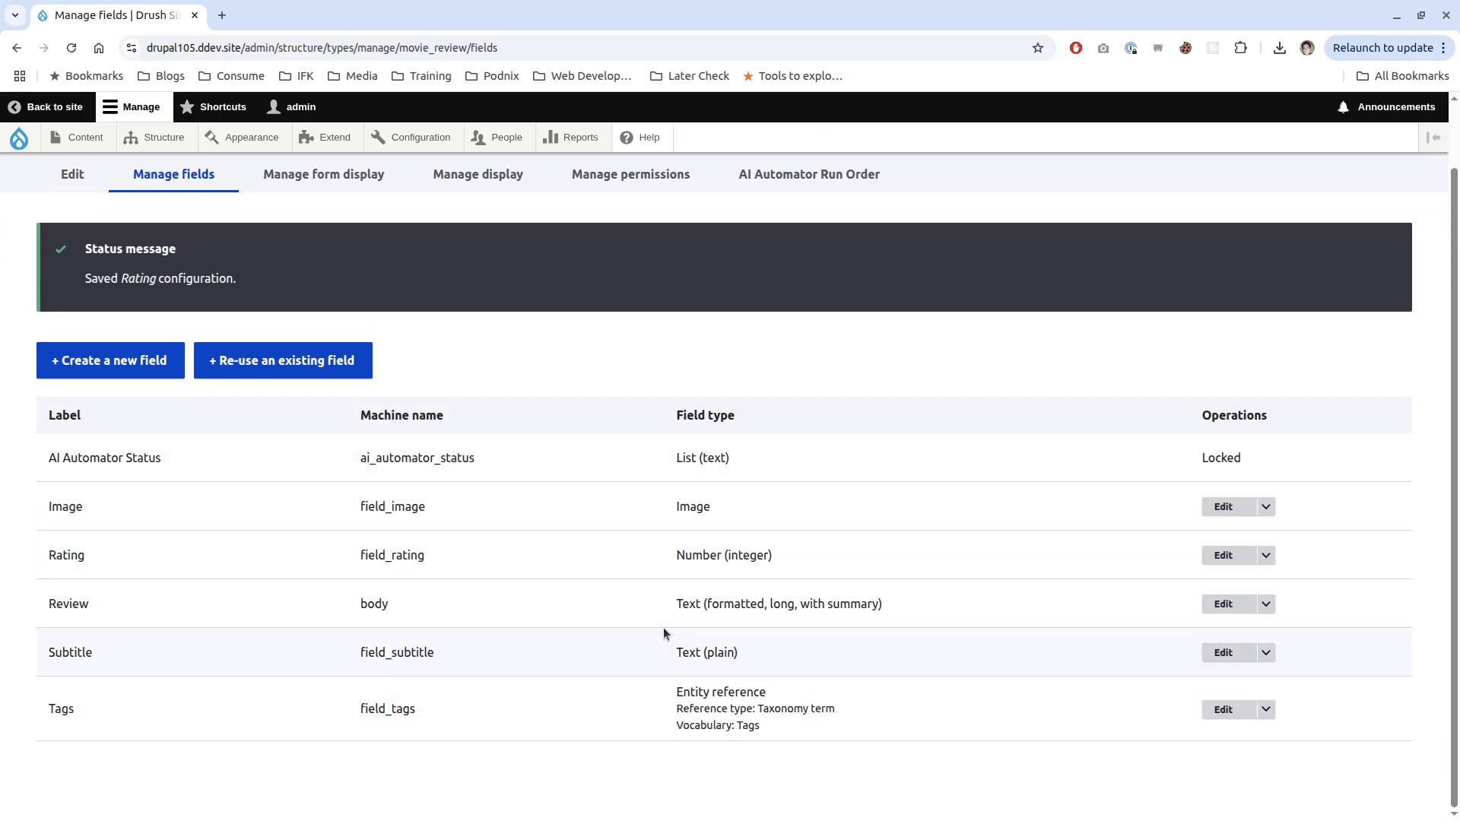
pyautogui.click(1224, 604)
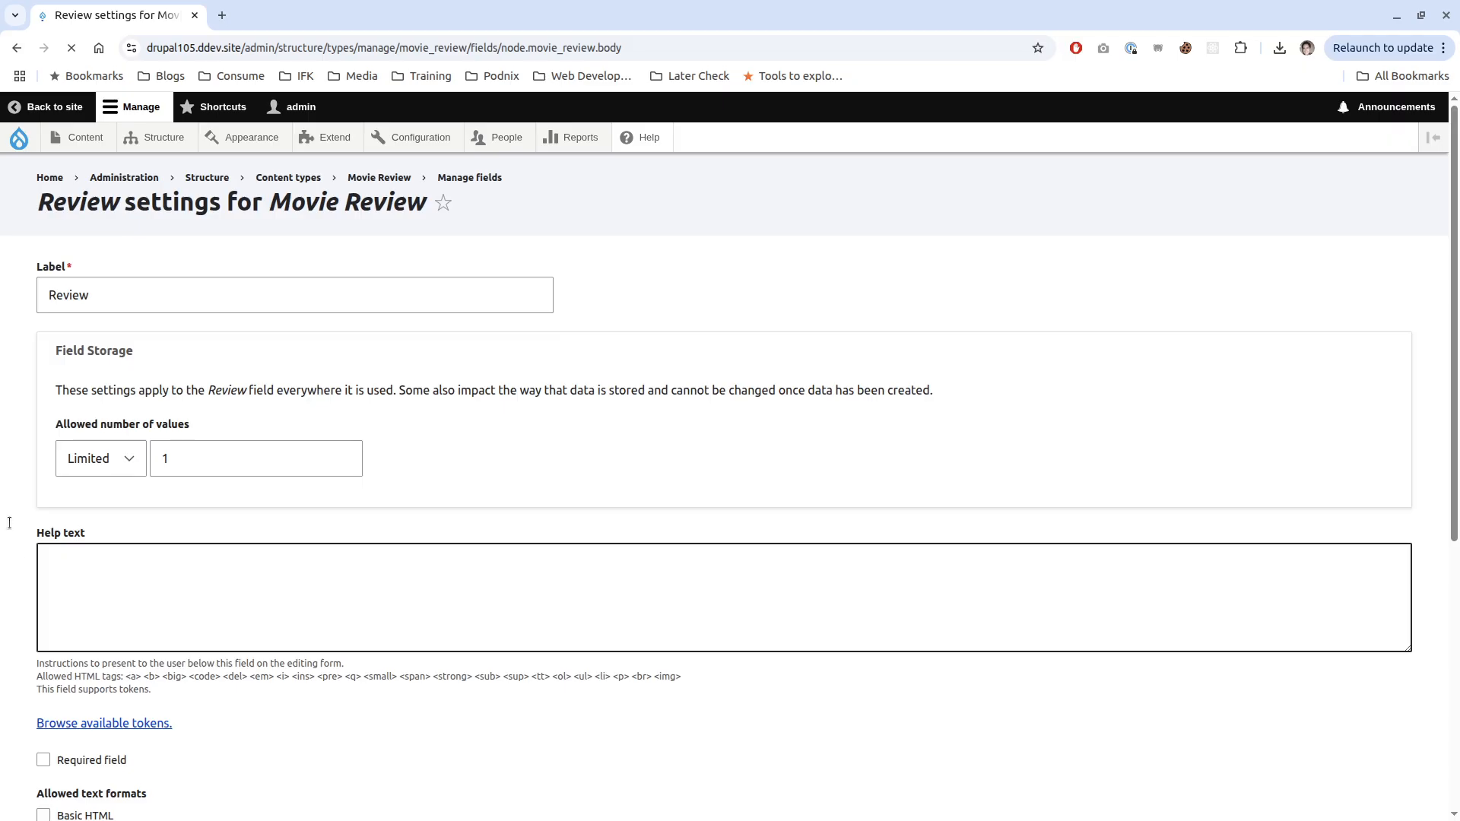
pyautogui.scroll(-5, 15, 513)
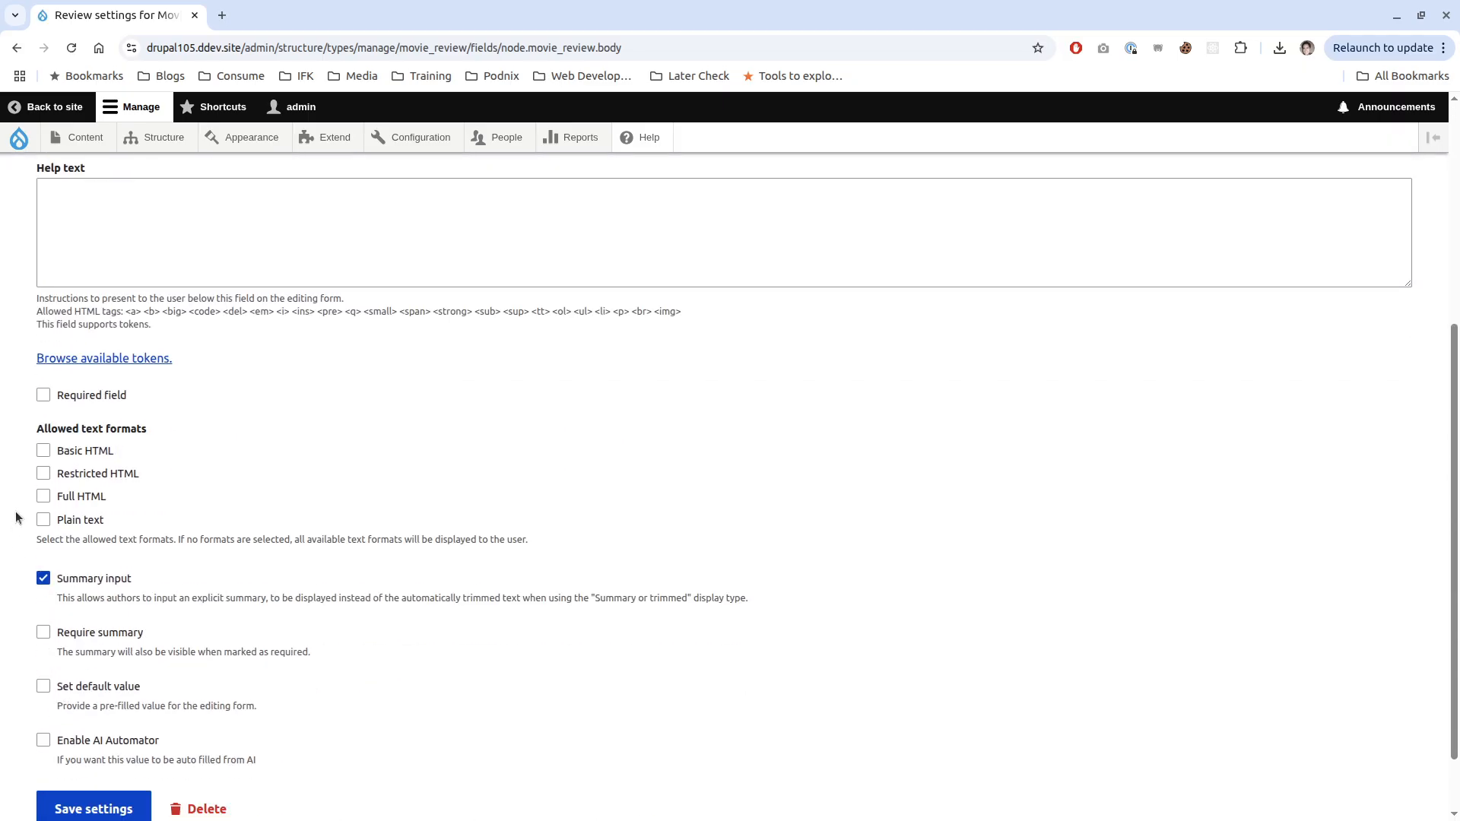
pyautogui.click(53, 497)
pyautogui.scroll(-1, 518, 514)
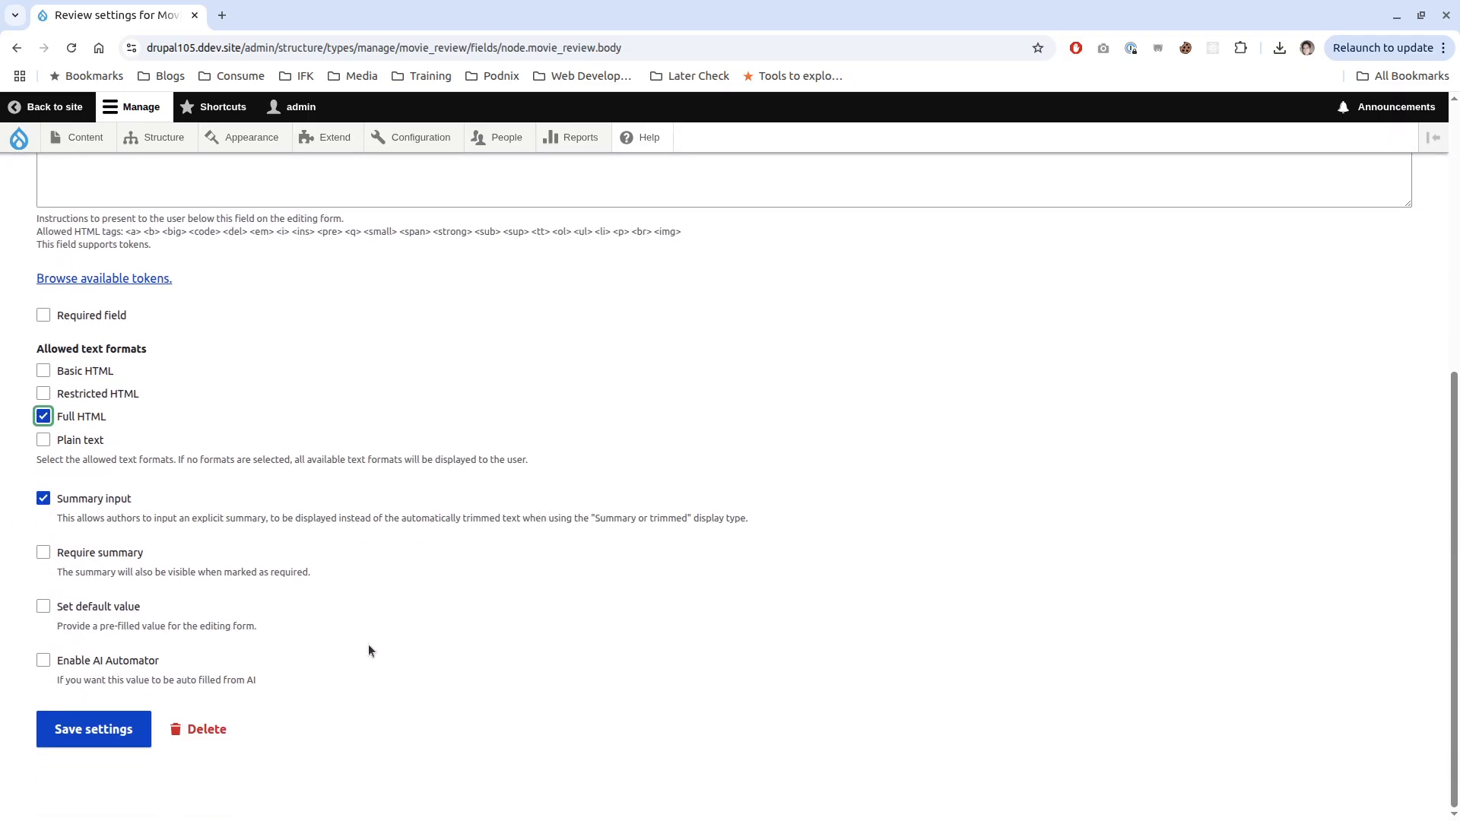
# - Enable the AI Automator on the Review field with type LLM: Text Summary and base field Review
pyautogui.click(141, 661)
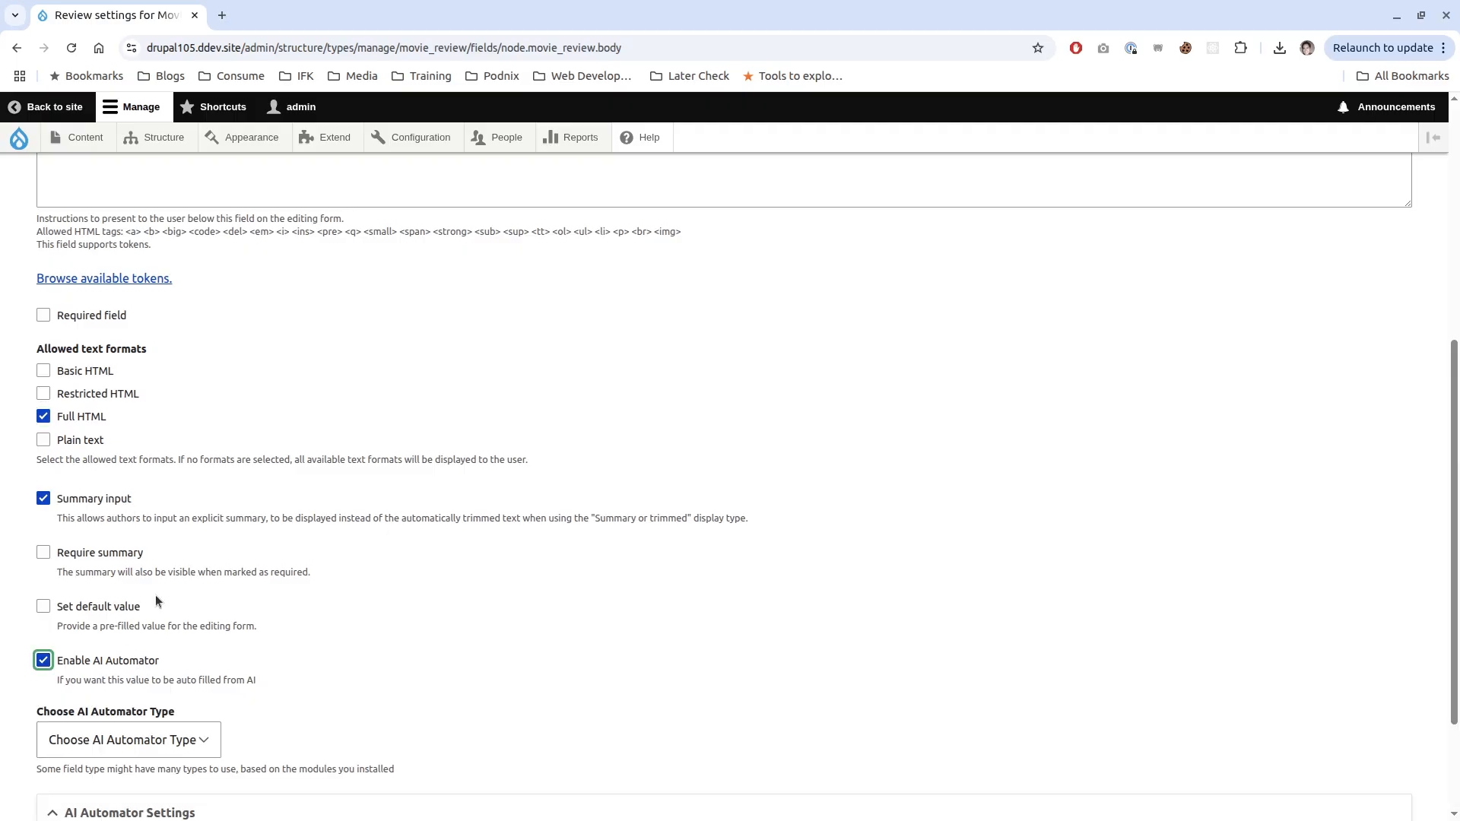
pyautogui.scroll(-1, 97, 559)
pyautogui.scroll(-1, 97, 559)
pyautogui.click(155, 591)
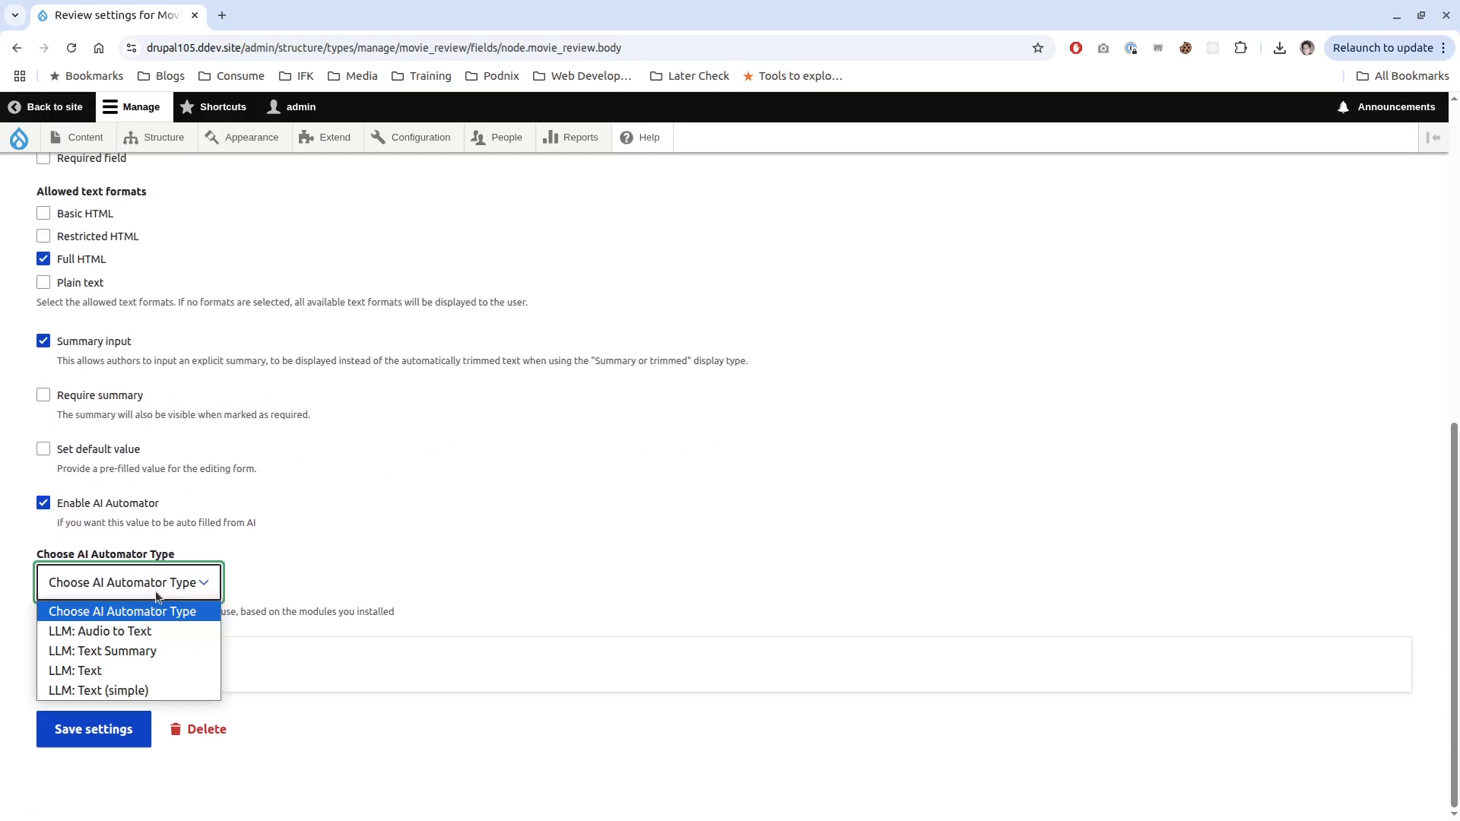
pyautogui.click(158, 650)
pyautogui.scroll(-2, 335, 511)
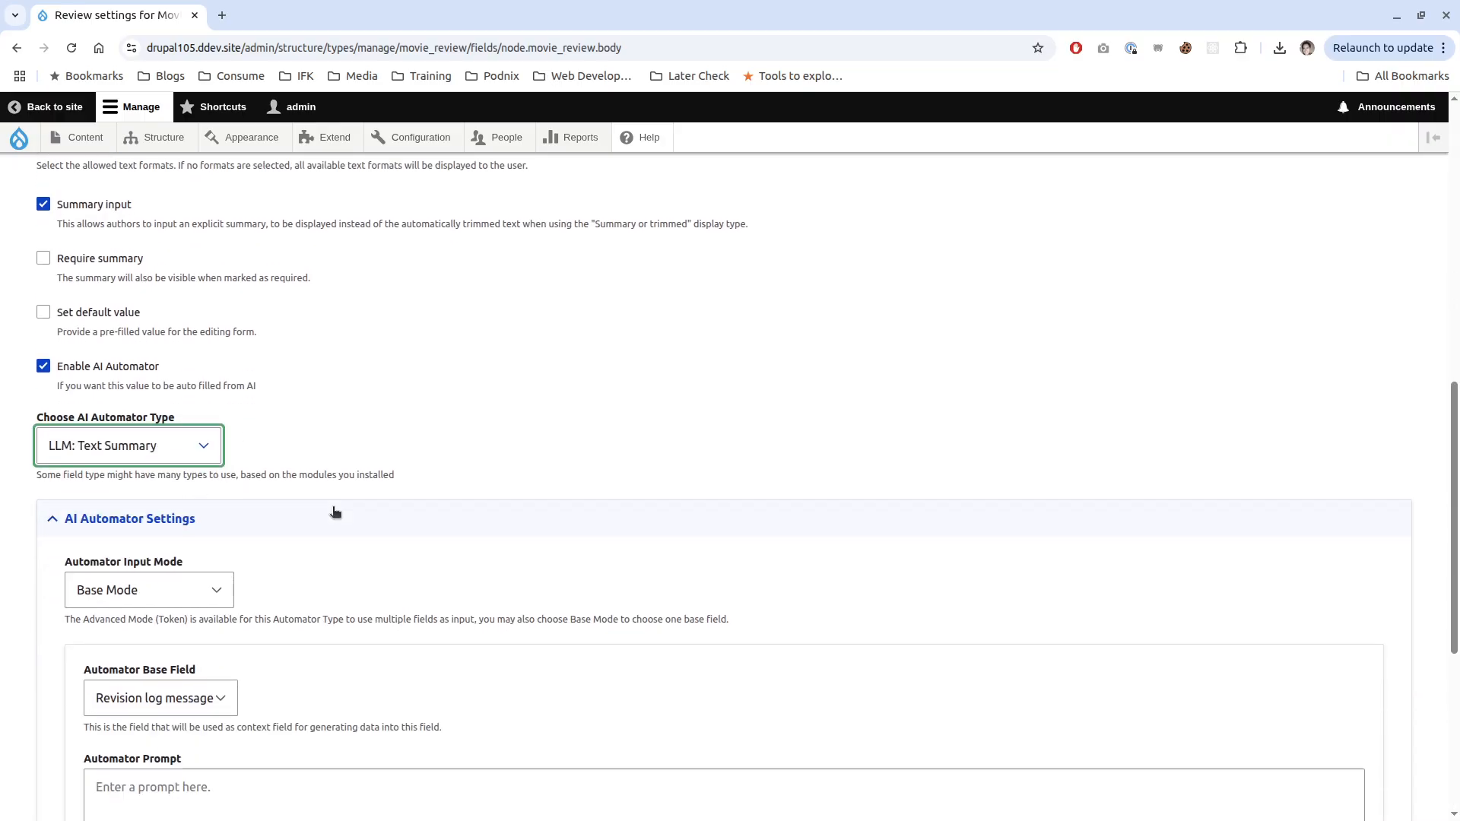
pyautogui.scroll(-2, 367, 502)
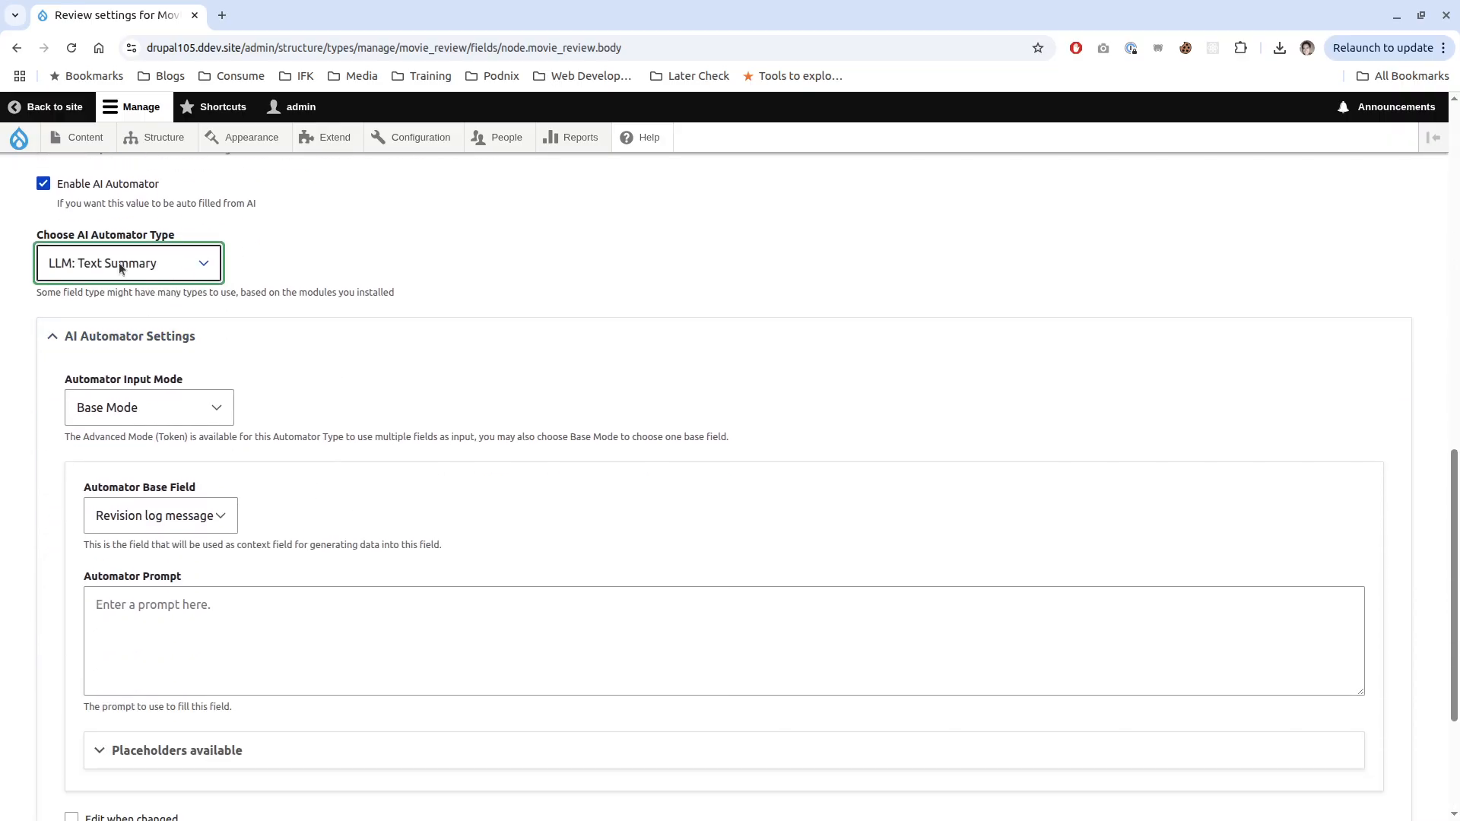
pyautogui.click(158, 515)
pyautogui.click(149, 584)
# - Enter the prompt "Write a summary for this movie review that is 2-3 sentences long." followed by "Review:" and the {{ context }} placeholder
pyautogui.click(344, 651)
pyautogui.write('Write a summary for this review that is 2-3 sentenc')
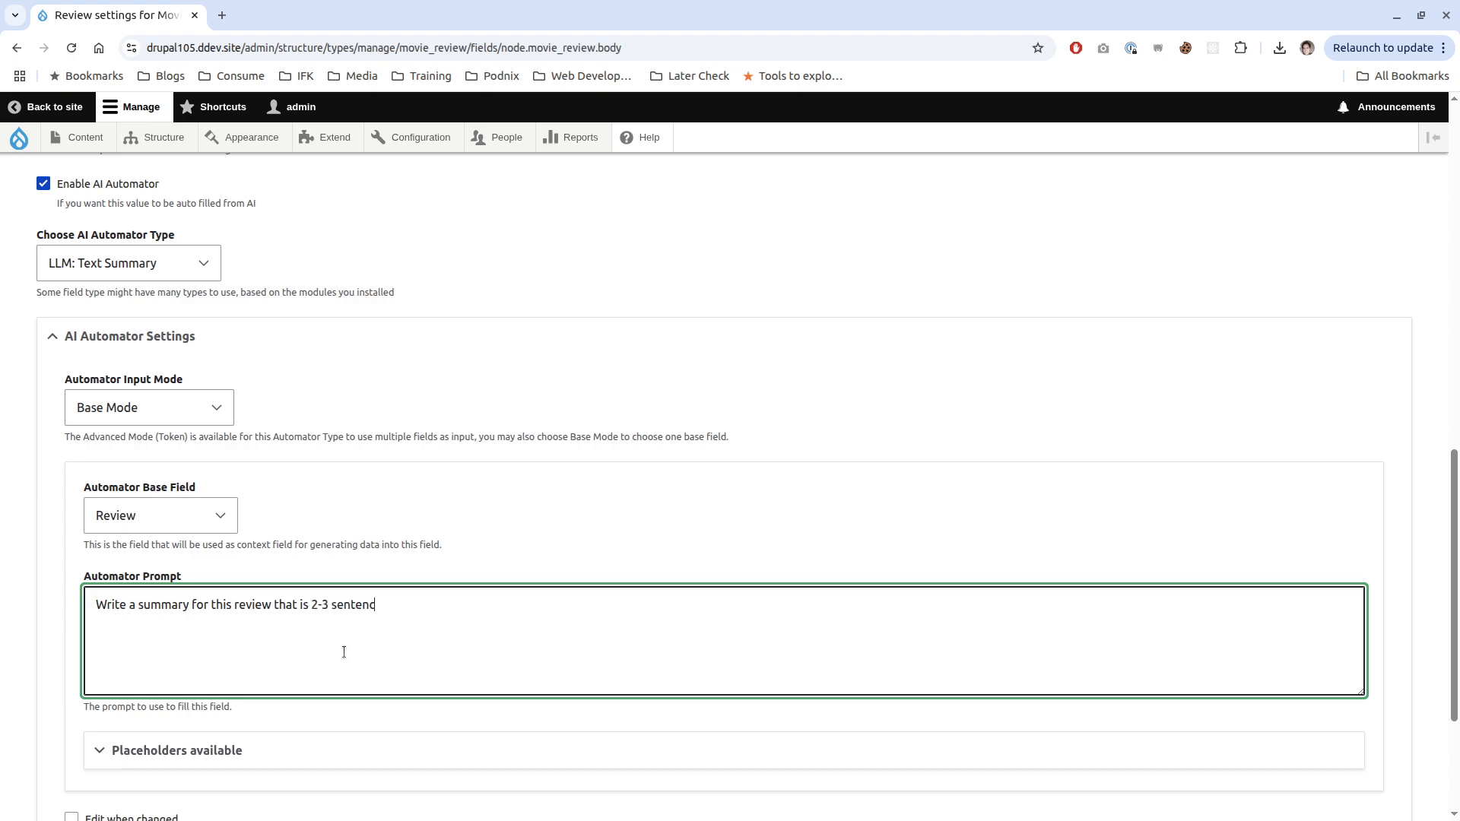
pyautogui.write('ew long')
pyautogui.write(' move')
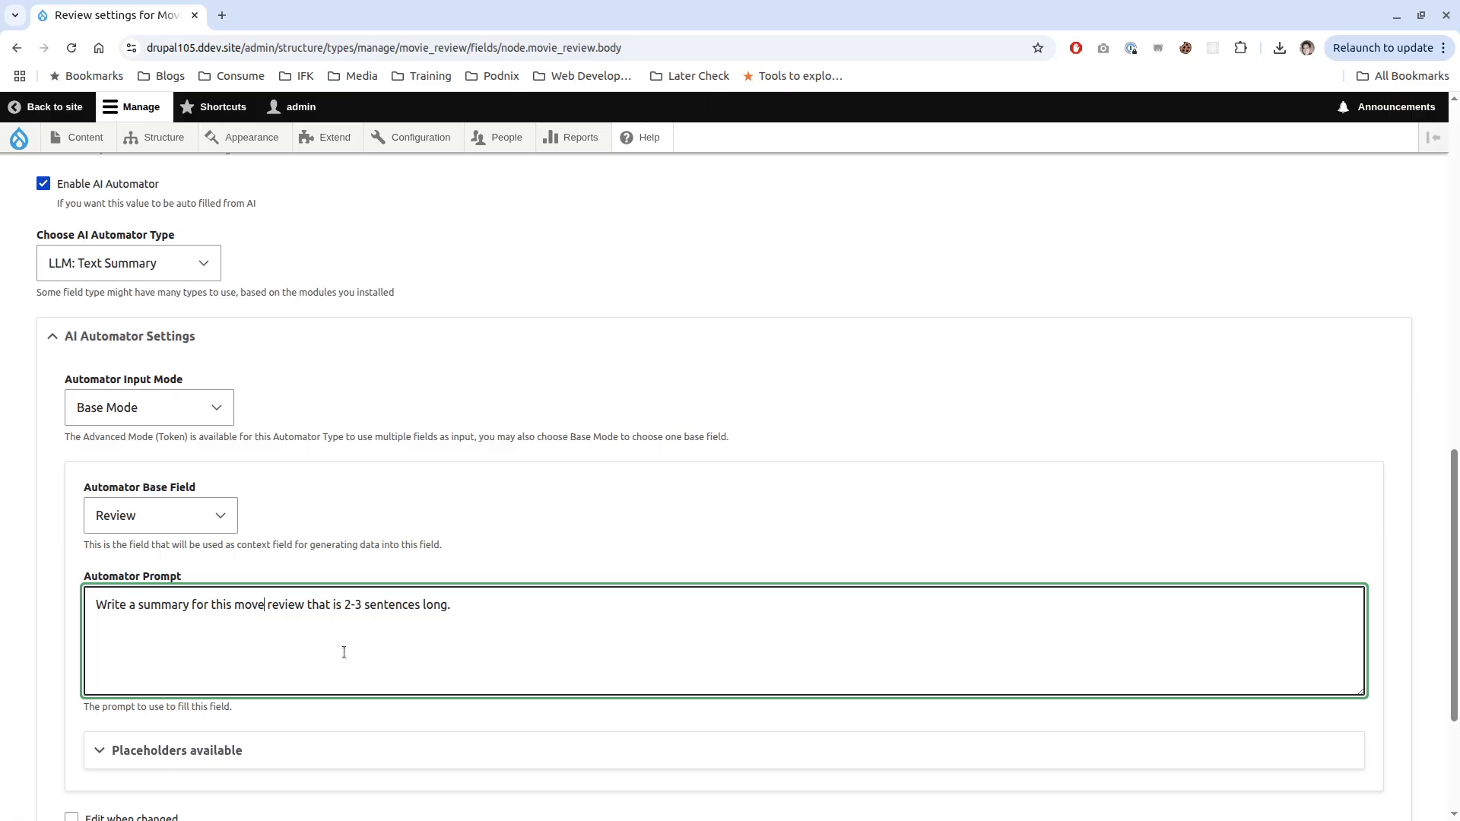
pyautogui.press('BackSpace')
pyautogui.write('ie')
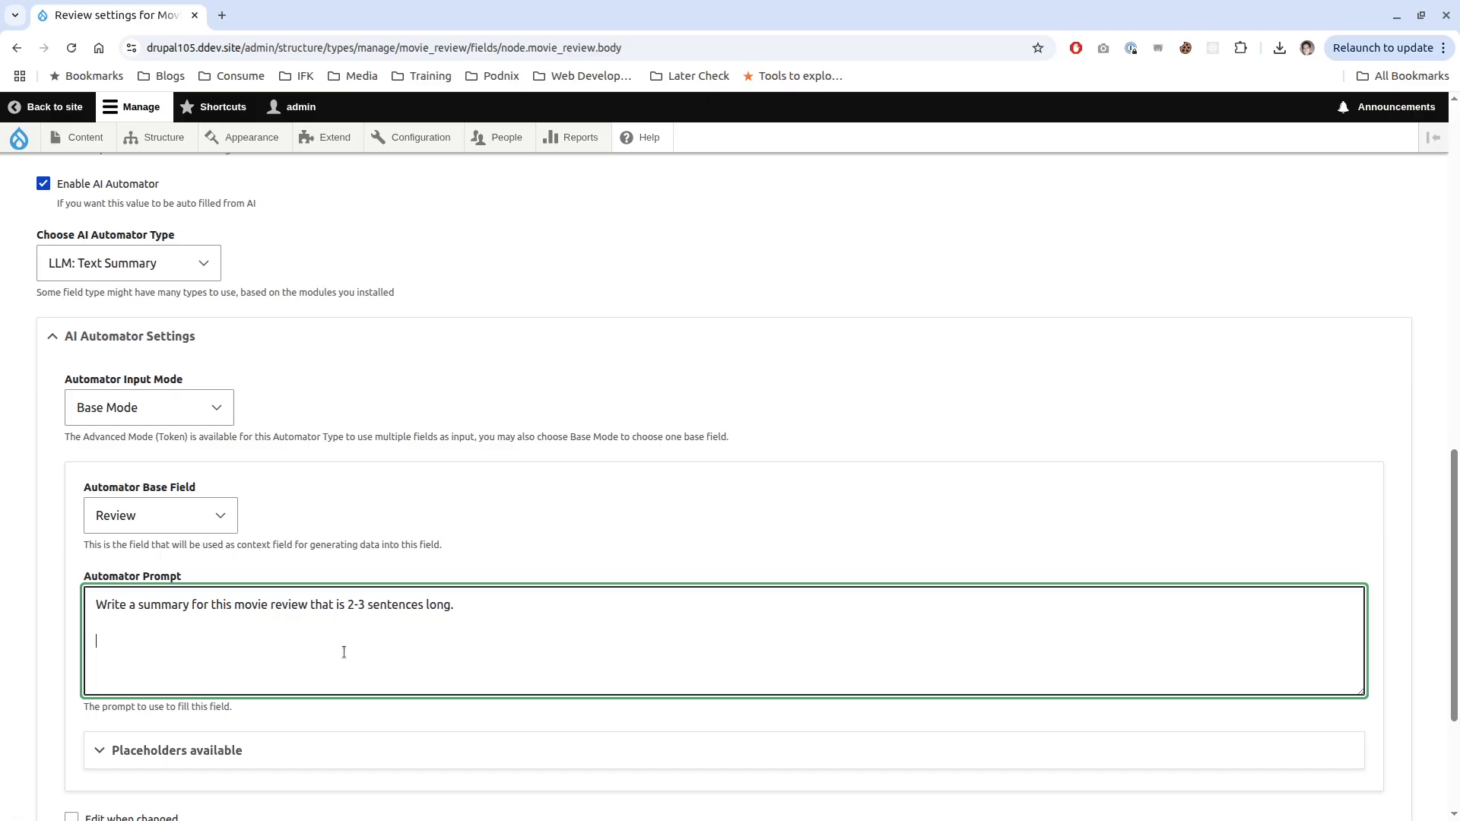
pyautogui.write('eview:')
pyautogui.hotkey('ctrl', 'v')
# - Set the Review automator's worker to Field Widget and save the field's settings
pyautogui.scroll(-3, 344, 652)
pyautogui.click(300, 650)
pyautogui.scroll(-8, 304, 639)
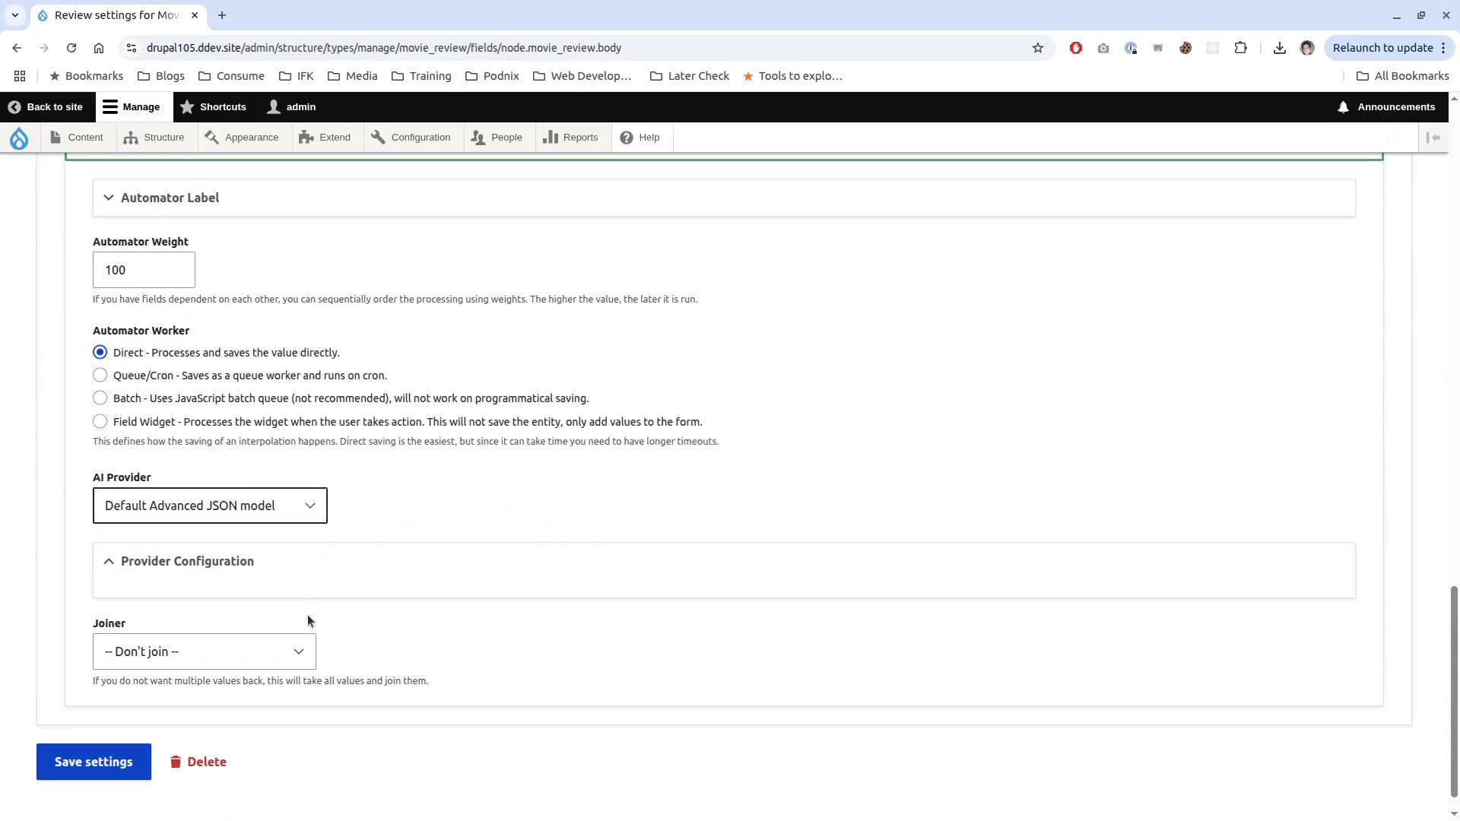
pyautogui.click(253, 413)
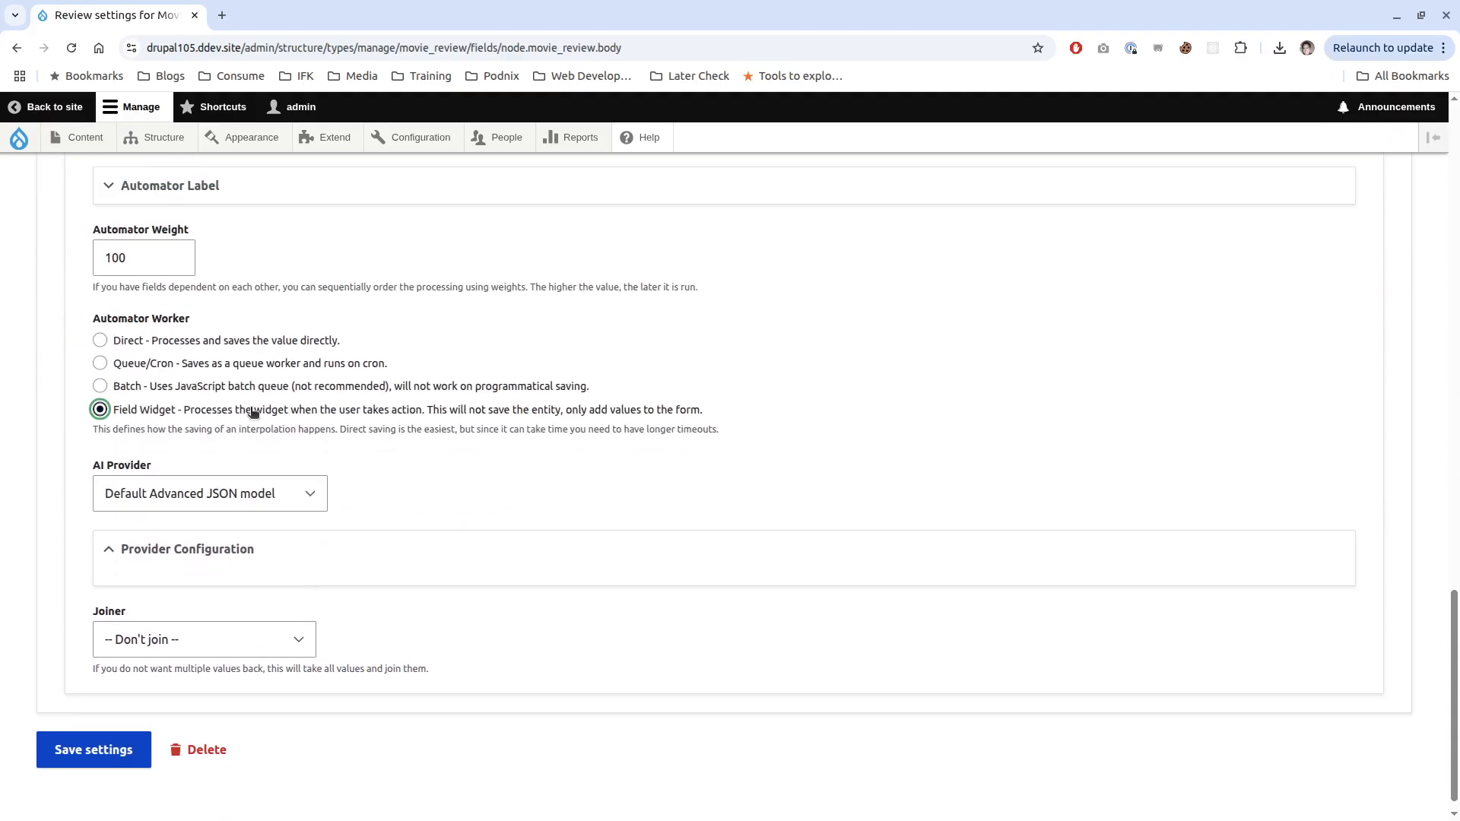
pyautogui.click(57, 763)
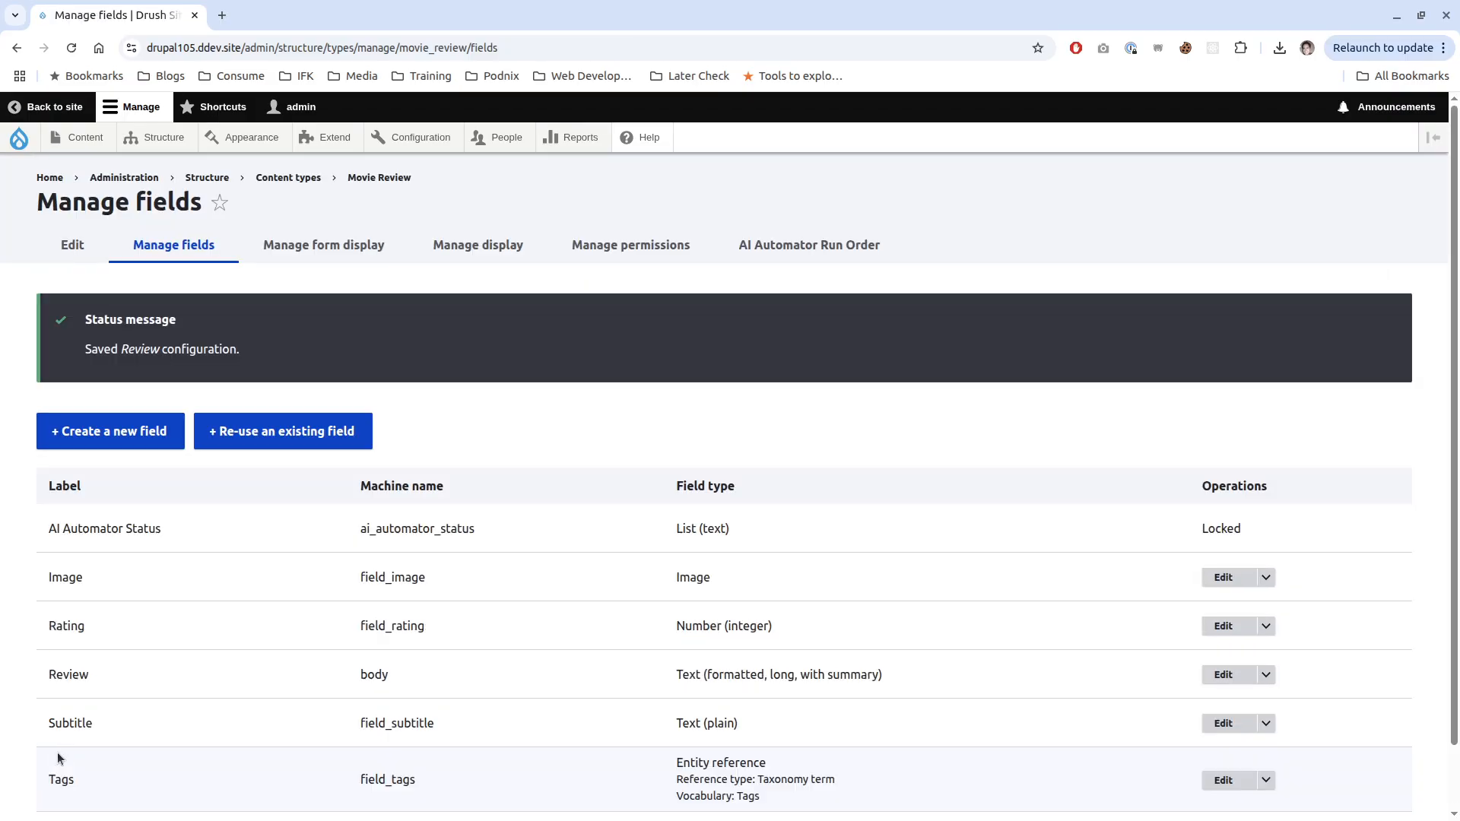
# - Enable the AI Automator on the Subtitle field with type LLM: Text (simple) and base field Review
pyautogui.scroll(-1, 130, 698)
pyautogui.click(1216, 656)
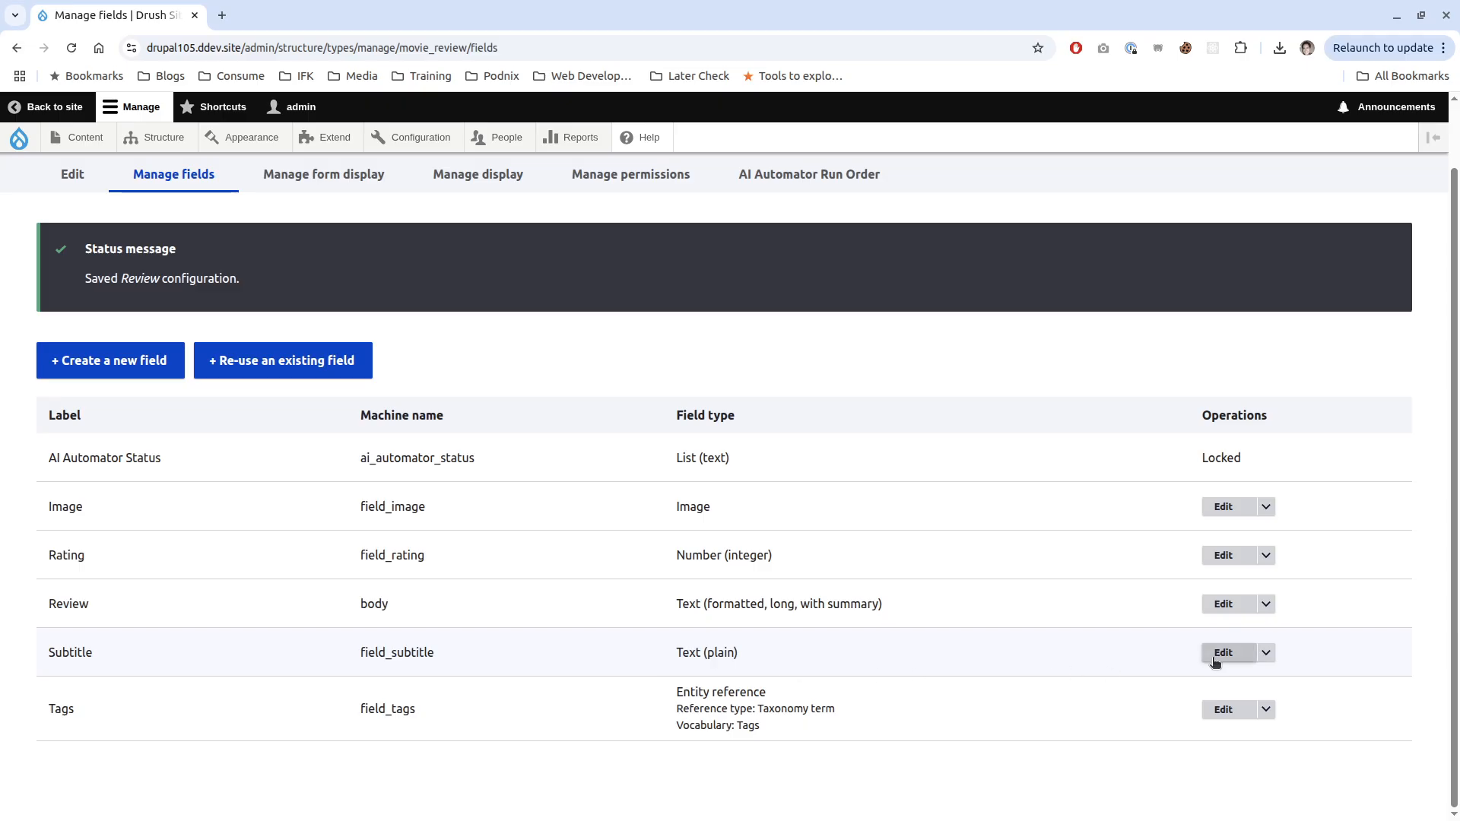
pyautogui.scroll(-4, 472, 503)
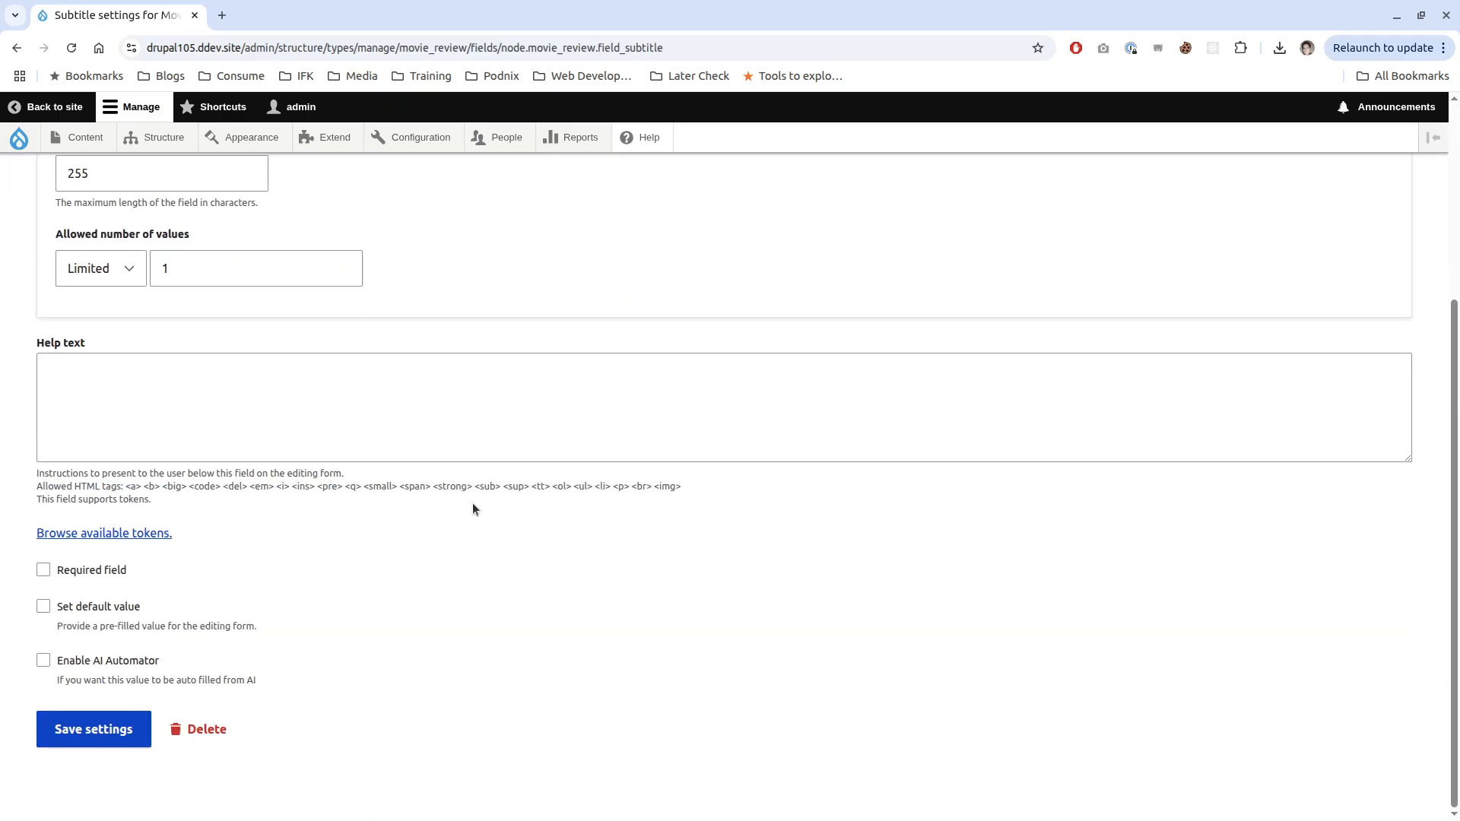
pyautogui.click(83, 669)
pyautogui.scroll(-2, 348, 576)
pyautogui.click(161, 585)
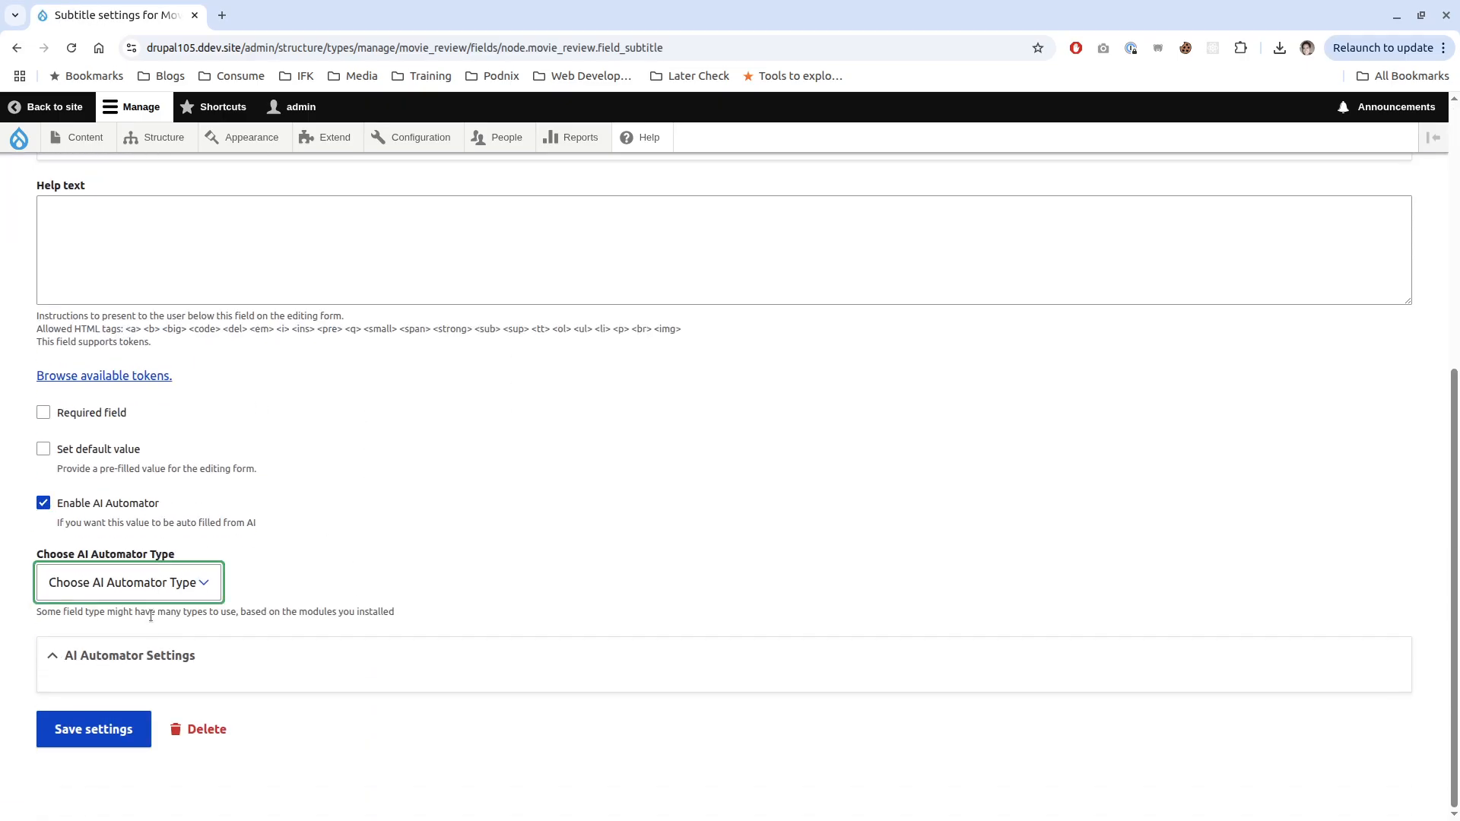
pyautogui.click(161, 594)
pyautogui.click(139, 633)
pyautogui.scroll(-5, 448, 538)
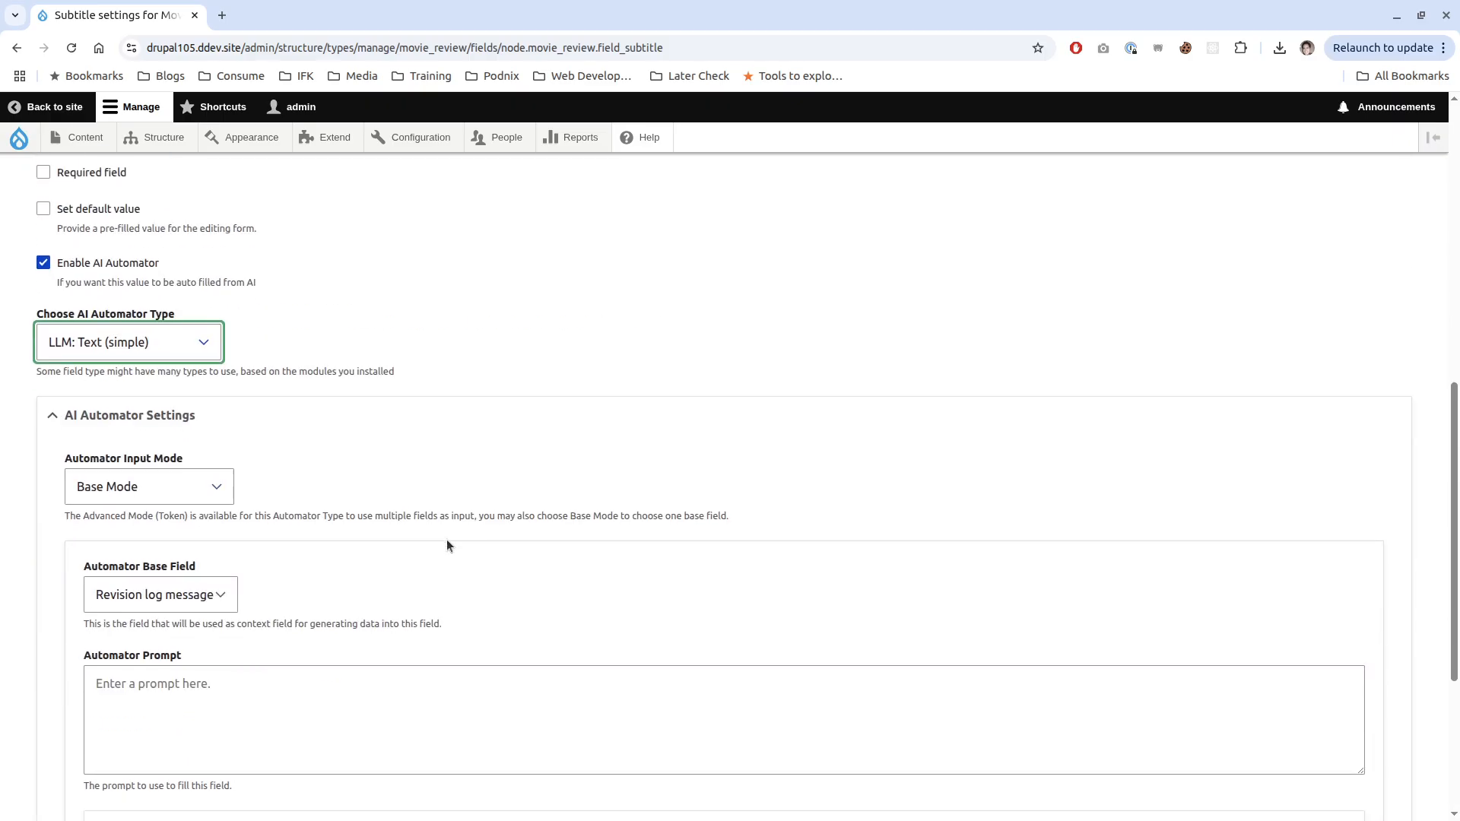
pyautogui.click(153, 439)
pyautogui.click(149, 498)
# - Enter the prompt "Write a subtitle that is not the name of the movie, that is under 250 characters and in one sentence - that explains the movie review."
pyautogui.click(349, 562)
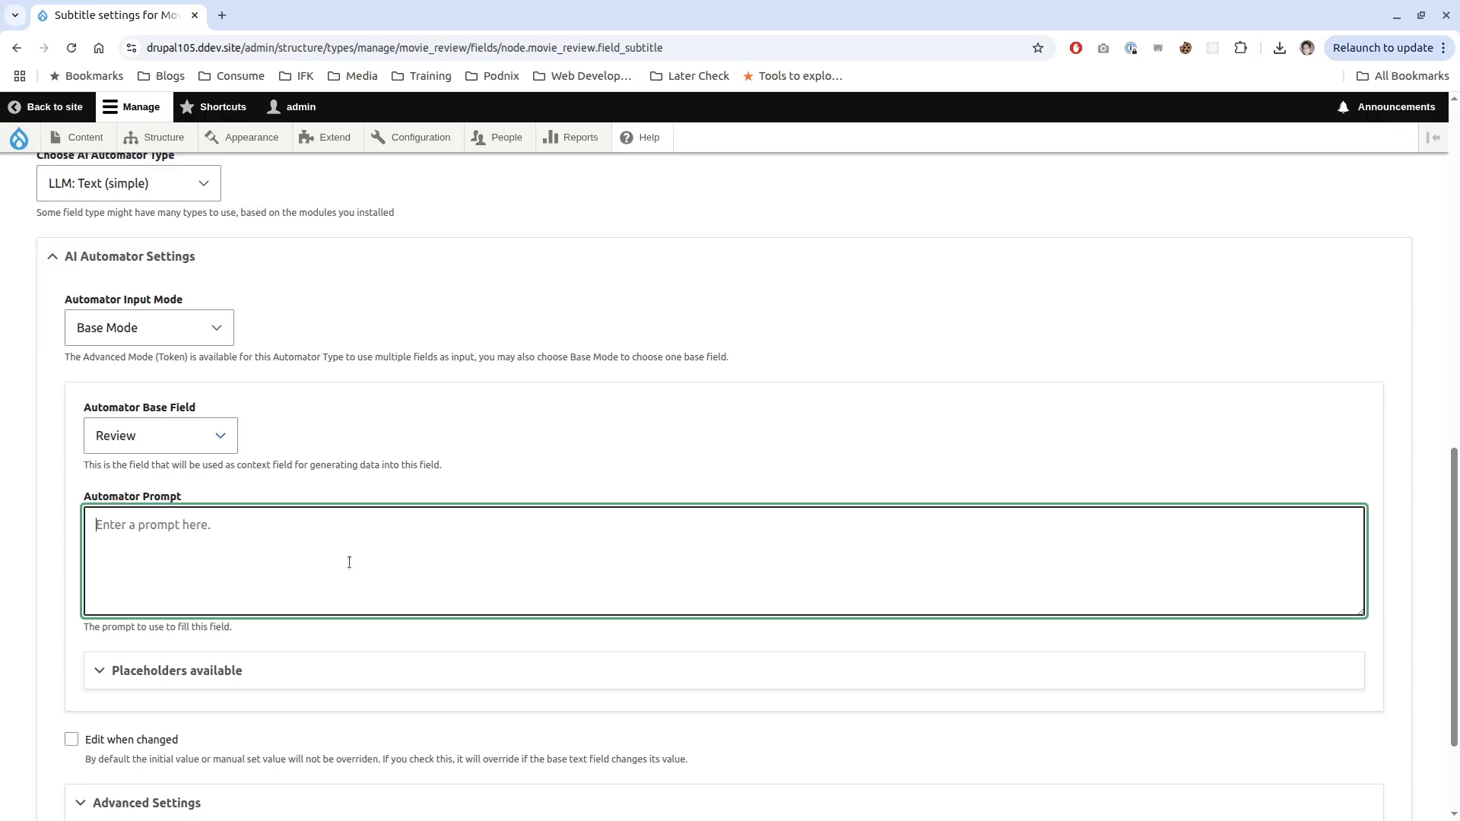
pyautogui.write('Write a subtitle that is not the name of the movie t')
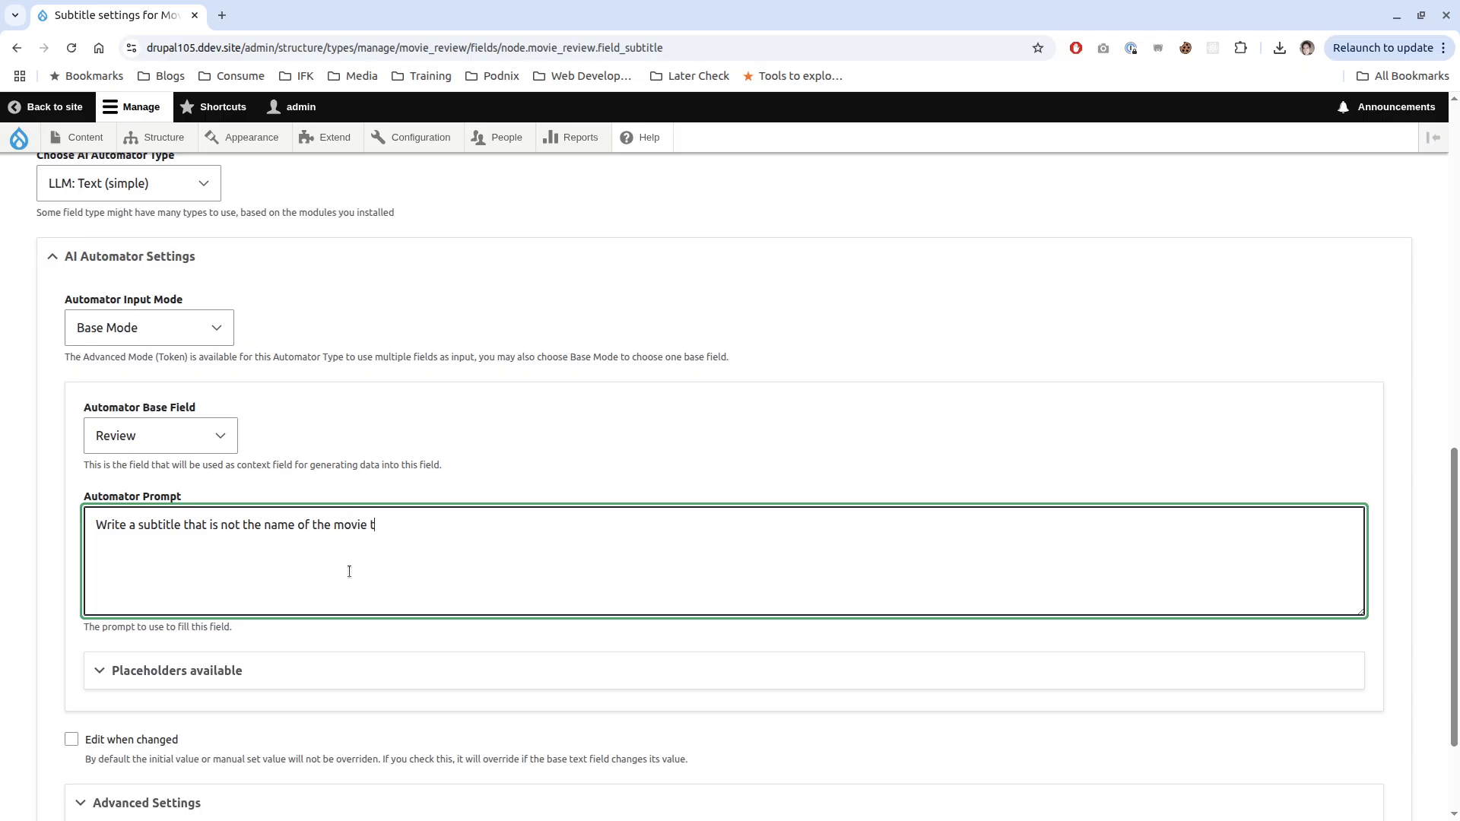
pyautogui.press('BackSpace')
pyautogui.press('BackSpace')
pyautogui.write(', that is under 250 characters and i')
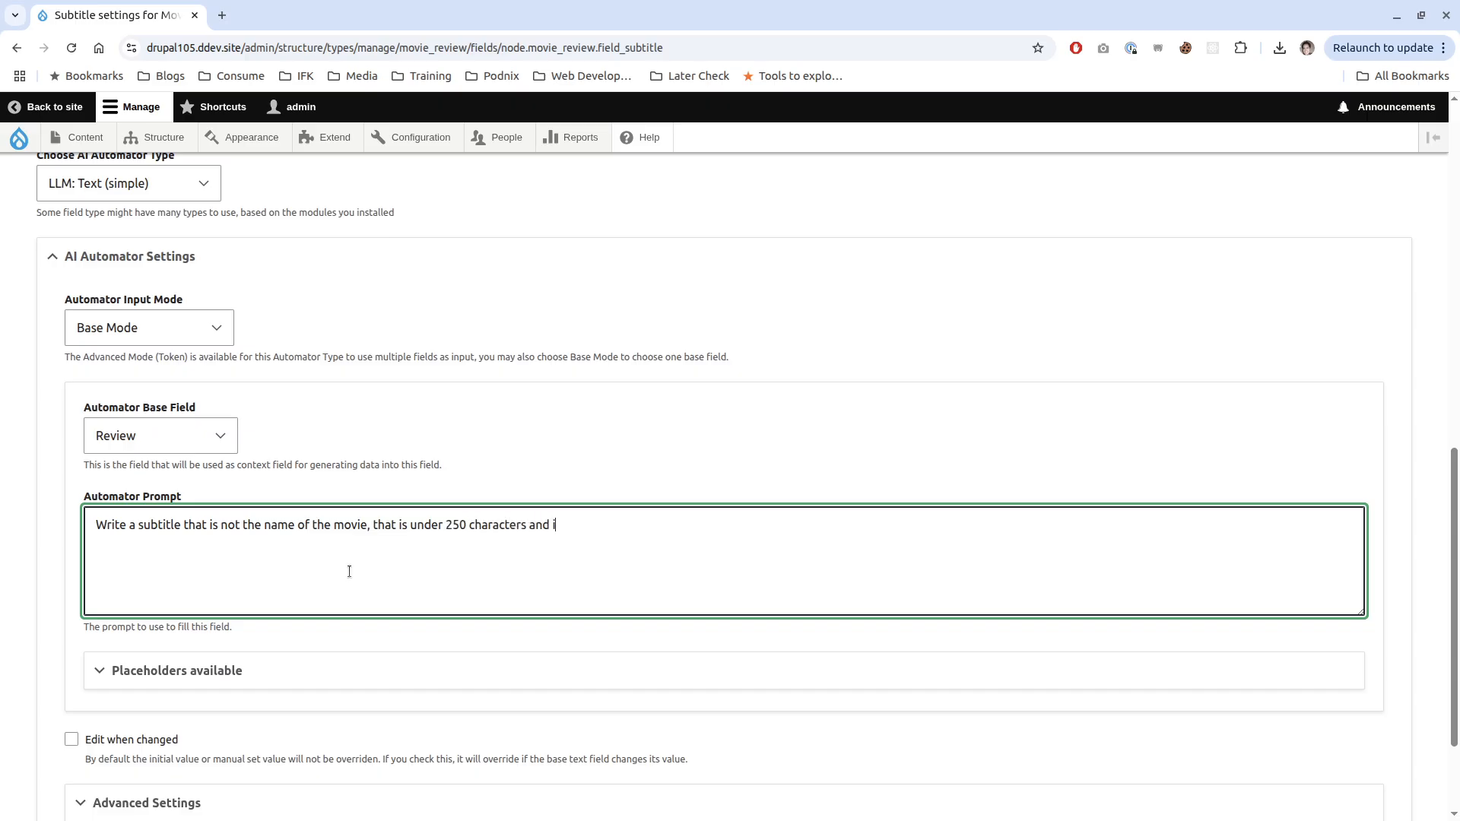
pyautogui.write('n one sentence')
pyautogui.write(' - that explains the')
pyautogui.write(' movie review')
# - Add a "Movie Review:" line below the subtitle prompt, followed by the {{ context }} placeholder
pyautogui.write('Moive')
pyautogui.press('BackSpace')
pyautogui.press('BackSpace')
pyautogui.press('BackSpace')
pyautogui.write('vie Review:')
pyautogui.write('{{ context }}')
# - Set the Subtitle automator's worker to Field Widget in its advanced settings
pyautogui.scroll(-2, 349, 572)
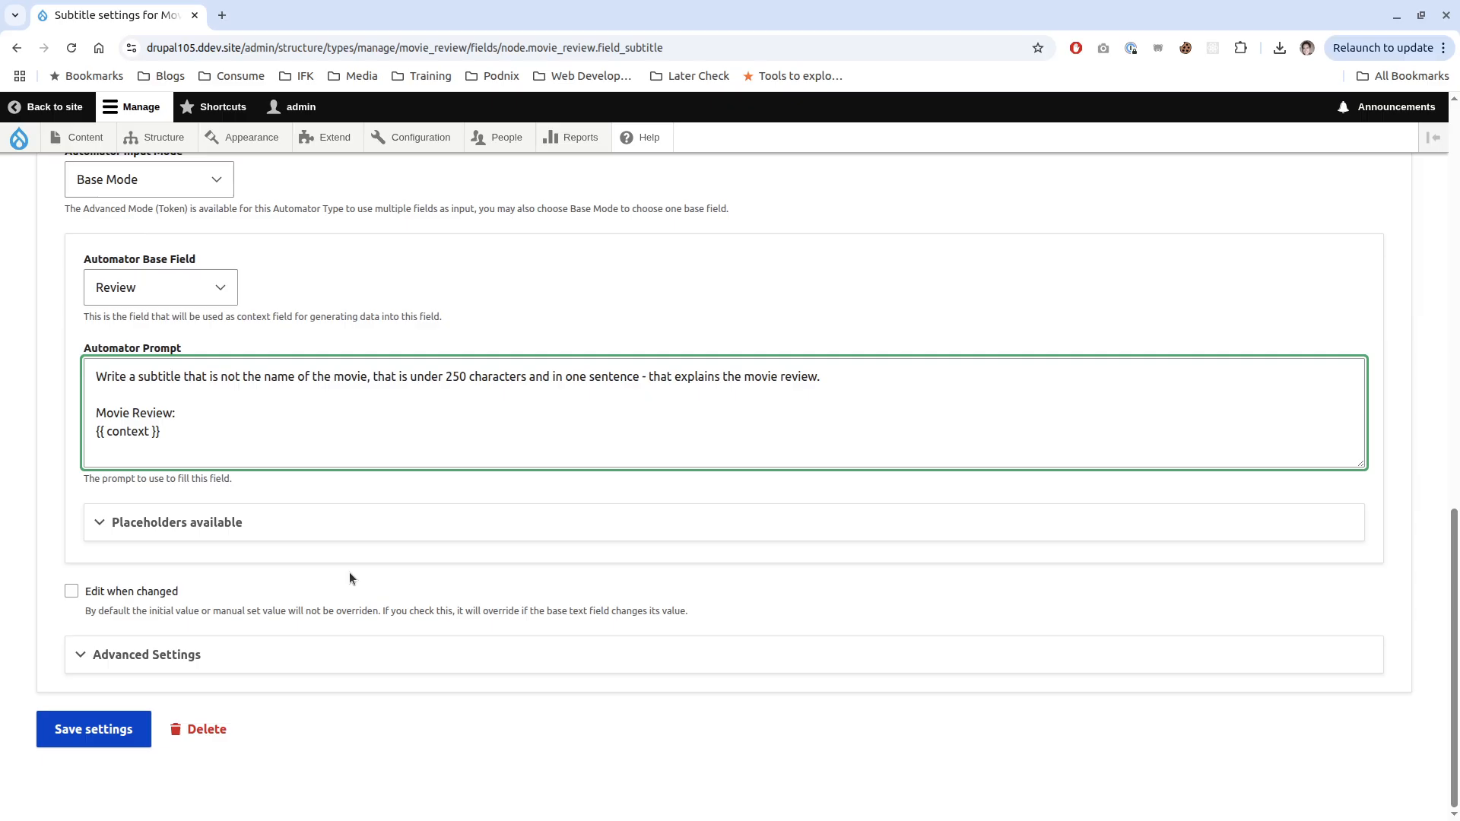
pyautogui.click(118, 654)
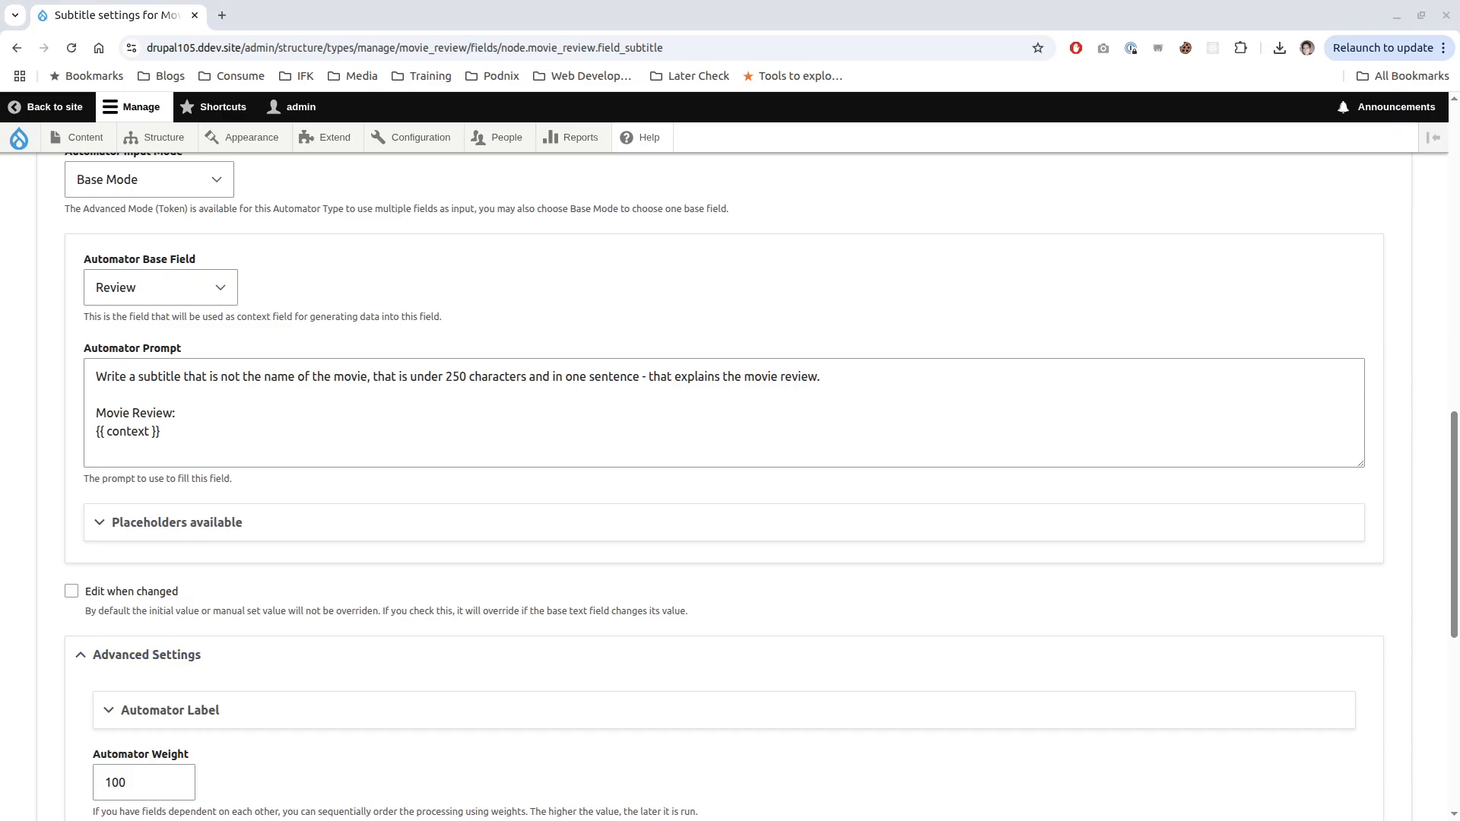
pyautogui.scroll(-6, 362, 708)
pyautogui.scroll(-1, 362, 707)
pyautogui.click(200, 423)
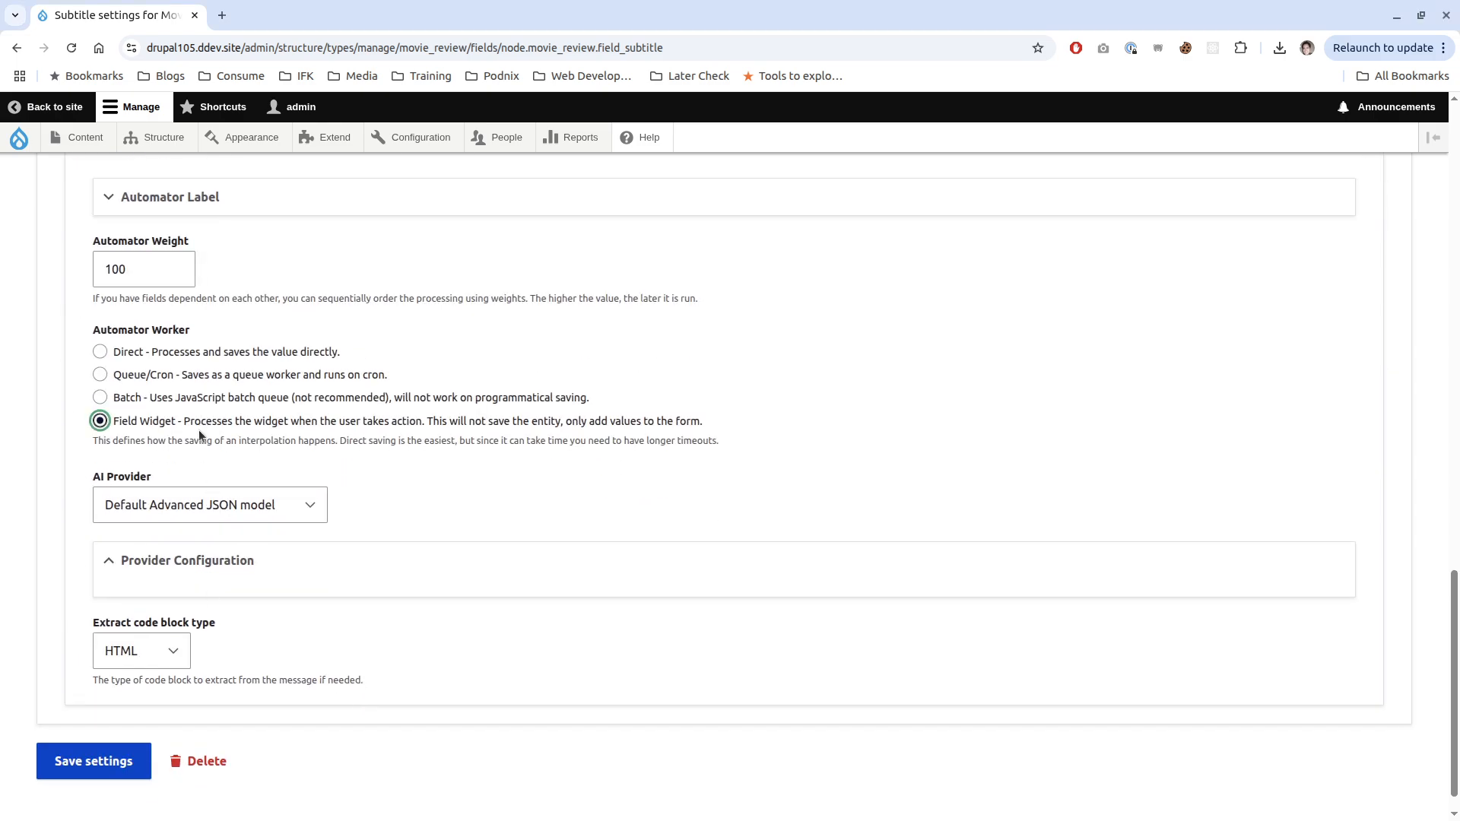
# - Choose the code block type to extract for the Subtitle automator and save the field's settings
pyautogui.click(140, 642)
pyautogui.click(142, 678)
pyautogui.click(105, 760)
# - Open the settings of the Movie Review Tags field and enable its AI Automator
pyautogui.scroll(-1, 179, 660)
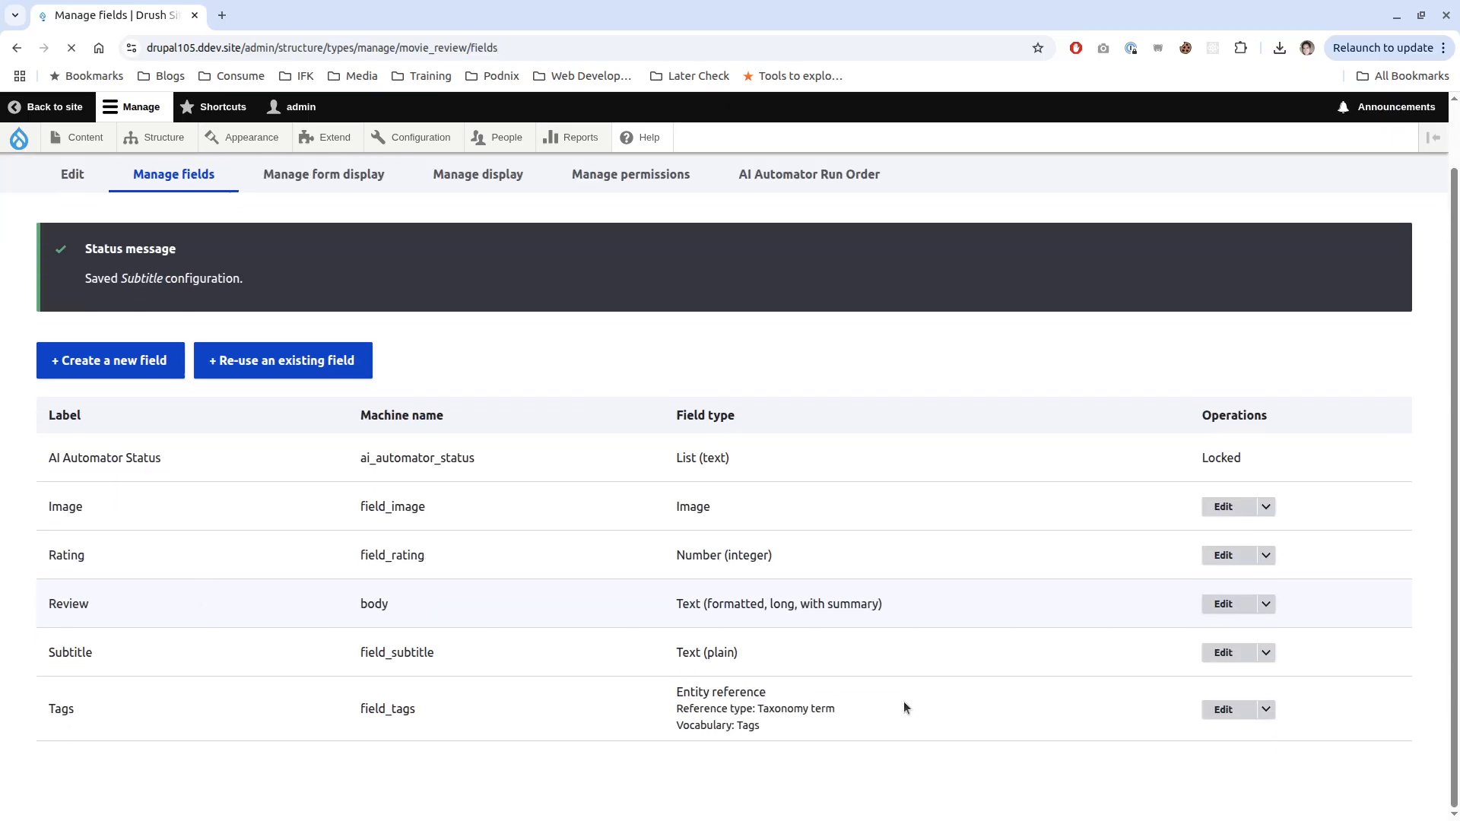
pyautogui.click(1223, 709)
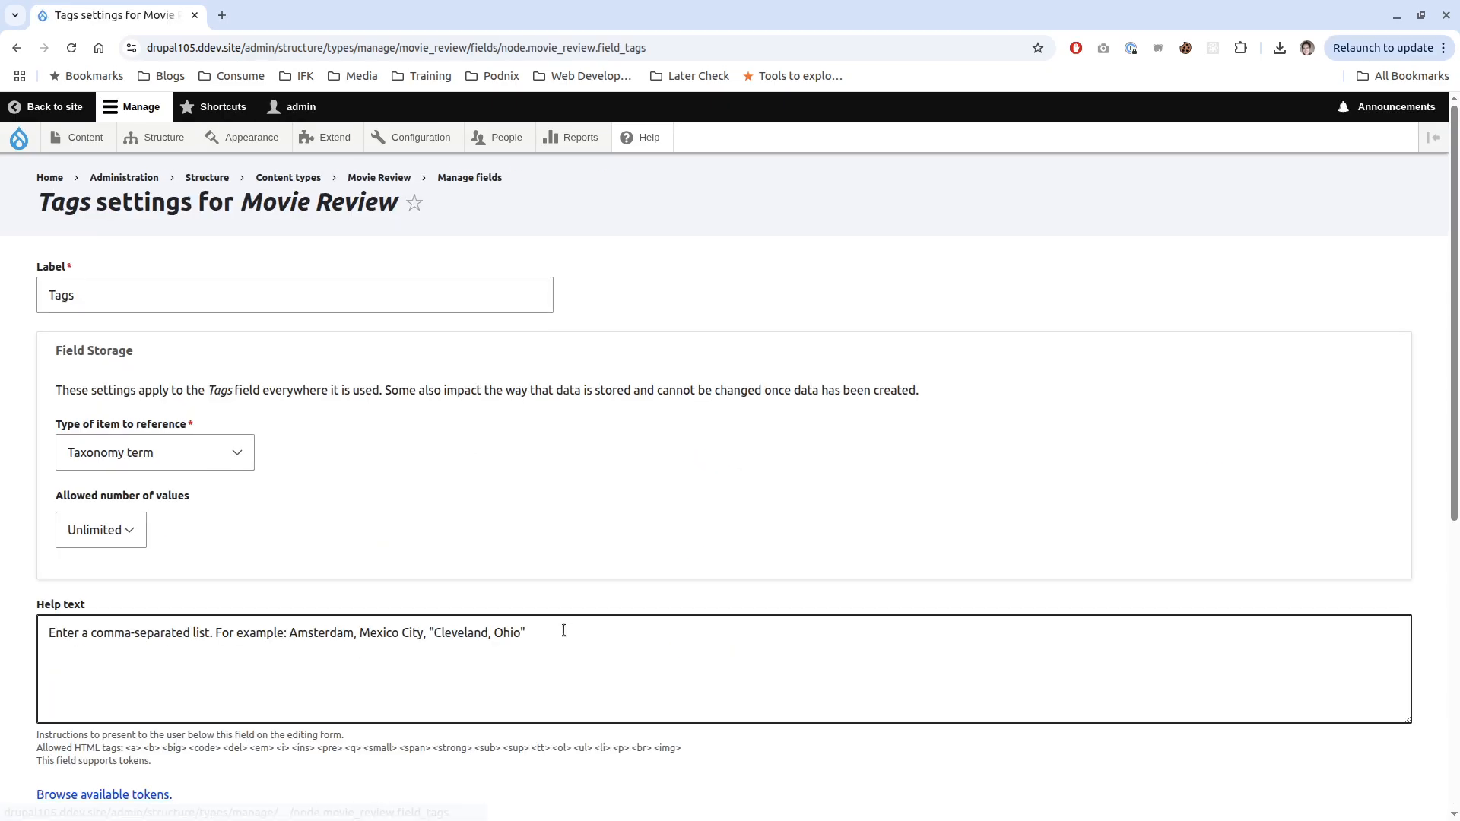
pyautogui.scroll(-3, 542, 525)
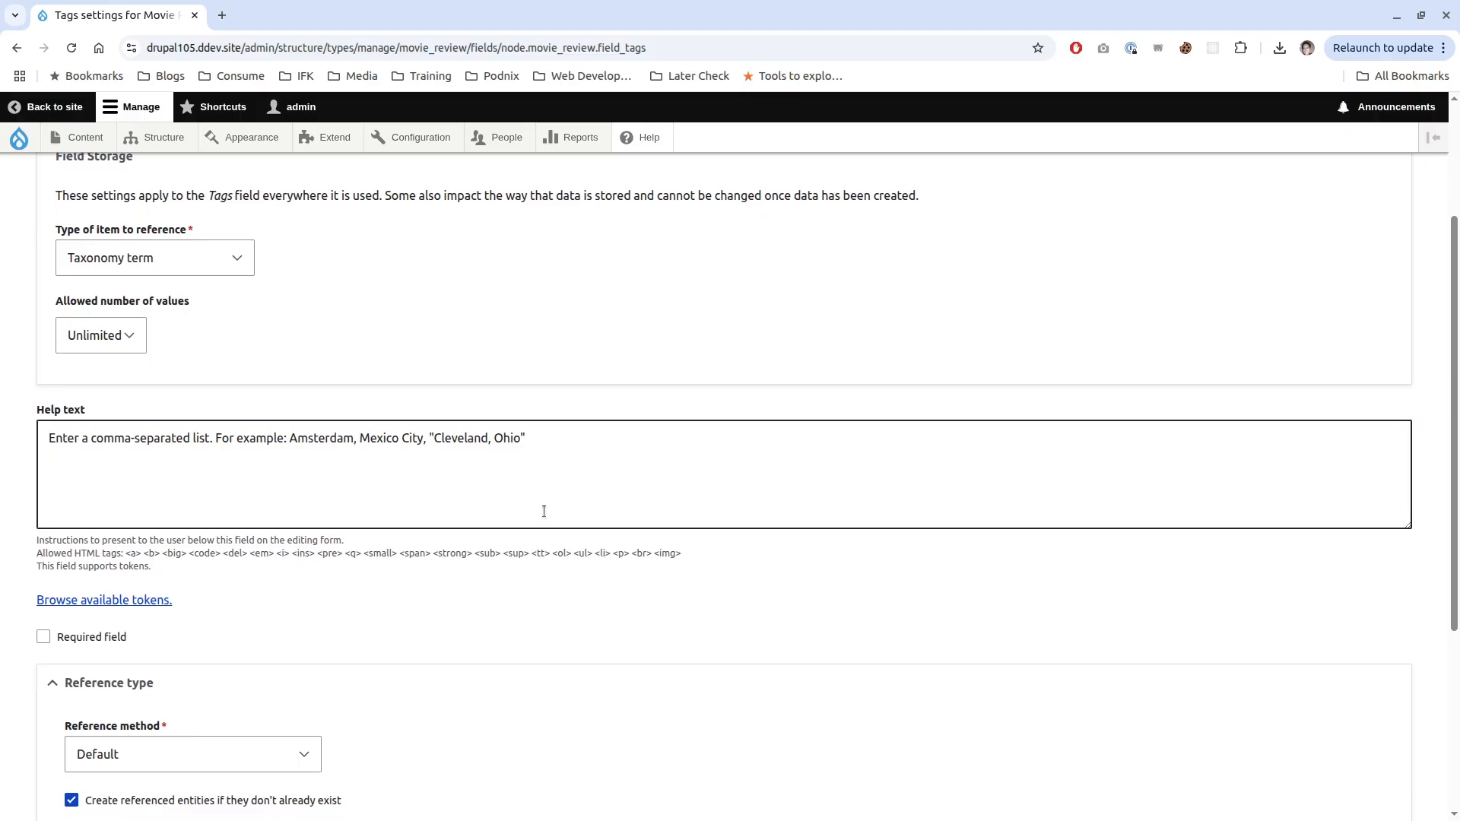
pyautogui.scroll(-4, 544, 511)
pyautogui.click(43, 660)
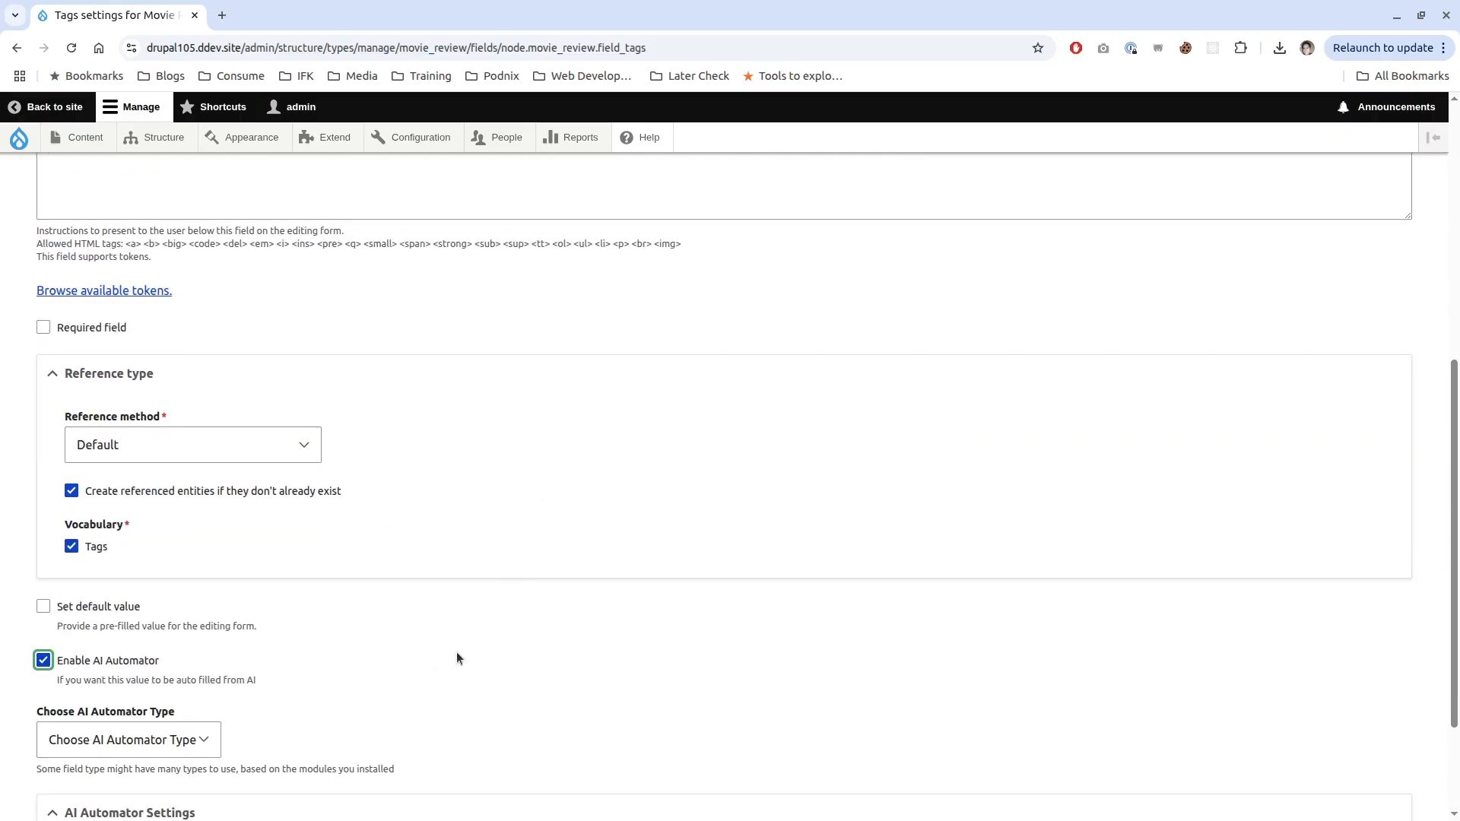
pyautogui.scroll(2, 456, 659)
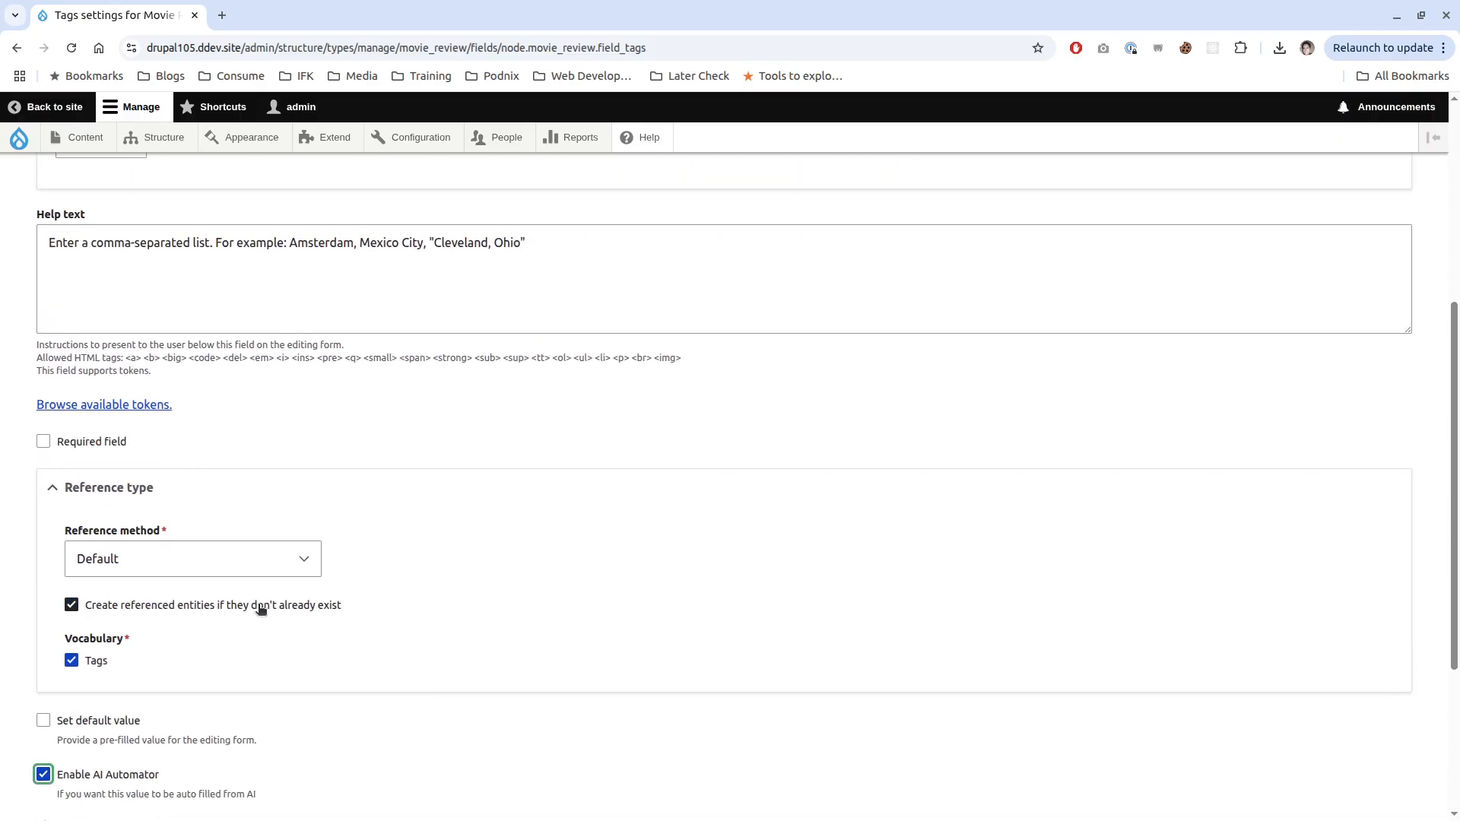
pyautogui.scroll(-4, 325, 609)
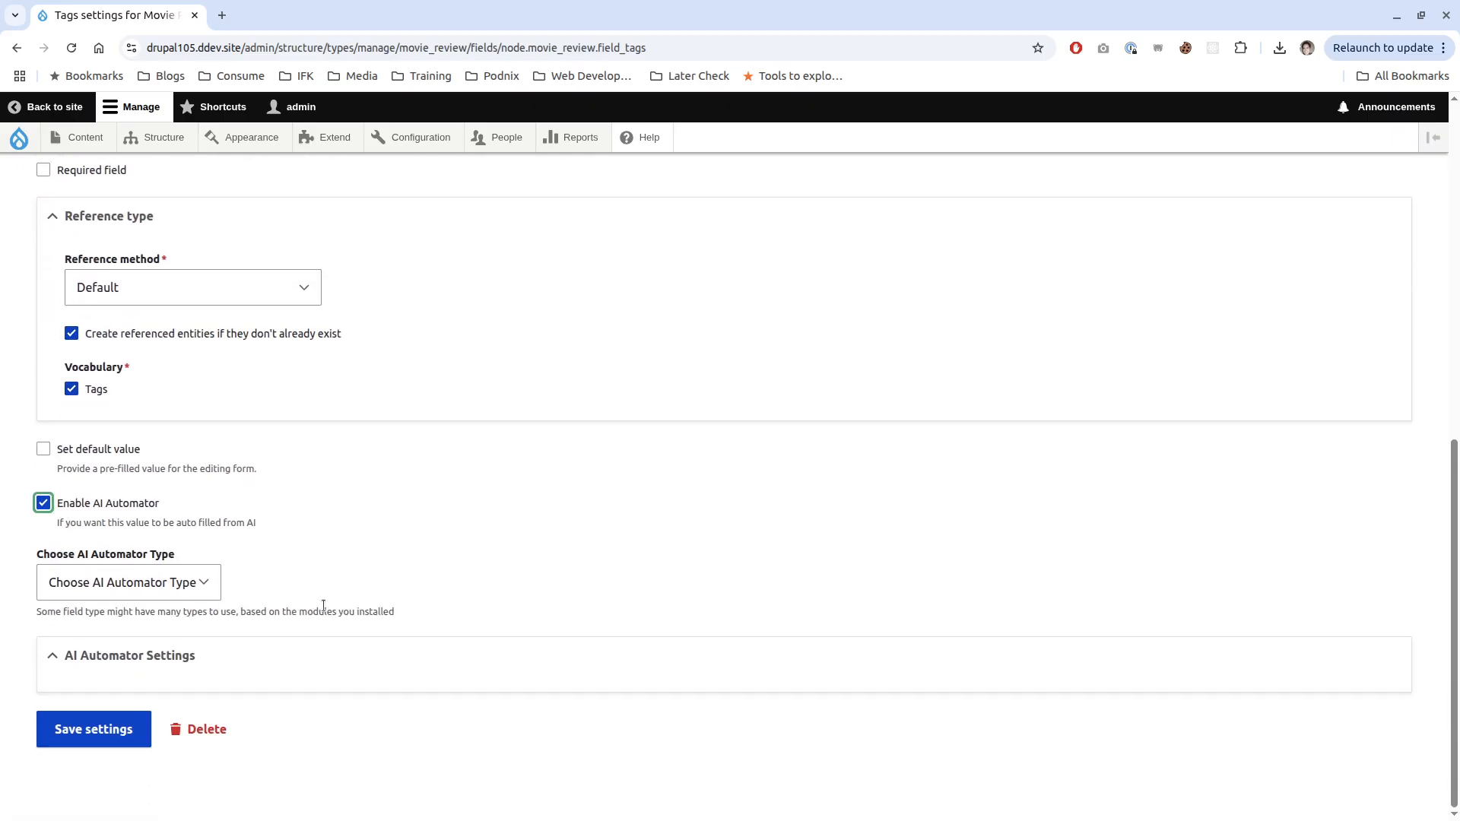
# - Set the Tags automator type to LLM: Taxonomy and its base field to Review
pyautogui.click(157, 578)
pyautogui.click(130, 653)
pyautogui.scroll(-3, 380, 601)
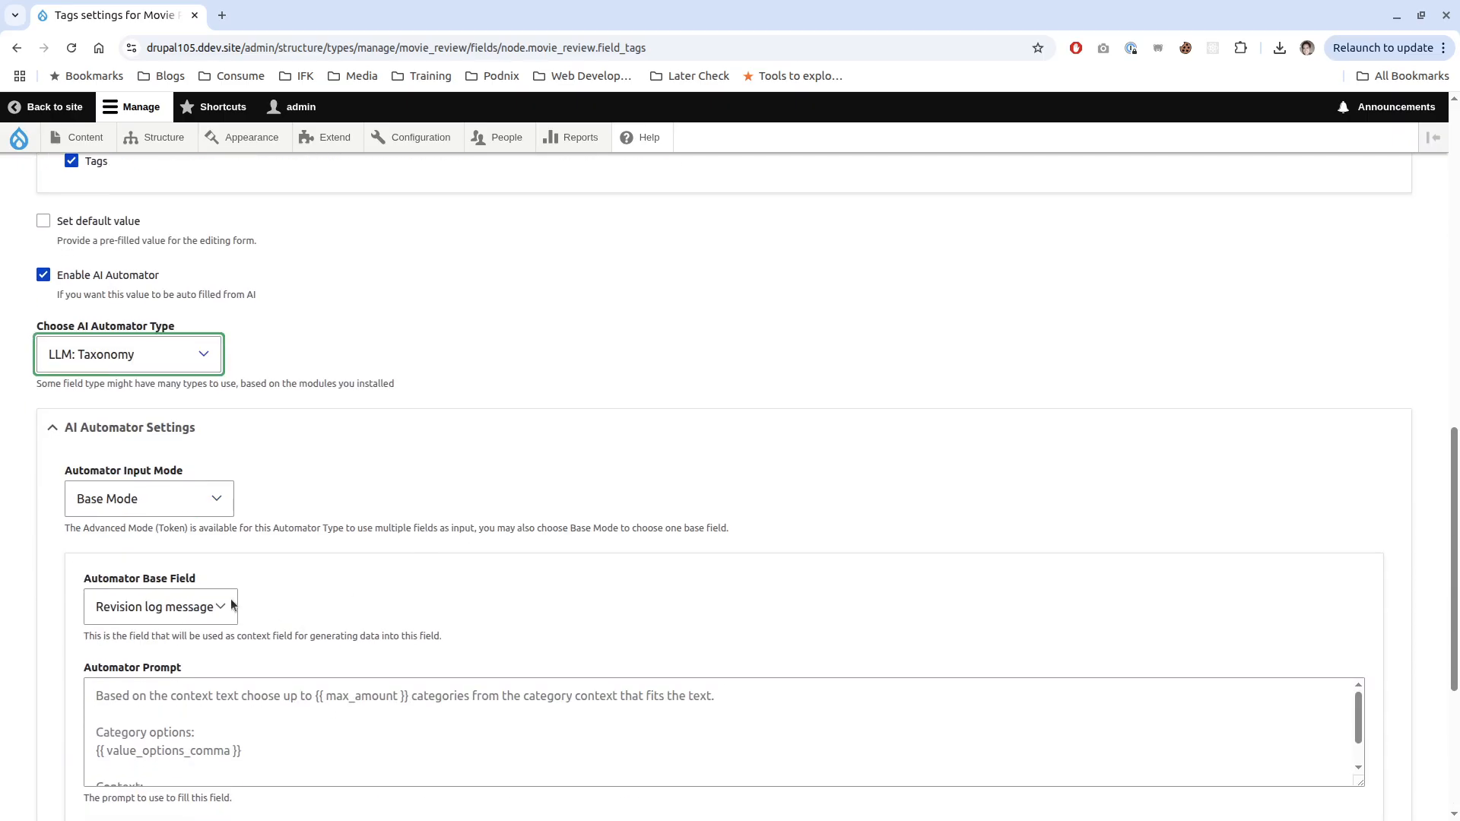
pyautogui.click(168, 617)
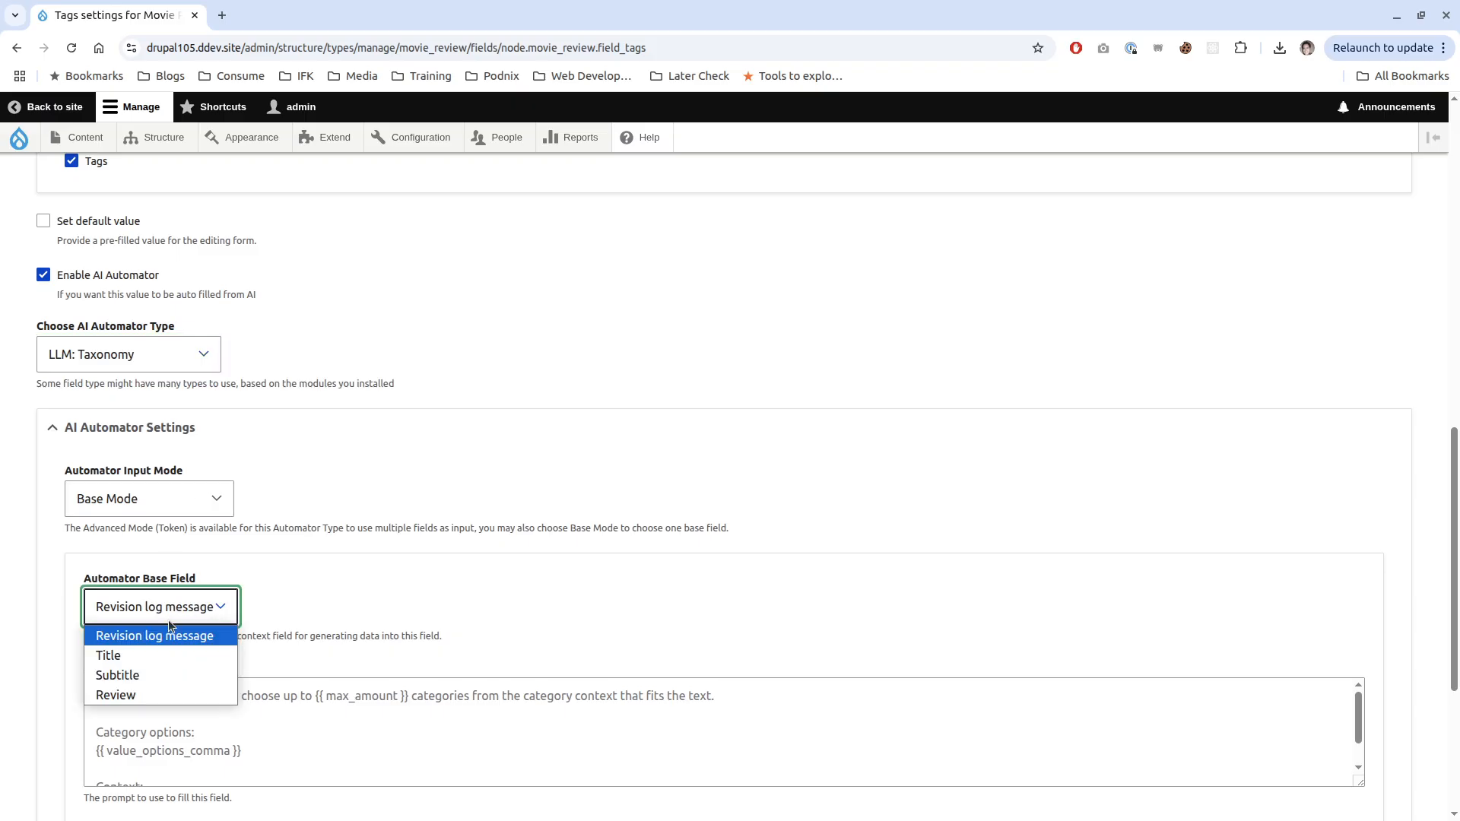
pyautogui.click(156, 694)
# - Copy the sample prompt from the prompt box's placeholder in the page inspector into the Automator Prompt and enlarge the box
pyautogui.rightClick(431, 723)
pyautogui.click(505, 700)
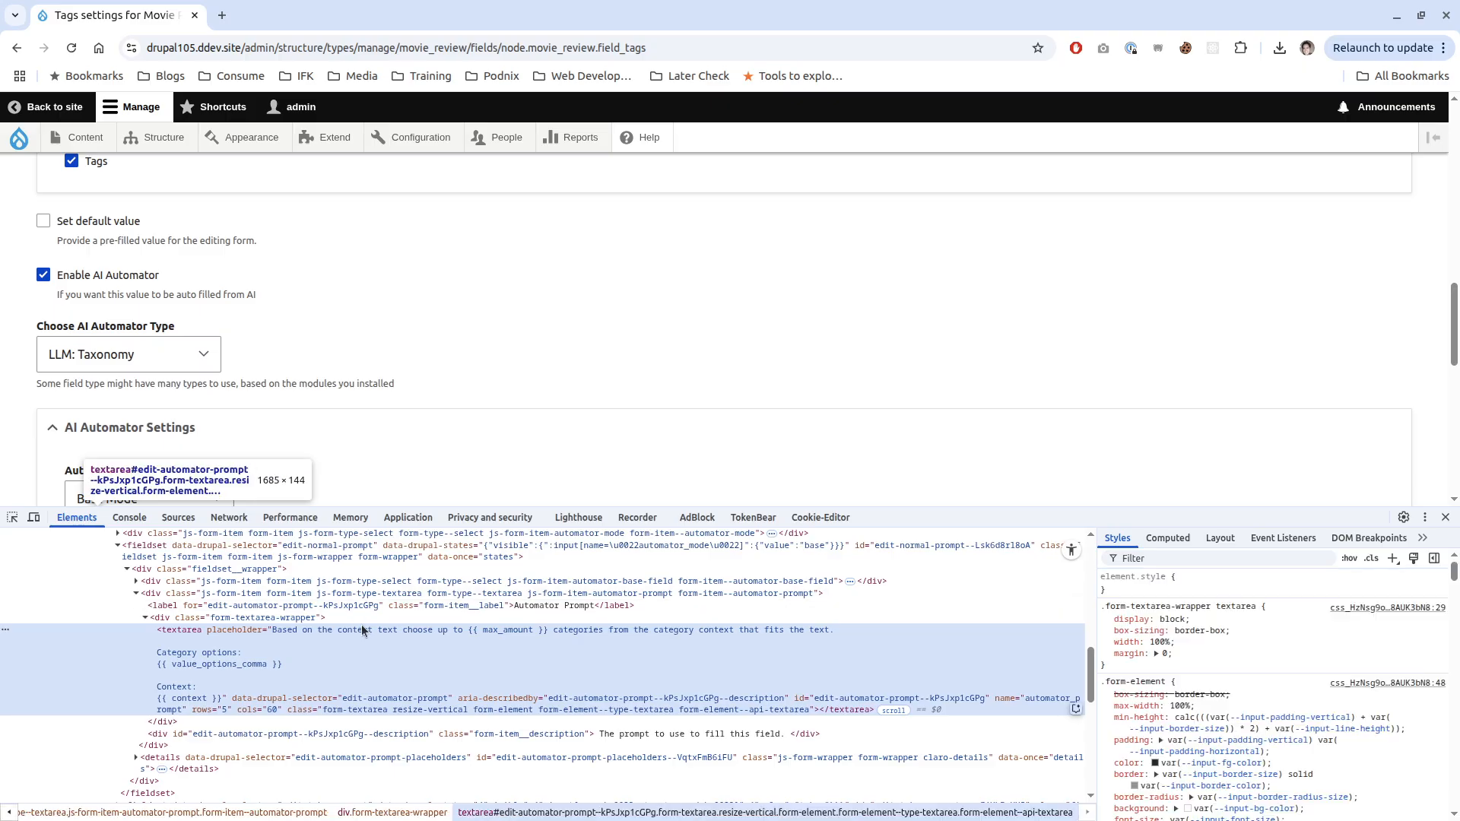
pyautogui.doubleClick(364, 630)
pyautogui.click(1446, 517)
pyautogui.scroll(-2, 515, 729)
pyautogui.moveTo(1365, 793); pyautogui.dragTo(1365, 820)
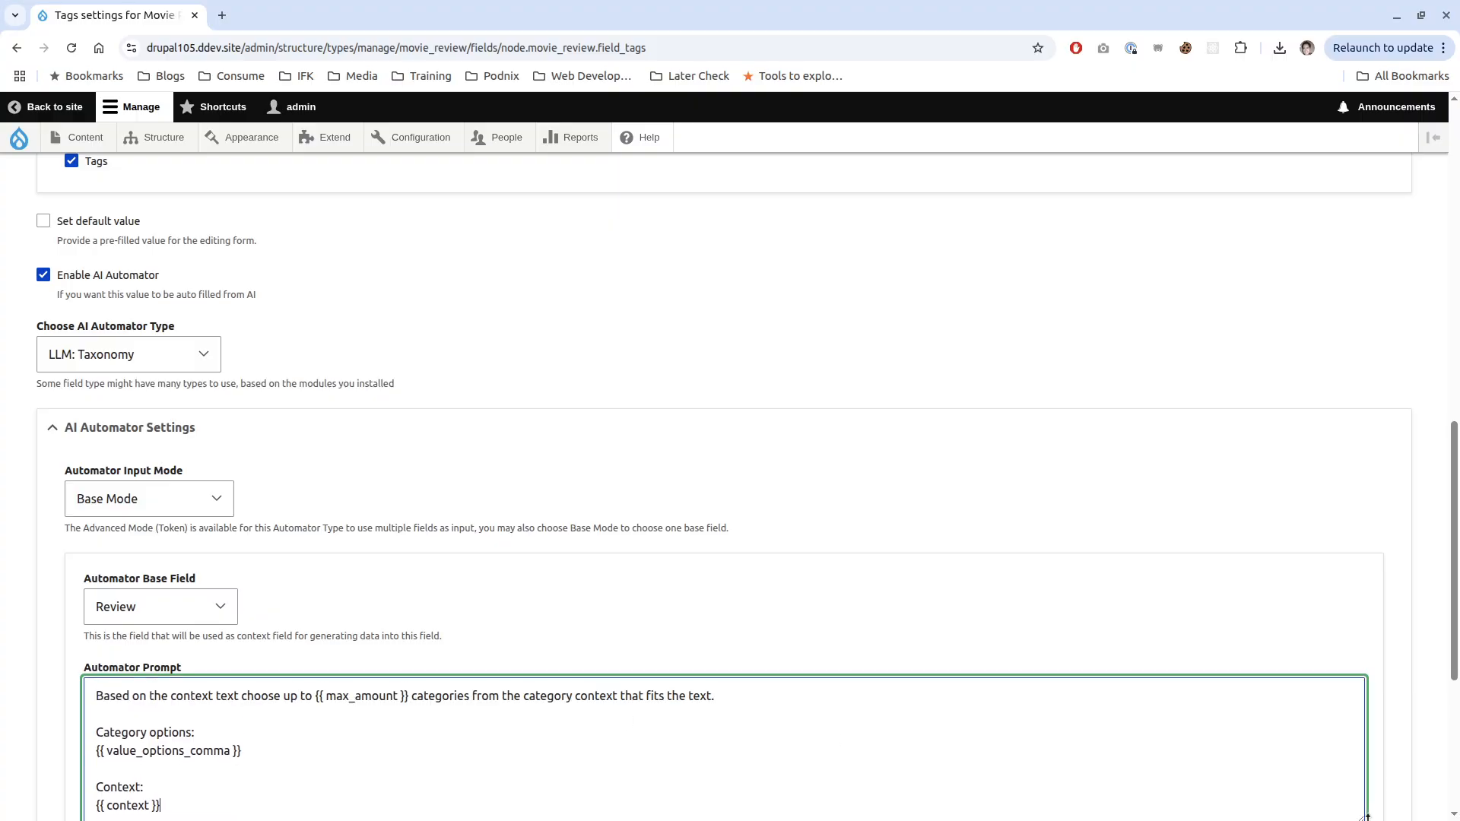
pyautogui.scroll(-3, 1029, 505)
pyautogui.scroll(1, 441, 472)
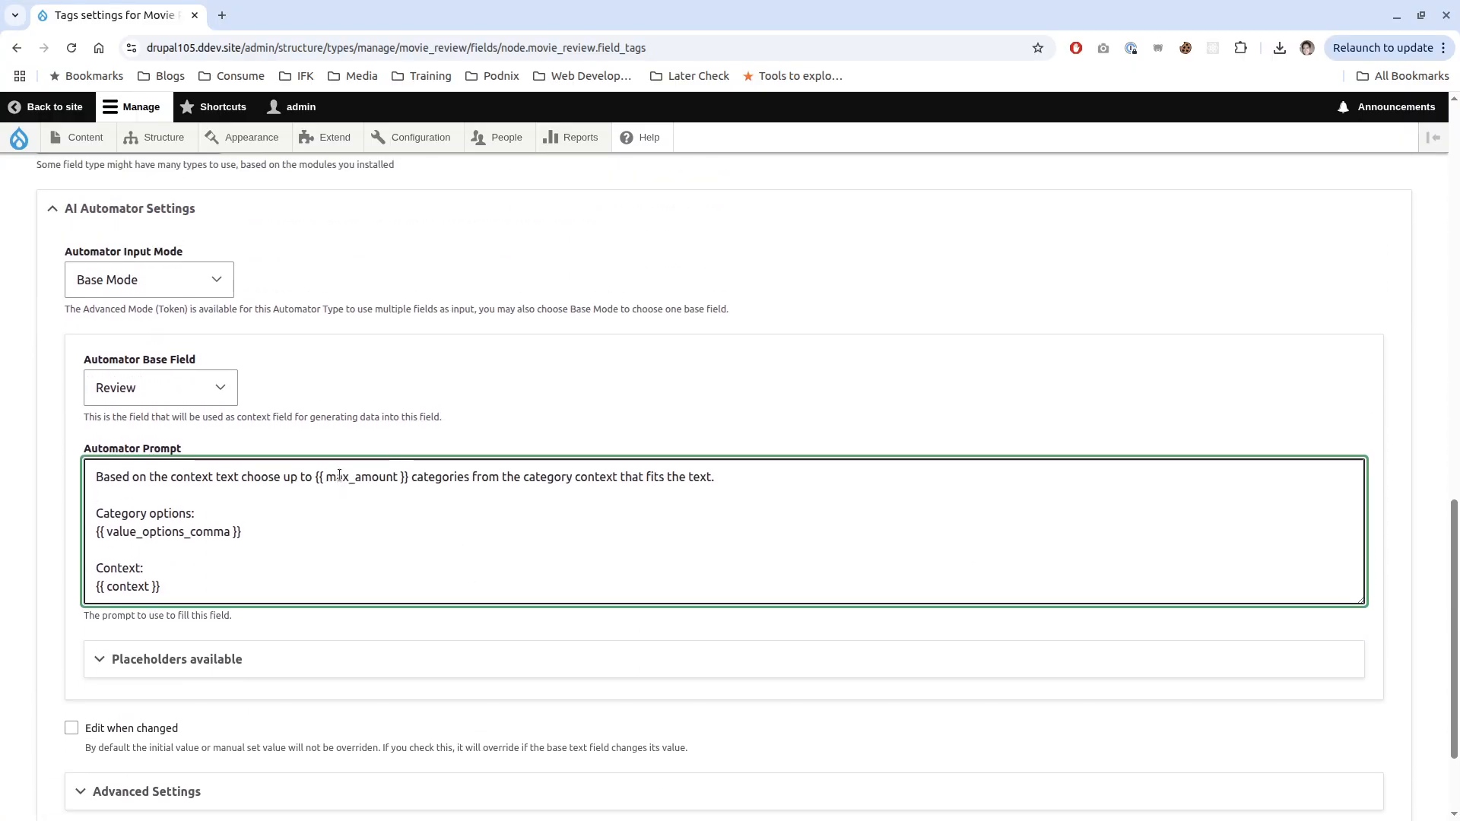
# - In the tags prompt, replace the {{ max_amount }} placeholder with 2 and the word "choose" with "create"
pyautogui.moveTo(316, 474); pyautogui.dragTo(410, 479)
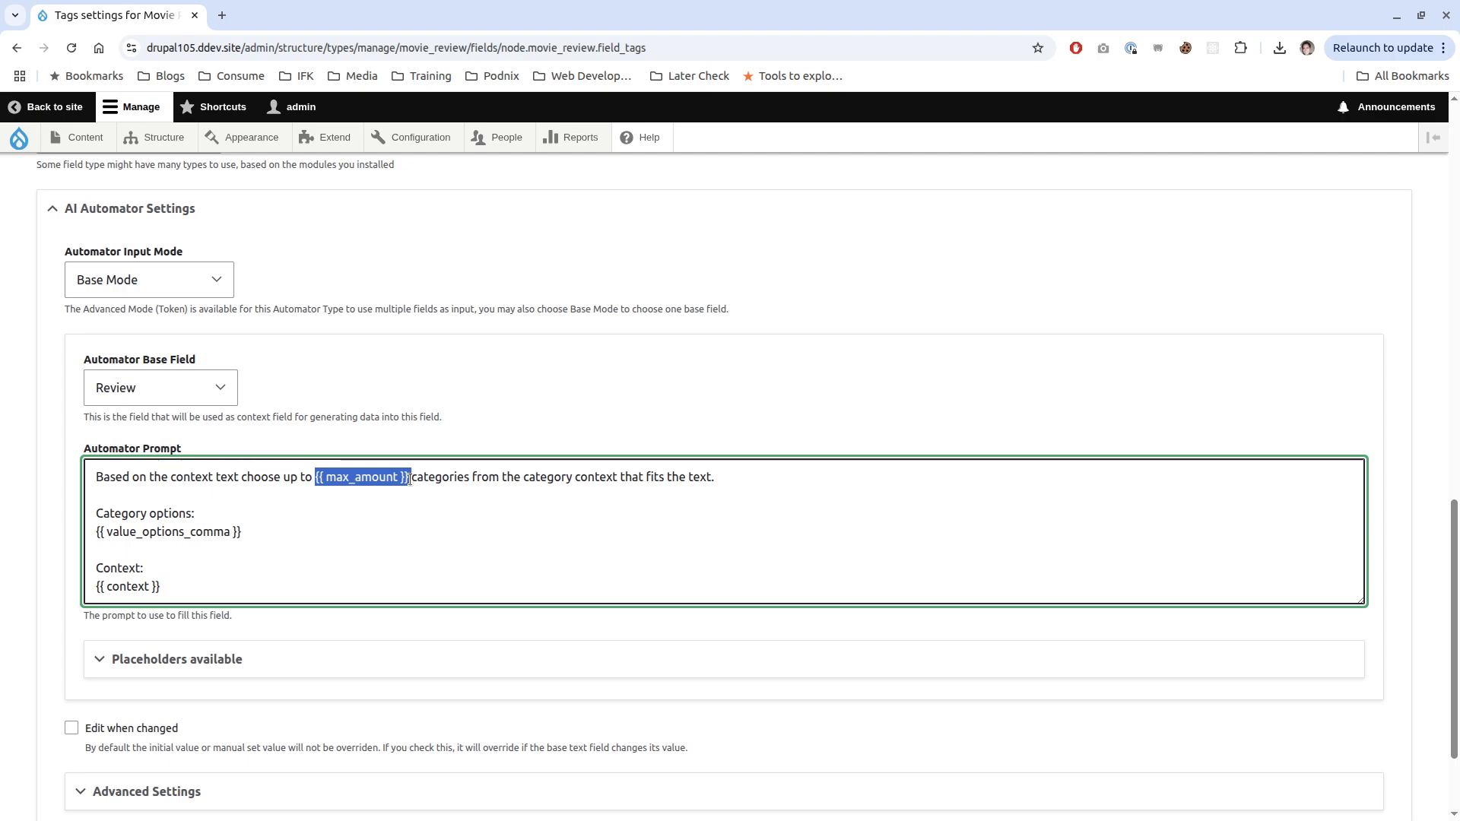
pyautogui.write('2')
pyautogui.doubleClick(243, 484)
pyautogui.write('create')
pyautogui.press('BackSpace')
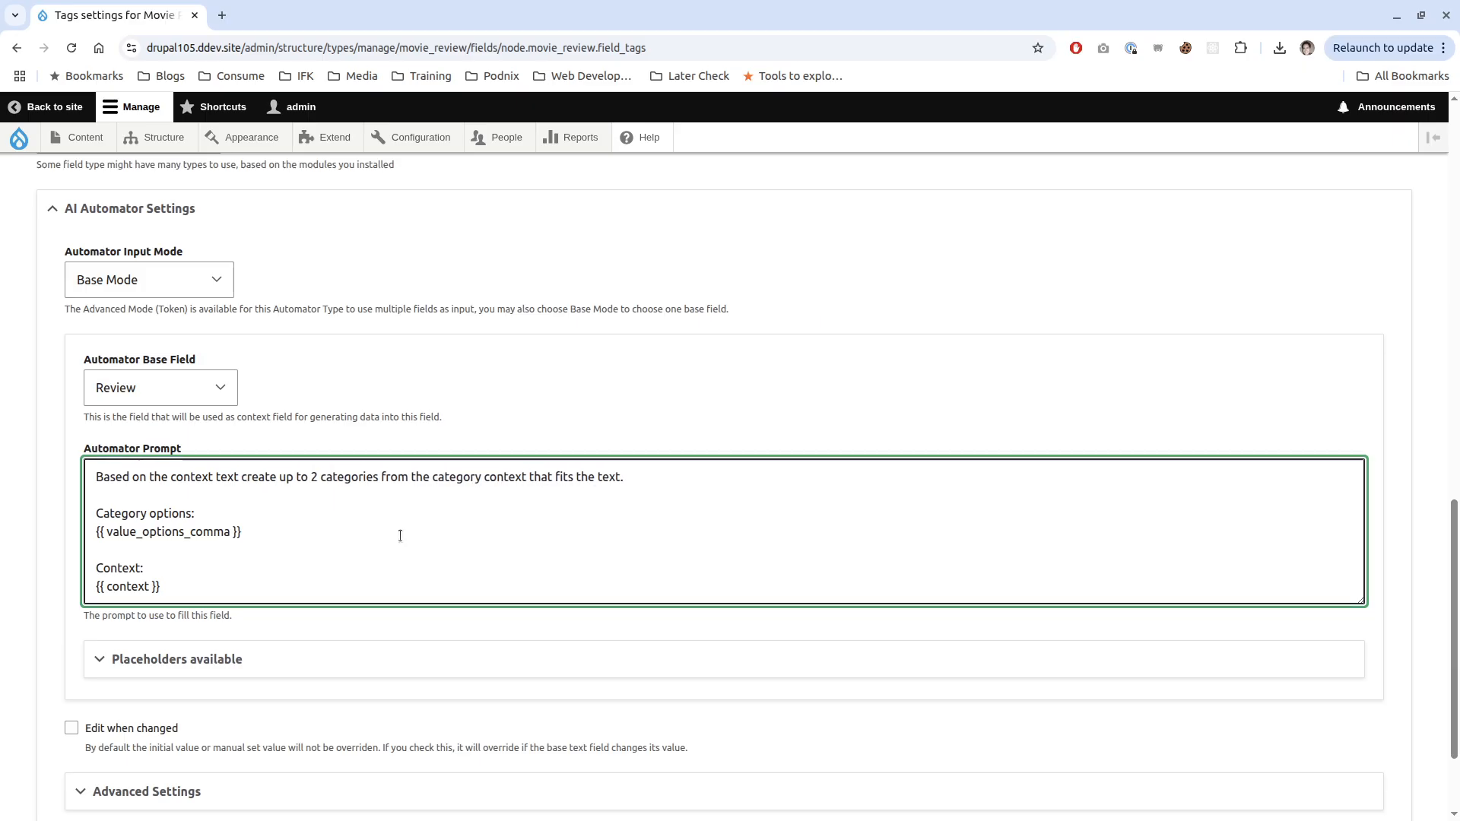
# - Delete the "Category options:" section with its {{ value_options_comma }} placeholder from the tags prompt
pyautogui.moveTo(257, 531); pyautogui.dragTo(98, 495)
pyautogui.press('BackSpace')
pyautogui.press('Delete')
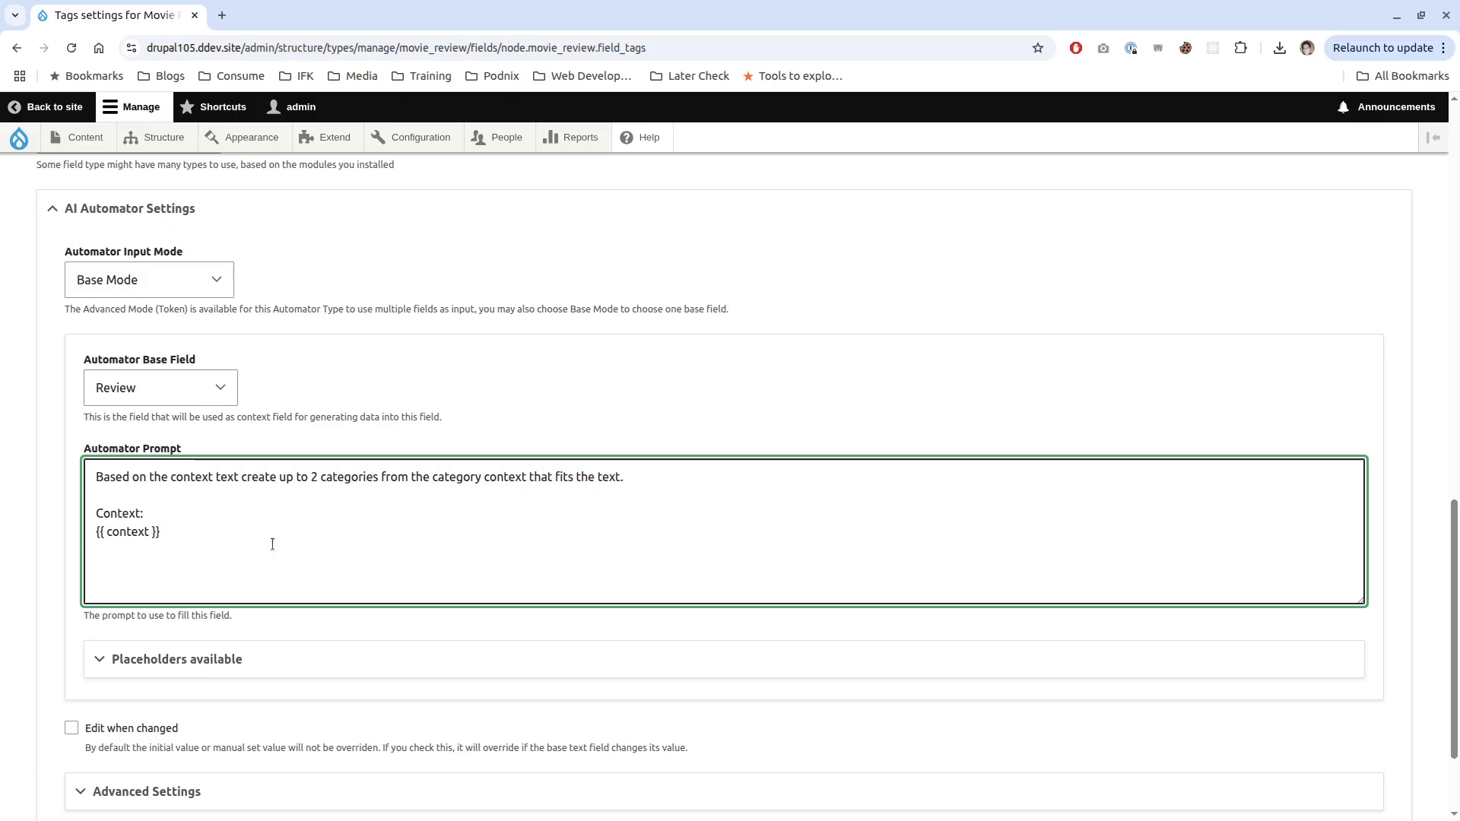
# - Replace the words "categories from the category context" in the prompt with "tags", keeping "that fits the text"
pyautogui.moveTo(380, 477); pyautogui.dragTo(483, 481)
pyautogui.press('BackSpace')
pyautogui.doubleClick(362, 477)
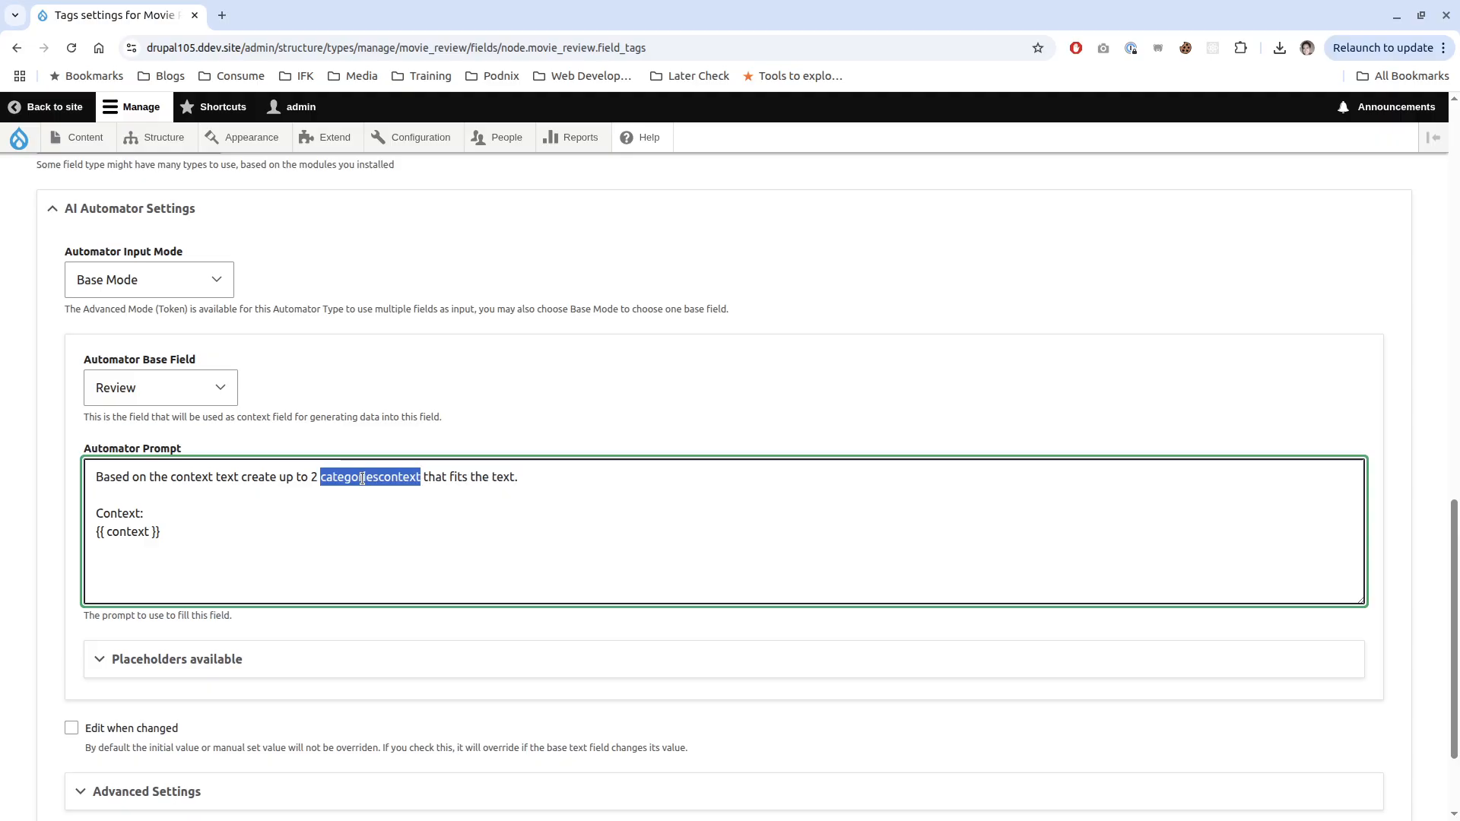
pyautogui.press('Left')
pyautogui.press('Delete')
pyautogui.press('Delete')
pyautogui.press('Delete')
pyautogui.press('Delete')
pyautogui.press('Delete')
pyautogui.press('Delete')
pyautogui.press('Delete')
pyautogui.press('Delete')
pyautogui.press('Delete')
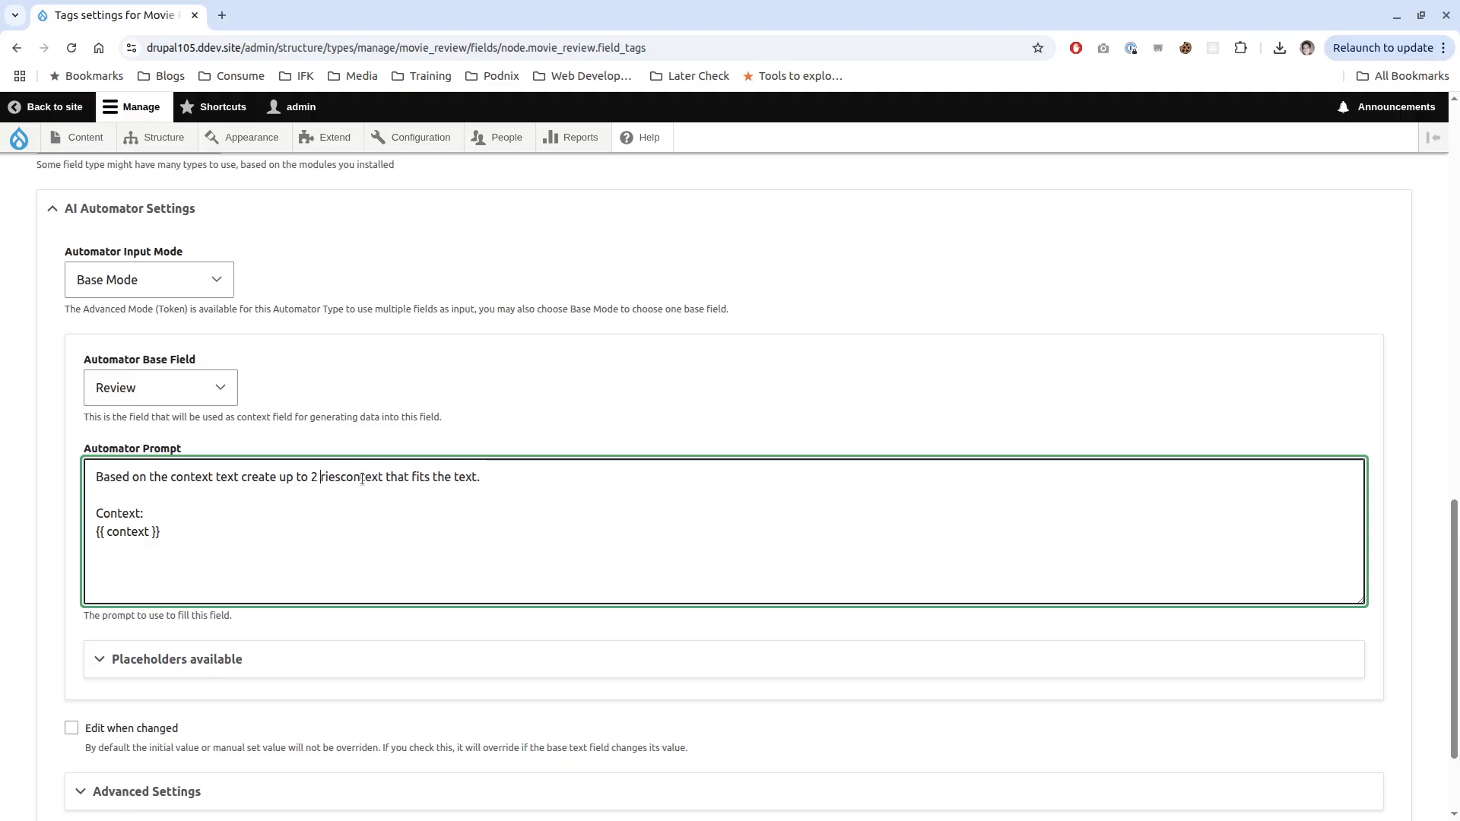
pyautogui.press('Delete')
pyautogui.write('tags')
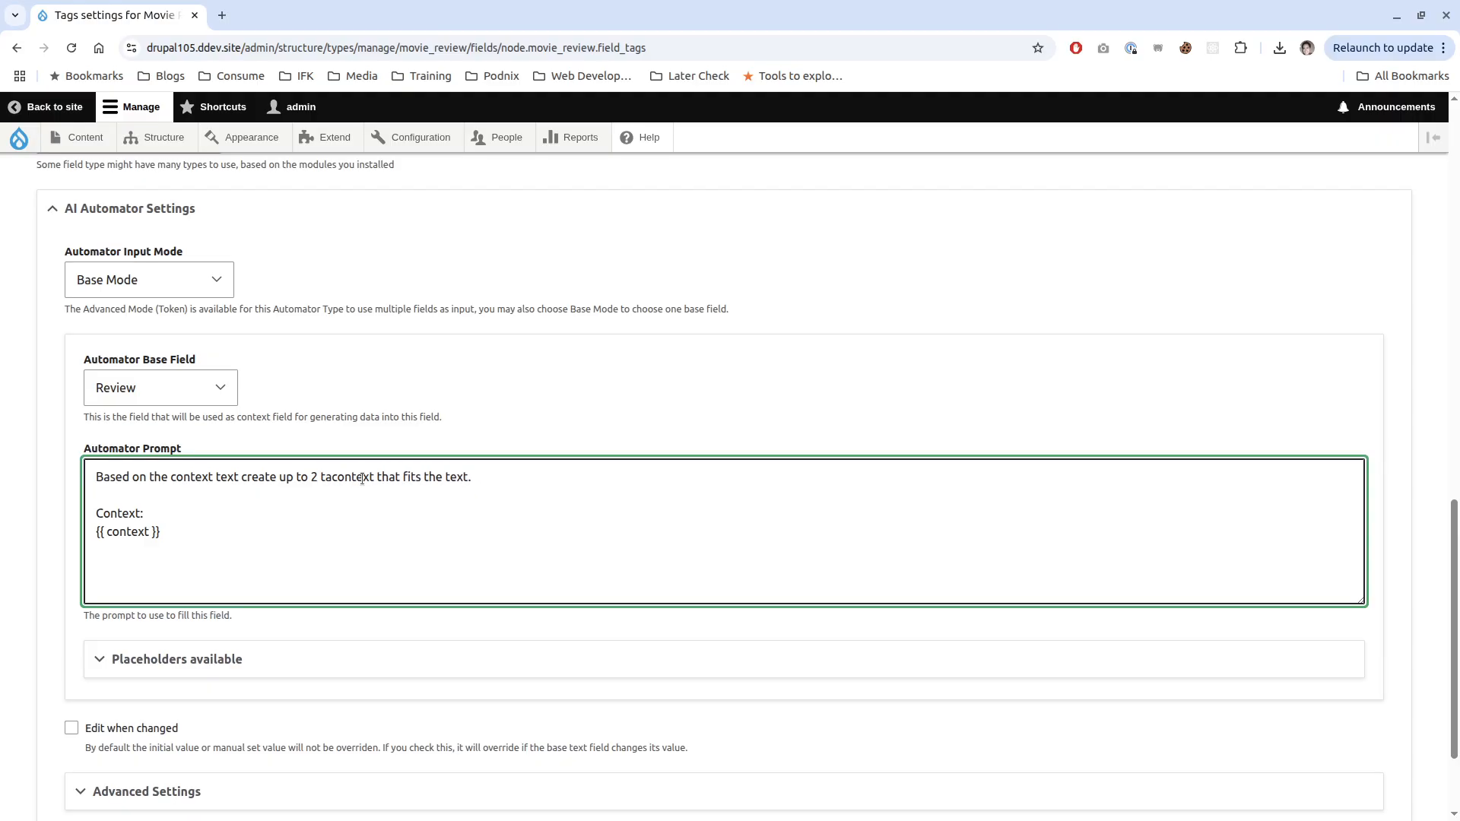
pyautogui.press('Delete')
pyautogui.press('Delete')
pyautogui.press('Delete')
pyautogui.press('Delete')
pyautogui.press('Delete')
pyautogui.press('Delete')
pyautogui.press('Delete')
pyautogui.press('Delete')
pyautogui.press('Delete')
pyautogui.write('t')
# - Extend the prompt's first line with "that is a movie review. Make sure that one of them is genre."
pyautogui.press('End')
pyautogui.press('BackSpace')
pyautogui.write('that is a moview review. Mak')
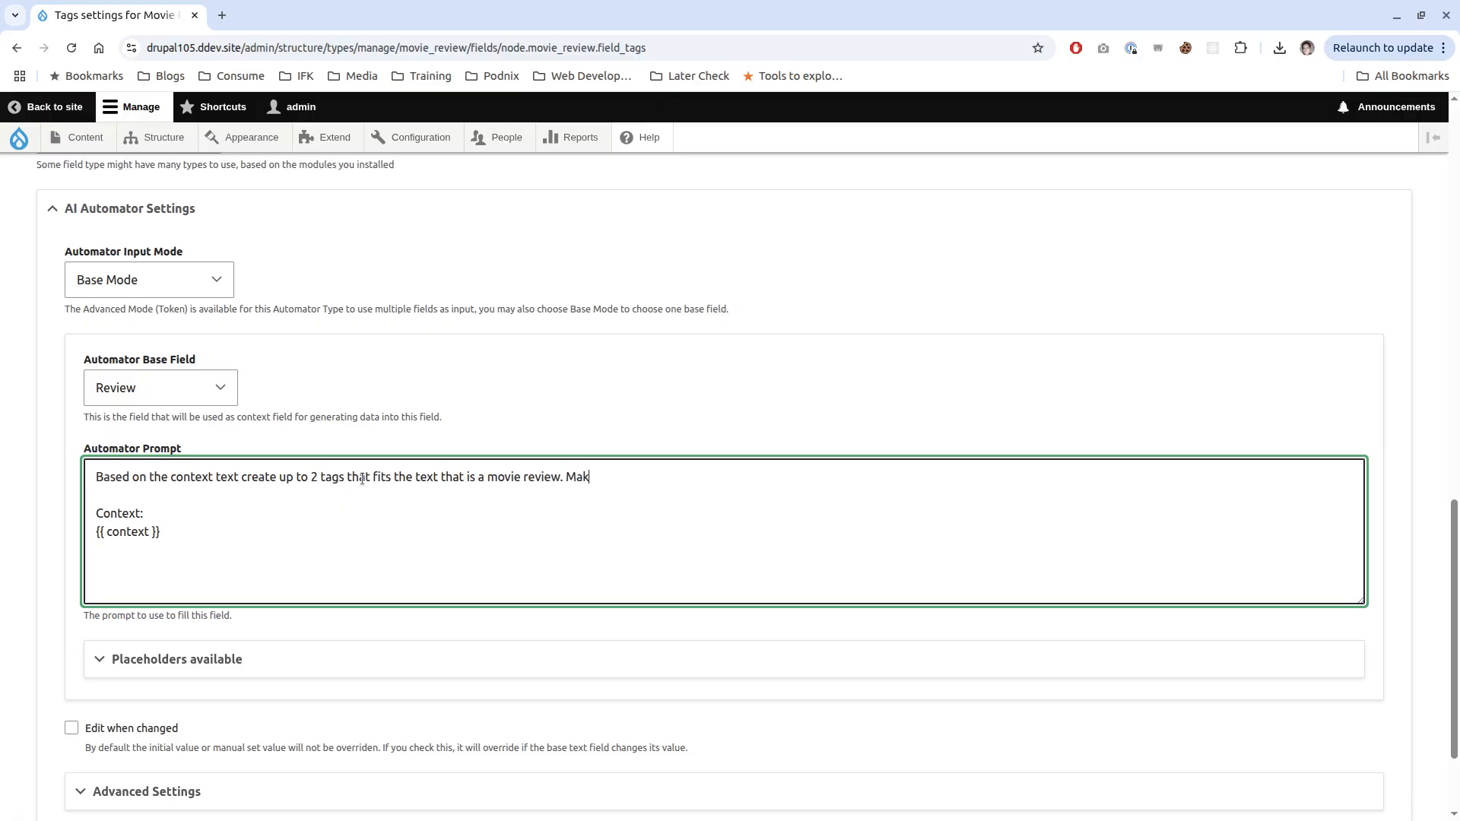
pyautogui.write('e sure that one of them is genre.')
# - Set the Tags automator's worker to Field Widget in its advanced settings
pyautogui.scroll(-2, 211, 365)
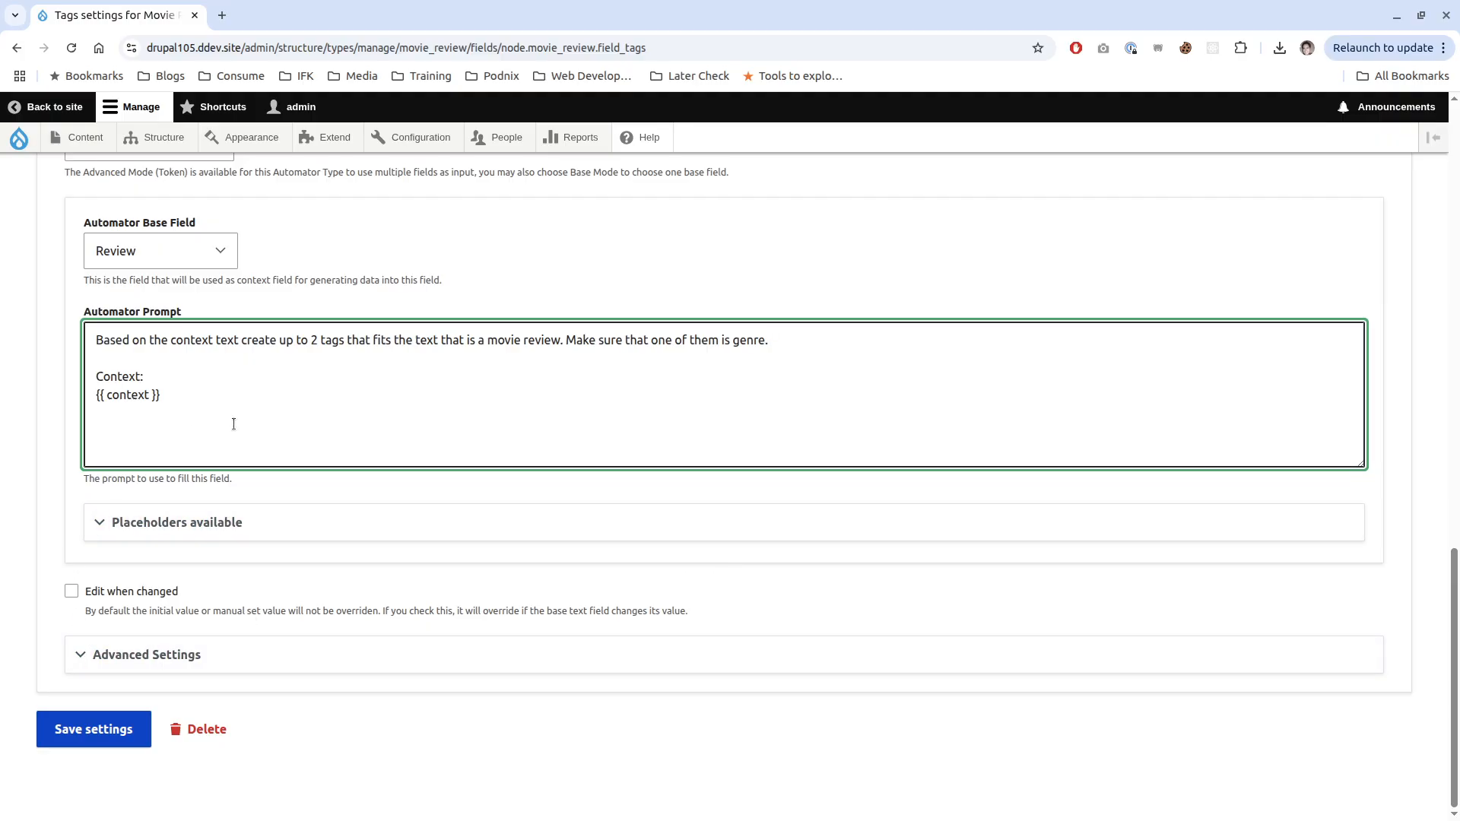
pyautogui.click(118, 655)
pyautogui.scroll(-5, 137, 561)
pyautogui.click(141, 479)
pyautogui.scroll(-2, 170, 544)
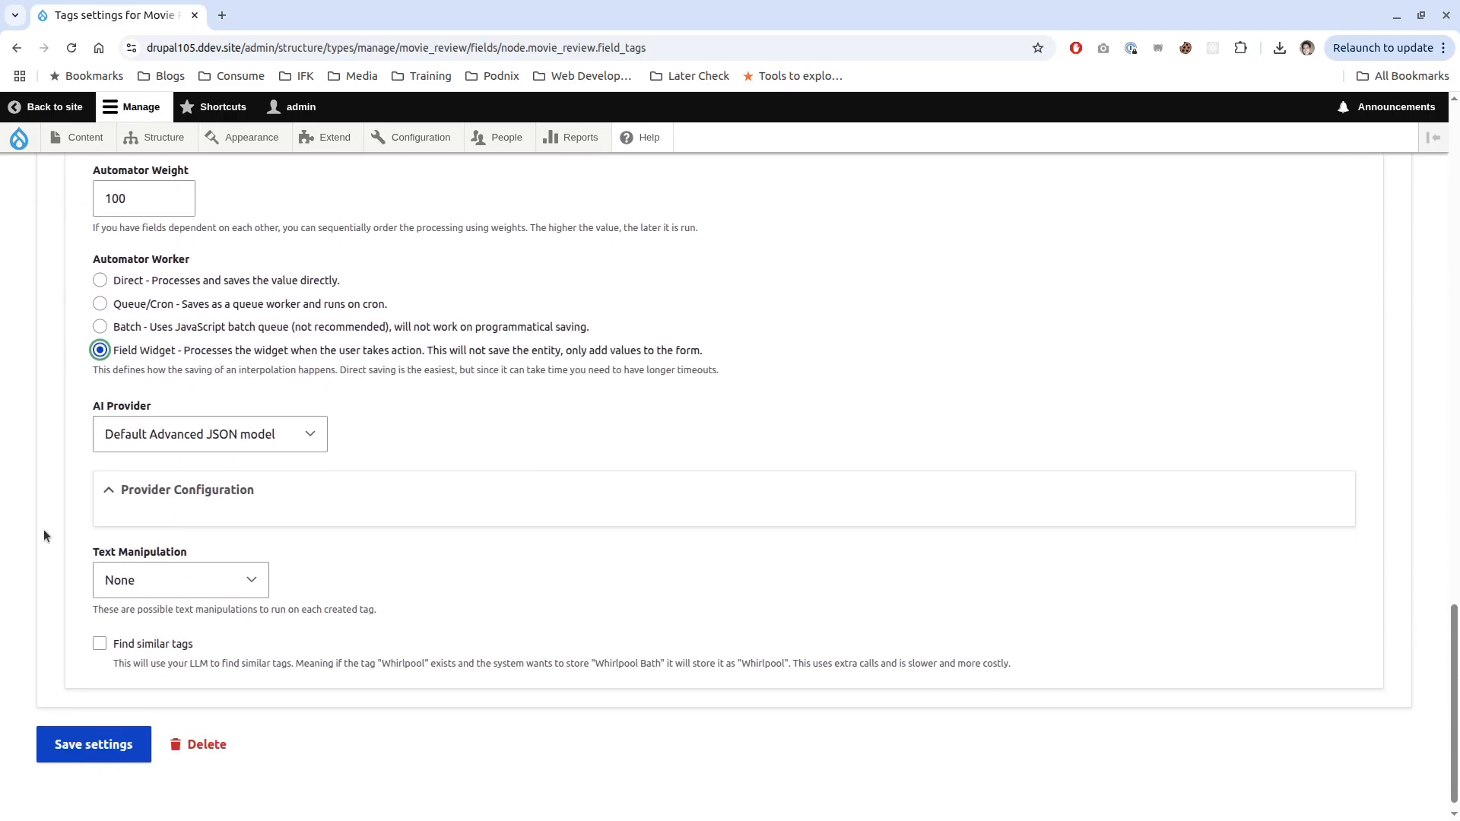
# - Set the tags' text manipulation to lowercase, enable finding similar tags, and save the field's settings
pyautogui.click(176, 564)
pyautogui.click(167, 615)
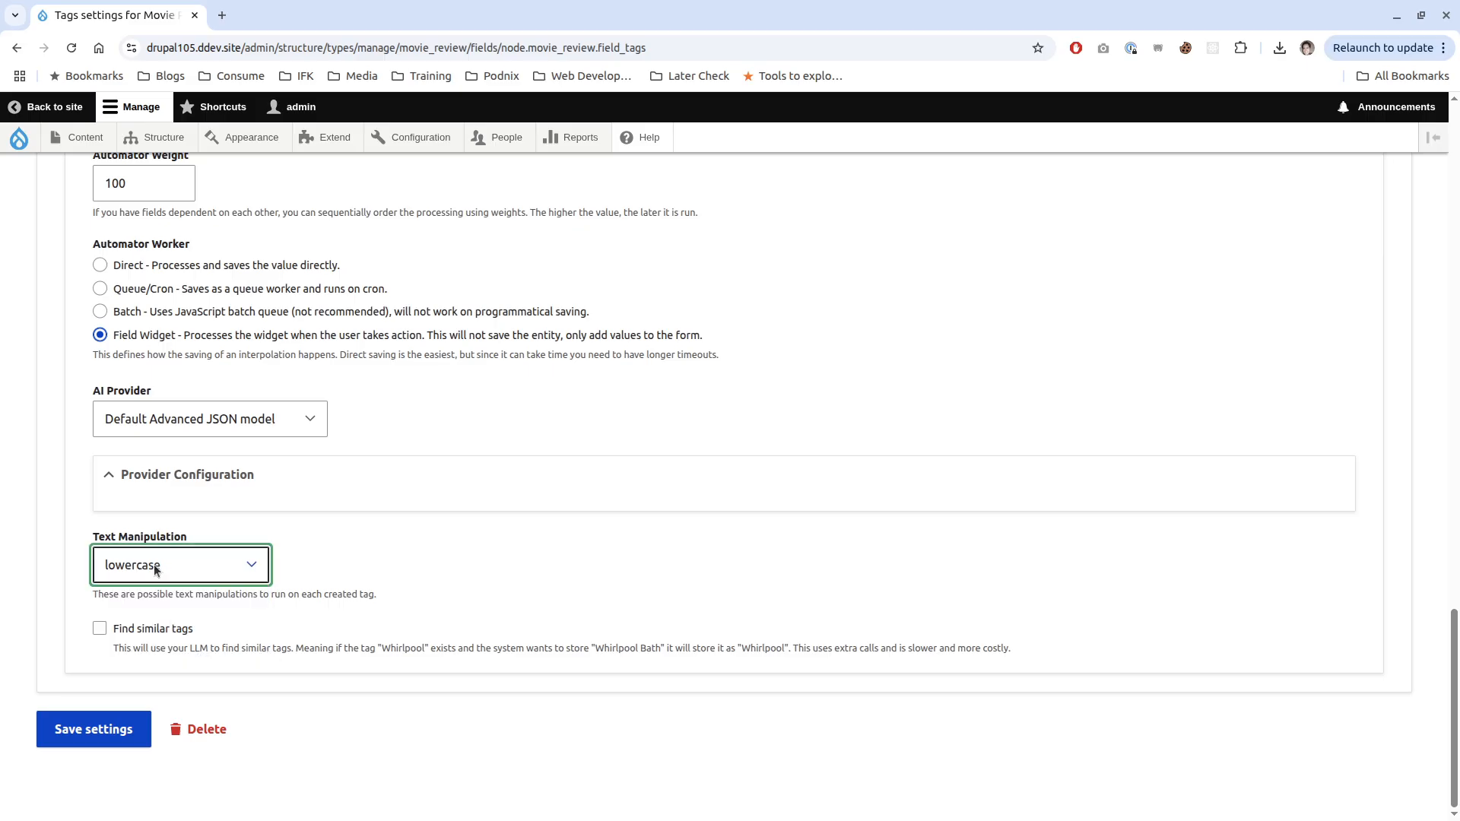
pyautogui.click(98, 629)
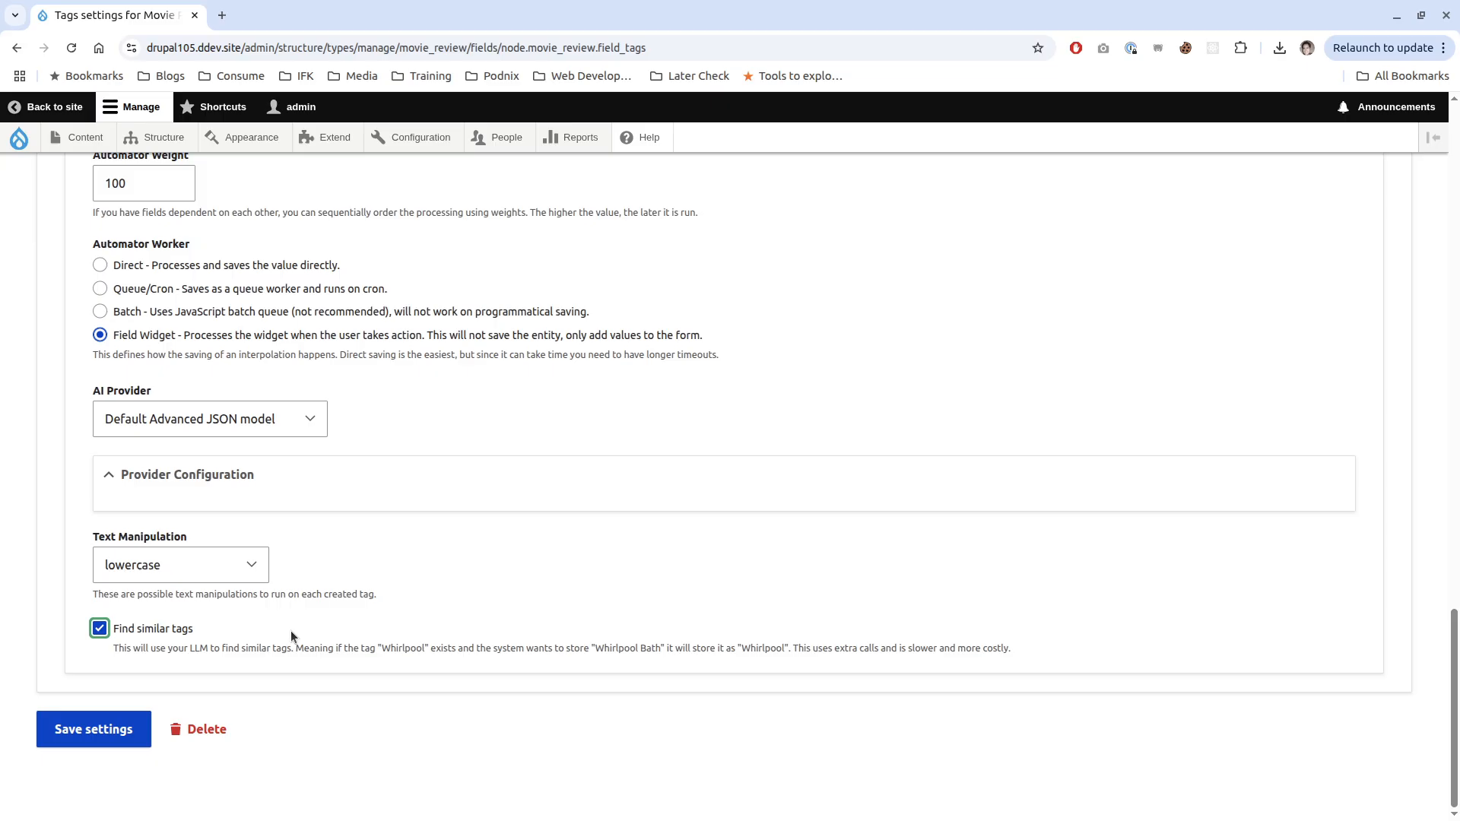
pyautogui.click(130, 735)
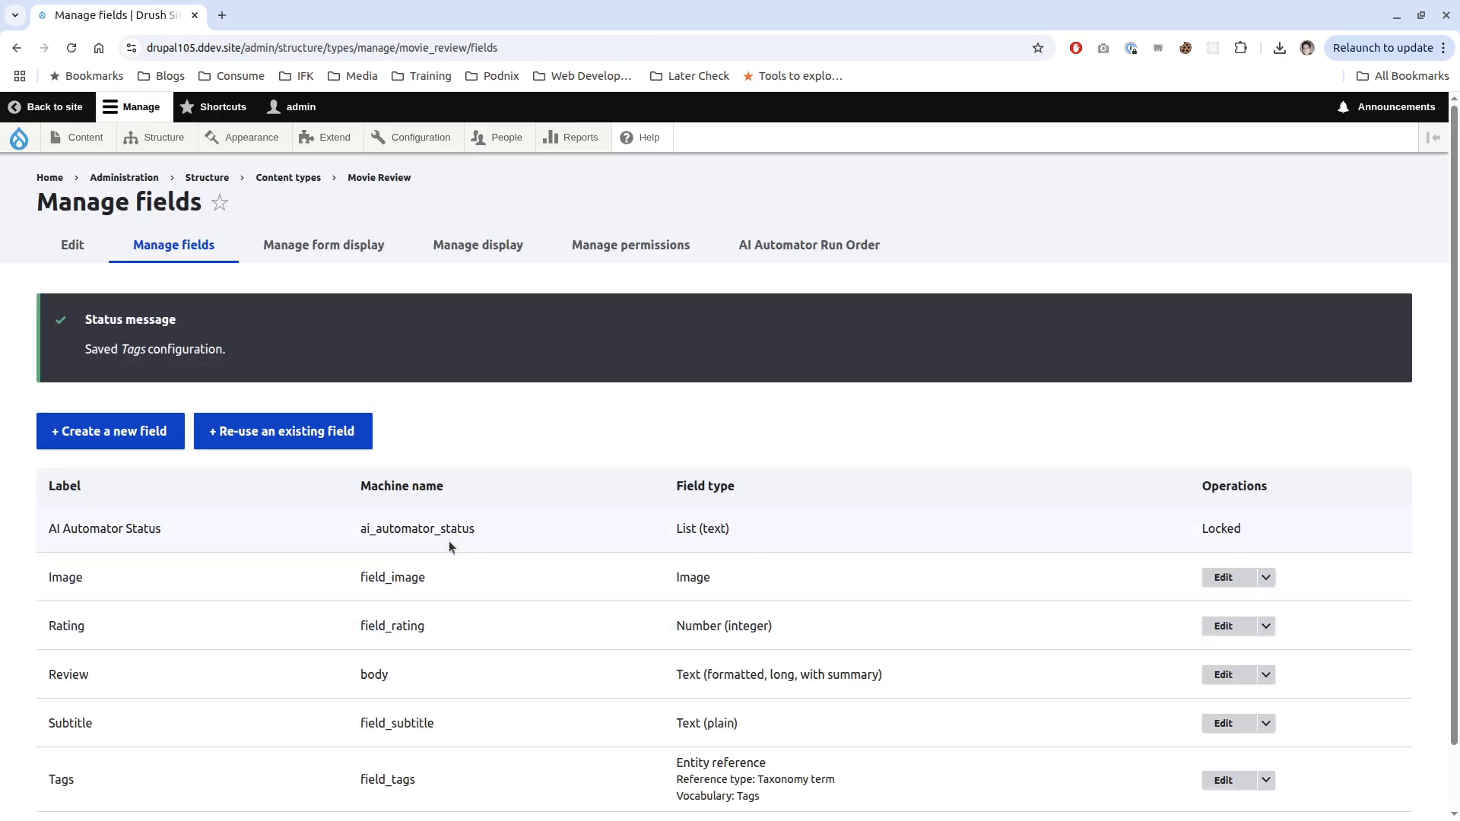
pyautogui.scroll(-2, 514, 627)
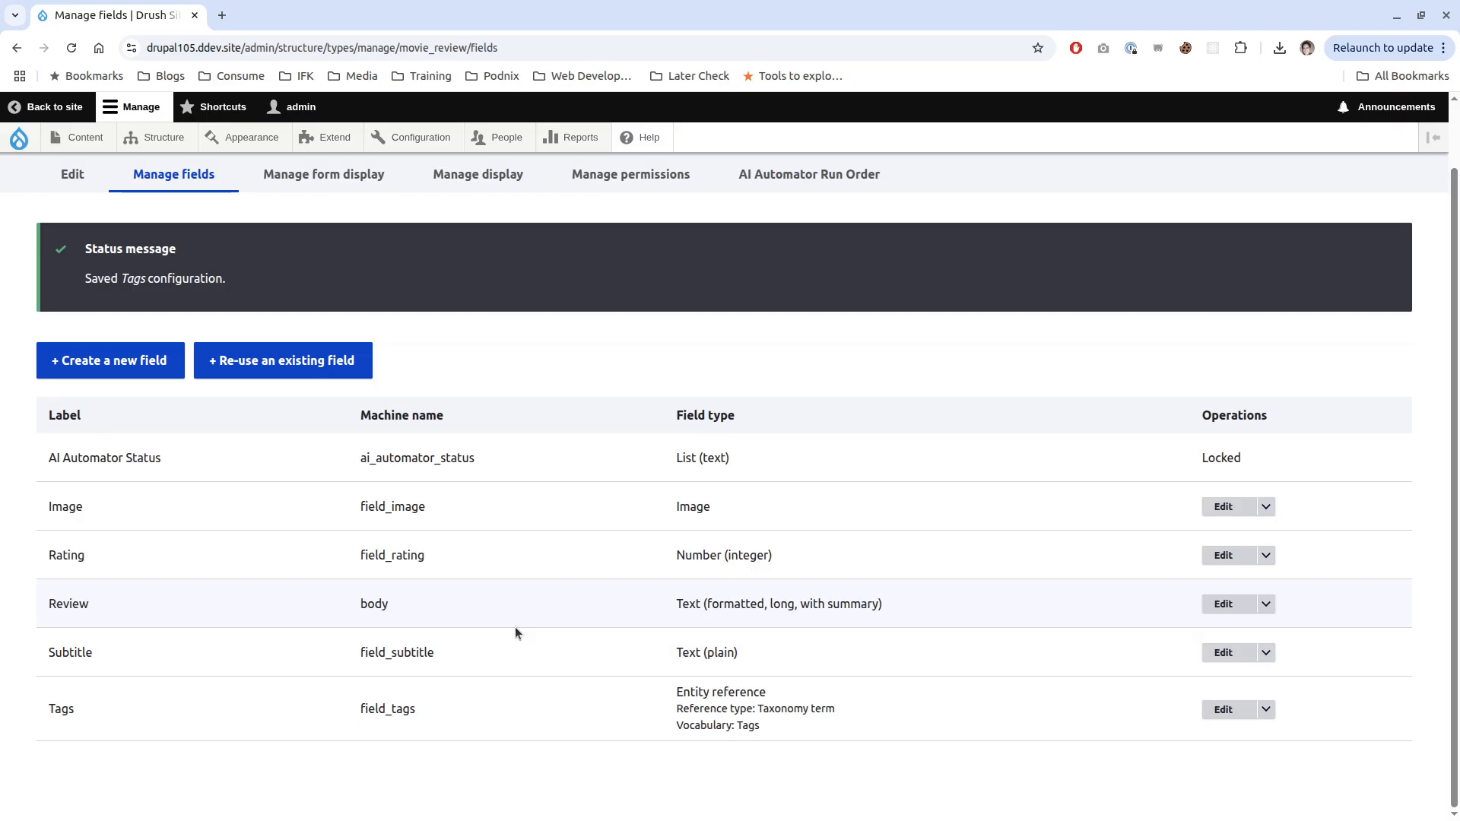
pyautogui.press('F5')
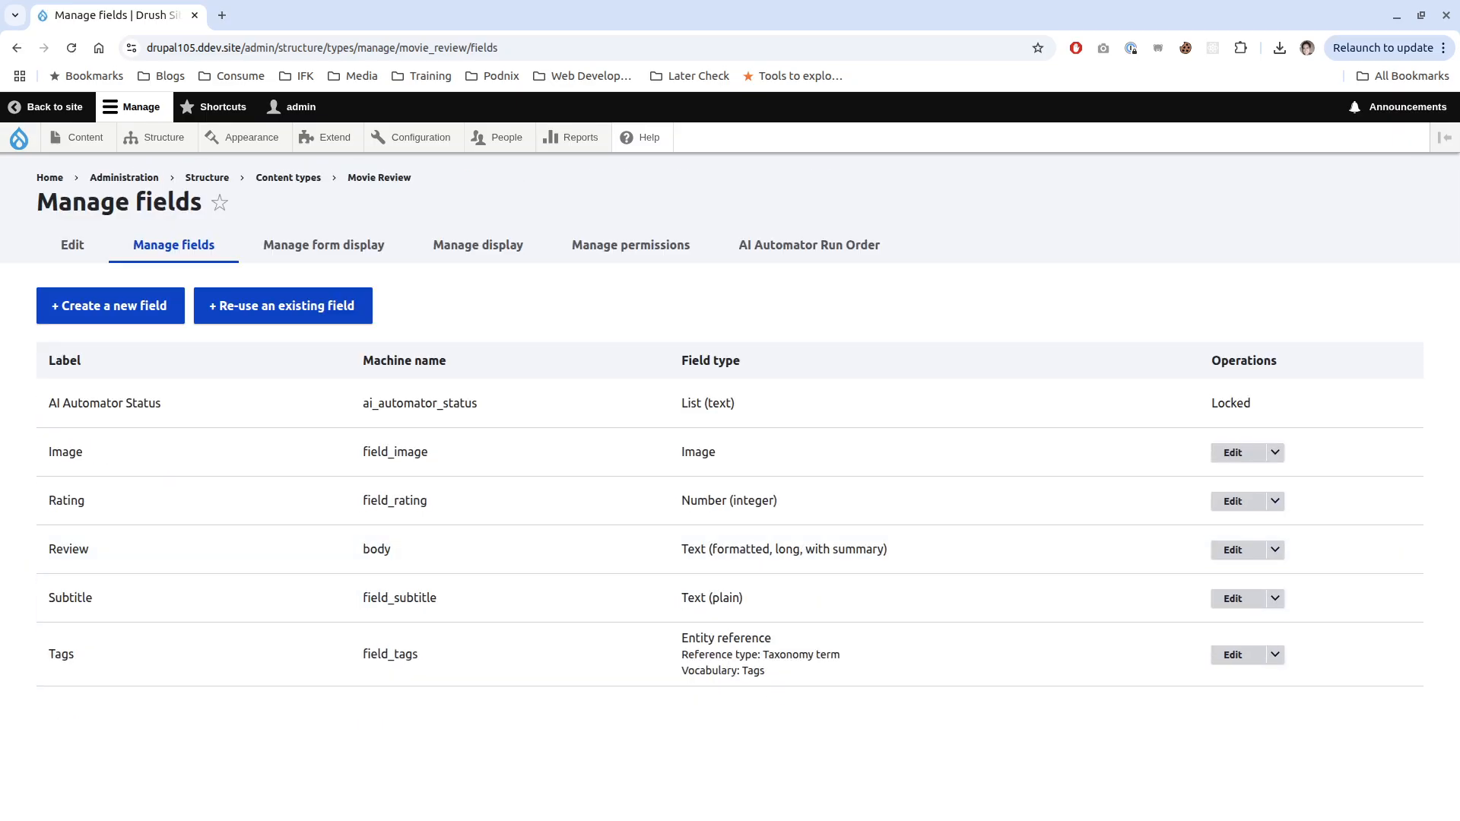
pyautogui.hotkey('alt', 'Tab')
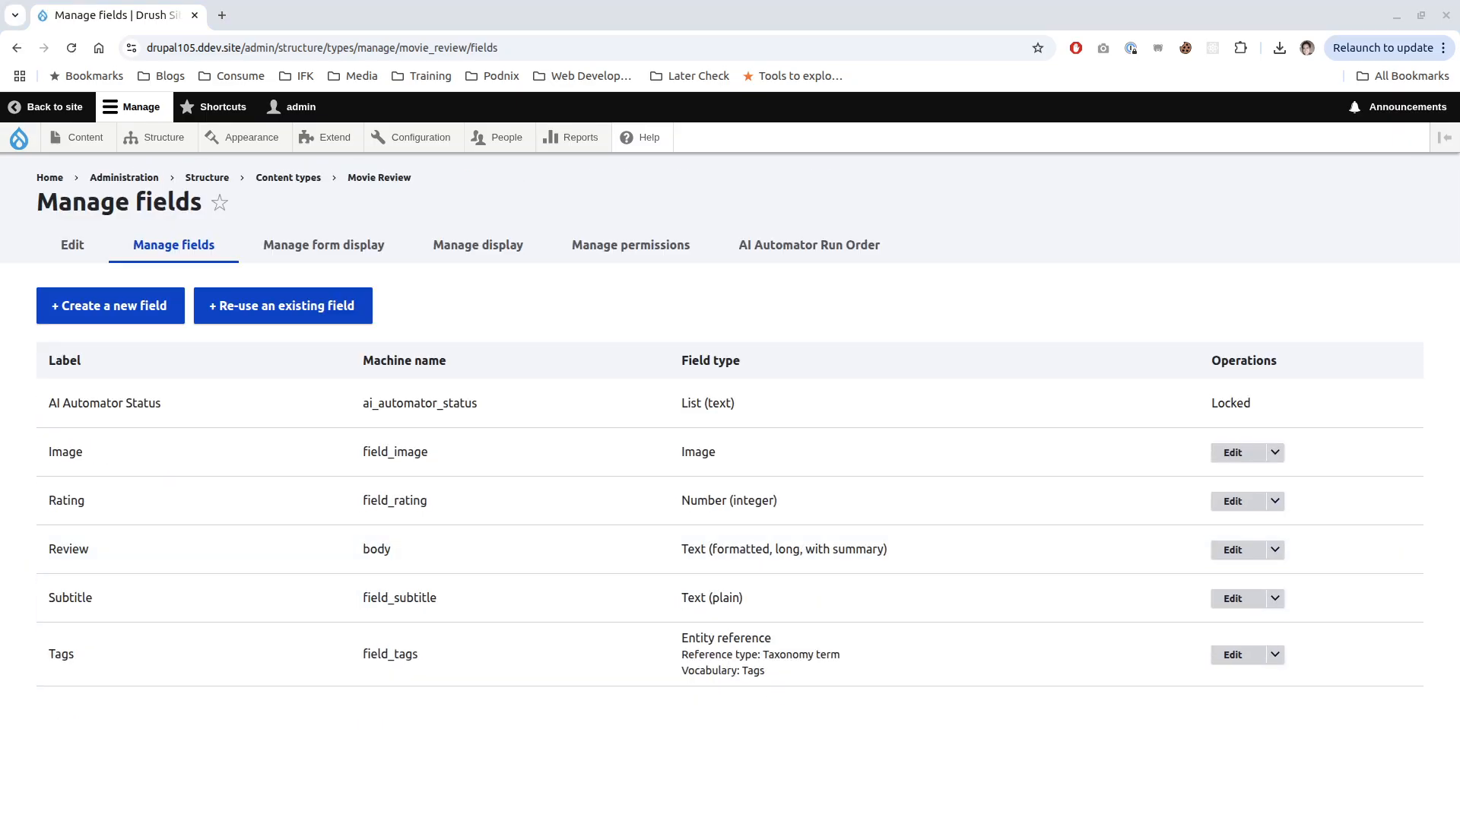
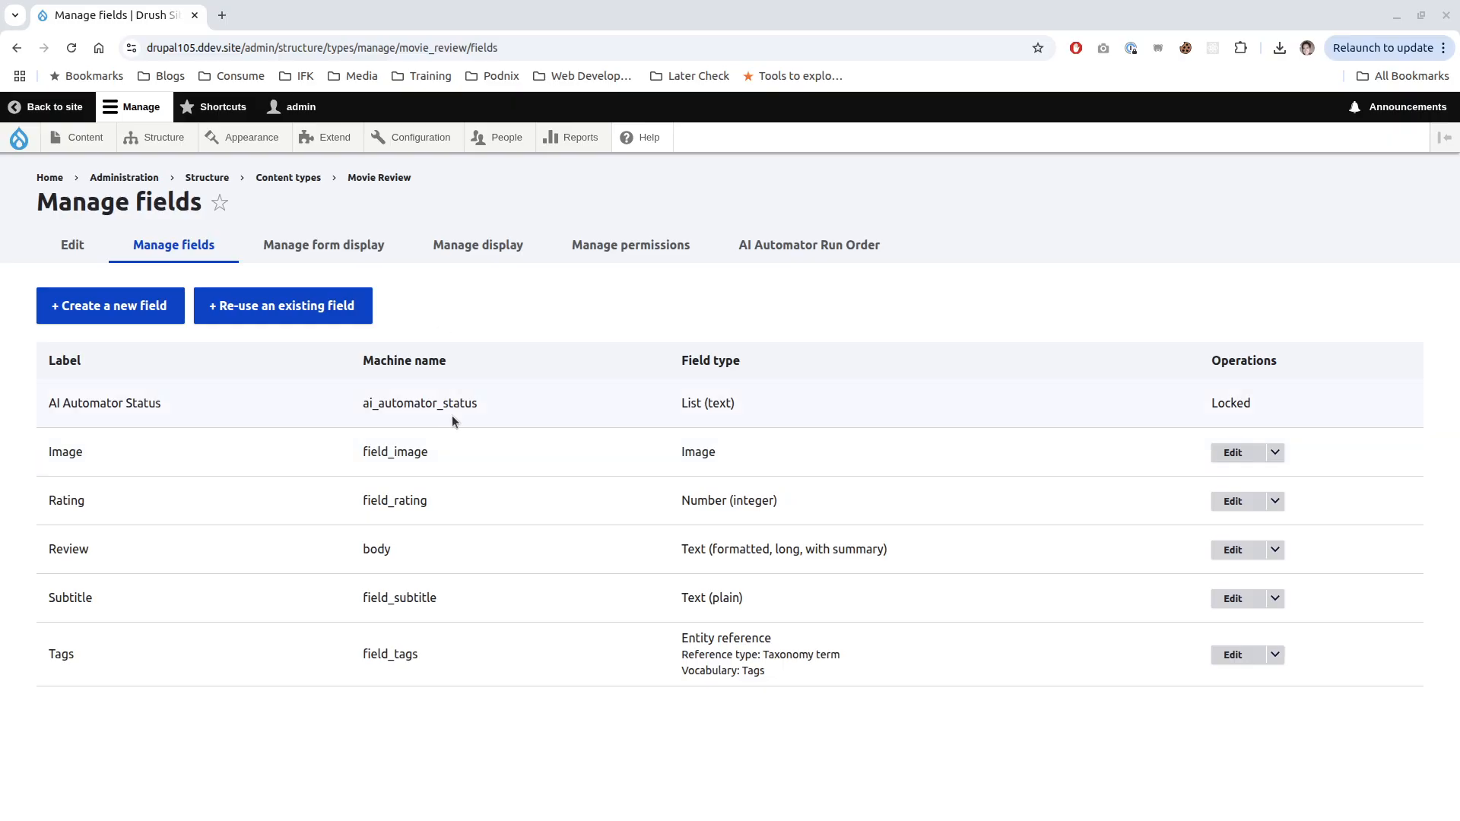
# - Go to the Movie Review form display configuration and open the Subtitle field's widget settings
pyautogui.click(377, 244)
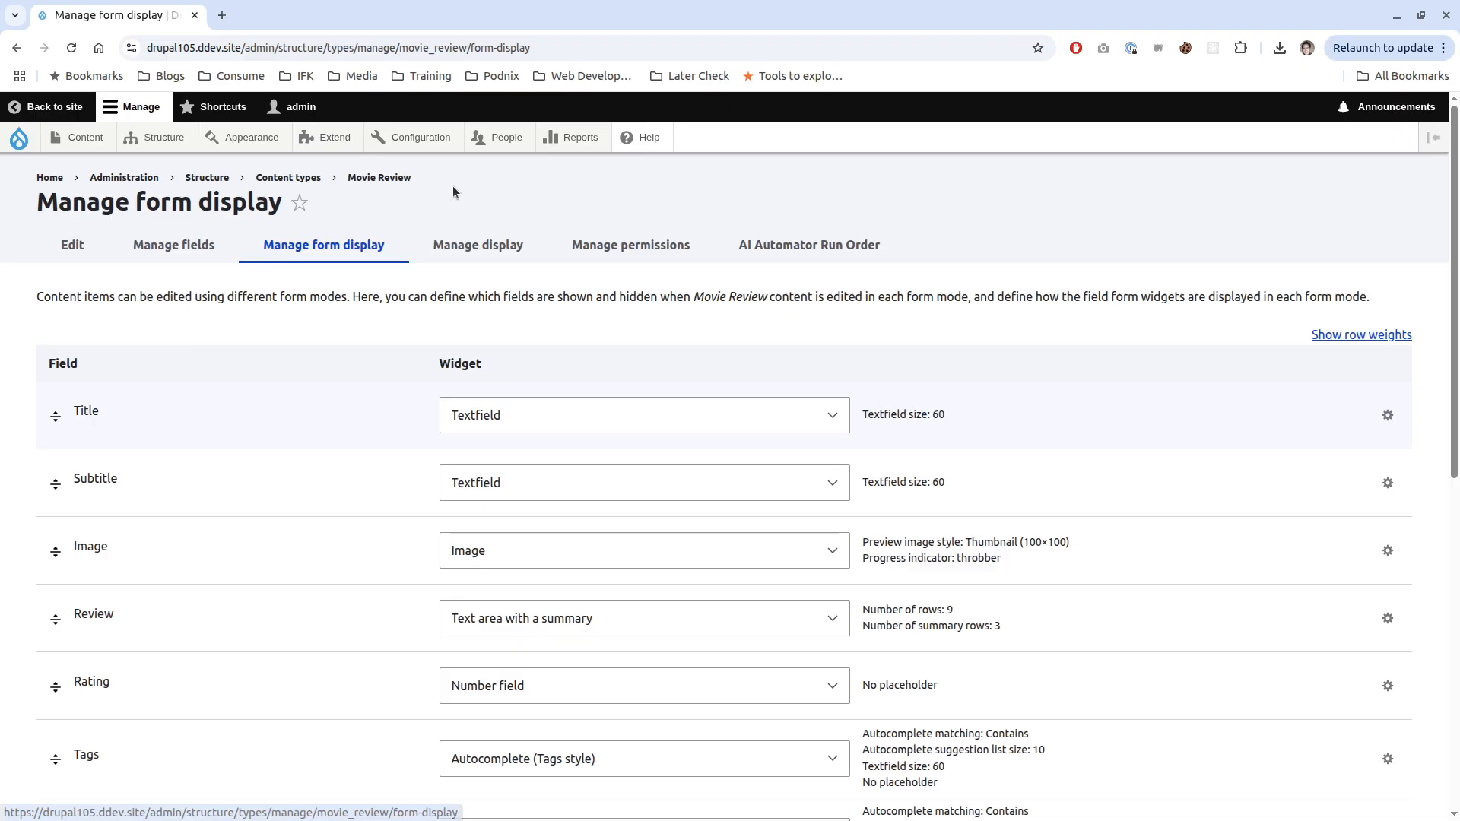
pyautogui.scroll(-4, 318, 556)
pyautogui.scroll(3, 317, 563)
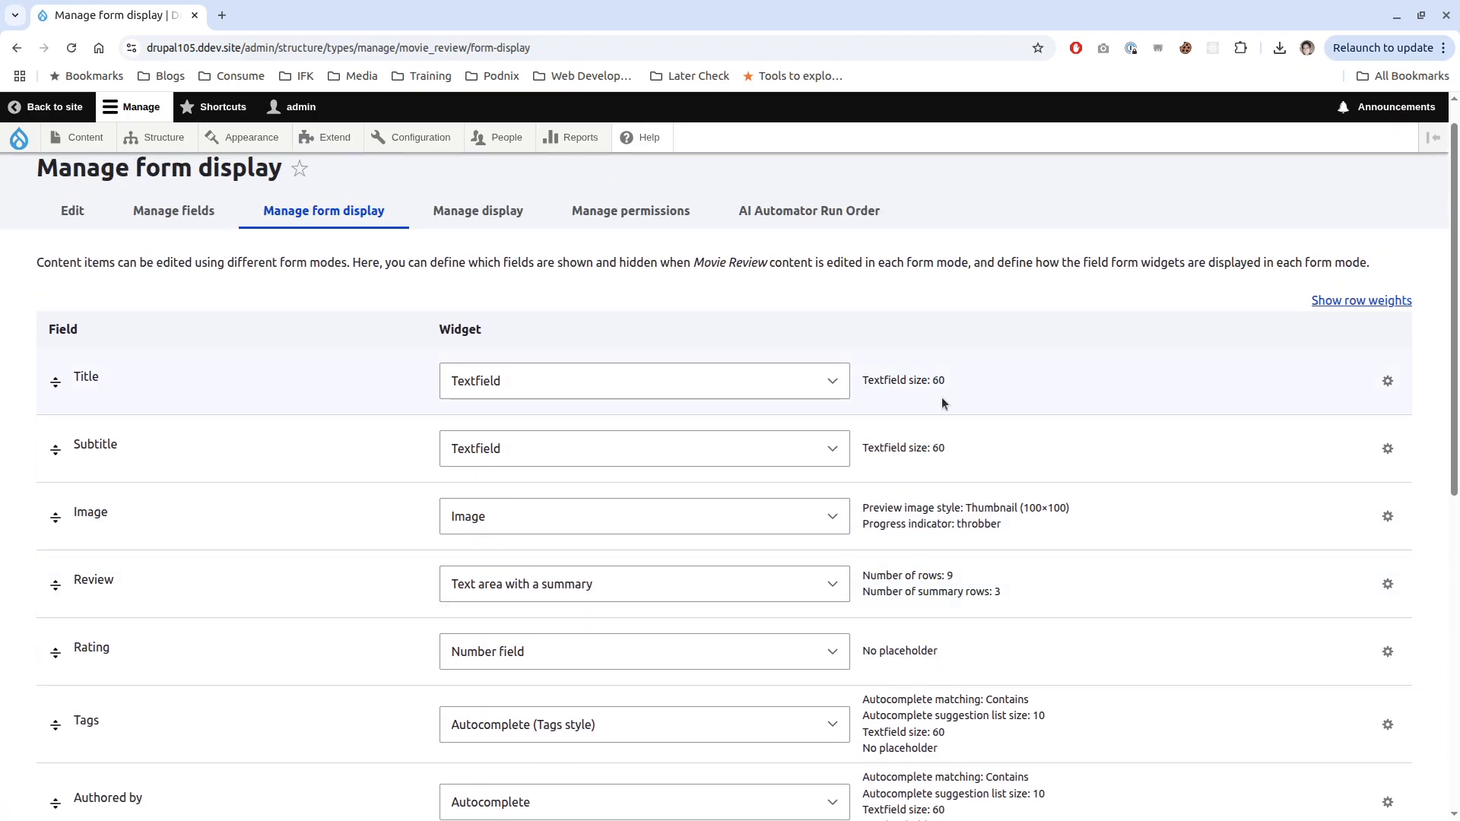
pyautogui.click(1386, 450)
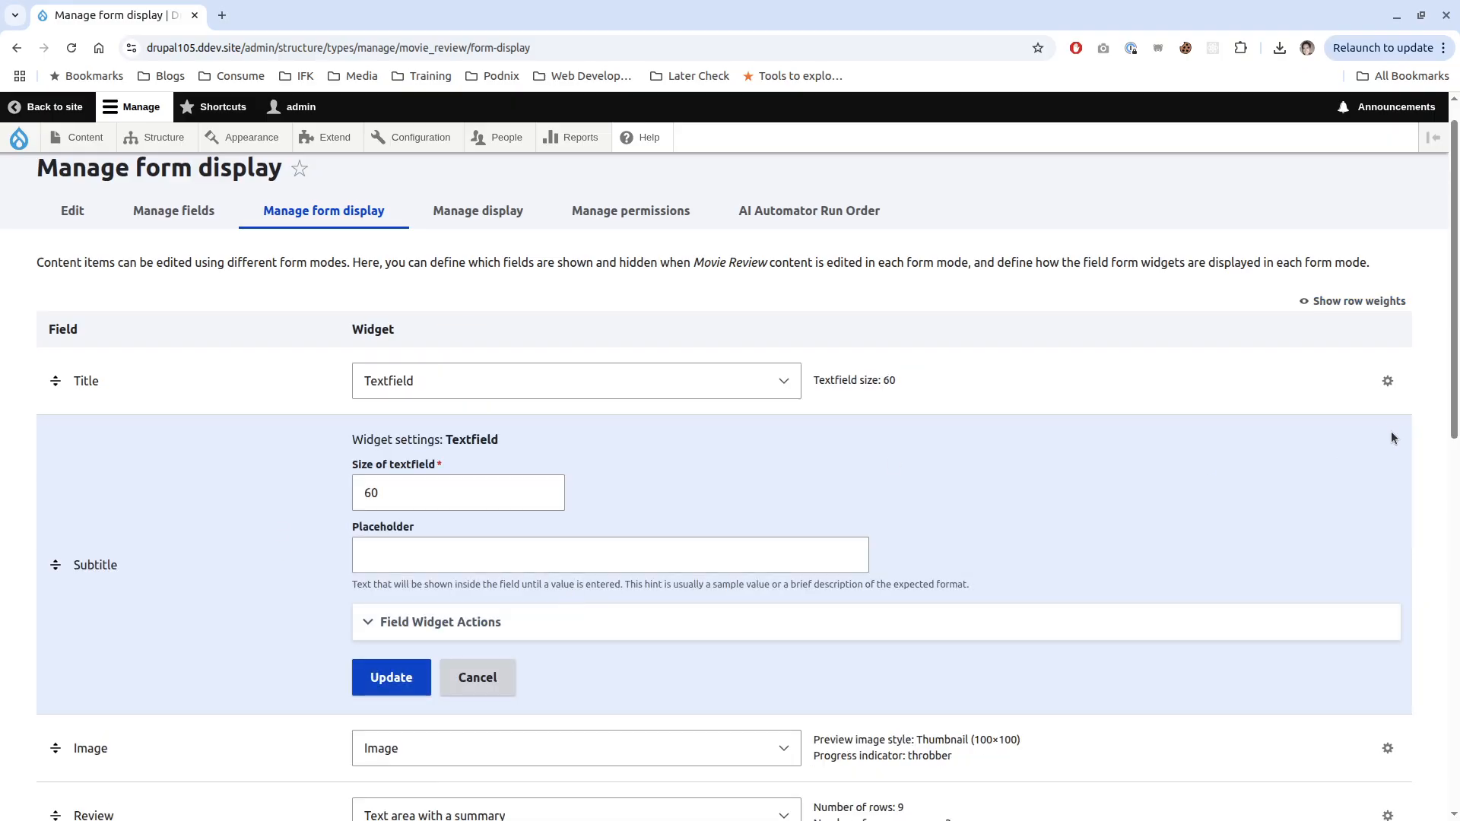
# - Add an Automator Text Suggestion action to the Subtitle widget's Field Widget Actions
pyautogui.scroll(-3, 468, 510)
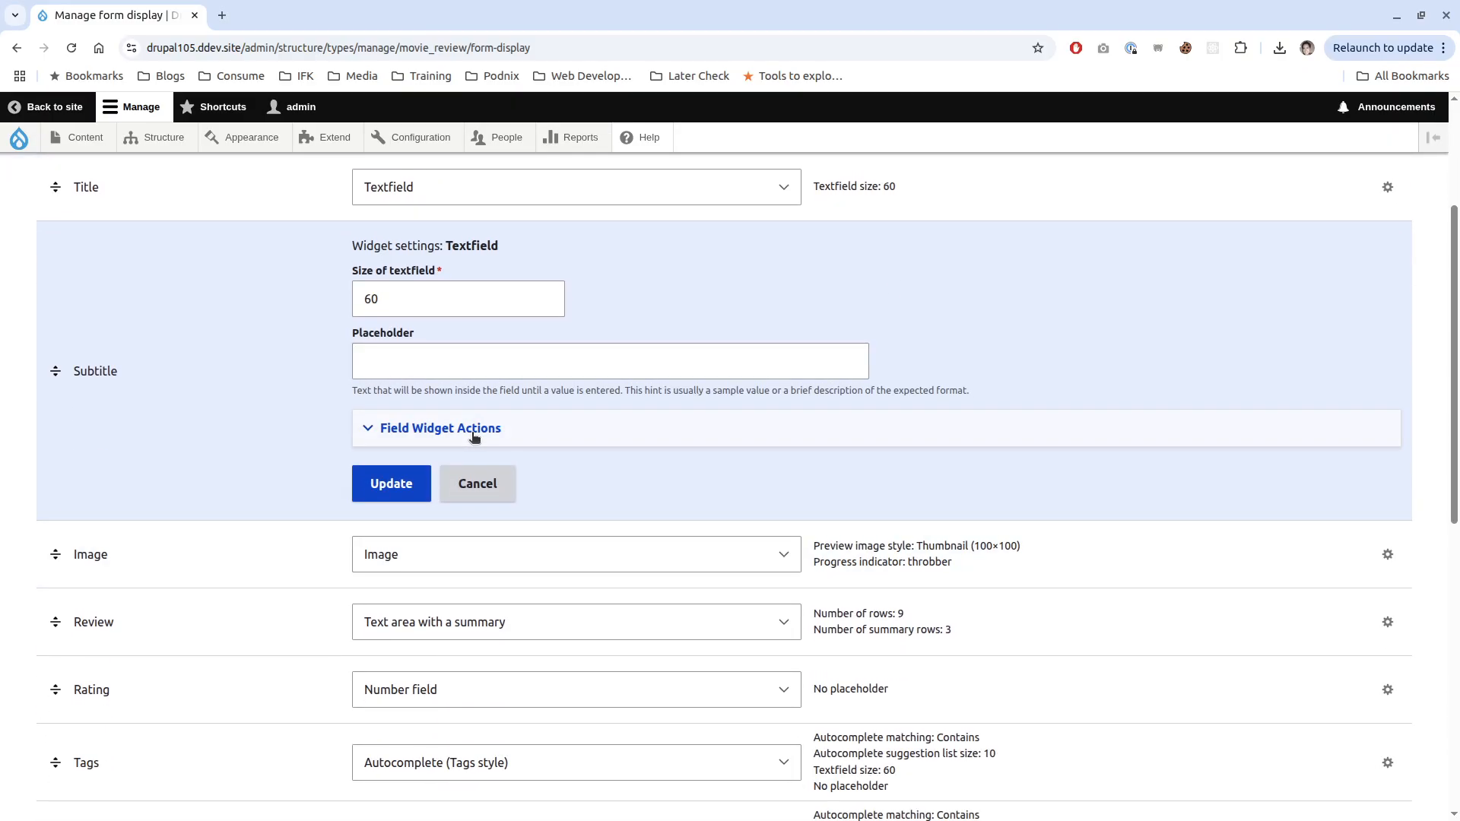
pyautogui.click(473, 435)
pyautogui.click(455, 532)
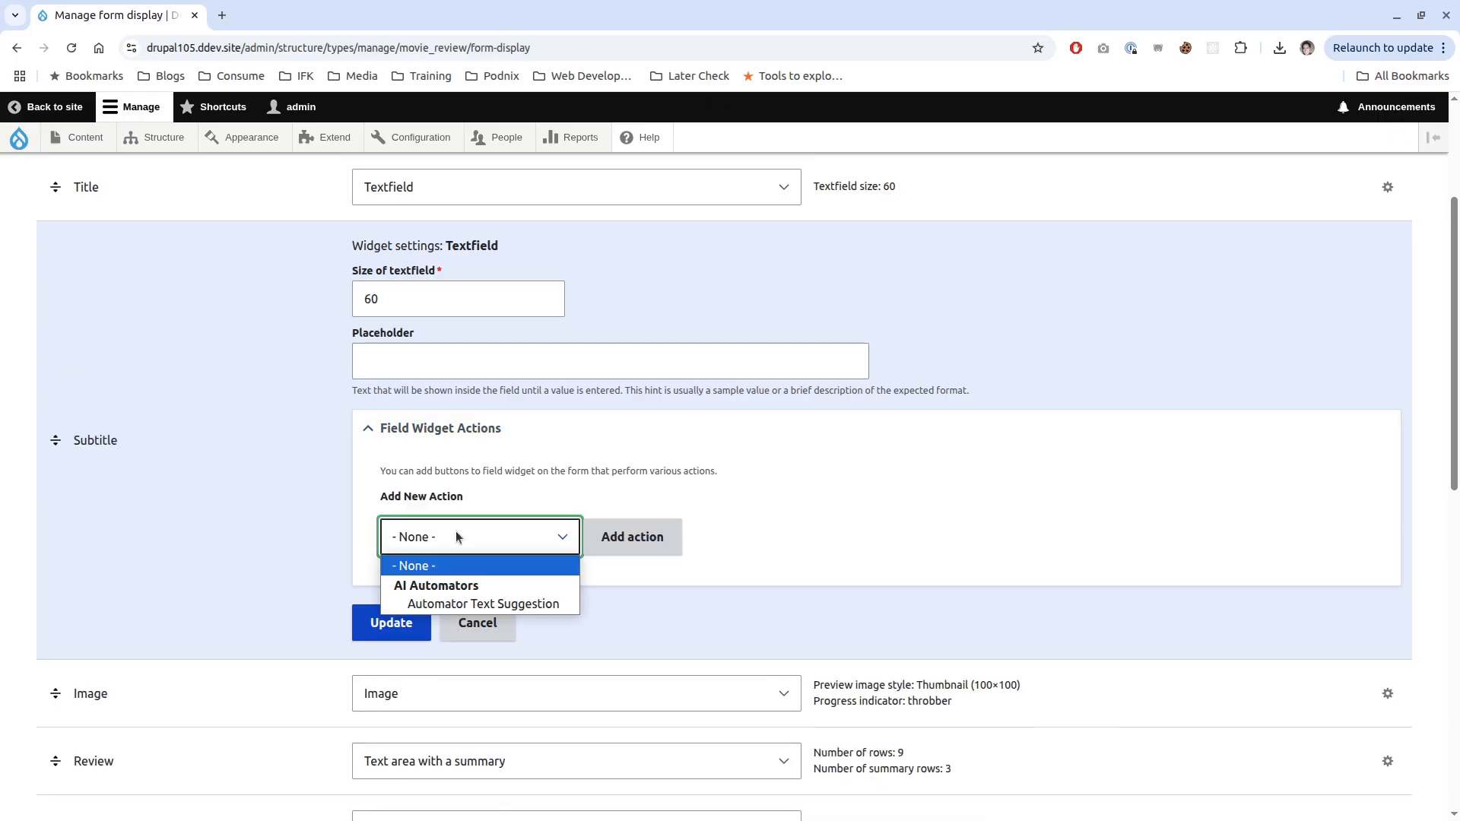
pyautogui.click(464, 604)
pyautogui.click(654, 544)
# - Enable automators for the Subtitle's text suggestion action and label its button "Add subtitle"
pyautogui.scroll(-1, 585, 576)
pyautogui.click(482, 676)
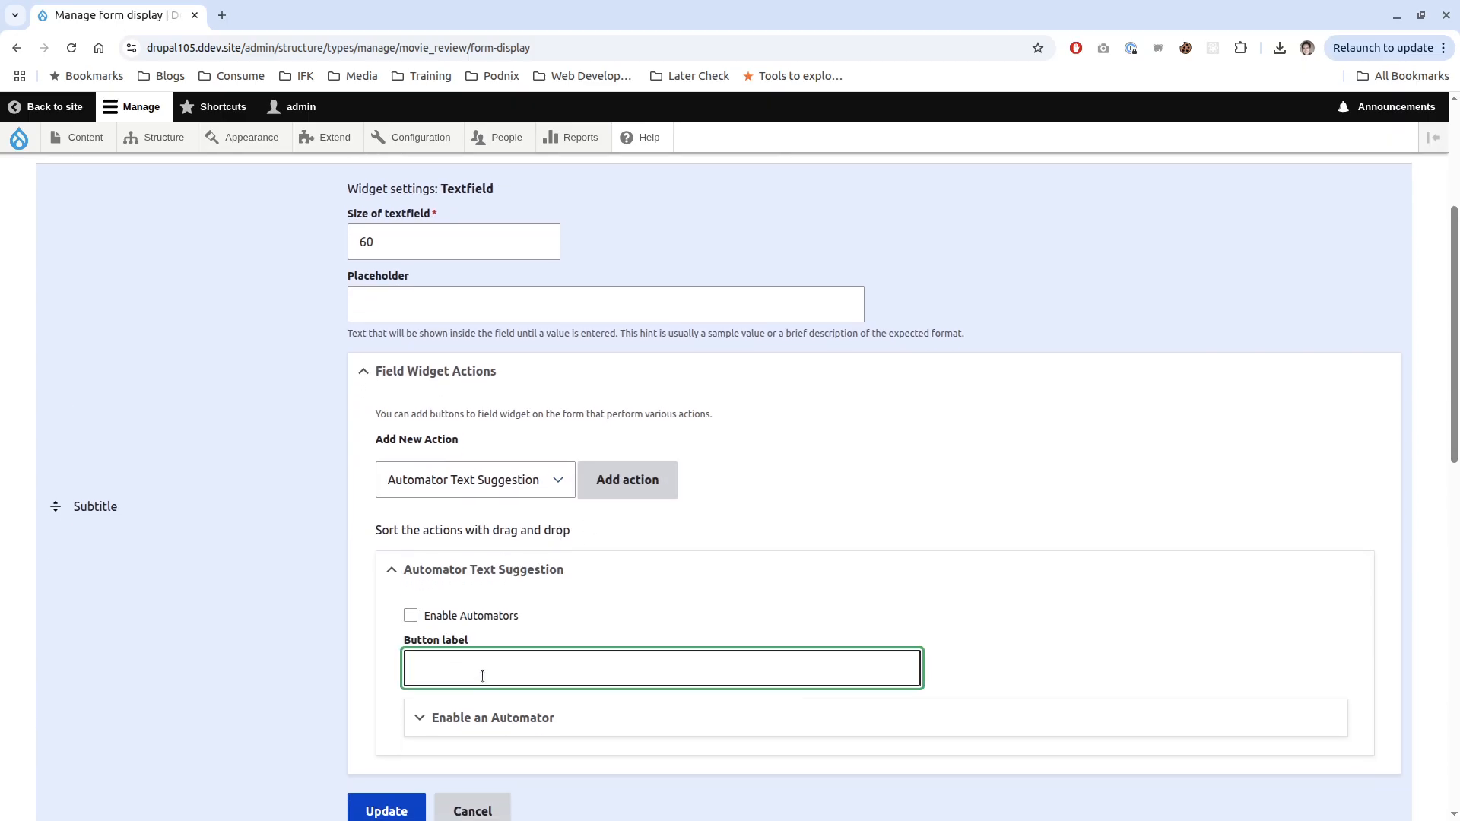
pyautogui.click(480, 616)
pyautogui.click(493, 665)
# - Choose Subtitle Default as the automator for the suggestions and update the Subtitle widget's settings
pyautogui.click(512, 718)
pyautogui.scroll(-3, 554, 604)
pyautogui.click(528, 532)
pyautogui.click(494, 576)
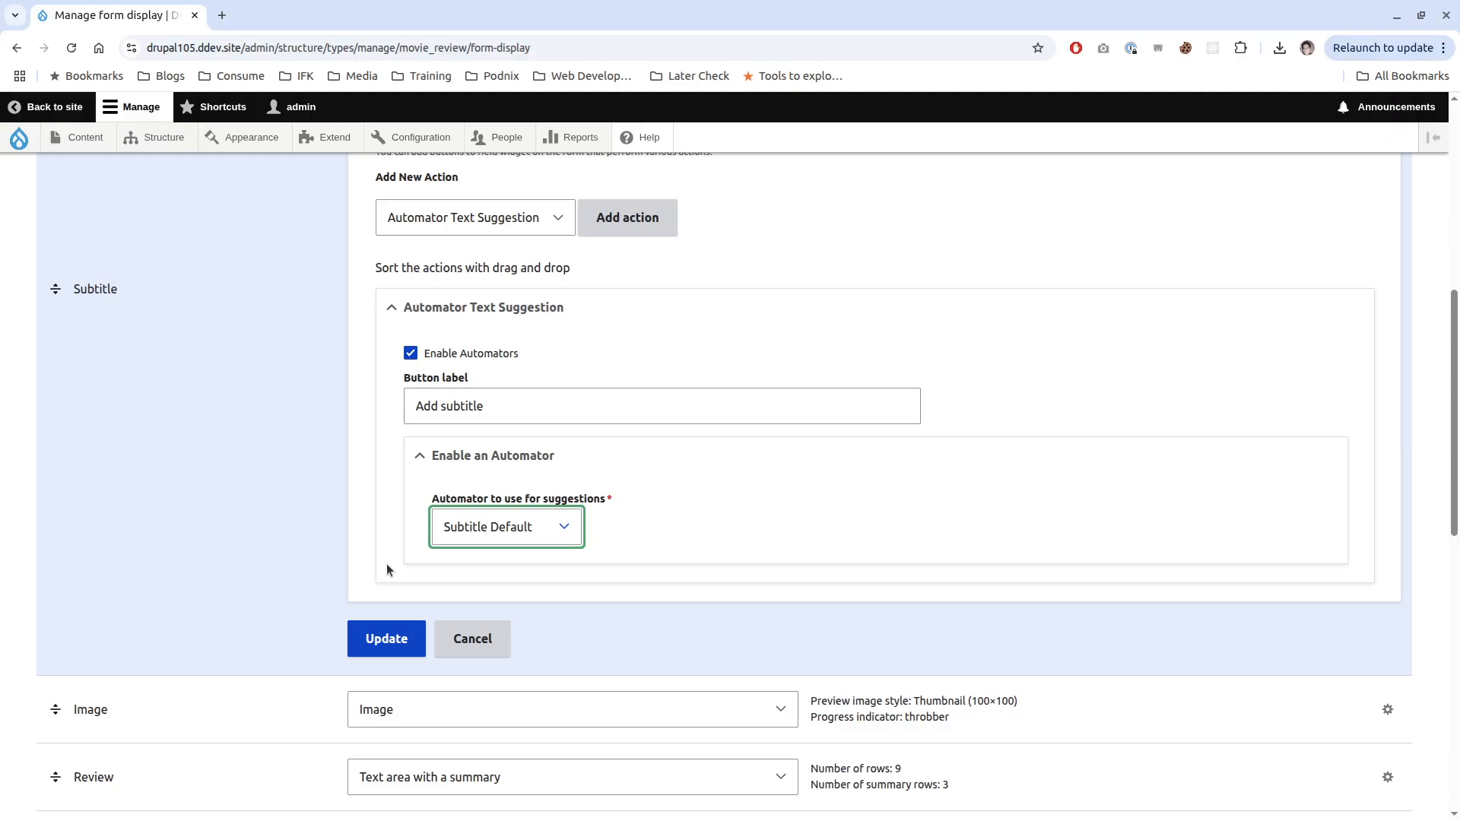
pyautogui.click(402, 636)
pyautogui.scroll(5, 485, 420)
pyautogui.scroll(2, 485, 423)
pyautogui.scroll(-1, 1153, 581)
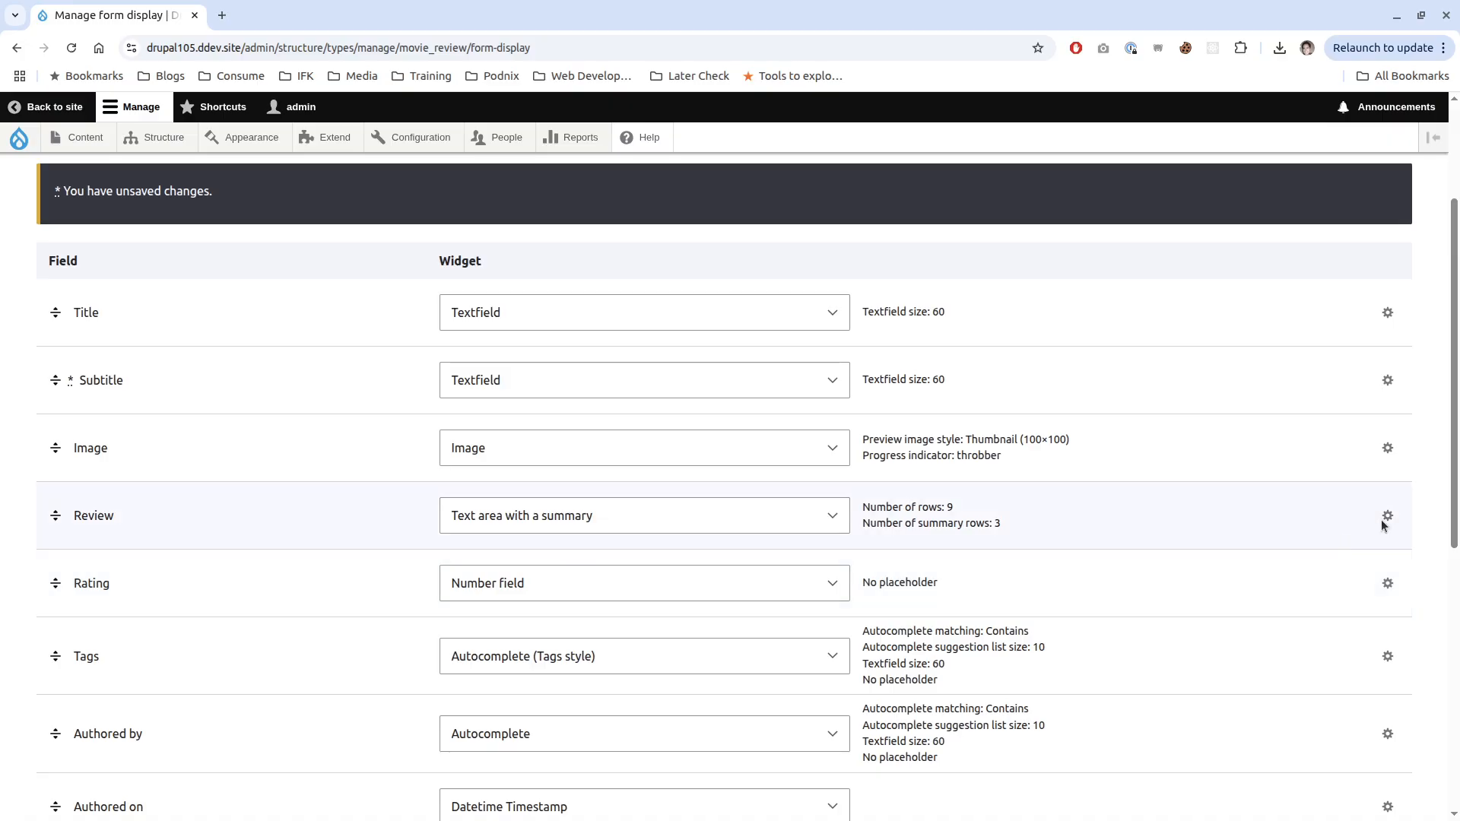
# - Add an Automator Alt Text action to the Image widget's Field Widget Actions
pyautogui.click(1387, 448)
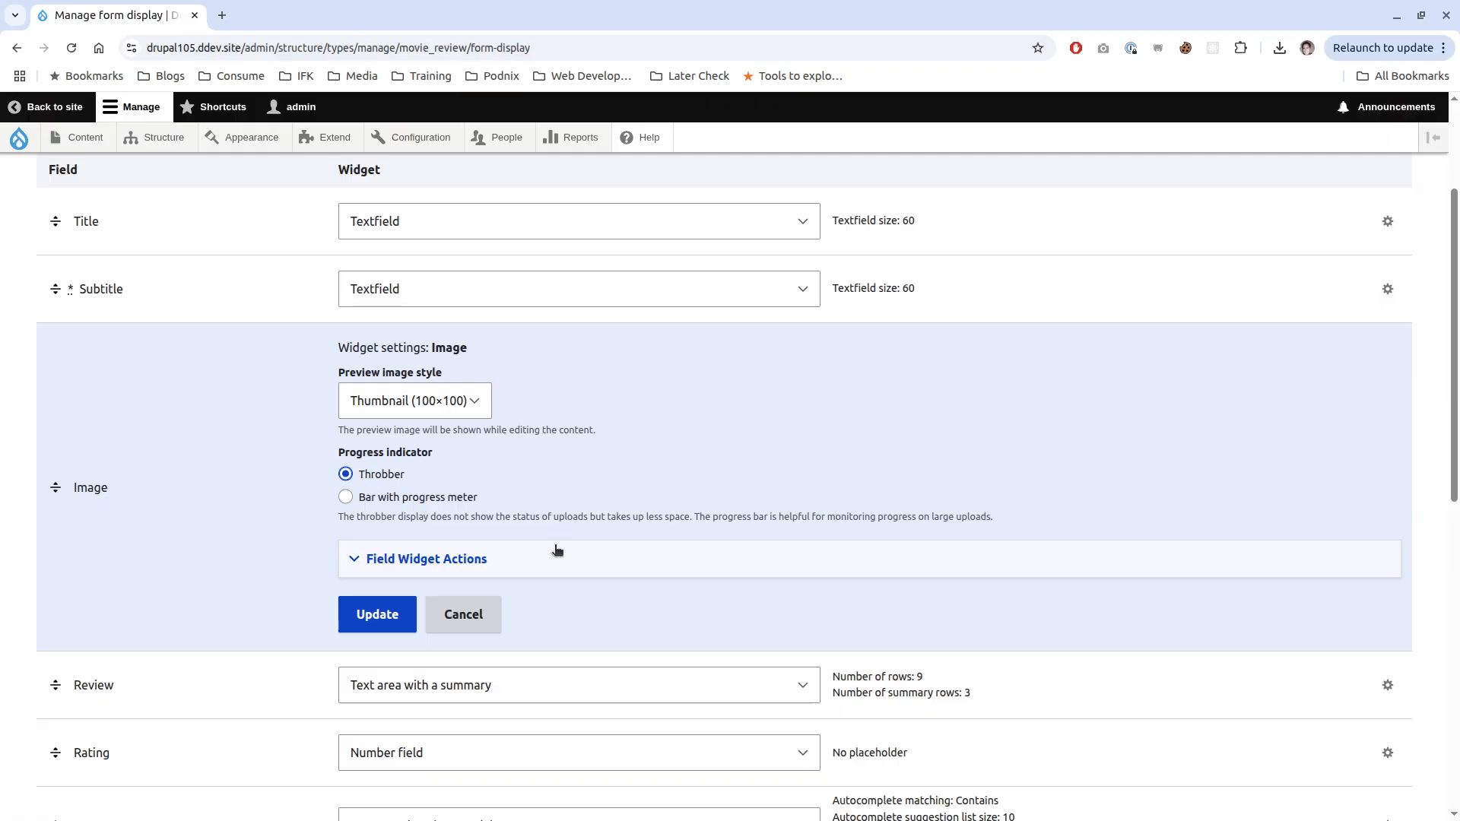
pyautogui.click(504, 561)
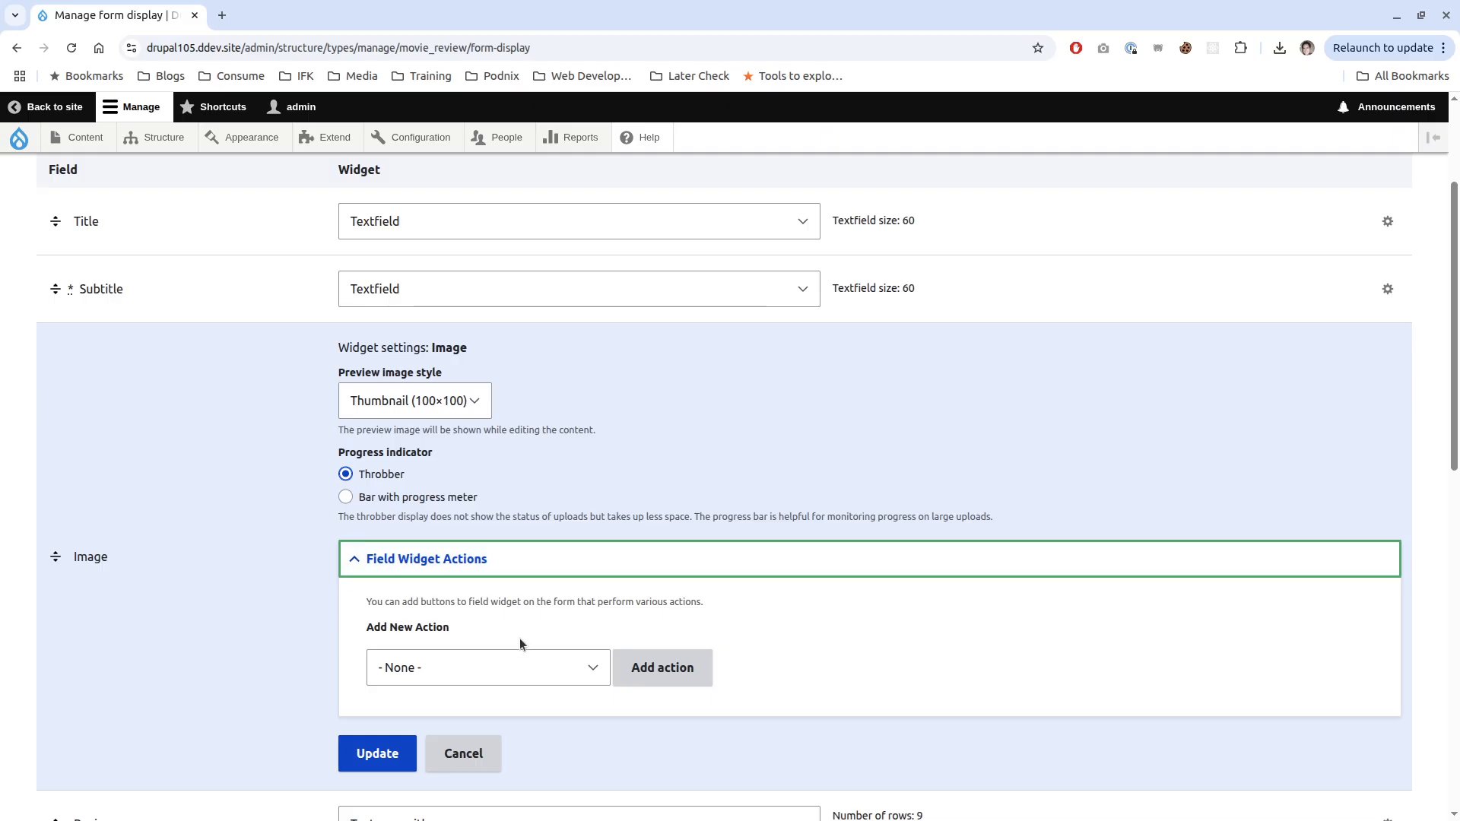
pyautogui.click(461, 667)
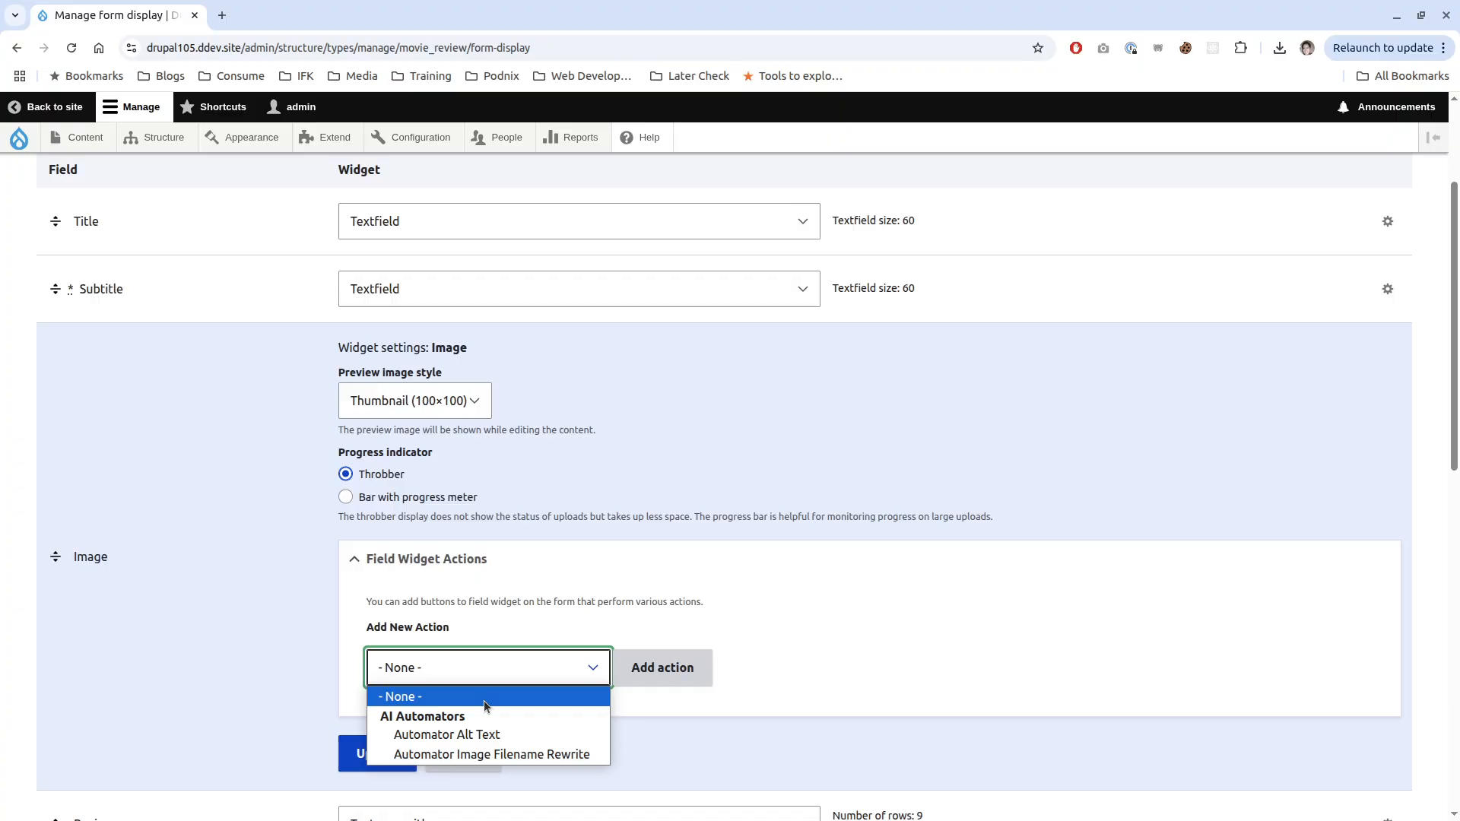
pyautogui.click(470, 755)
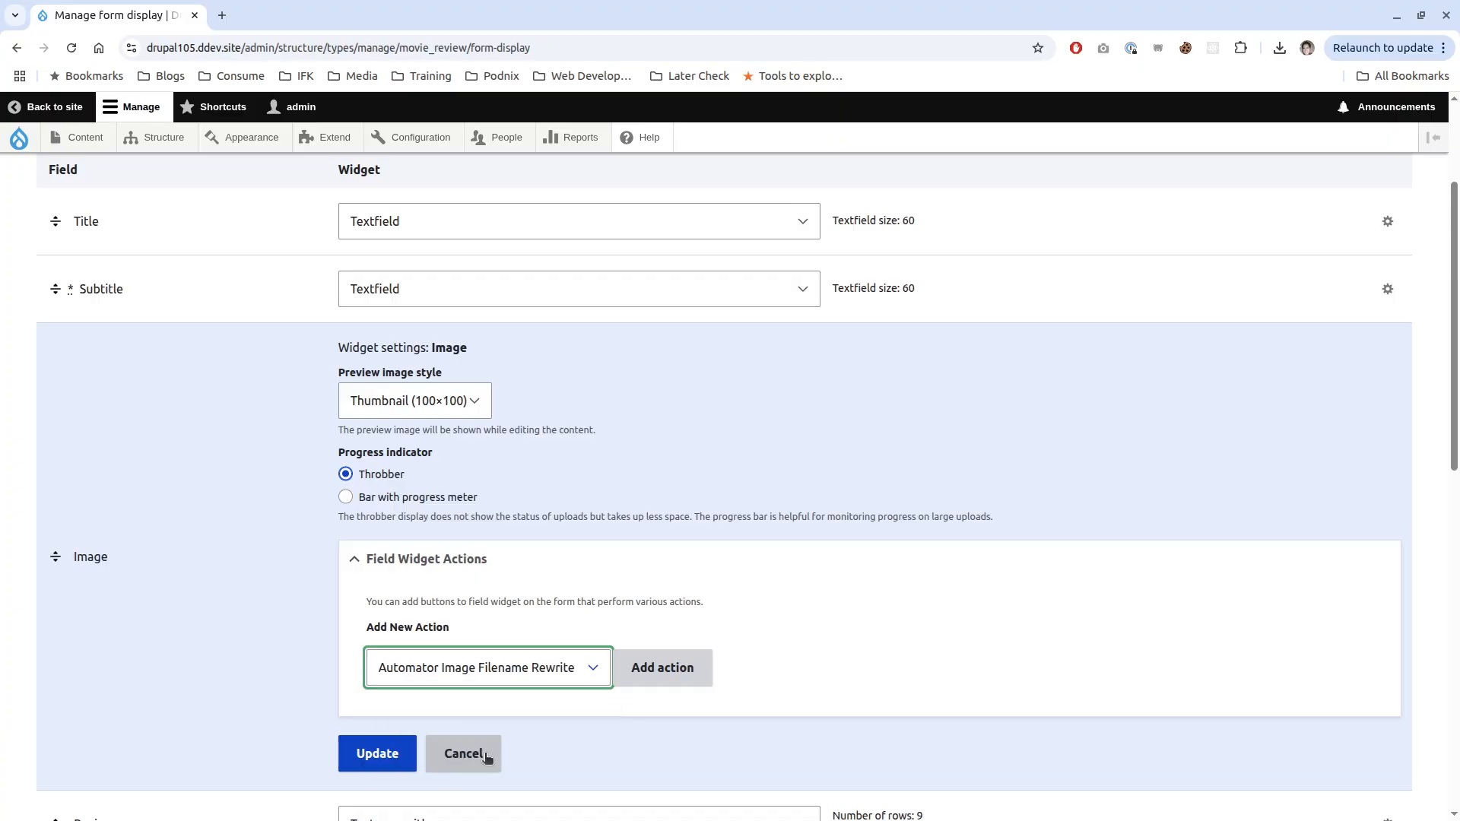
pyautogui.click(546, 674)
pyautogui.click(532, 736)
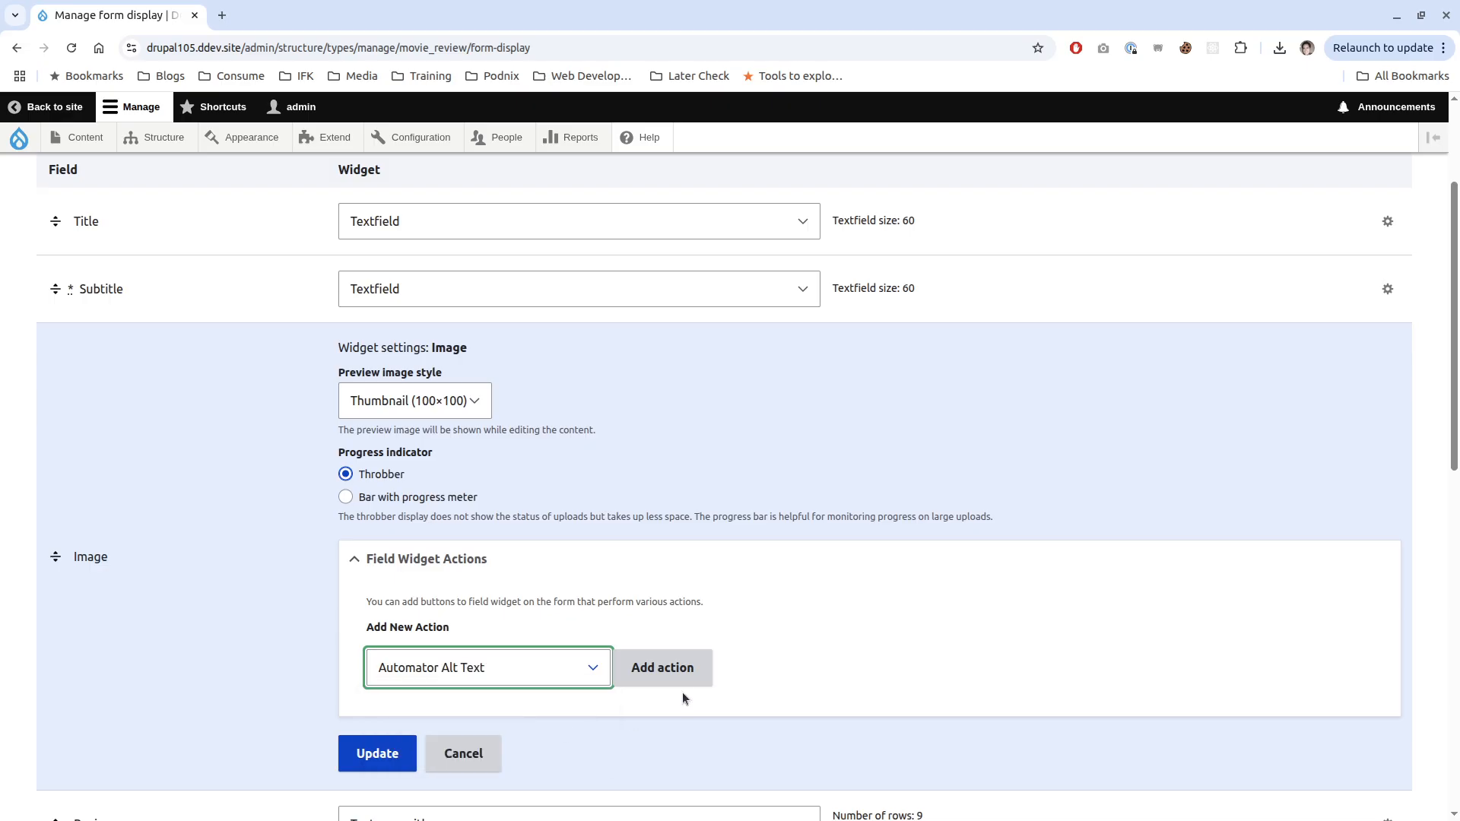
pyautogui.click(681, 679)
# - Enable automators for the Image widget's alt text action and label its button "Generate Alt Text"
pyautogui.scroll(-3, 457, 623)
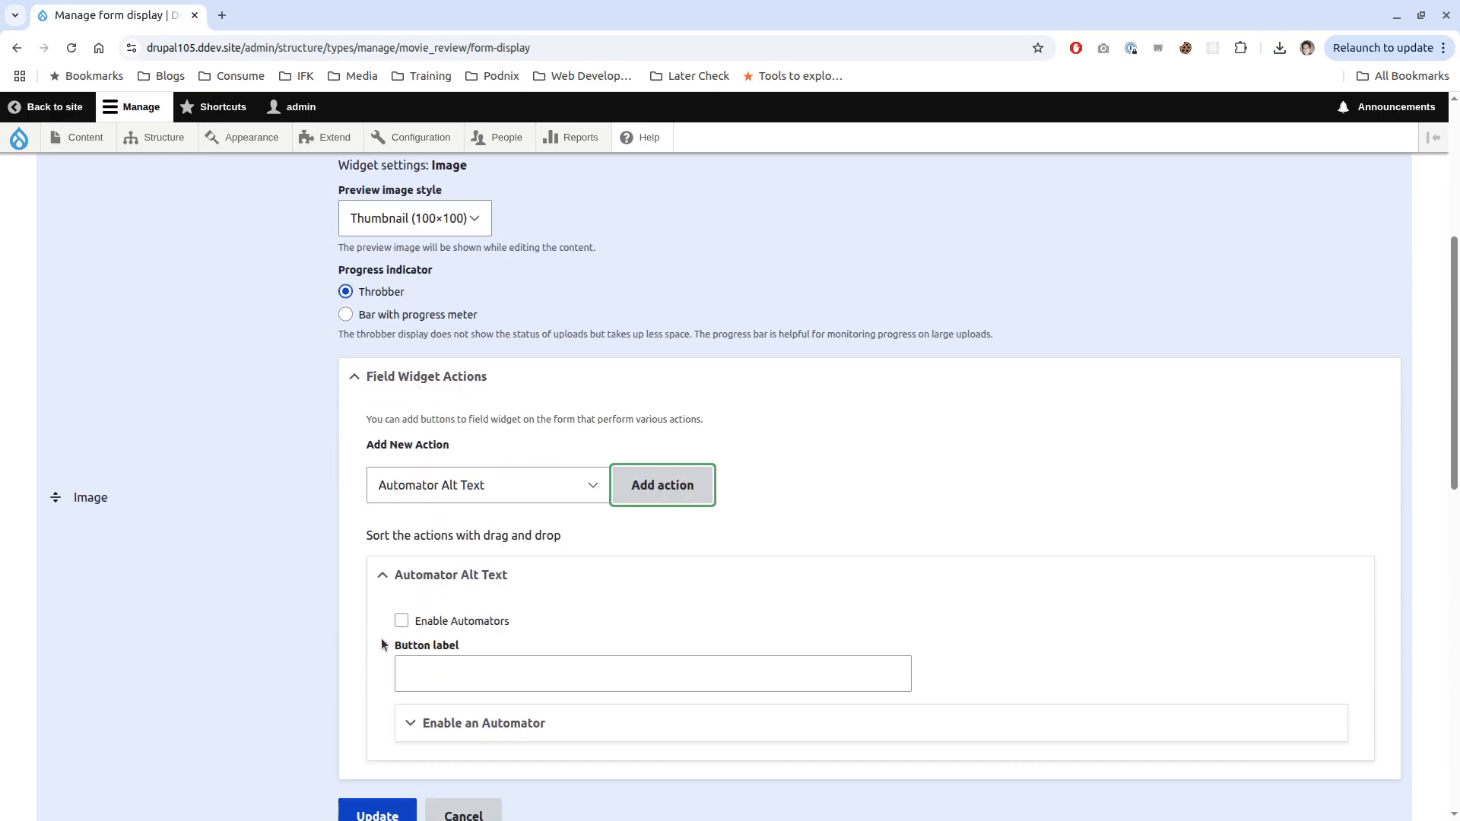
pyautogui.click(462, 621)
pyautogui.click(523, 685)
pyautogui.write('G')
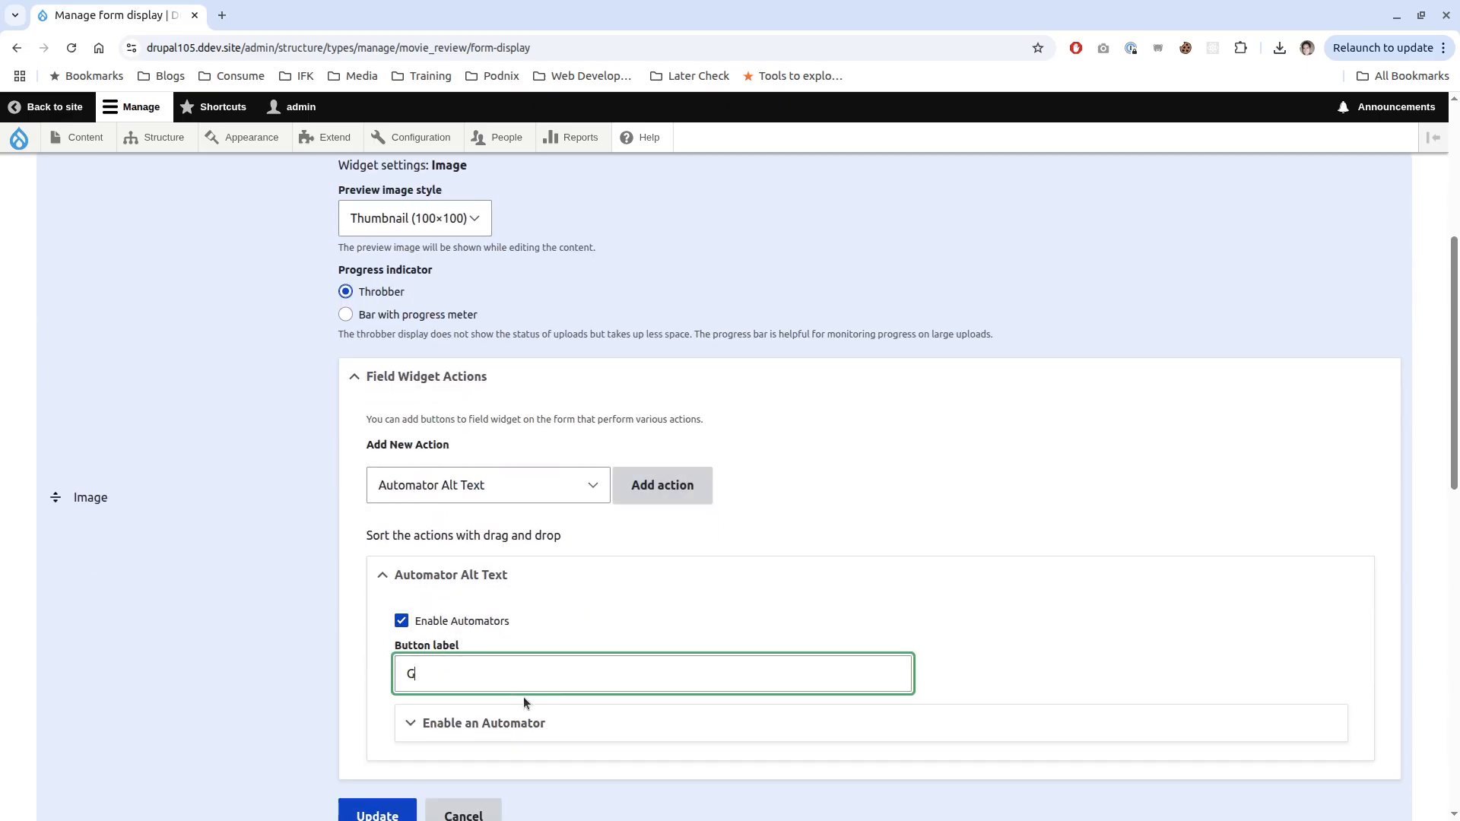
pyautogui.write('enerate Alt Text')
# - Choose the automator to use for the alt text suggestions and update the Image widget's settings
pyautogui.click(523, 722)
pyautogui.scroll(-3, 501, 669)
pyautogui.click(496, 628)
pyautogui.click(474, 662)
pyautogui.click(378, 724)
pyautogui.scroll(4, 562, 522)
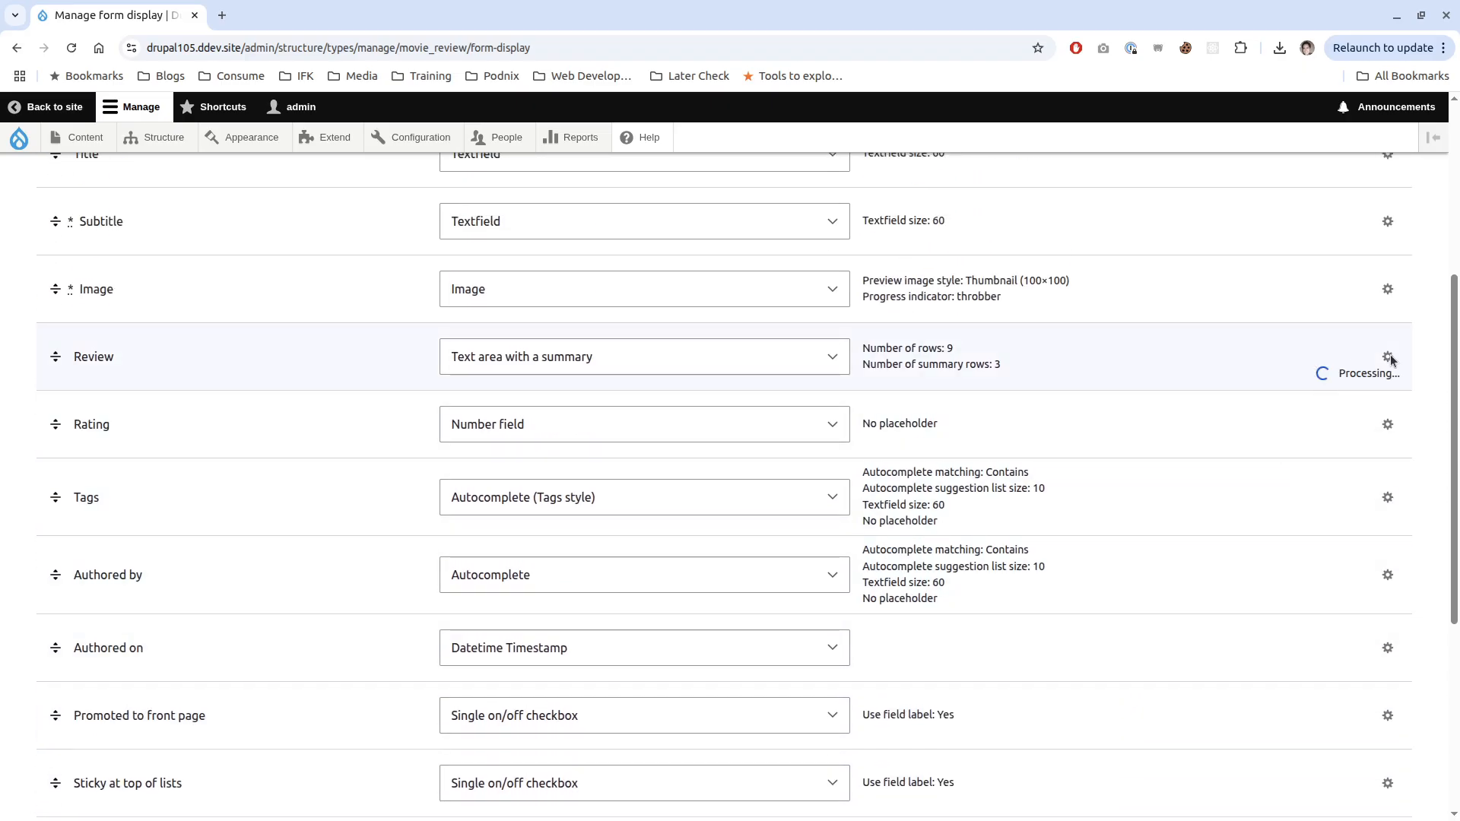
# - Add a Generate Summary (Textarea with Summary) action to the Review widget's Field Widget Actions
pyautogui.click(1389, 357)
pyautogui.click(451, 625)
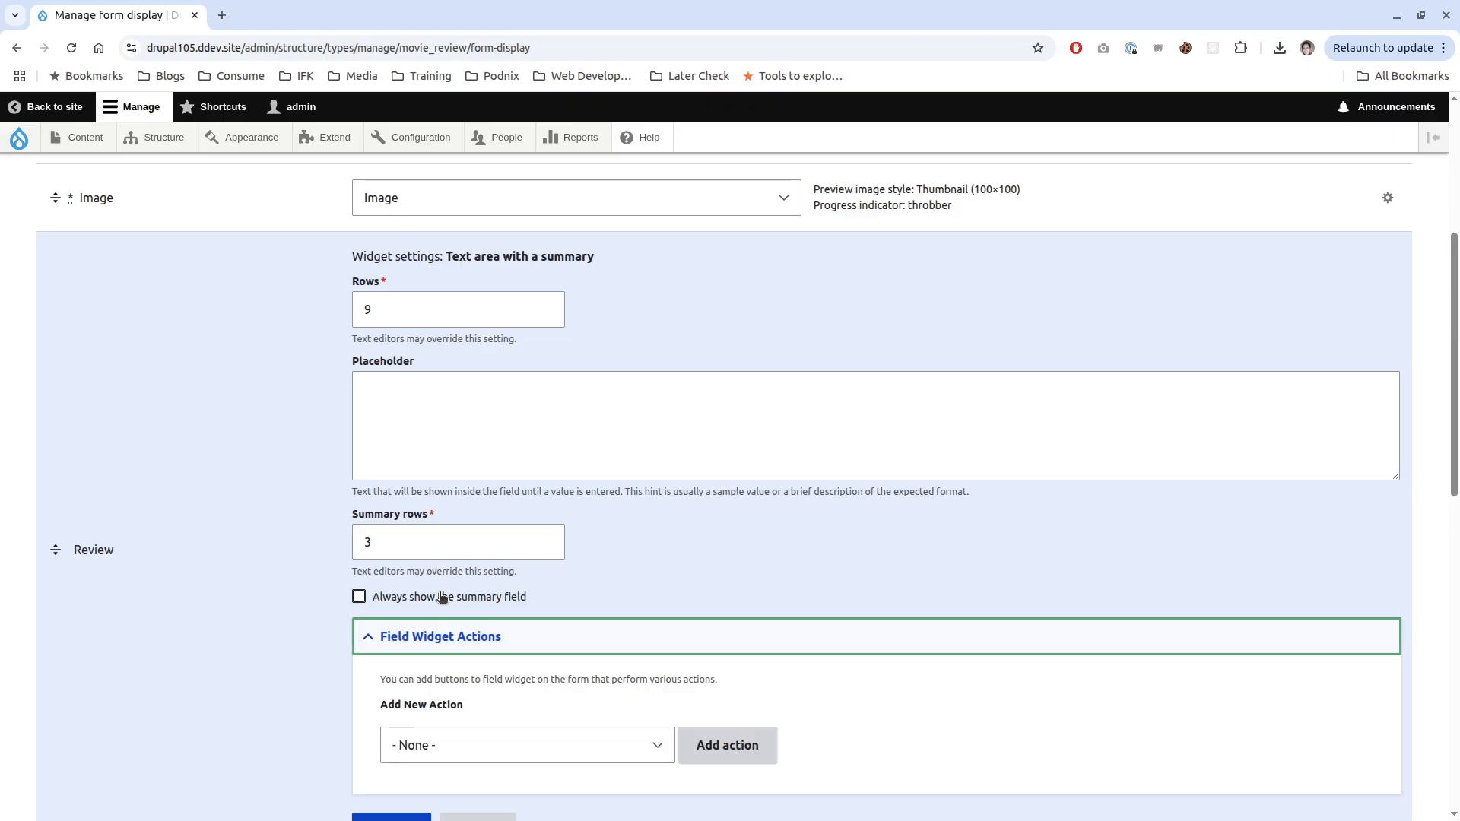
pyautogui.scroll(-2, 423, 606)
pyautogui.click(532, 587)
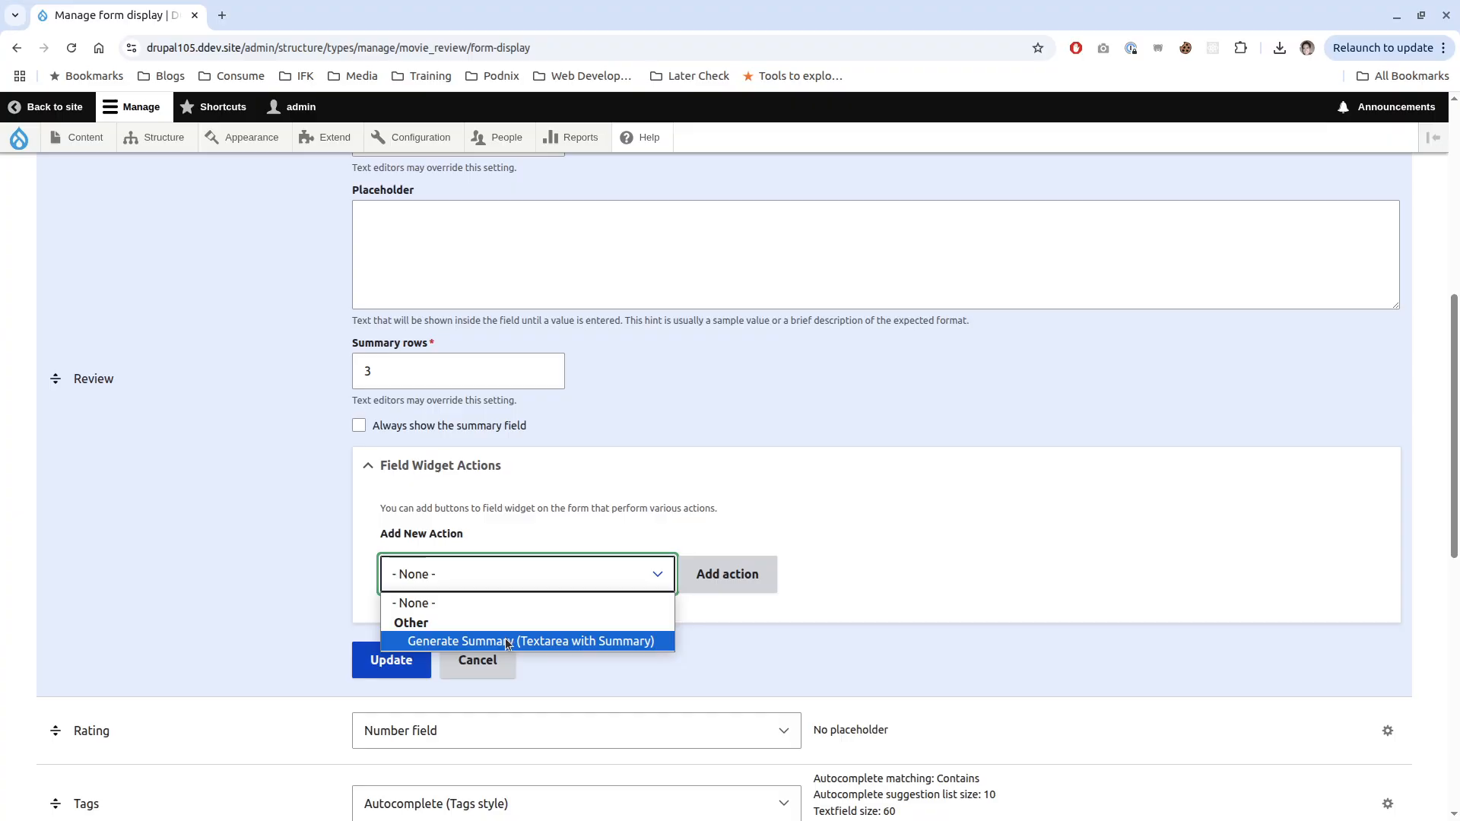
pyautogui.click(532, 641)
pyautogui.click(764, 571)
# - Enable automators for the Review widget's summary action and label its button "Summarize"
pyautogui.click(432, 592)
pyautogui.click(472, 638)
pyautogui.write('Summarize')
# - Choose Review Default as the automator for the summary suggestions and update the Review widget's settings
pyautogui.click(498, 692)
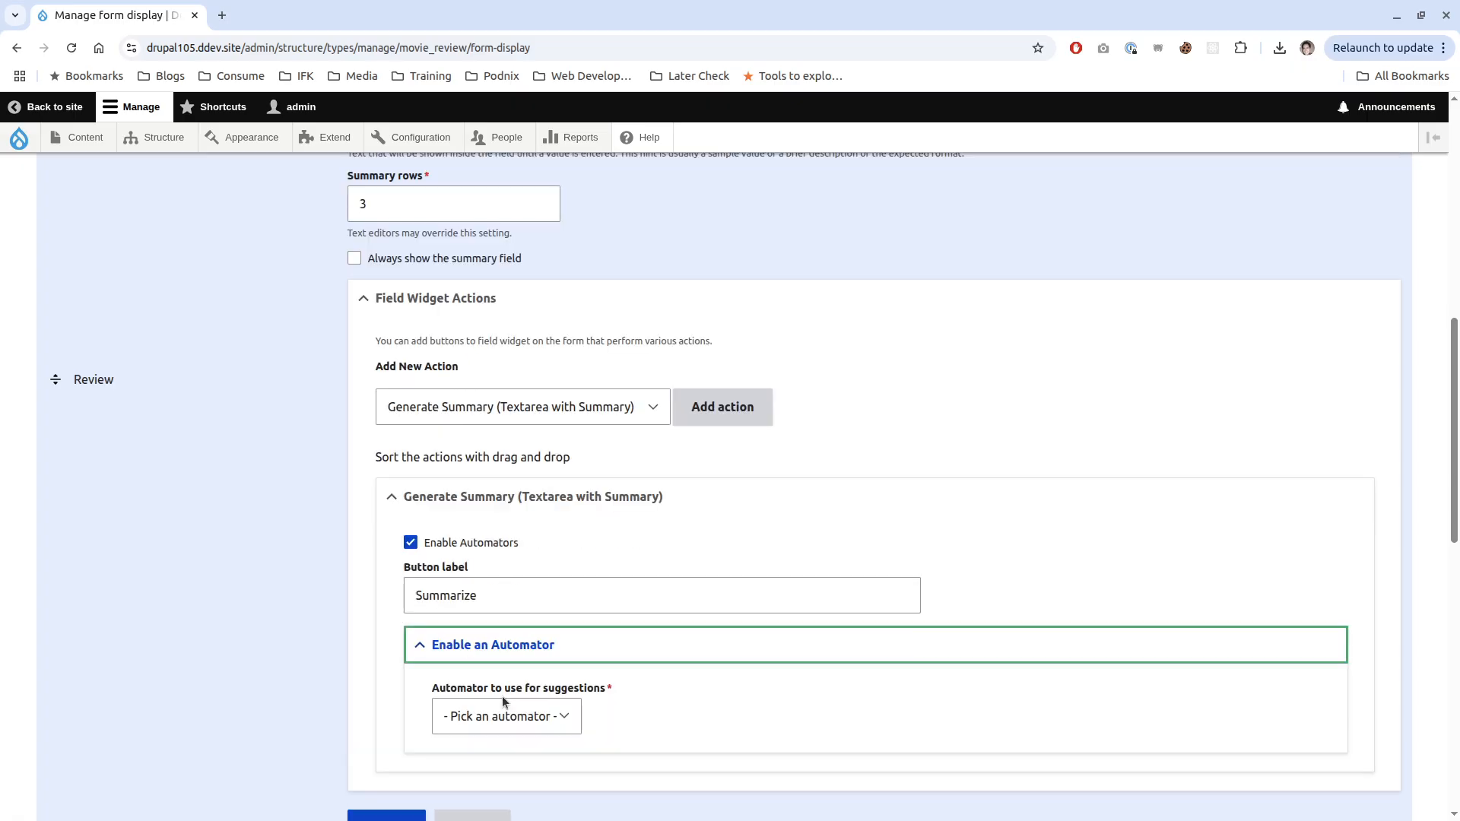
pyautogui.scroll(-1, 506, 684)
pyautogui.click(515, 664)
pyautogui.click(502, 708)
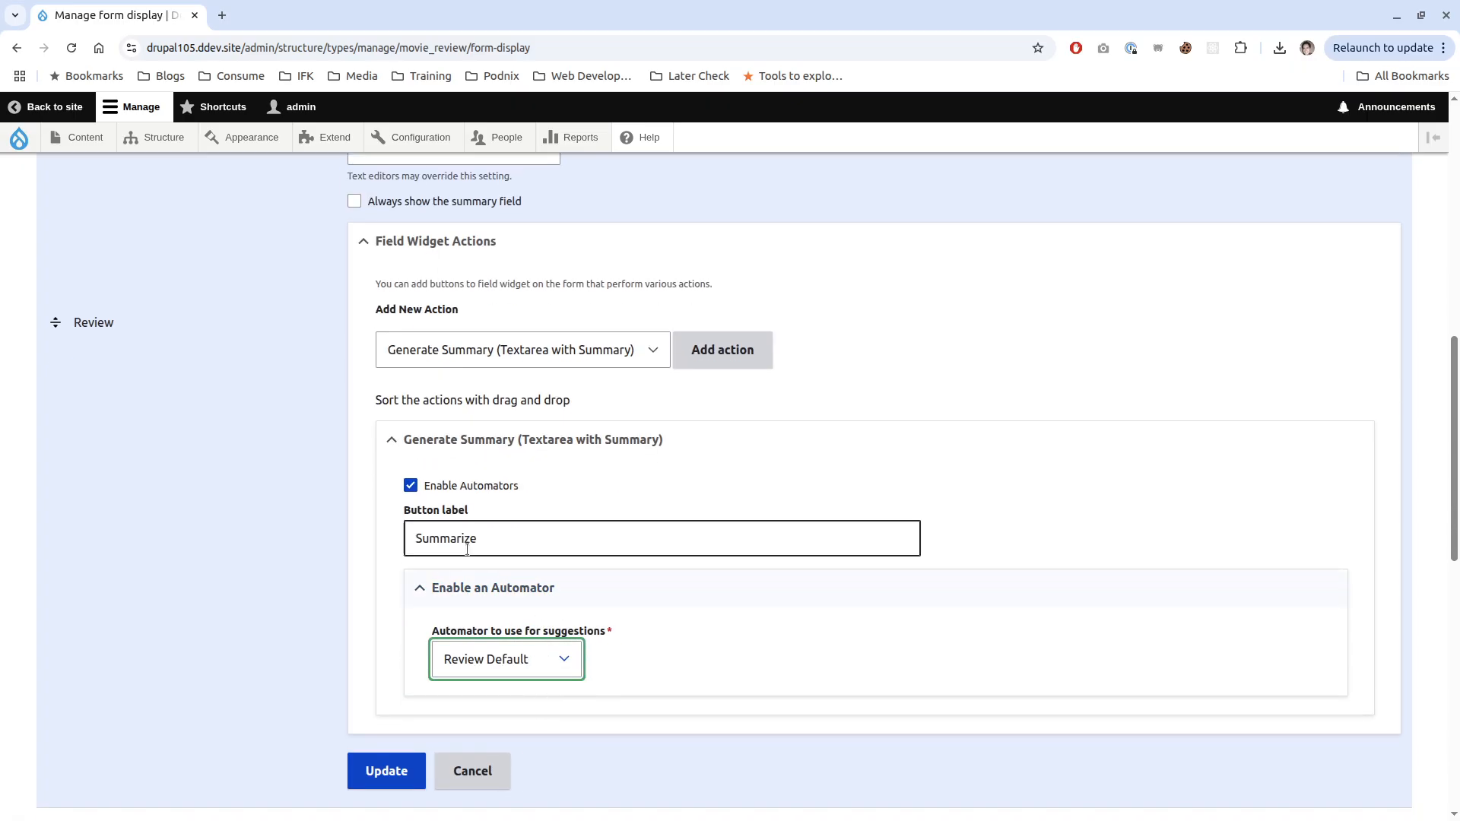
pyautogui.scroll(-2, 342, 723)
pyautogui.click(398, 655)
# - Add an LLM Number Generator action to the Rating widget's Field Widget Actions
pyautogui.scroll(12, 390, 583)
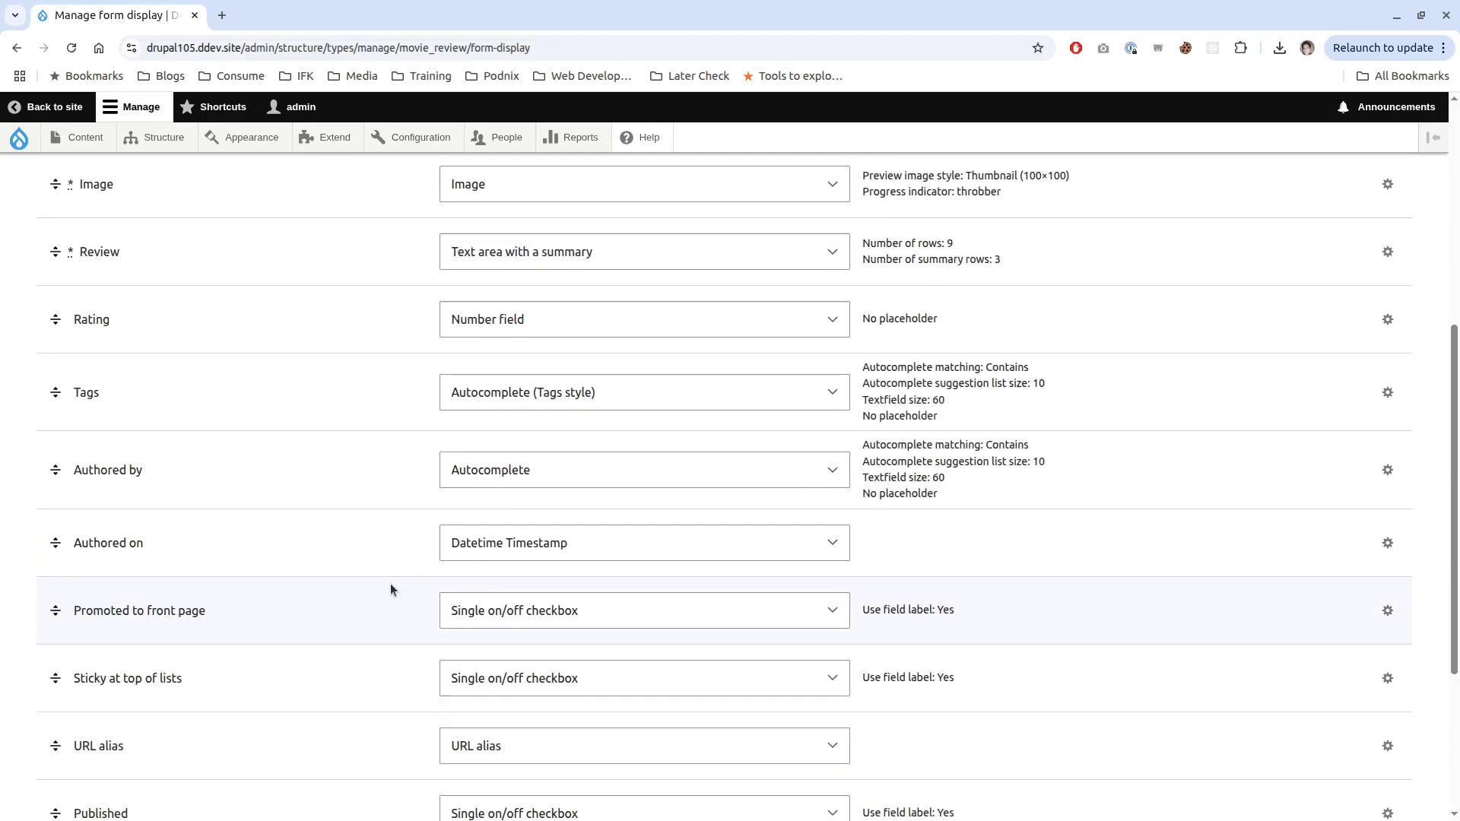
pyautogui.scroll(-4, 504, 563)
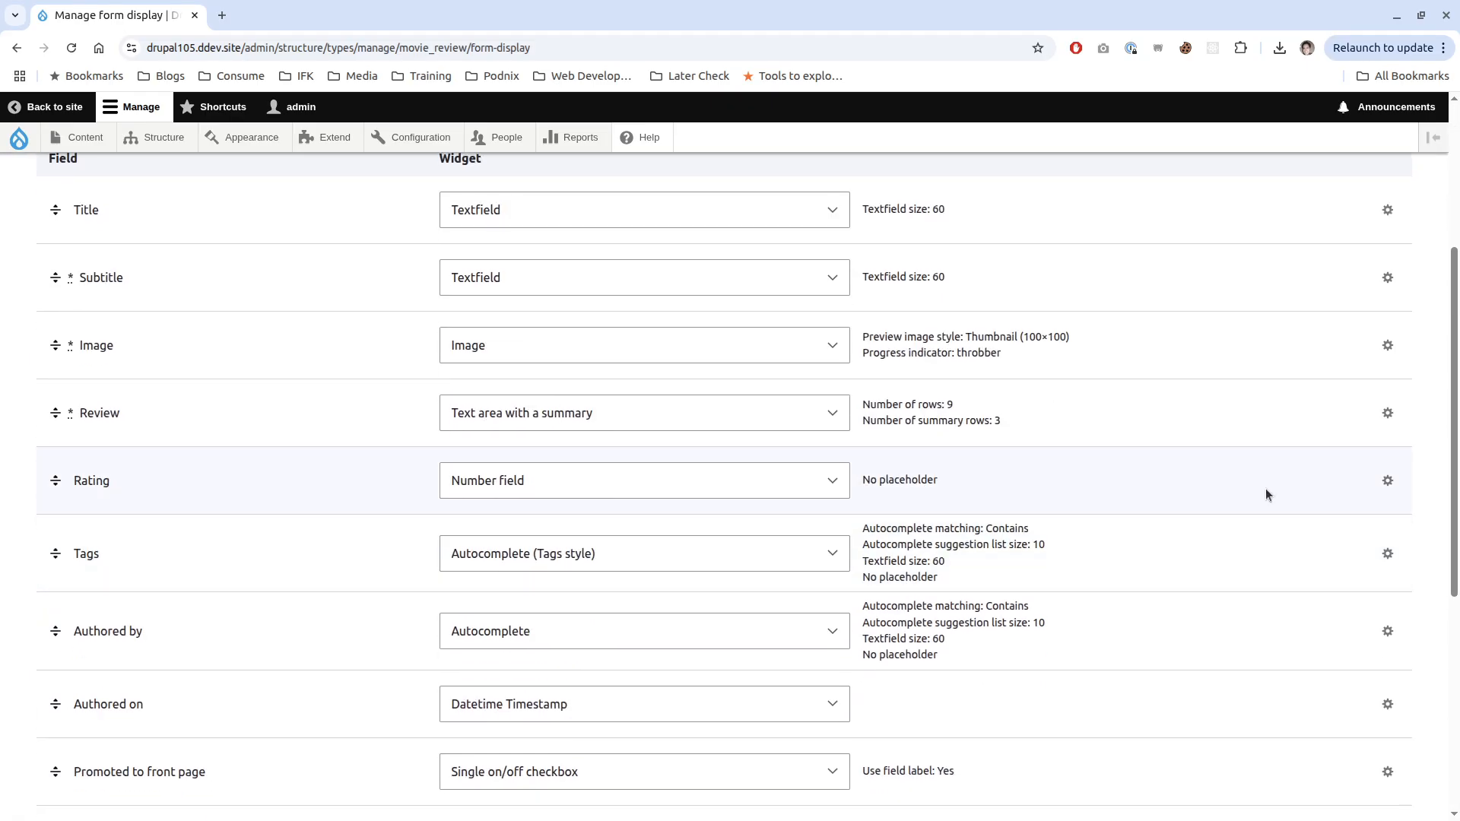
pyautogui.click(1385, 481)
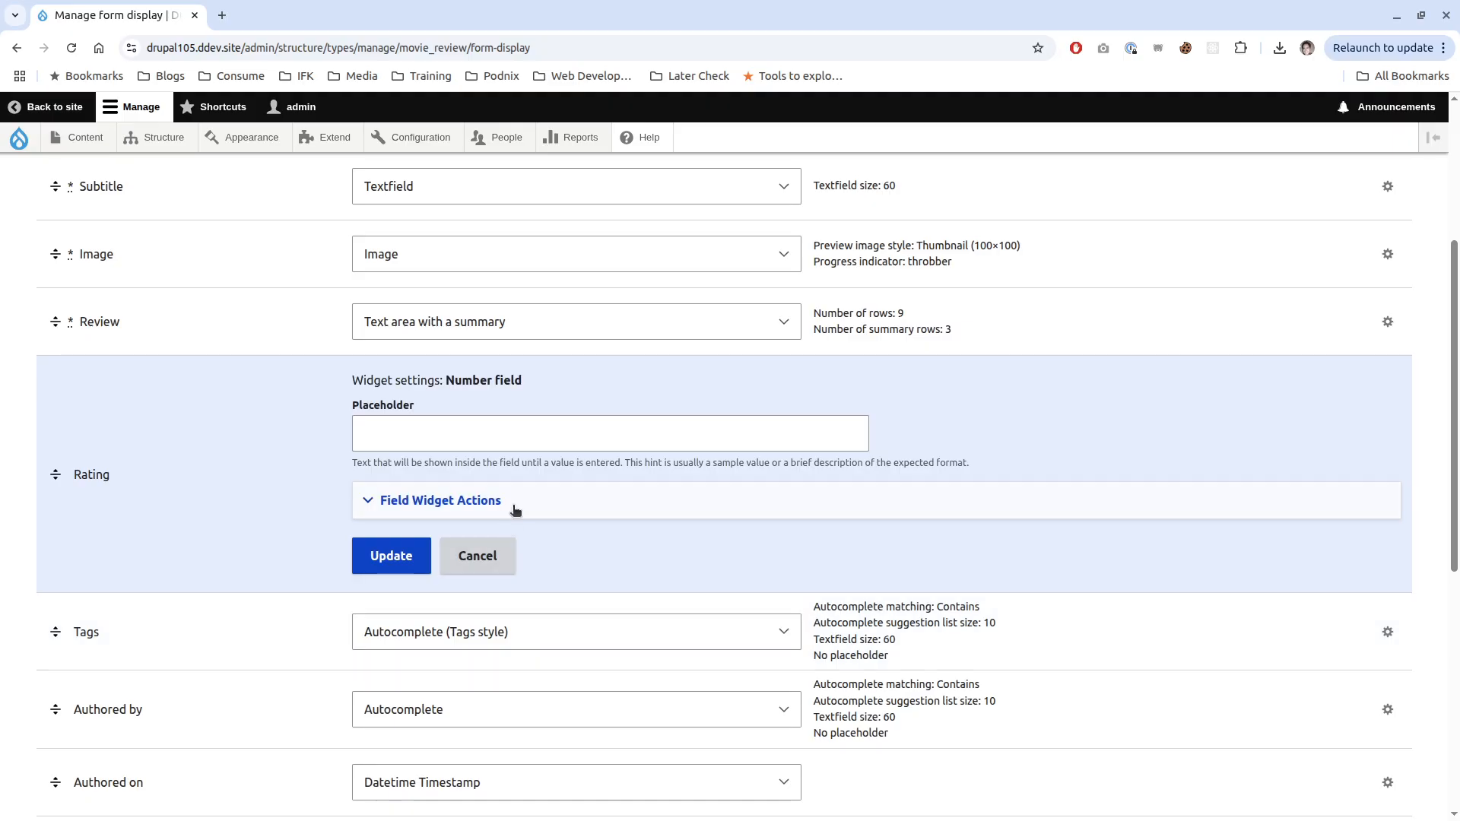
pyautogui.click(471, 501)
pyautogui.click(456, 611)
pyautogui.click(450, 670)
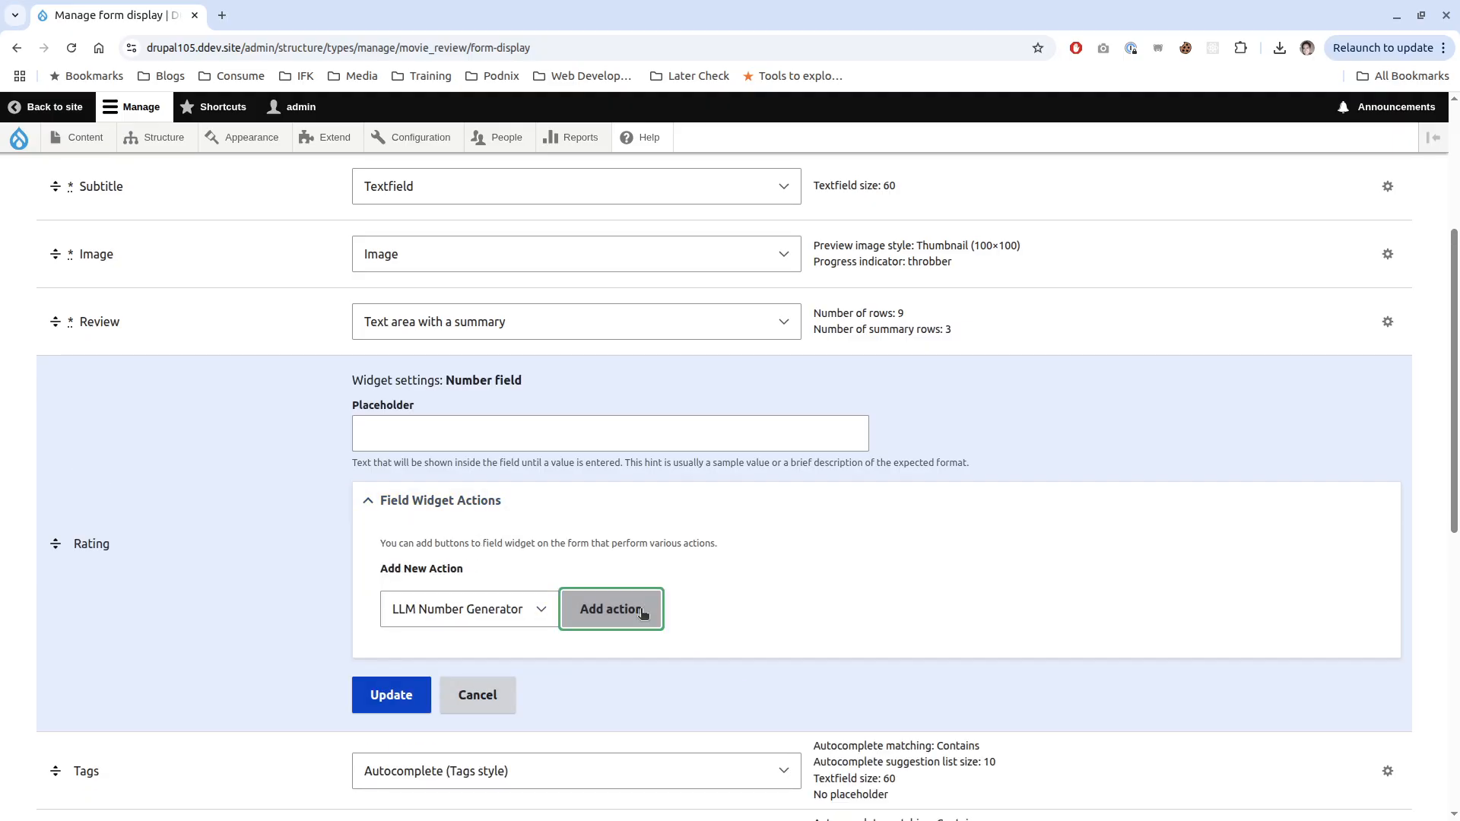
pyautogui.click(608, 609)
# - Enable automators for the Rating widget's number generator action and label its button "Guess a Rating"
pyautogui.click(410, 745)
pyautogui.scroll(-4, 471, 708)
pyautogui.click(539, 643)
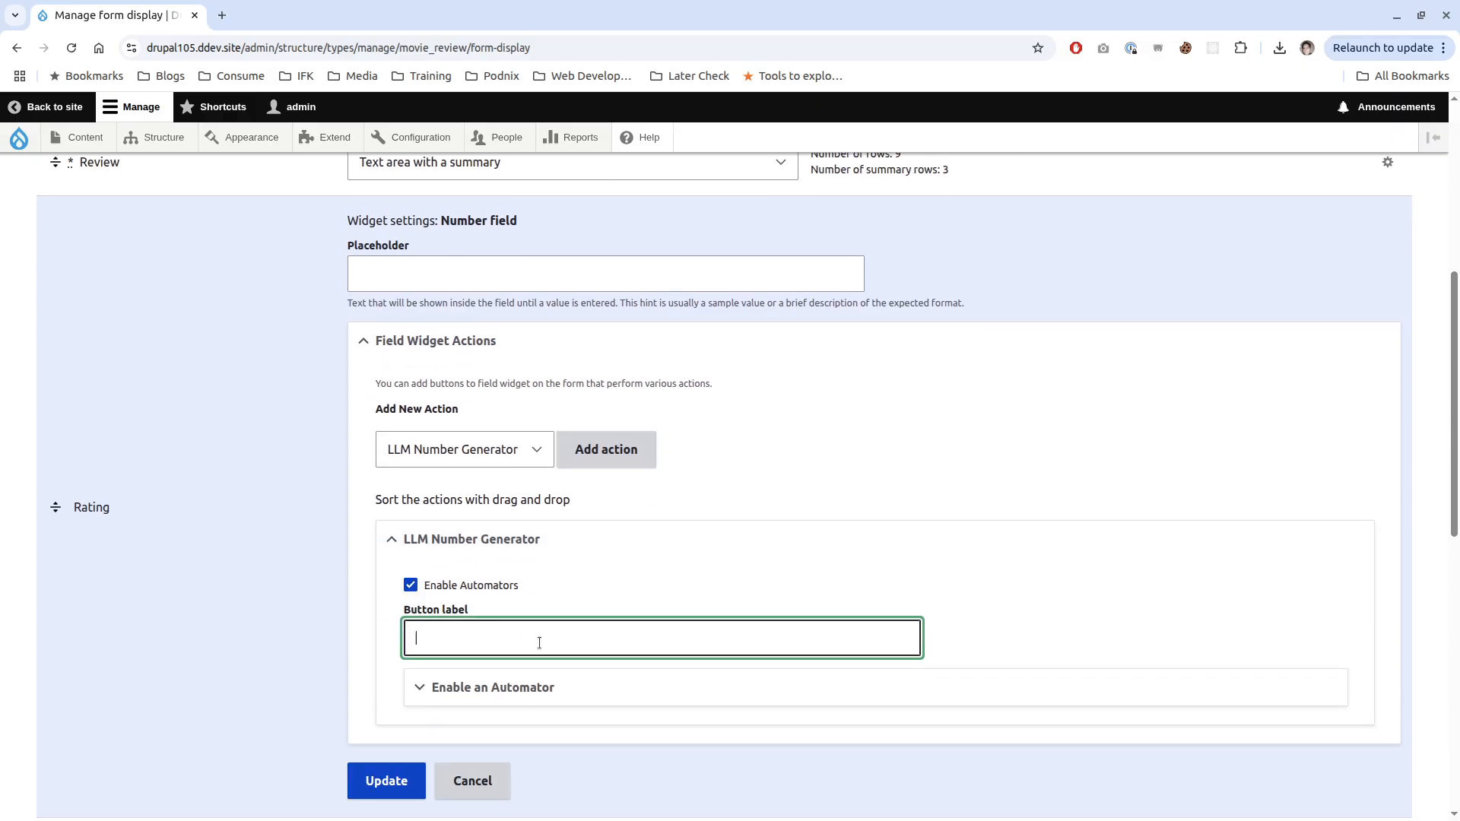
pyautogui.write('Guess a Rating')
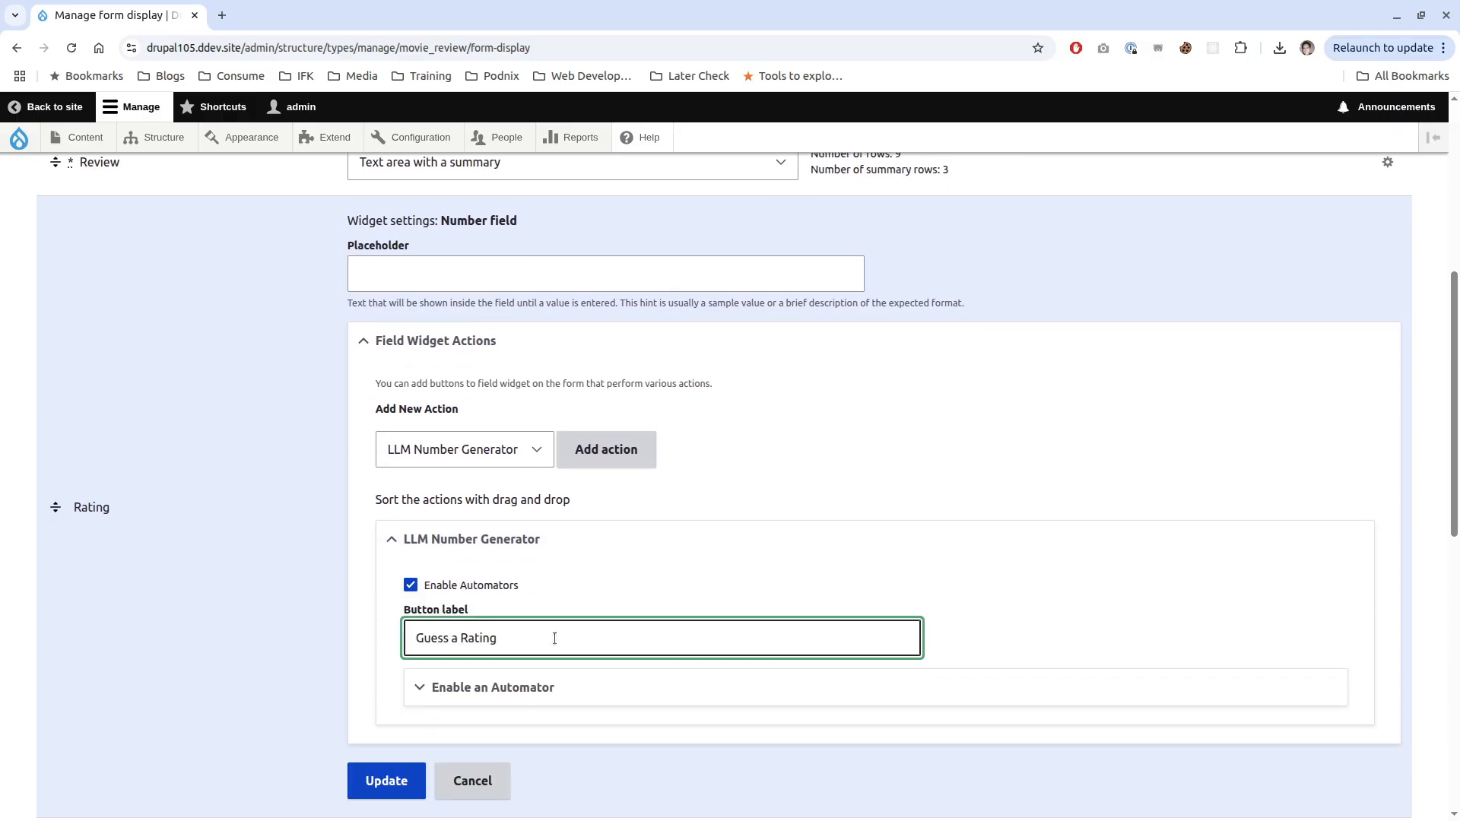
# - Choose the automator to use for the rating suggestions and update the Rating widget's settings
pyautogui.click(581, 687)
pyautogui.scroll(-2, 578, 687)
pyautogui.click(487, 672)
pyautogui.click(497, 715)
pyautogui.click(384, 779)
pyautogui.scroll(4, 437, 476)
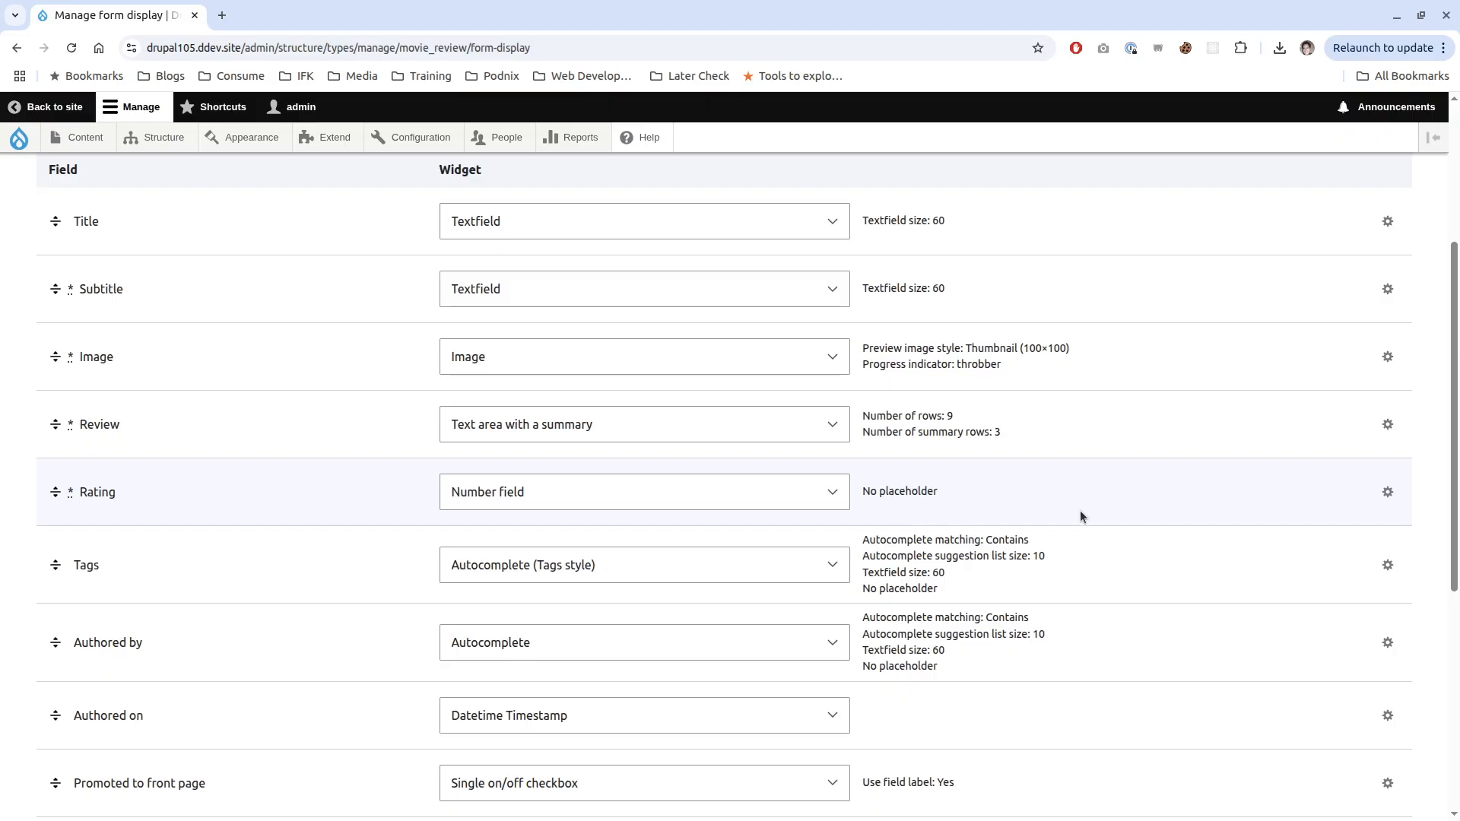
# - Add an Automator Taxonomy action to the Tags widget's Field Widget Actions
pyautogui.click(1386, 567)
pyautogui.scroll(-3, 505, 541)
pyautogui.click(498, 539)
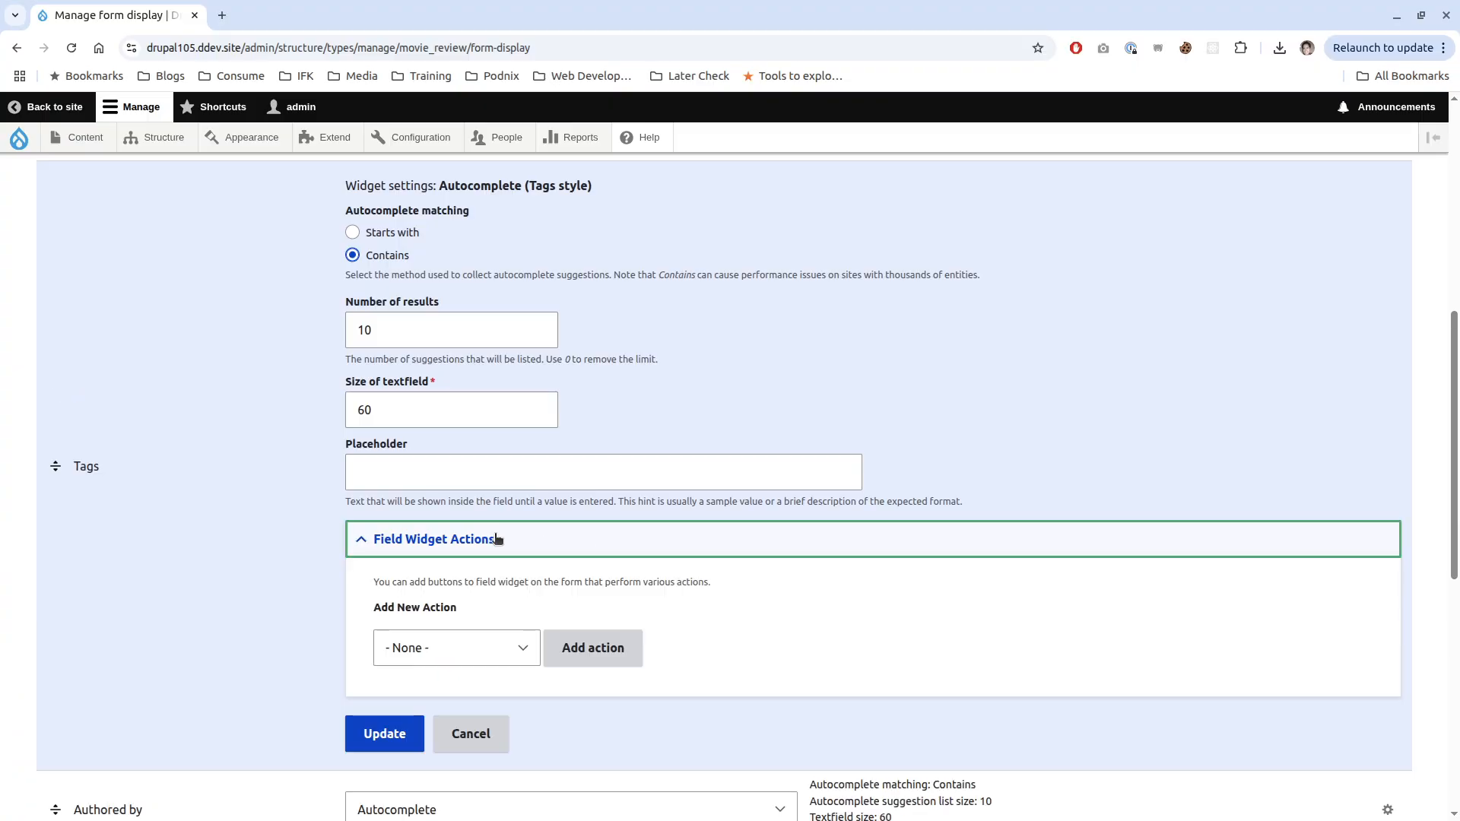
pyautogui.click(396, 648)
pyautogui.click(413, 713)
pyautogui.click(599, 649)
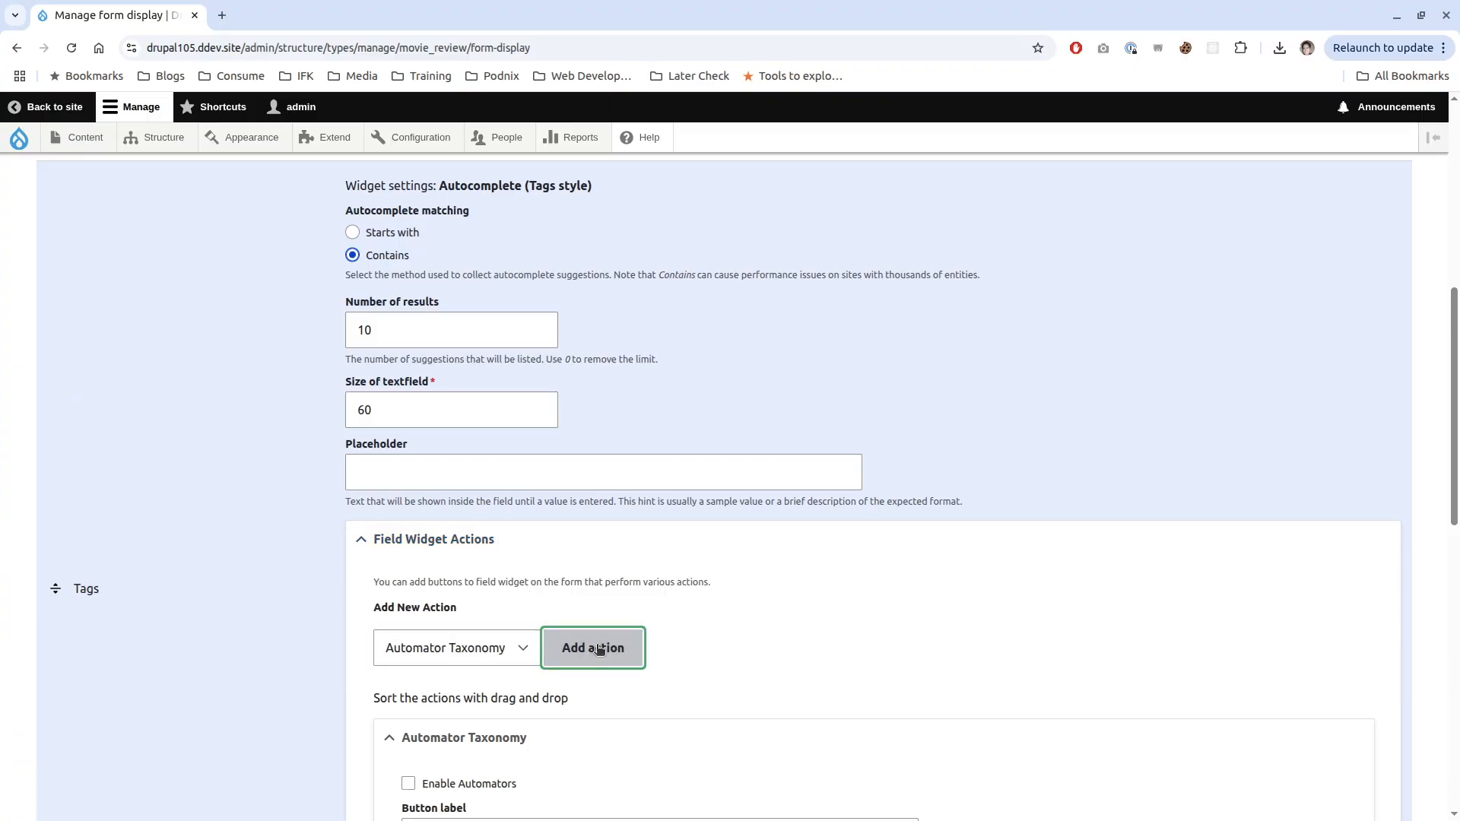
# - Enable automators for the Tags widget's taxonomy action and label its button "Generate/Pick Tags"
pyautogui.scroll(-3, 533, 623)
pyautogui.click(455, 651)
pyautogui.scroll(-4, 454, 626)
pyautogui.click(569, 509)
pyautogui.write('Gener')
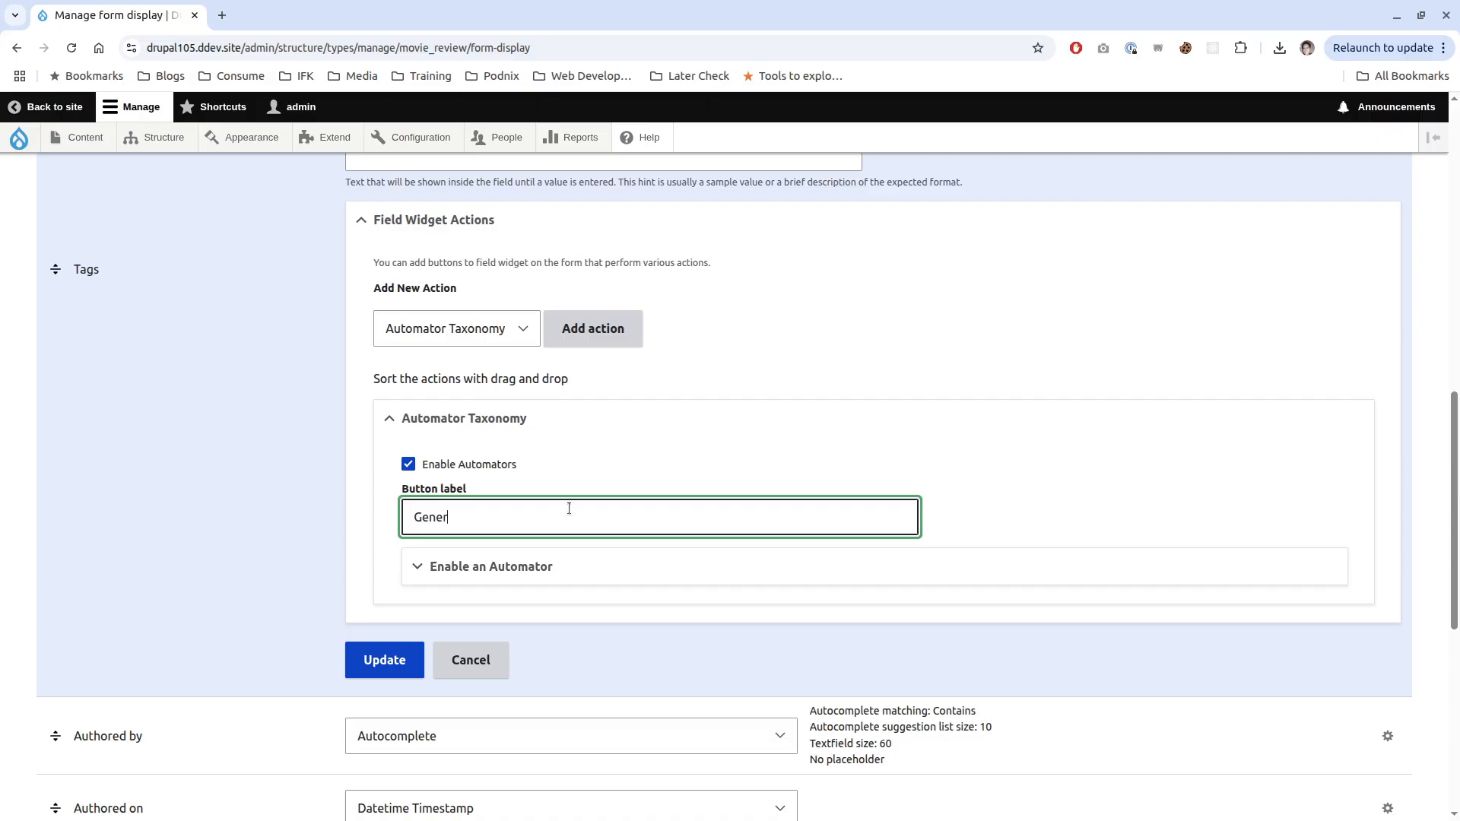
pyautogui.write('ate')
# - Apply Tags Default as the automator for the Tags widget's suggestions and save the form display
pyautogui.click(545, 567)
pyautogui.scroll(-2, 545, 563)
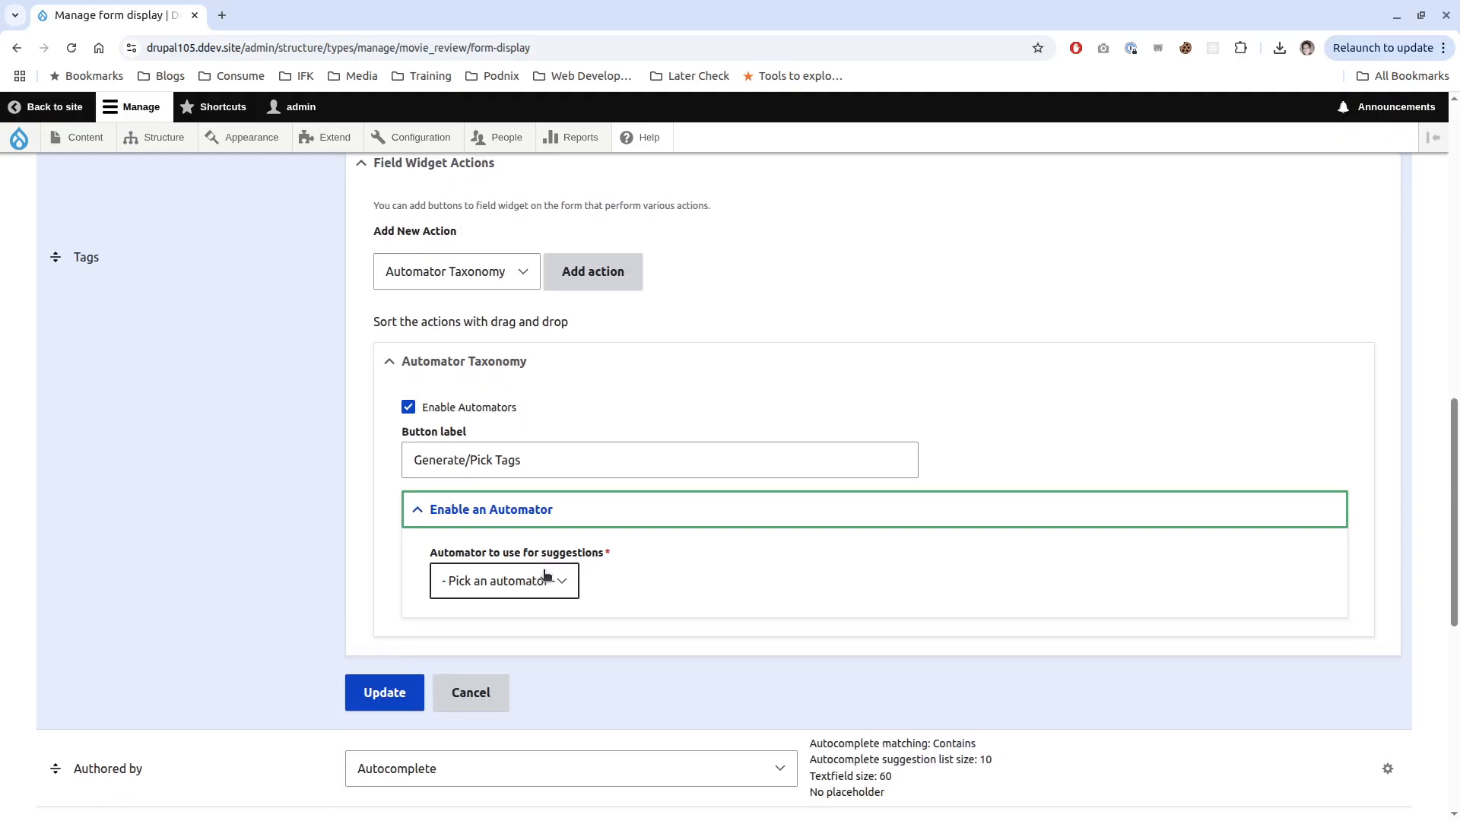
pyautogui.click(541, 500)
pyautogui.click(526, 539)
pyautogui.click(384, 603)
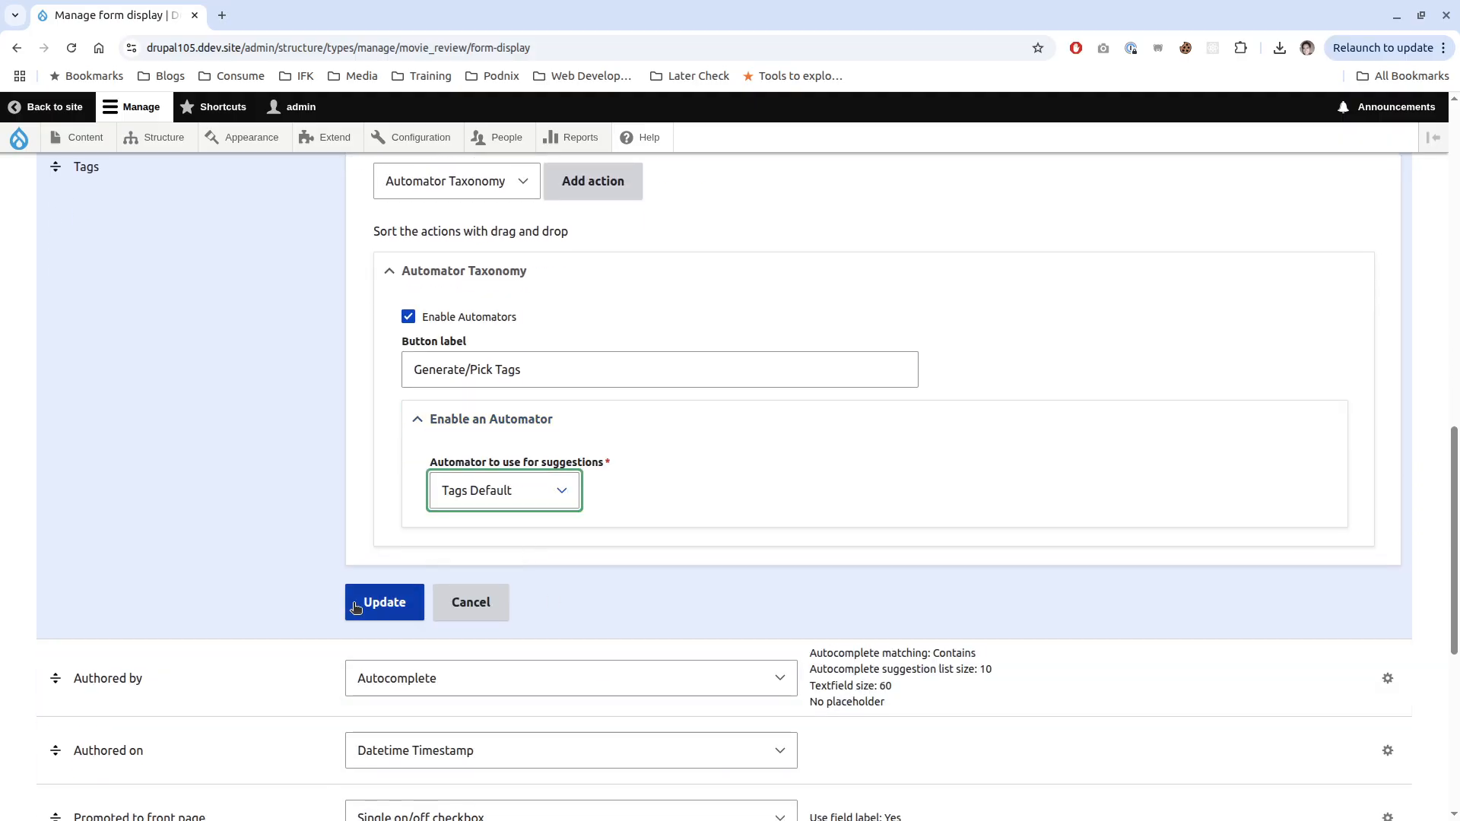
pyautogui.click(69, 729)
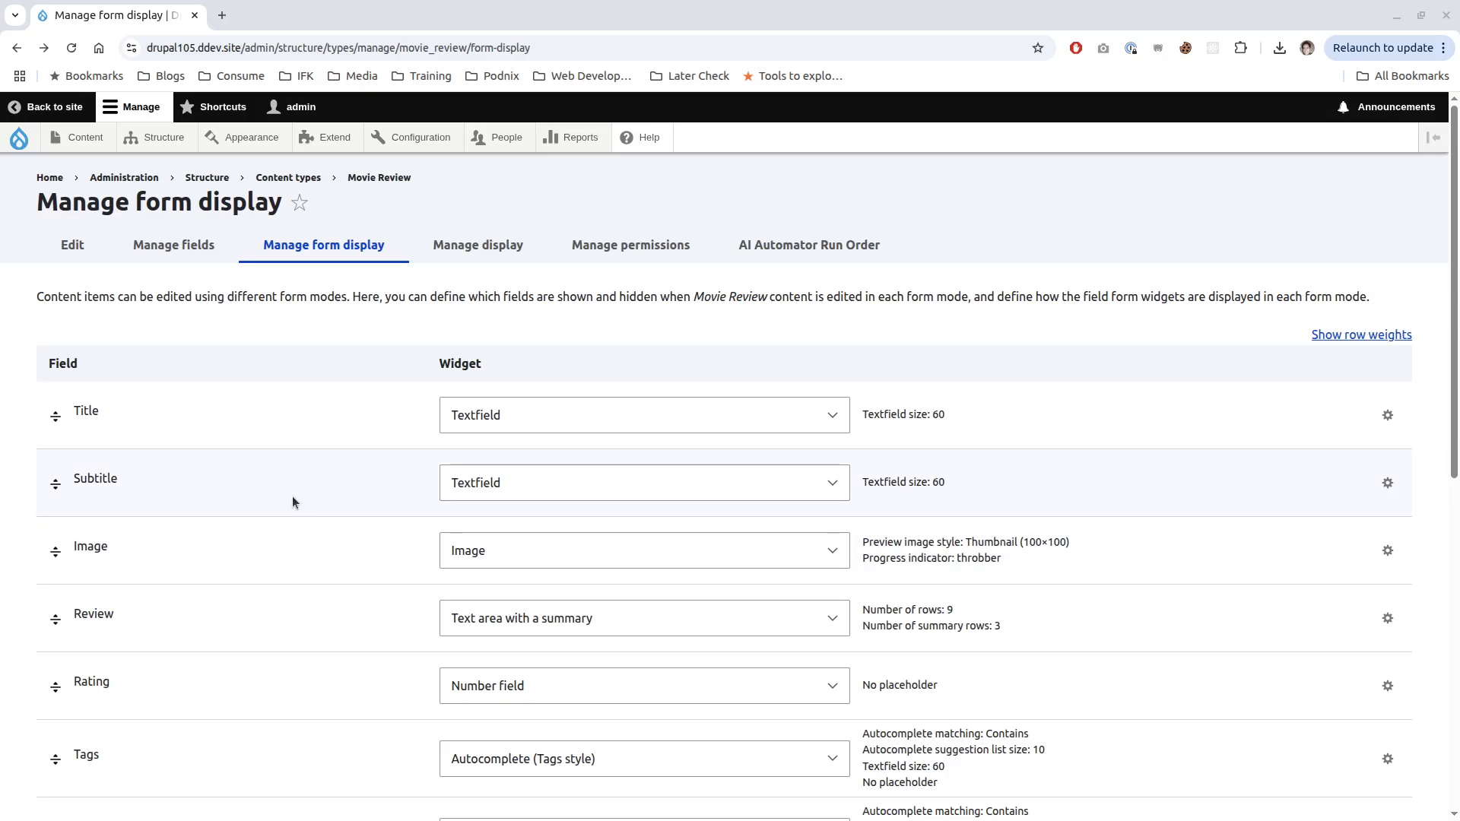
# - Delete the Rating field from the Movie Review content type
pyautogui.click(169, 244)
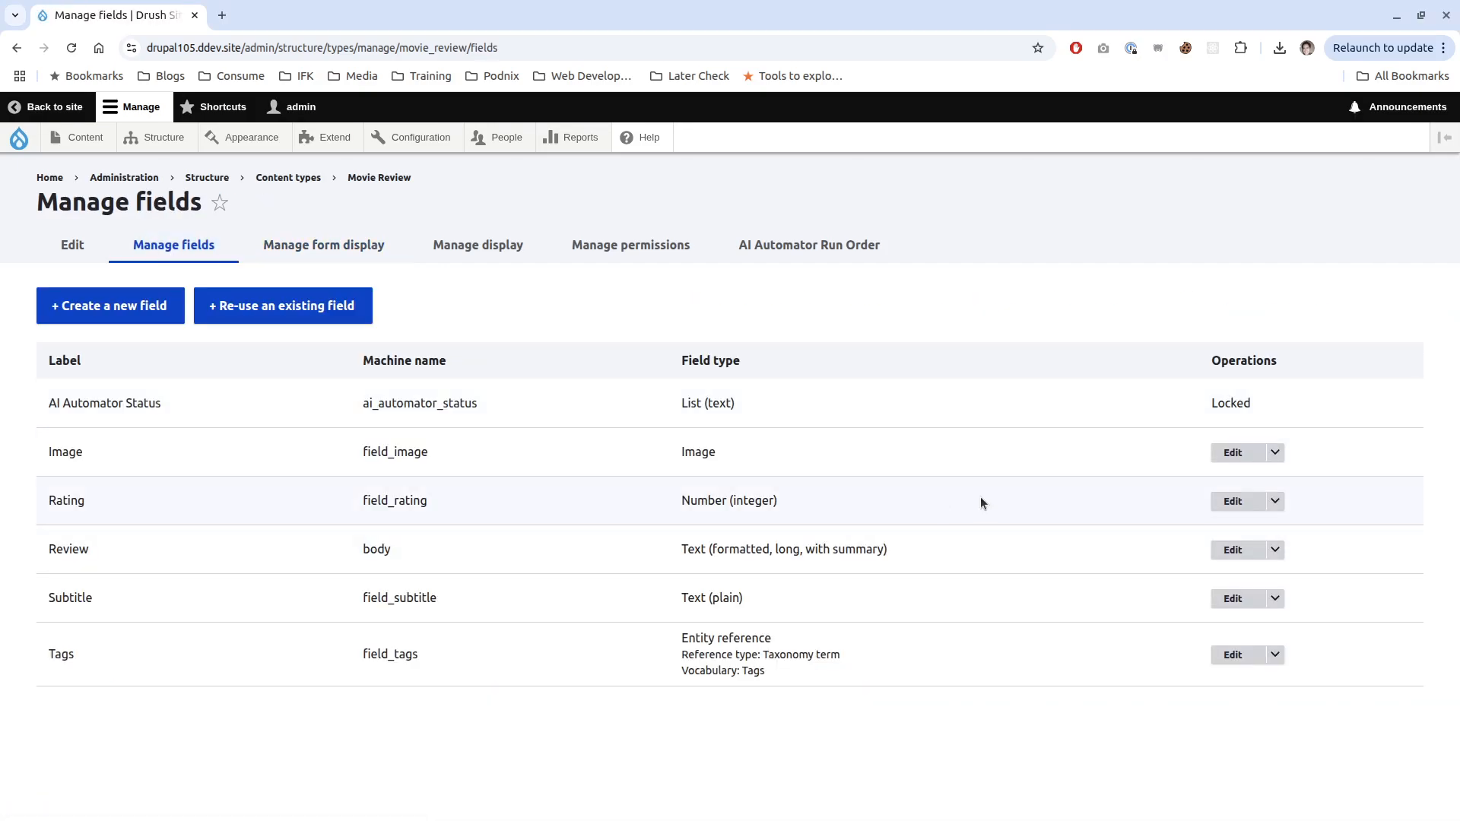
pyautogui.click(1274, 500)
pyautogui.click(1262, 518)
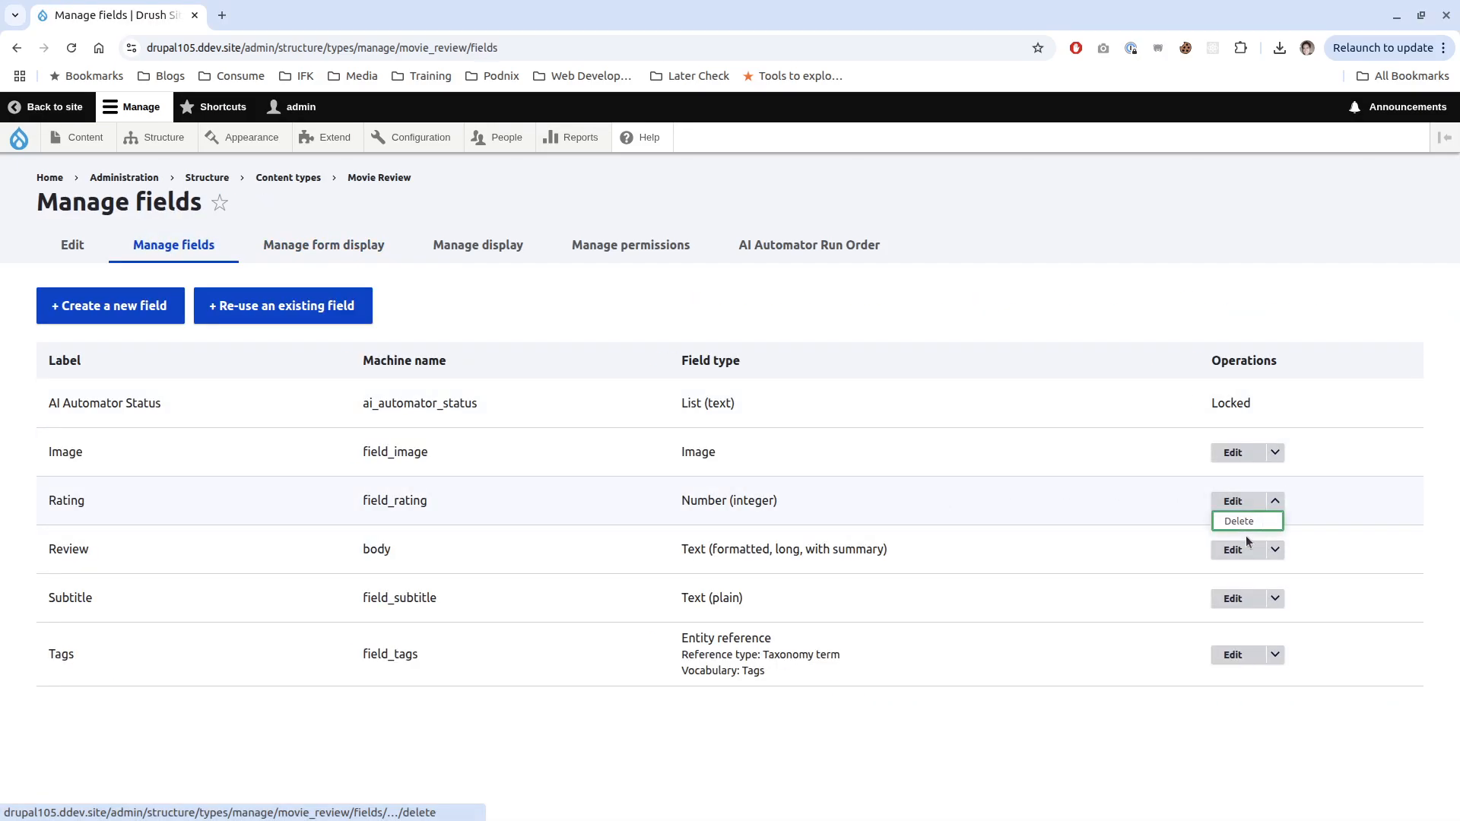
pyautogui.click(936, 709)
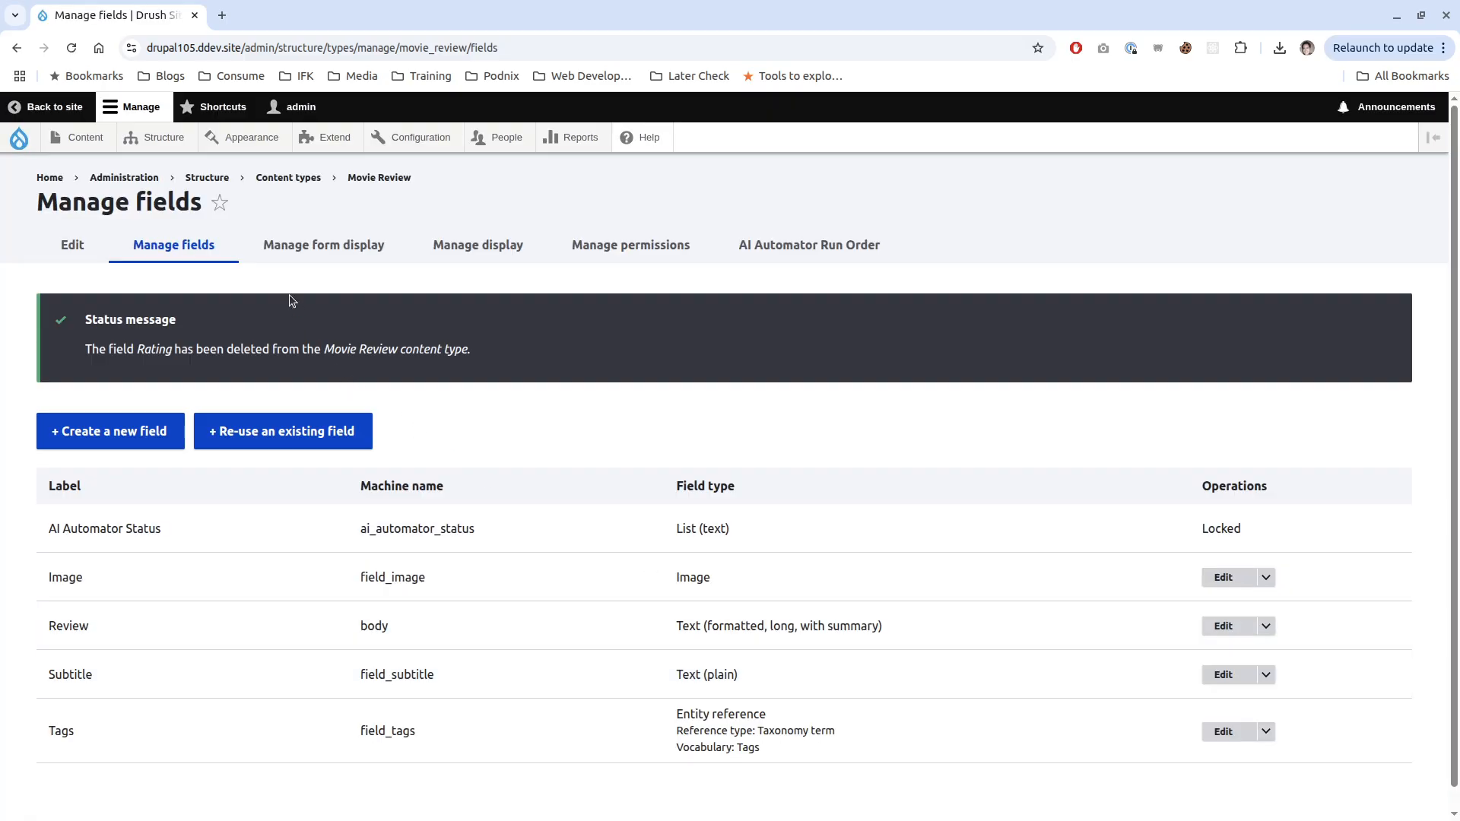
# - Open the Superman movie review from the content list for editing and look over its form's automator buttons
pyautogui.click(84, 152)
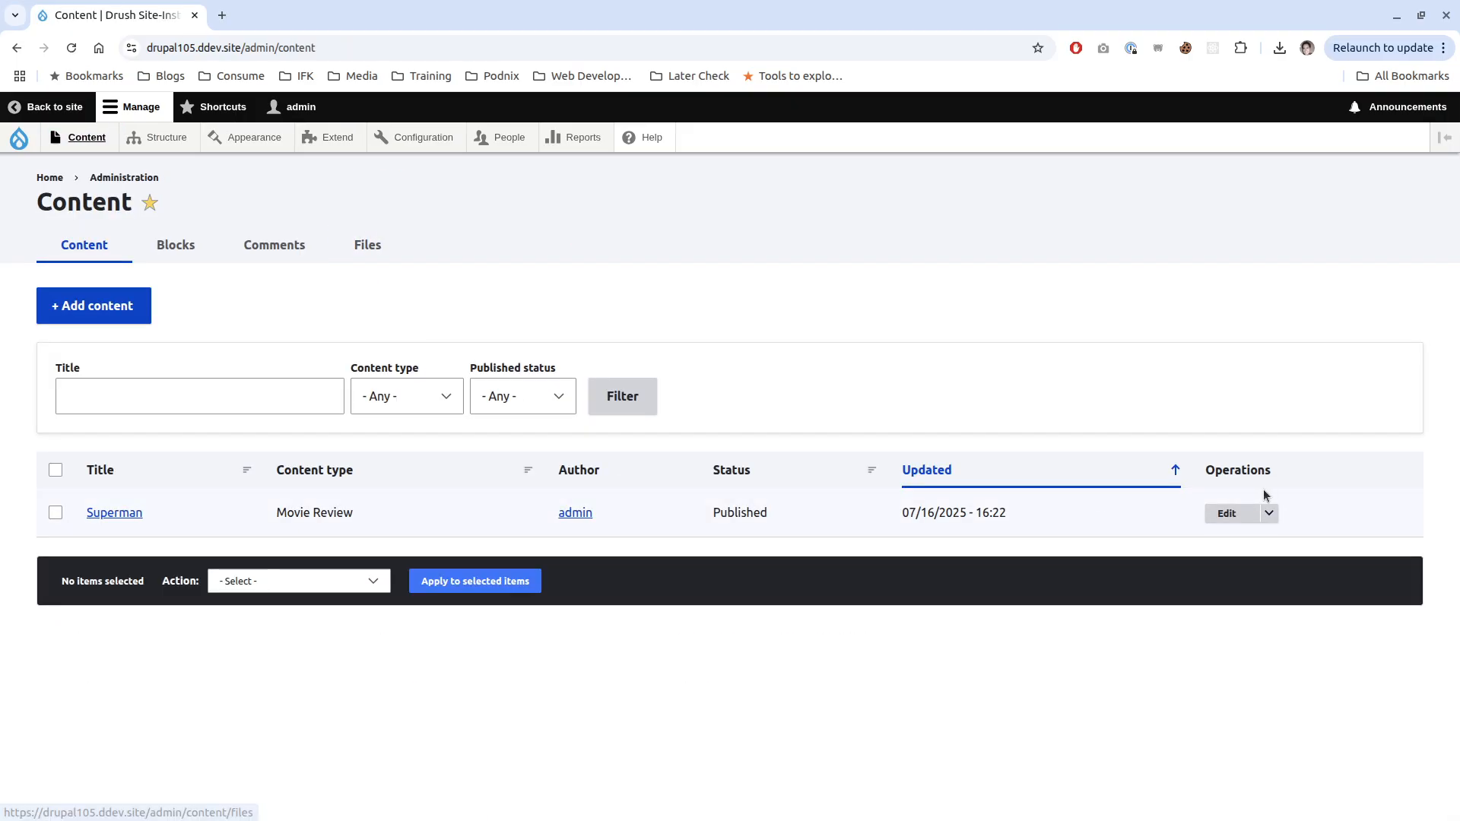
pyautogui.click(1226, 514)
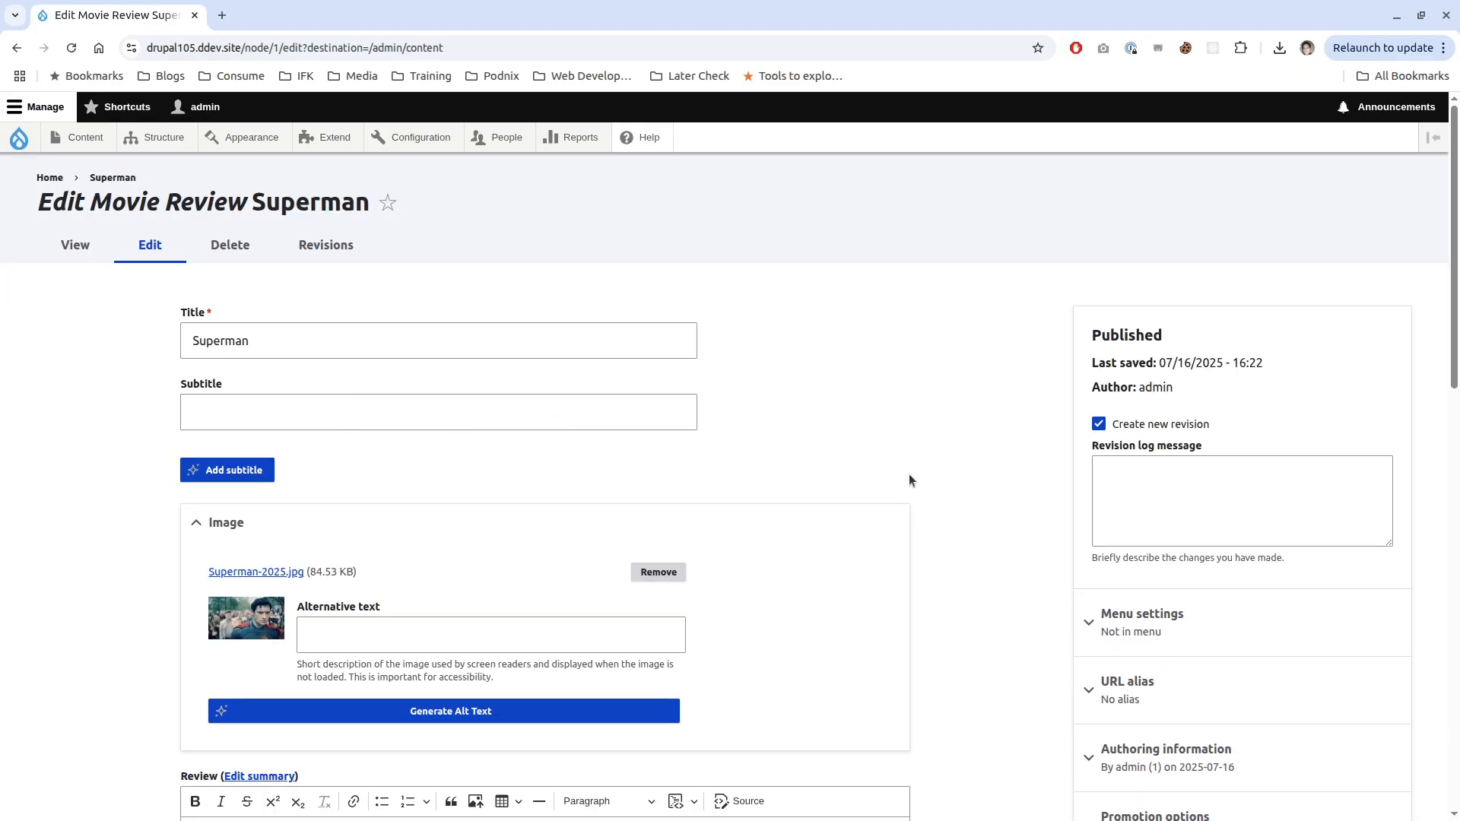
pyautogui.scroll(-4, 909, 480)
pyautogui.scroll(4, 909, 481)
pyautogui.scroll(-15, 1020, 436)
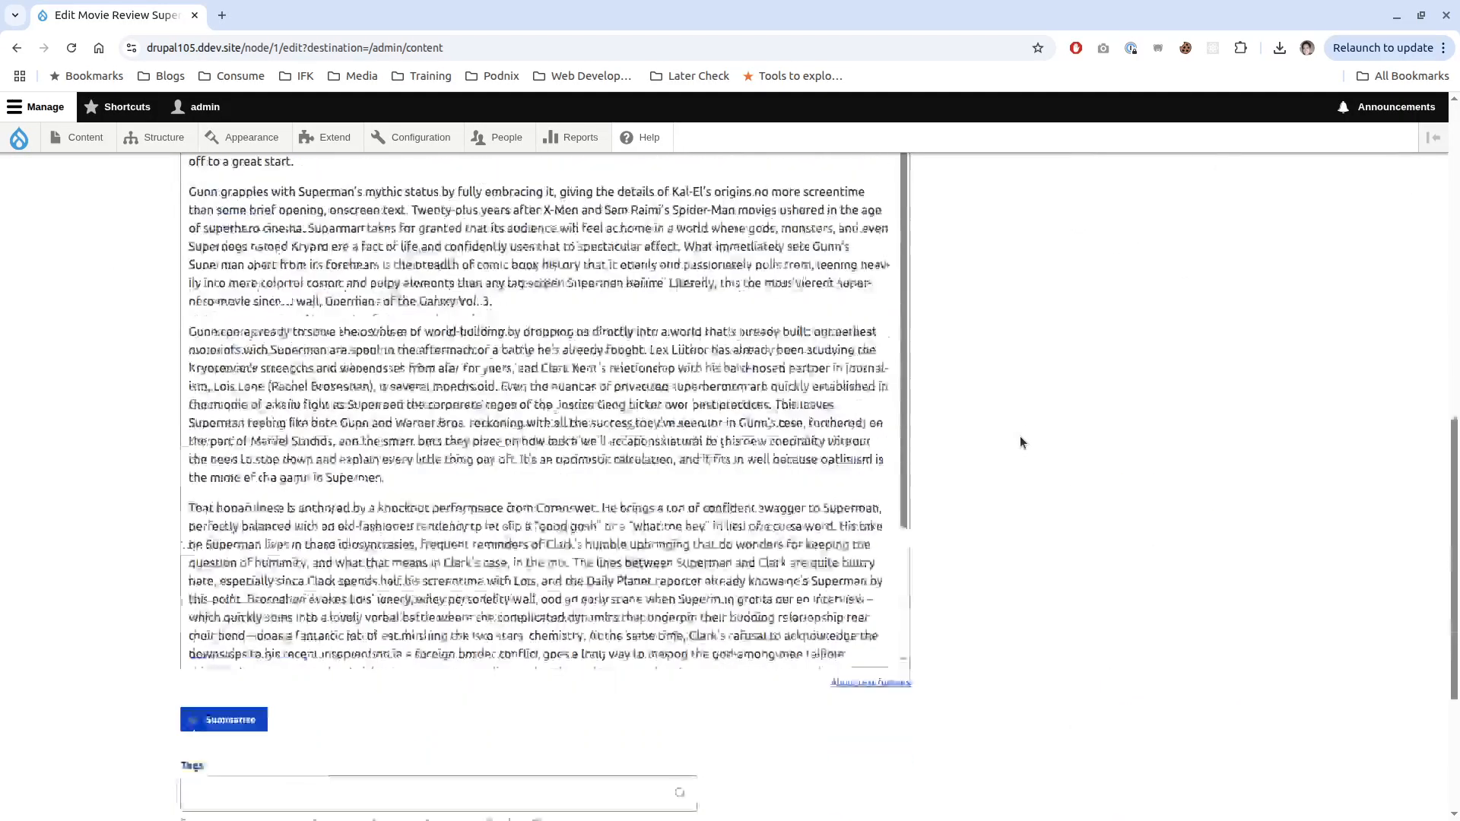
pyautogui.scroll(15, 1020, 441)
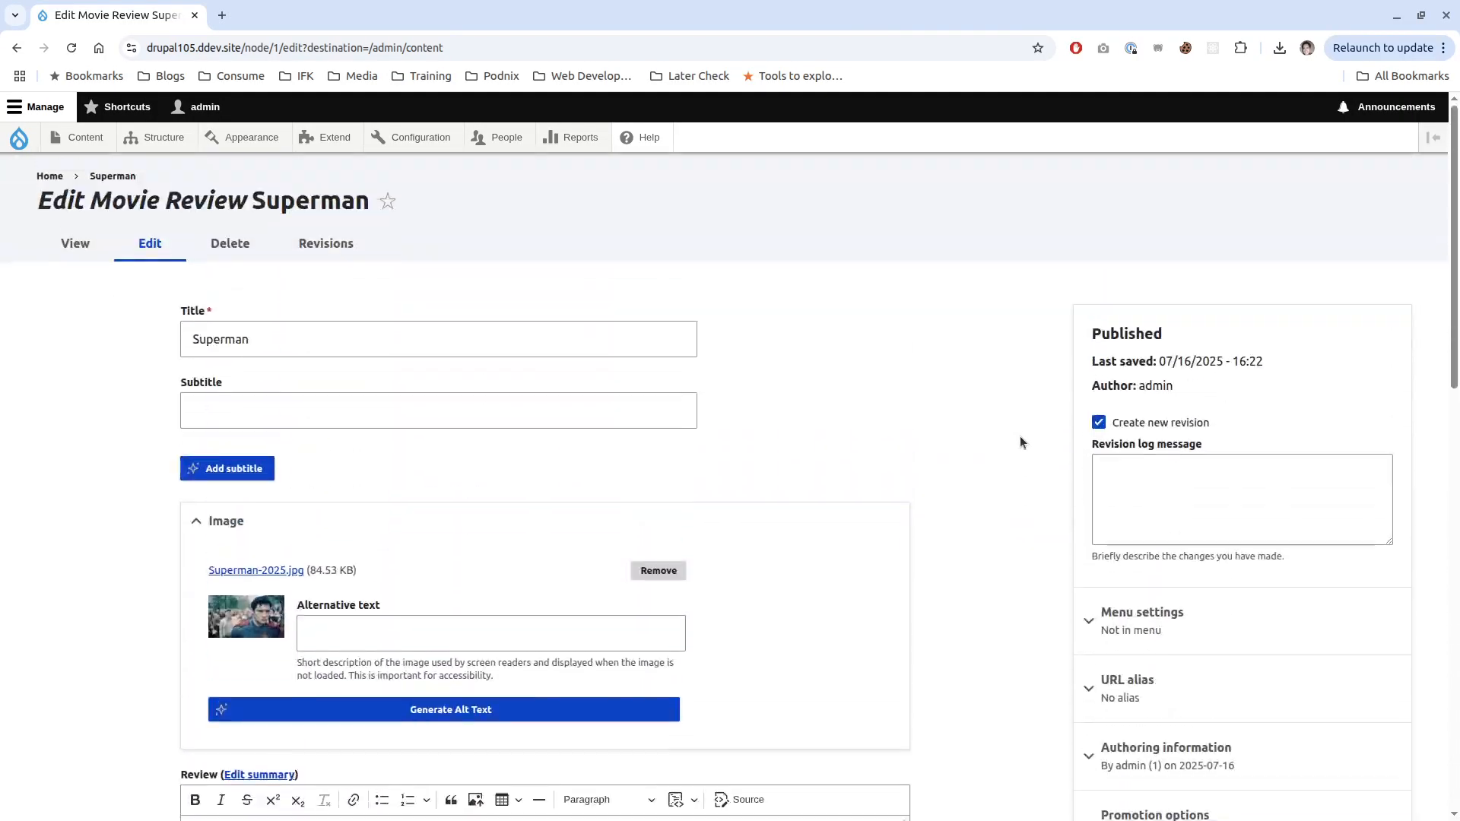
# - Generate the Superman review's subtitle with the Add subtitle action and read through the text
pyautogui.click(252, 467)
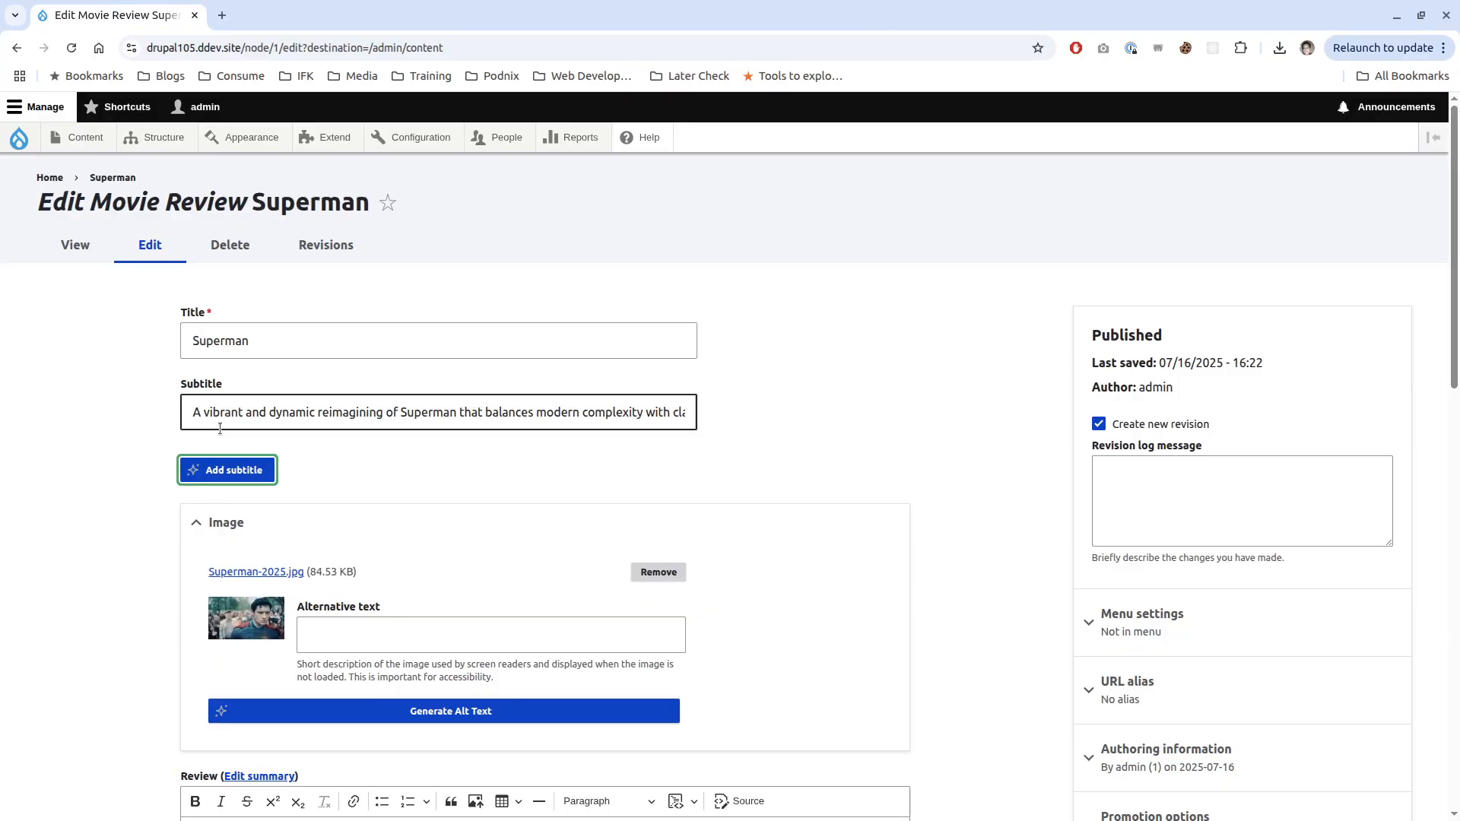
pyautogui.moveTo(316, 408); pyautogui.dragTo(674, 417)
pyautogui.click(673, 417)
# - Generate the Superman image's alternative text with the Generate Alt Text action
pyautogui.scroll(-3, 49, 599)
pyautogui.click(468, 598)
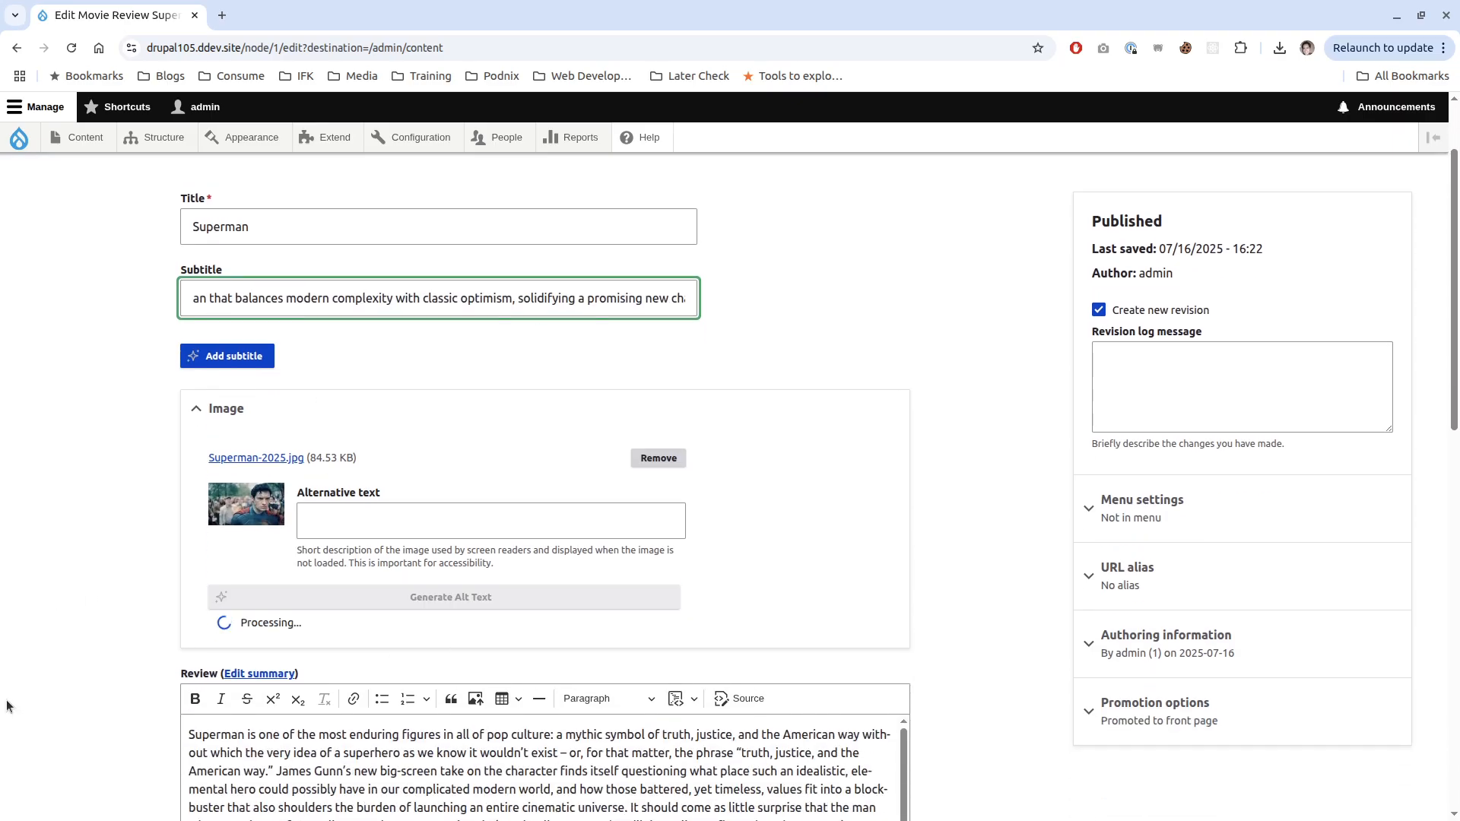
pyautogui.click(372, 520)
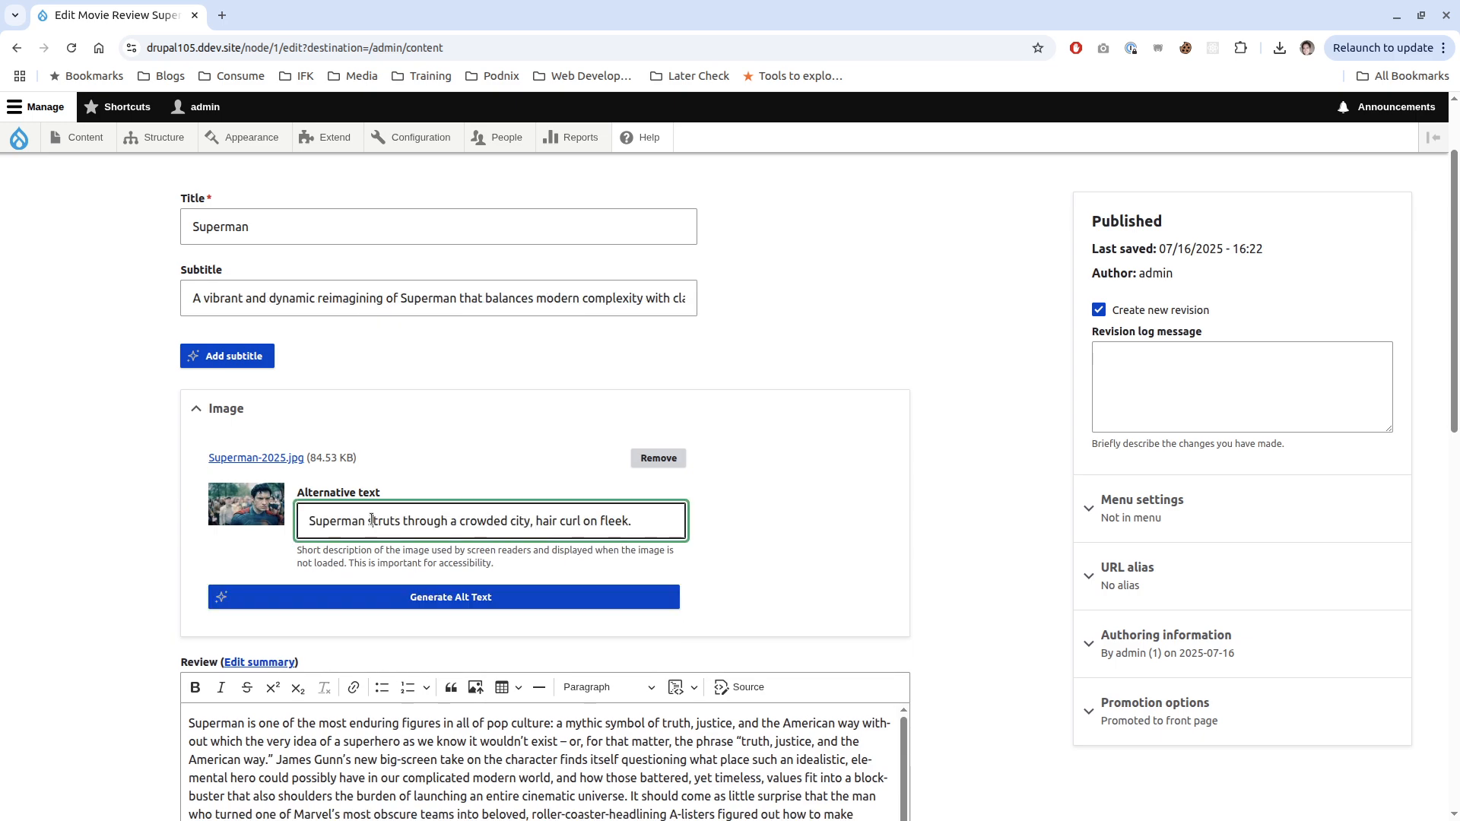
# - Look over the image's alternative text and the review body, and check the Review field's summary before generating one
pyautogui.scroll(-3, 1, 645)
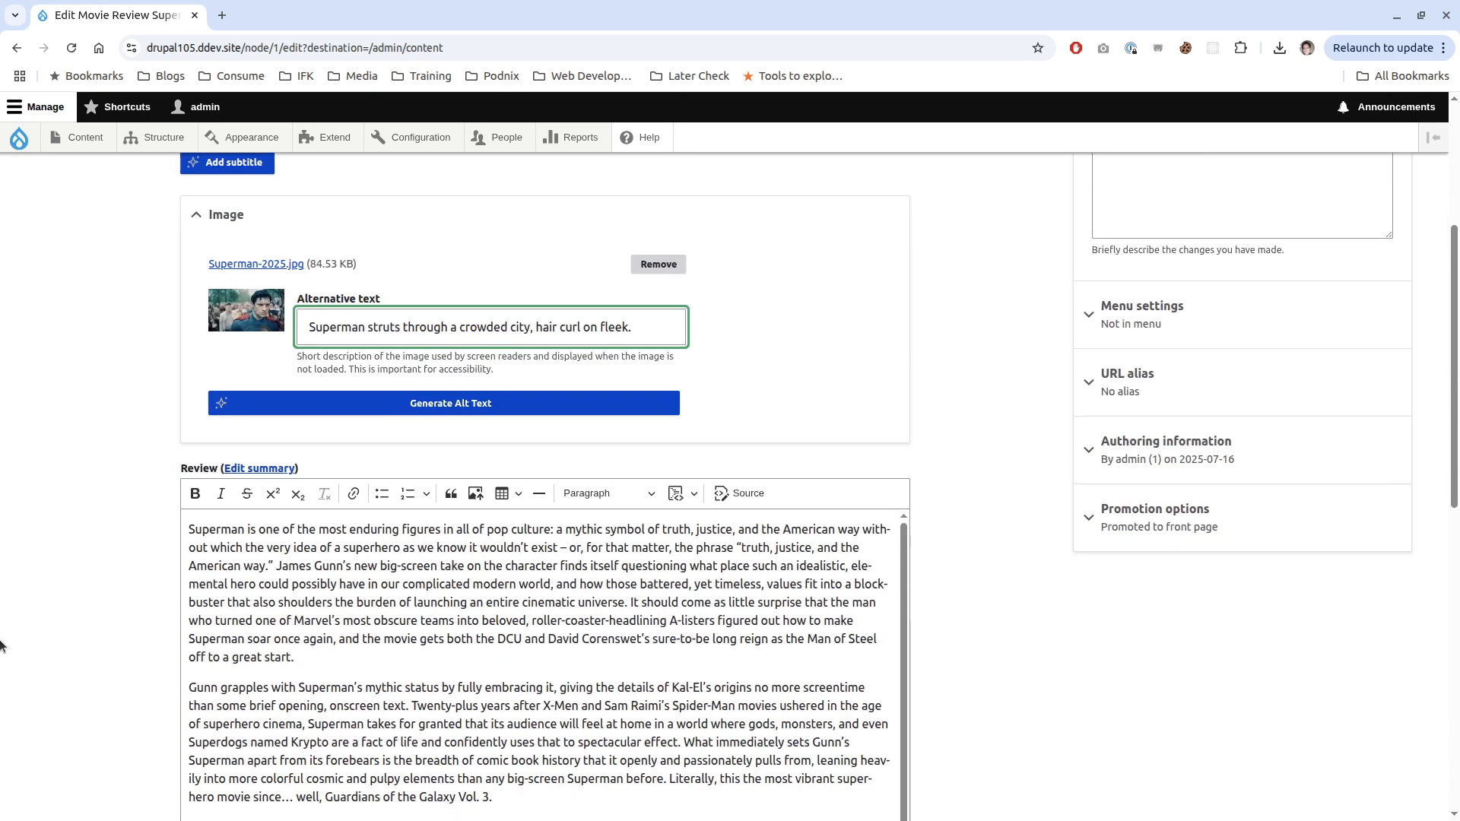
pyautogui.moveTo(580, 327); pyautogui.dragTo(529, 327)
pyautogui.click(529, 327)
pyautogui.scroll(-1, 39, 703)
pyautogui.scroll(-2, 38, 700)
pyautogui.scroll(3, 39, 700)
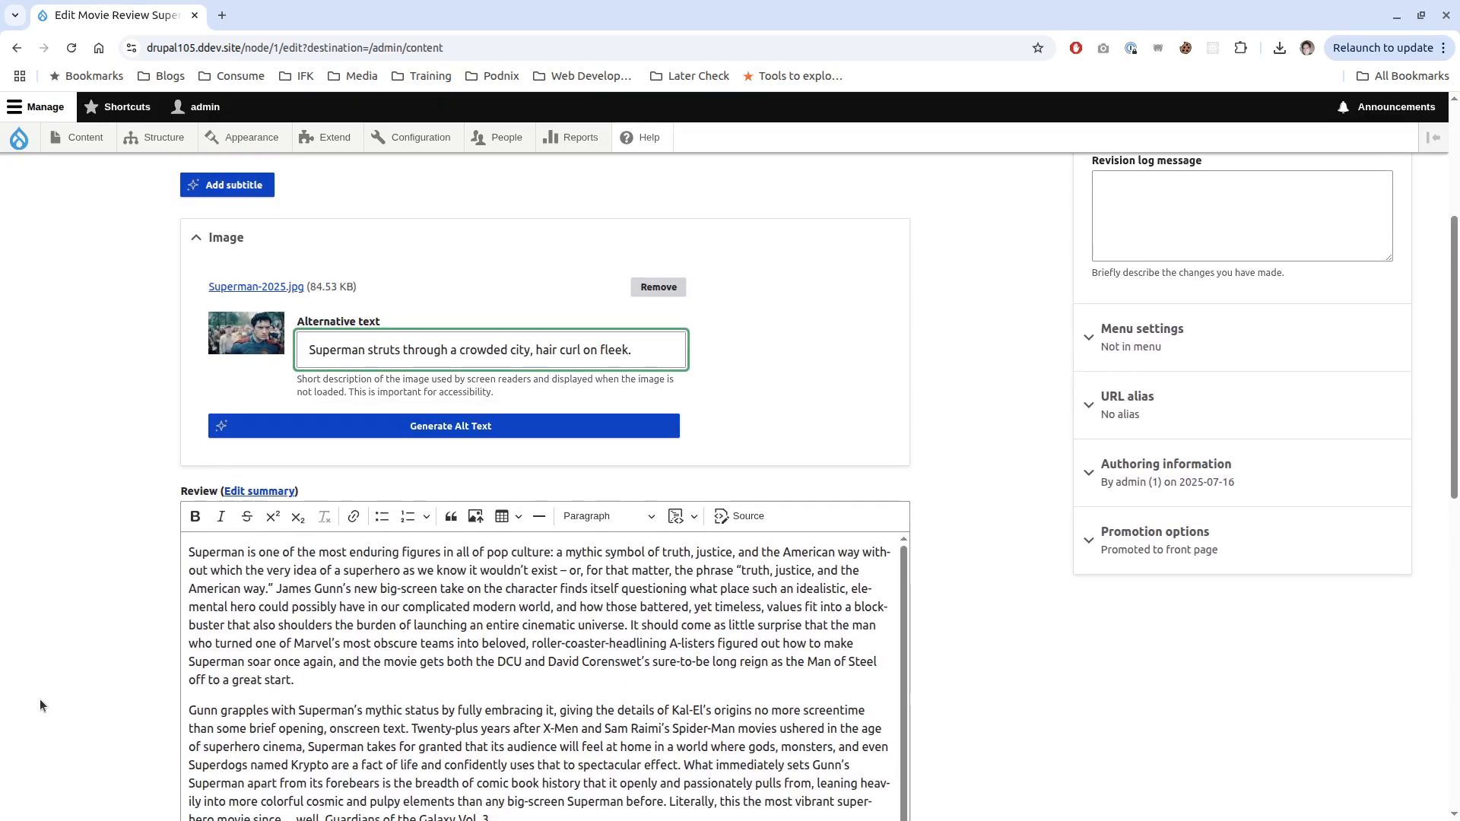
pyautogui.scroll(-4, 39, 699)
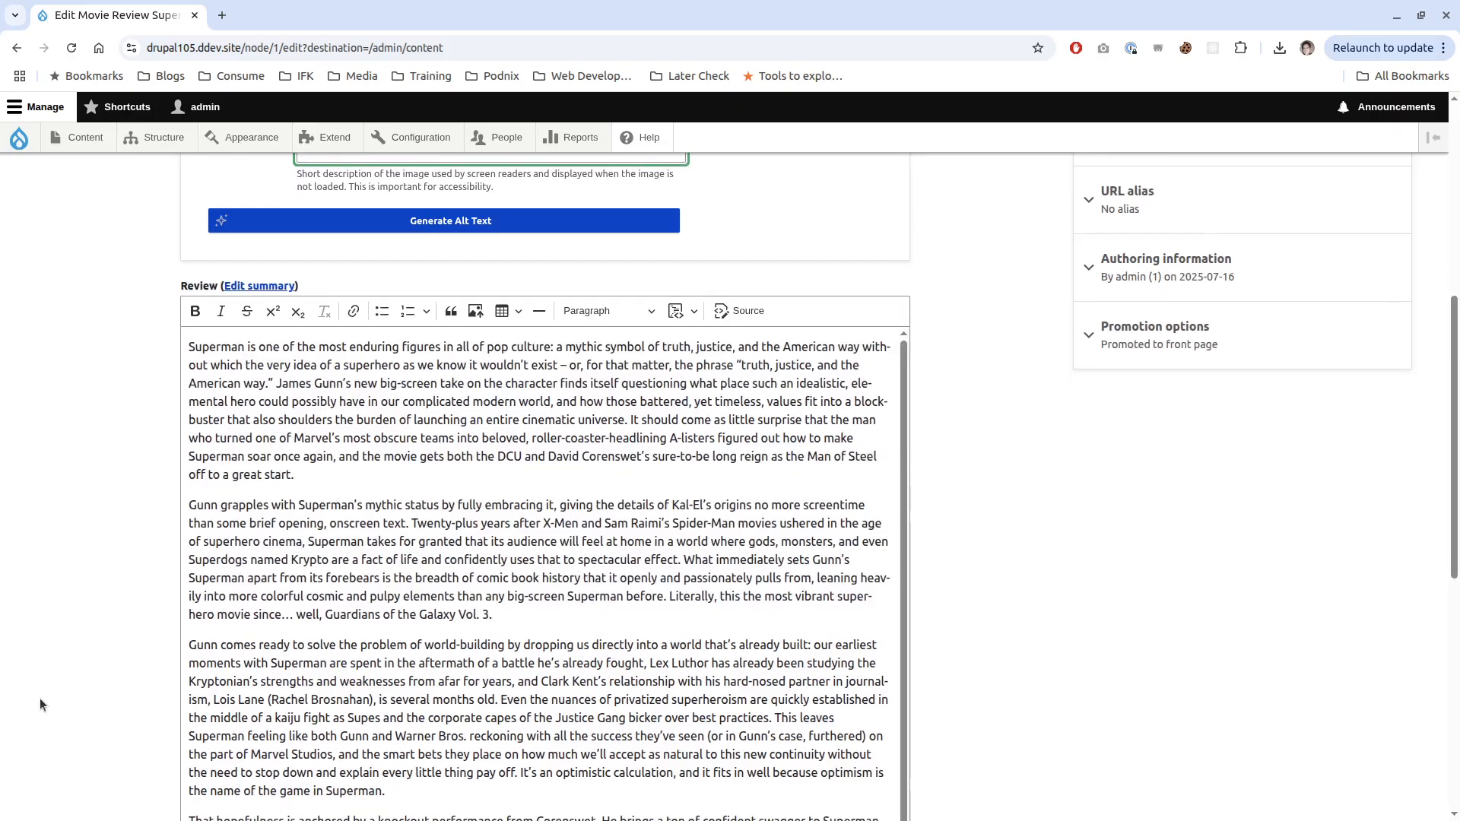
pyautogui.scroll(2, 40, 698)
pyautogui.scroll(-8, 43, 700)
pyautogui.scroll(7, 43, 700)
pyautogui.click(259, 252)
pyautogui.click(274, 252)
# - Generate the Superman review's summary with the Summarize action and enlarge the Summary box to read the full text
pyautogui.scroll(-2, 97, 497)
pyautogui.scroll(-4, 98, 490)
pyautogui.click(232, 515)
pyautogui.scroll(4, 163, 551)
pyautogui.scroll(2, 44, 584)
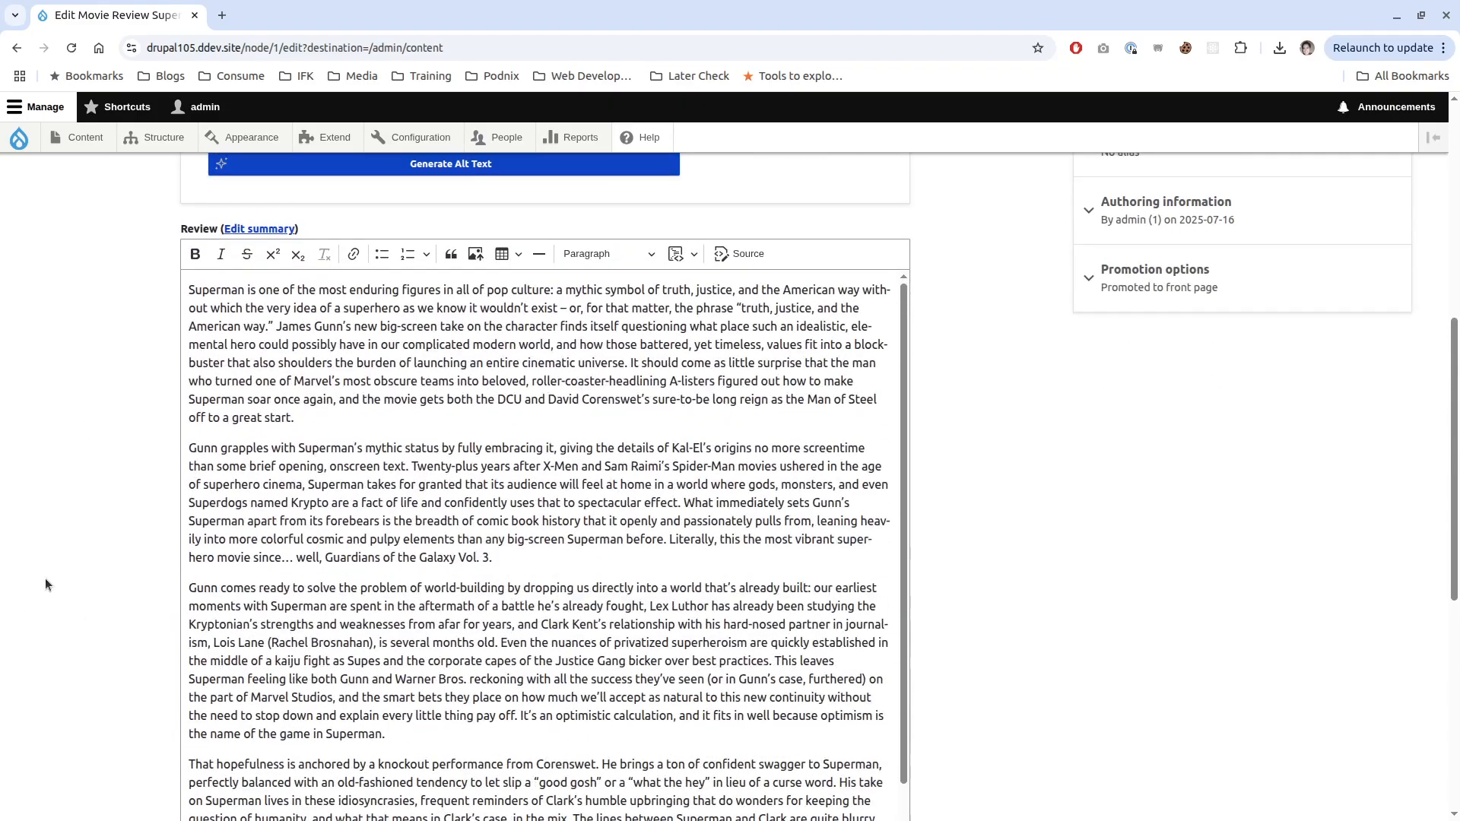
pyautogui.scroll(-5, 51, 568)
pyautogui.scroll(5, 57, 546)
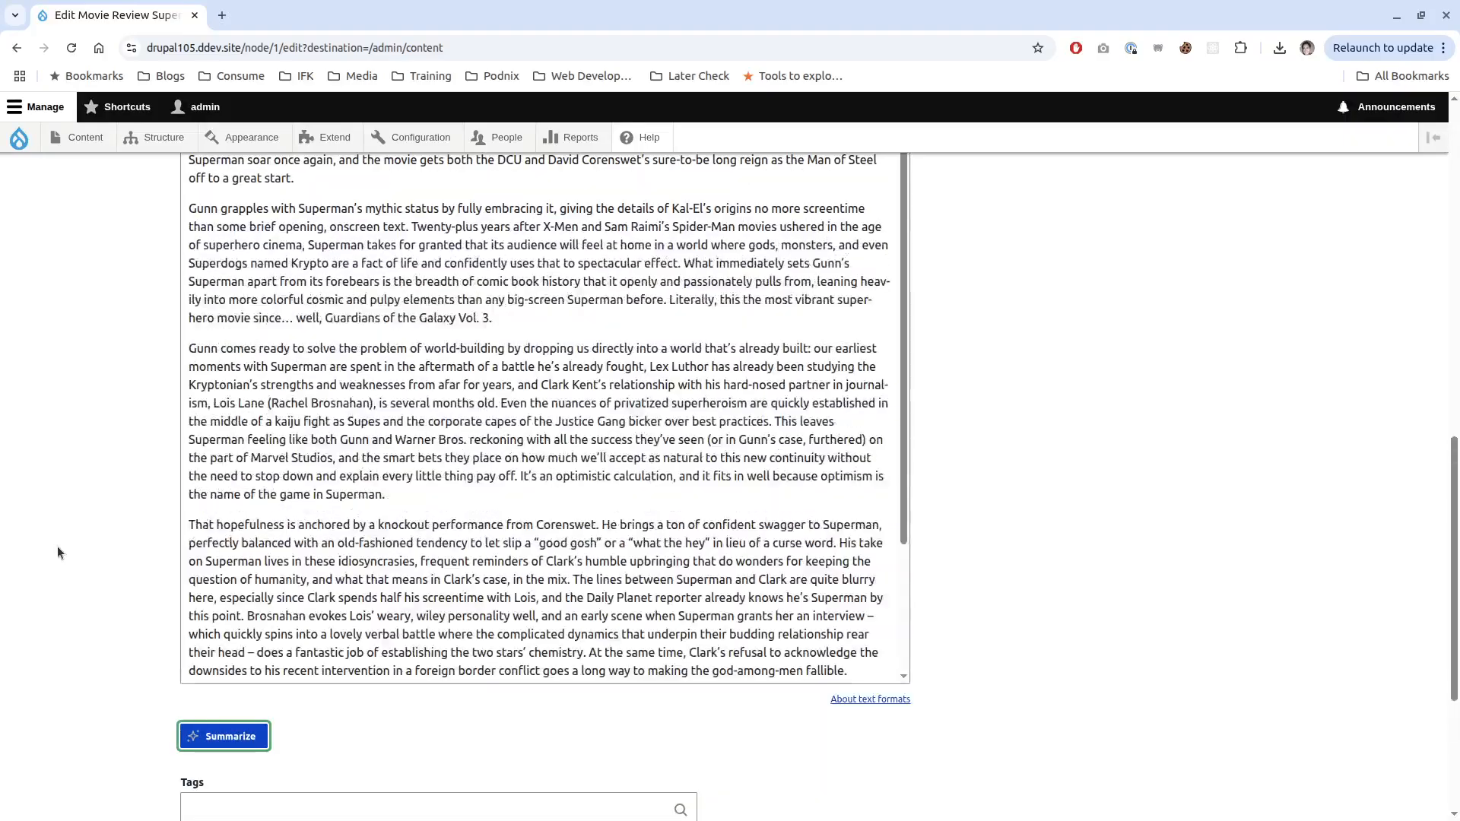
pyautogui.scroll(2, 57, 546)
pyautogui.scroll(-1, 253, 478)
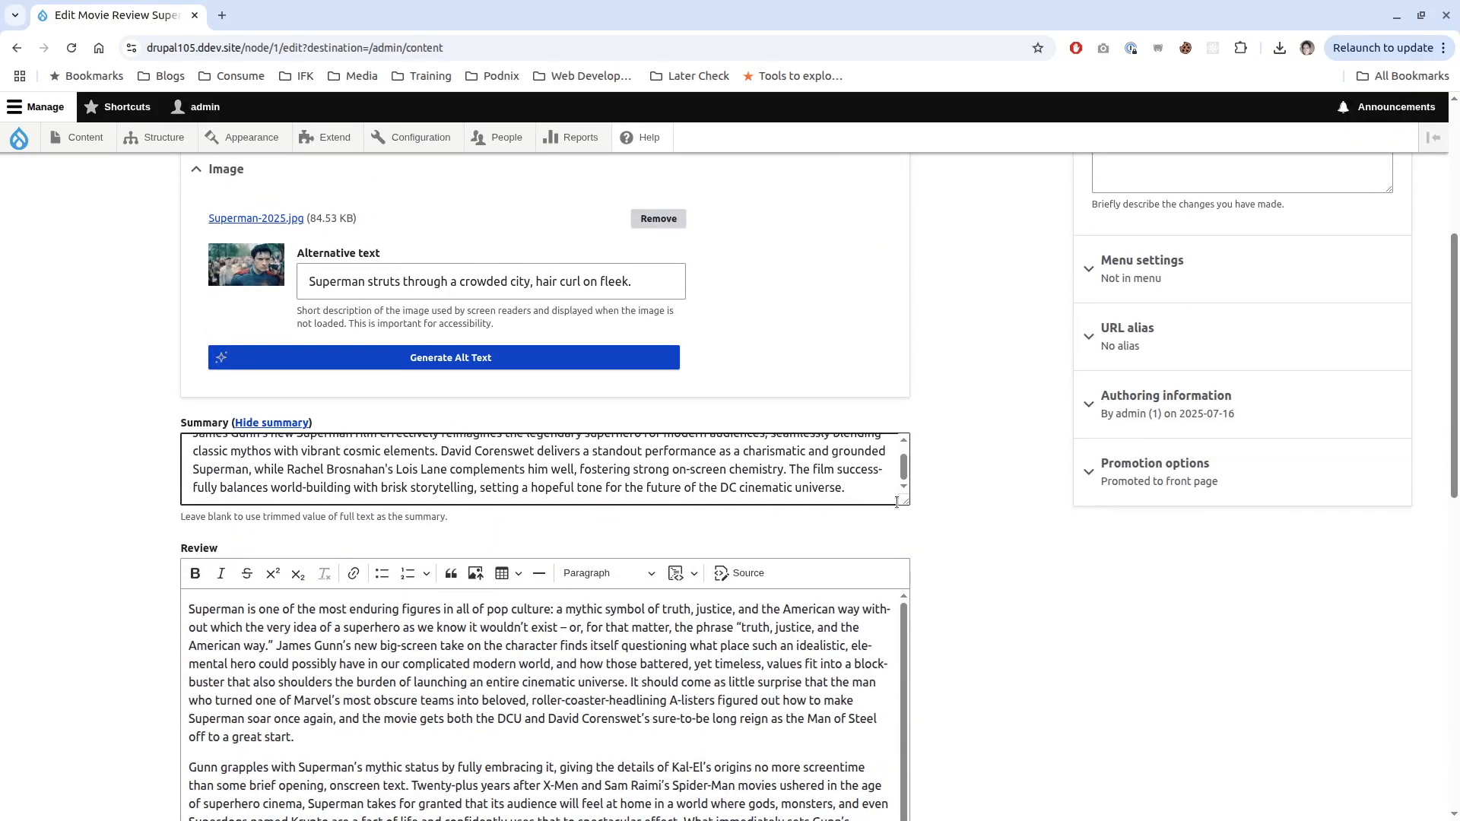
pyautogui.moveTo(905, 501); pyautogui.dragTo(908, 533)
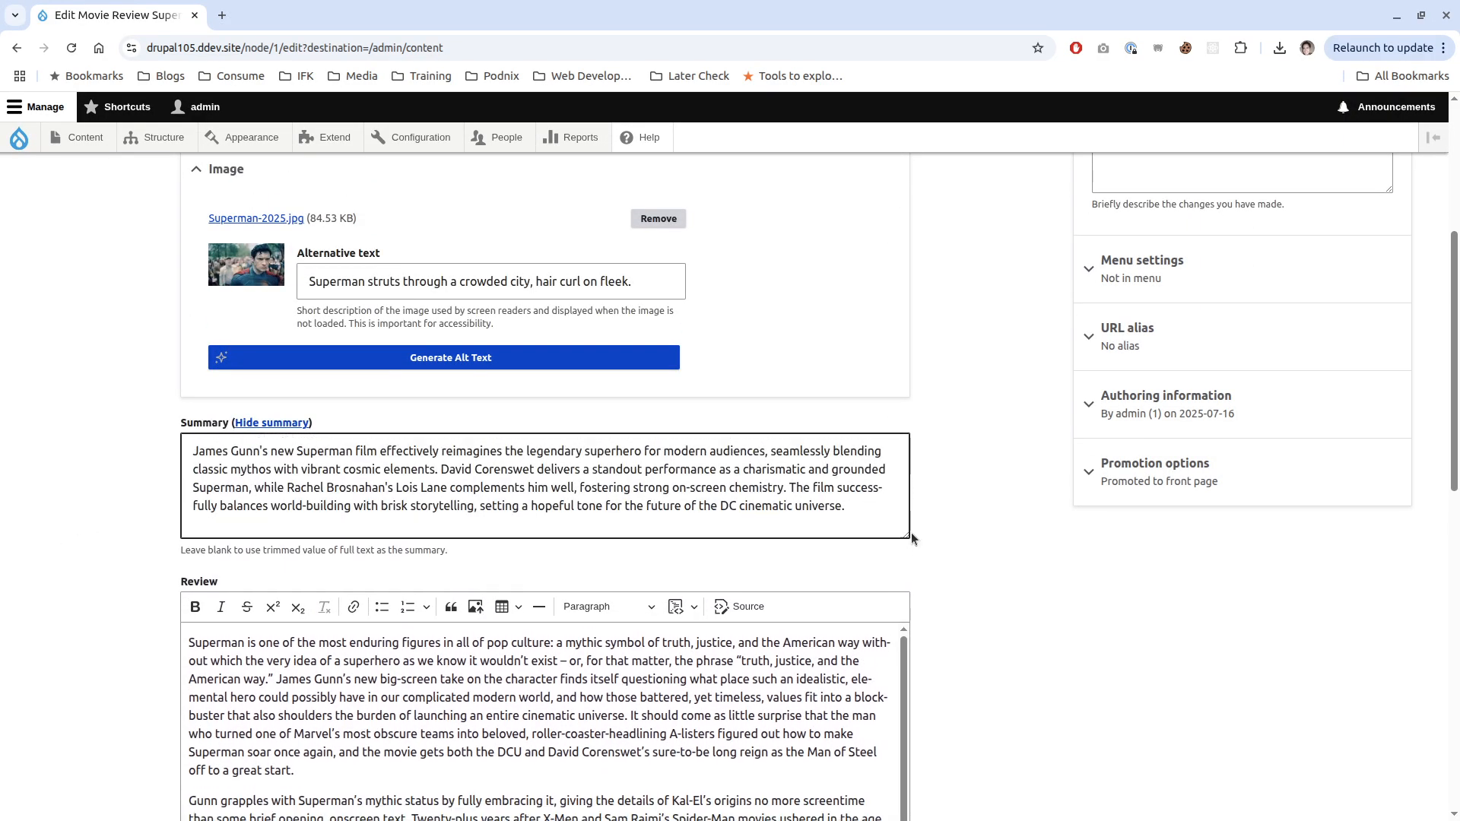
# - Save the Superman review with its generated summary
pyautogui.scroll(-3, 943, 546)
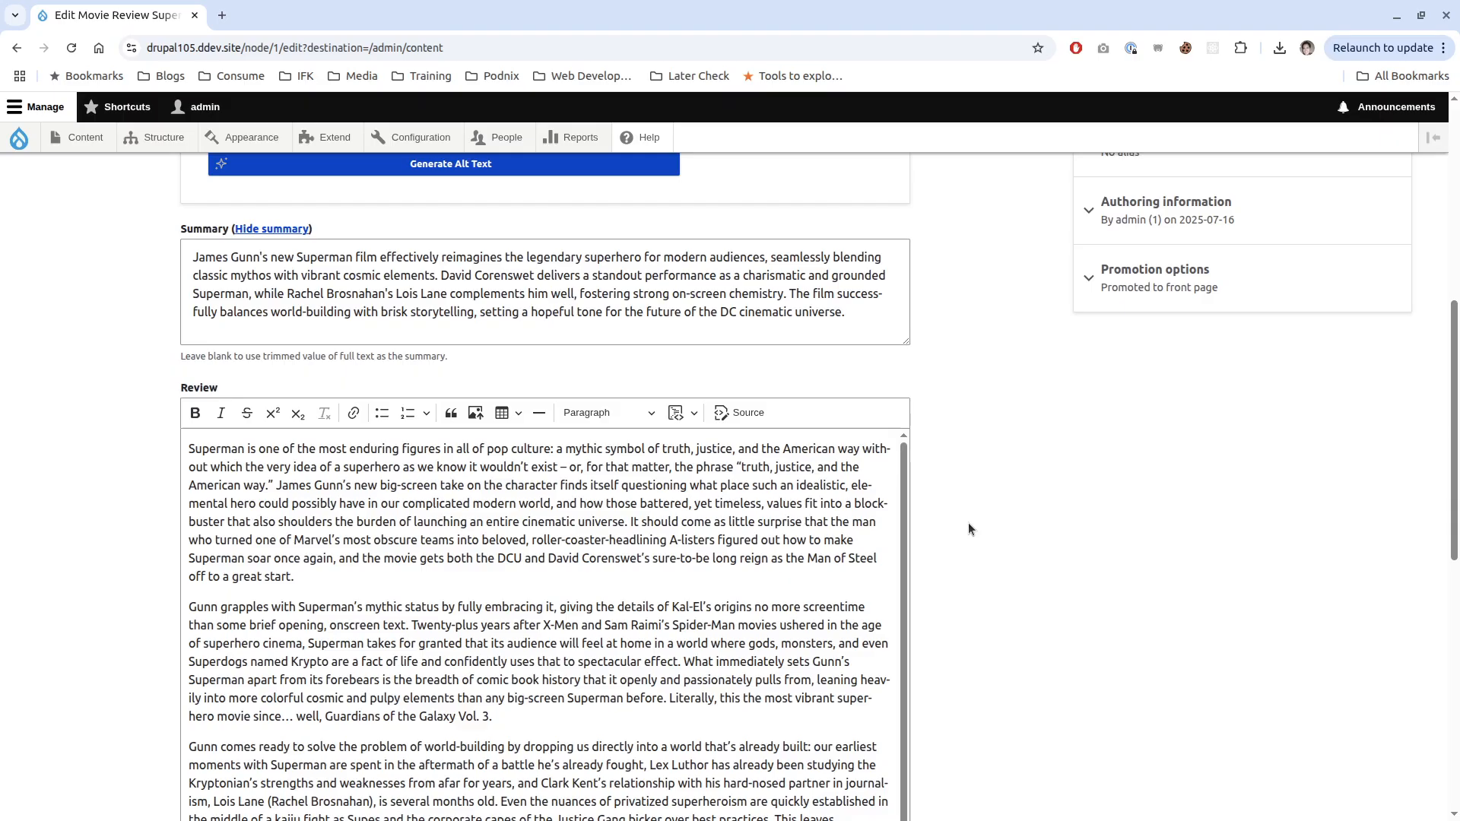
pyautogui.scroll(-10, 969, 523)
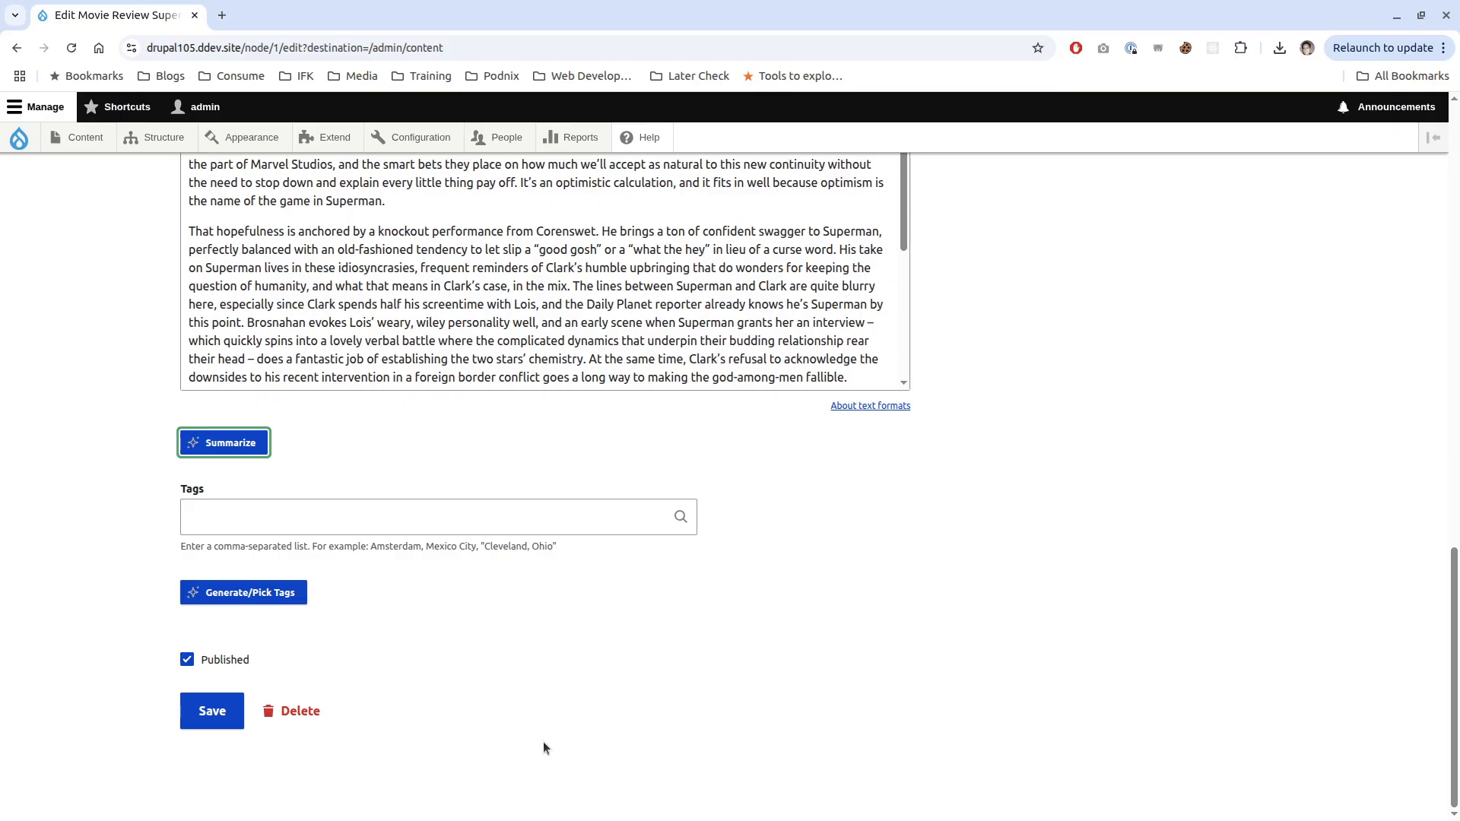
pyautogui.click(230, 721)
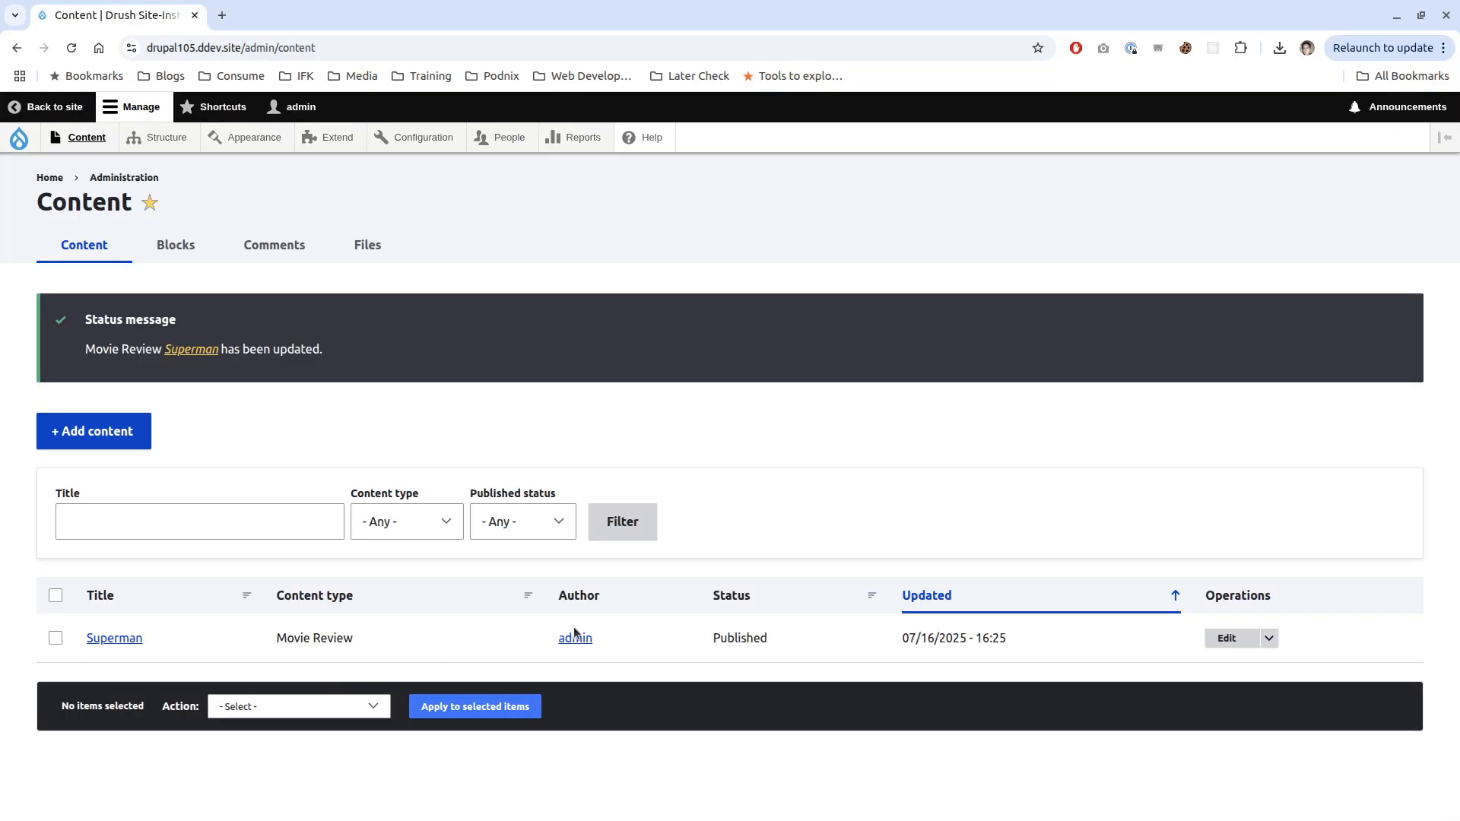
# - Reopen the Superman review for editing and enlarge the Summary box to read the saved summary
pyautogui.click(1227, 640)
pyautogui.scroll(-10, 1016, 614)
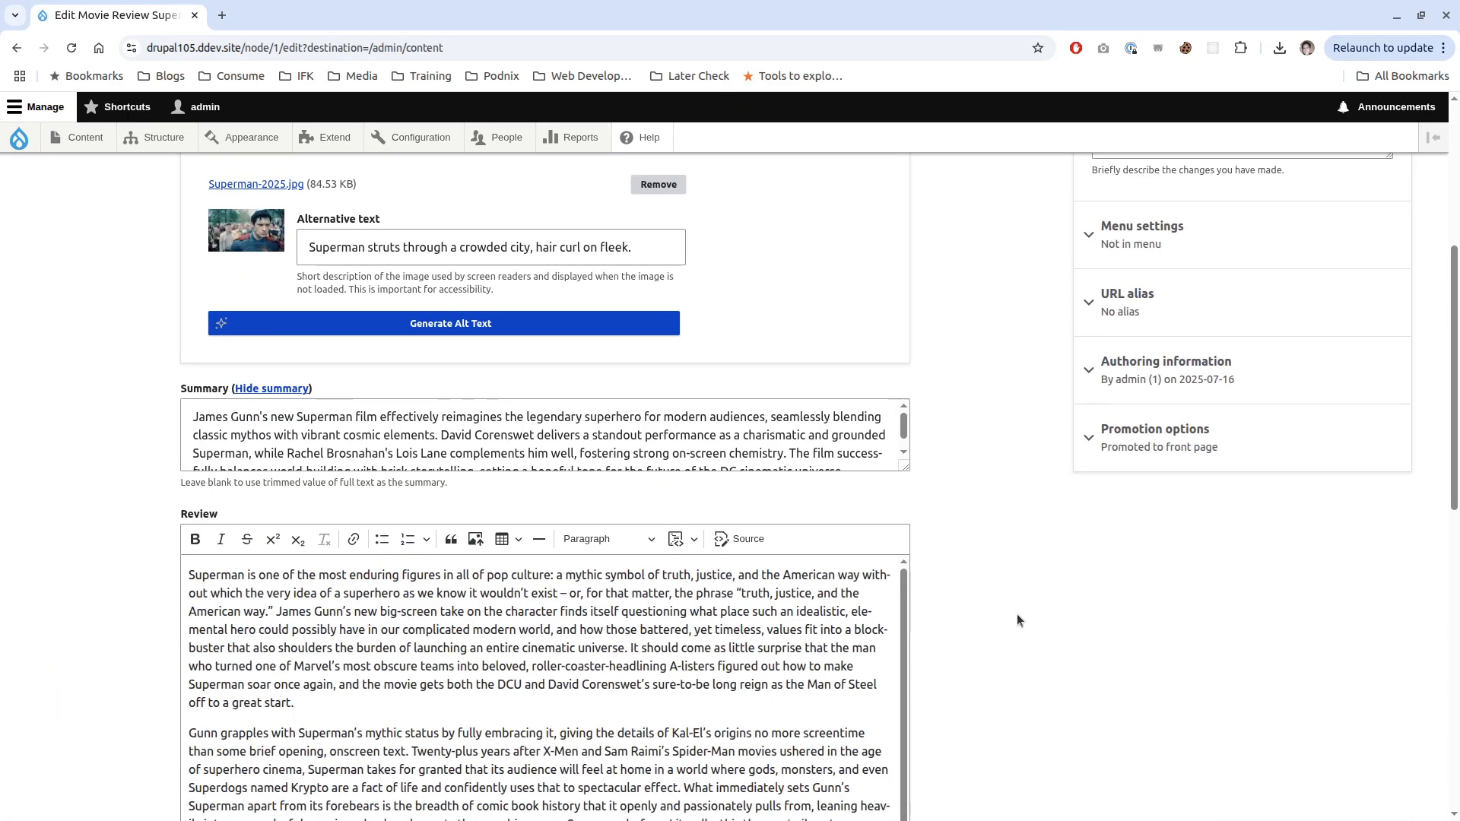
pyautogui.click(348, 518)
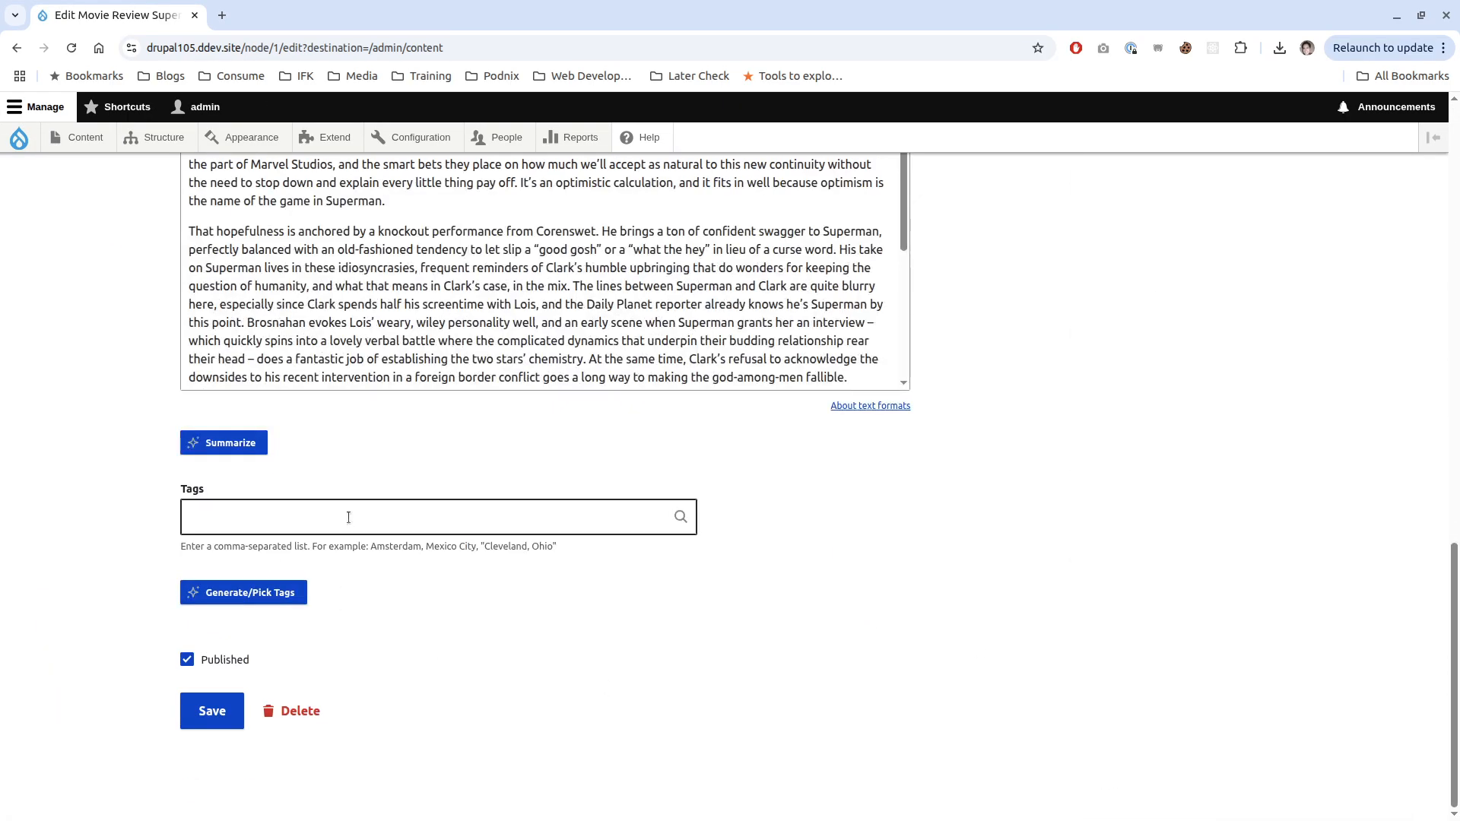
pyautogui.scroll(5, 120, 618)
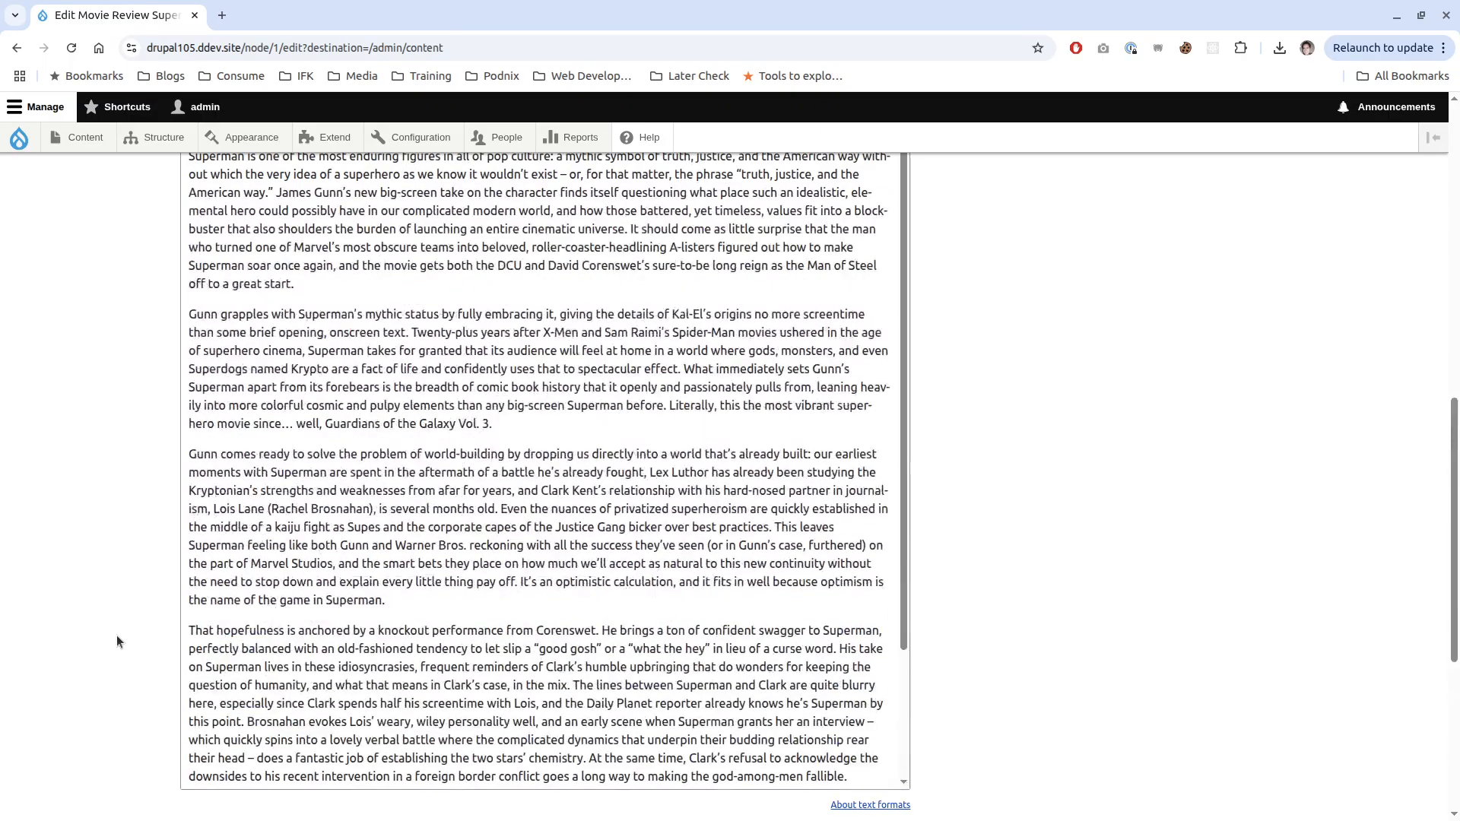
pyautogui.scroll(5, 116, 637)
pyautogui.scroll(-3, 117, 637)
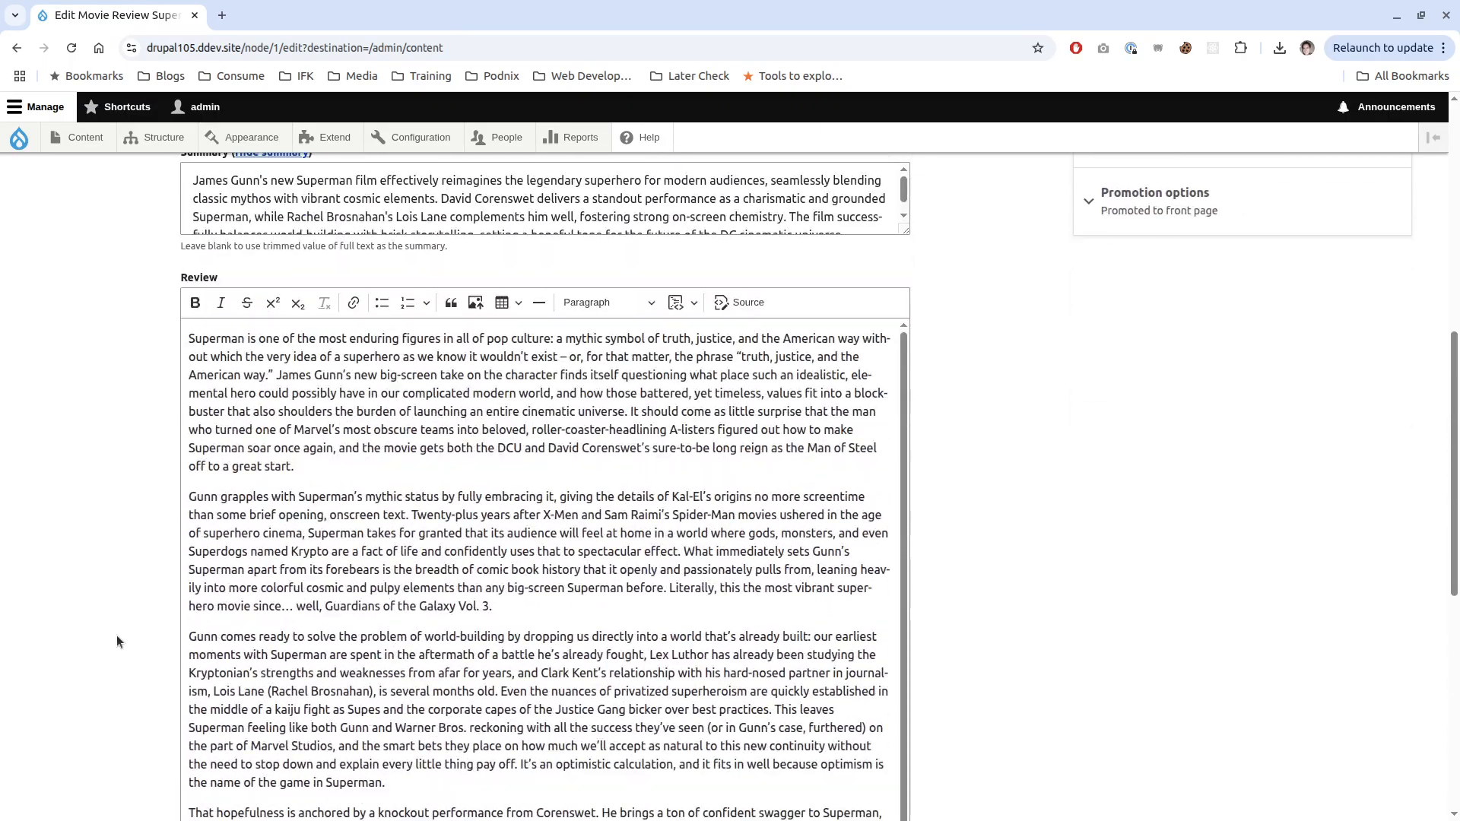
pyautogui.scroll(2, 116, 636)
pyautogui.scroll(-5, 97, 616)
pyautogui.scroll(3, 97, 616)
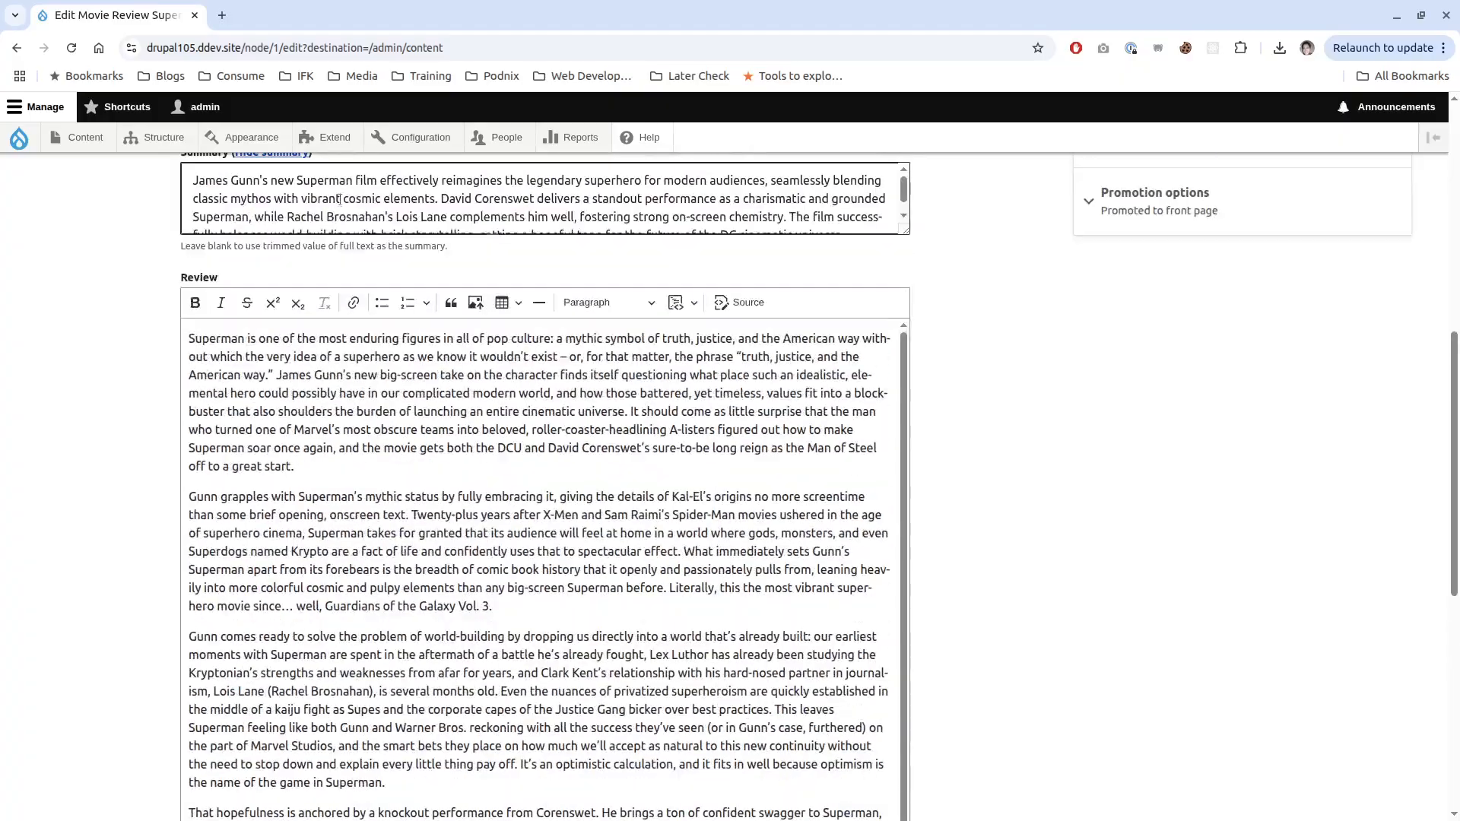
pyautogui.moveTo(906, 232); pyautogui.dragTo(909, 286)
pyautogui.scroll(2, 373, 318)
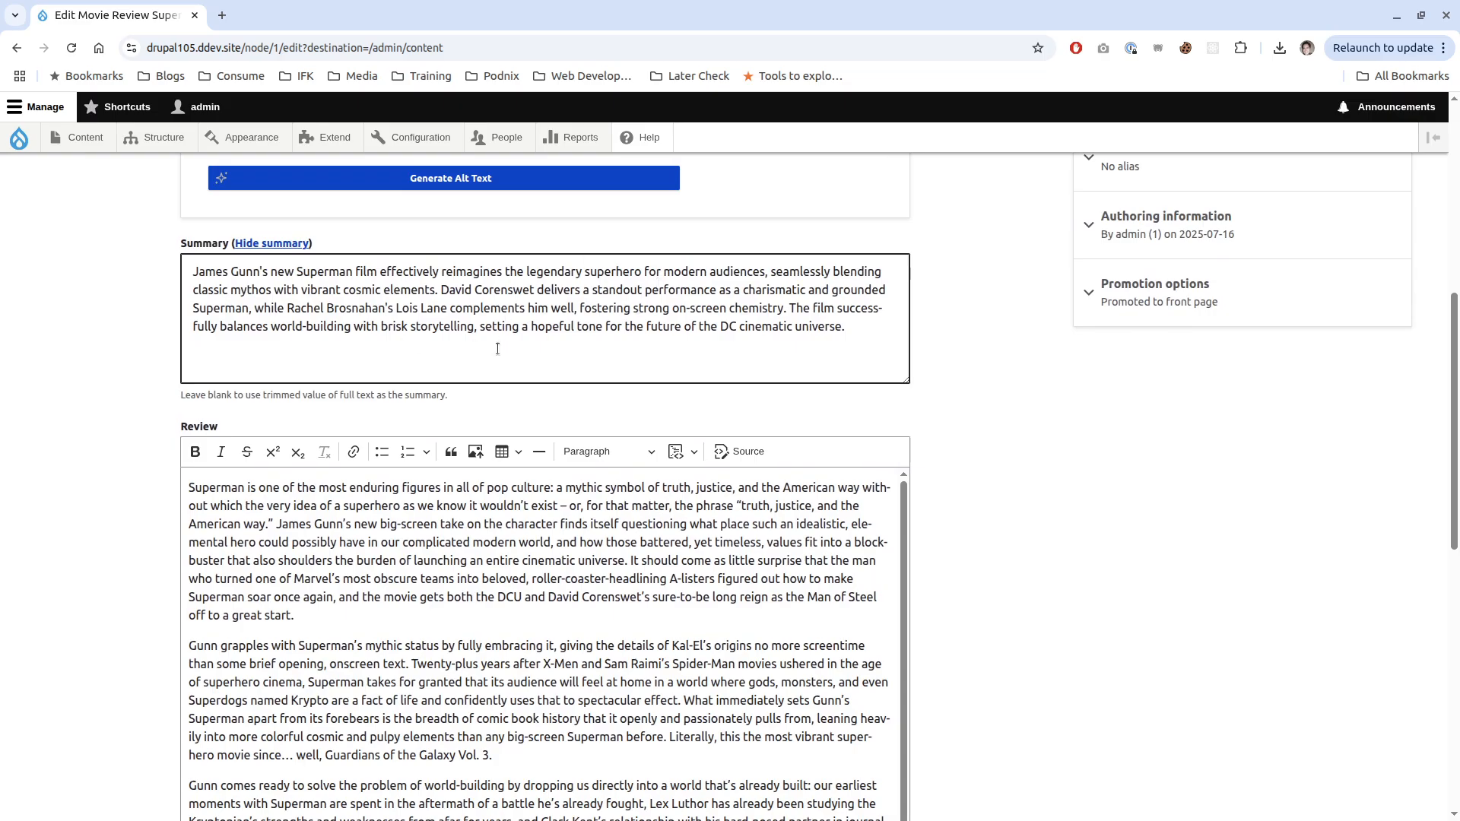
# - Regenerate the summary with the Summarize action and enlarge the Summary box to read the new text
pyautogui.scroll(-2, 134, 509)
pyautogui.scroll(4, 134, 509)
pyautogui.scroll(-10, 134, 509)
pyautogui.scroll(6, 176, 551)
pyautogui.scroll(-8, 157, 581)
pyautogui.scroll(10, 120, 661)
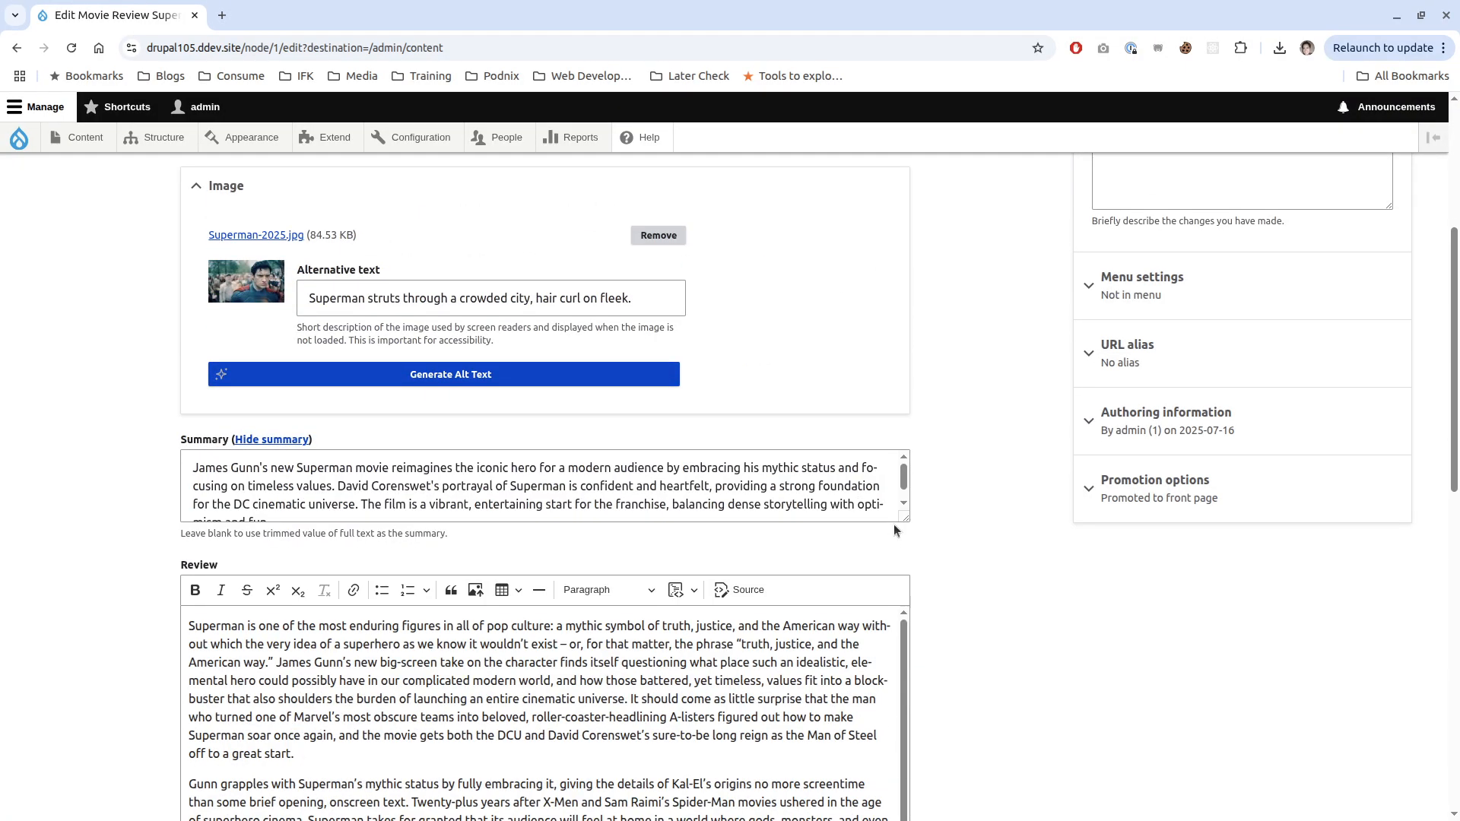
pyautogui.moveTo(906, 517); pyautogui.dragTo(906, 572)
# - Fill the Tags field with the Generate/Pick Tags action, read through the tags and save the Superman review
pyautogui.scroll(-10, 960, 584)
pyautogui.click(287, 637)
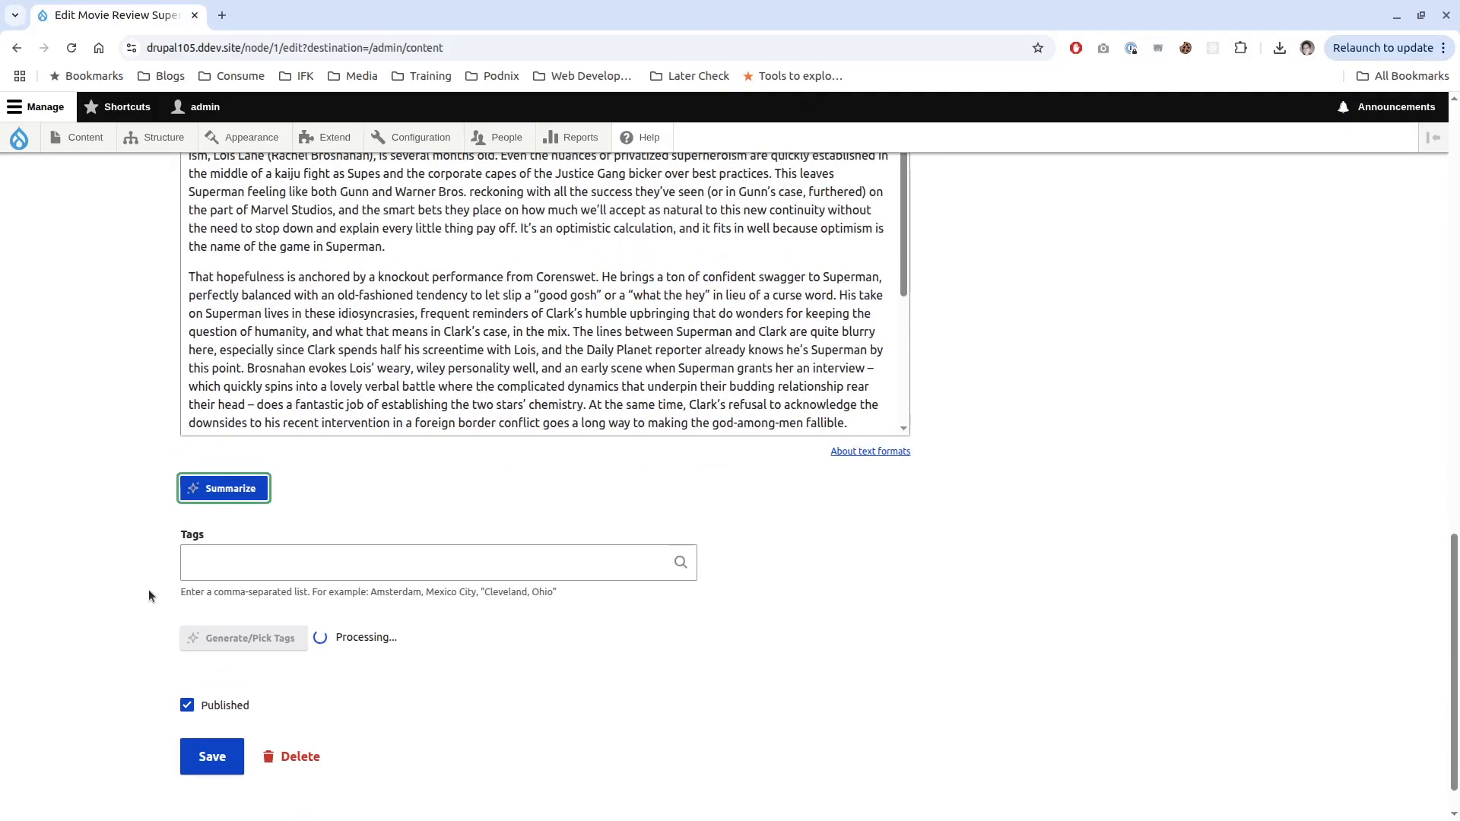
pyautogui.moveTo(206, 562); pyautogui.dragTo(310, 559)
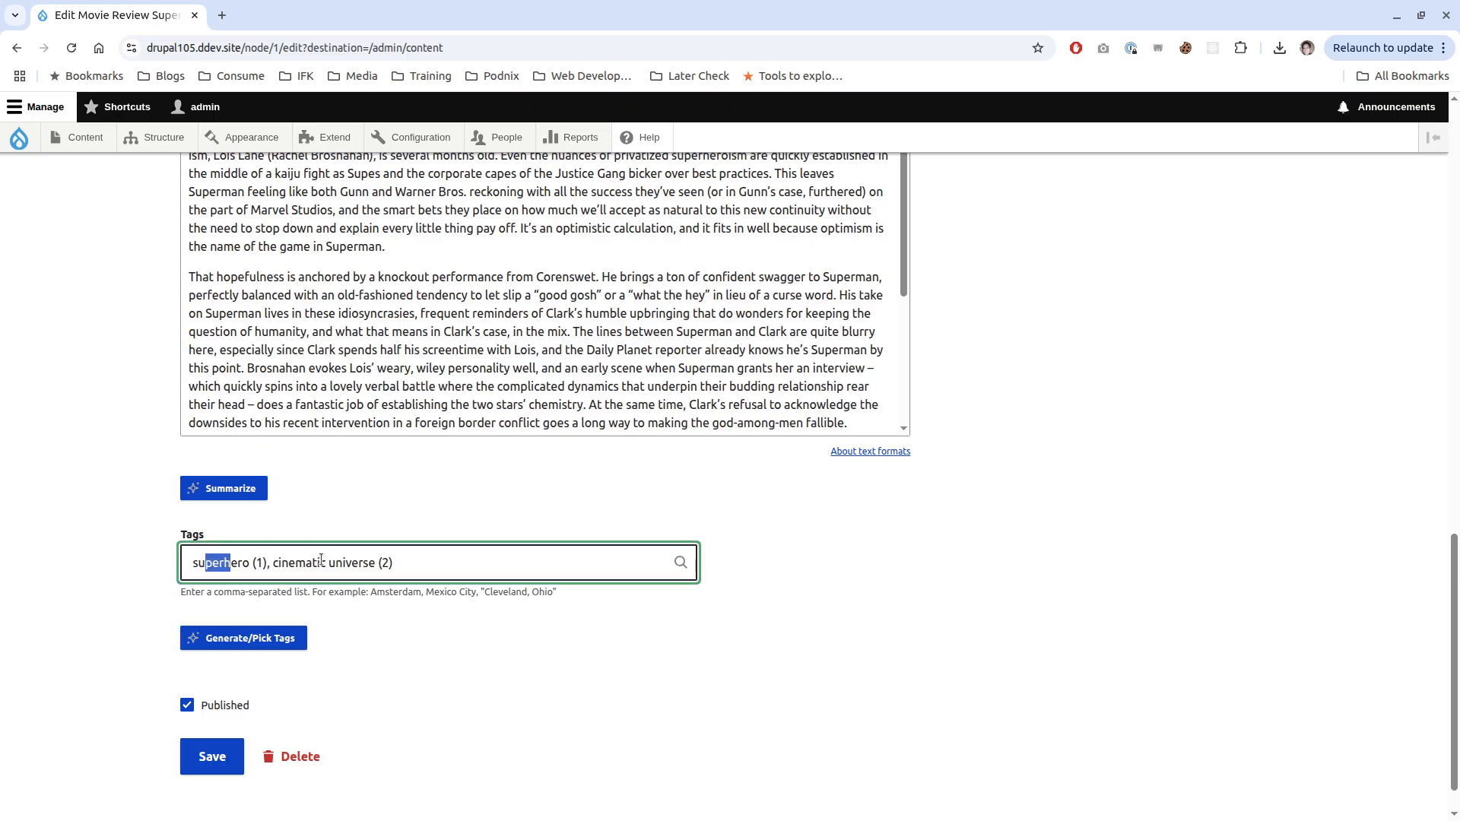
pyautogui.doubleClick(238, 563)
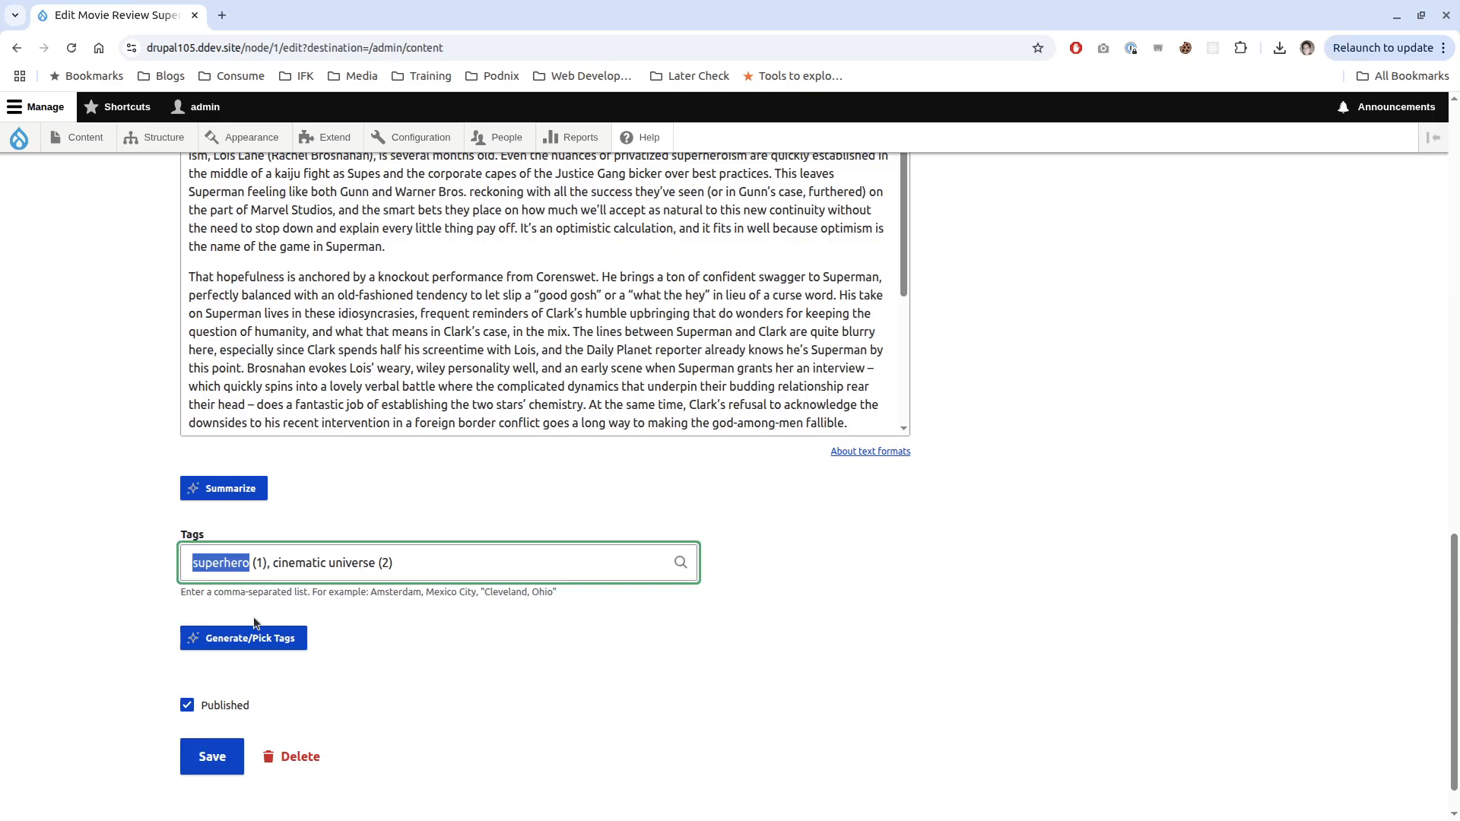
pyautogui.click(213, 762)
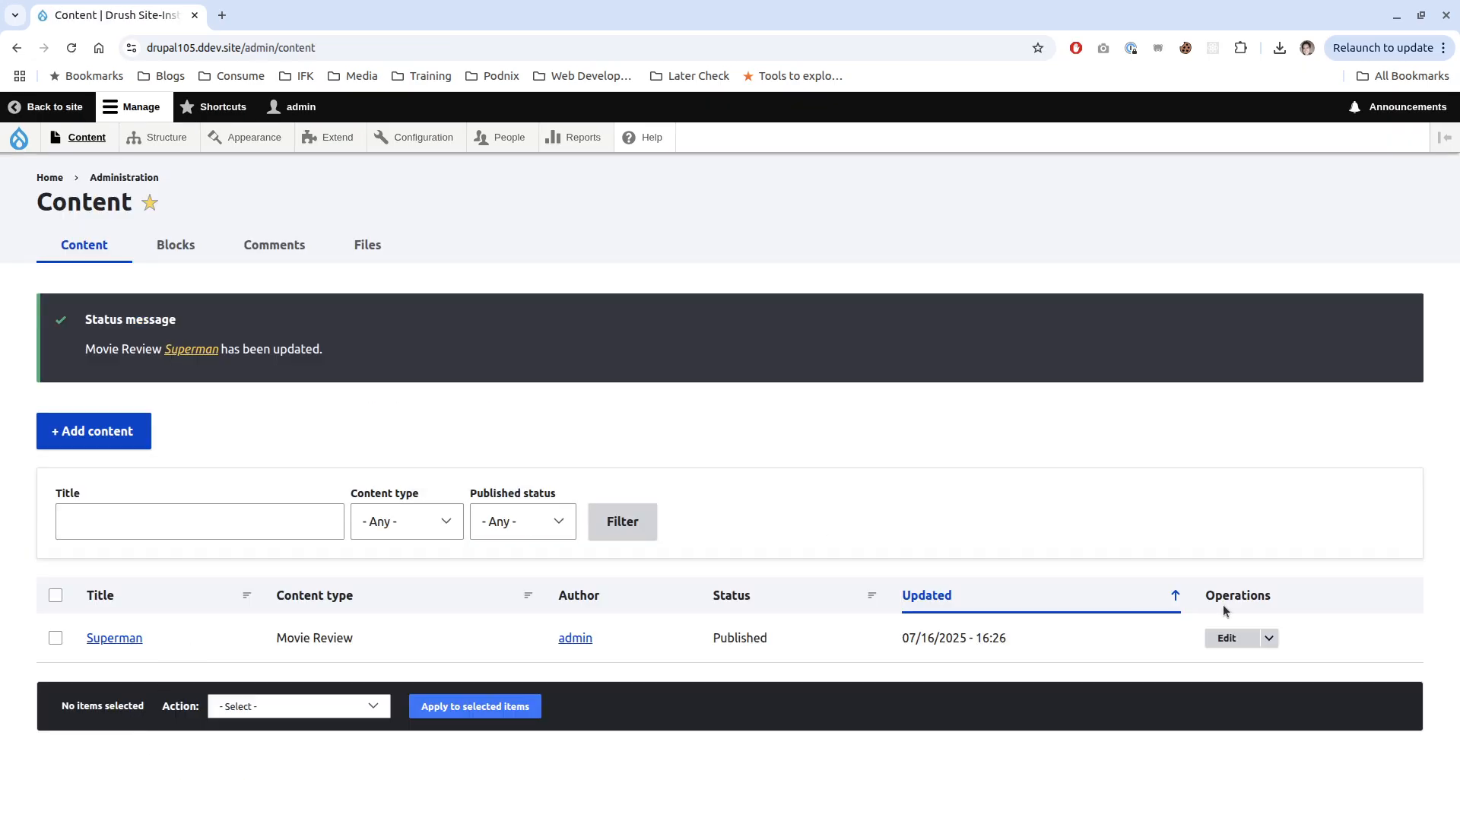
# - Reopen the Superman review for editing and regenerate its tags with the Generate/Pick Tags action
pyautogui.click(1227, 638)
pyautogui.scroll(-15, 1038, 605)
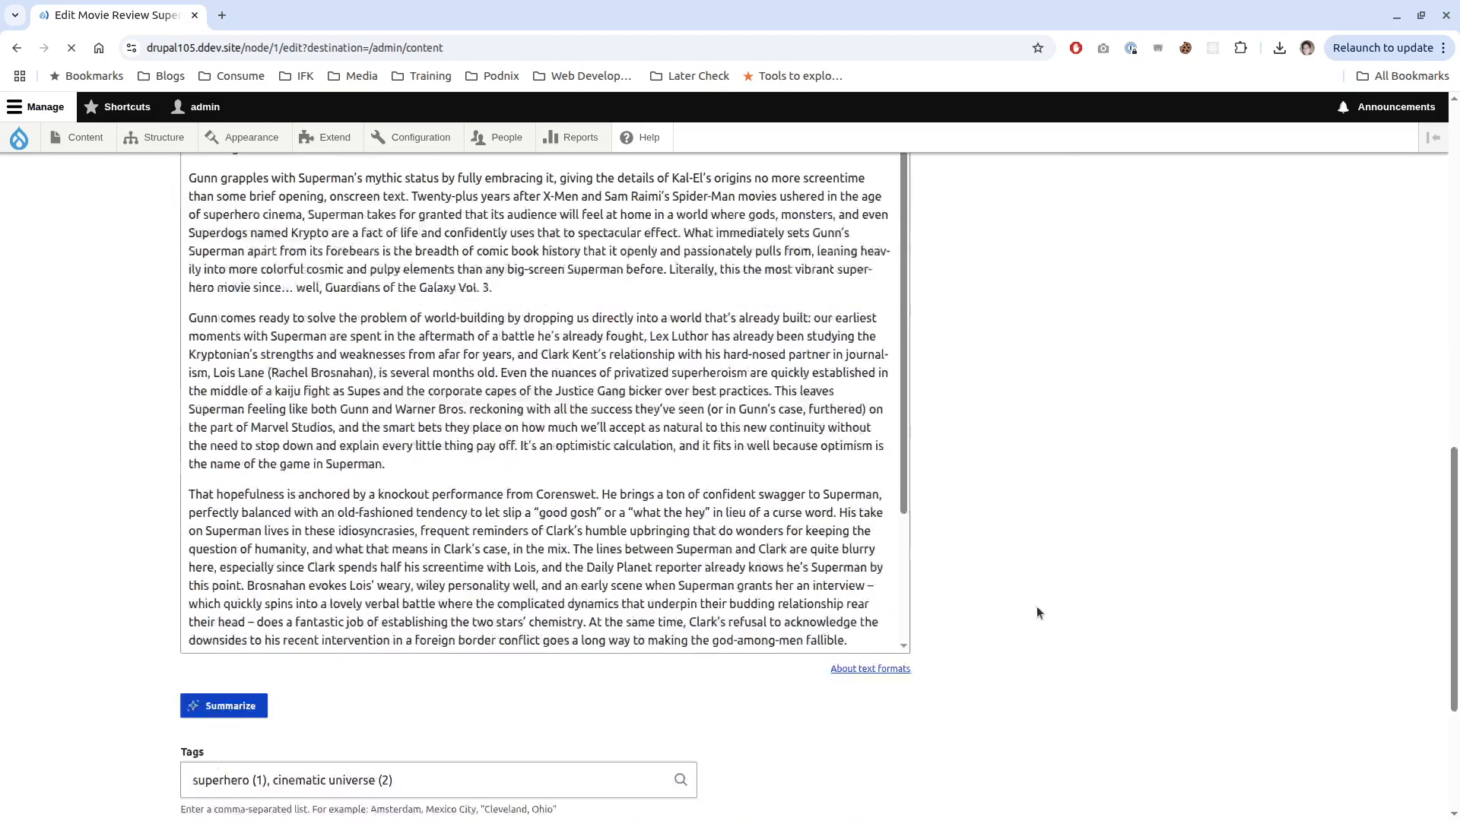
pyautogui.doubleClick(201, 523)
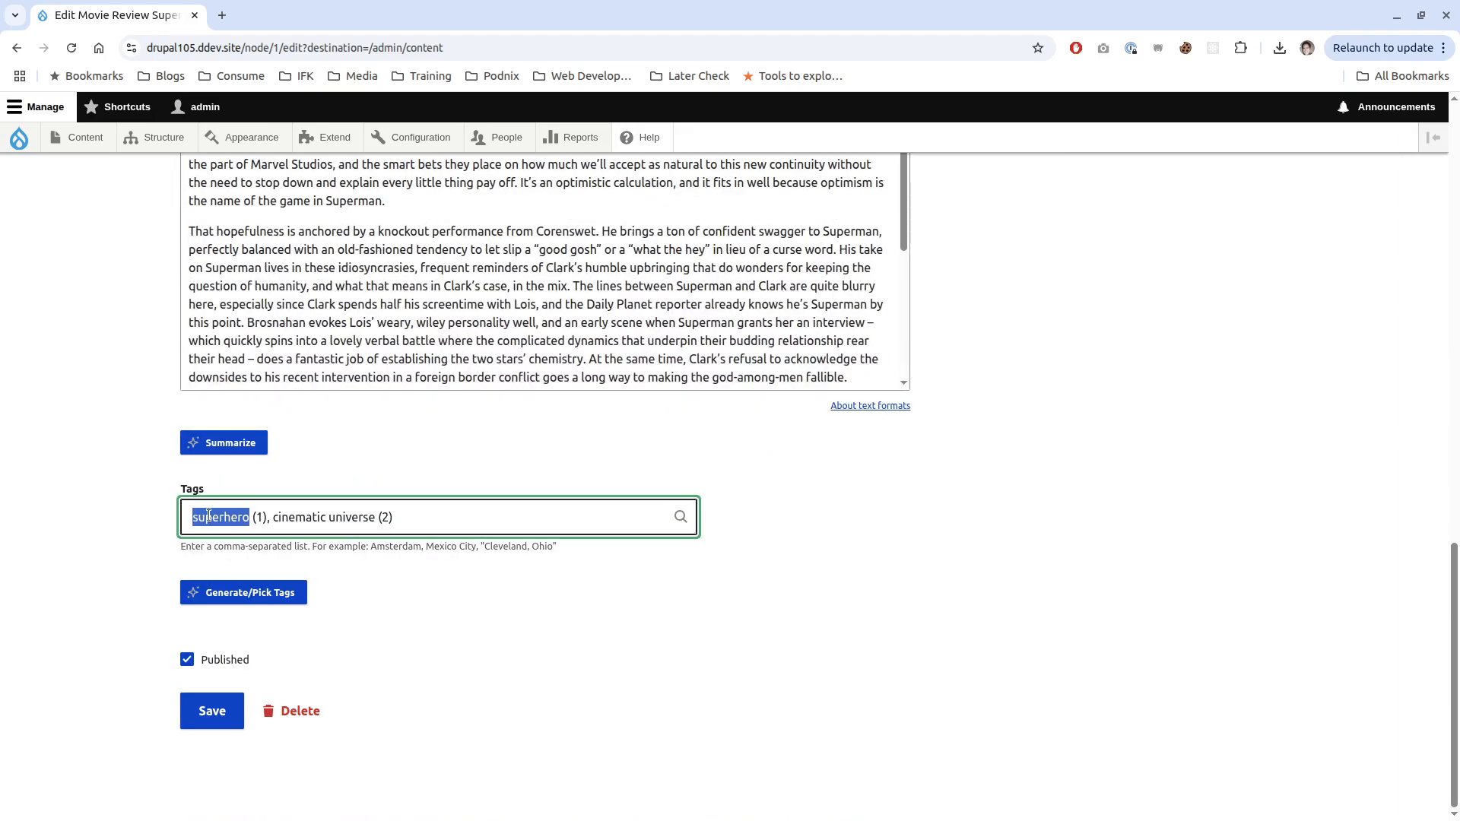
pyautogui.click(254, 592)
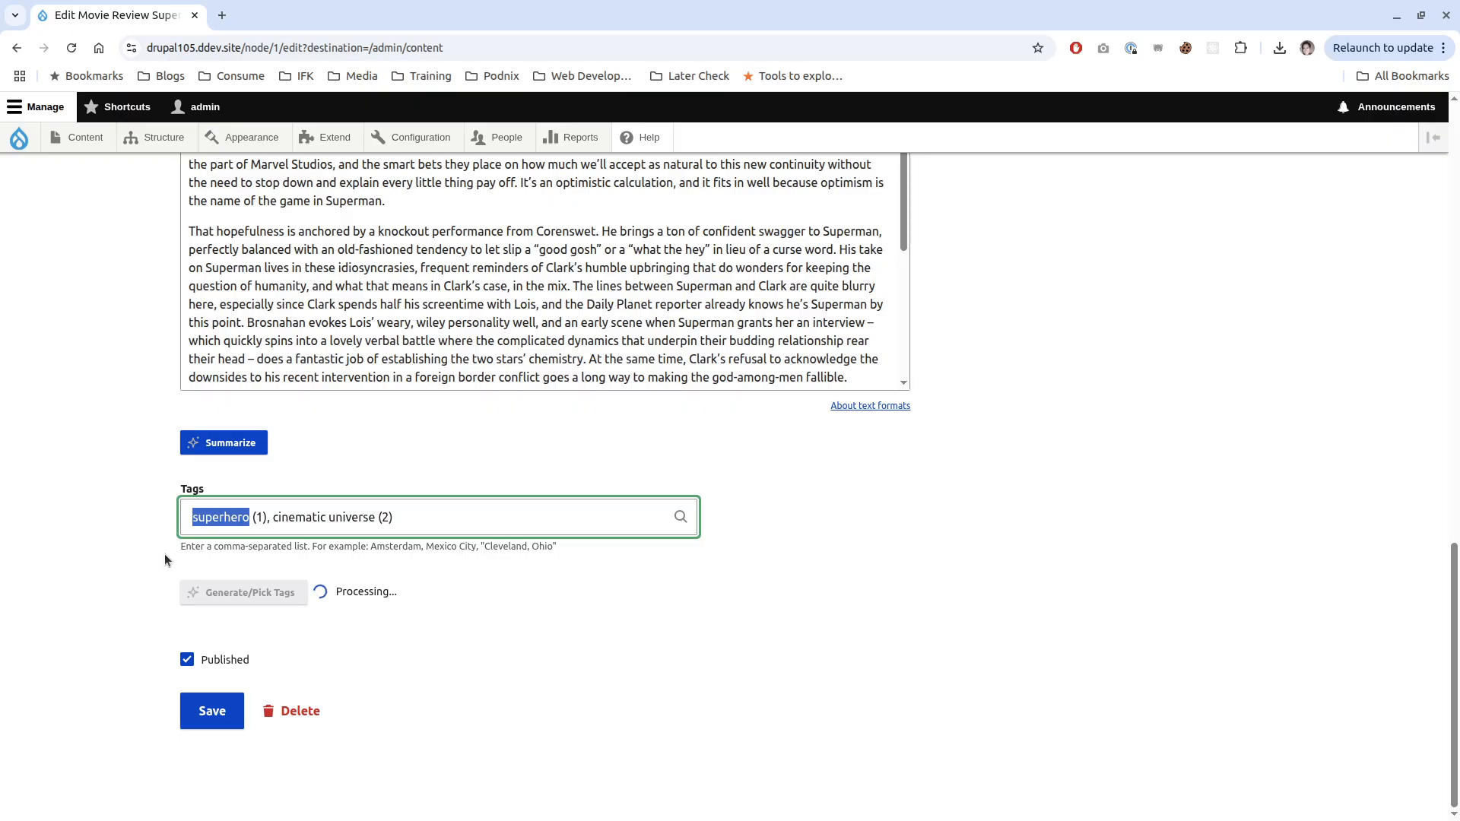
pyautogui.scroll(1, 164, 559)
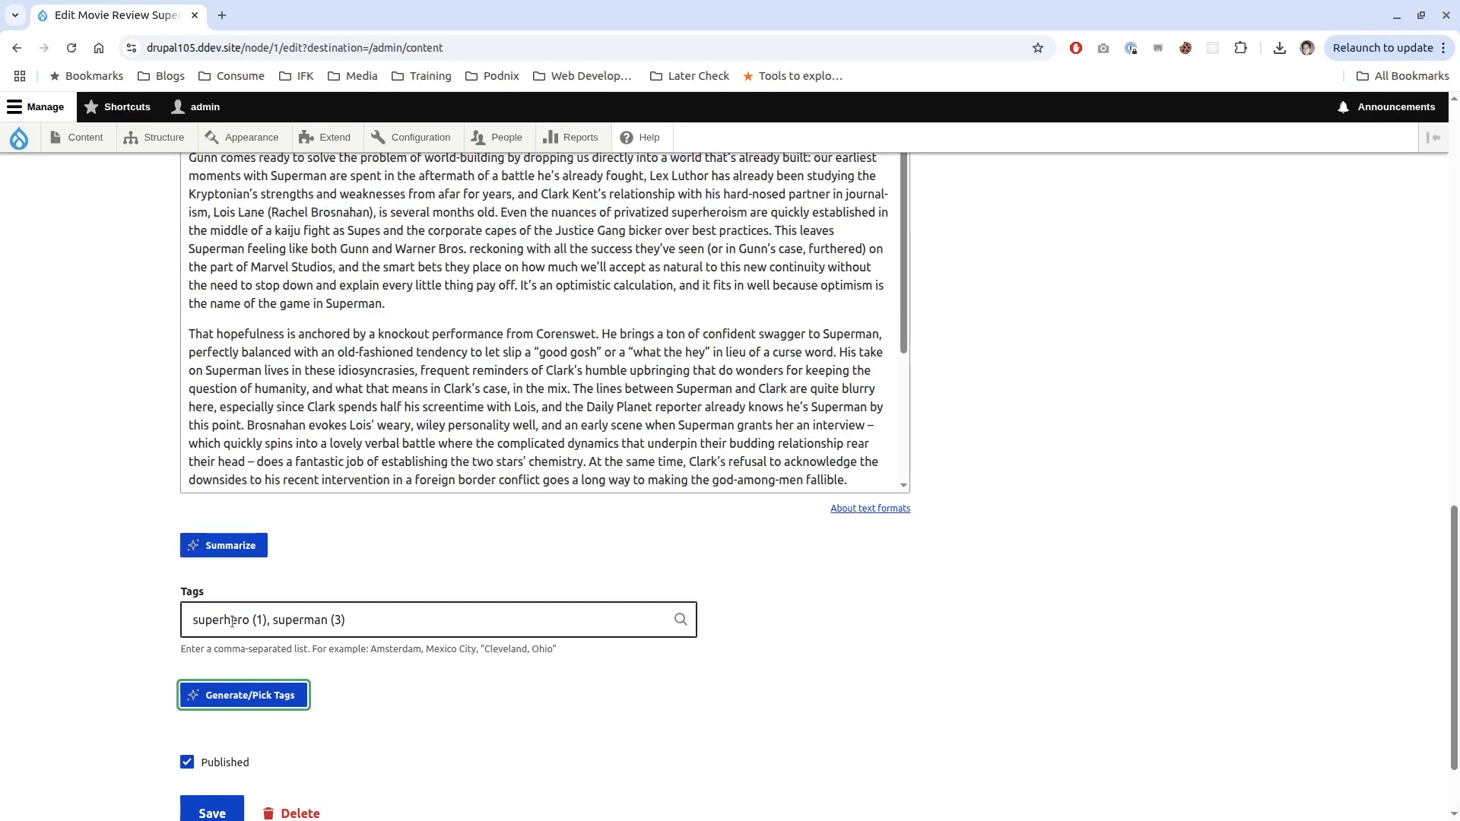
pyautogui.doubleClick(226, 621)
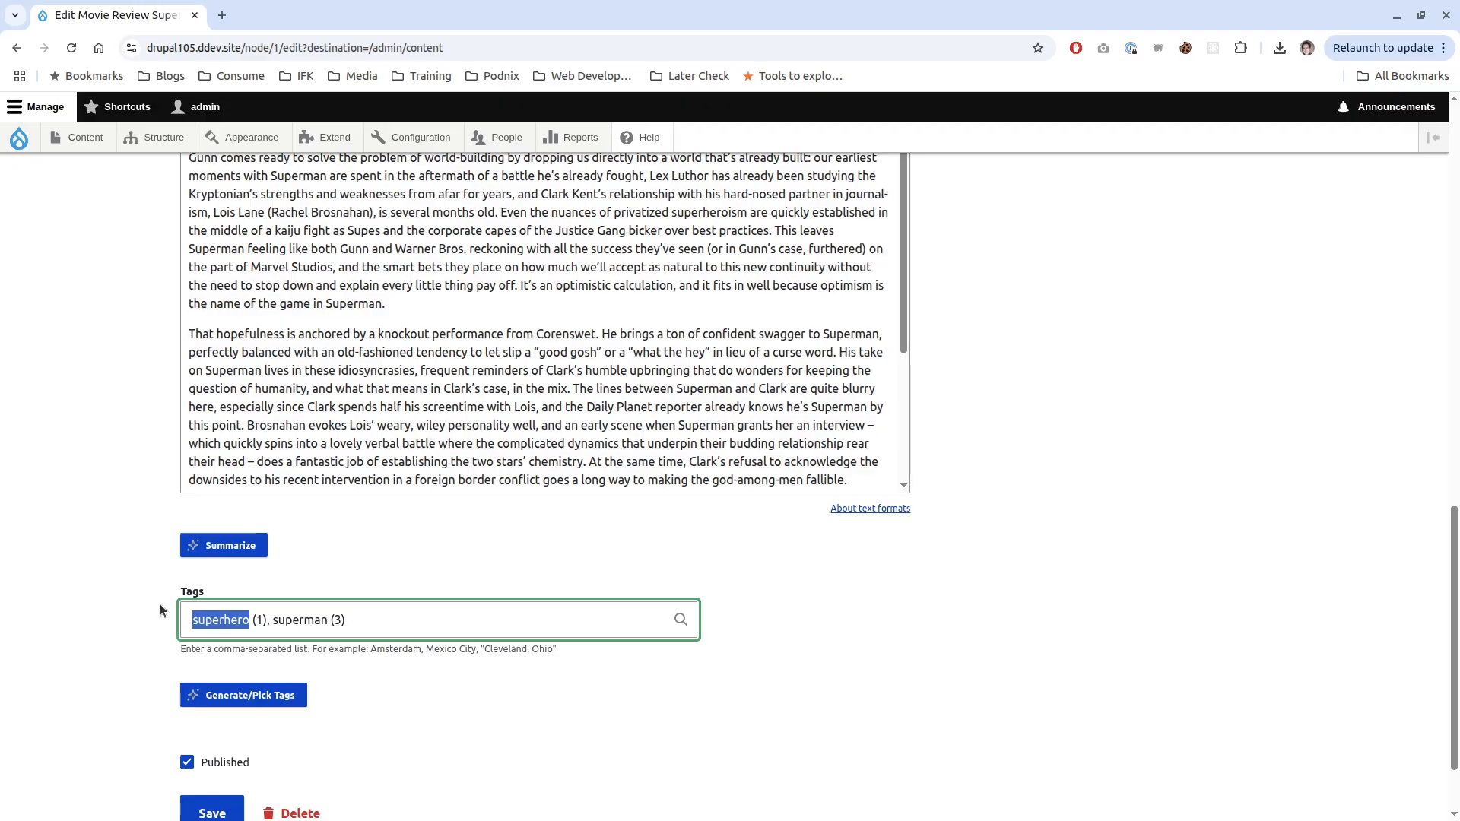
# - Save the Superman review with the regenerated tags and open it again for editing
pyautogui.scroll(-1, 158, 632)
pyautogui.scroll(1, 160, 730)
pyautogui.scroll(-1, 158, 698)
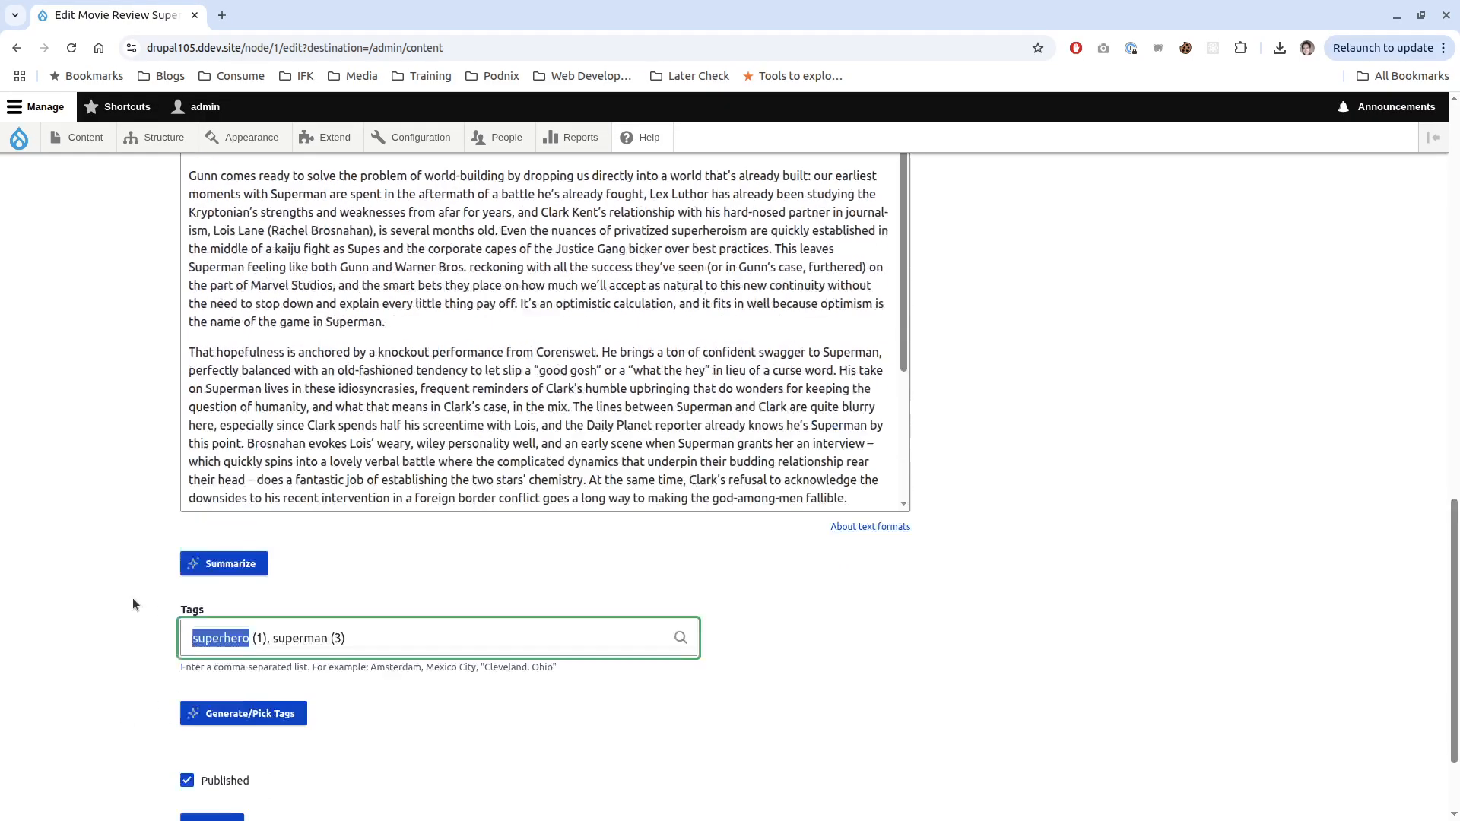
pyautogui.click(199, 713)
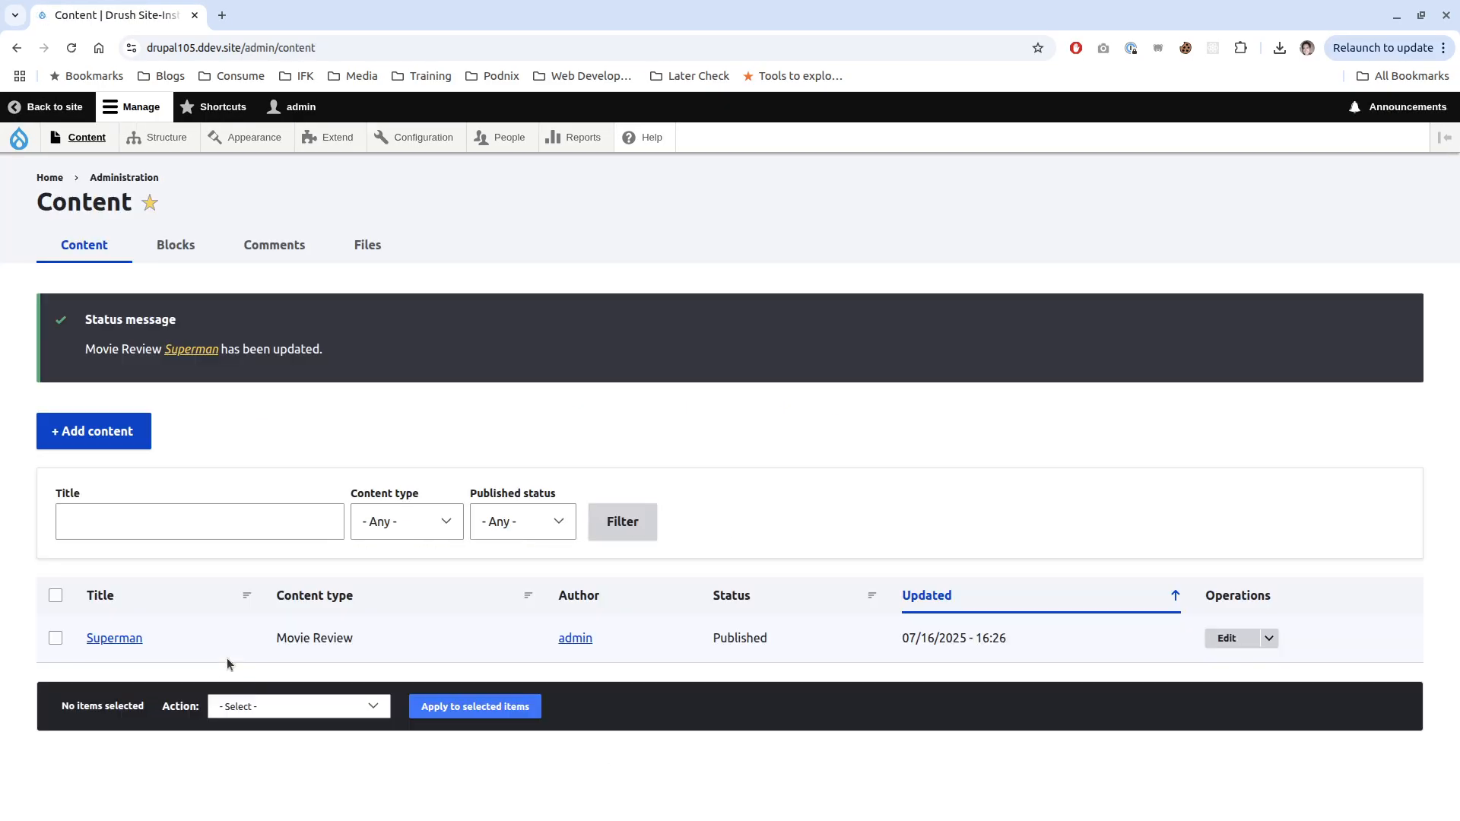
pyautogui.click(1219, 640)
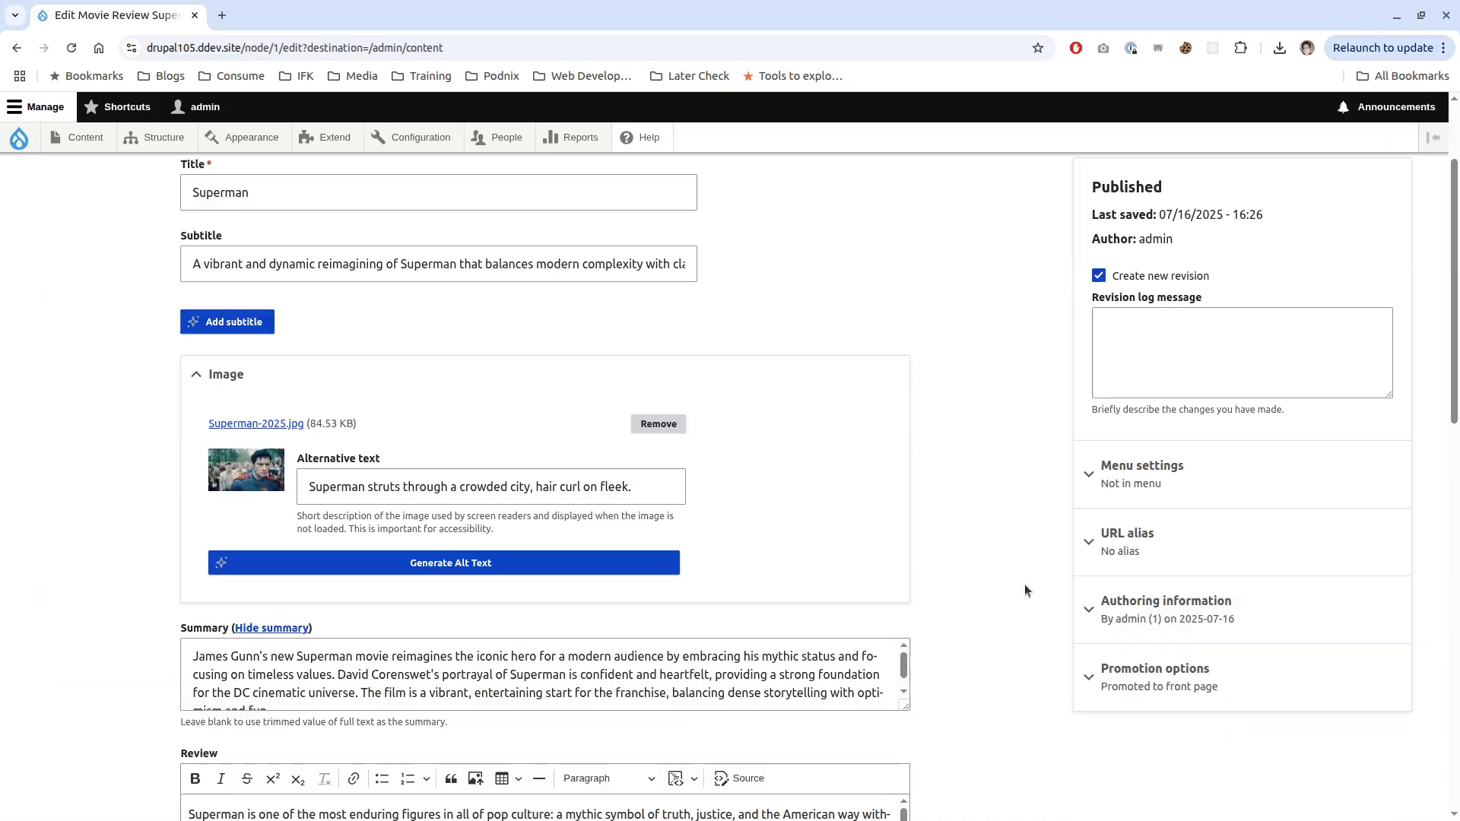